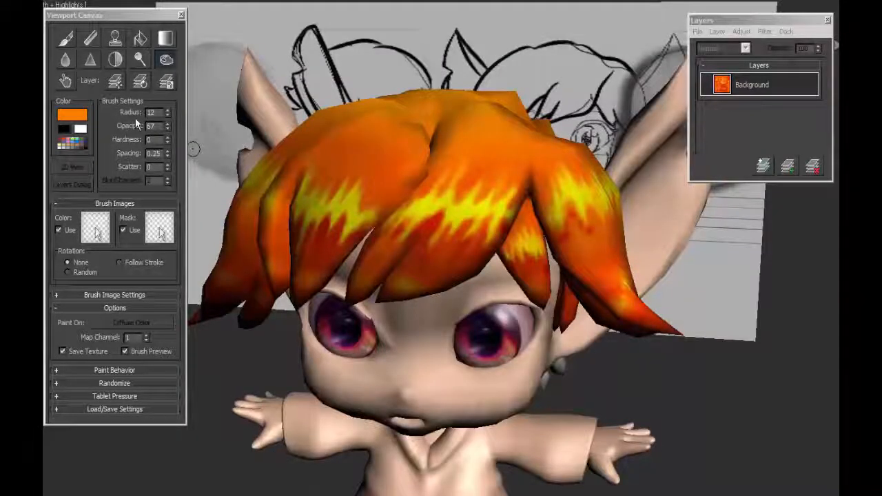
Try lightening the side hair above the yellow highlight with the Dodge tool at opacity 23, and undo the strokes.
left_click(139, 60)
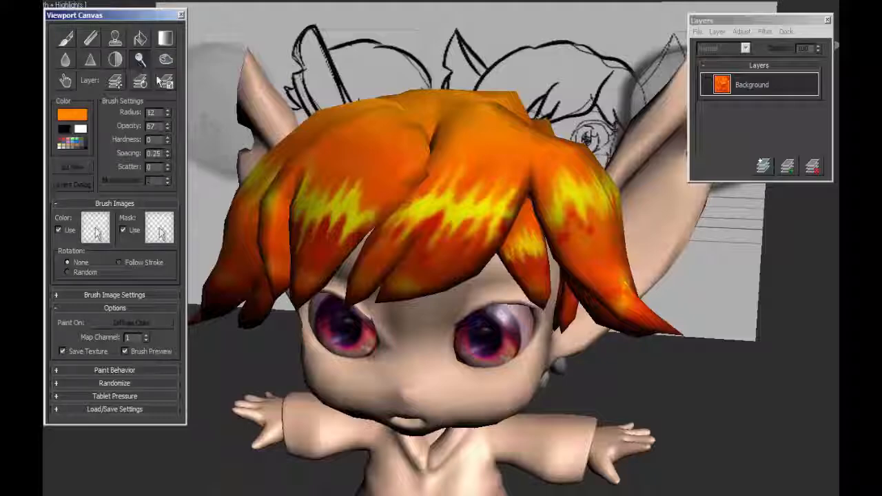
middle_click_drag(594, 227, 378, 231, "alt")
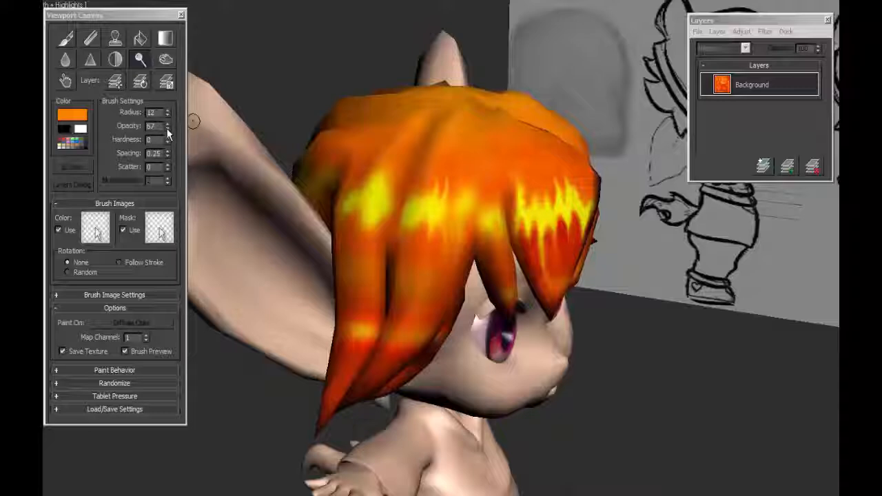
left_click_drag(167, 129, 166, 161)
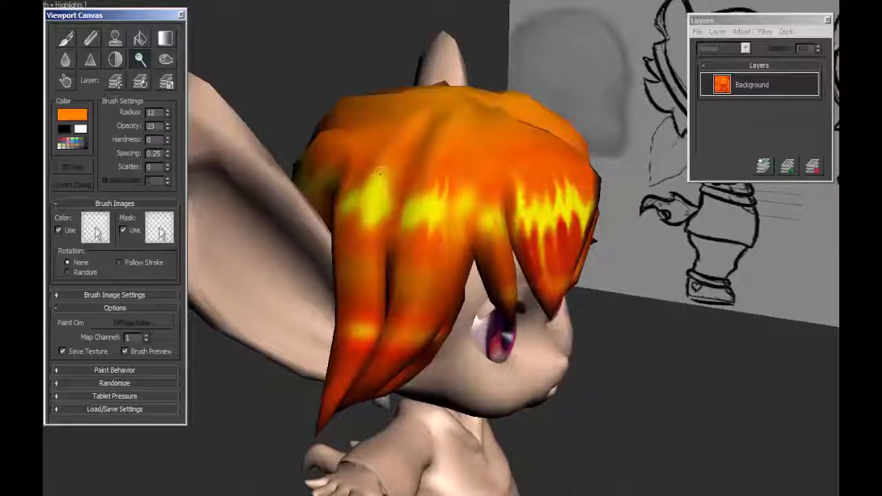
left_click_drag(428, 154, 424, 185)
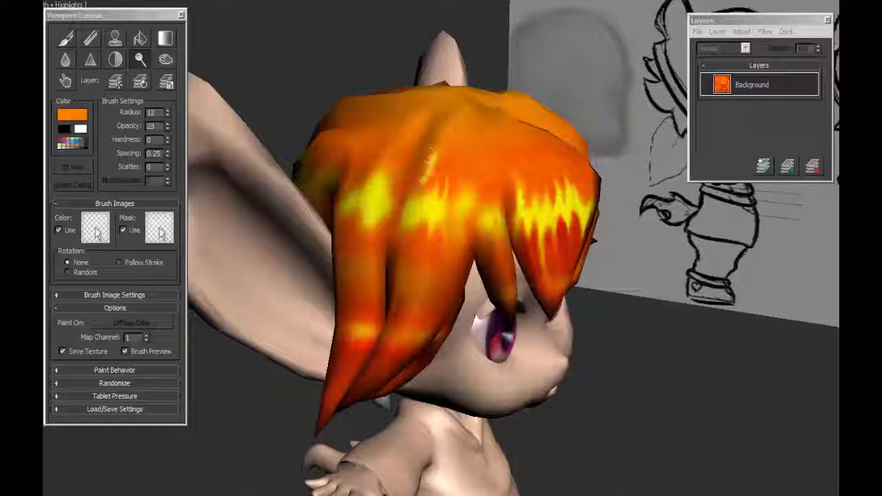
key("ctrl+z")
key("ctrl+z")
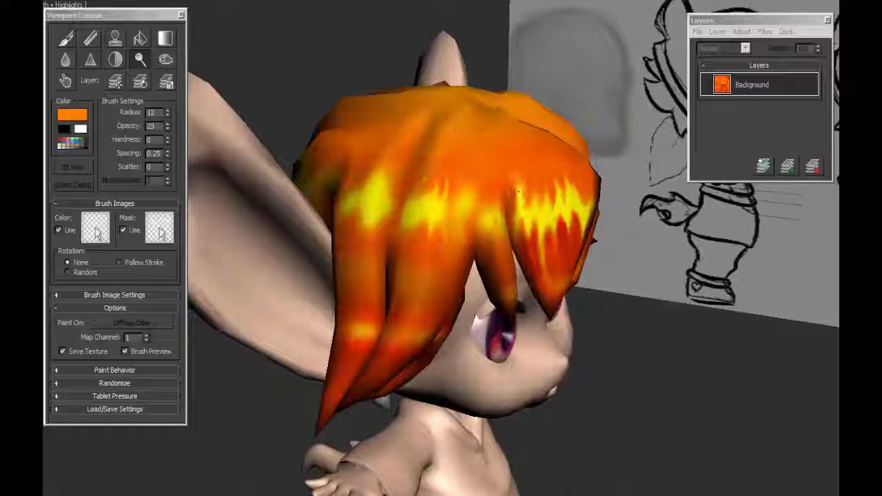
Smudge the yellow highlight on the side hair strands into jagged streaks, using radius 8 and opacity 88.
left_click(64, 83)
left_click_drag(167, 126, 176, 84)
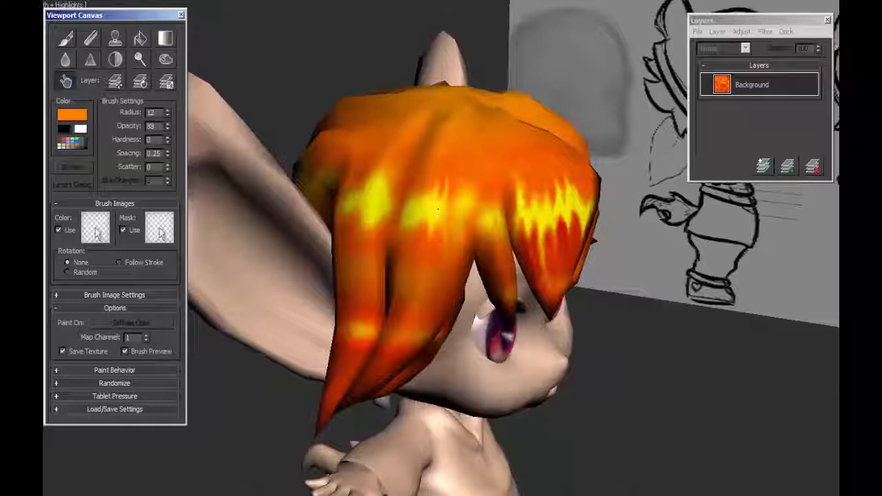
double_click(150, 112)
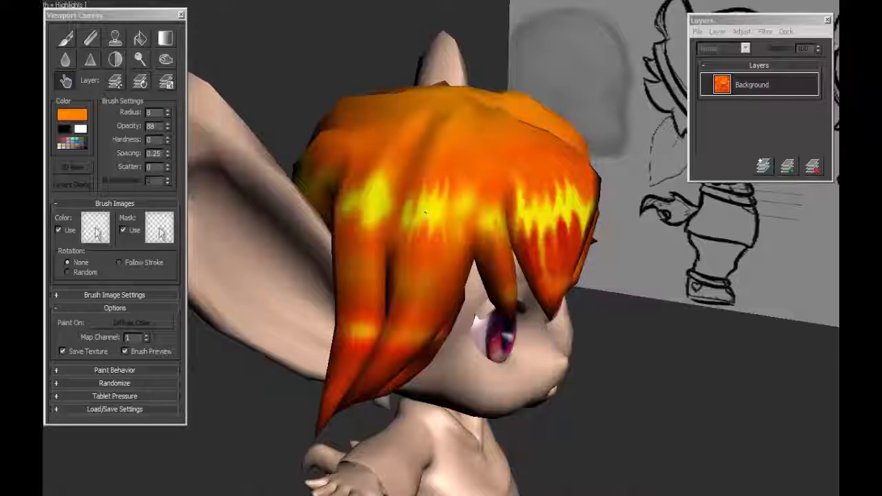
middle_click_drag(416, 313, 345, 358, "alt")
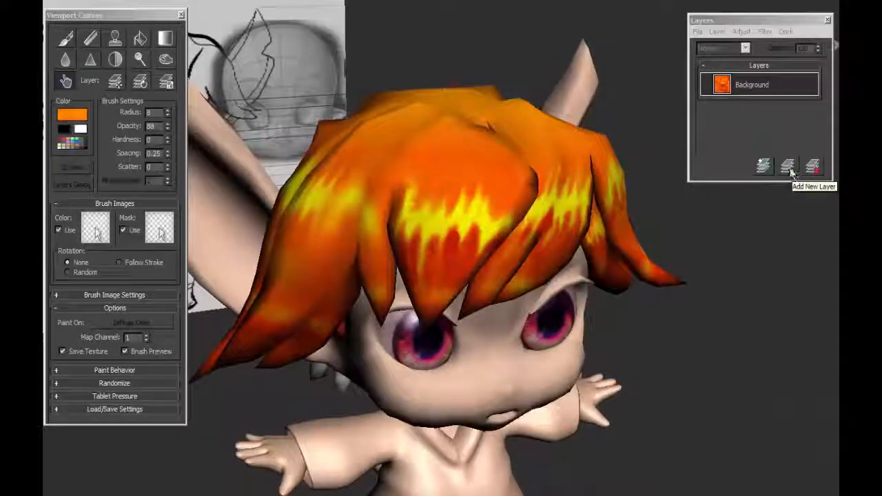
middle_click_drag(345, 251, 437, 234, "alt")
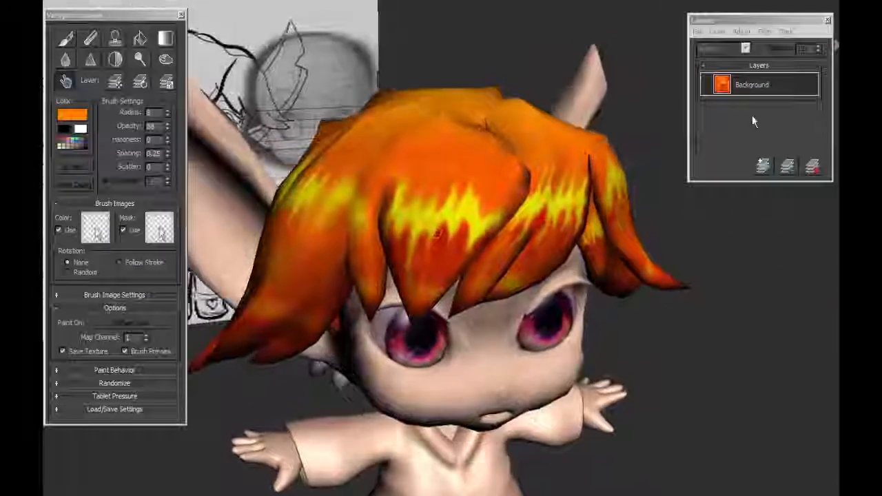
middle_click_drag(345, 231, 419, 229, "alt")
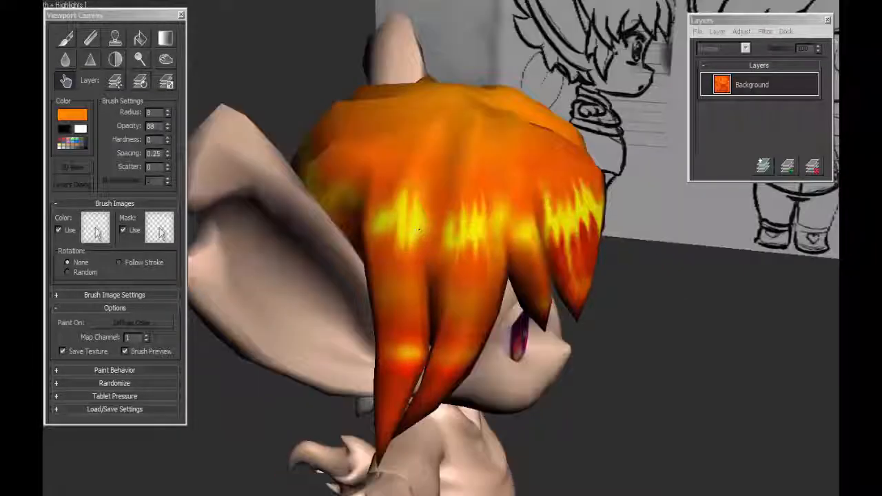
middle_click_drag(451, 241, 386, 254, "alt")
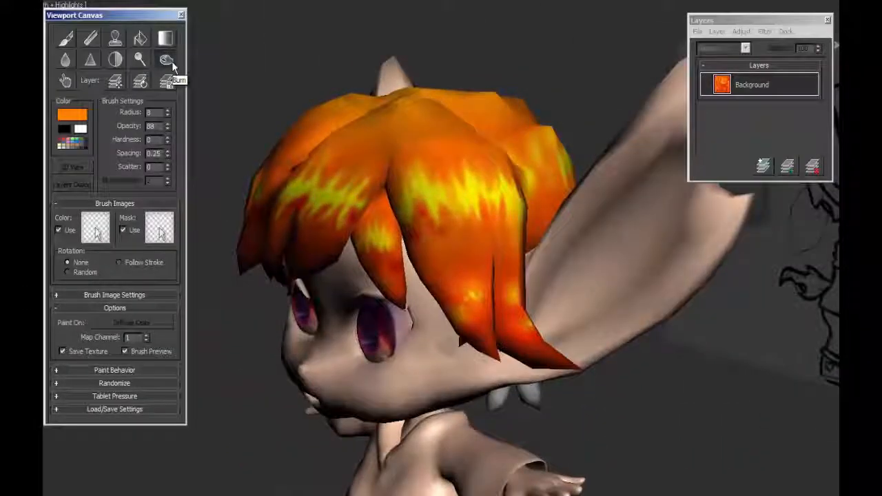
Darken the hair beneath the yellow highlight on the side strands with the Burn tool at opacity 6.
left_click(168, 61)
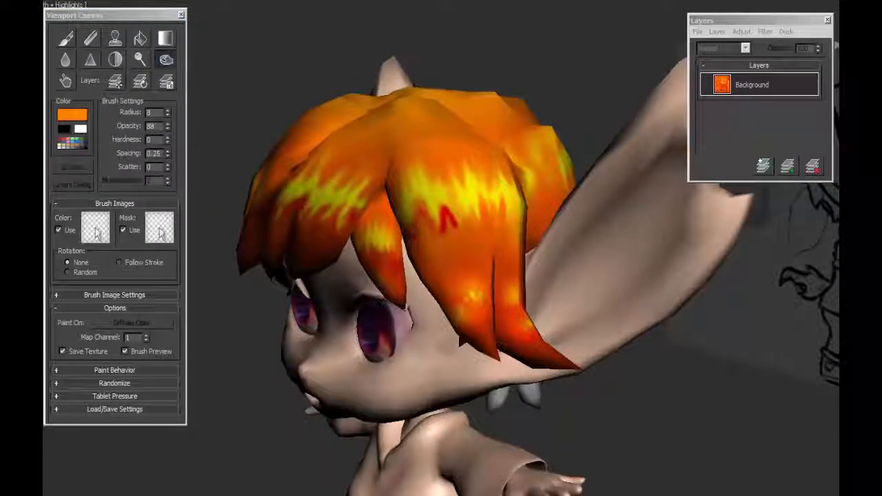
left_click_drag(167, 128, 168, 177)
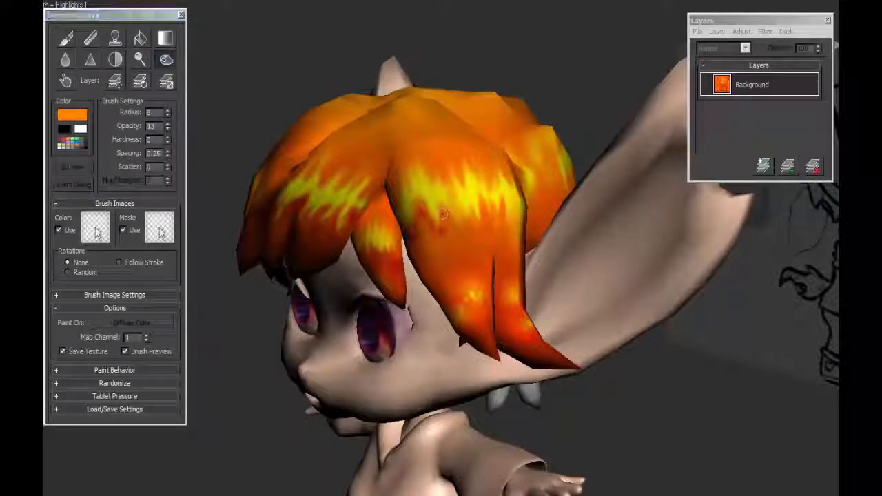
left_click(167, 128)
left_click_drag(167, 129, 167, 138)
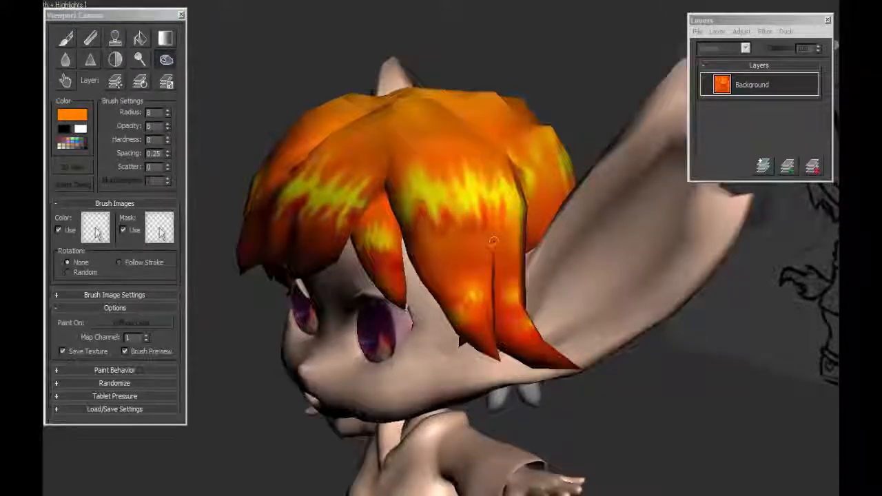
middle_click_drag(493, 211, 530, 206, "alt")
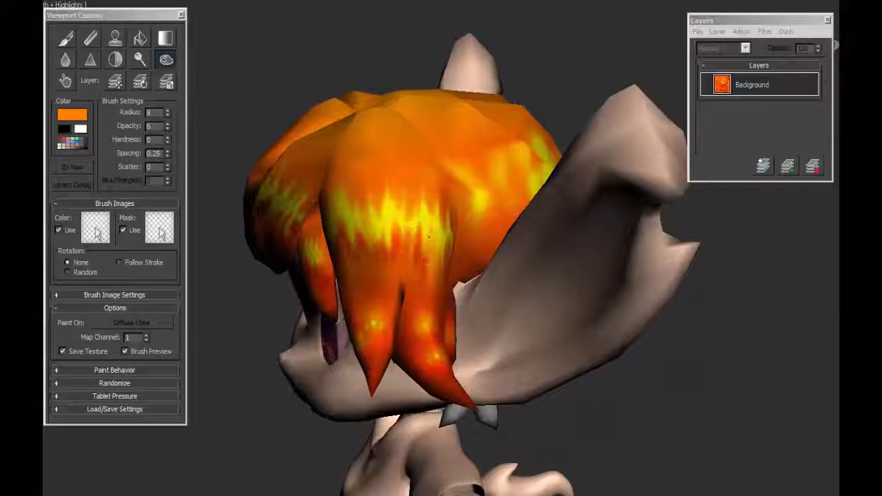
middle_click_drag(431, 239, 436, 286, "alt")
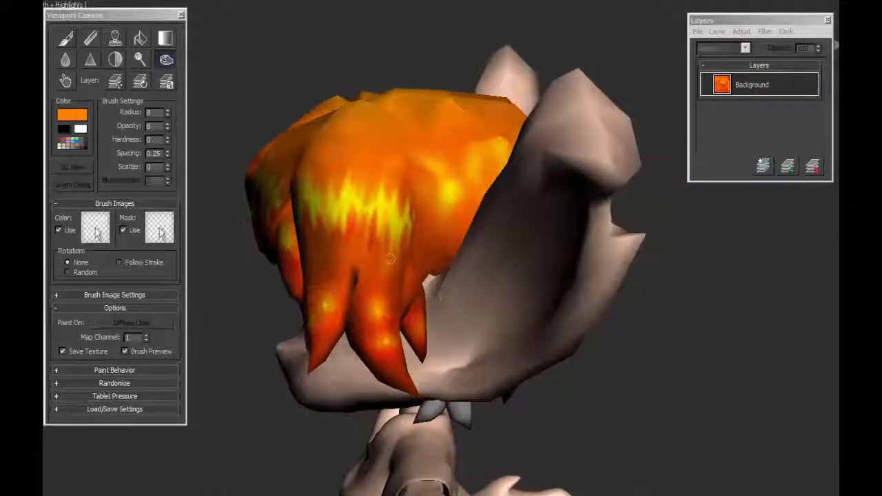
Burn darker red streaks between the points of the yellow highlight on the front and side bangs.
scroll(388, 249, "down", 10)
middle_click_drag(388, 249, 408, 297, "alt")
scroll(442, 259, "up", 3)
mouse_move(360, 231)
middle_mouse_down("alt")
mouse_move(427, 235)
mouse_move(365, 241)
middle_mouse_up("alt")
scroll(518, 219, "up", 6)
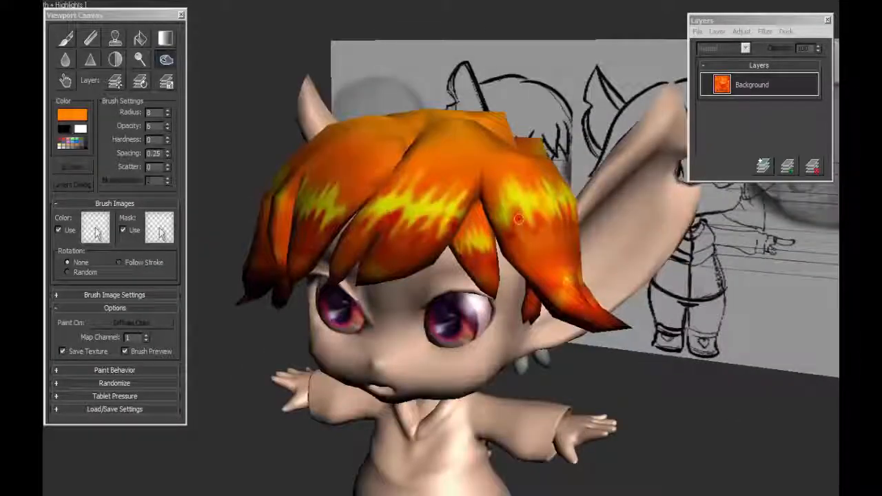
middle_click_drag(556, 227, 544, 264, "alt")
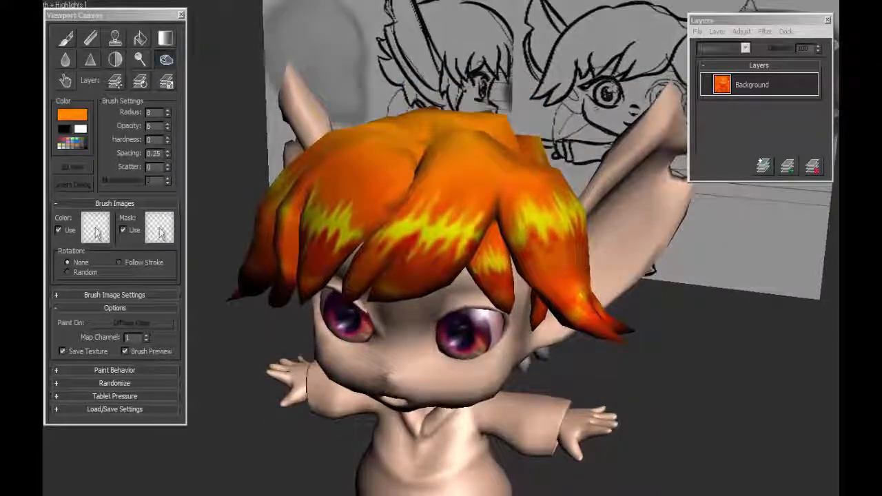
mouse_move(487, 208)
middle_mouse_down("alt")
mouse_move(527, 256)
mouse_move(513, 255)
mouse_move(534, 250)
middle_mouse_up("alt")
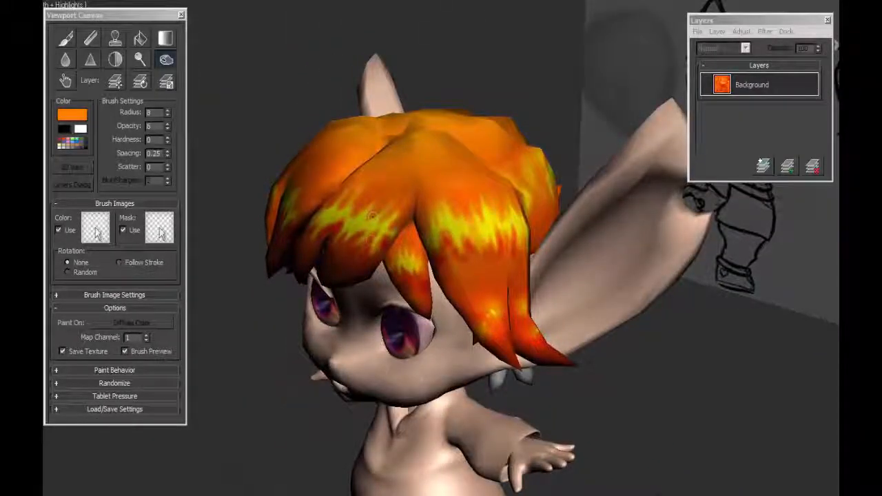
middle_click_drag(456, 228, 559, 241, "alt")
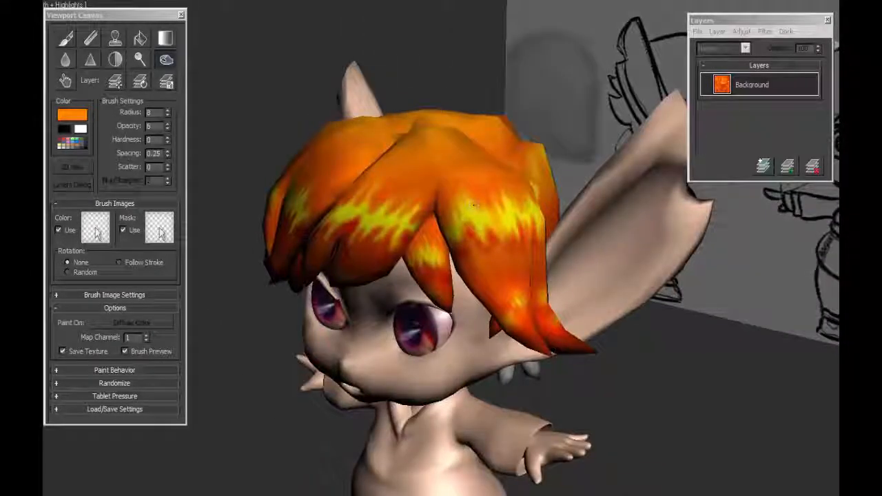
mouse_move(460, 272)
middle_mouse_down("alt")
mouse_move(445, 249)
mouse_move(457, 255)
middle_mouse_up("alt")
scroll(457, 255, "up", 3)
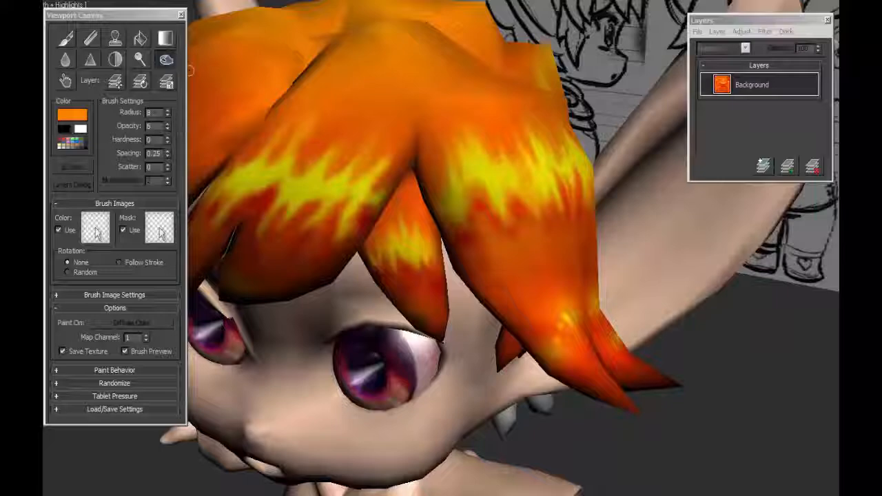
Burn around the small lower highlight near the tip of the side hair strand.
middle_click_drag(474, 201, 462, 262, "alt")
scroll(469, 266, "down", 3)
scroll(461, 262, "up", 3)
mouse_move(500, 317)
middle_mouse_down("alt")
mouse_move(400, 276)
mouse_move(486, 186)
mouse_move(483, 265)
mouse_move(472, 253)
middle_mouse_up("alt")
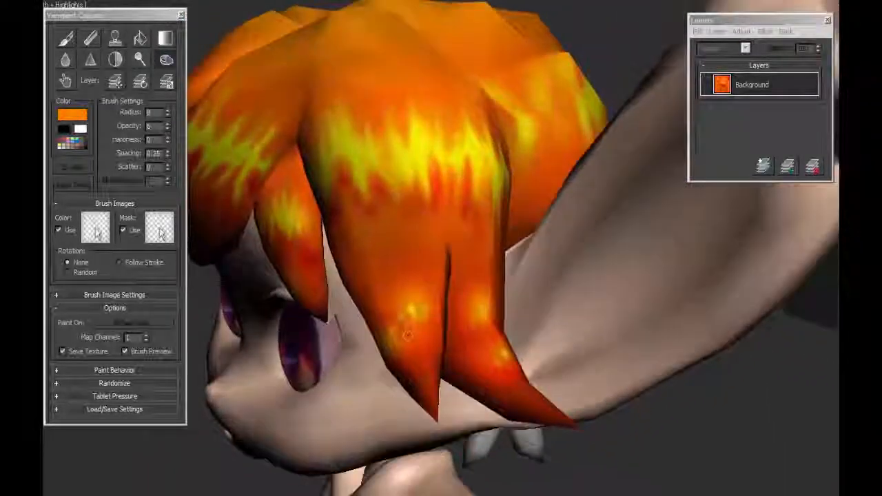
left_click_drag(408, 335, 410, 321)
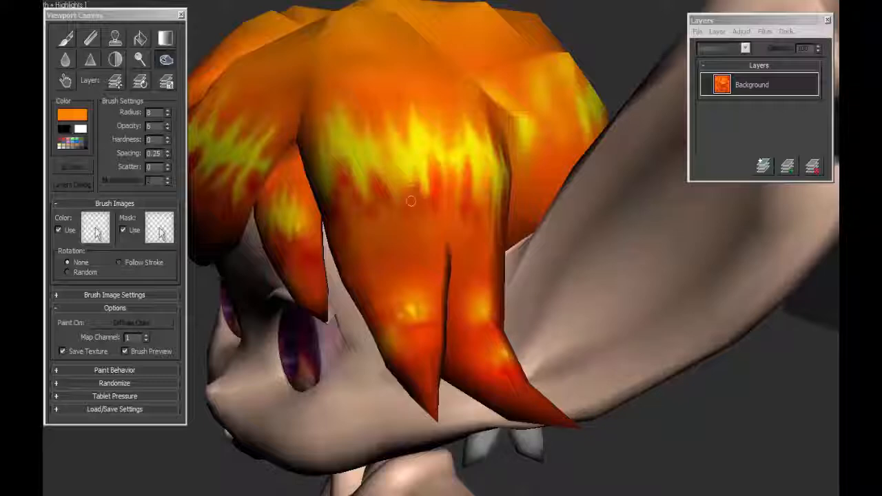
mouse_move(411, 201)
middle_mouse_down("alt")
mouse_move(431, 311)
mouse_move(432, 275)
middle_mouse_up("alt")
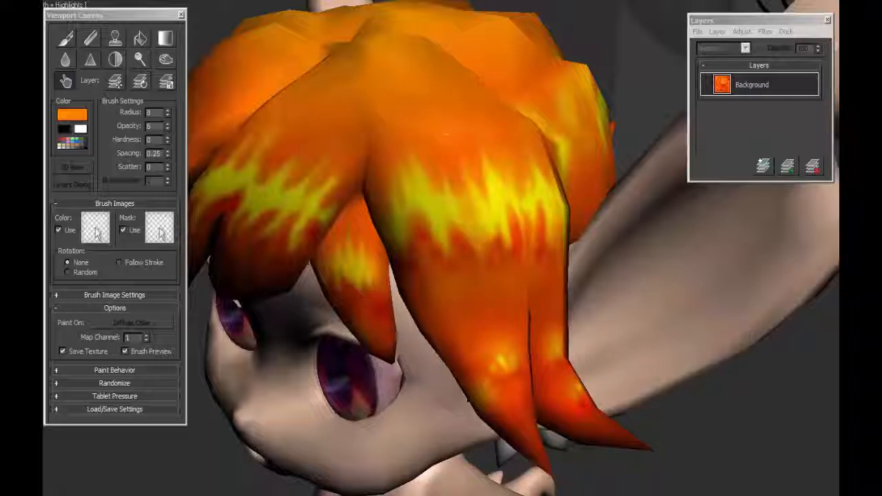
Examine the painted hair on the whole character from several distances and angles.
scroll(478, 275, "down", 10)
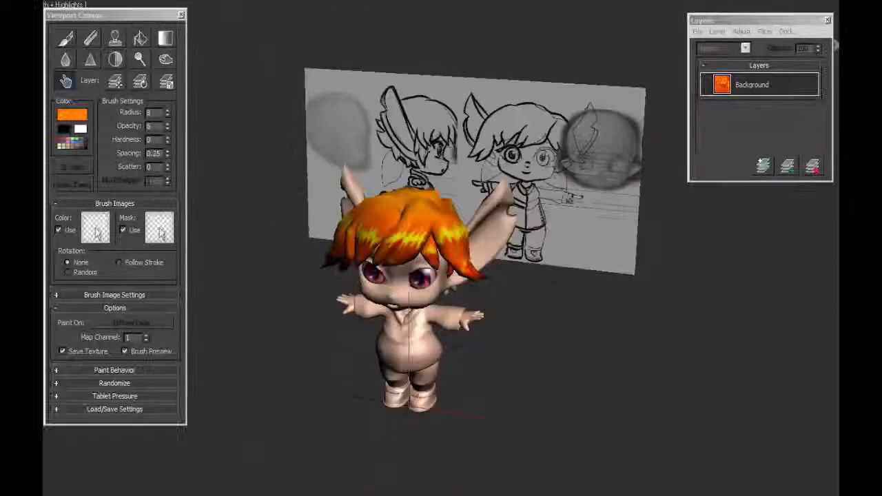
scroll(445, 301, "down", 8)
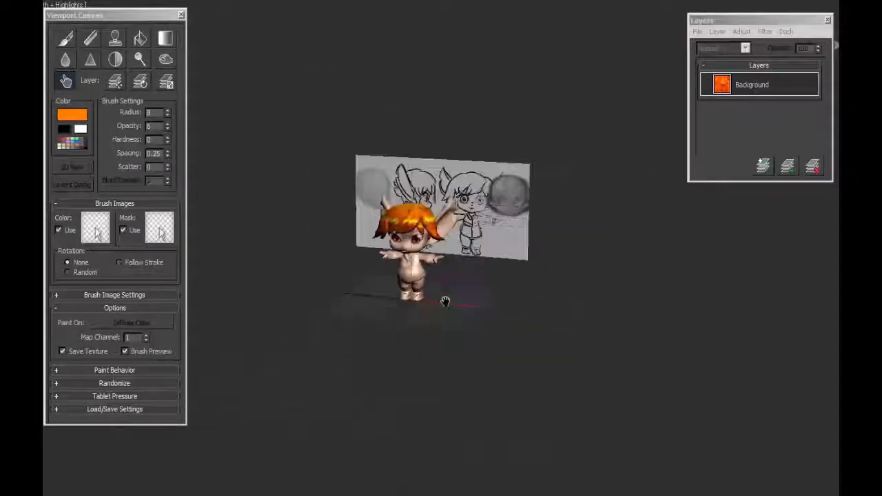
scroll(445, 301, "up", 3)
mouse_move(445, 302)
middle_mouse_down("alt")
mouse_move(415, 307)
mouse_move(435, 302)
middle_mouse_up("alt")
scroll(428, 290, "up", 3)
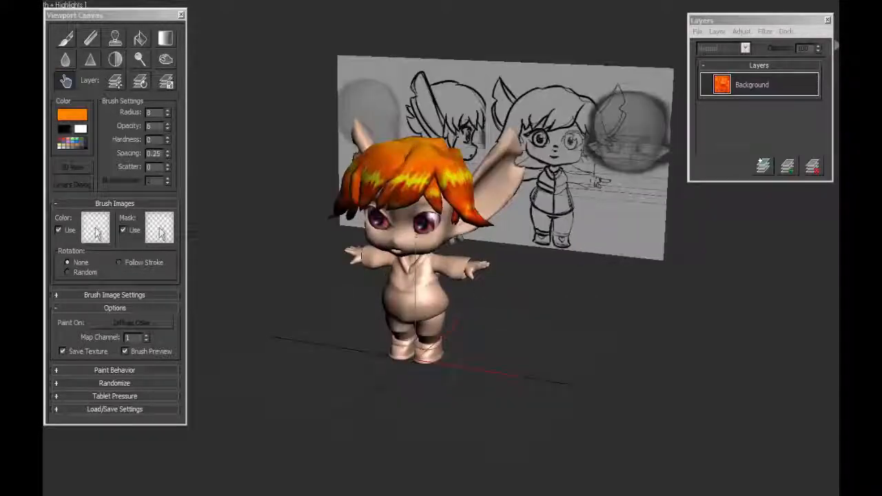
middle_click_drag(529, 203, 478, 213, "alt")
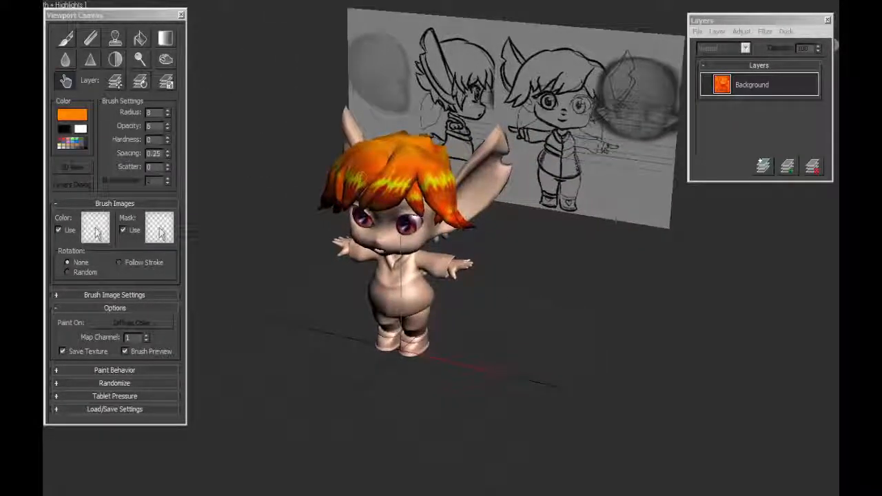
middle_click_drag(350, 189, 411, 186, "alt")
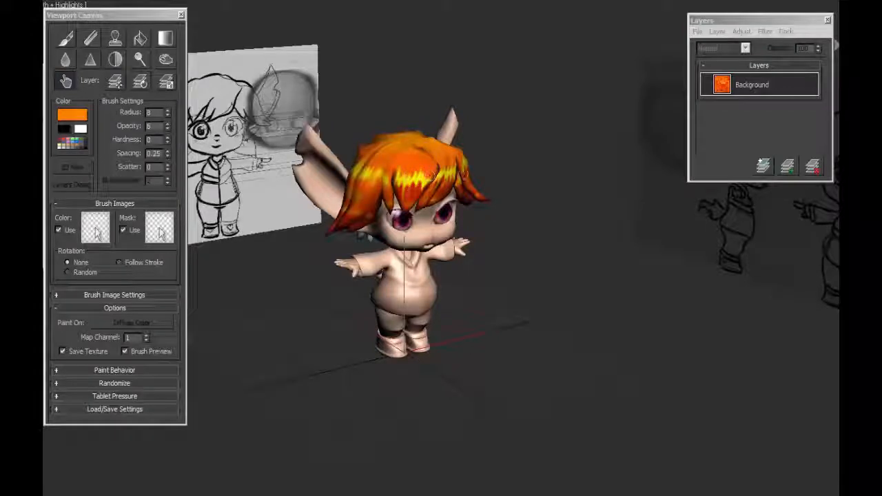
middle_click_drag(434, 174, 408, 218, "alt")
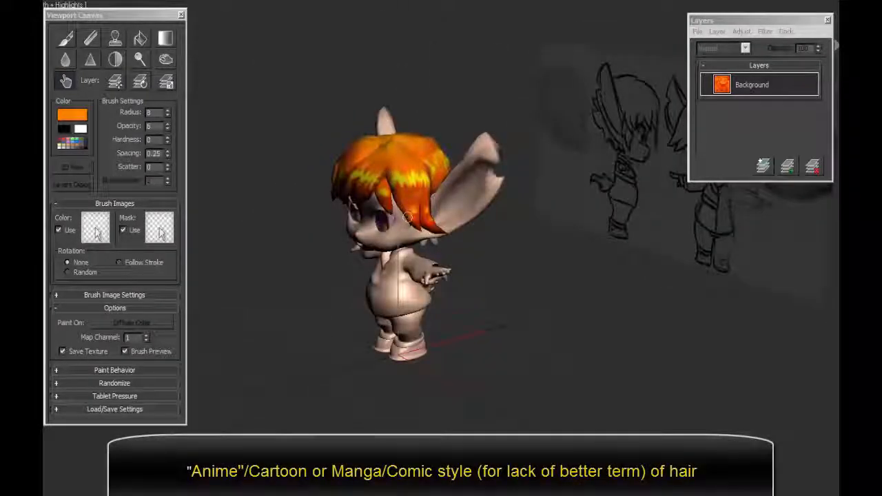
scroll(408, 218, "down", 5)
scroll(409, 219, "up", 4)
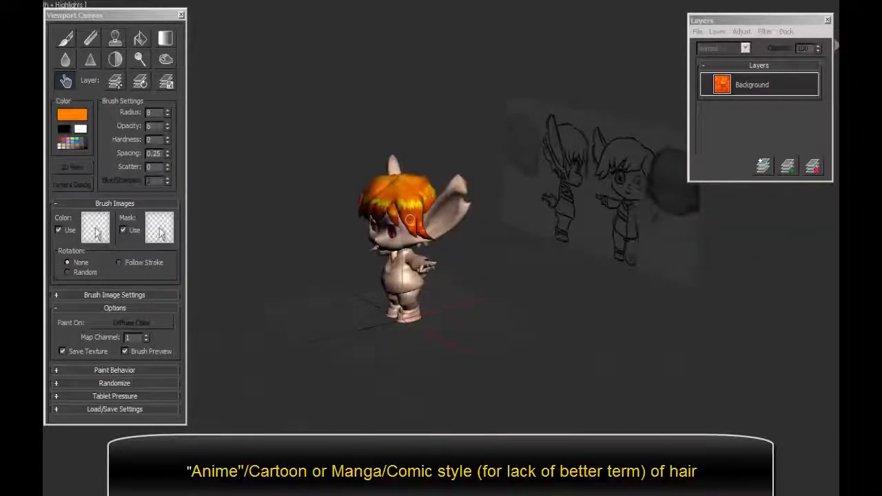
middle_click_drag(410, 219, 419, 233, "alt")
scroll(422, 242, "up", 6)
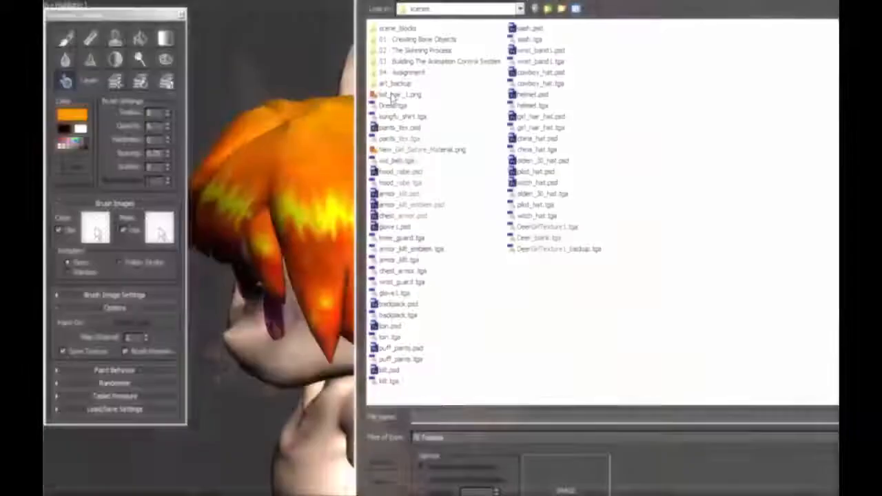
Preview the kid_hair_1.png texture file from the scenes folder.
left_click(396, 94)
right_click(396, 95)
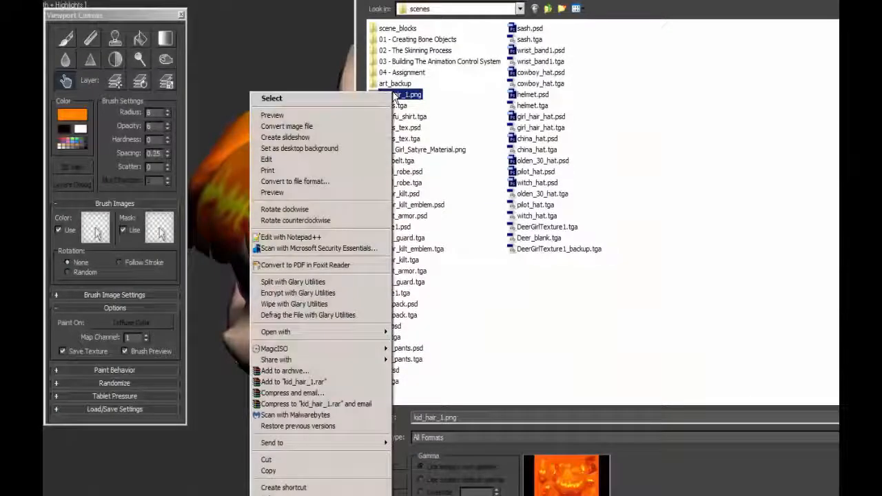
left_click(324, 114)
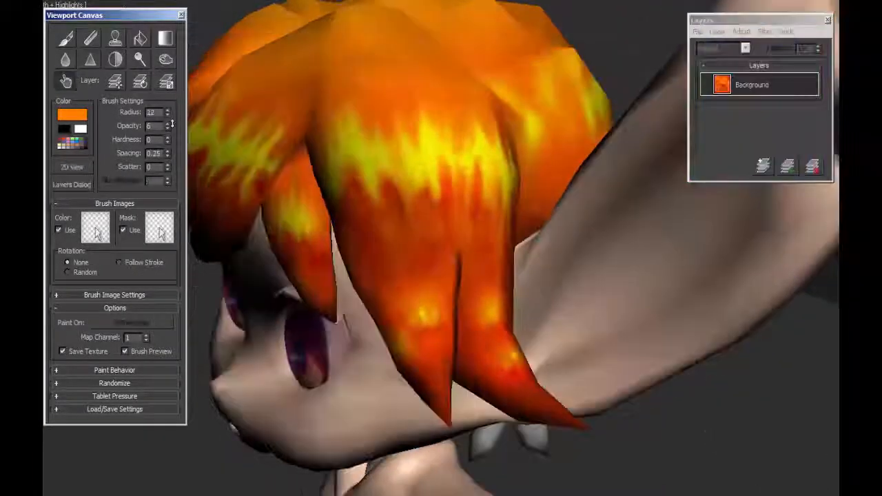
Smudge the small lower highlight near the side hair strand's tip with brush radius 8 and opacity 86.
left_click_drag(172, 123, 172, 128)
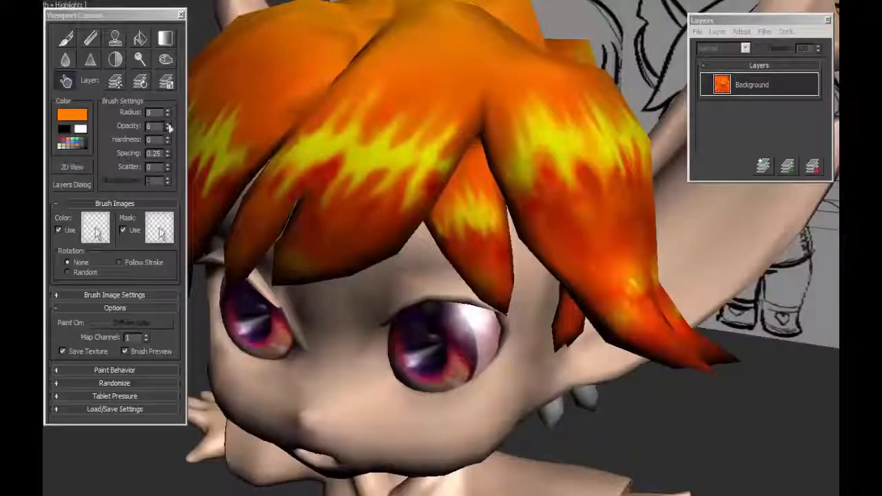
left_click_drag(169, 127, 169, 83)
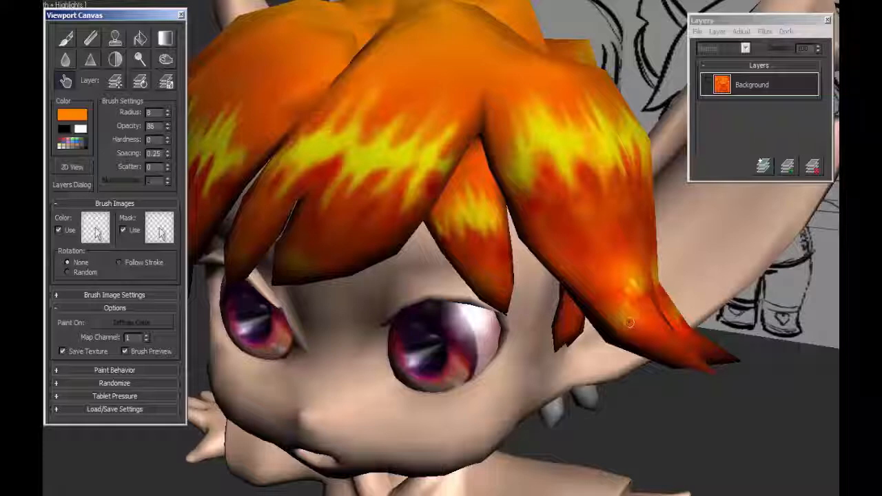
left_click_drag(630, 322, 630, 311)
middle_click_drag(646, 301, 432, 354, "alt")
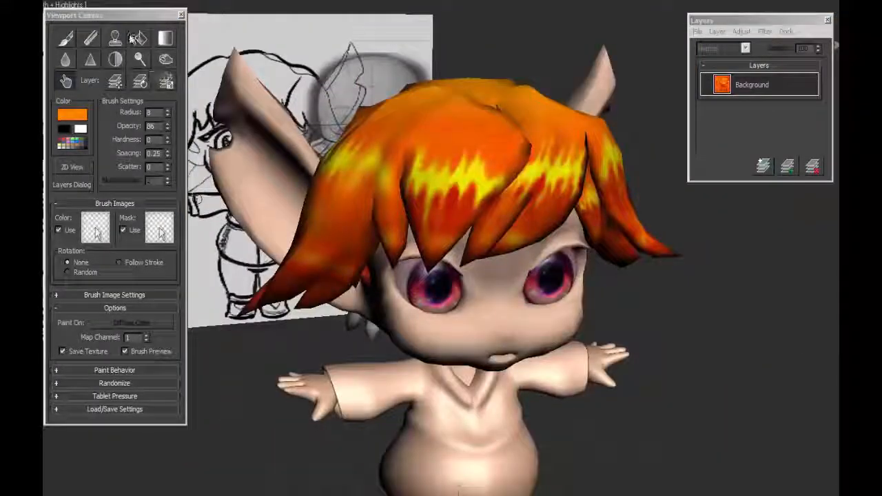
Pick the Clone brush, review the Brush Image Settings, and collapse the Brush Images and Brush Image Settings rollouts.
left_click(115, 38)
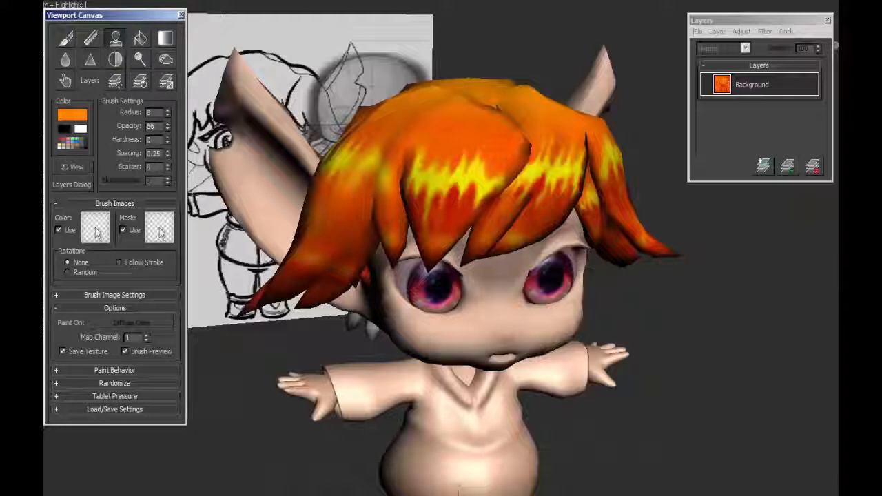
middle_click_drag(497, 282, 495, 312)
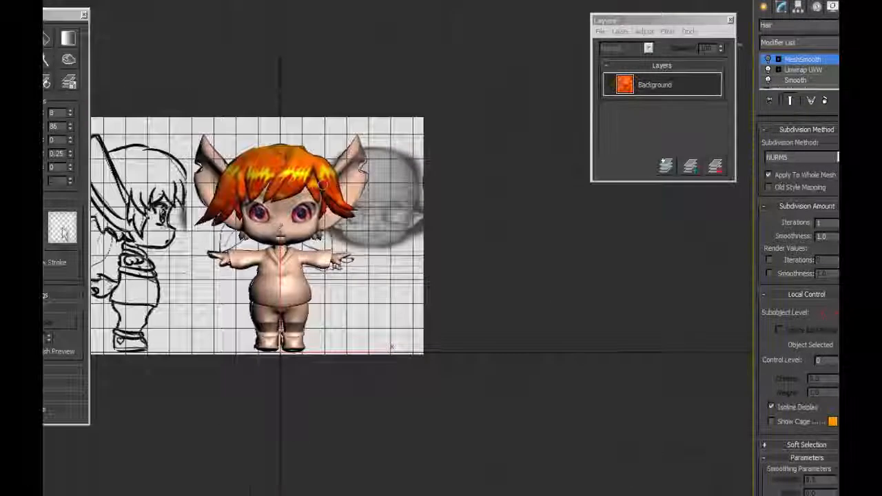
scroll(286, 114, "up", 4)
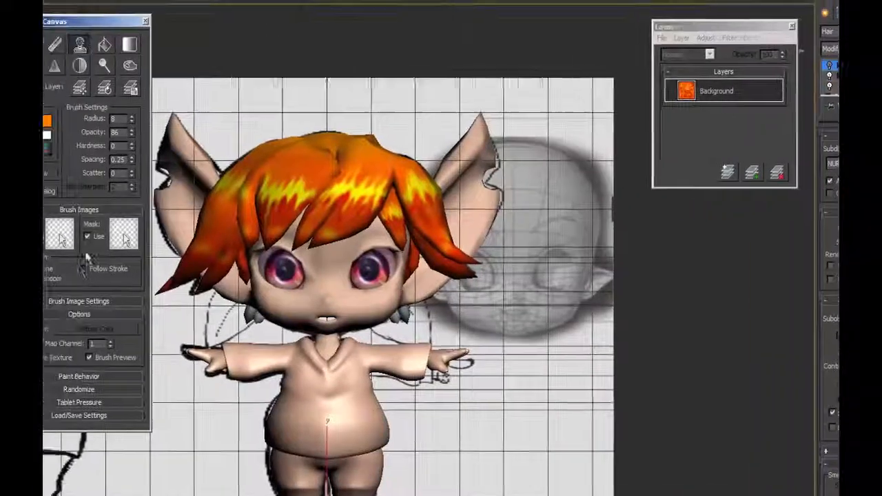
left_click(45, 295)
left_click_drag(64, 368, 64, 292)
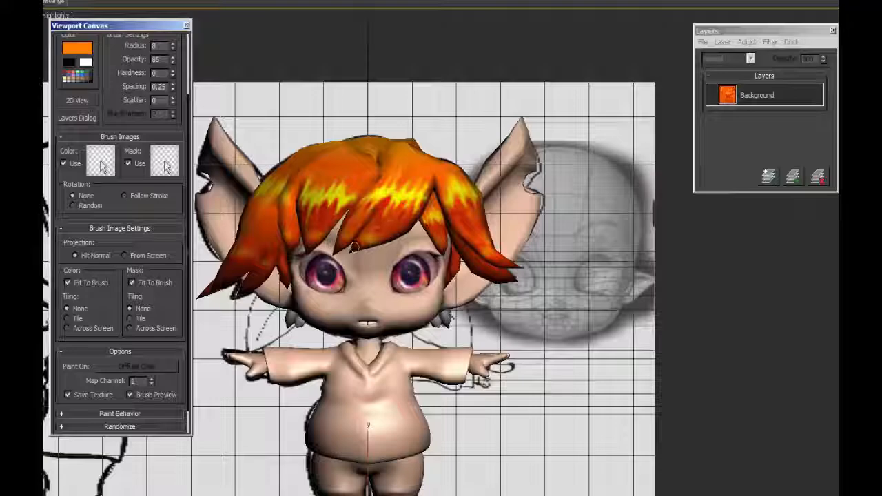
middle_click_drag(469, 240, 441, 231, "alt")
left_click(63, 228)
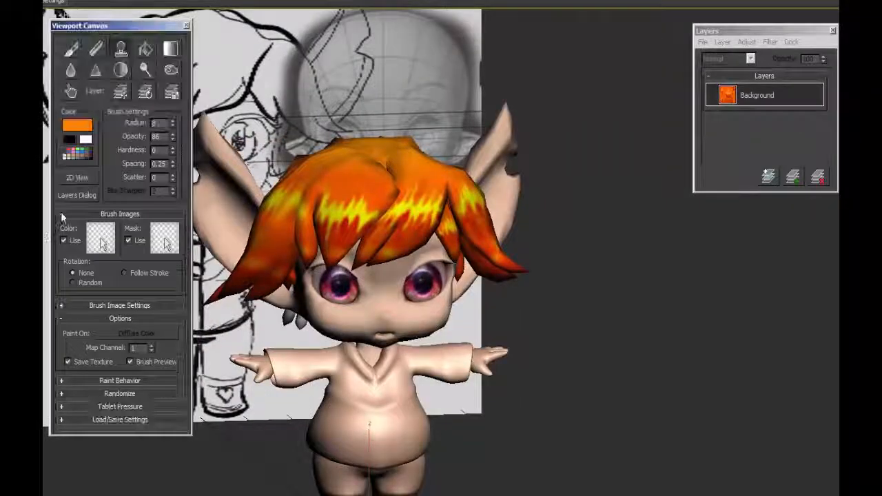
left_click(65, 214)
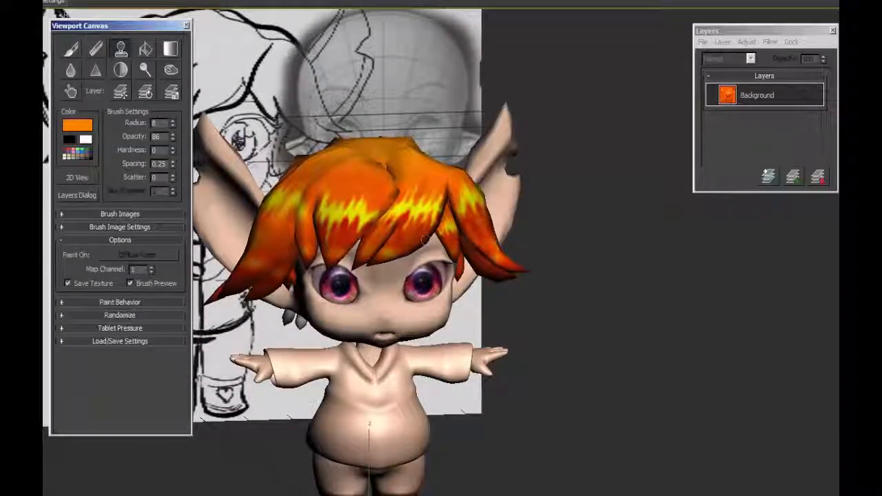
Add a new layer above the Background layer of the hair texture.
mouse_move(406, 196)
middle_mouse_down("alt")
mouse_move(448, 213)
mouse_move(493, 201)
mouse_move(408, 219)
mouse_move(402, 206)
mouse_move(414, 201)
middle_mouse_up("alt")
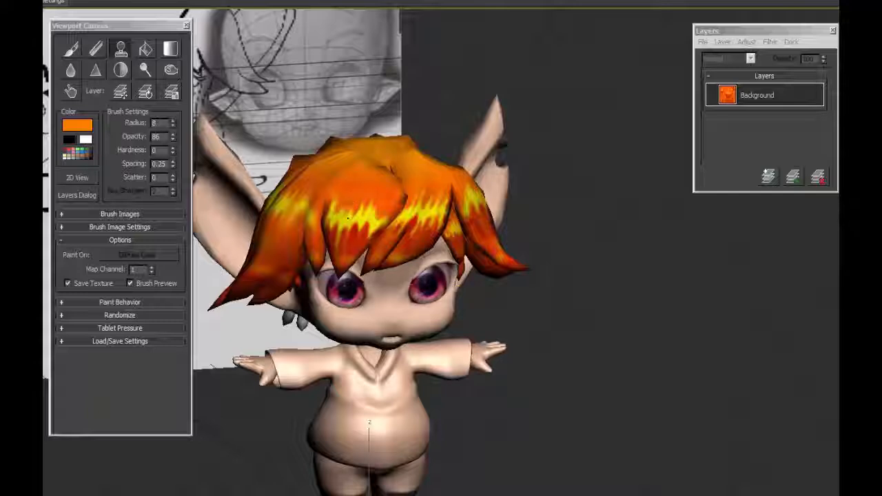
mouse_move(358, 219)
middle_mouse_down("alt")
mouse_move(481, 220)
mouse_move(386, 255)
mouse_move(382, 304)
mouse_move(428, 227)
mouse_move(482, 228)
mouse_move(448, 229)
mouse_move(474, 229)
mouse_move(486, 204)
mouse_move(490, 212)
mouse_move(420, 232)
middle_mouse_up("alt")
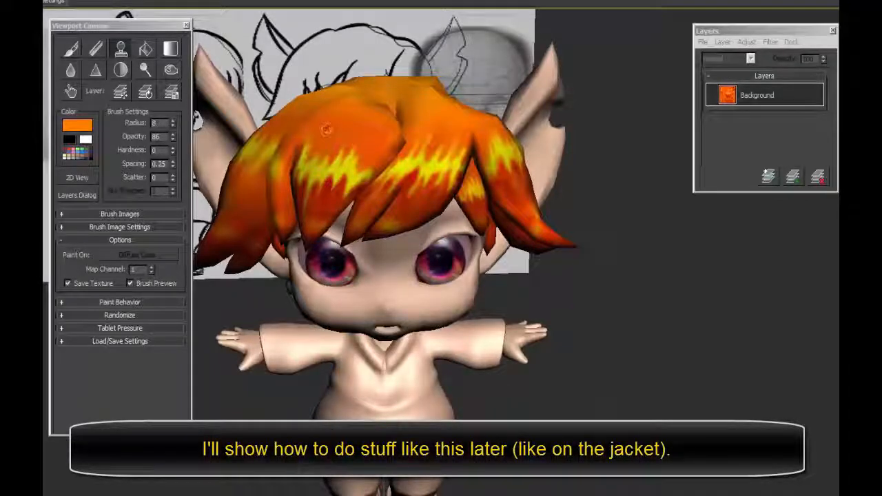
middle_click_drag(339, 180, 516, 178, "alt")
middle_click_drag(483, 129, 551, 189, "alt")
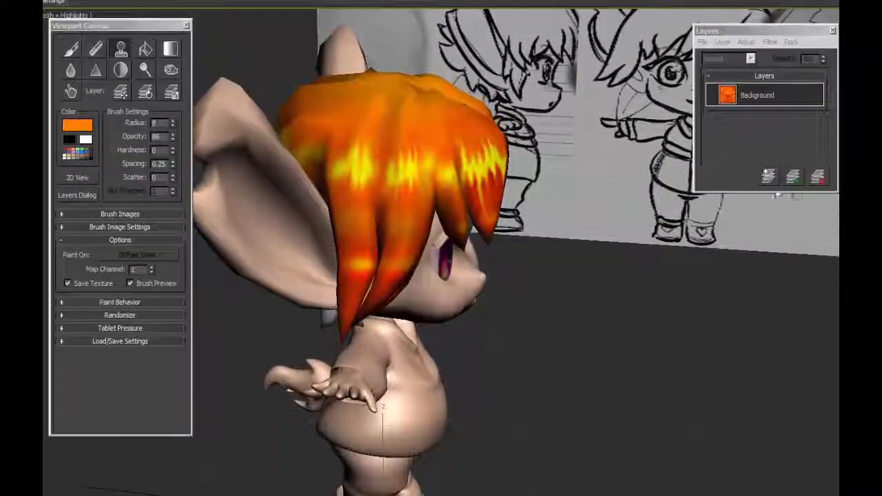
left_click(768, 177)
Burn darker red beneath the yellow highlights on the side hair strands with radius 28 and opacity 5.
scroll(368, 164, "up", 3)
middle_click_drag(369, 163, 409, 211, "alt")
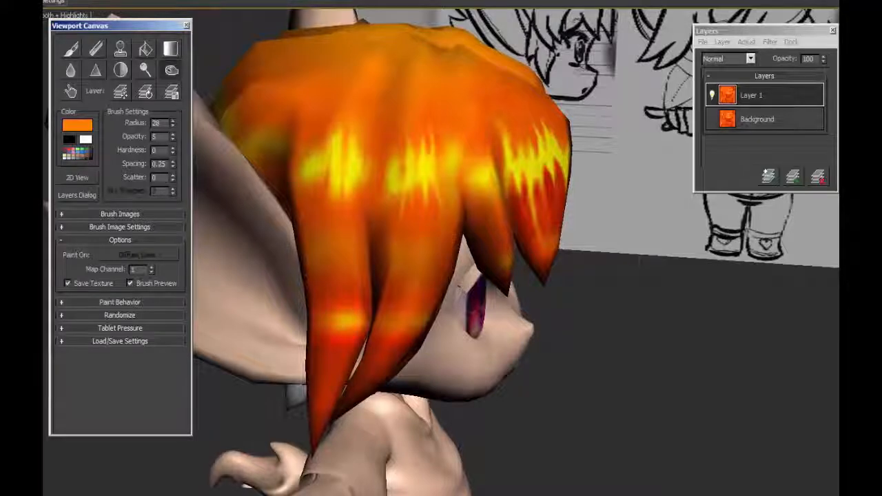
middle_click_drag(387, 206, 381, 234, "alt")
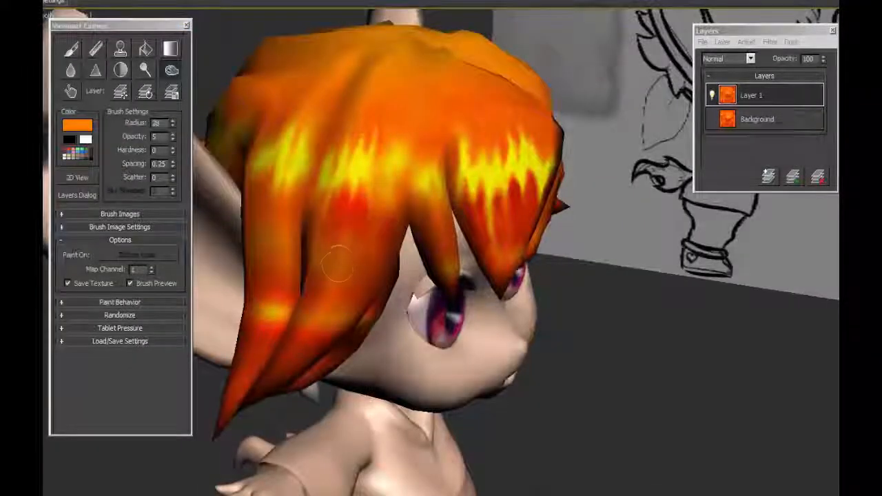
middle_click_drag(337, 268, 437, 189, "alt")
mouse_move(426, 218)
left_mouse_down()
mouse_move(424, 204)
mouse_move(371, 181)
mouse_move(342, 196)
left_mouse_up()
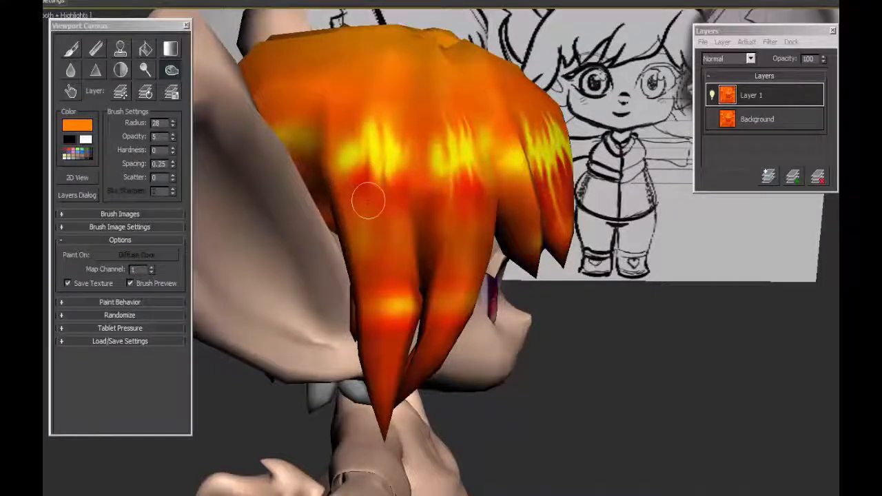
mouse_move(370, 200)
middle_mouse_down("alt")
mouse_move(407, 225)
mouse_move(372, 249)
middle_mouse_up("alt")
scroll(351, 238, "up", 5)
Smudge the red shading and lower highlights on the side strands with radius 8 and opacity 84.
left_click(71, 91)
scroll(352, 239, "down", 5)
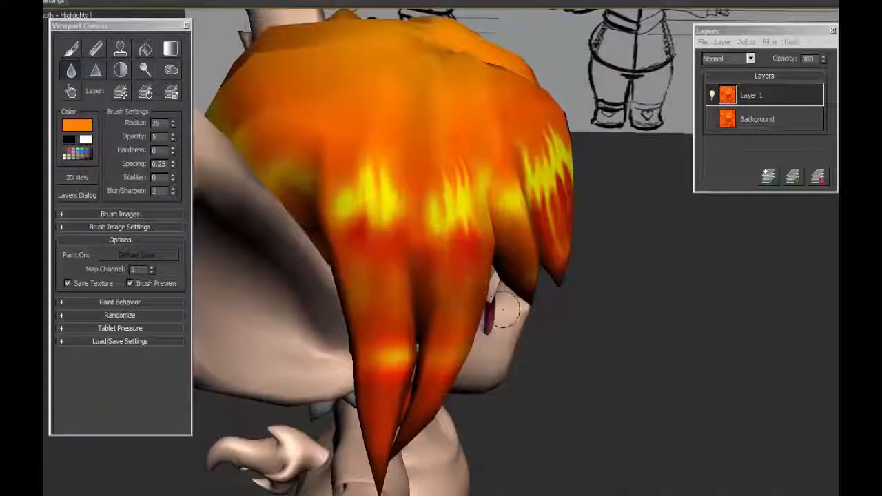
mouse_move(503, 310)
middle_mouse_down("alt")
mouse_move(461, 312)
mouse_move(541, 313)
mouse_move(499, 314)
mouse_move(354, 246)
middle_mouse_up("alt")
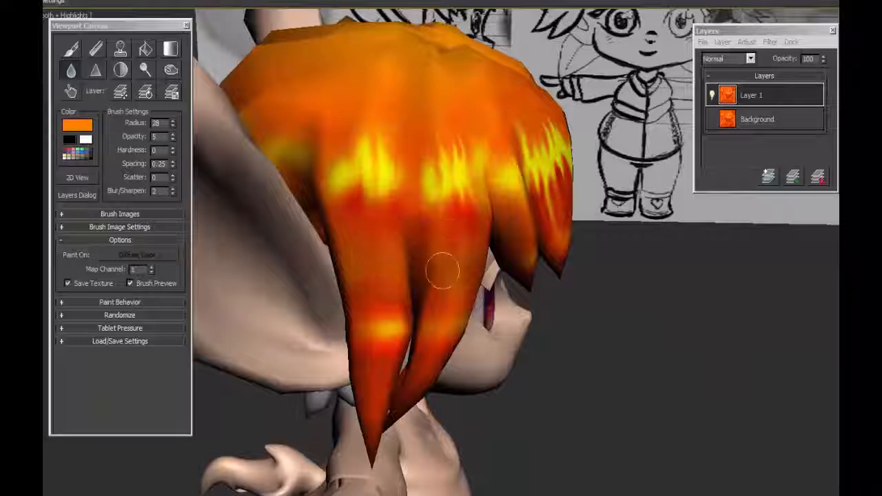
left_click(71, 91)
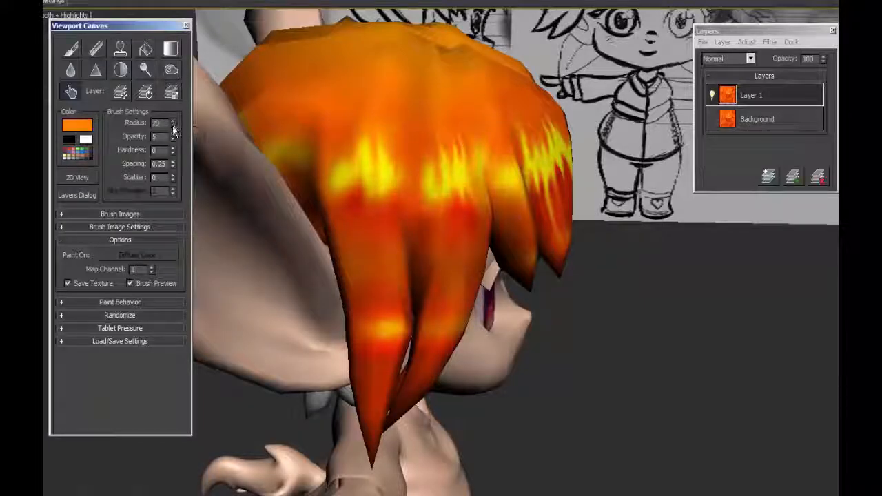
left_click_drag(173, 136, 184, 85)
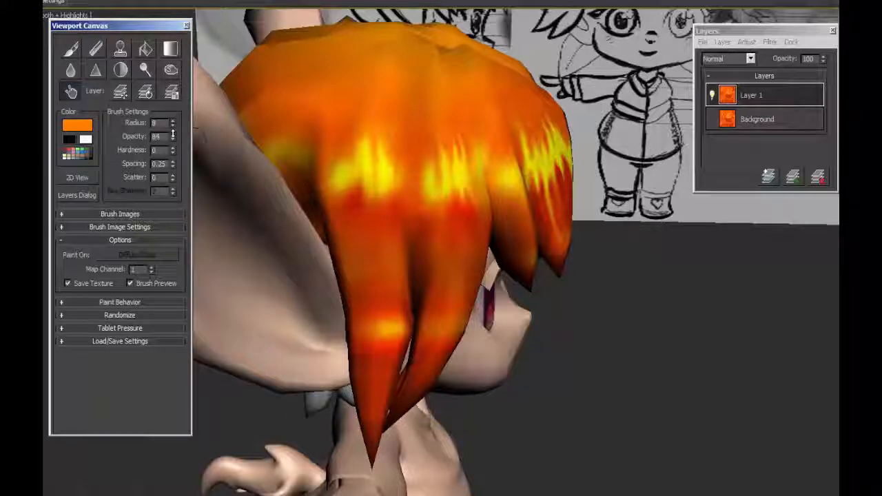
left_click_drag(360, 213, 369, 262)
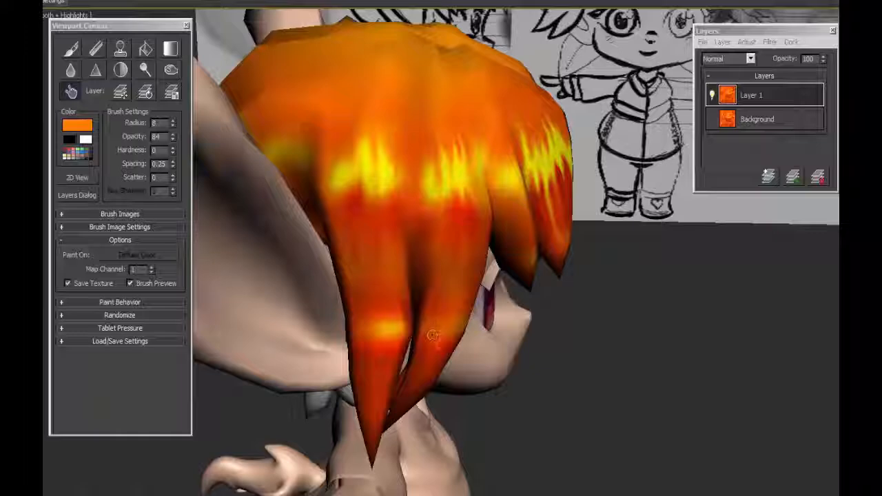
left_click_drag(377, 368, 377, 324)
Examine the side and front hair highlights on the whole character from several distances and angles.
mouse_move(378, 327)
middle_mouse_down("alt")
mouse_move(296, 318)
mouse_move(326, 316)
middle_mouse_up("alt")
scroll(379, 310, "down", 6)
scroll(413, 276, "up", 3)
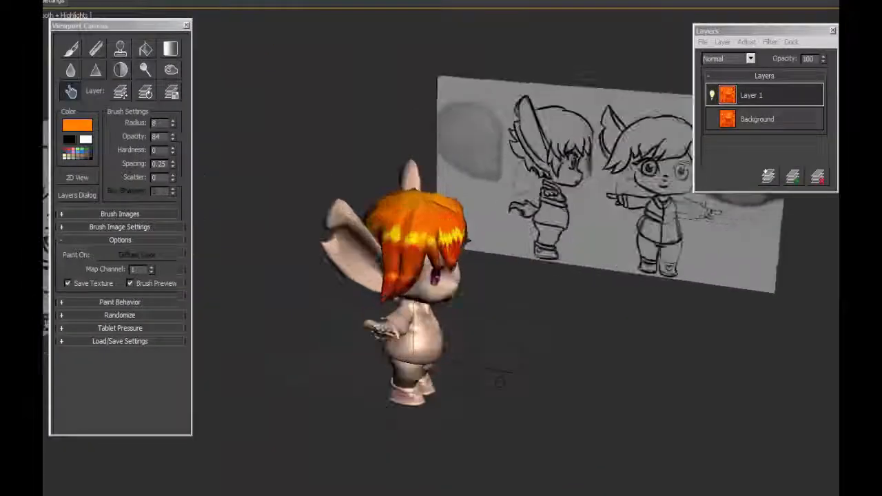
mouse_move(428, 296)
middle_mouse_down("alt")
mouse_move(351, 307)
mouse_move(386, 317)
mouse_move(362, 275)
mouse_move(486, 276)
mouse_move(351, 286)
mouse_move(296, 274)
mouse_move(496, 277)
middle_mouse_up("alt")
scroll(414, 296, "up", 4)
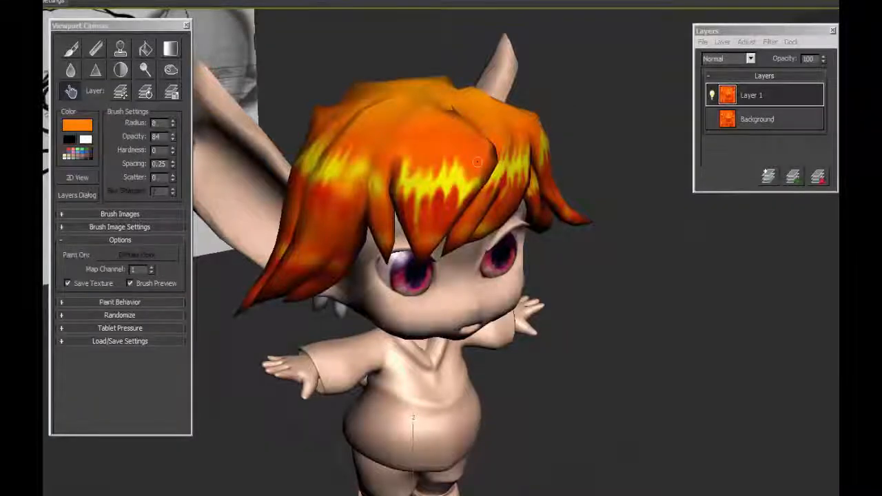
middle_click_drag(488, 152, 487, 185, "alt")
middle_click_drag(418, 163, 476, 196, "alt")
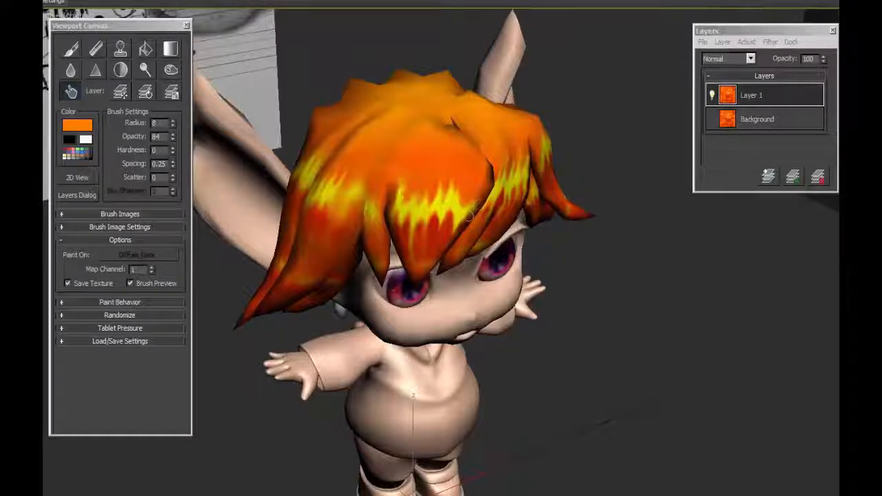
middle_click_drag(475, 196, 470, 135, "alt")
middle_click_drag(416, 173, 416, 190, "alt")
scroll(416, 190, "up", 4)
Try painting a soft white spot over the front bangs with radius 86 and opacity 17, and undo it.
left_click(145, 71)
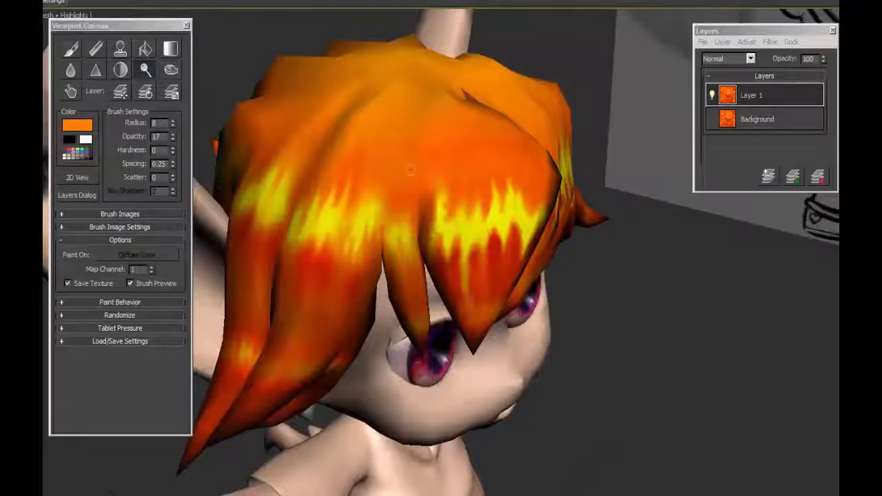
left_click(120, 70)
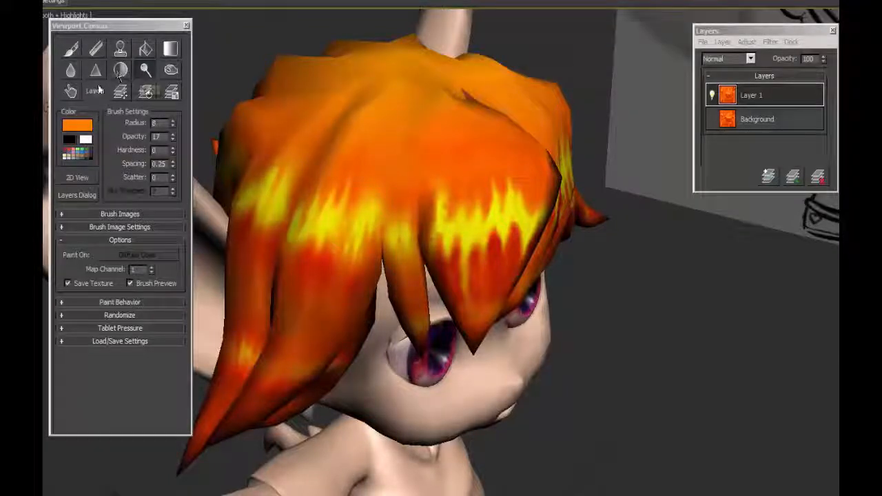
left_click(70, 48)
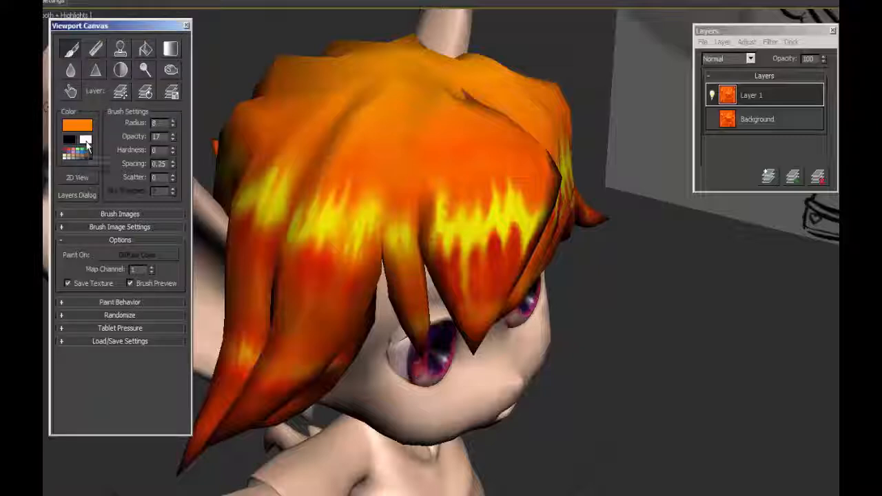
left_click(85, 140)
left_click_drag(173, 122, 186, 52)
mouse_move(412, 179)
left_mouse_down()
mouse_move(443, 177)
mouse_move(486, 194)
mouse_move(407, 195)
left_mouse_up()
left_click_drag(173, 123, 176, 136)
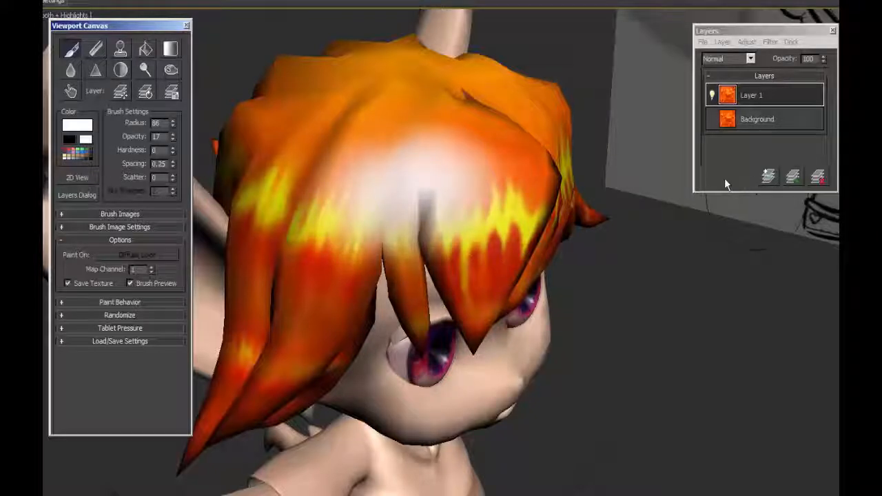
key("ctrl+z")
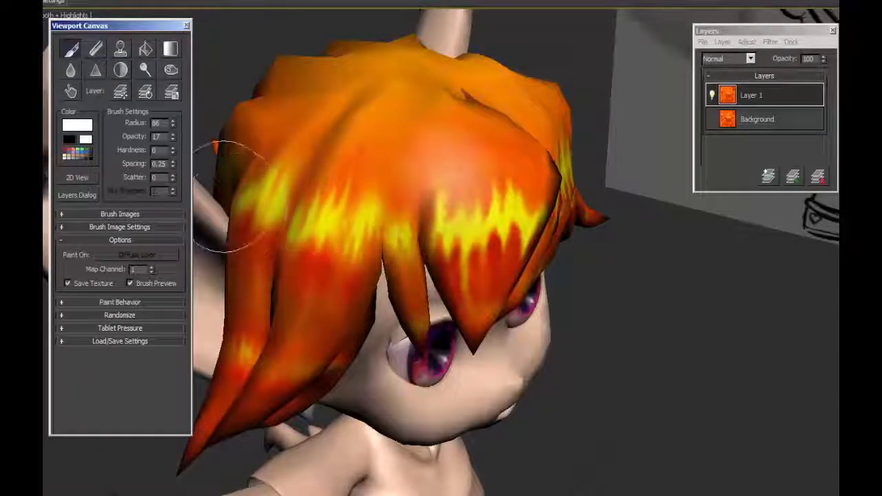
Examine the painted hair up close from the back, around the ear and across the front bangs.
mouse_move(363, 303)
middle_mouse_down("alt")
mouse_move(374, 304)
mouse_move(363, 303)
middle_mouse_up("alt")
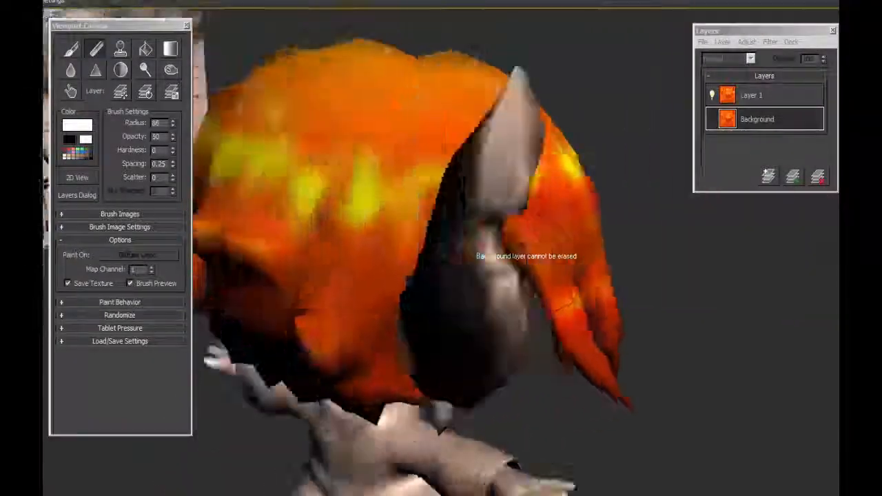
middle_click_drag(473, 252, 473, 255, "alt")
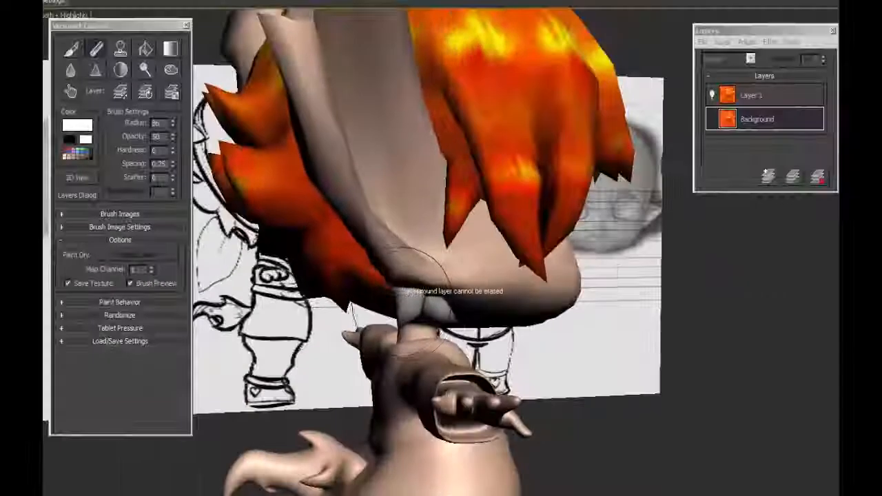
mouse_move(401, 301)
middle_mouse_down("alt")
mouse_move(484, 332)
mouse_move(352, 256)
mouse_move(404, 290)
mouse_move(431, 207)
mouse_move(207, 154)
mouse_move(321, 217)
mouse_move(274, 219)
mouse_move(502, 176)
mouse_move(380, 420)
middle_mouse_up("alt")
scroll(414, 193, "up", 3)
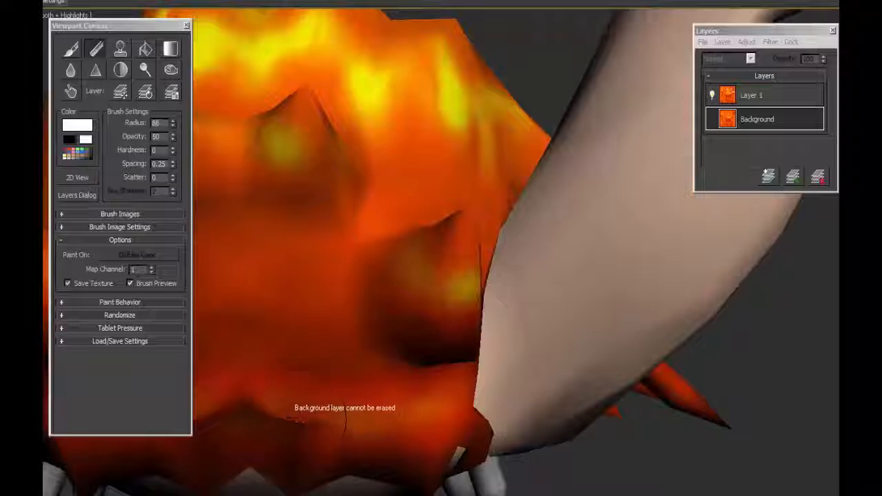
mouse_move(380, 276)
middle_mouse_down("alt")
mouse_move(552, 297)
mouse_move(626, 270)
mouse_move(460, 289)
middle_mouse_up("alt")
middle_click_drag(467, 272, 487, 340, "alt")
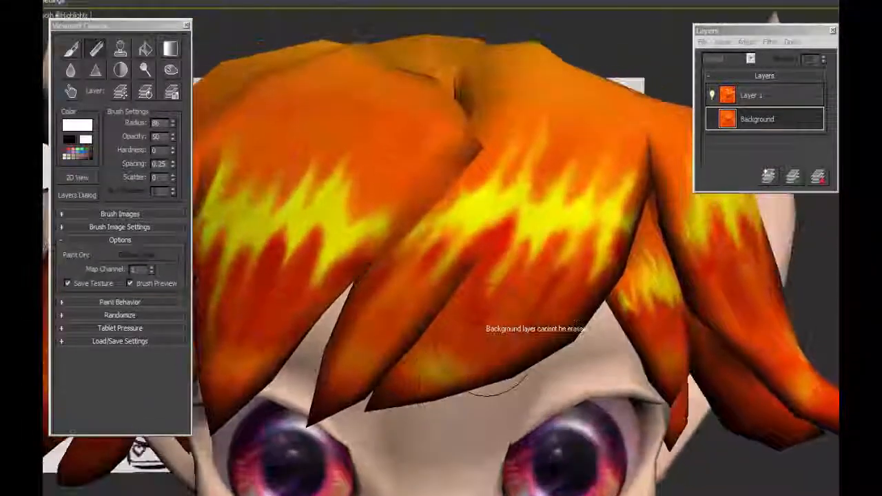
mouse_move(527, 314)
middle_mouse_down("alt")
mouse_move(489, 348)
mouse_move(453, 305)
mouse_move(457, 319)
mouse_move(683, 196)
middle_mouse_up("alt")
scroll(475, 329, "down", 2)
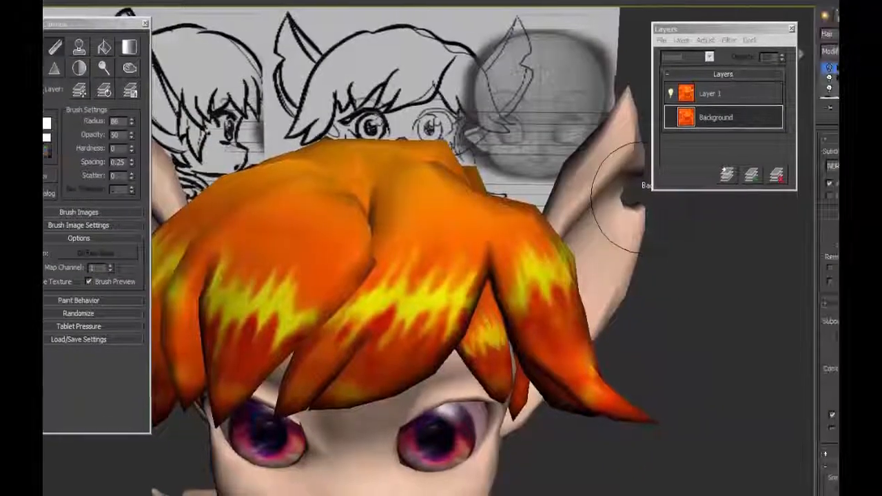
Check the collapse options for the hair's MeshSmooth modifier and dismiss them.
right_click(795, 68)
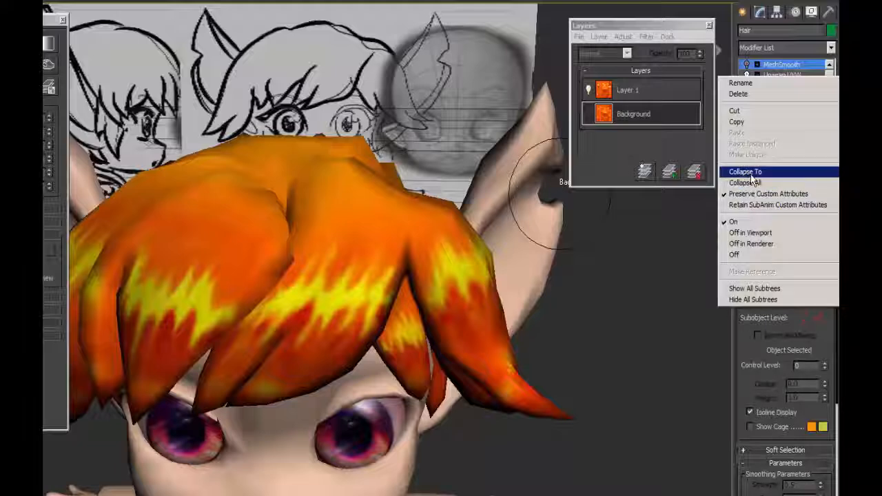
left_click(558, 190)
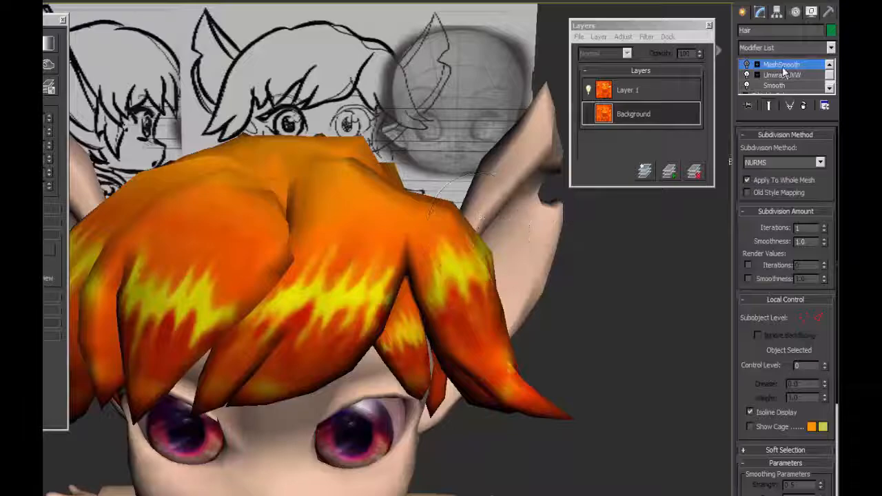
Review the hair's modifier stack and set the perspective view's shading to Flat.
mouse_move(413, 226)
middle_mouse_down("alt")
mouse_move(408, 286)
mouse_move(415, 228)
mouse_move(448, 203)
mouse_move(413, 205)
mouse_move(413, 220)
middle_mouse_up("alt")
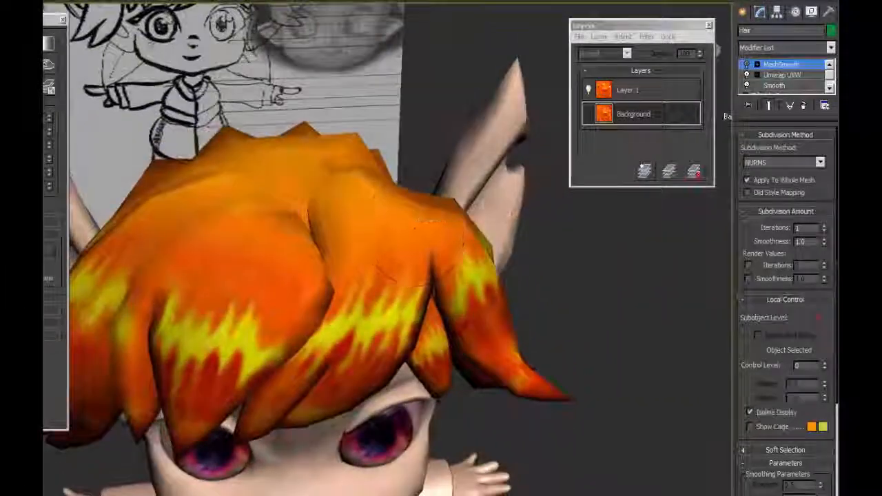
left_click(830, 88)
left_click(830, 65)
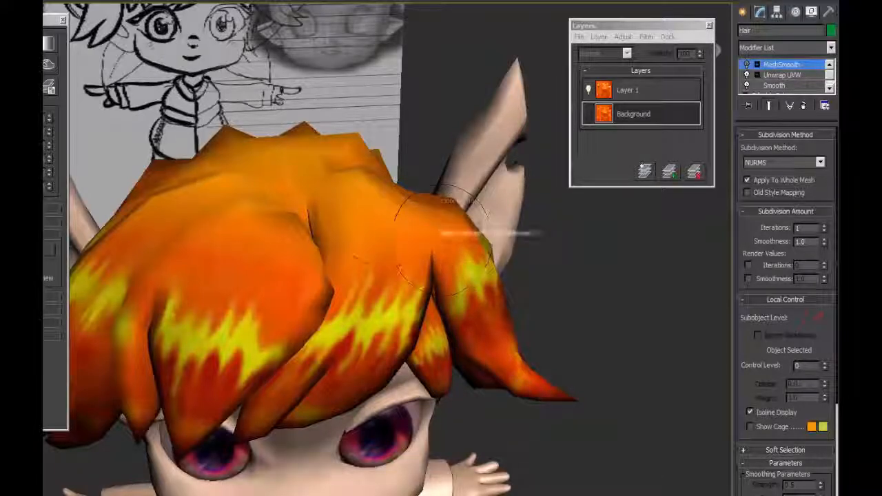
mouse_move(441, 213)
middle_mouse_down("alt")
mouse_move(376, 213)
mouse_move(376, 227)
mouse_move(383, 212)
middle_mouse_up("alt")
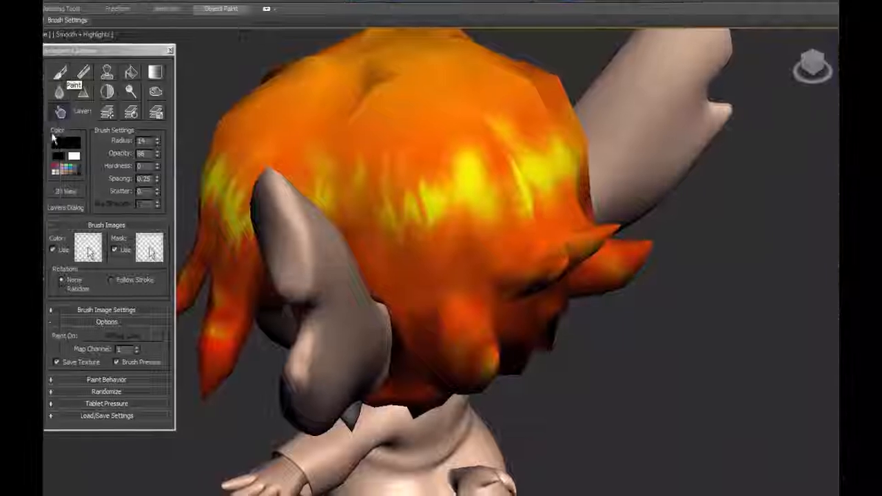
left_click(77, 34)
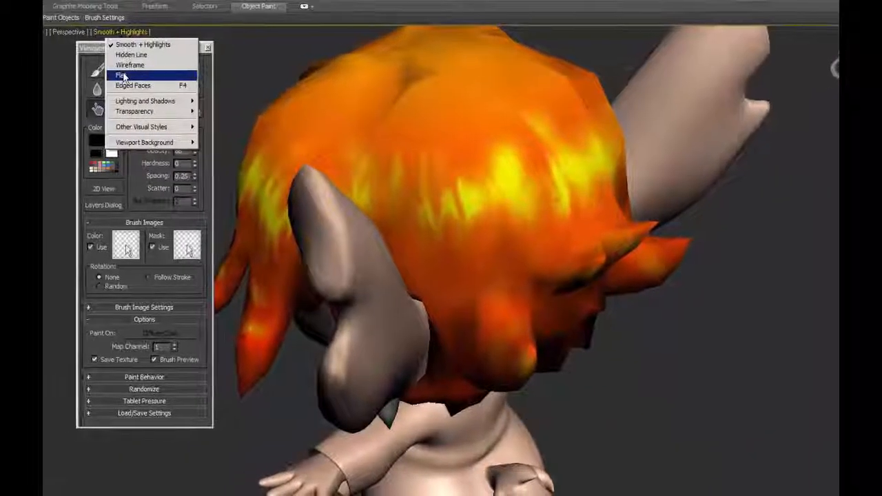
left_click(131, 75)
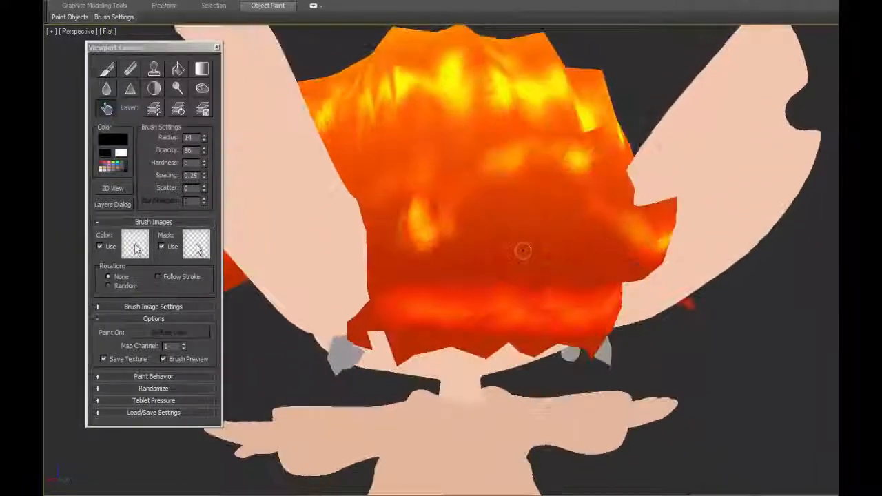
Smudge the yellow highlight on the lower back hair tuft into streaks with radius 18 and opacity 89, and switch to the Paint brush.
middle_click_drag(523, 252, 428, 232, "alt")
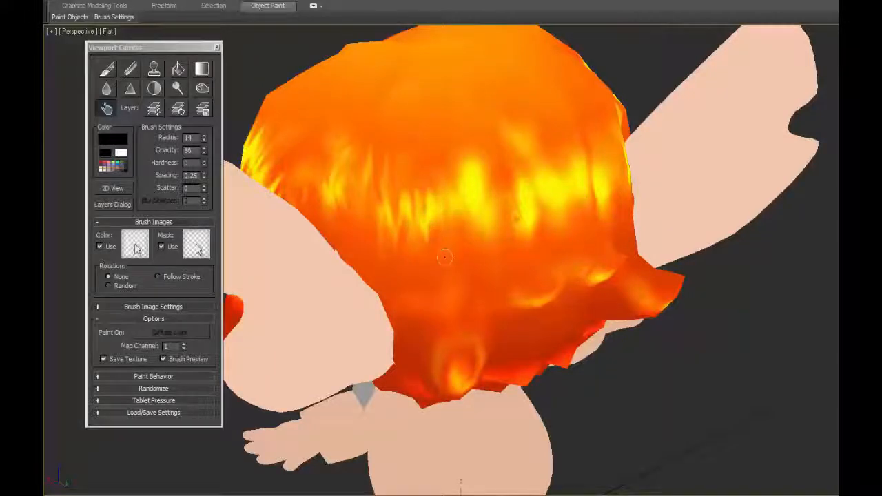
middle_click_drag(445, 257, 485, 237, "alt")
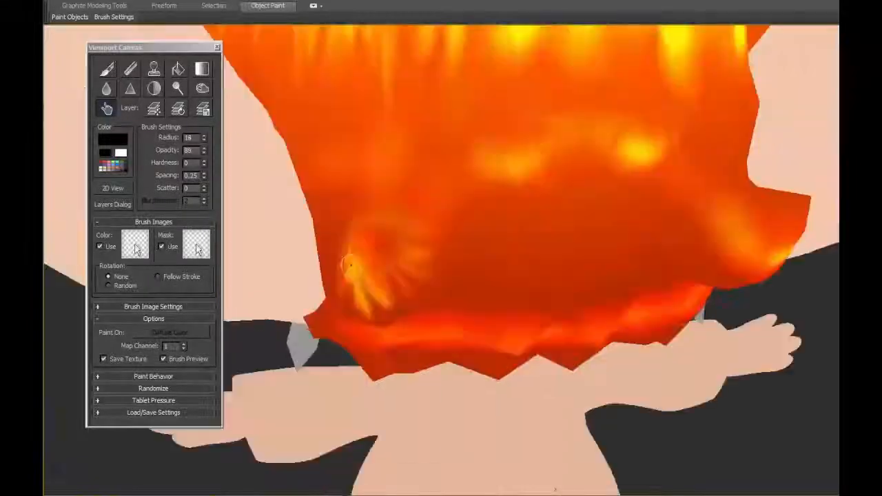
mouse_move(347, 266)
middle_mouse_down("alt")
mouse_move(386, 267)
mouse_move(352, 266)
middle_mouse_up("alt")
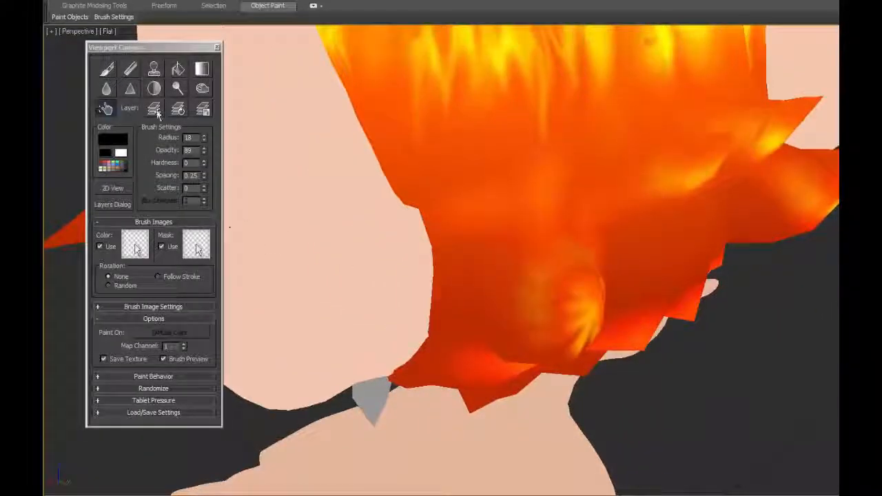
middle_click_drag(516, 246, 550, 305, "alt")
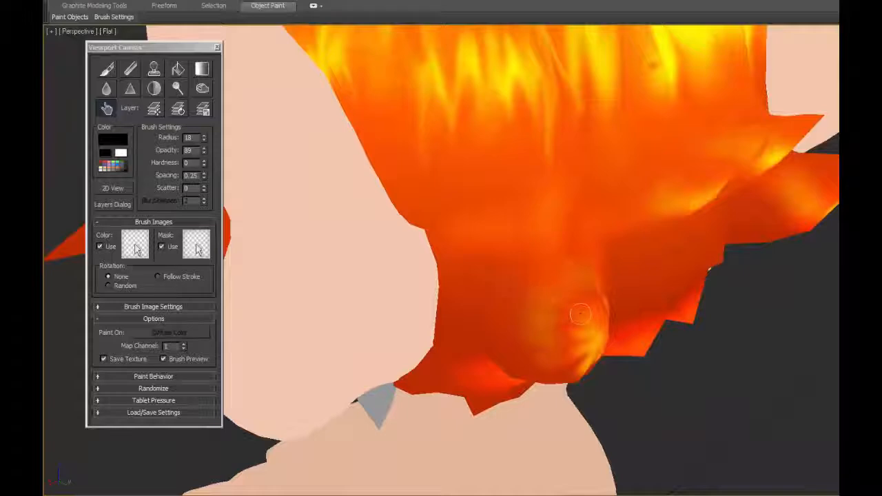
middle_click_drag(539, 289, 573, 308, "alt")
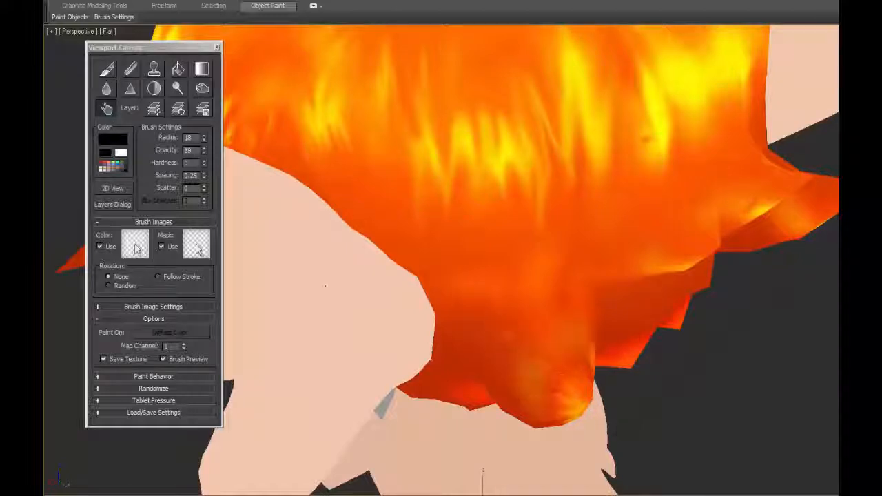
left_click(106, 90)
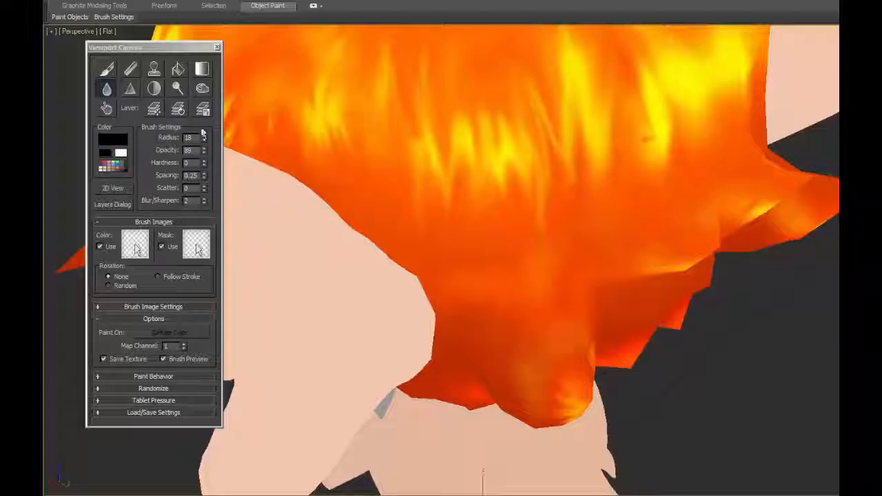
left_click(107, 70)
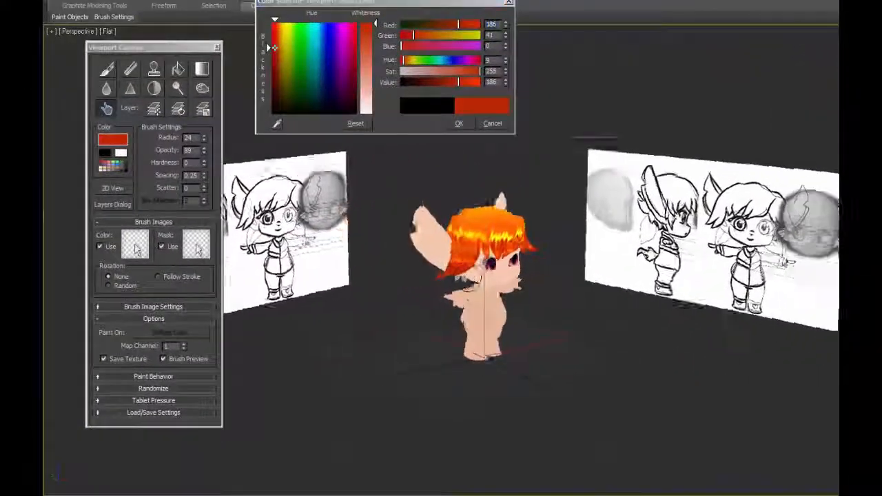
Return the view to Smooth + Highlights shading and look over the whole character from the front.
mouse_move(358, 269)
middle_mouse_down("alt")
mouse_move(469, 265)
mouse_move(413, 266)
middle_mouse_up("alt")
left_click(107, 31)
left_click(131, 42)
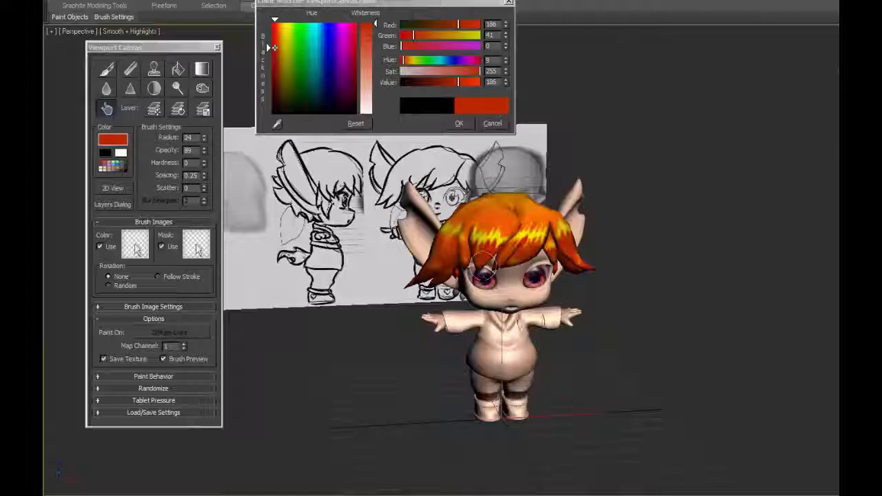
middle_click_drag(467, 321, 510, 327, "alt")
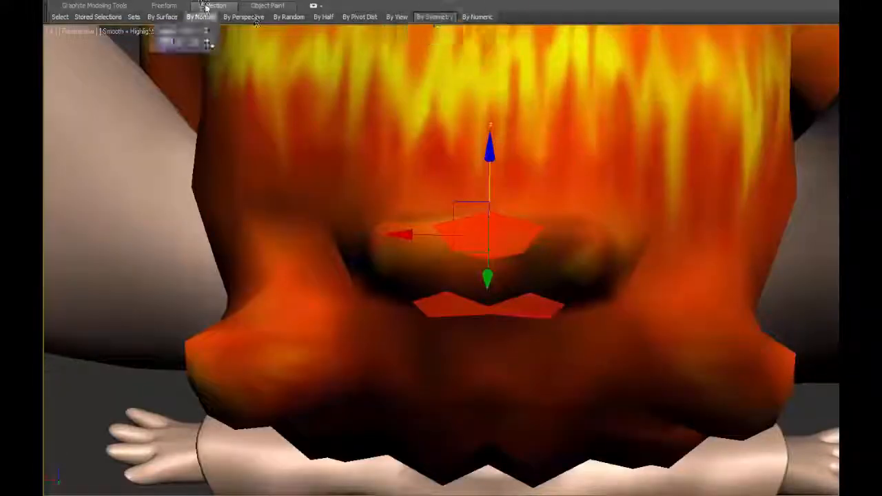
Rework the vertices and edges of the middle back hair tuft to split its many-sided polygons into quads.
mouse_move(477, 21)
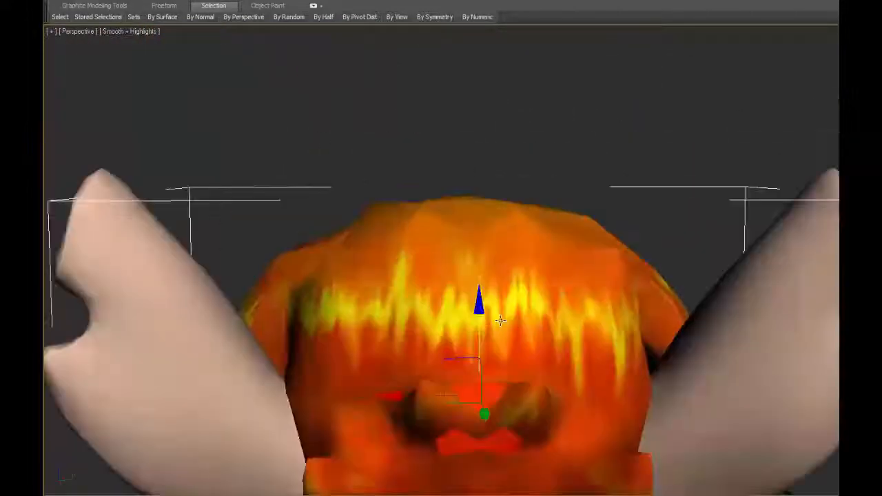
scroll(500, 321, "up", 10)
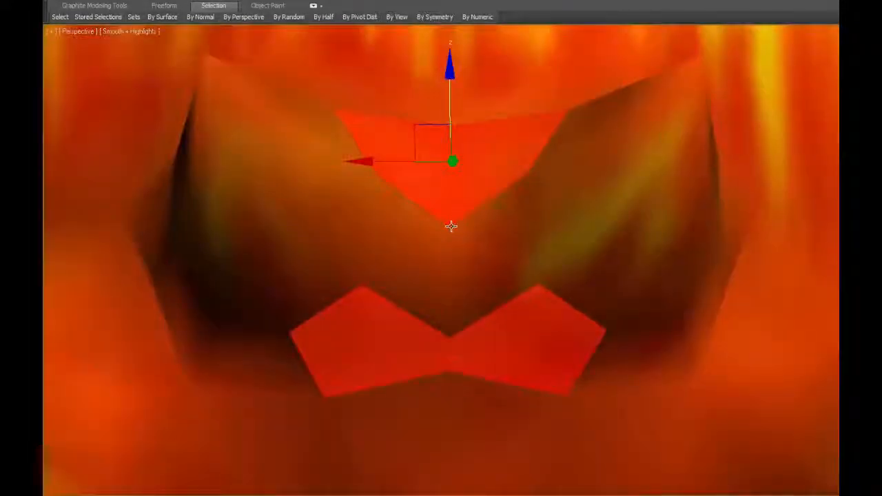
left_click(452, 348)
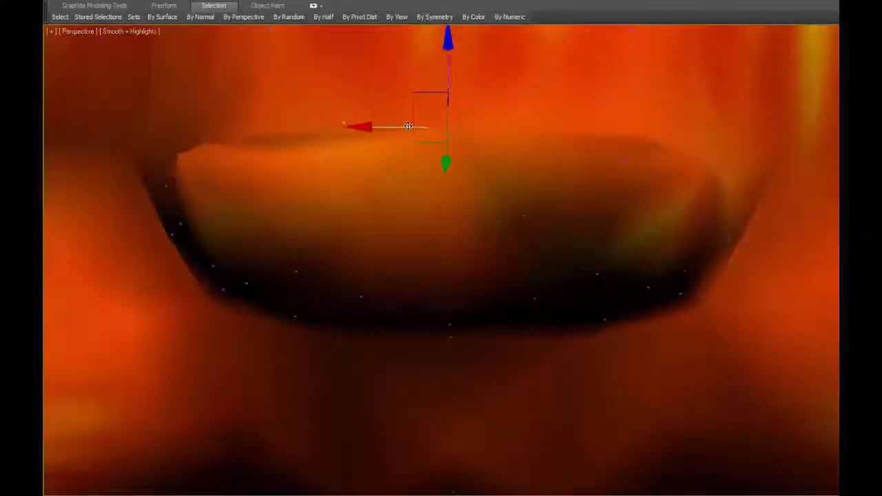
left_click_drag(378, 133, 408, 134)
left_click(448, 228)
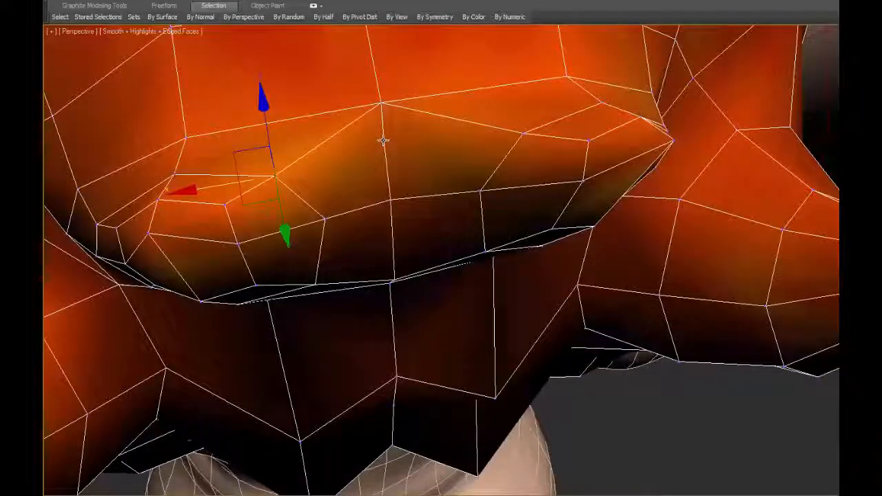
left_click(383, 140)
middle_click_drag(431, 169, 518, 185, "alt")
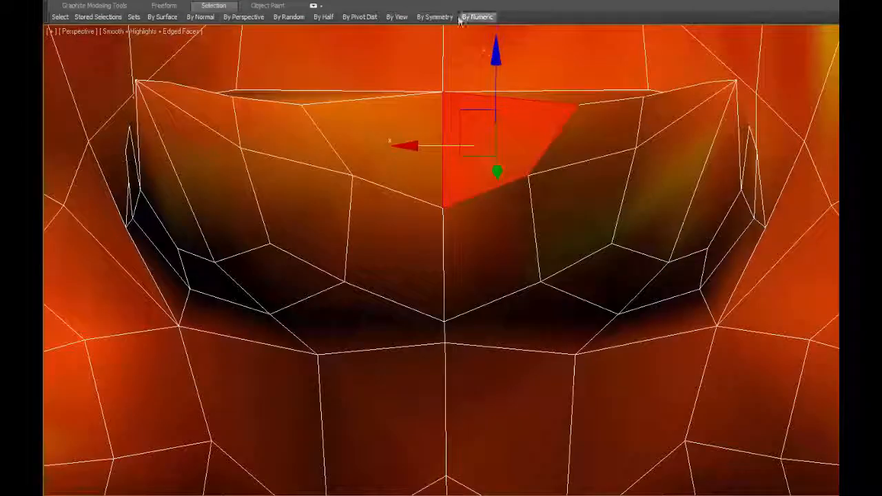
Select hair polygons with more than 4 sides, and collapse the selected vertices at the middle of the back hair.
mouse_move(460, 20)
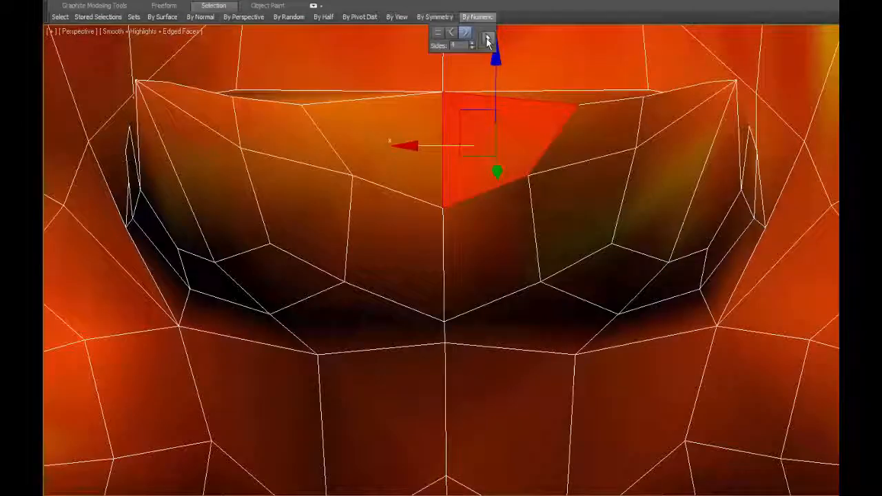
left_click(487, 40)
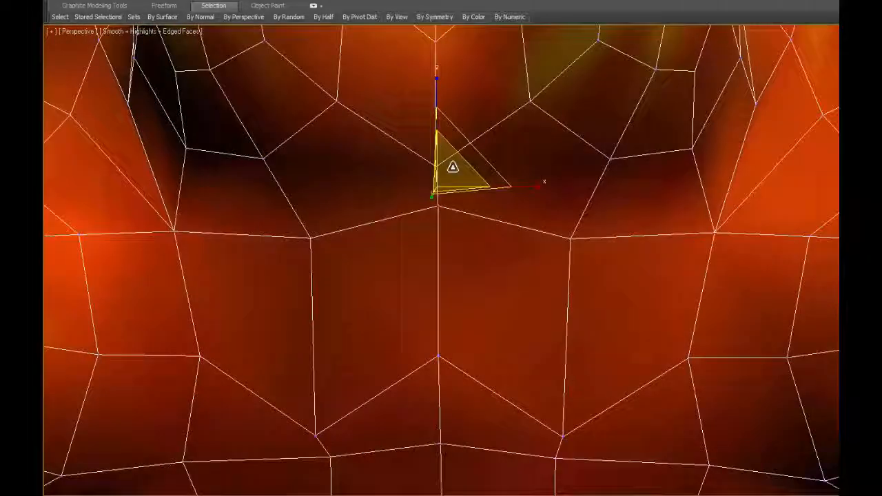
key("ctrl+alt+c")
key("1")
middle_click_drag(441, 175, 451, 281)
scroll(489, 268, "down", 6)
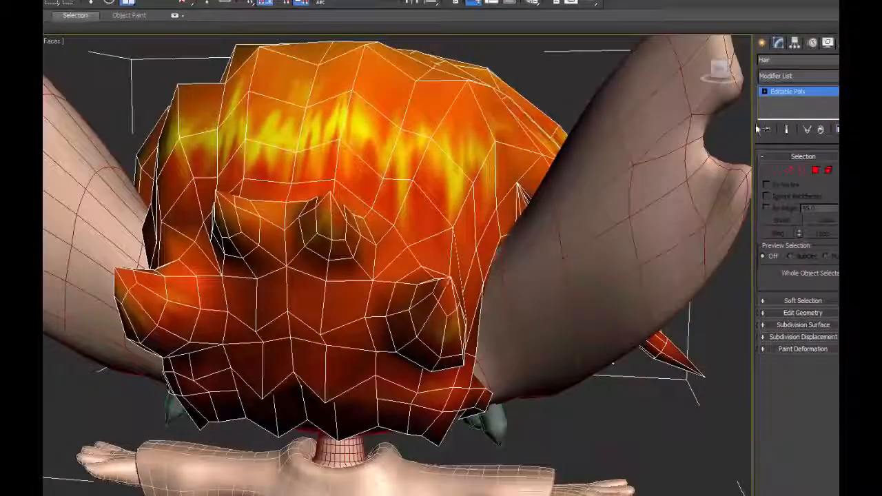
Select the polygon inside the gap on top of the hair and inspect it in wireframe.
middle_click_drag(441, 206, 468, 223, "alt")
scroll(429, 221, "up", 5)
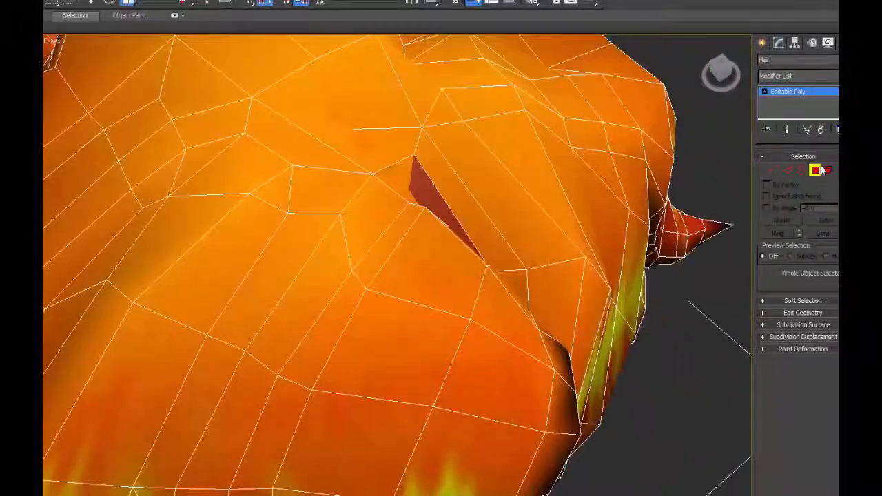
left_click(425, 198)
key("F3")
middle_click_drag(424, 198, 448, 270, "alt")
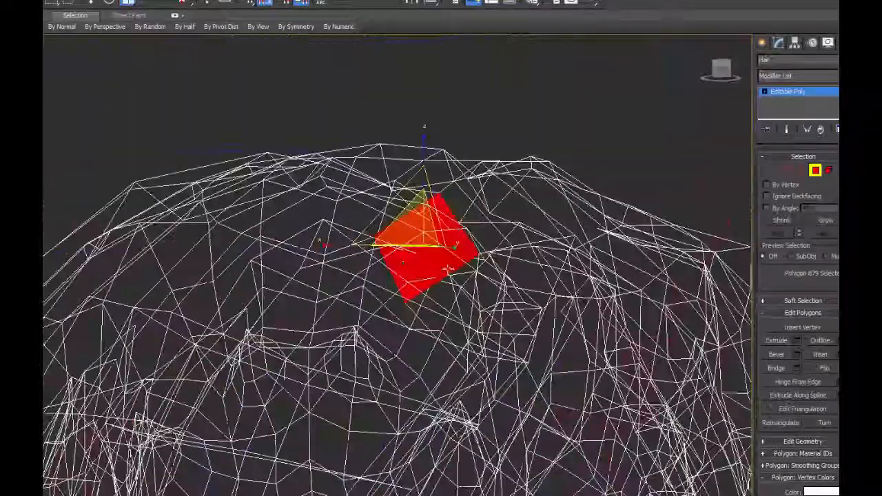
mouse_move(448, 224)
middle_mouse_down("alt")
mouse_move(433, 178)
mouse_move(460, 216)
middle_mouse_up("alt")
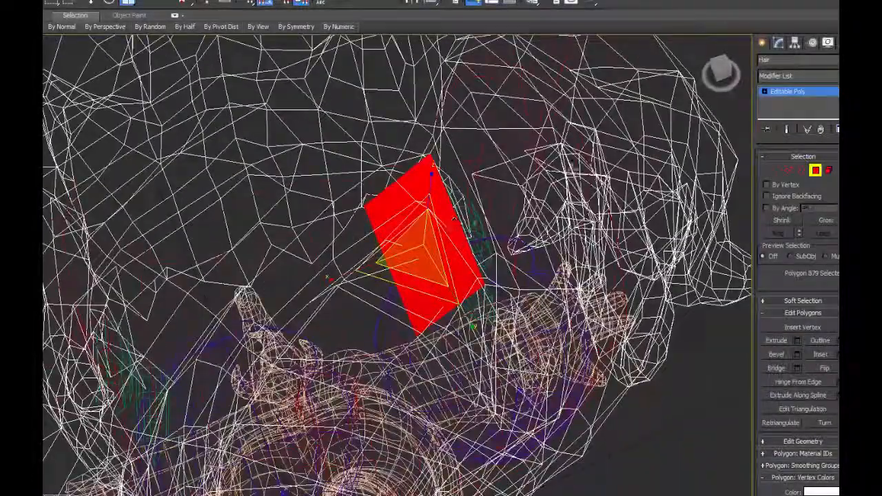
Show the smoothing group settings of the selected hair polygon.
left_click(766, 313)
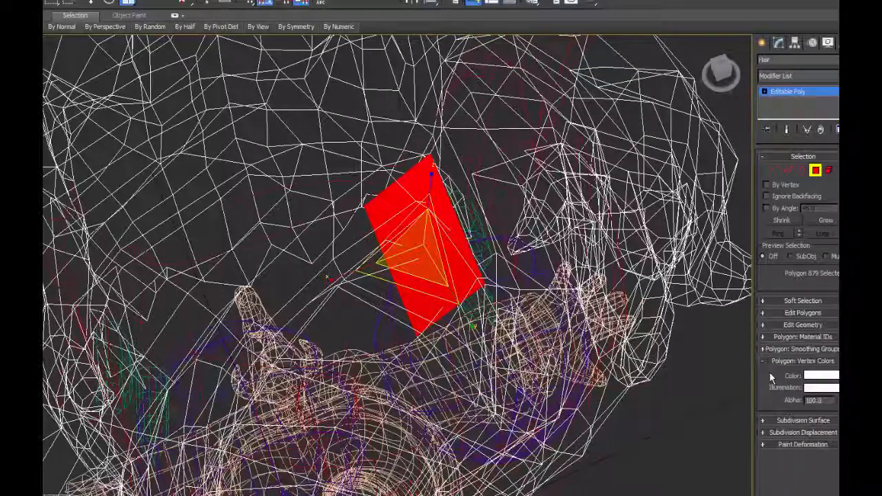
left_click(763, 360)
left_click(766, 350)
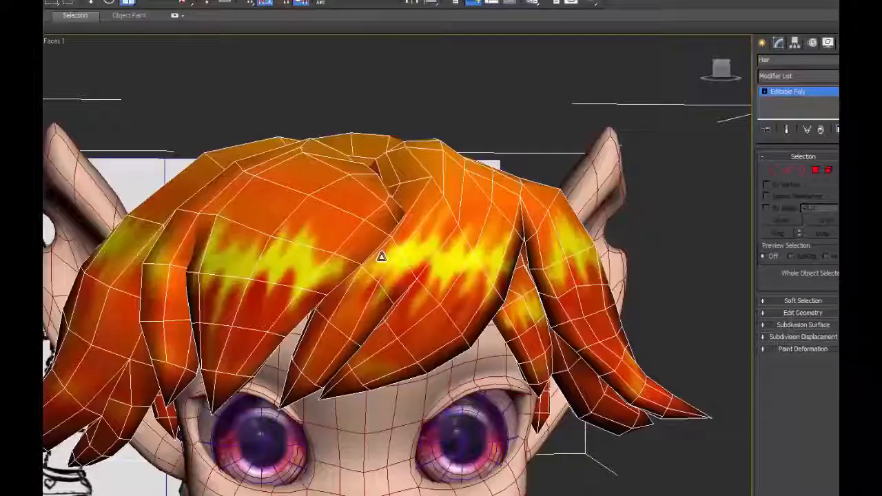
Attach the separate teal hair piece below the ear to the hair, using Match Material IDs to Material with Condense Material and IDs.
left_click(818, 172)
middle_click_drag(445, 458, 495, 244)
middle_click_drag(331, 237, 496, 213, "alt")
left_click(765, 315)
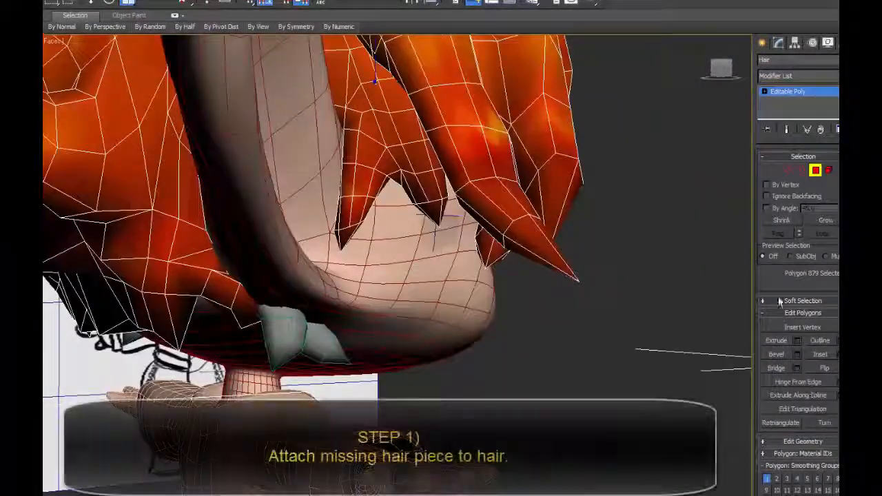
left_click(779, 313)
left_click(781, 325)
left_click(777, 344)
left_click(302, 348)
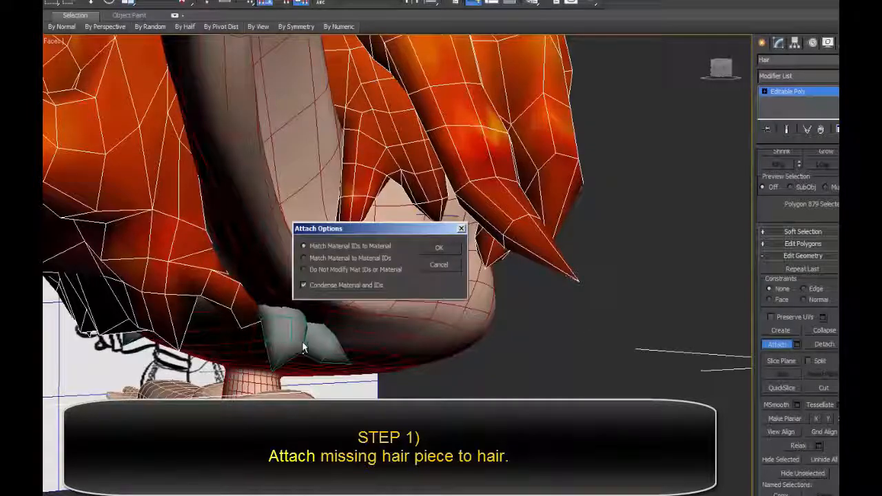
left_click(445, 248)
Apply the orange hair material to the attached piece and add an Unwrap UVW modifier to the hair.
middle_click_drag(306, 293, 606, 300, "alt")
key("m")
left_click_drag(727, 150, 209, 354)
middle_click_drag(209, 354, 141, 360, "alt")
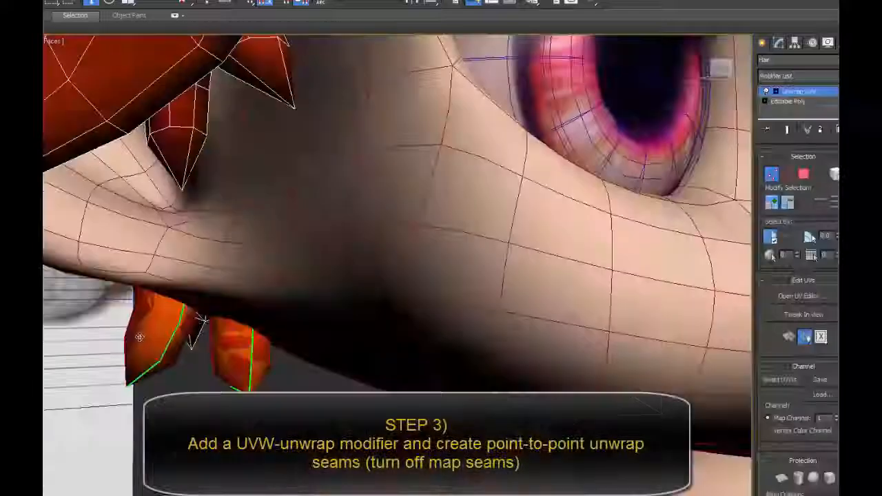
Hide the head and eye objects around the attached hair pieces.
scroll(781, 388, "down", 5)
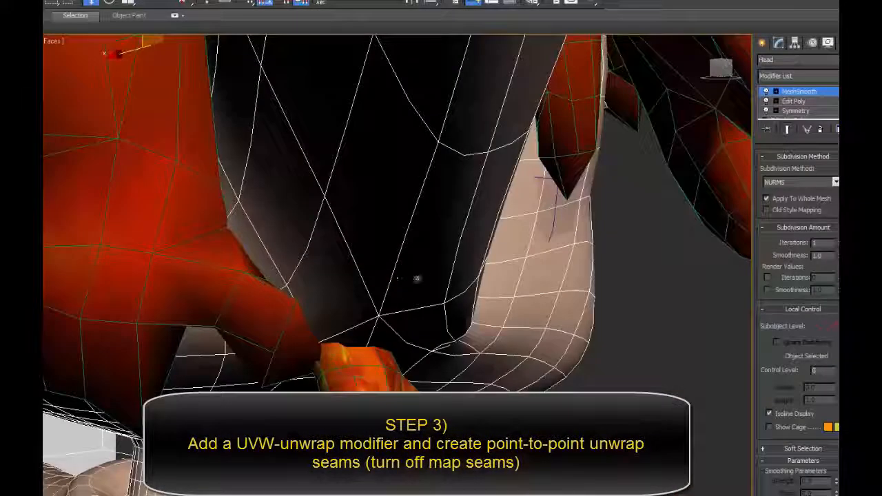
right_click(441, 280)
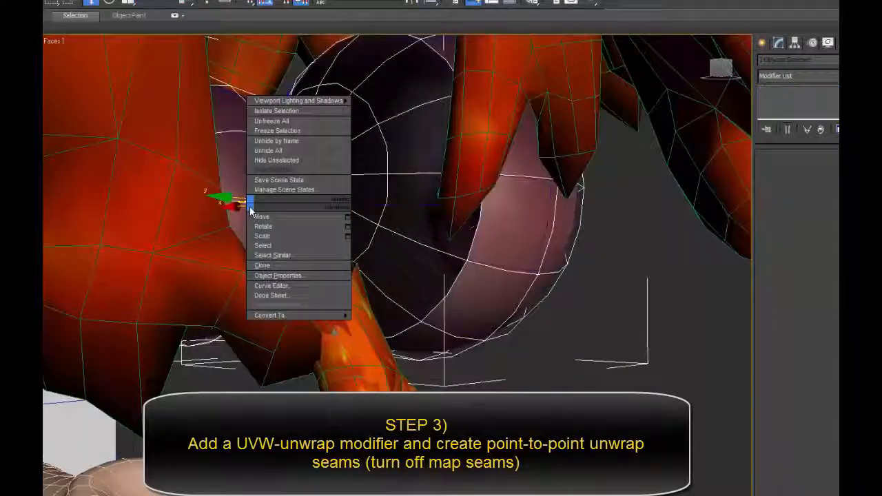
left_click(282, 171)
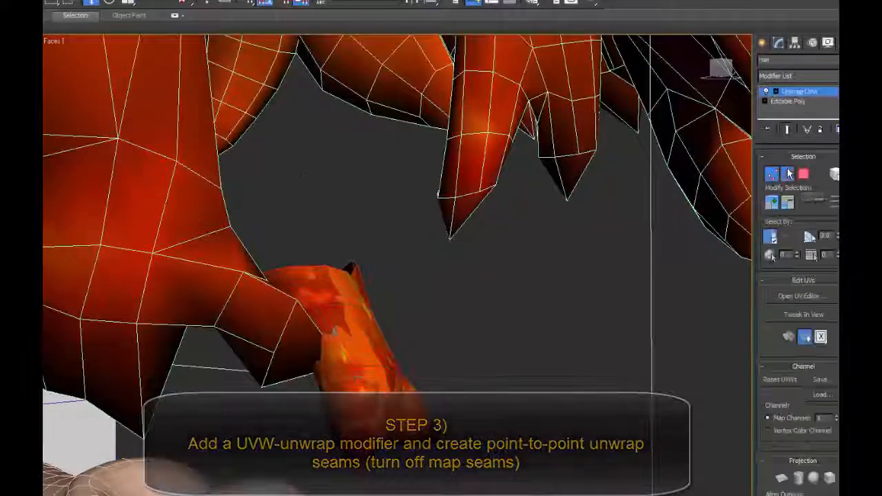
Turn off map seams and define point-to-point peel seams along the lengths of the attached hair pieces below the ears.
scroll(763, 394, "down", 5)
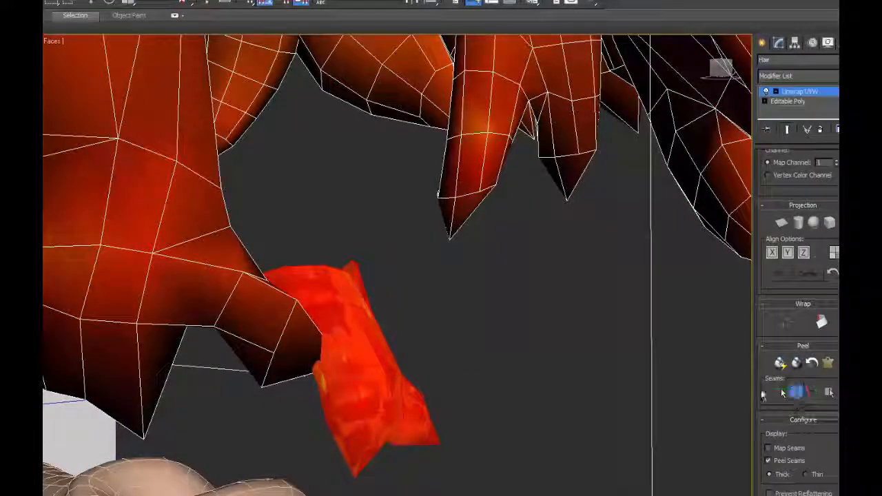
mouse_move(519, 347)
middle_mouse_down("alt")
mouse_move(513, 375)
mouse_move(448, 367)
mouse_move(332, 396)
mouse_move(458, 409)
mouse_move(482, 459)
mouse_move(528, 306)
mouse_move(374, 360)
mouse_move(449, 321)
mouse_move(322, 437)
mouse_move(325, 305)
middle_mouse_up("alt")
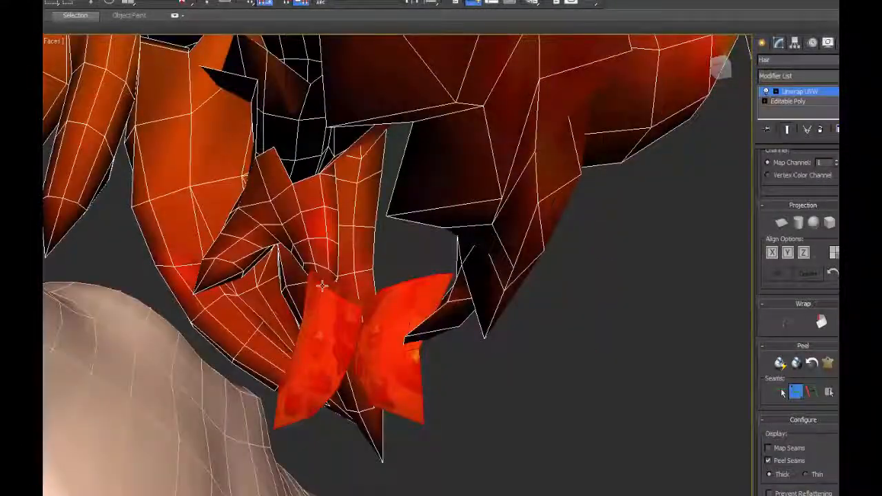
middle_click_drag(364, 380, 356, 274, "alt")
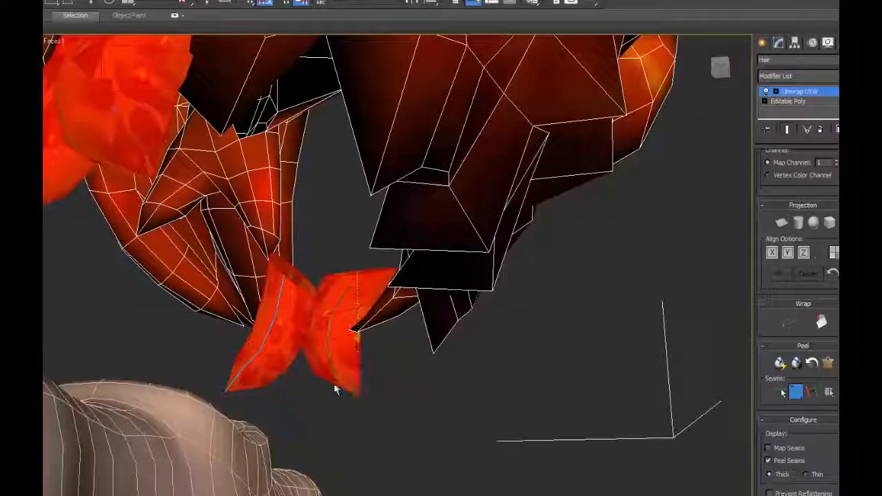
middle_click_drag(335, 390, 289, 339, "alt")
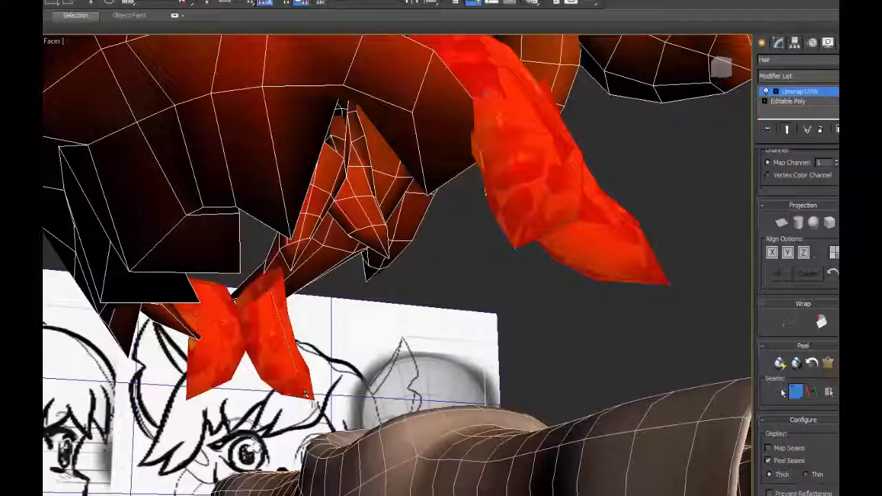
left_click(312, 400)
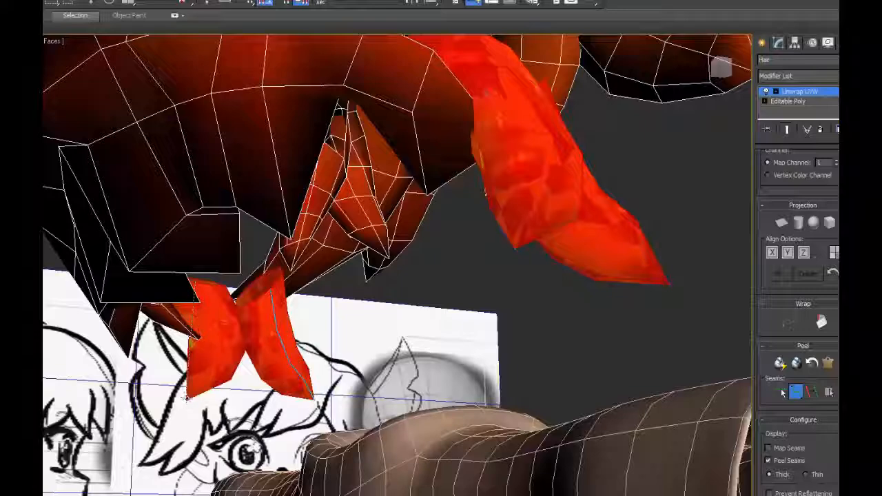
left_click(191, 406)
middle_click_drag(192, 406, 641, 397, "alt")
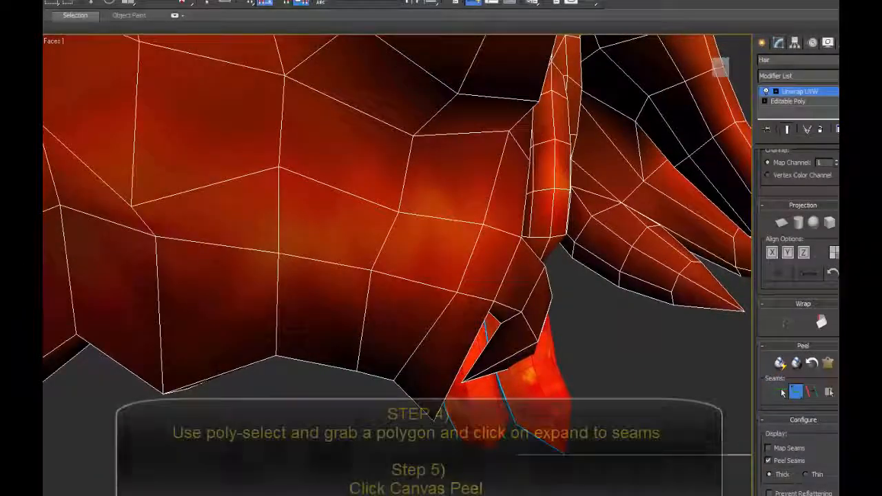
Select a polygon on one attached hair piece and expand the selection to its seams.
scroll(800, 275, "up", 5)
left_click(531, 359)
middle_click_drag(600, 368, 565, 358, "alt")
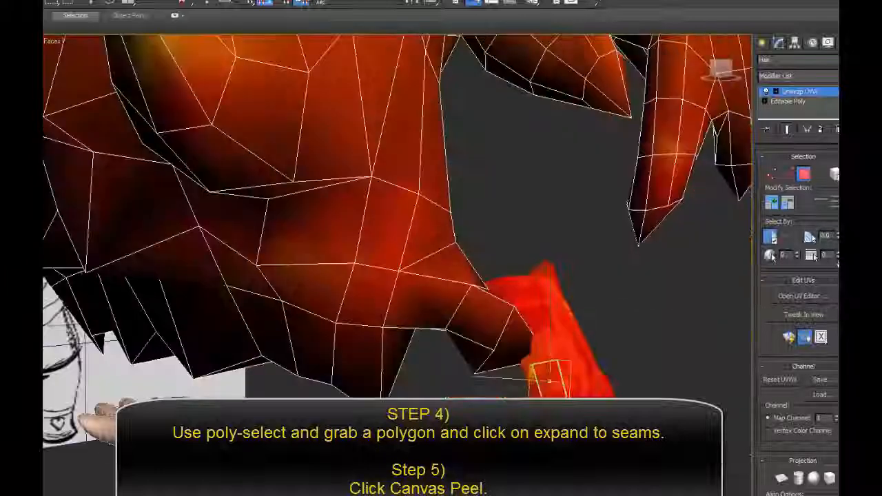
scroll(811, 237, "down", 5)
left_click(828, 392)
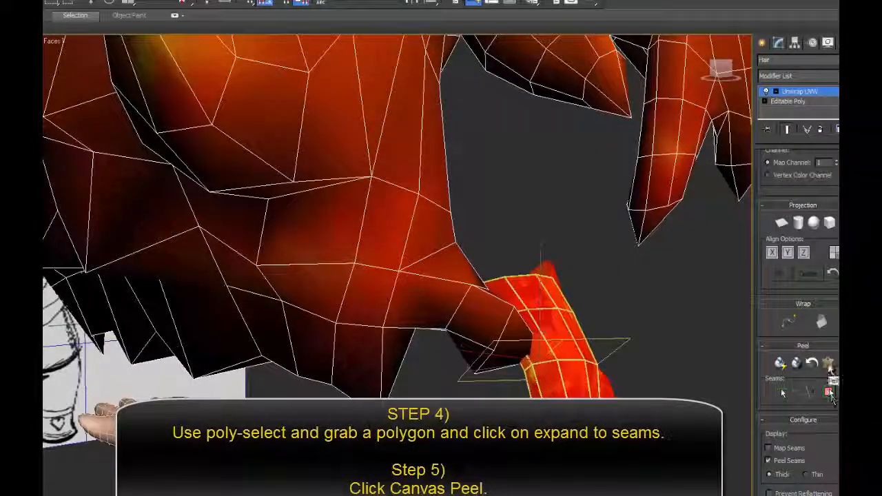
Pelt map the selected hair piece, run the pelt simulation and commit the result.
left_click(828, 363)
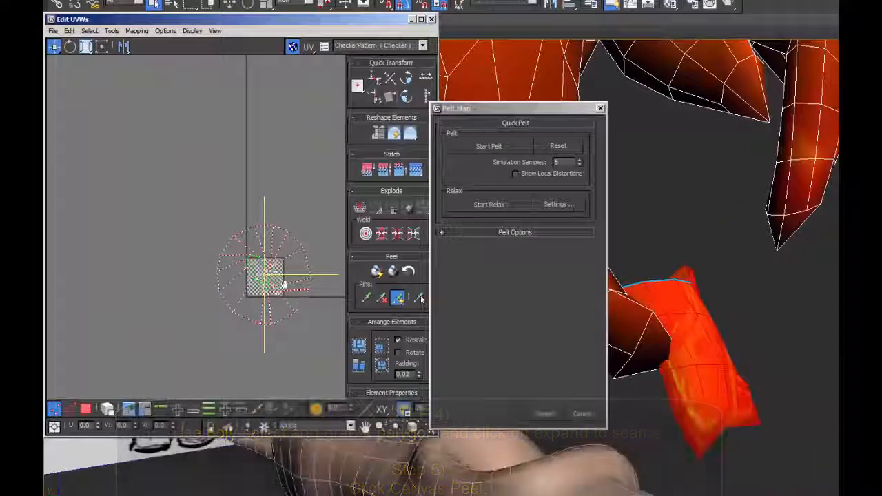
left_click(488, 146)
left_click(543, 413)
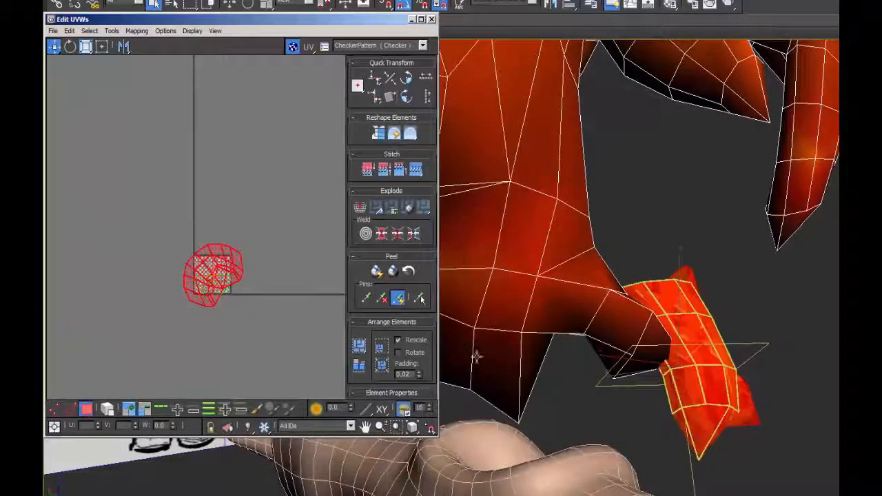
Relax the pelted UVs by edge angles with the checker pattern displayed, and scale them into the empty upper-right corner of the texture space.
left_click(112, 30)
left_click(87, 203)
left_click(365, 46)
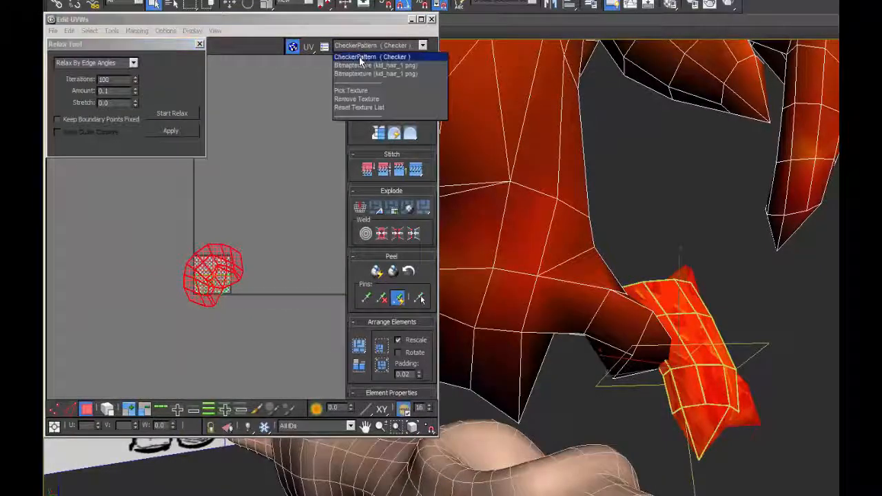
left_click(360, 56)
left_click(171, 113)
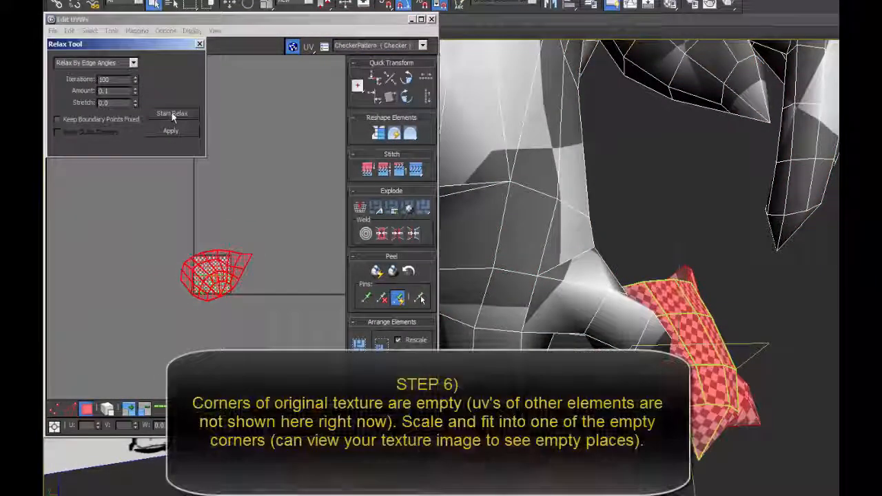
left_click(199, 44)
left_click_drag(181, 301, 220, 284, "ctrl+alt")
scroll(215, 276, "up", 5)
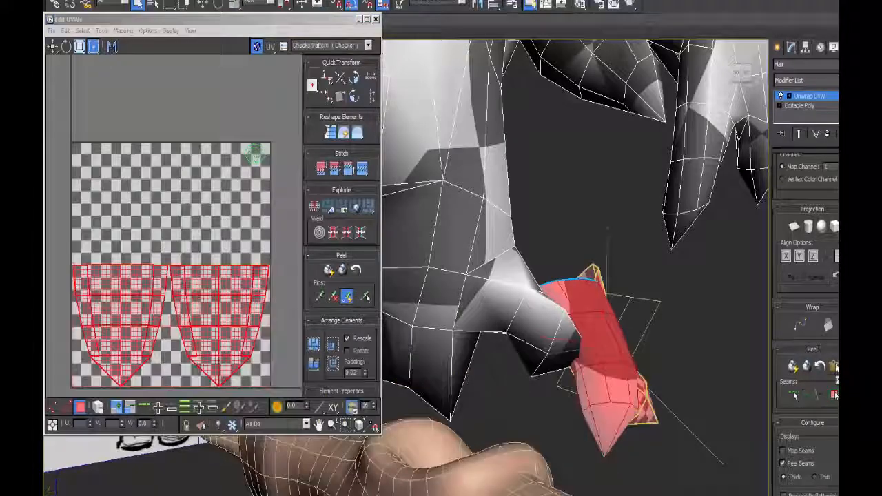
Pelt map the second attached hair piece and relax its UVs by face angles.
left_click(834, 367)
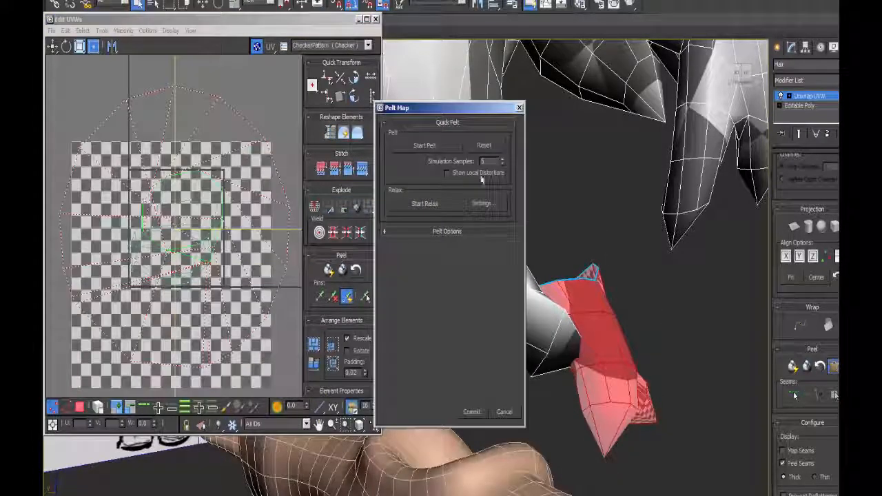
left_click(442, 148)
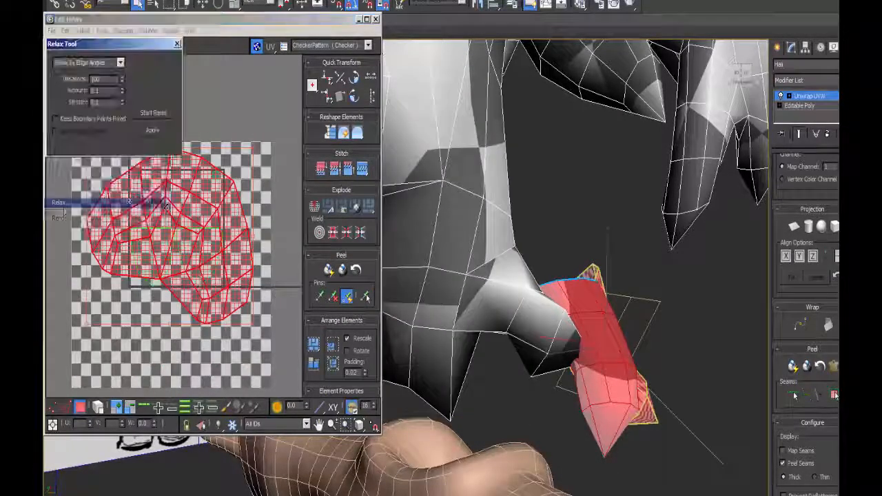
left_click(121, 63)
left_click(83, 70)
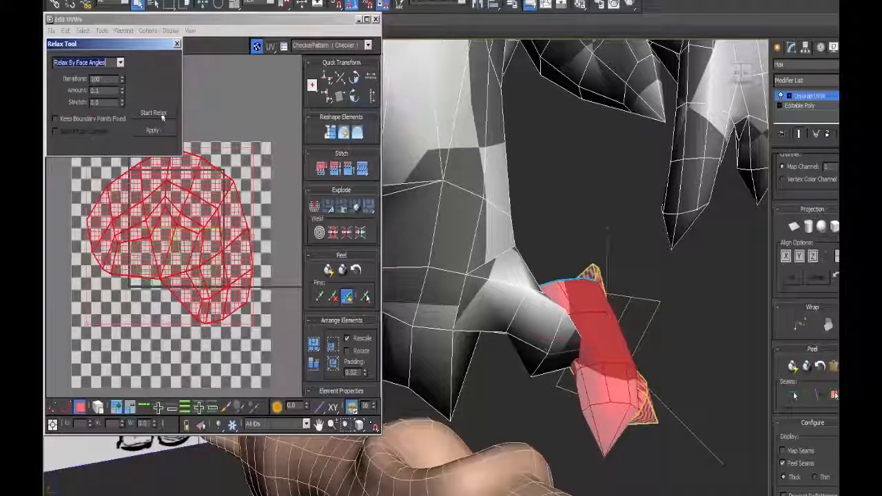
left_click(158, 113)
left_click(159, 113)
left_click(177, 44)
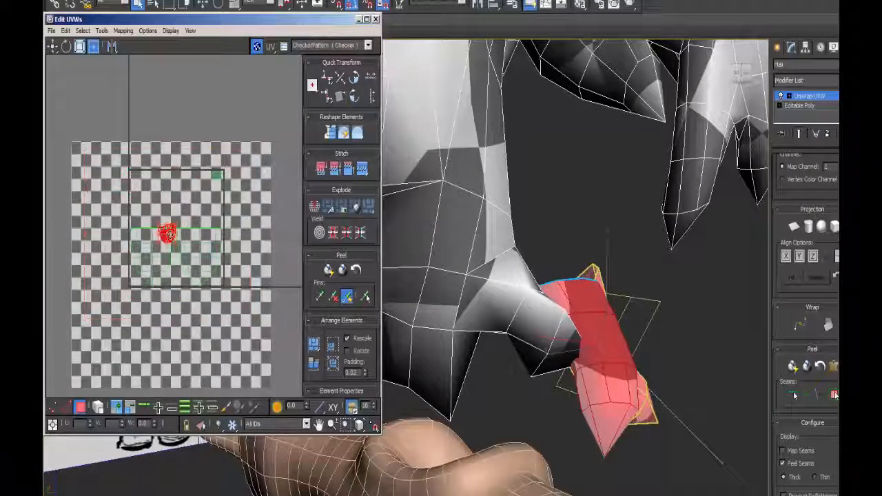
Move the second piece's small UV cluster into the empty upper-left corner of the texture space.
left_click_drag(171, 235, 147, 185)
scroll(146, 187, "up", 5)
middle_click_drag(193, 131, 199, 177)
left_click_drag(213, 165, 196, 171)
scroll(200, 184, "down", 2)
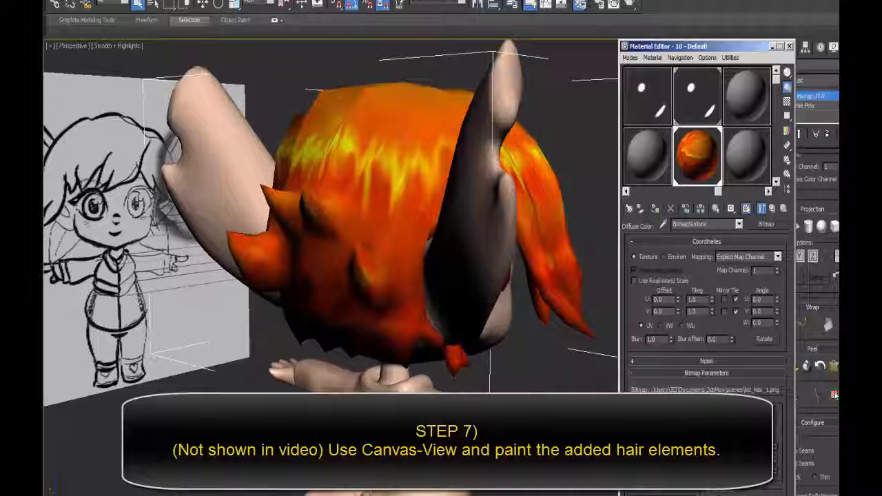
View the painted hair texture bitmap, and close the image and the material editor.
left_click(747, 415)
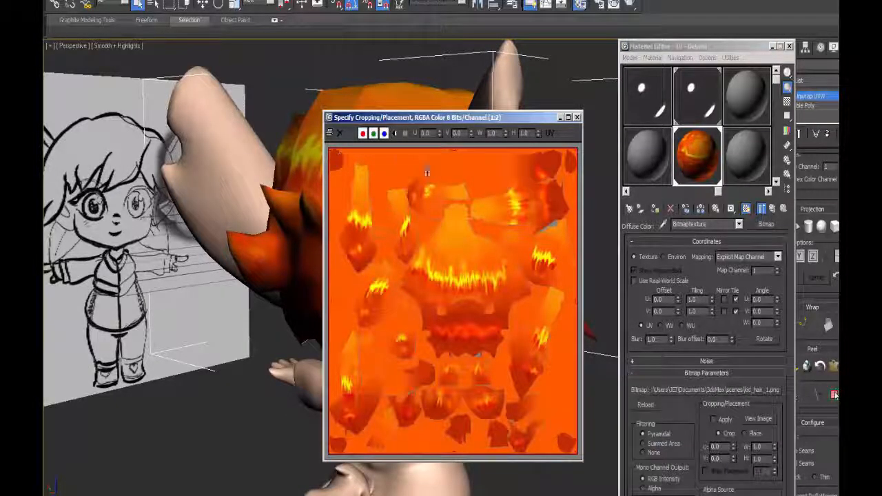
left_click(577, 117)
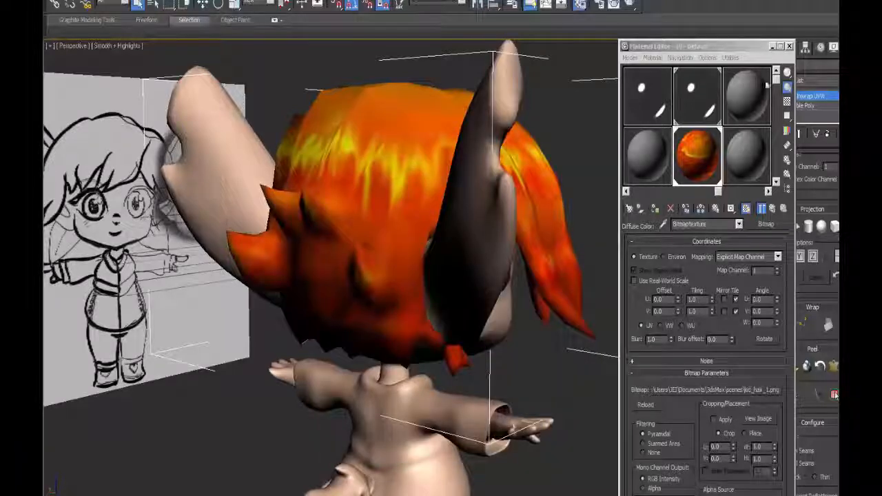
left_click(789, 46)
Collapse the hair's whole modifier stack to bake the unwrap into the Editable Poly.
middle_click_drag(569, 243, 544, 379, "alt")
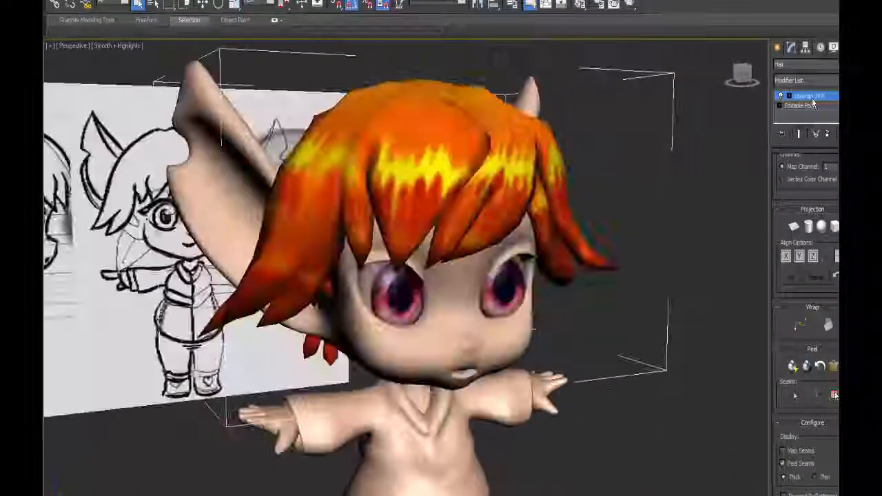
right_click(814, 102)
left_click(799, 191)
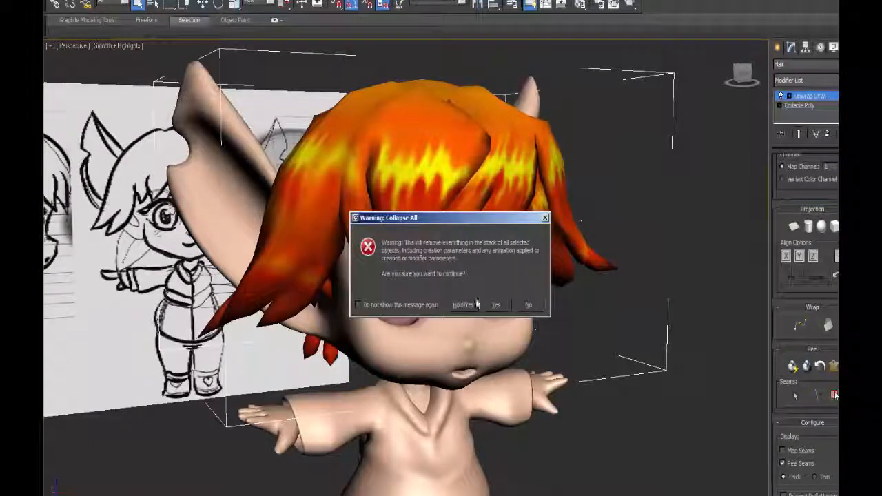
left_click(496, 304)
mouse_move(496, 305)
middle_mouse_down("alt")
mouse_move(354, 232)
mouse_move(469, 203)
mouse_move(514, 208)
mouse_move(520, 228)
mouse_move(511, 268)
mouse_move(466, 151)
middle_mouse_up("alt")
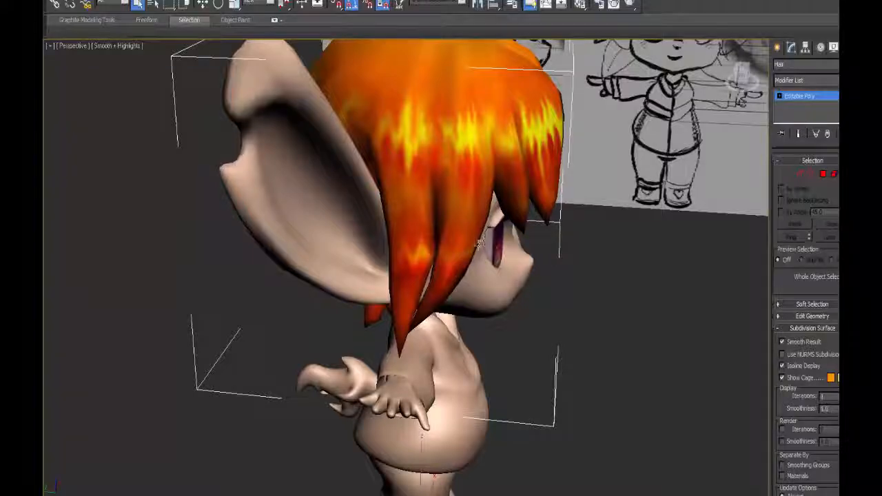
middle_click_drag(479, 241, 493, 252, "alt")
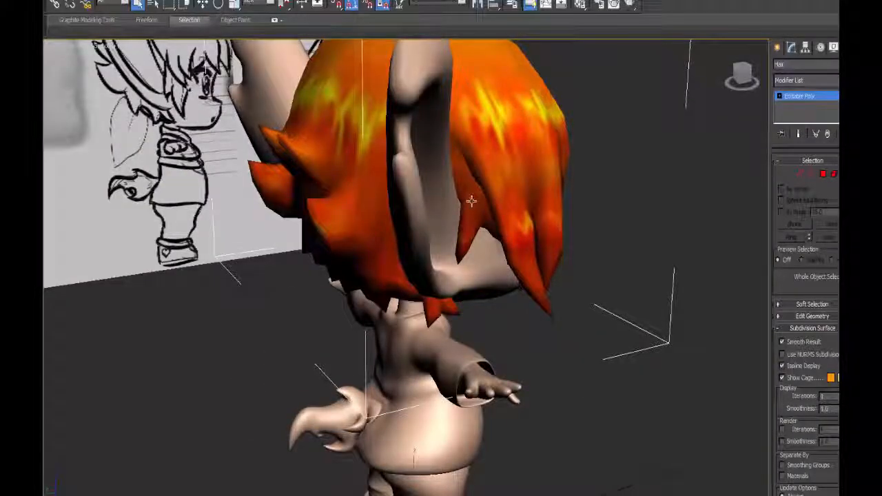
mouse_move(484, 199)
middle_mouse_down("alt")
mouse_move(650, 199)
mouse_move(512, 249)
mouse_move(464, 234)
mouse_move(461, 215)
mouse_move(458, 226)
middle_mouse_up("alt")
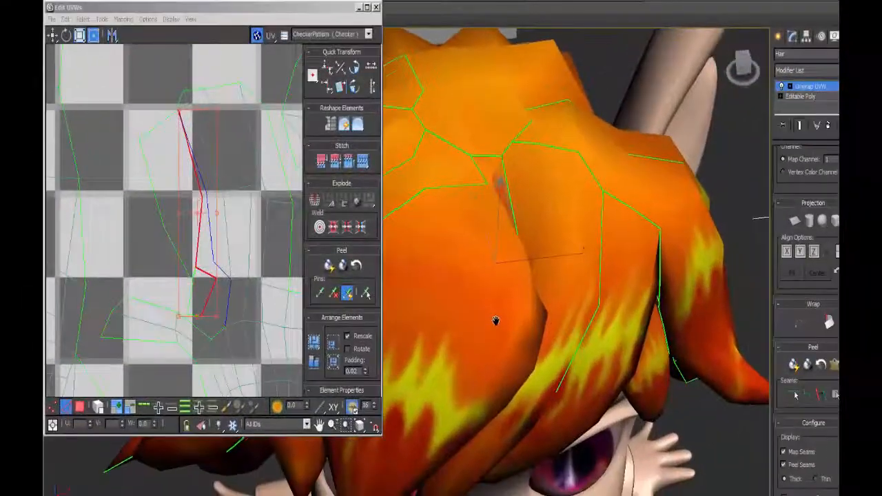
Select the open UV border edges along the narrow gap in the front hair strand and stitch them to their average position.
middle_click_drag(496, 321, 495, 324)
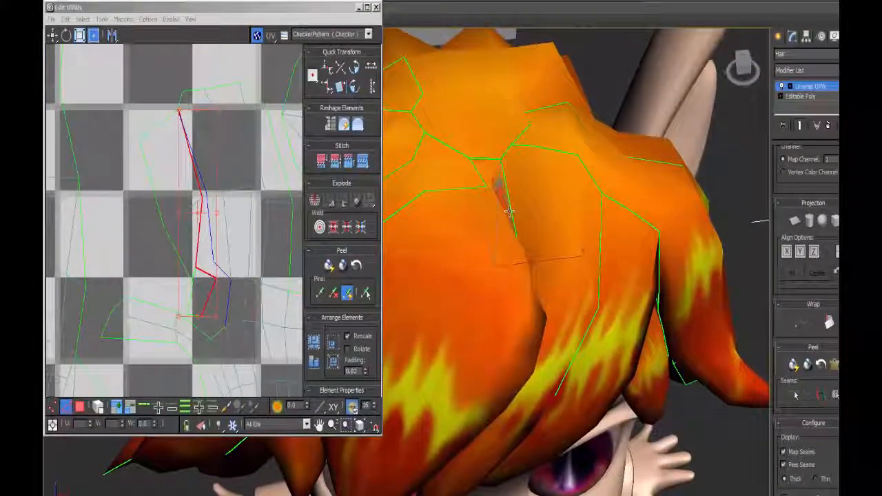
mouse_move(514, 266)
middle_mouse_down("alt")
mouse_move(586, 262)
mouse_move(508, 258)
middle_mouse_up("alt")
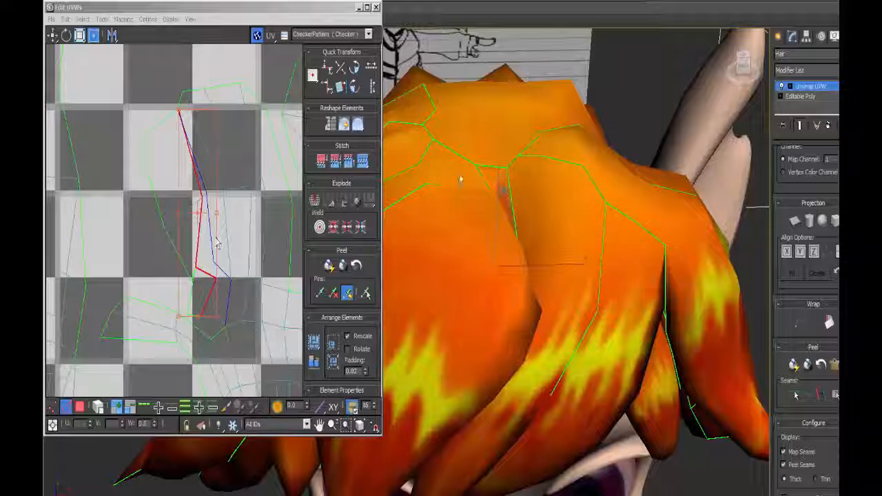
left_click(518, 197)
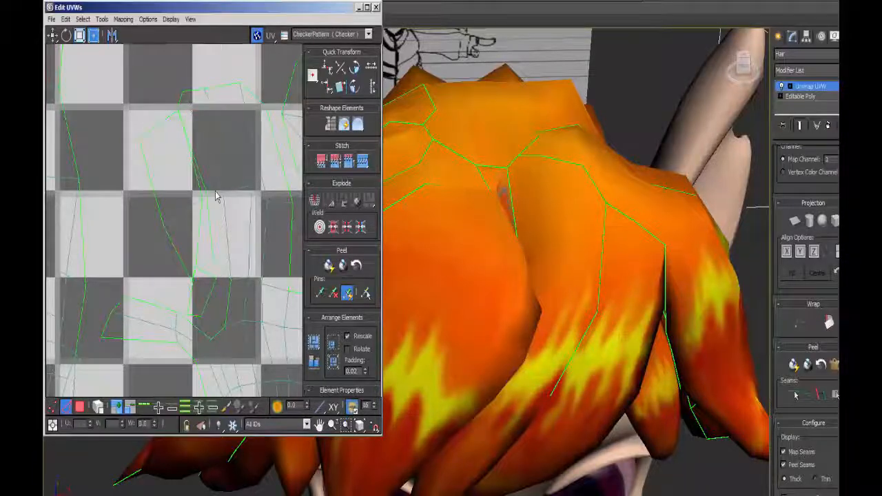
scroll(216, 193, "down", 5)
scroll(169, 194, "up", 5)
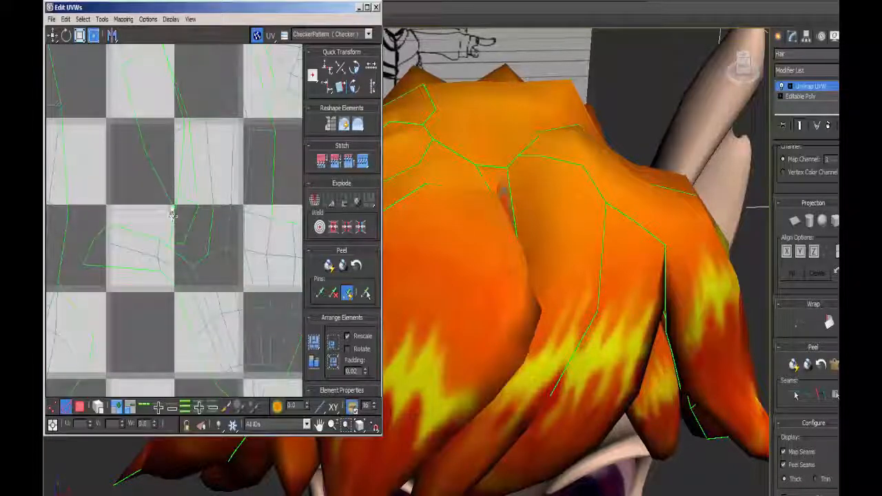
left_click(182, 165)
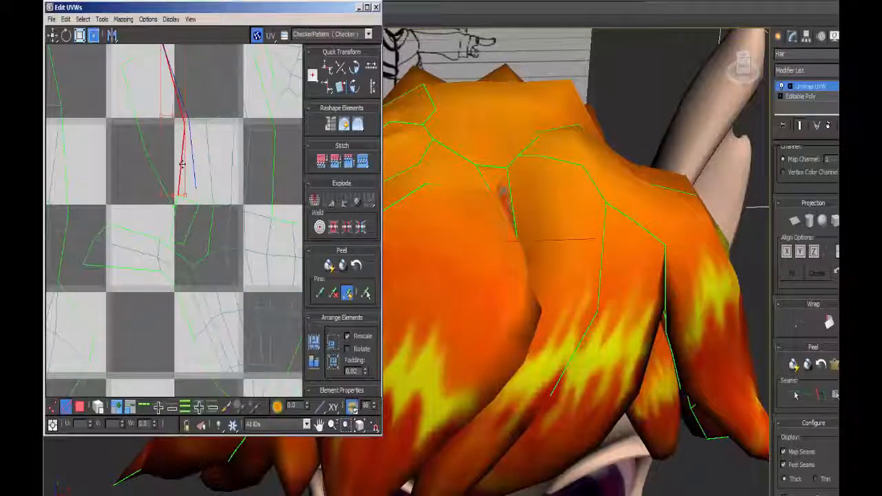
left_click(192, 206, "ctrl")
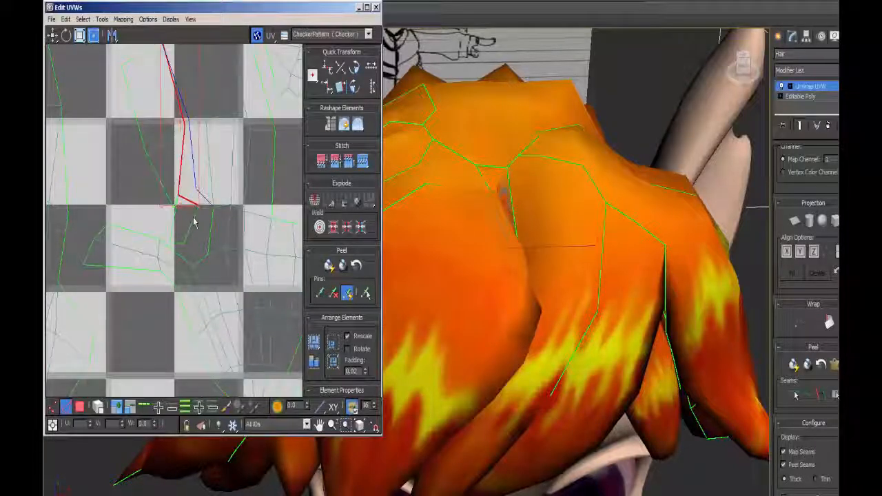
left_click(194, 216, "ctrl")
middle_click_drag(165, 69, 162, 163)
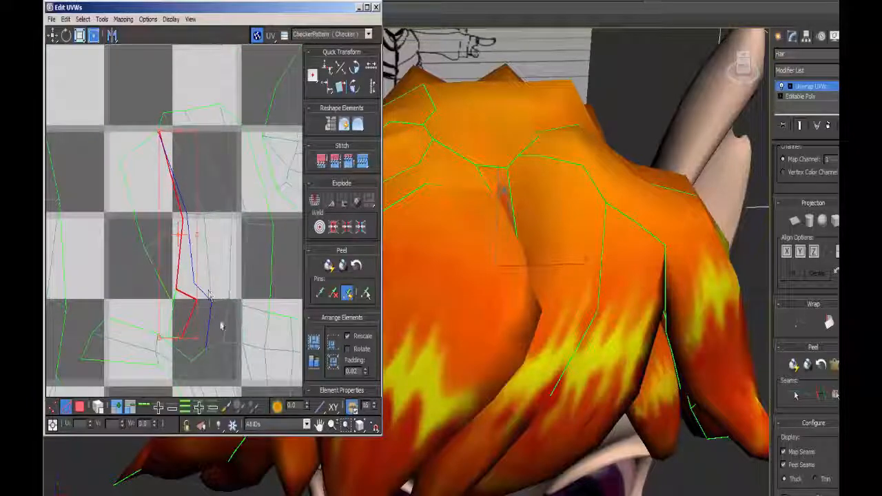
left_click(335, 163)
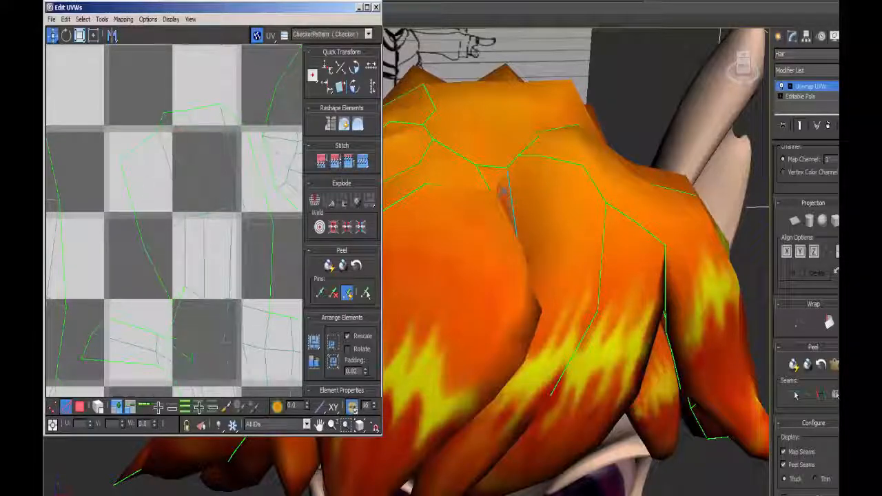
scroll(202, 207, "down", 6)
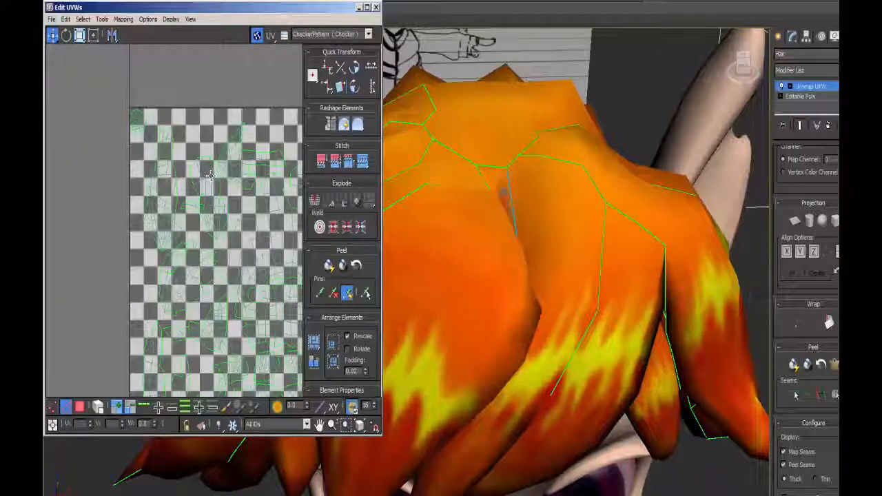
scroll(210, 176, "up", 5)
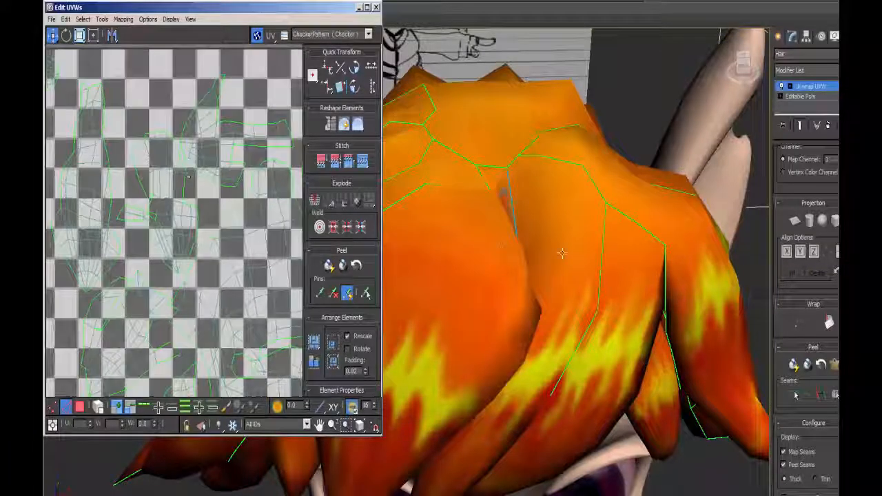
Open the Viewport Canvas paint tools for the hair and switch the viewport shading to Flat.
left_click(51, 19)
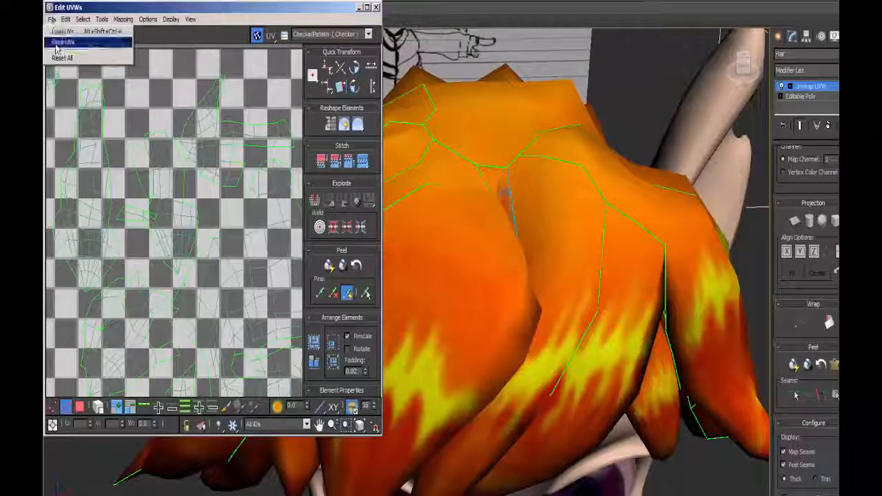
left_click(66, 36)
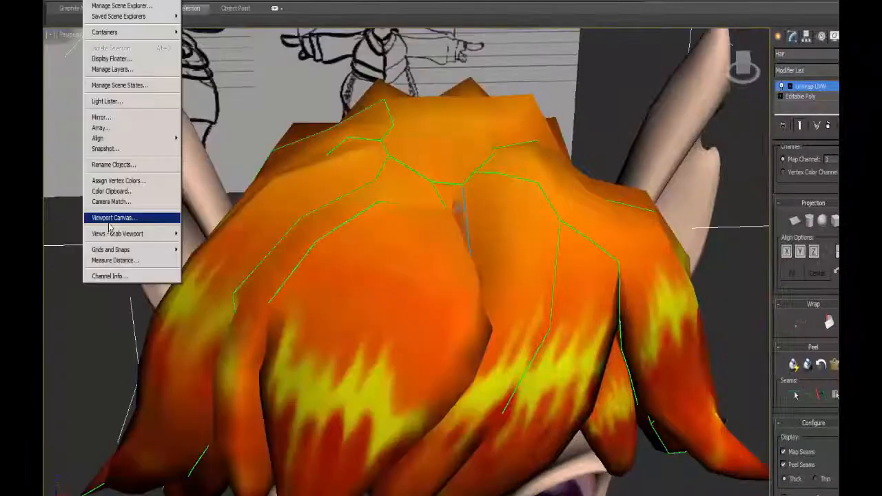
left_click(134, 216)
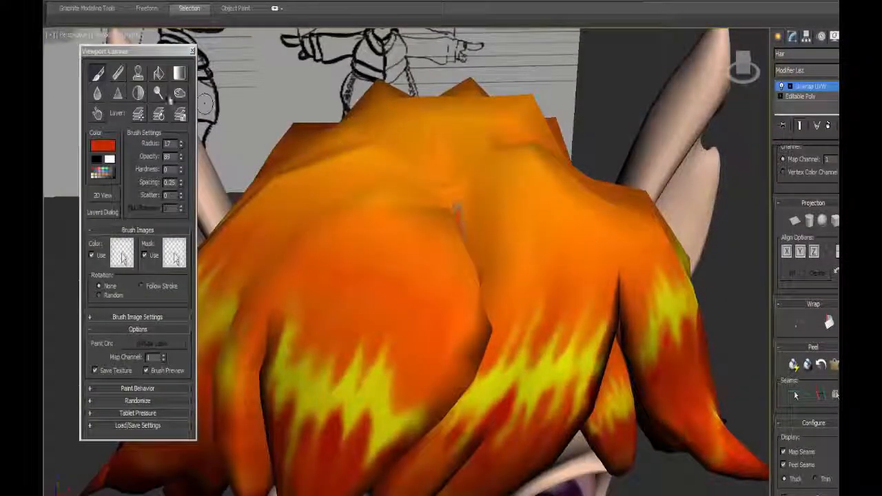
left_click(114, 35)
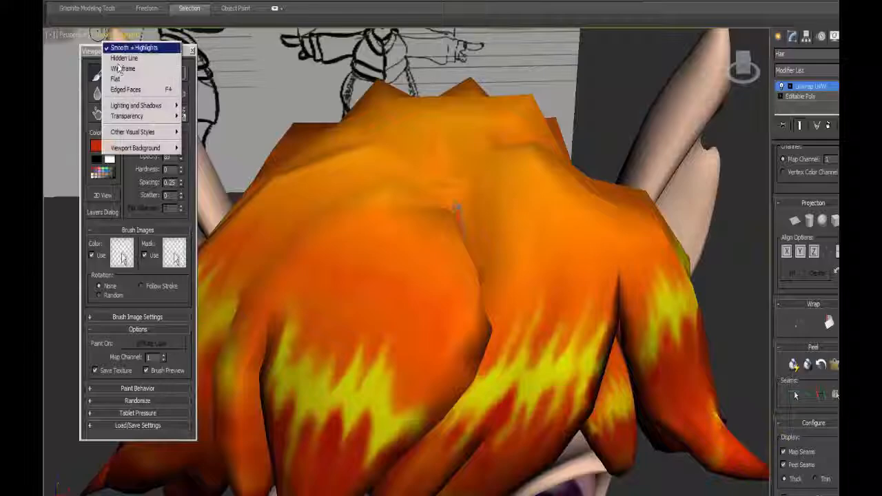
left_click(119, 80)
mouse_move(441, 234)
middle_mouse_down("alt")
mouse_move(435, 282)
mouse_move(379, 310)
mouse_move(445, 272)
mouse_move(434, 254)
middle_mouse_up("alt")
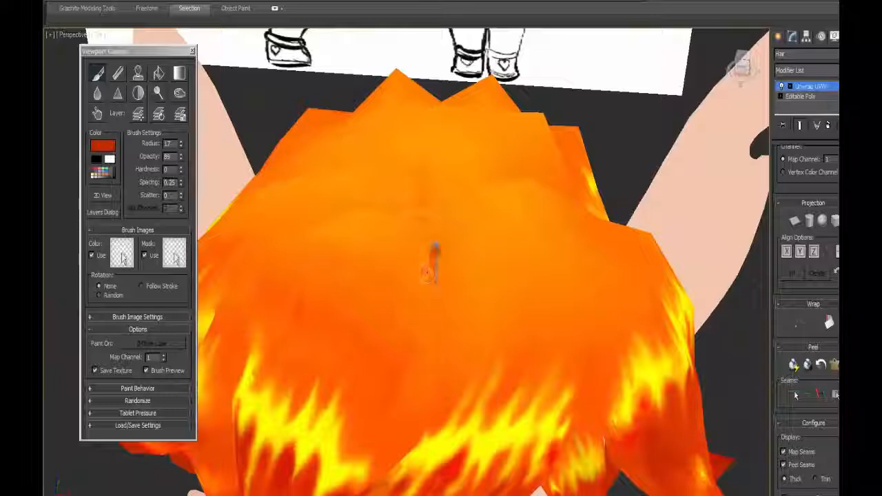
middle_click_drag(481, 295, 509, 238, "alt")
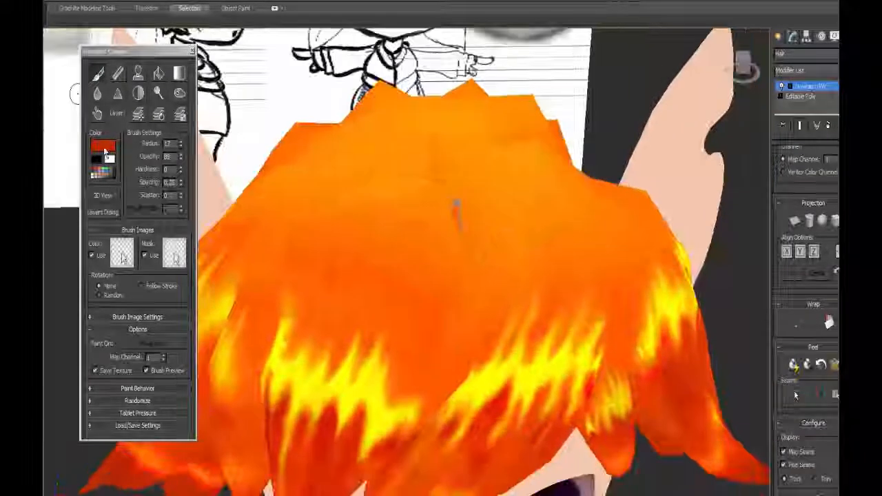
Choose an orange paint colour and brush over the unpainted grey-blue gap at the front of the hair.
left_click(103, 146)
left_click(244, 129)
left_click(482, 215)
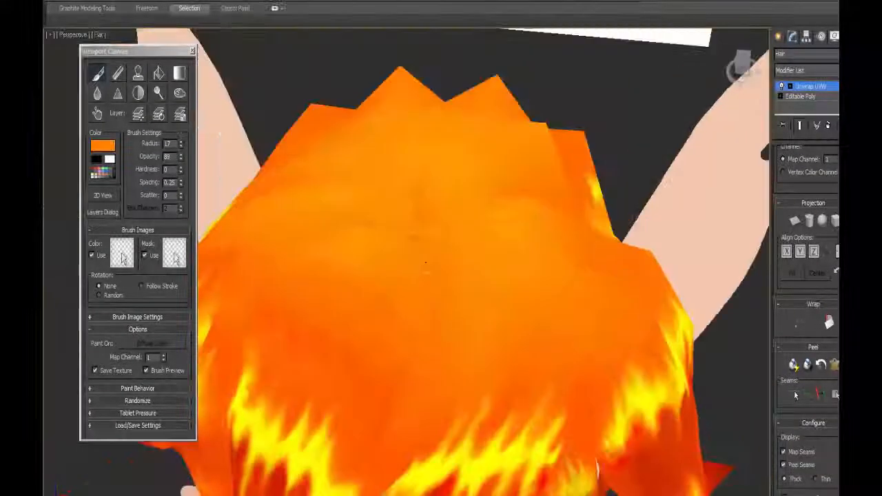
middle_click_drag(431, 321, 471, 416, "alt")
Stop painting on the hair texture and return the viewport shading to Smooth + Highlights.
left_click(98, 74)
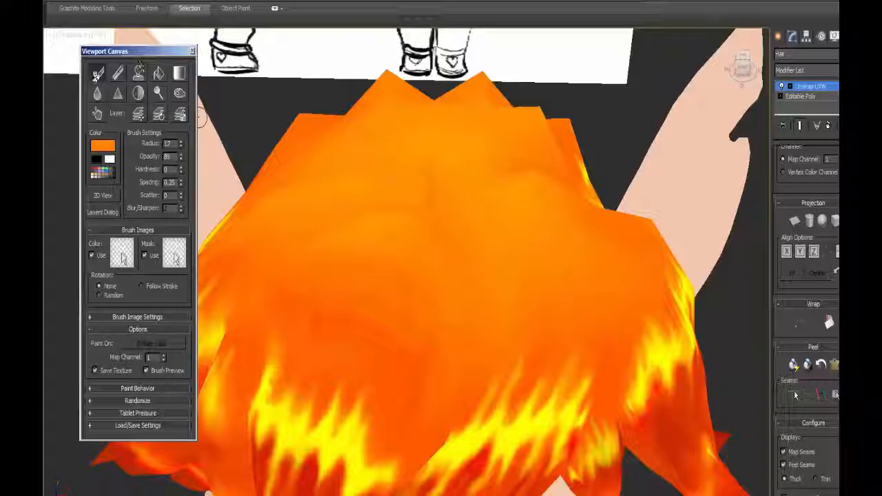
left_click(96, 73)
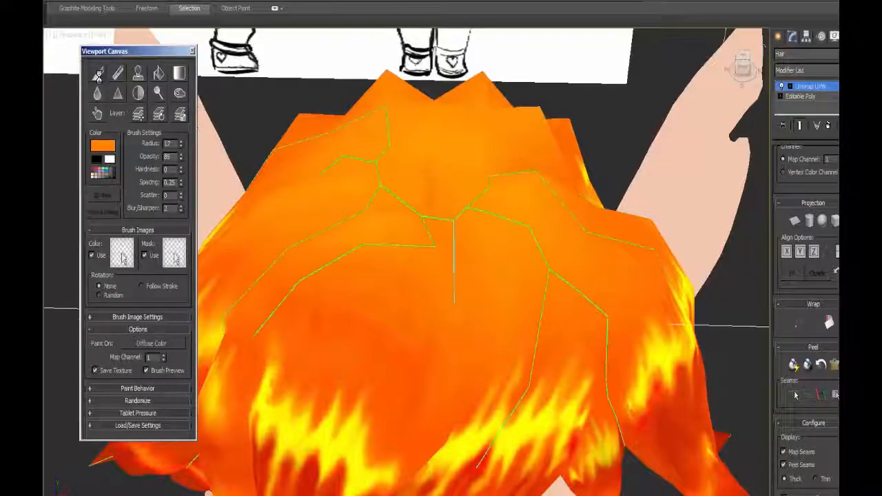
left_click(102, 34)
left_click(105, 43)
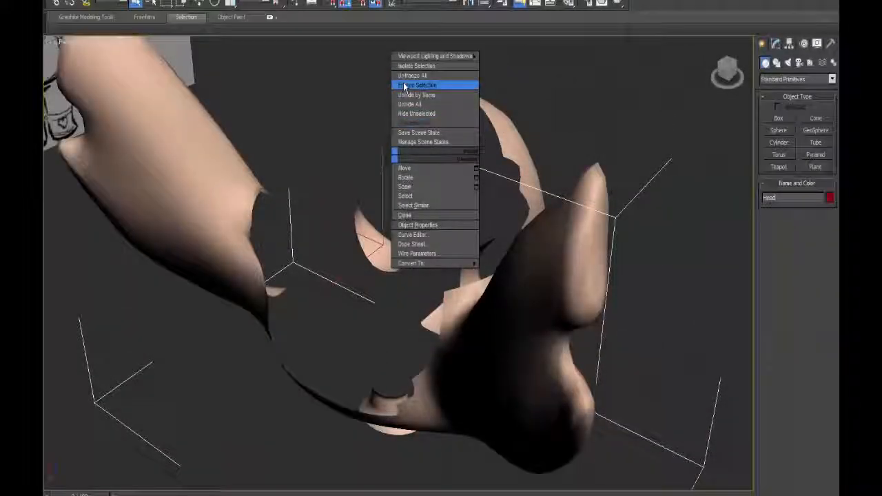
Unhide the separate scalp object by name so that it covers the open top of the head.
left_click(416, 94)
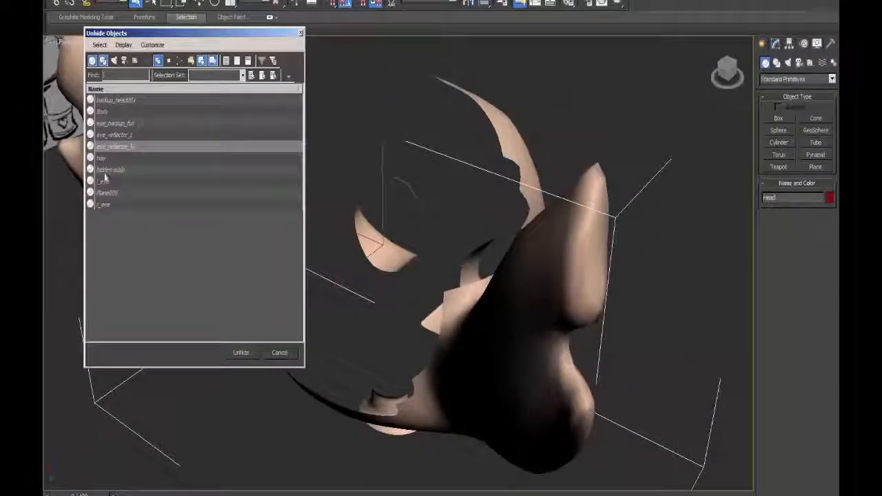
left_click(107, 171)
left_click(240, 352)
Examine from all sides how the scalp piece fits the head around the ears, forehead and back.
middle_click_drag(534, 200, 537, 178, "alt")
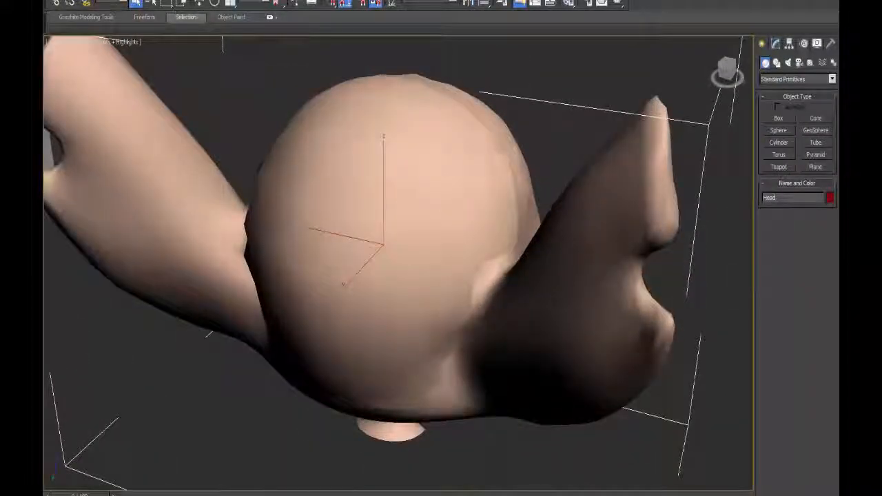
middle_click_drag(459, 205, 419, 134, "alt")
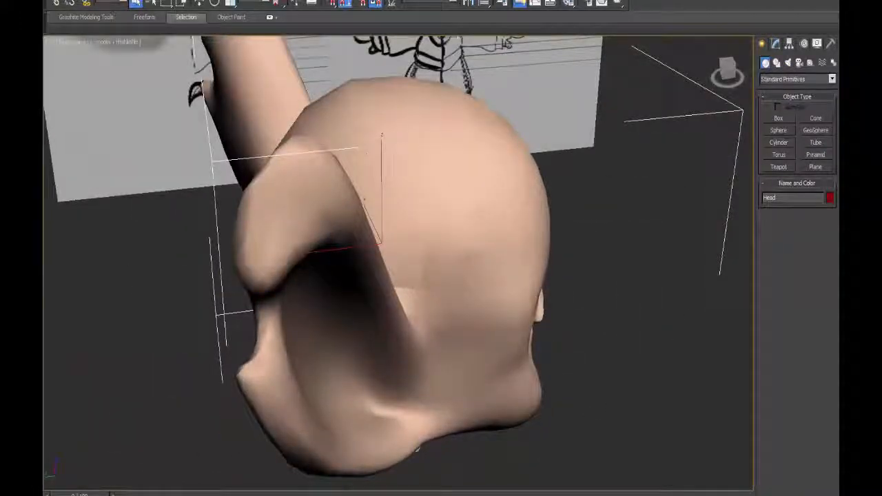
middle_click_drag(418, 207, 441, 206, "alt")
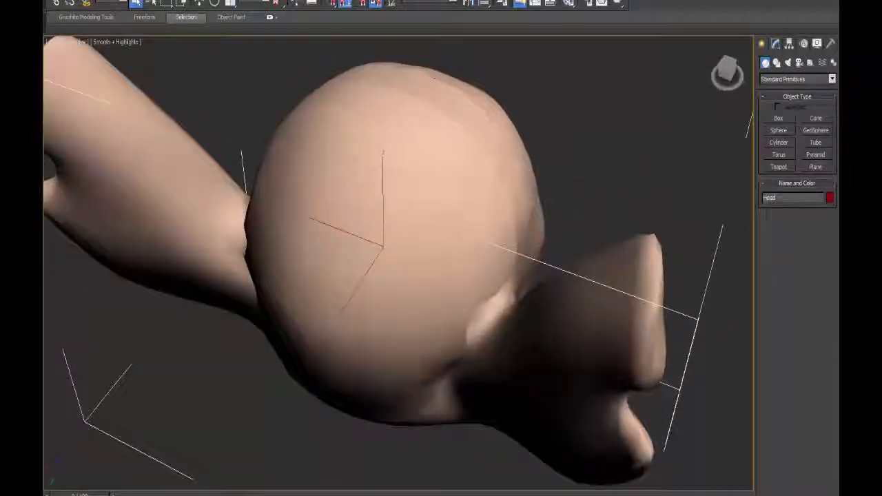
middle_click_drag(529, 288, 508, 253, "alt")
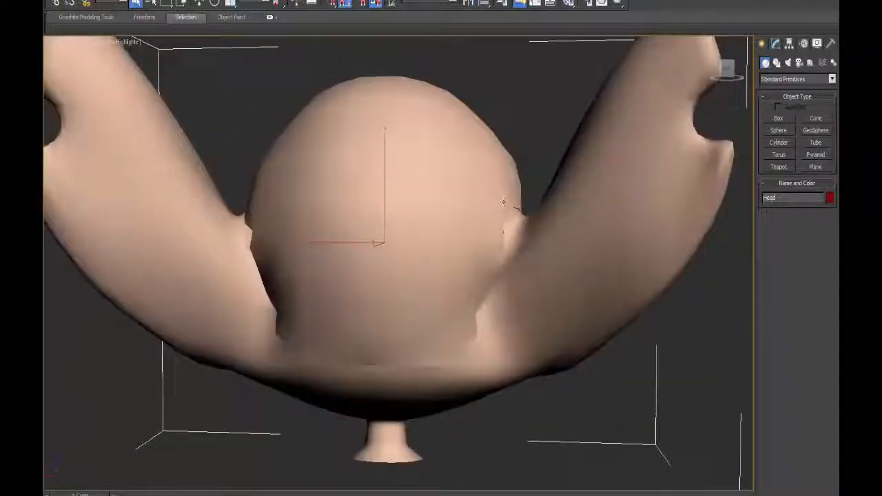
middle_click_drag(252, 145, 335, 207, "alt")
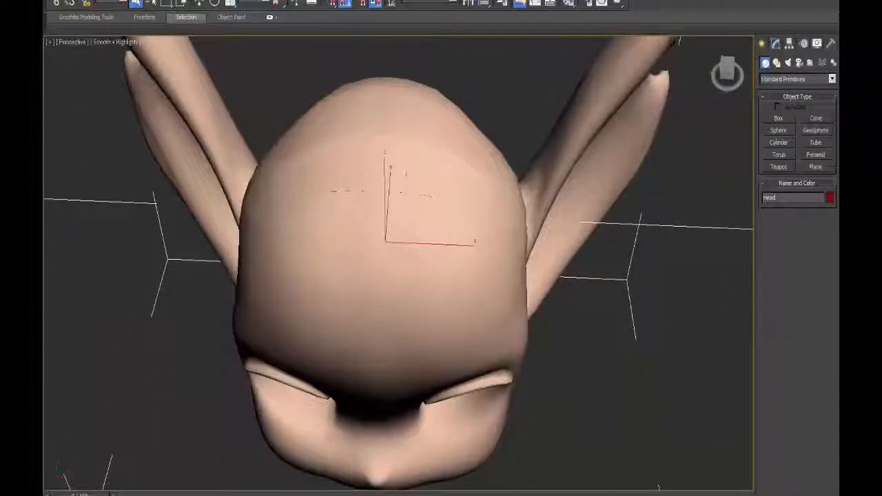
mouse_move(399, 180)
middle_mouse_down("alt")
mouse_move(465, 106)
mouse_move(411, 85)
middle_mouse_up("alt")
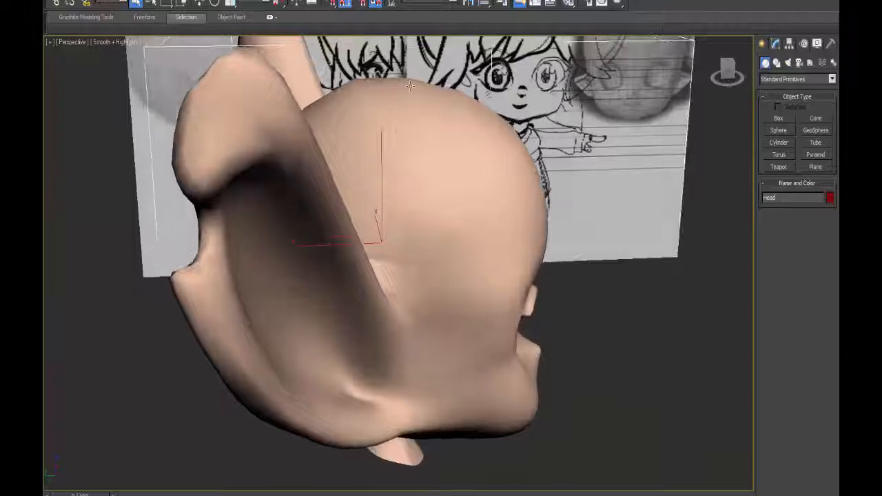
middle_click_drag(317, 132, 432, 159, "alt")
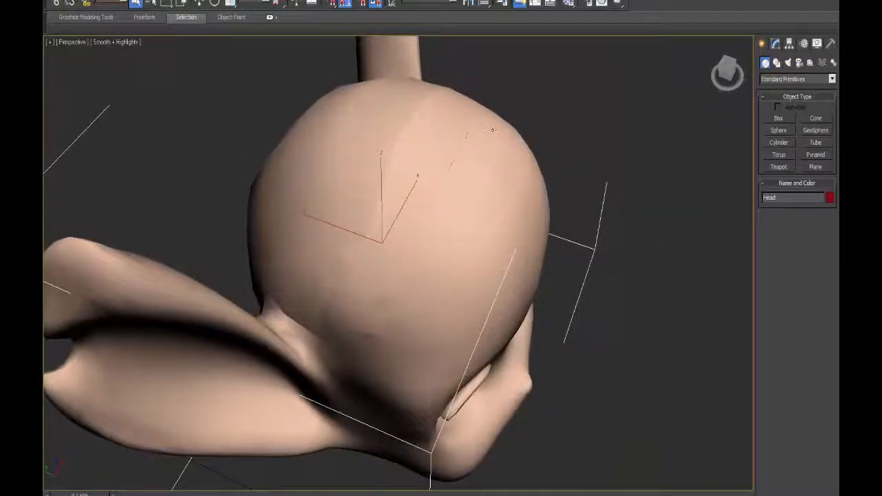
middle_click_drag(493, 129, 430, 352, "alt")
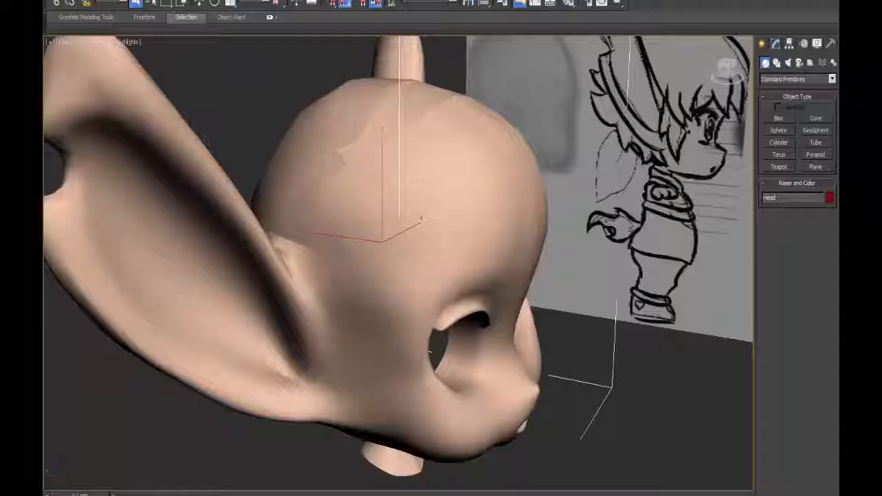
Hide the scalp piece again, leaving the open head.
right_click(366, 104)
left_click(389, 77)
middle_click_drag(445, 134, 724, 297, "alt")
Select the head and add an Unwrap UVW modifier directly above its Edit Poly modifier, below MeshSmooth.
left_click(565, 175)
scroll(461, 188, "down", 4)
scroll(461, 190, "up", 4)
left_click(776, 44)
left_click(788, 102)
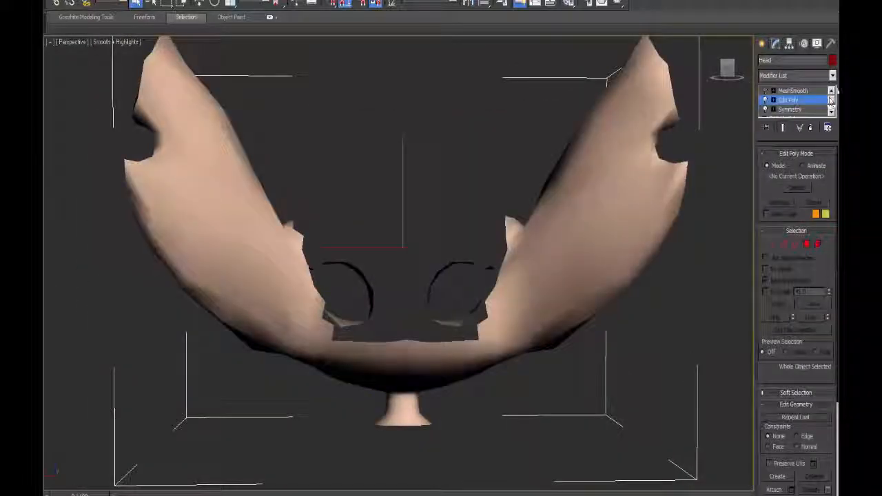
left_click(832, 75)
left_click(781, 442)
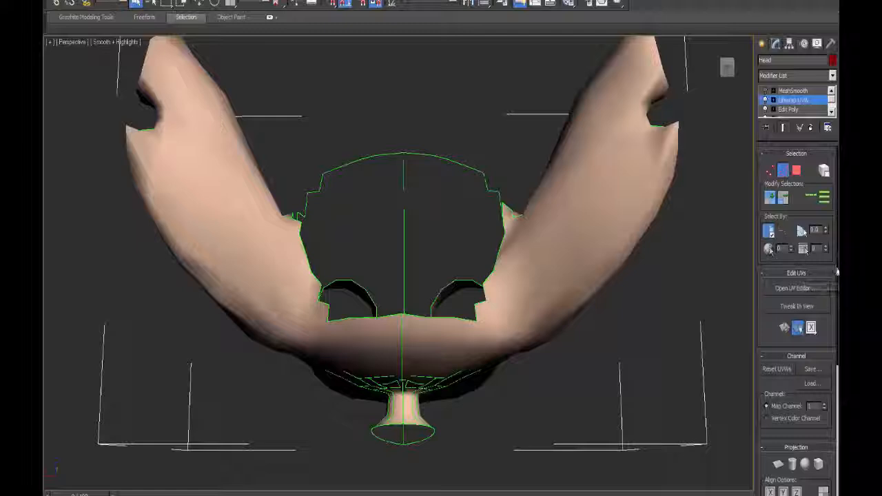
Turn off the Map Seams display in the head's Unwrap UVW settings and show edged faces.
scroll(817, 443, "down", 5)
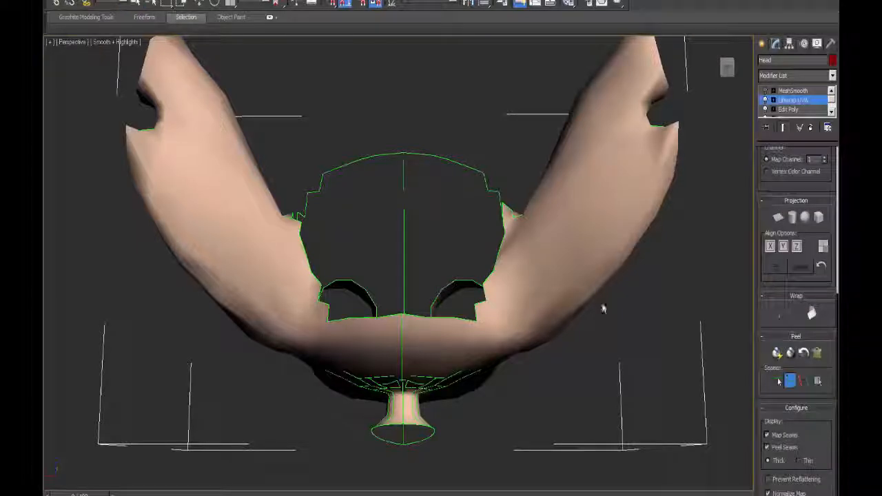
left_click(767, 436)
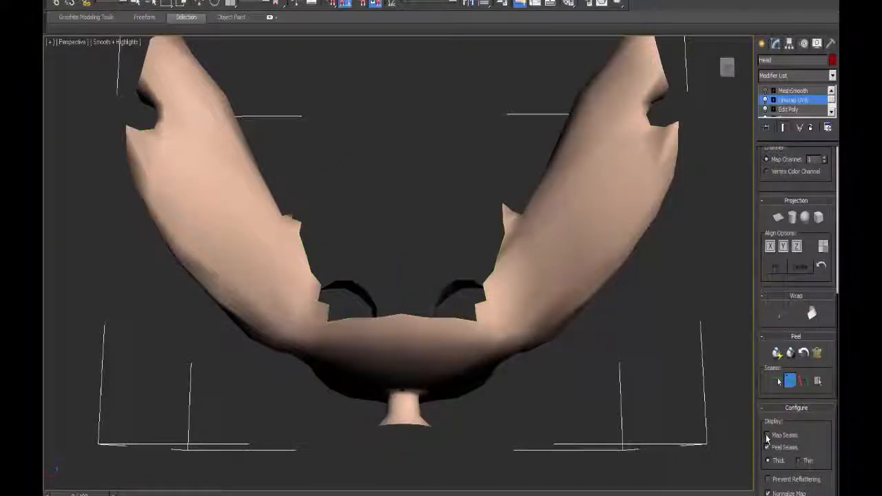
middle_click_drag(539, 331, 538, 235, "alt")
key("F4")
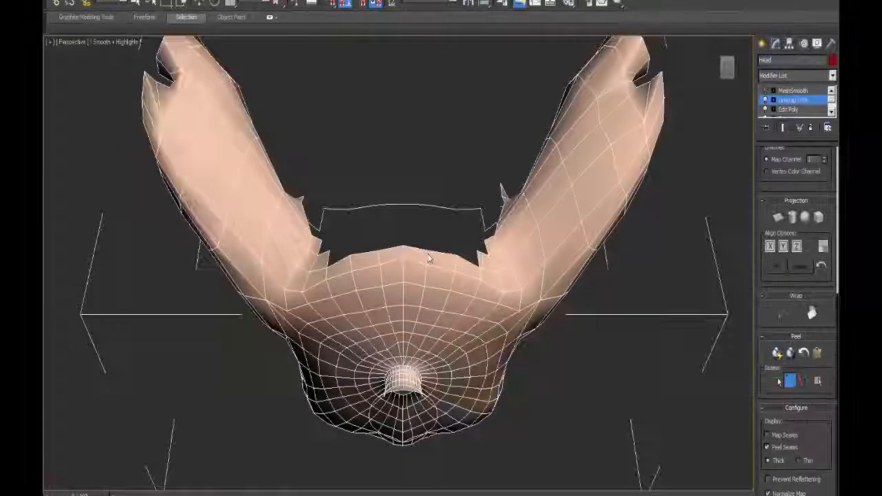
Mark a point-to-point peel seam down the centre of the back of the head to the neck.
middle_click_drag(430, 255, 414, 191)
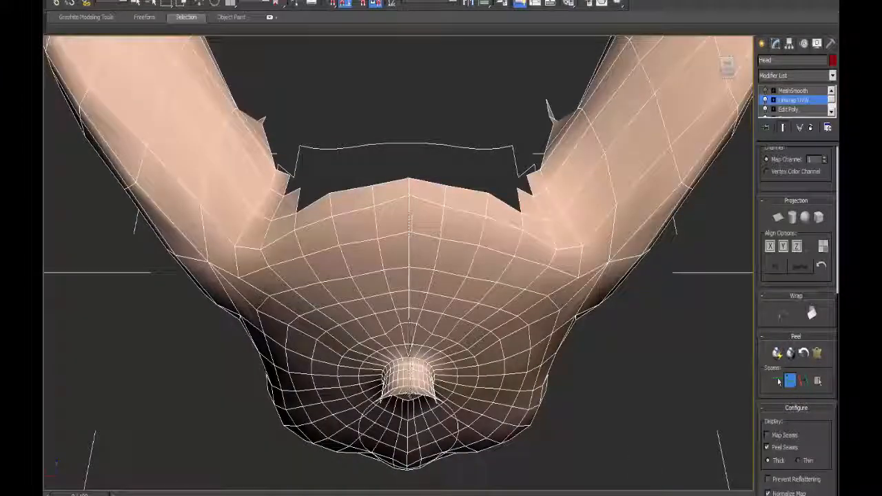
left_click(409, 394)
middle_click_drag(442, 357, 414, 317)
scroll(443, 237, "up", 4)
scroll(419, 323, "up", 1)
scroll(421, 314, "down", 10)
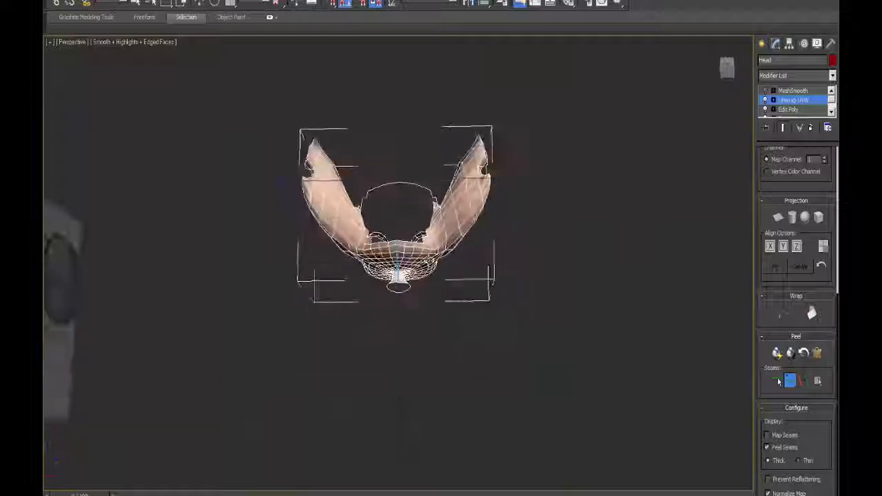
Mark a peel seam from the neck opening forward along the centreline of the underside toward the chin.
middle_click_drag(422, 281, 429, 268, "alt")
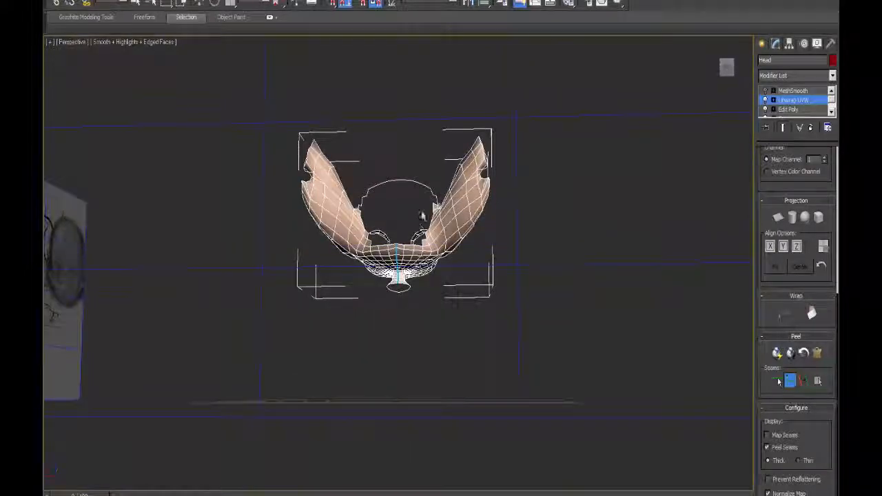
middle_click_drag(423, 216, 412, 243, "alt")
scroll(412, 244, "up", 6)
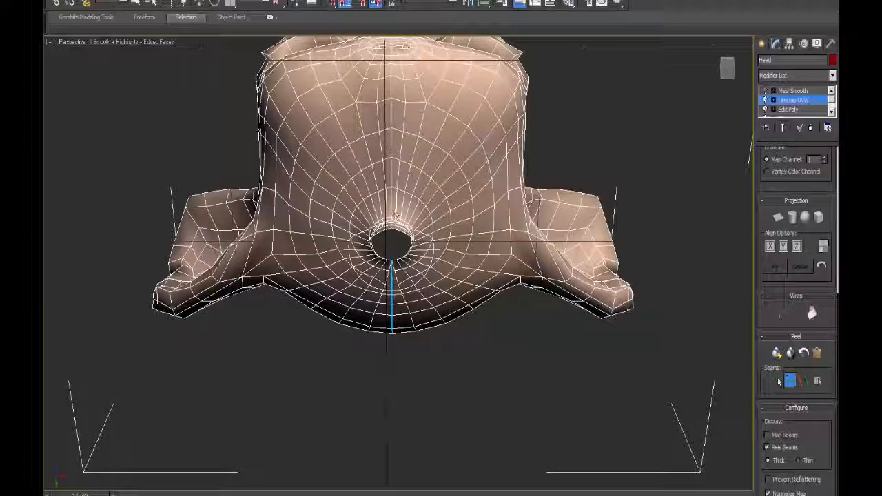
scroll(392, 238, "up", 5)
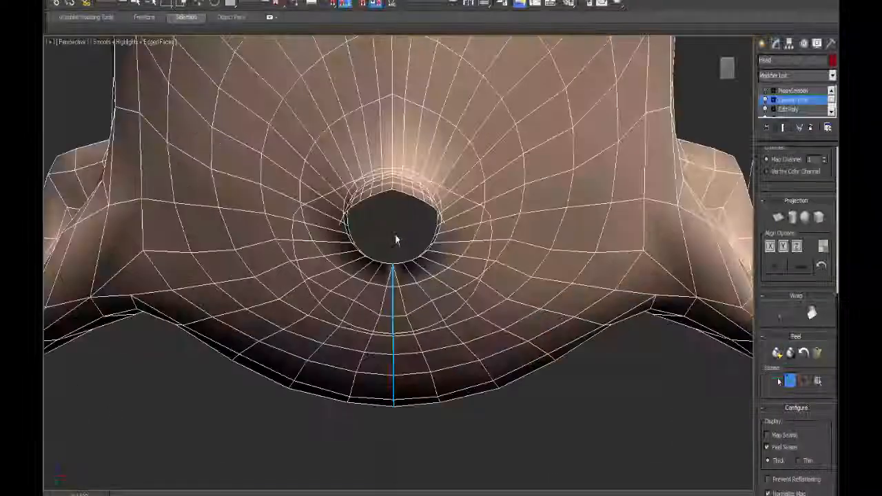
middle_click_drag(396, 239, 436, 232, "alt")
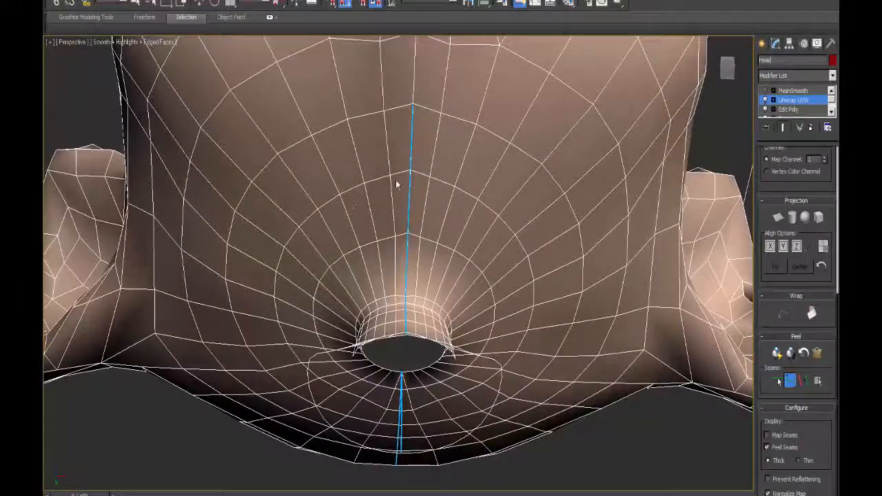
middle_click_drag(397, 185, 414, 372, "alt")
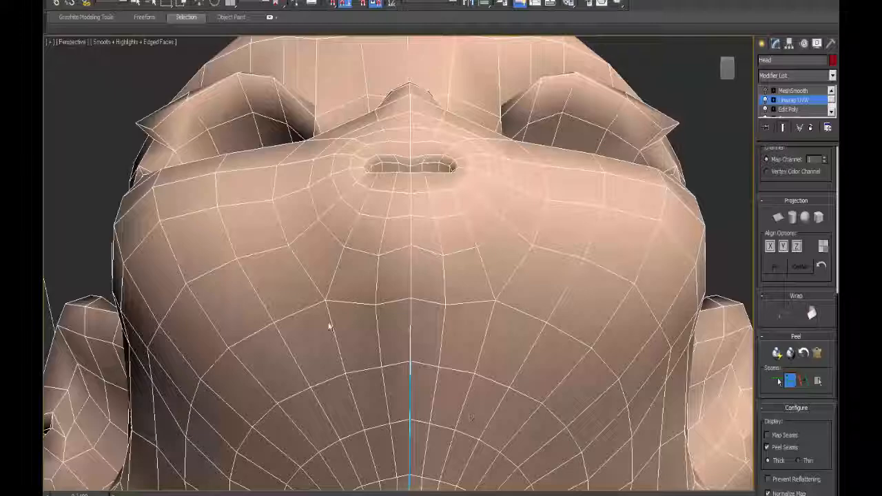
scroll(255, 428, "down", 5)
middle_click_drag(398, 373, 399, 327, "alt")
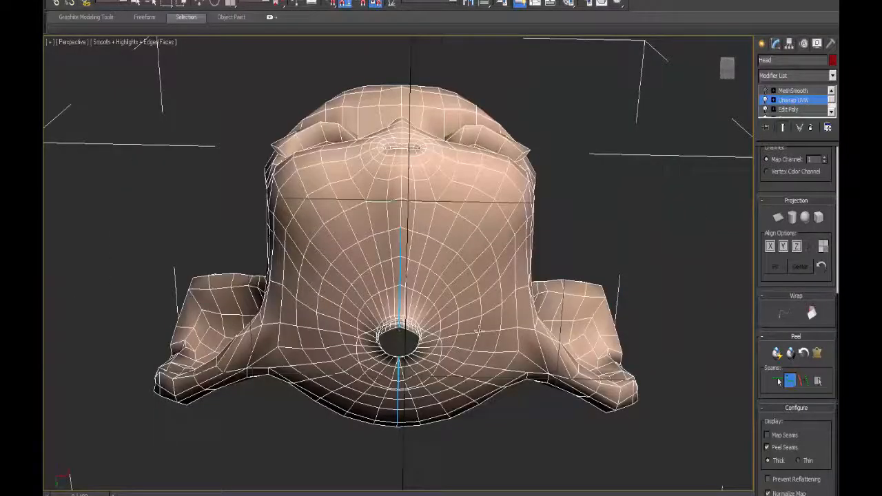
middle_click_drag(479, 331, 455, 343)
scroll(455, 343, "down", 3)
middle_click_drag(472, 261, 496, 331, "alt")
Go down to the head's Edit Poly modifier beneath Unwrap UVW, accepting the topology-dependency warning.
left_click(791, 109)
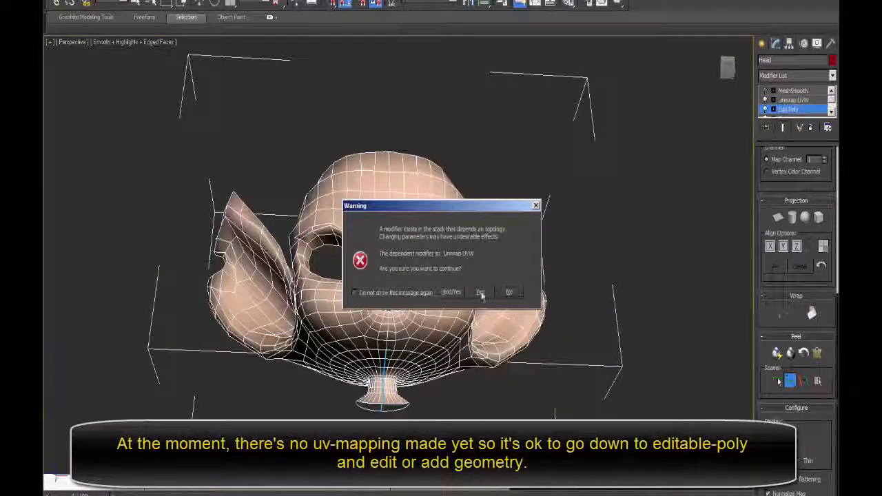
left_click(481, 293)
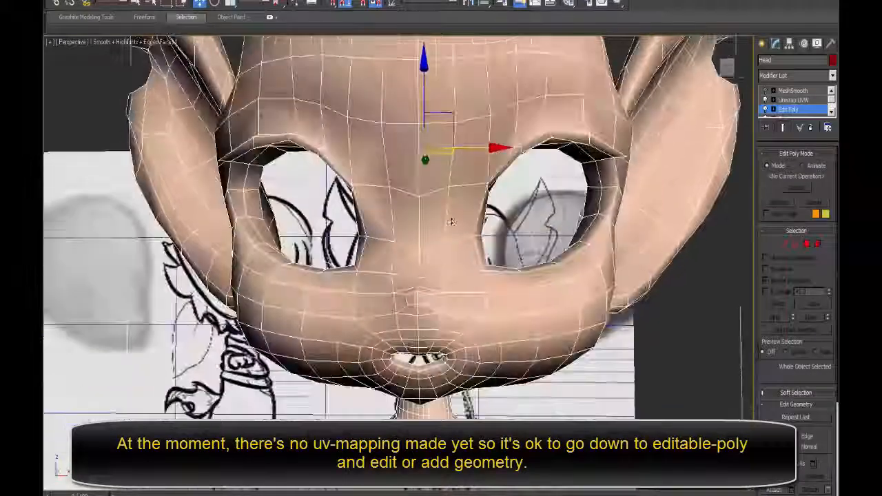
scroll(451, 197, "up", 5)
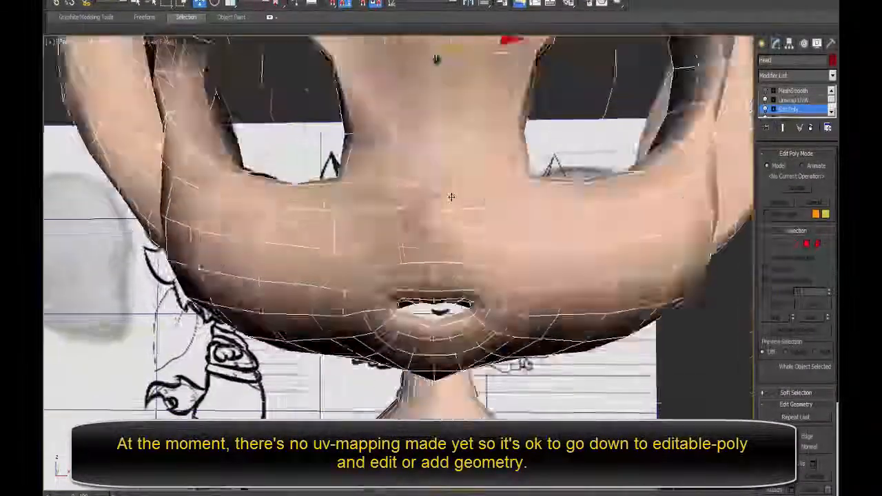
In the head's edge level with soft selection off, extend an upper edge of the hole inside the mouth and target-weld it to the lower rim.
mouse_move(452, 197)
middle_mouse_down("alt")
mouse_move(415, 266)
mouse_move(424, 212)
mouse_move(321, 271)
middle_mouse_up("alt")
scroll(417, 199, "up", 5)
key("F3")
key("2")
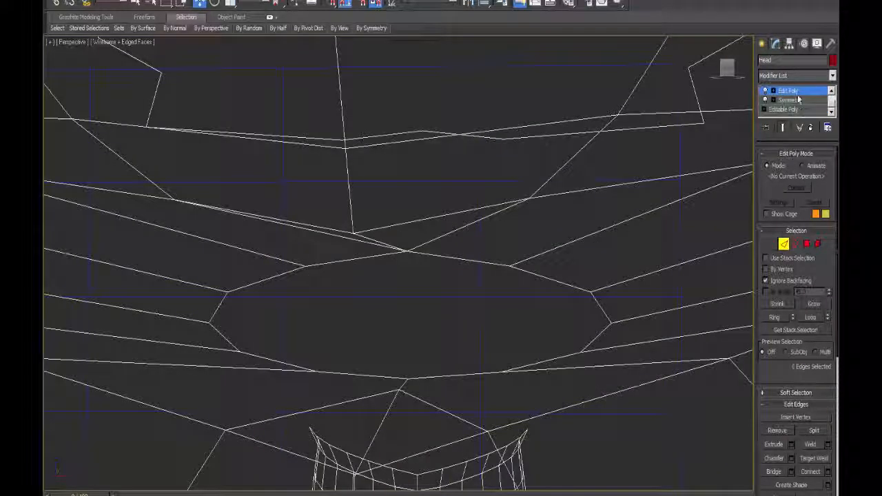
left_click(831, 92)
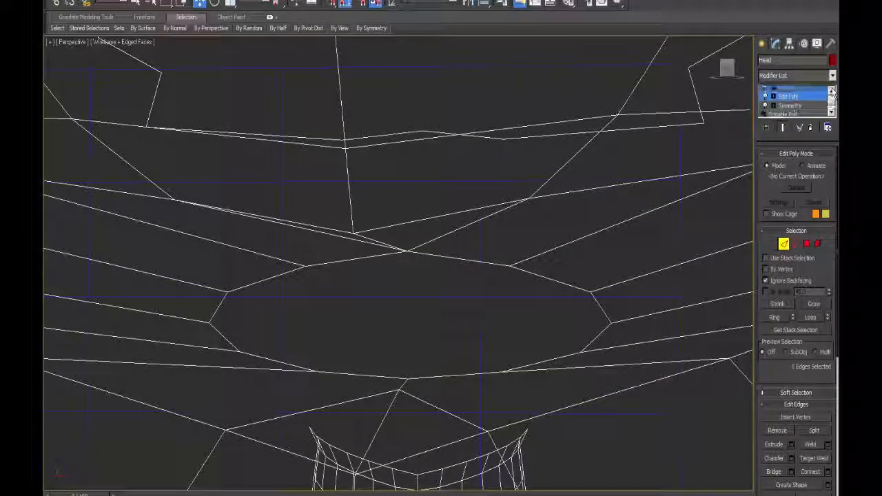
left_click(832, 91)
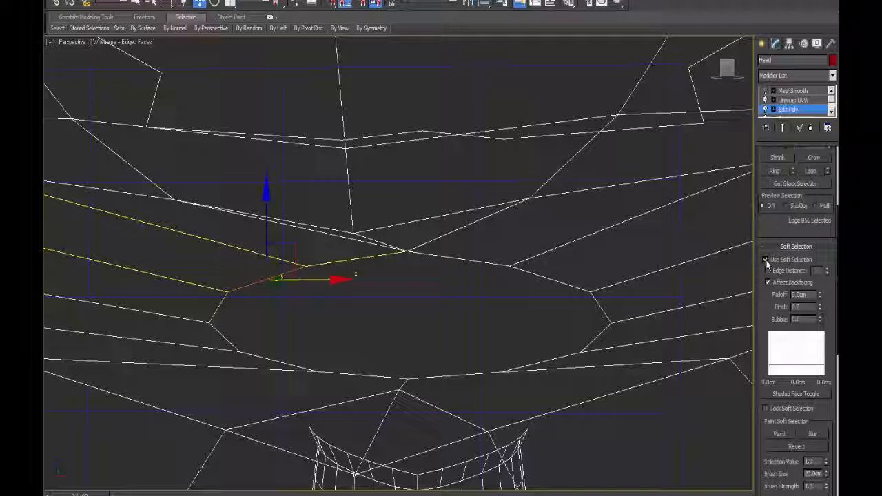
left_click(765, 260)
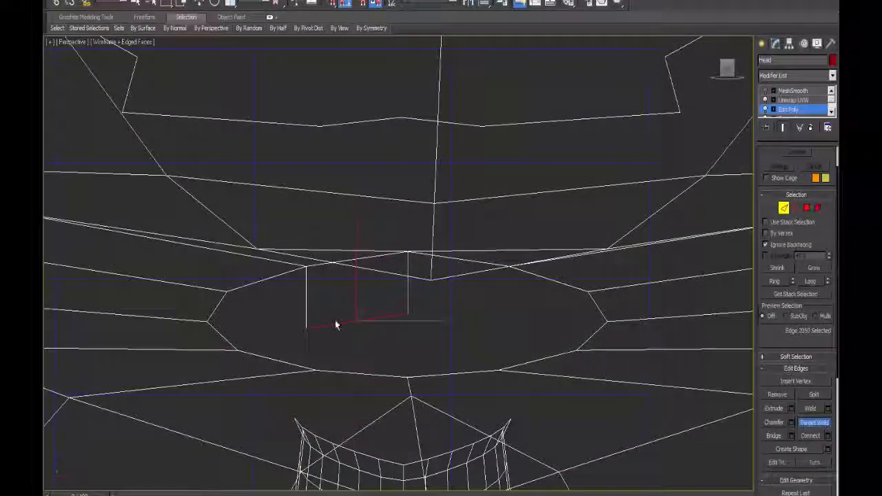
left_click(347, 374)
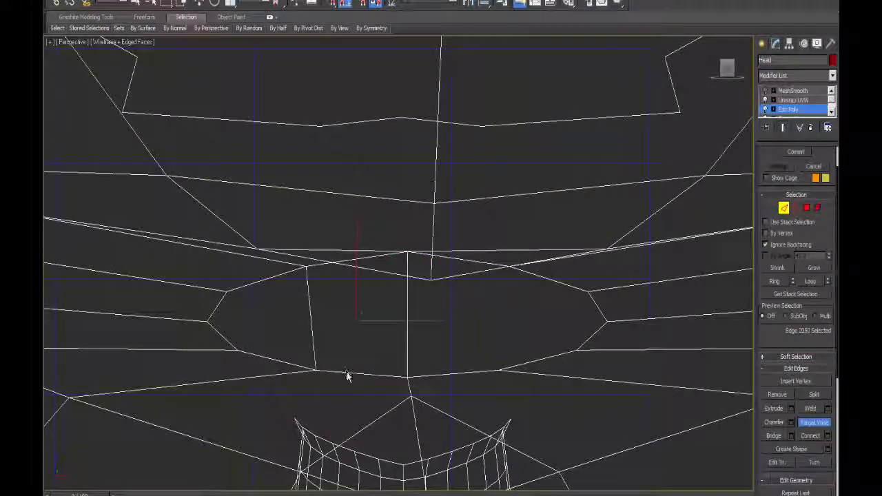
left_click(813, 424)
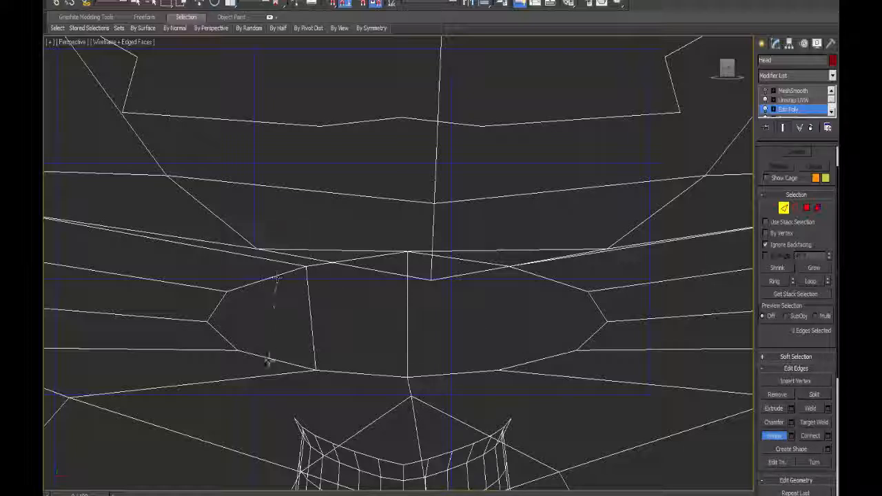
Bridge the opposing edges between the new polygon and the mouth hole's left corner, including the corner's remaining triangular gap.
key("F3")
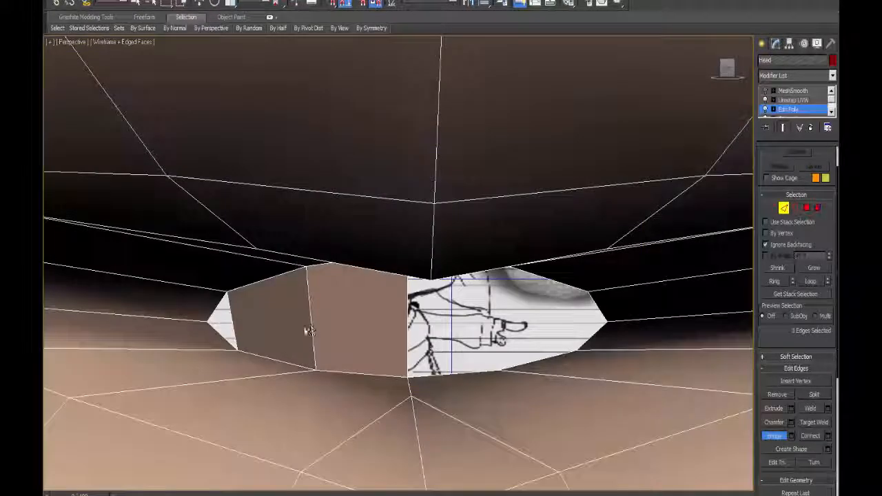
key("F3")
left_click(776, 439)
left_click(218, 306)
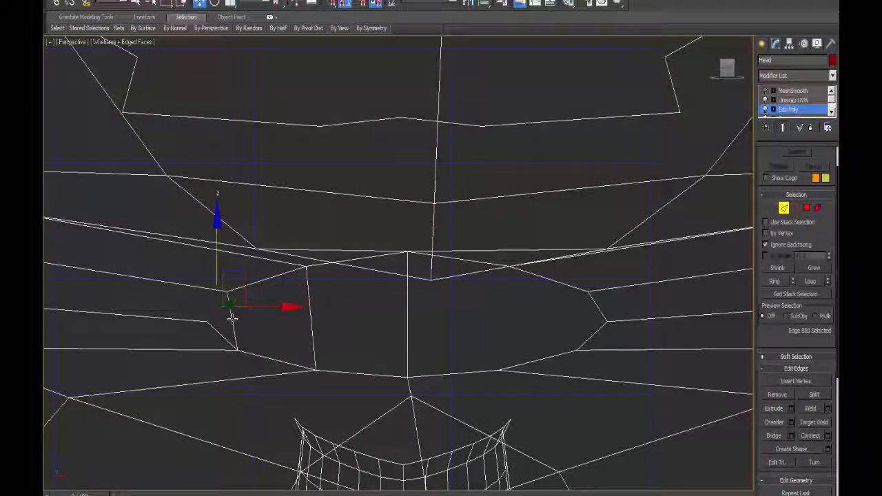
left_click(231, 317, "ctrl")
left_click(220, 334, "ctrl")
right_click(226, 313)
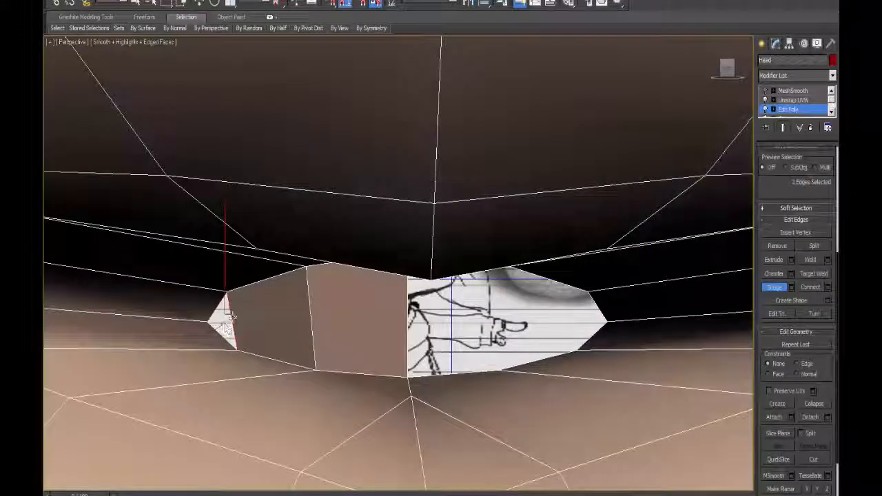
mouse_move(233, 317)
middle_mouse_down("alt")
mouse_move(248, 342)
mouse_move(259, 323)
middle_mouse_up("alt")
key("F3")
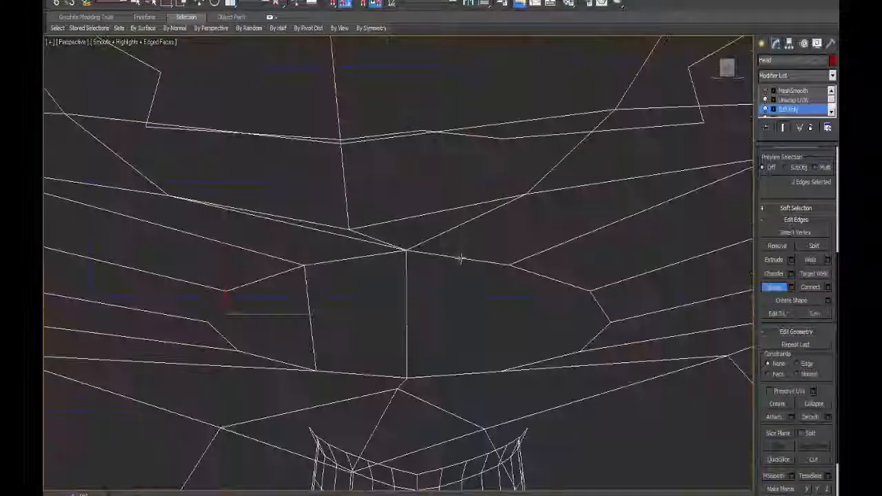
Bridge the upper and lower edges of the mouth hole's right half until the inner mouth is closed.
left_click(461, 259)
left_click(461, 375)
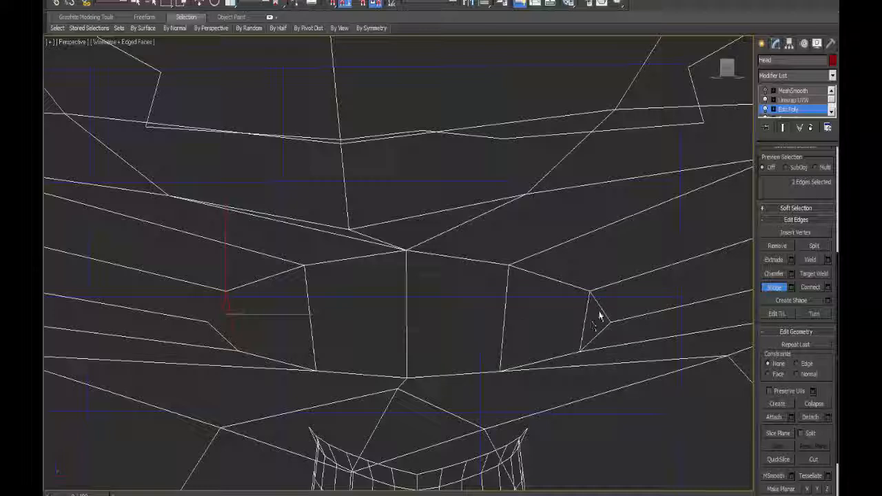
key("F3")
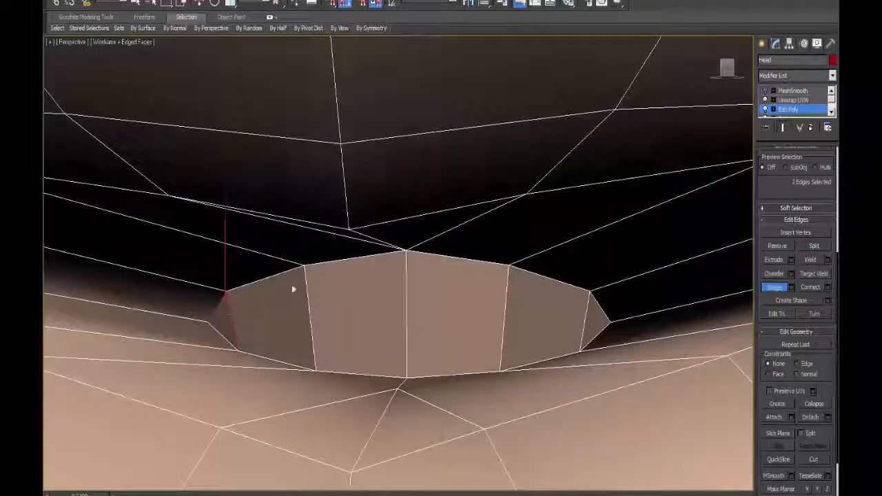
key("w")
scroll(451, 310, "down", 8)
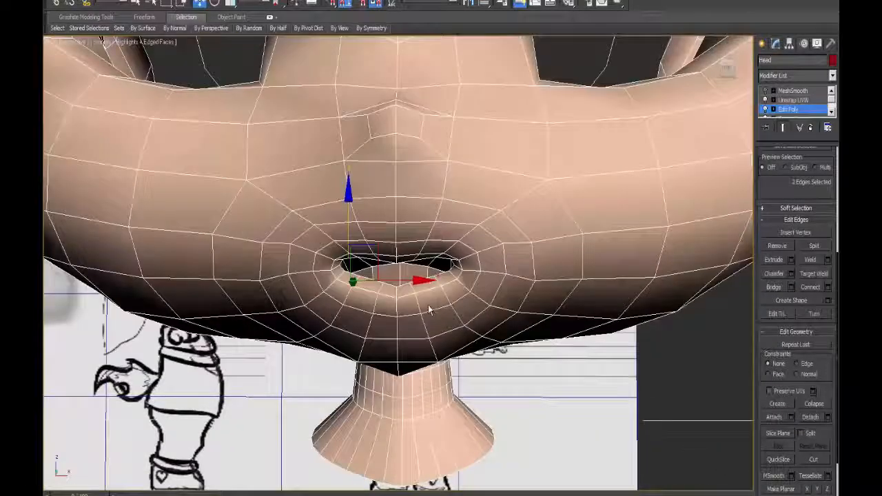
scroll(429, 310, "up", 6)
Add a Smooth modifier directly above the head's Edit Poly modifier.
left_click(763, 332)
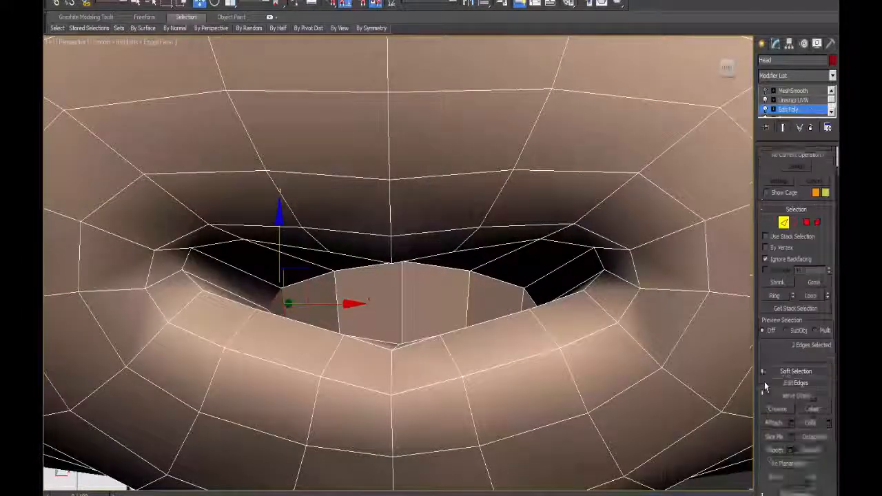
left_click(764, 383)
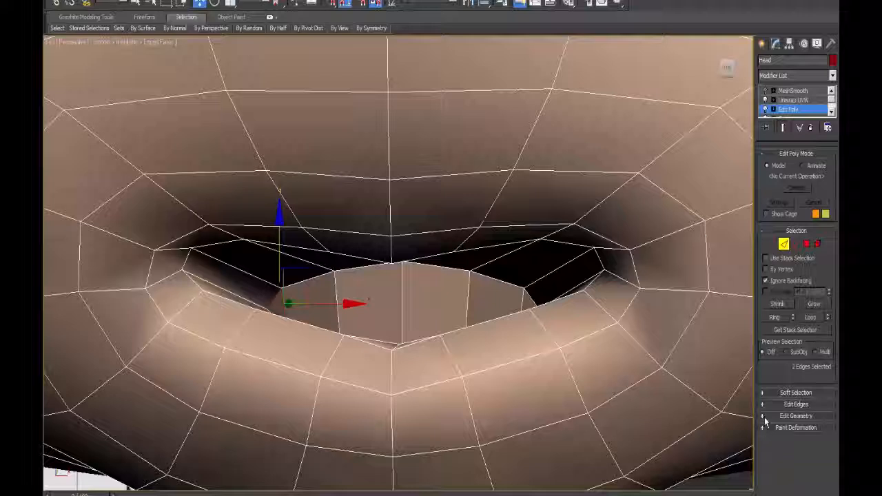
left_click(765, 417)
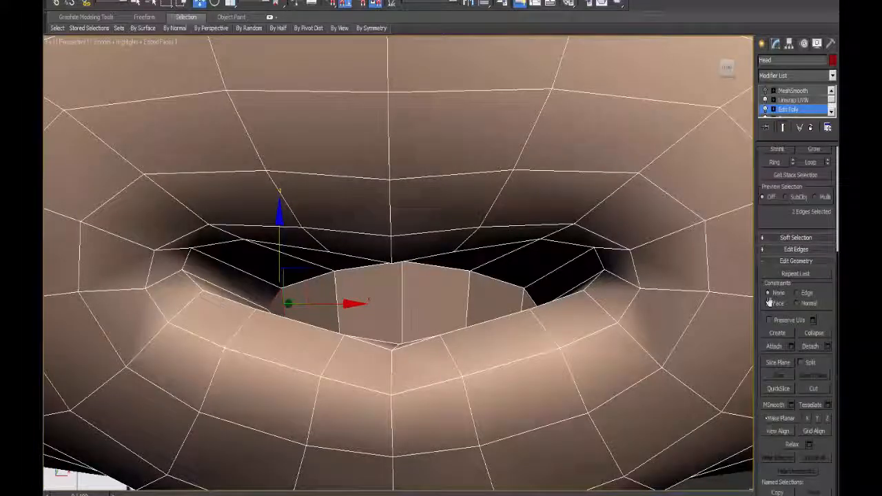
scroll(769, 301, "up", 5)
left_click(797, 75)
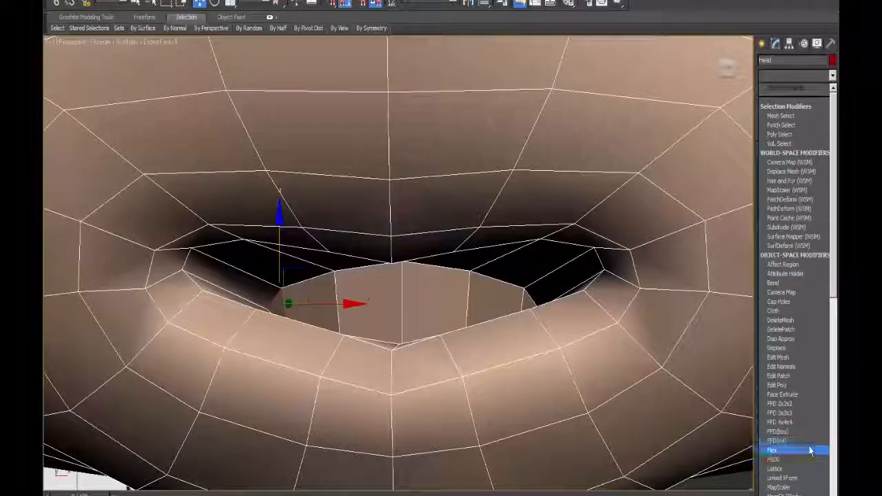
scroll(809, 455, "down", 9)
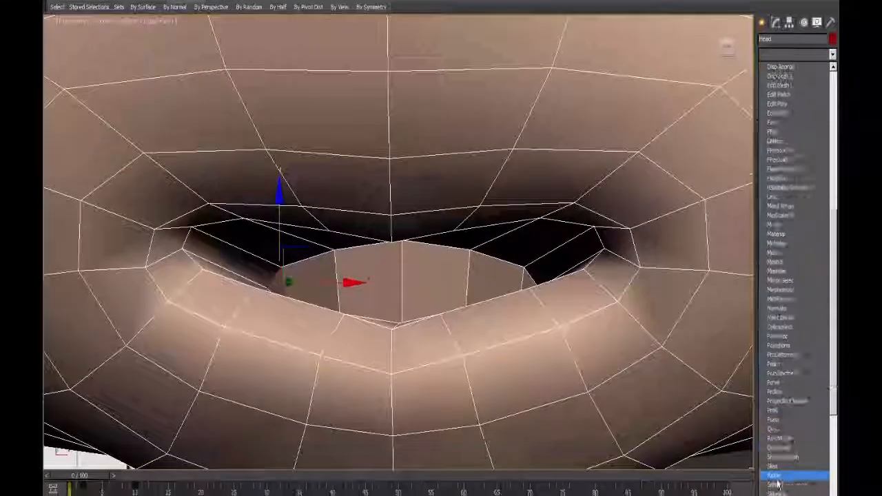
left_click(776, 478)
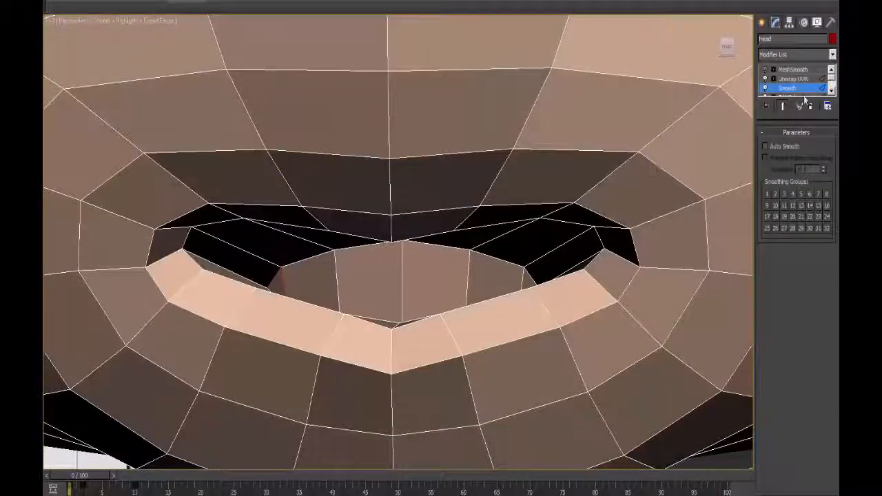
Select the whole head element in Edit Poly, return to the Smooth modifier accepting the topology warning, and assign smoothing group 1.
left_click(831, 92)
left_click(831, 92)
left_click(788, 89)
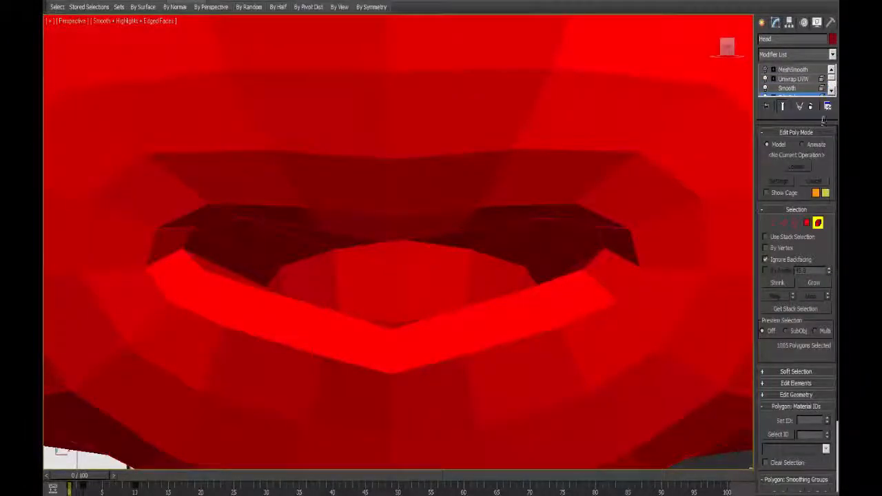
left_click(787, 89)
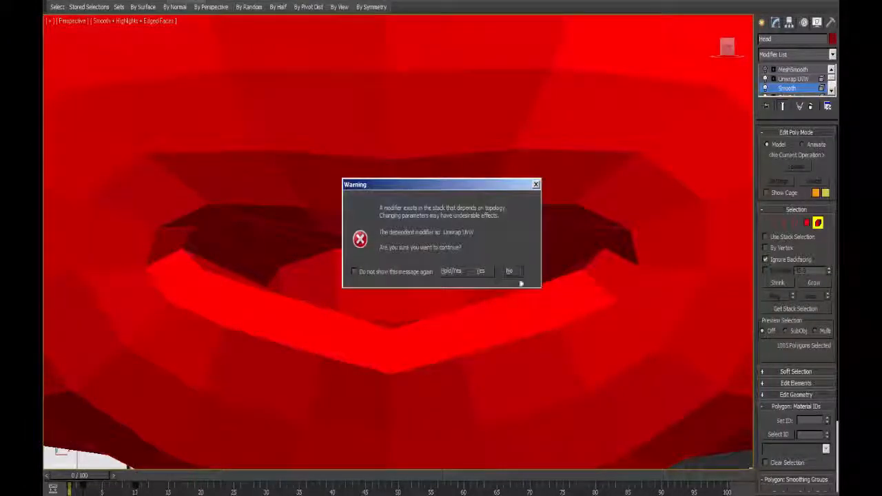
left_click(482, 270)
scroll(525, 229, "down", 10)
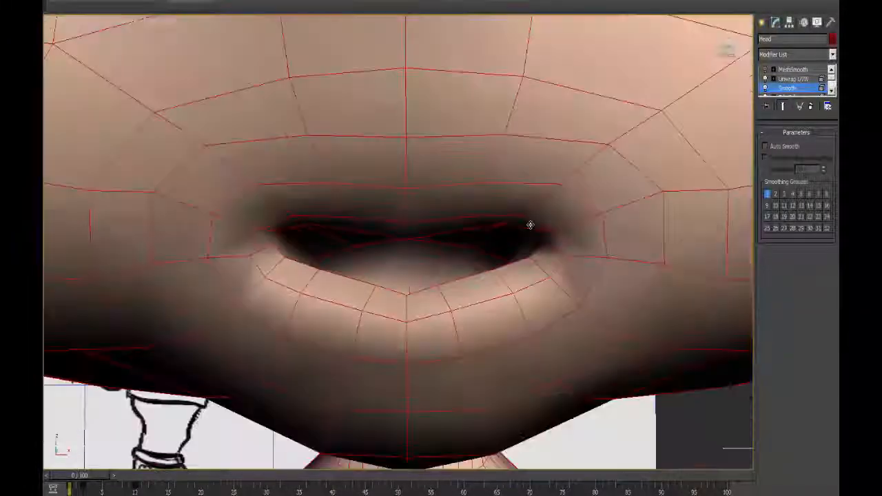
scroll(514, 198, "up", 10)
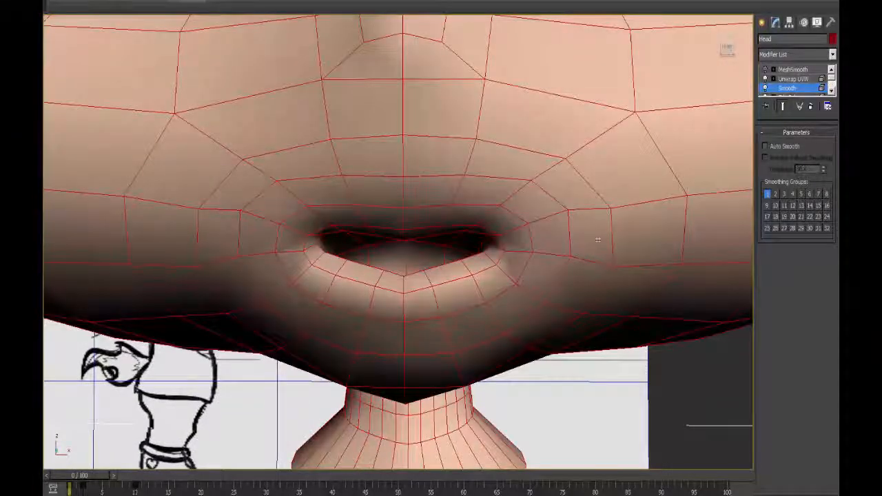
Go back to the head's Unwrap UVW modifier and activate its edge selection level.
left_click(783, 80)
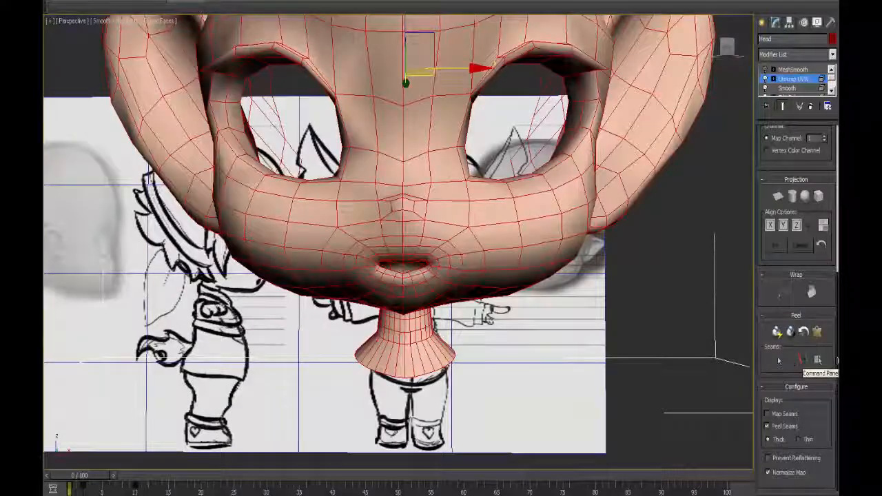
scroll(791, 358, "up", 5)
left_click(781, 151)
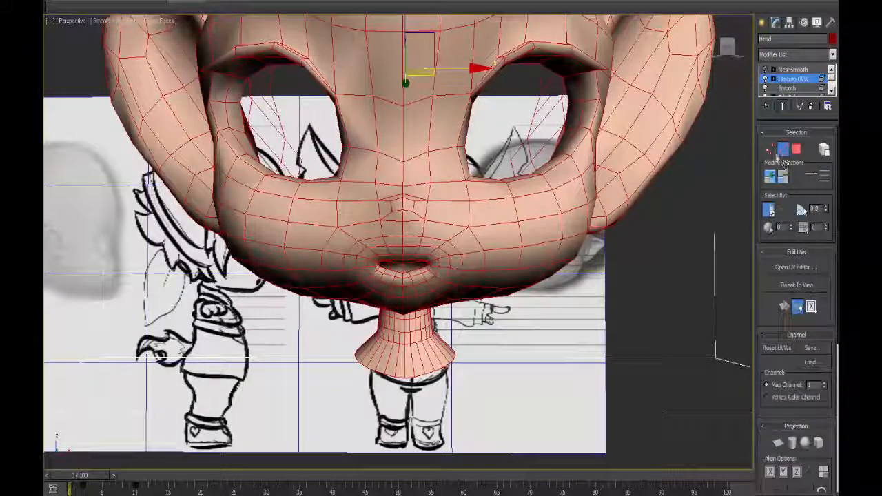
scroll(779, 361, "down", 5)
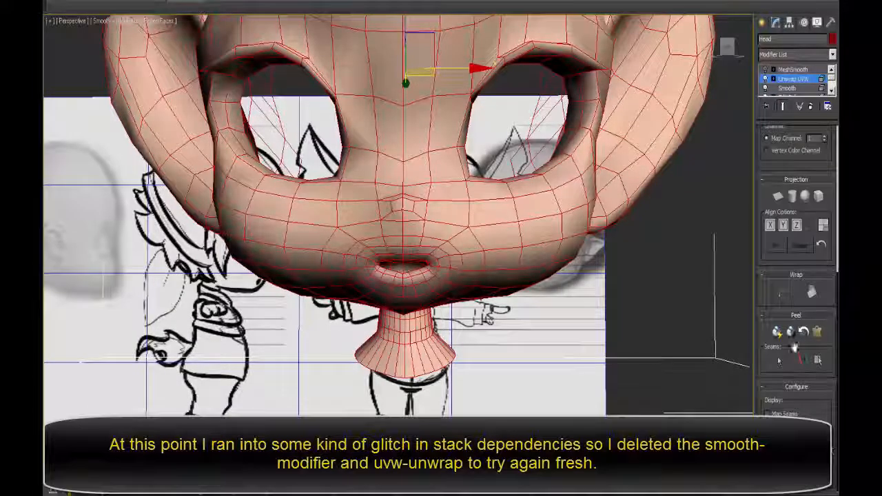
Leave element selection in the head's Edit Poly modifier and return to the Unwrap UVW peel seam tools.
left_click(788, 88)
left_click(832, 91)
left_click(798, 89)
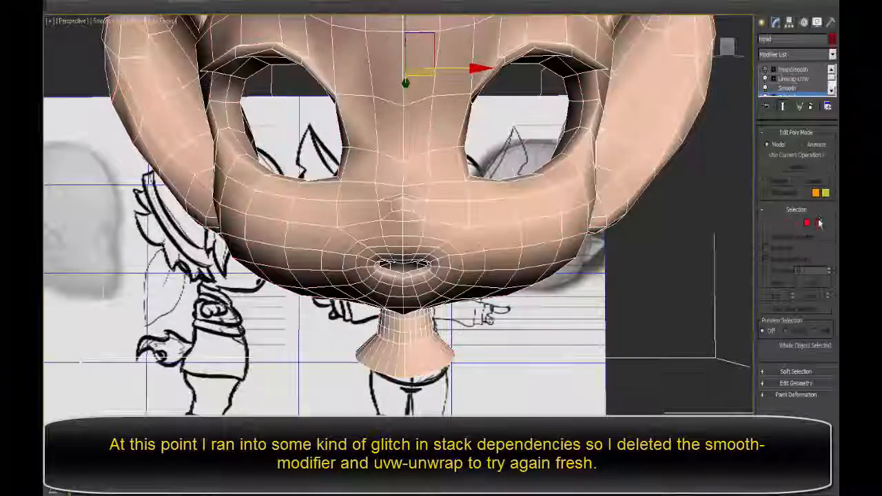
left_click(792, 78)
scroll(791, 362, "down", 5)
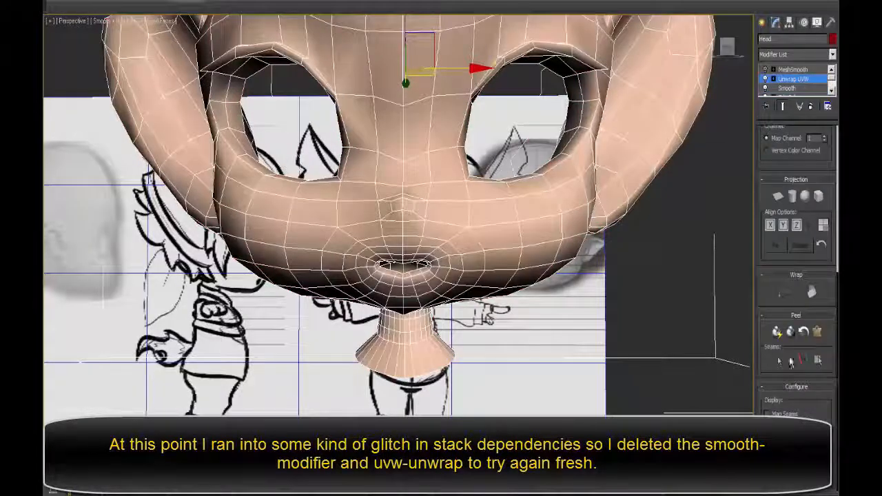
Delete the MeshSmooth modifier from the head and activate point-to-point peel seam editing in Unwrap UVW.
left_click(794, 69)
left_click(810, 106)
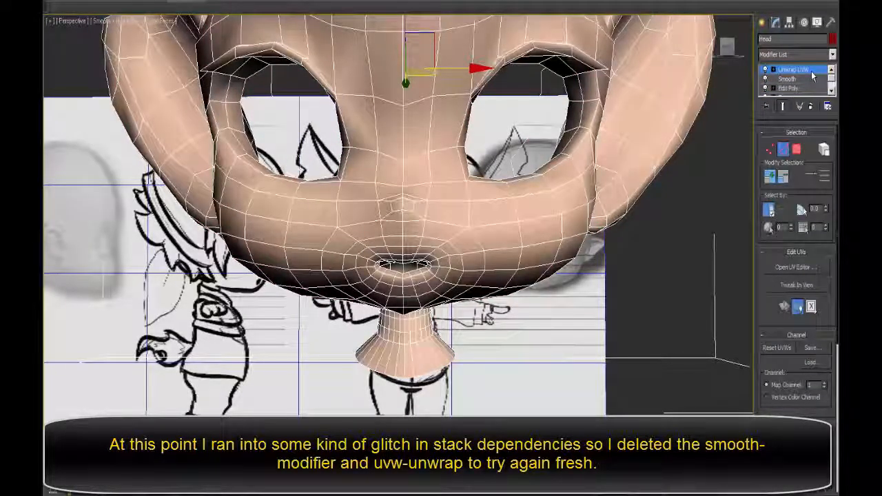
left_click_drag(807, 261, 807, 17)
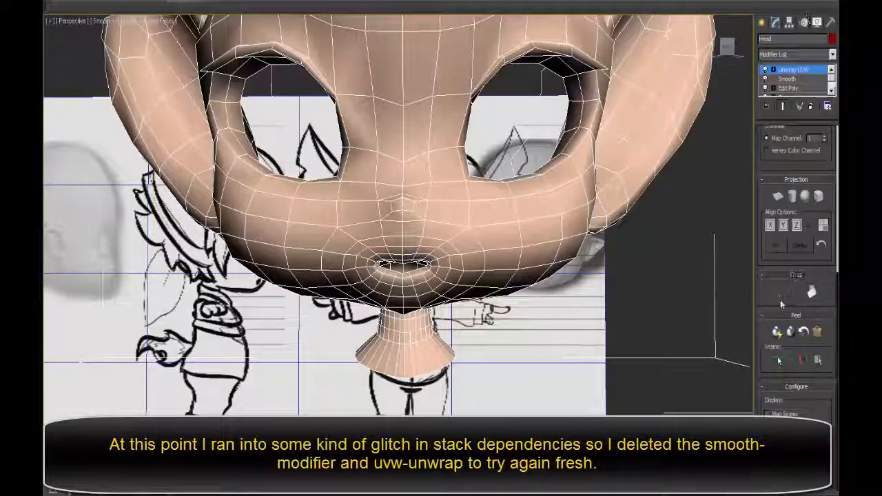
left_click(790, 361)
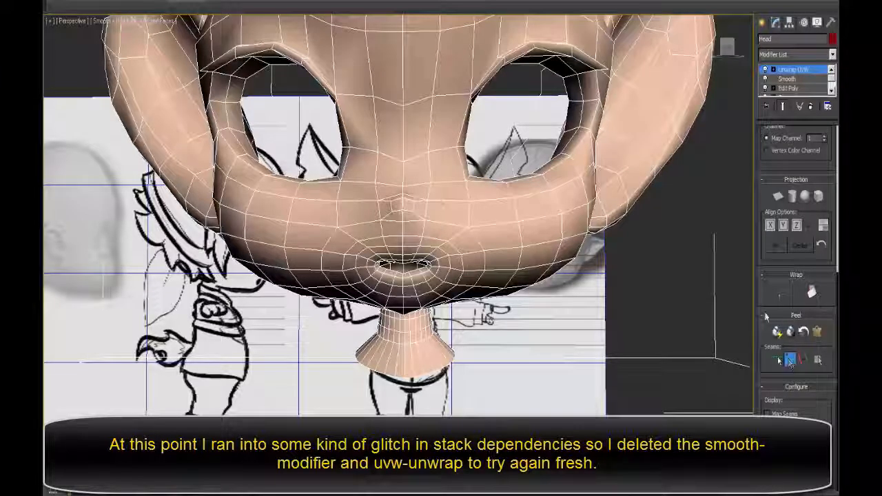
middle_click_drag(480, 187, 418, 104, "alt")
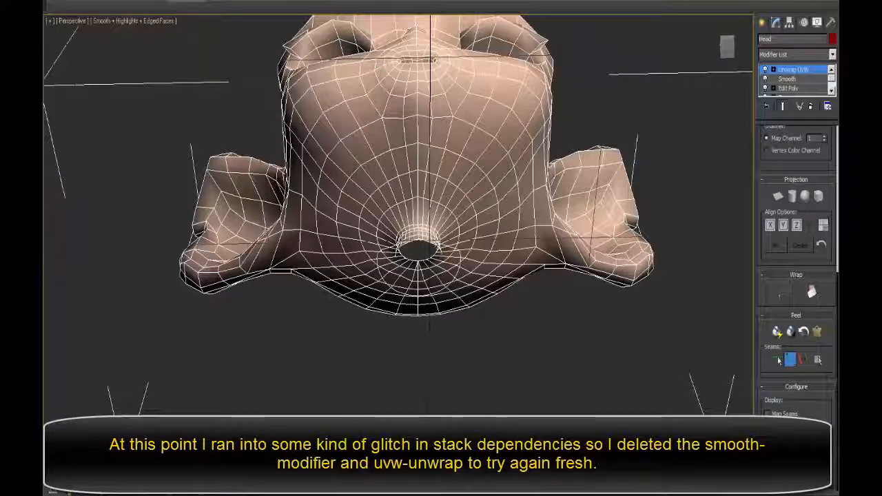
left_click(802, 77)
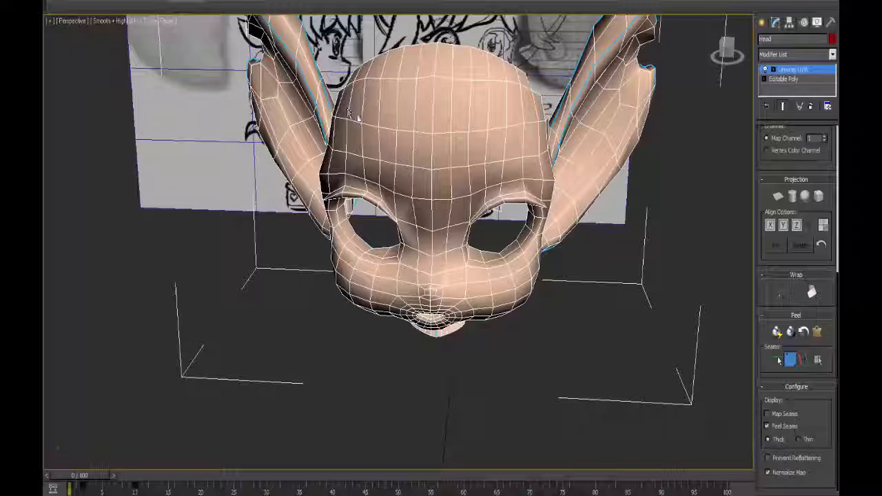
middle_click_drag(585, 169, 575, 223, "alt")
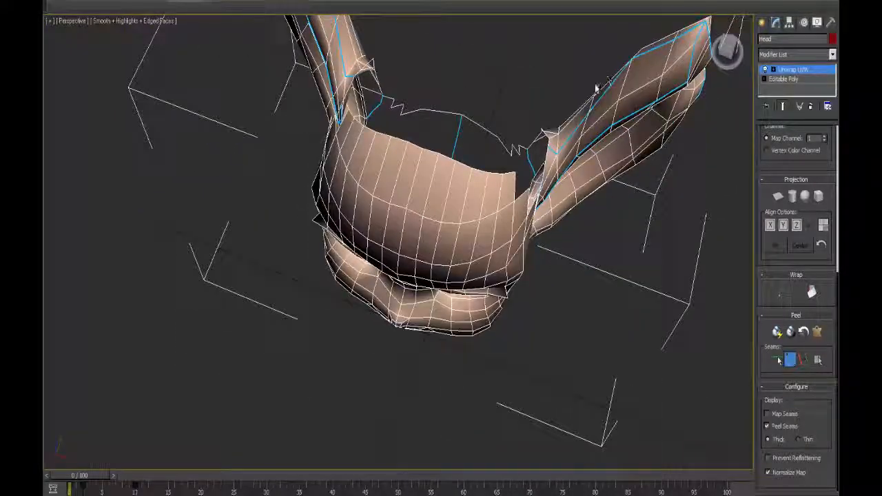
middle_click_drag(543, 168, 476, 103, "alt")
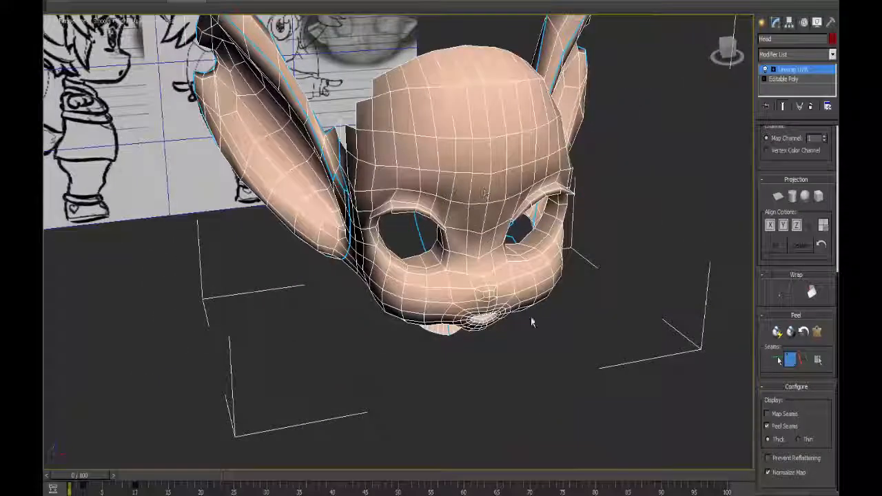
Mark peel seams around the character's right eye socket, along the inner rim of the opening and the upper eyelid fold.
middle_click_drag(496, 277, 522, 219, "alt")
scroll(517, 207, "up", 4)
middle_click_drag(522, 172, 509, 160, "alt")
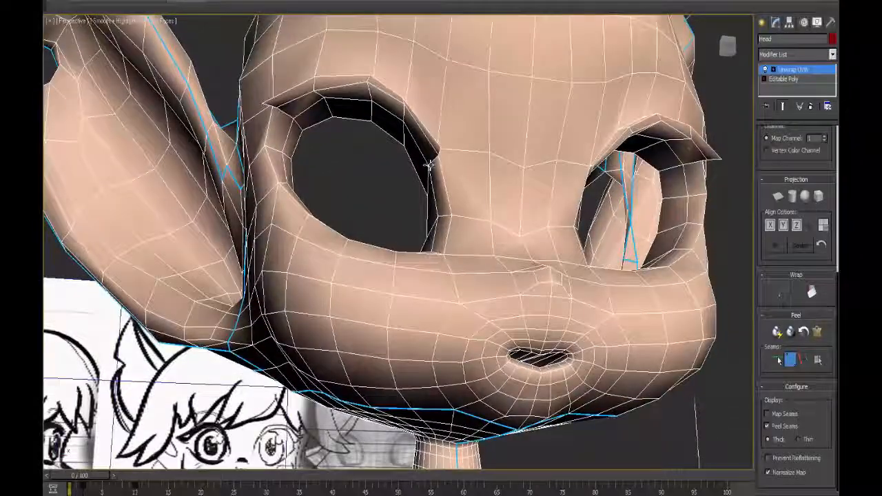
middle_click_drag(429, 166, 341, 270, "alt")
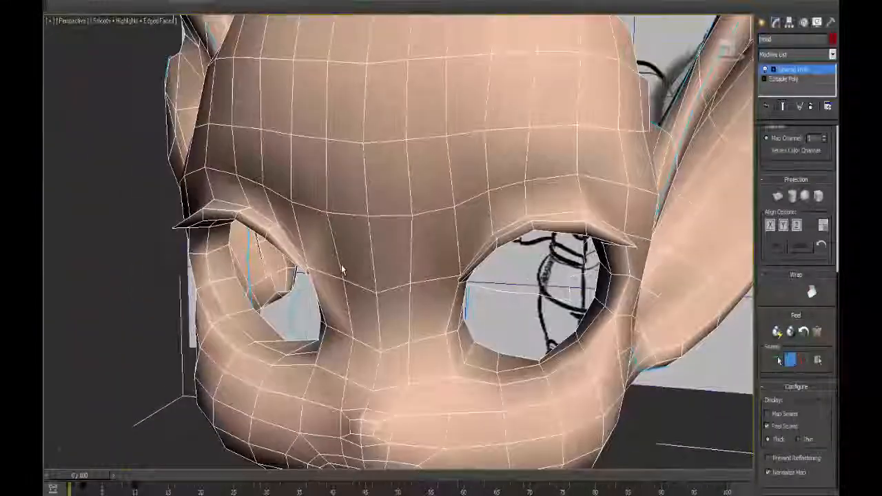
middle_click_drag(278, 225, 328, 250, "alt")
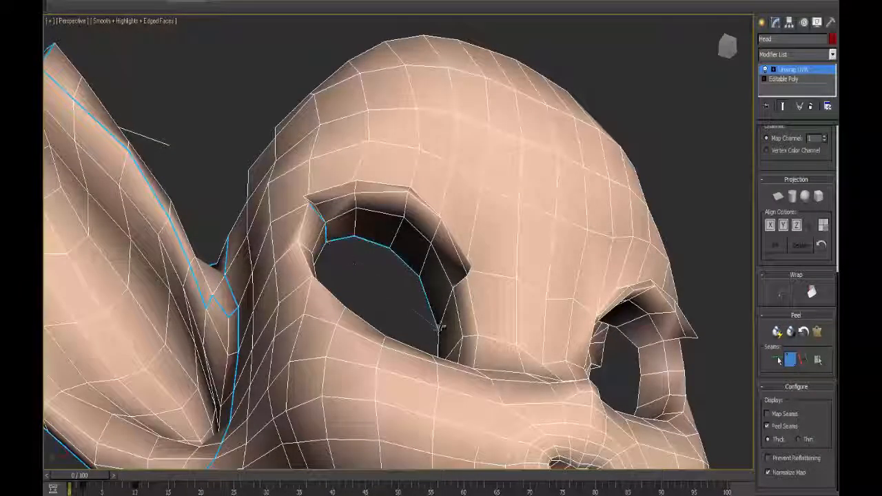
mouse_move(473, 279)
middle_mouse_down("alt")
mouse_move(374, 374)
mouse_move(298, 342)
mouse_move(436, 133)
mouse_move(400, 153)
mouse_move(381, 187)
middle_mouse_up("alt")
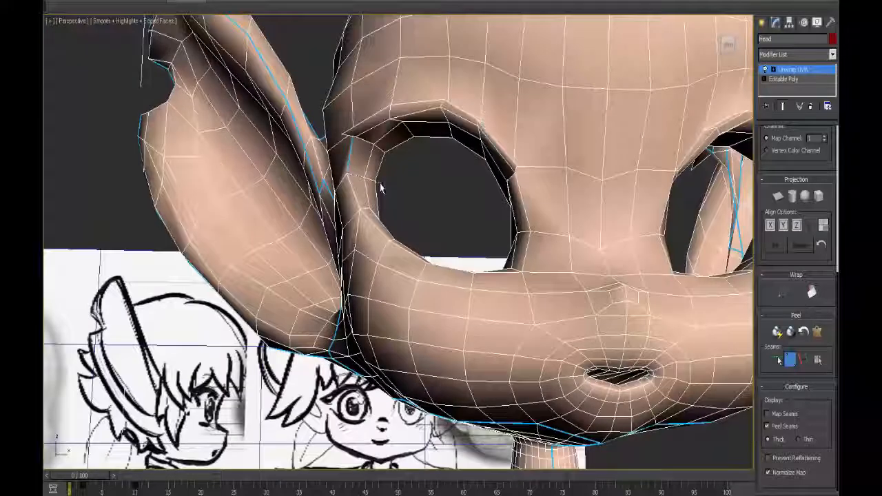
middle_click_drag(505, 206, 409, 262, "alt")
left_click(555, 228)
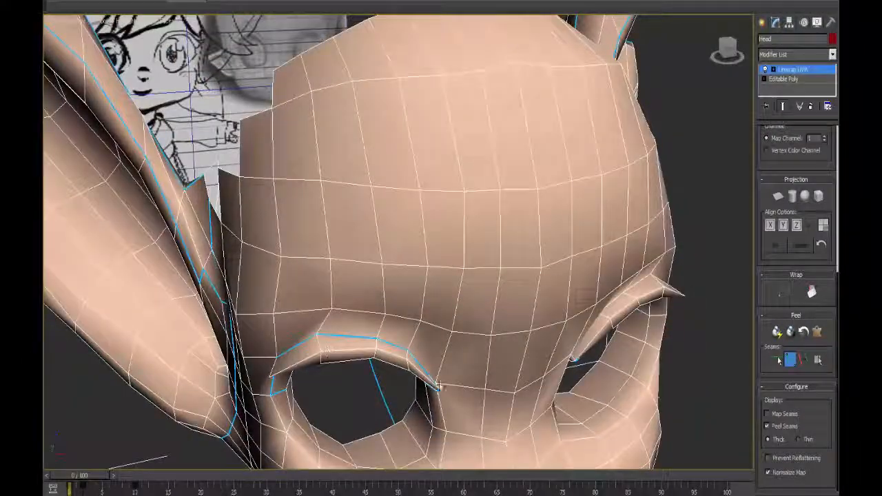
Mark matching peel seams around the character's left eye socket, along the eyelid fold, inner rim and outer corner.
middle_click_drag(438, 387, 594, 262, "alt")
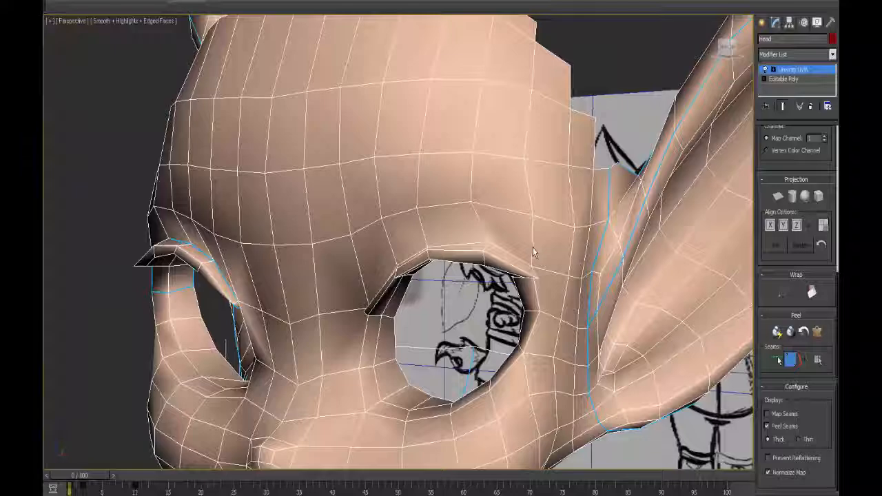
middle_click_drag(533, 248, 339, 273, "alt")
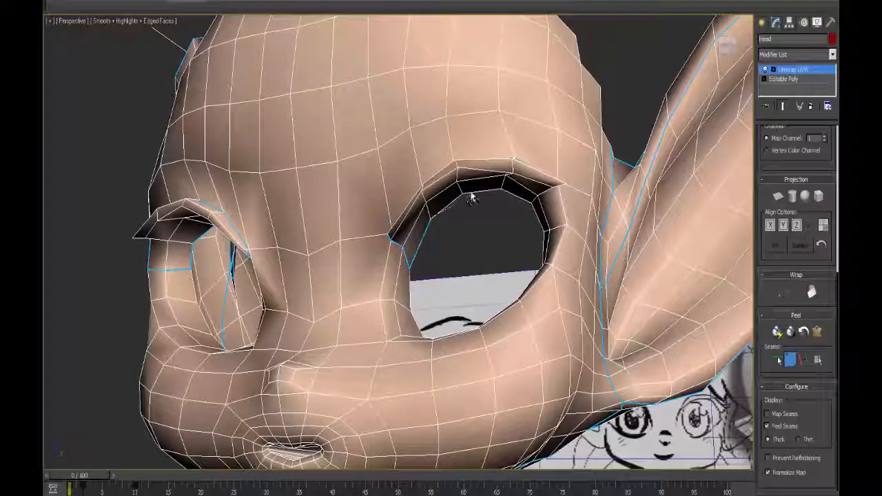
middle_click_drag(505, 194, 525, 253, "alt")
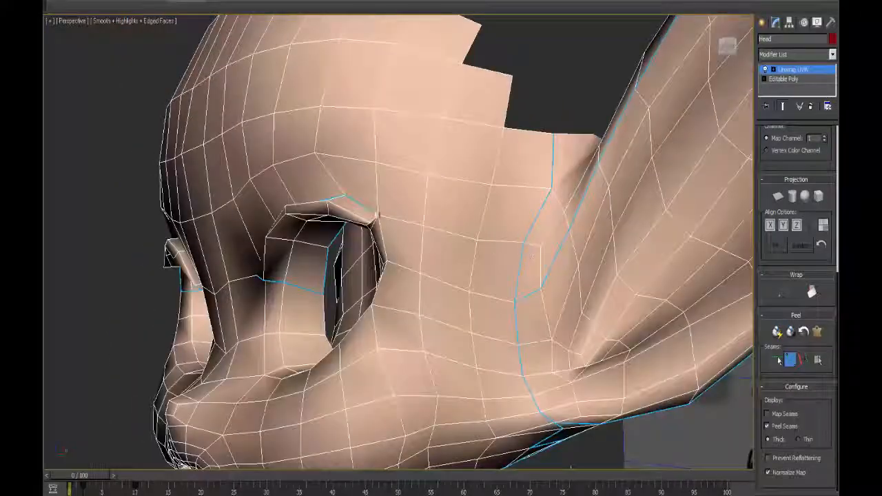
middle_click_drag(399, 235, 512, 238, "alt")
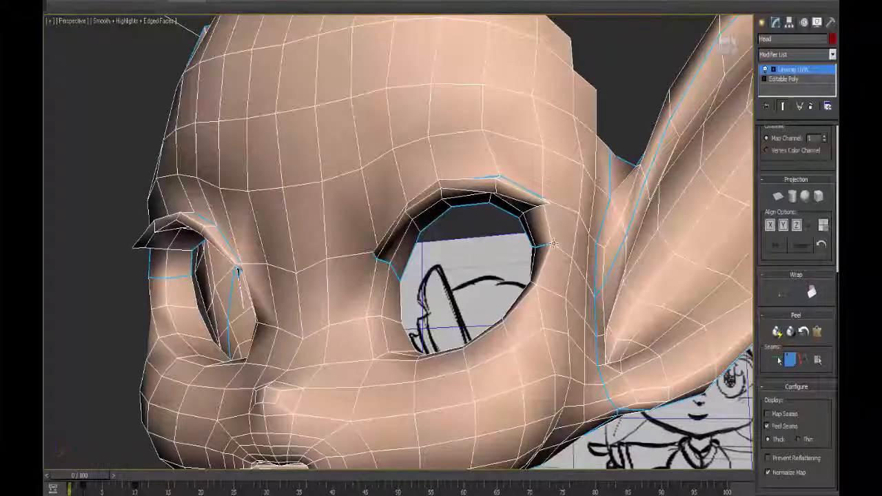
middle_click_drag(553, 244, 377, 226, "alt")
Mark a peel seam loop around the mouth opening and a vertical seam through the centre of the inner mouth.
mouse_move(408, 254)
middle_mouse_down("alt")
mouse_move(476, 248)
mouse_move(443, 180)
mouse_move(417, 268)
mouse_move(404, 271)
mouse_move(405, 332)
middle_mouse_up("alt")
scroll(443, 179, "up", 3)
scroll(442, 179, "down", 3)
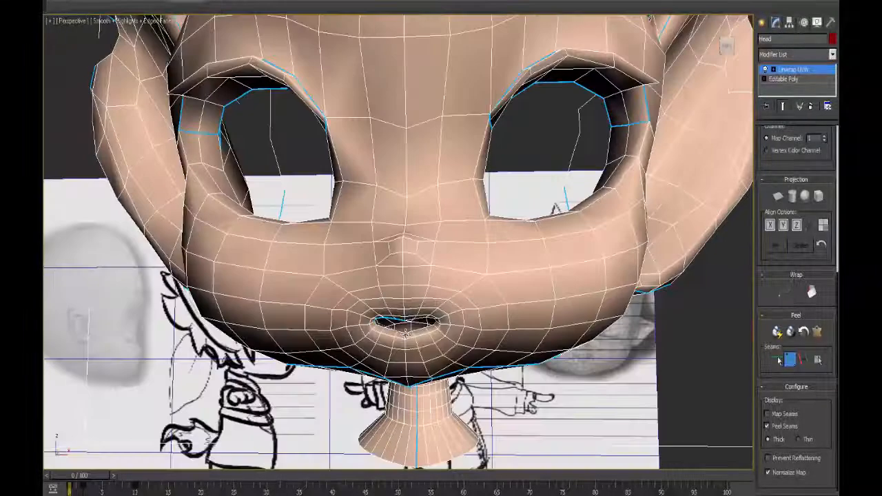
scroll(413, 321, "up", 10)
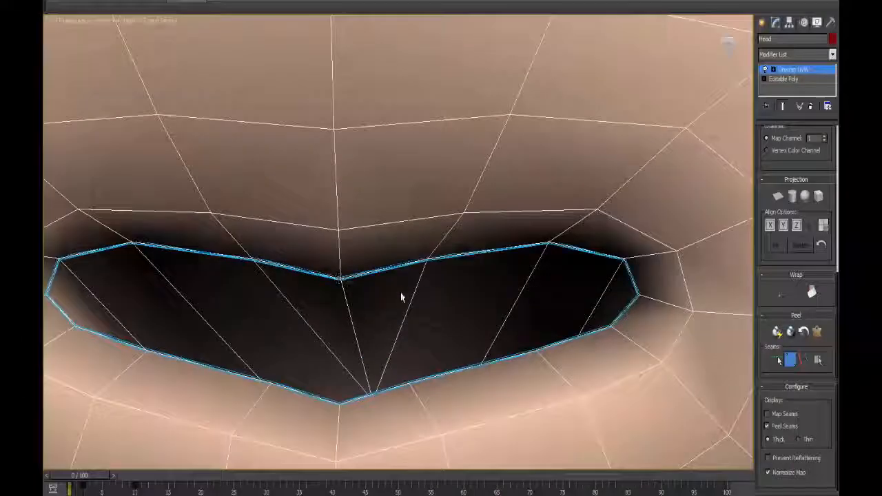
mouse_move(401, 292)
middle_mouse_down("alt")
mouse_move(414, 285)
mouse_move(388, 289)
mouse_move(401, 282)
middle_mouse_up("alt")
scroll(402, 282, "down", 3)
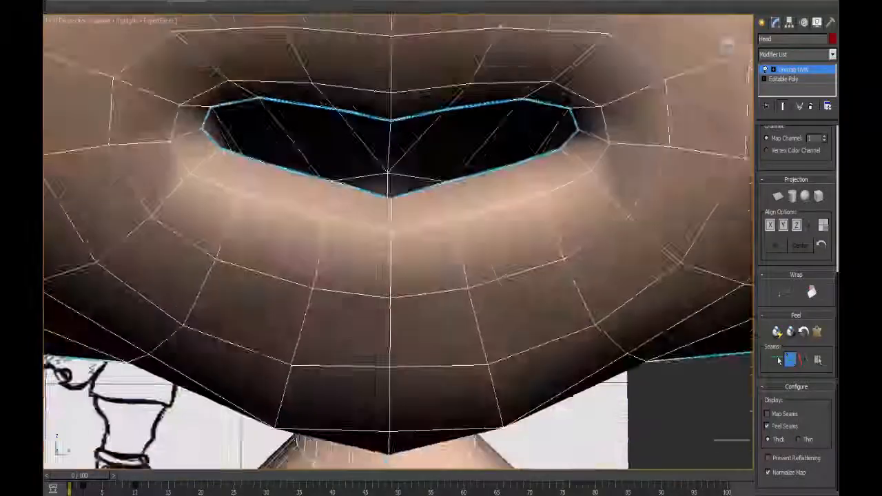
middle_click_drag(393, 232, 405, 384, "alt")
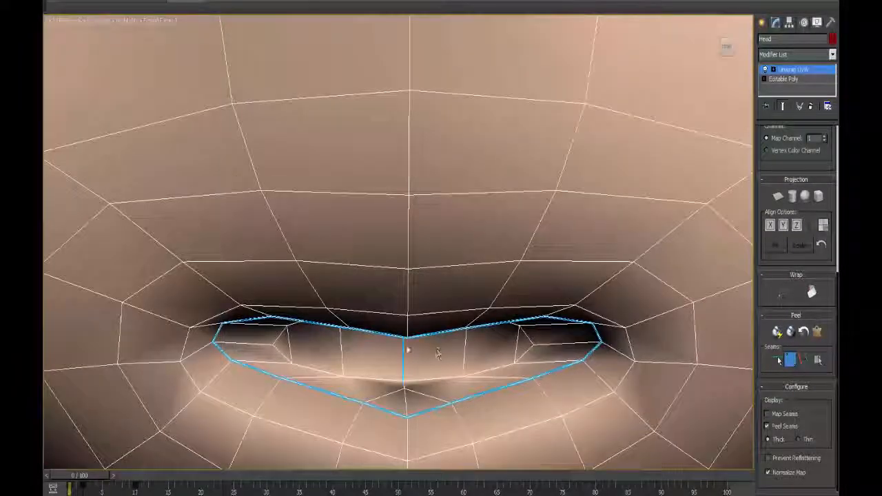
mouse_move(465, 342)
middle_mouse_down("alt")
mouse_move(451, 331)
mouse_move(555, 244)
mouse_move(564, 209)
mouse_move(595, 223)
mouse_move(420, 315)
mouse_move(437, 235)
mouse_move(438, 244)
middle_mouse_up("alt")
Select a forehead polygon on the head and expand the face selection to the surrounding peel seams.
scroll(451, 336, "down", 8)
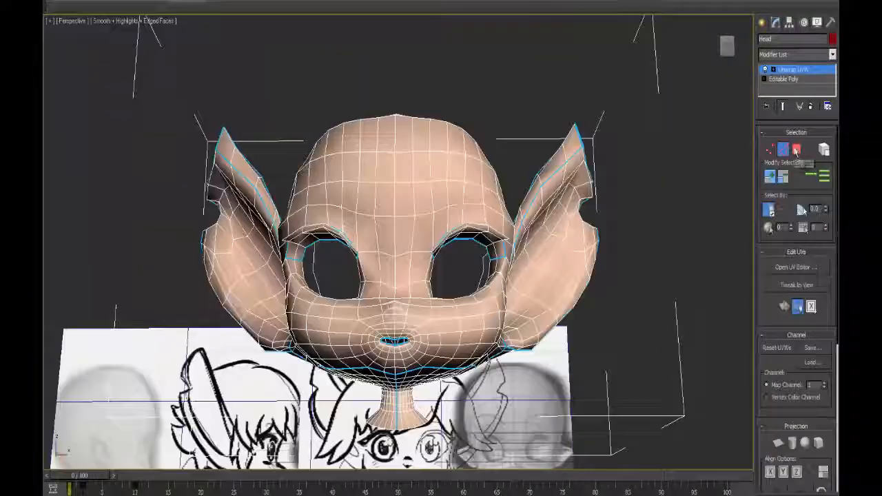
key("ctrl+a")
left_click(702, 180)
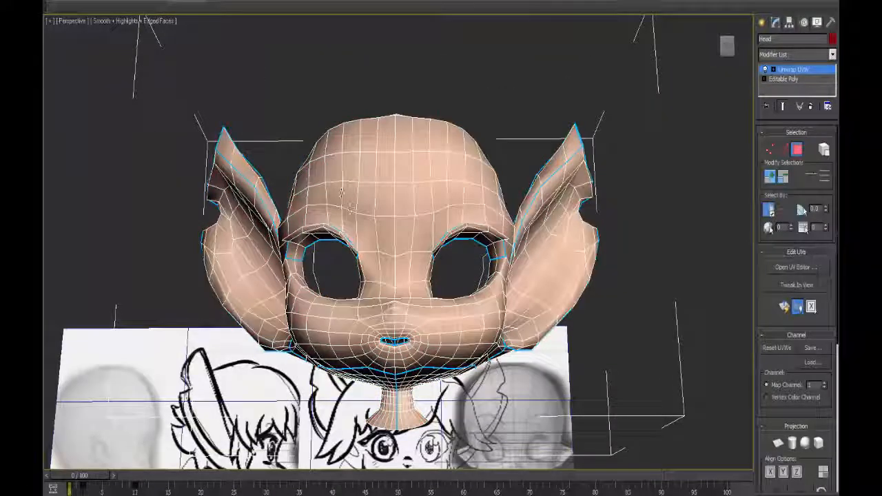
middle_click_drag(458, 215, 406, 186, "alt")
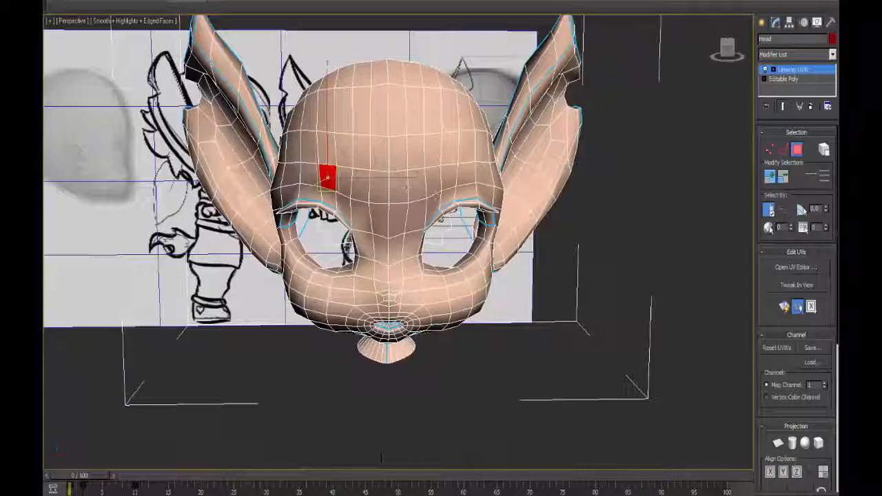
scroll(799, 400, "down", 5)
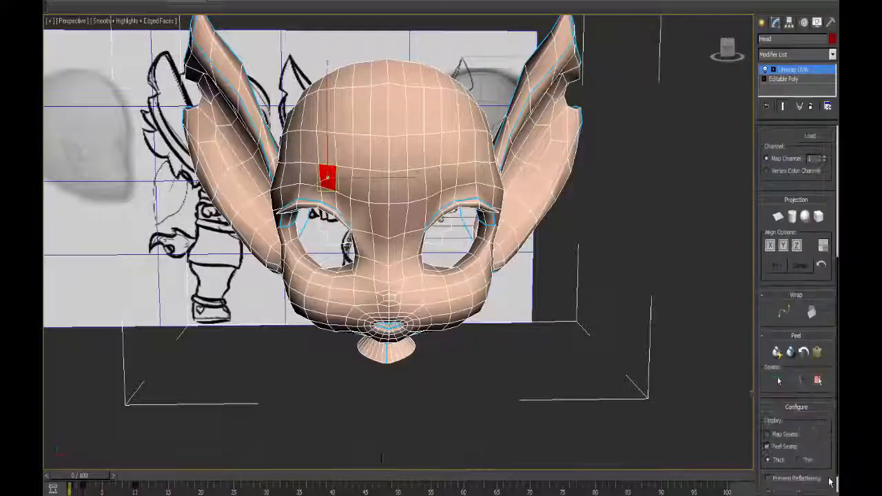
left_click(818, 360)
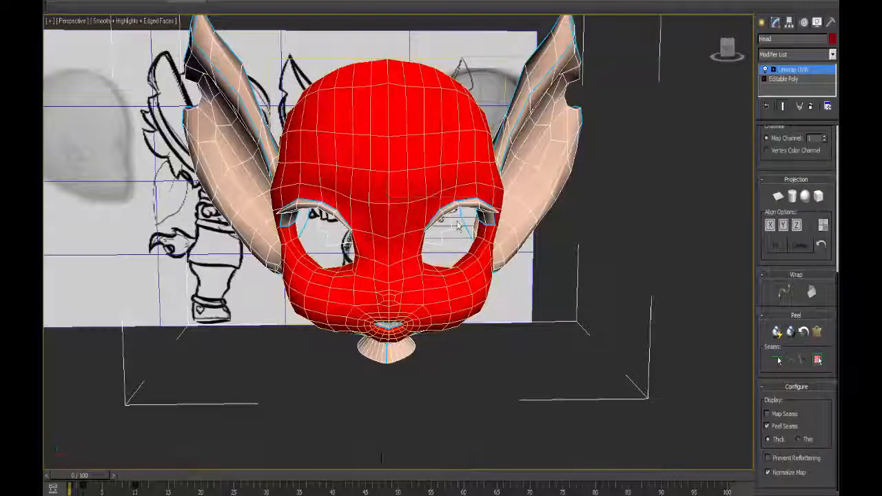
Pelt map the selected face region with an enlarged stretcher, run the pelt simulation and commit the result.
left_click(817, 331)
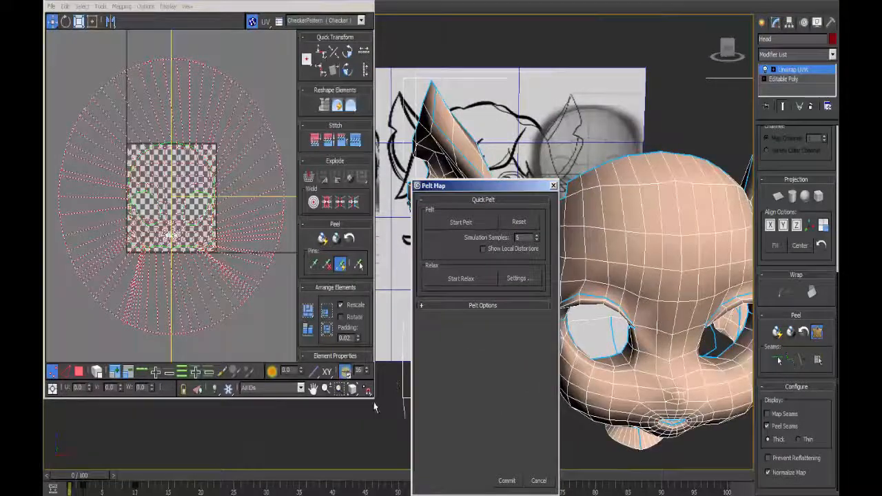
left_click_drag(374, 399, 458, 475)
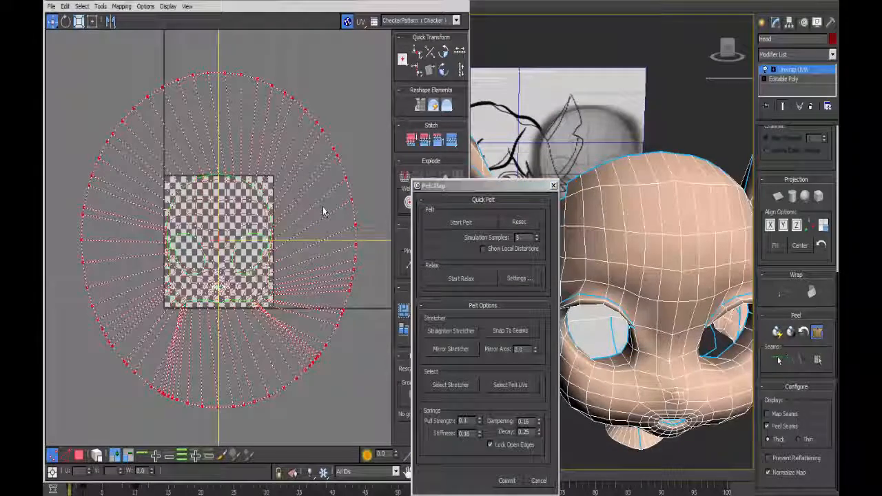
scroll(324, 211, "down", 3)
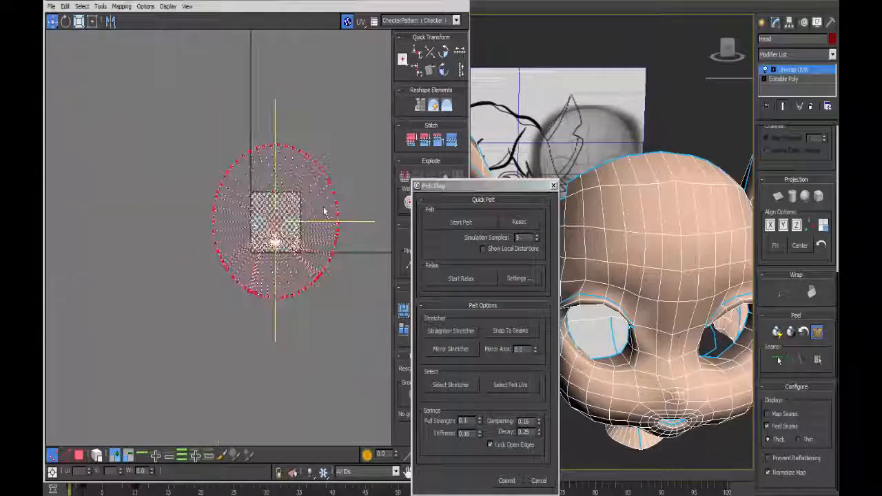
scroll(324, 211, "down", 2)
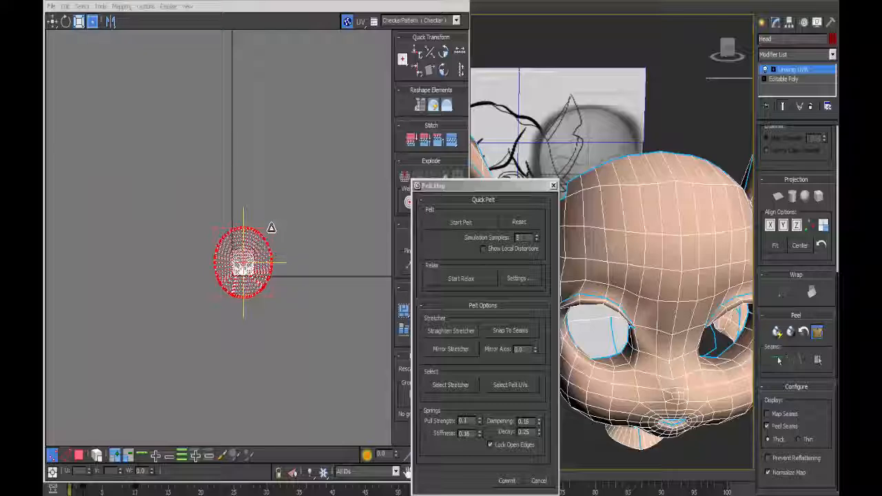
left_click_drag(271, 227, 492, 32)
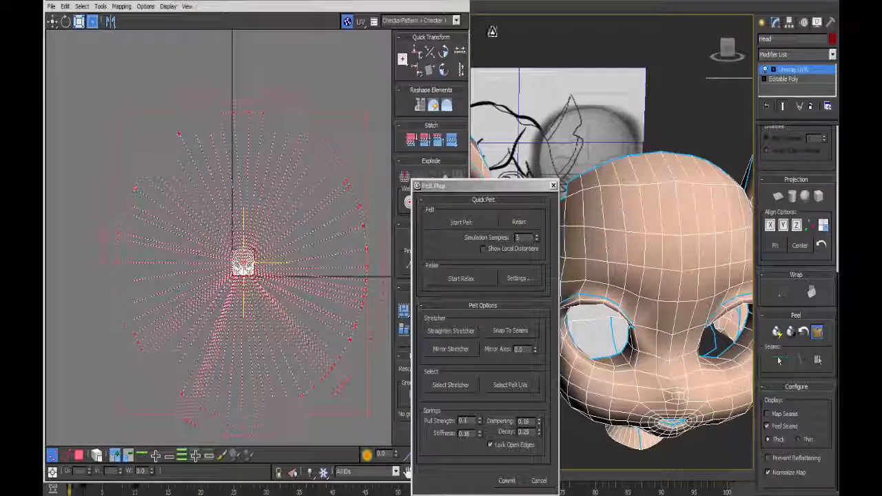
left_click(451, 224)
left_click(507, 480)
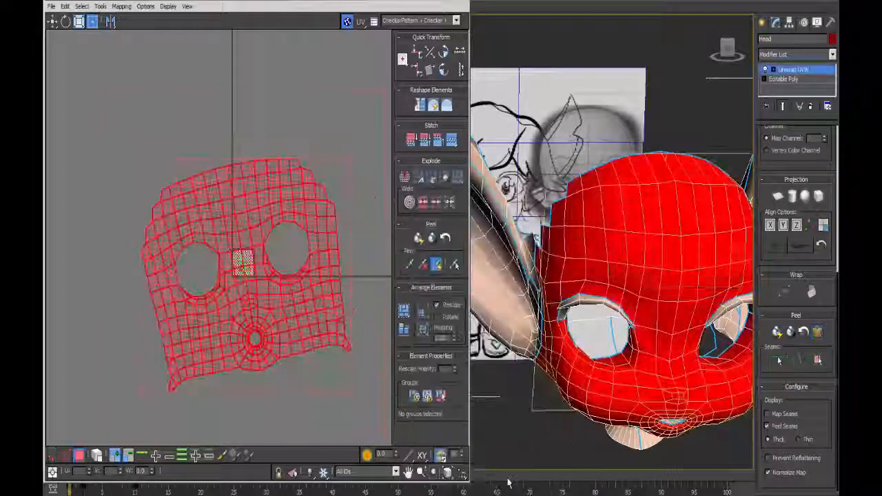
Show the checker pattern on the head, straighten the face's UV shell, scale it down and place it above the checkered UV tile.
left_click(435, 22)
left_click(414, 28)
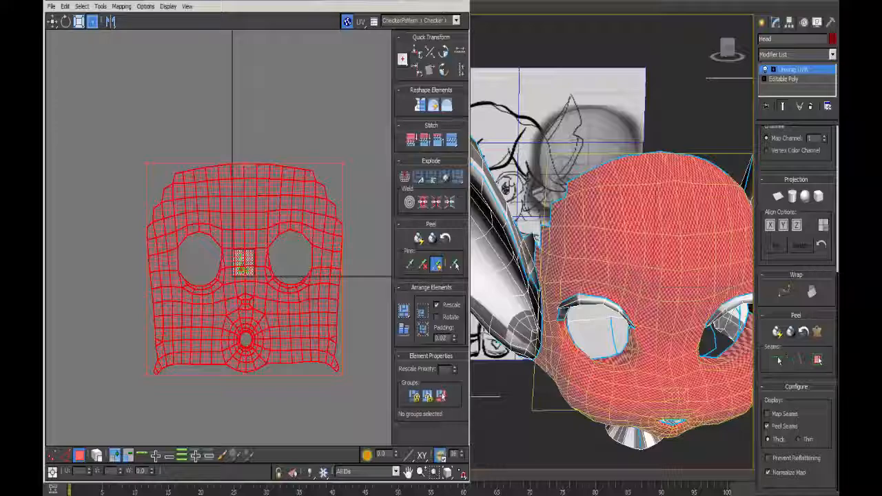
middle_click_drag(678, 240, 582, 197, "alt")
left_click_drag(343, 165, 202, 363, "ctrl+alt")
middle_click_drag(607, 295, 564, 269)
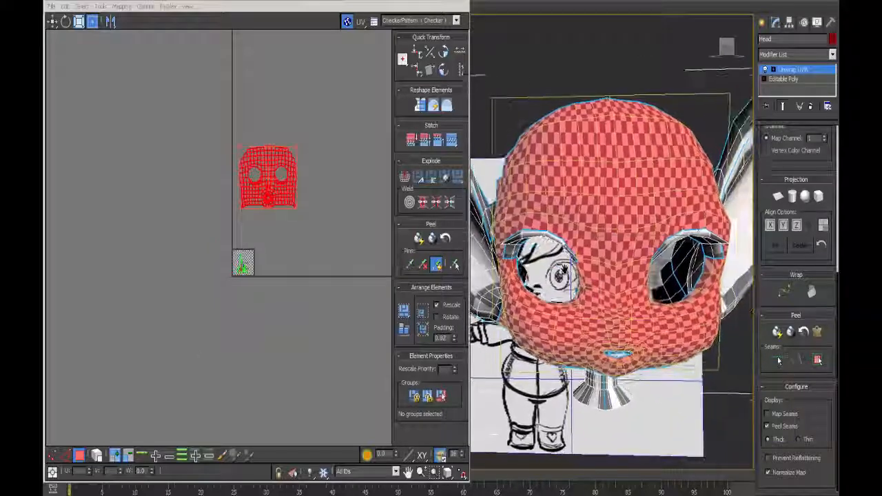
middle_click_drag(590, 297, 628, 339, "alt")
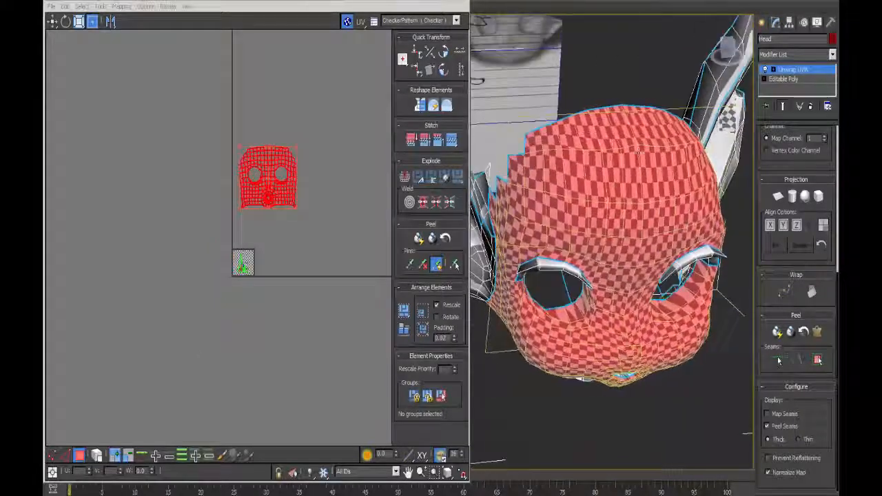
Relax the face's UV shell with Relax By Face Angles until the checker pattern evens out across the head.
left_click(101, 7)
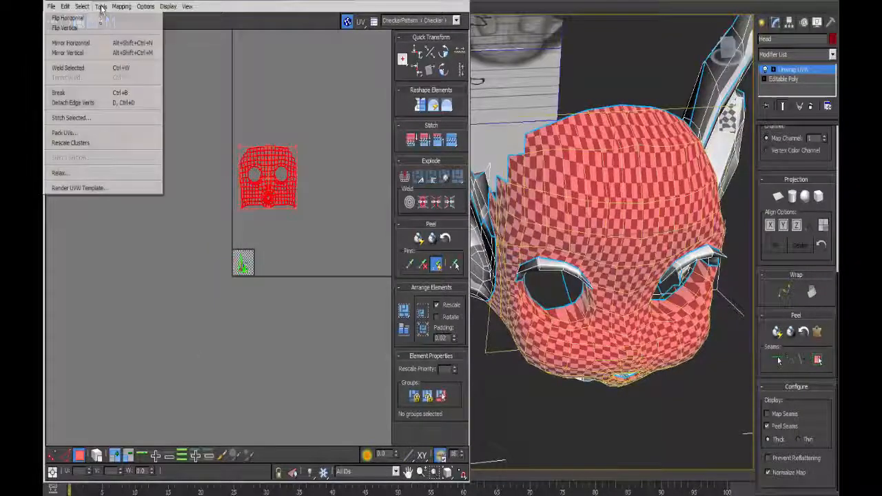
left_click(103, 172)
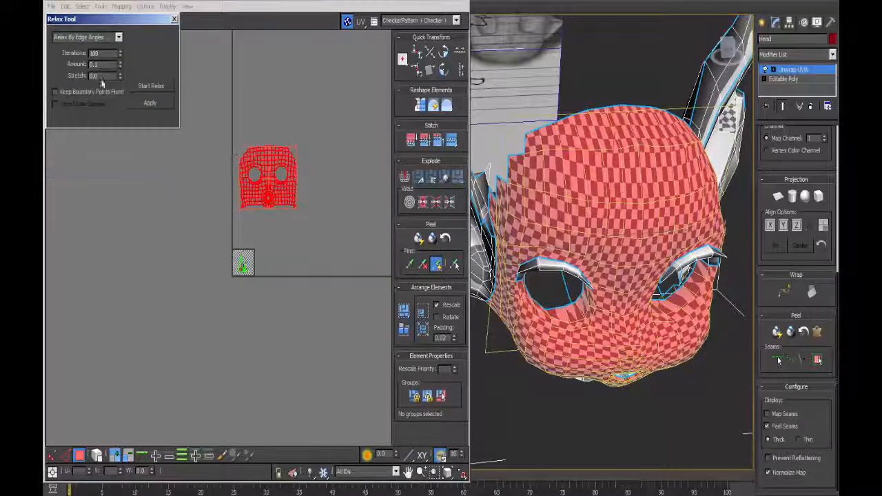
left_click(119, 37)
left_click(91, 55)
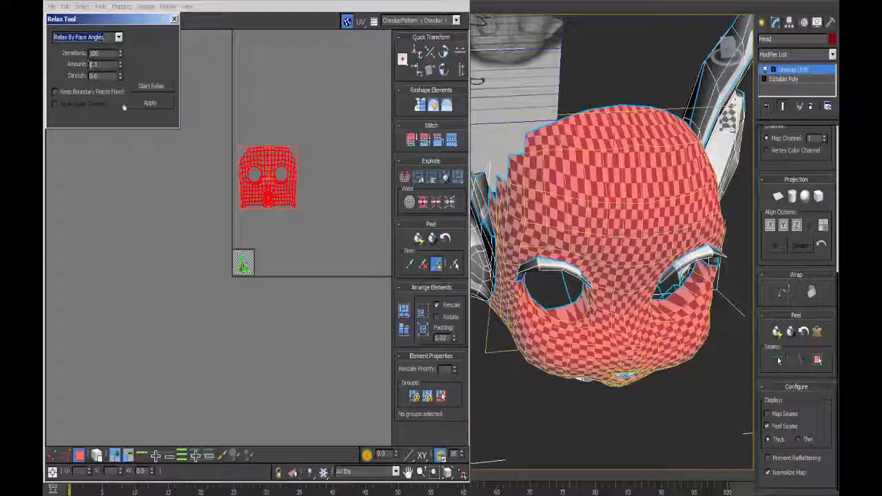
left_click(152, 86)
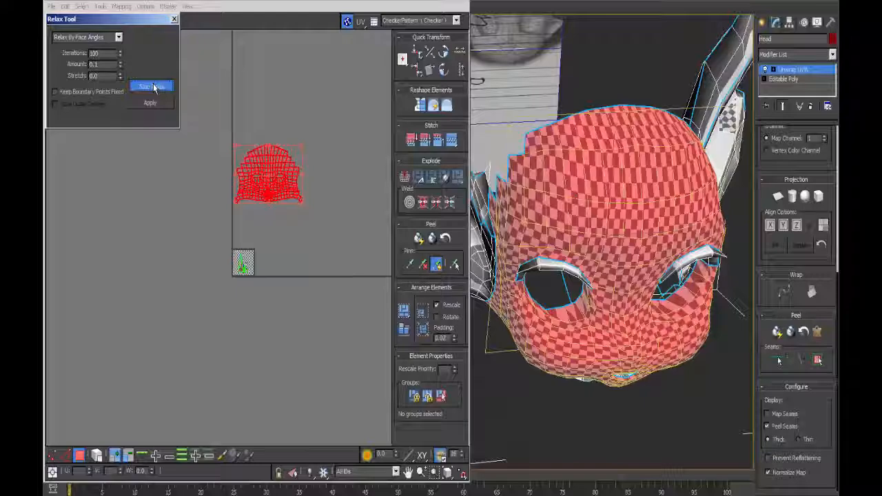
scroll(236, 198, "up", 5)
left_click(150, 86)
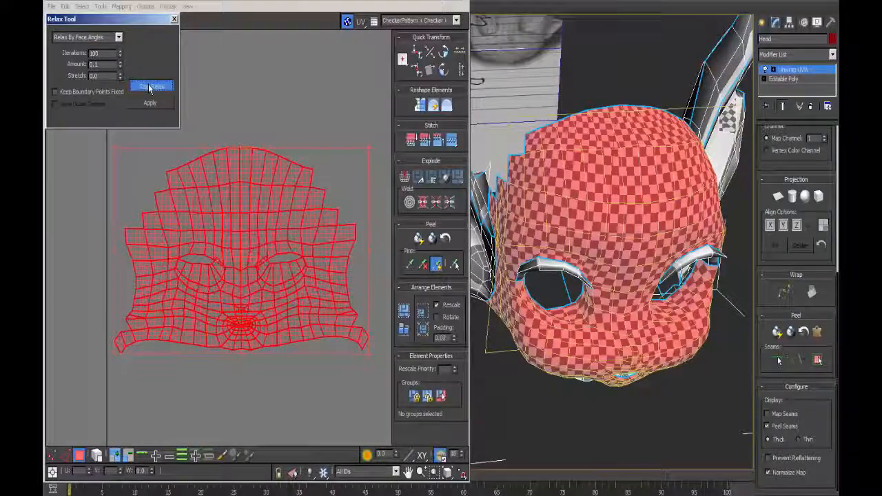
left_click(149, 88)
scroll(282, 271, "up", 5)
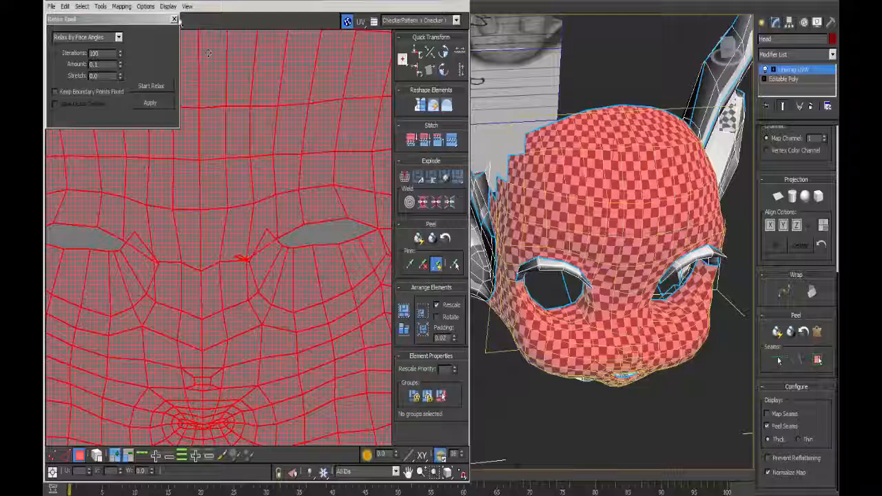
Select the overlapped faces in the face's relaxed UV shell.
left_click(146, 7)
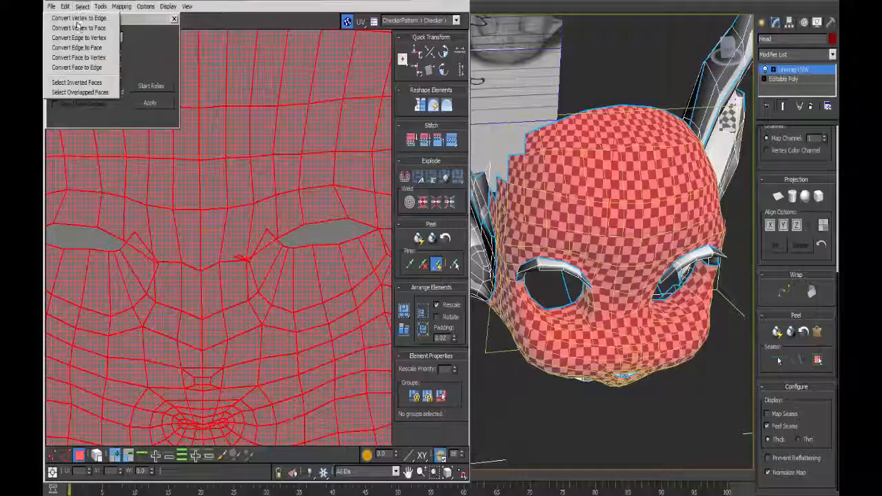
left_click(79, 91)
scroll(248, 224, "down", 6)
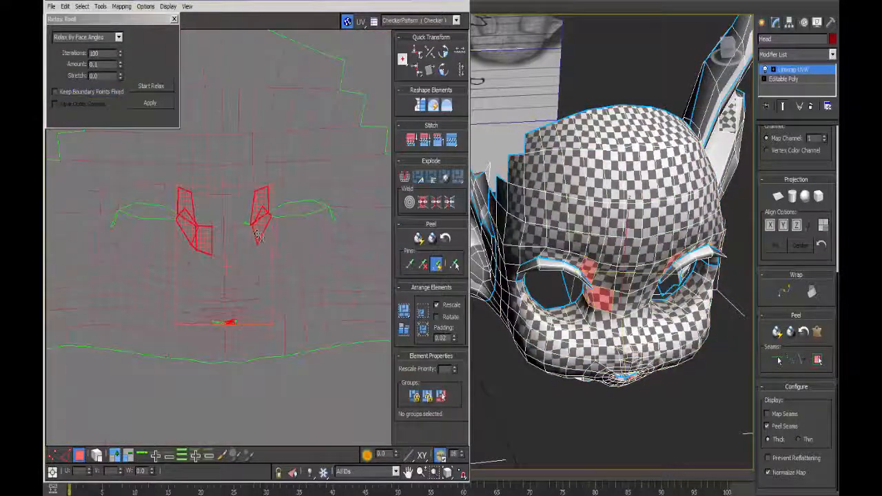
Move the UV vertices at the inner corner of the face shell's right-hand eye opening to untangle the overlap.
left_click(53, 457)
scroll(262, 217, "up", 5)
left_click(52, 23)
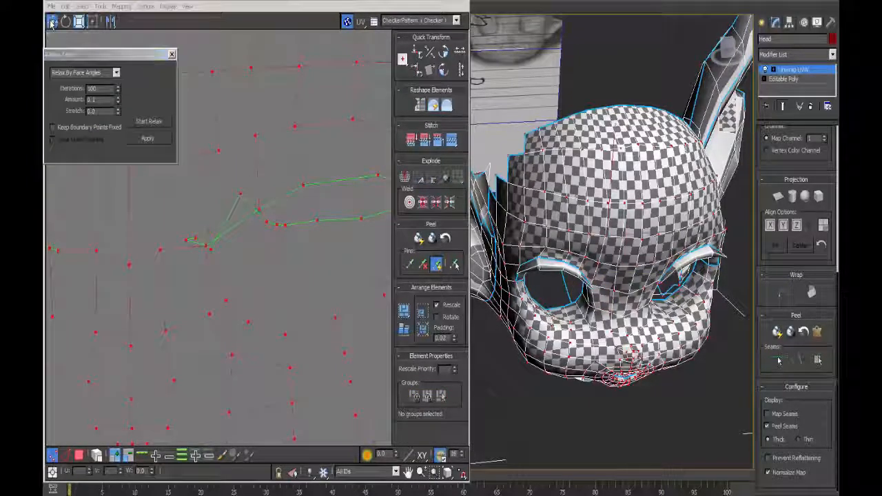
left_click(292, 210)
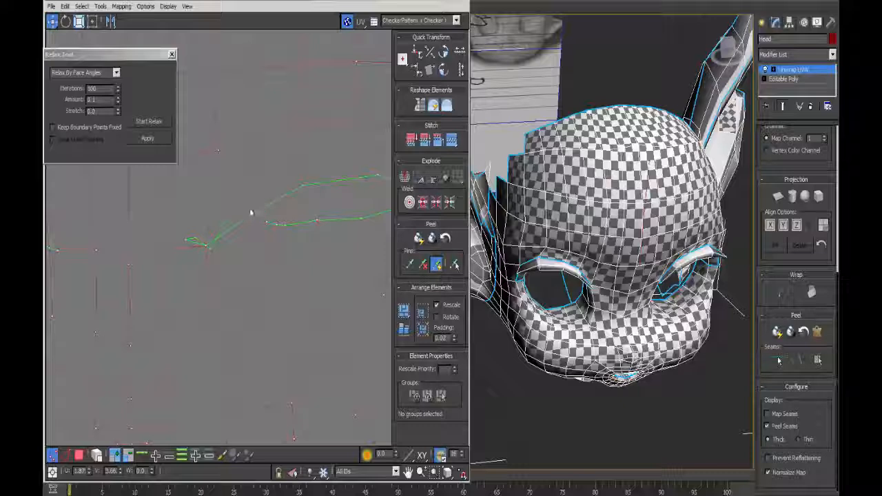
left_click_drag(251, 213, 205, 229)
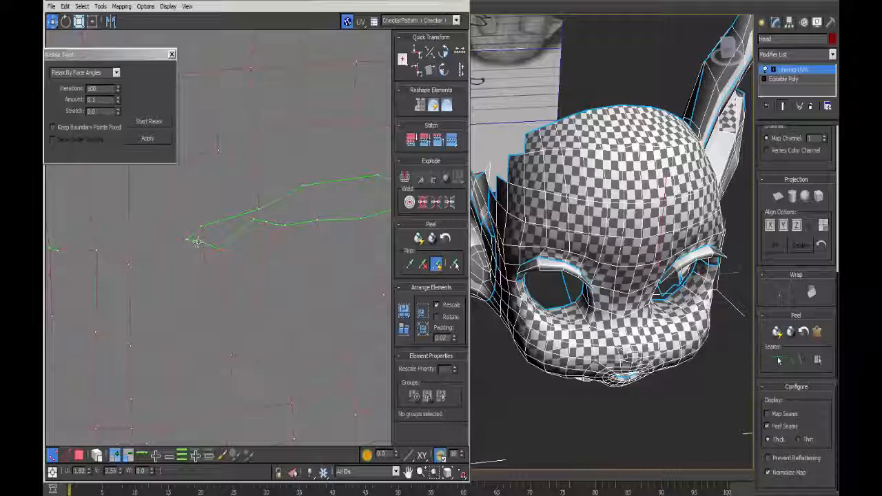
left_click_drag(198, 241, 200, 227)
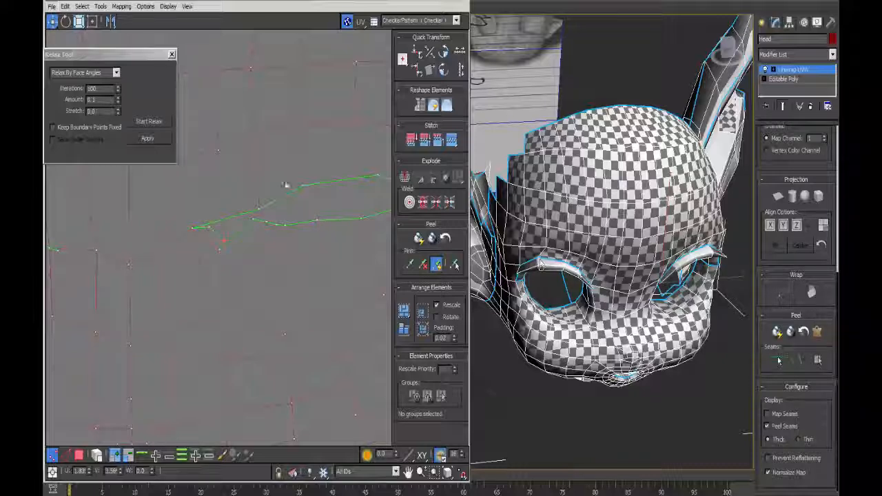
Move the UV vertices at the left-hand eye opening's inner corner so its edges no longer cross.
middle_click_drag(226, 235, 297, 233)
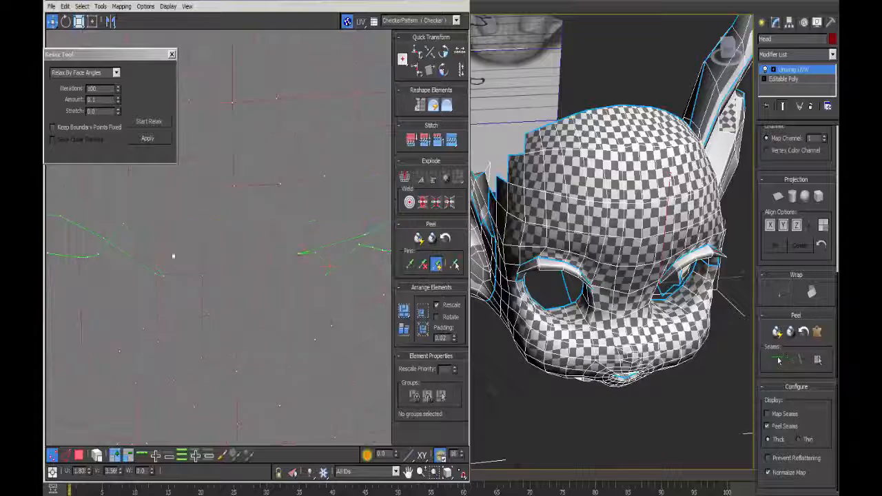
mouse_move(173, 256)
middle_mouse_down()
mouse_move(228, 272)
mouse_move(241, 226)
mouse_move(248, 247)
middle_mouse_up()
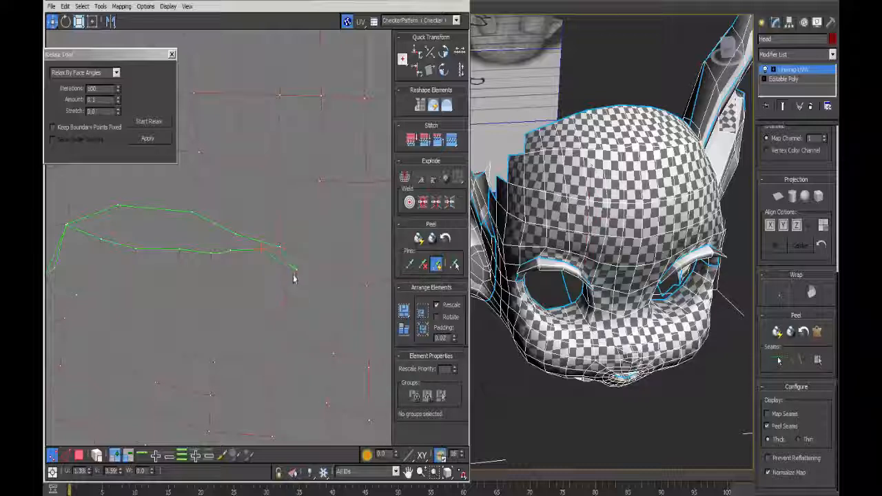
left_click(292, 253)
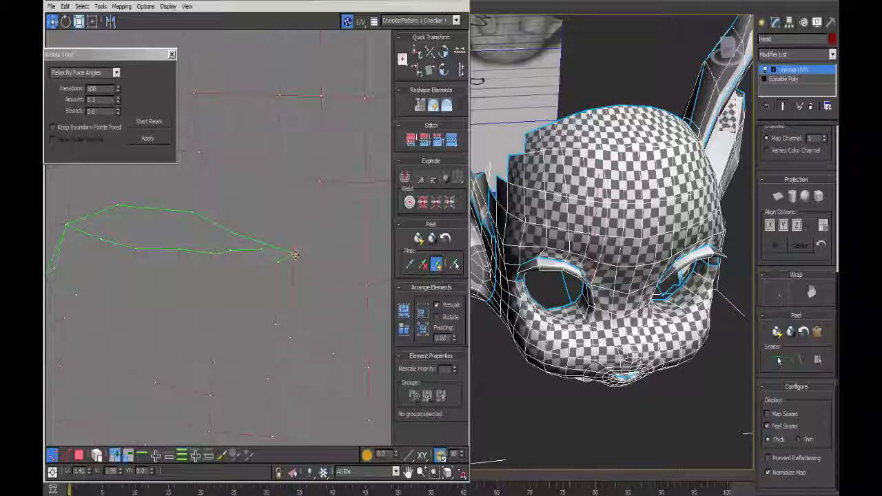
Recheck the face shell by selecting its overlapped faces again.
scroll(266, 275, "down", 8)
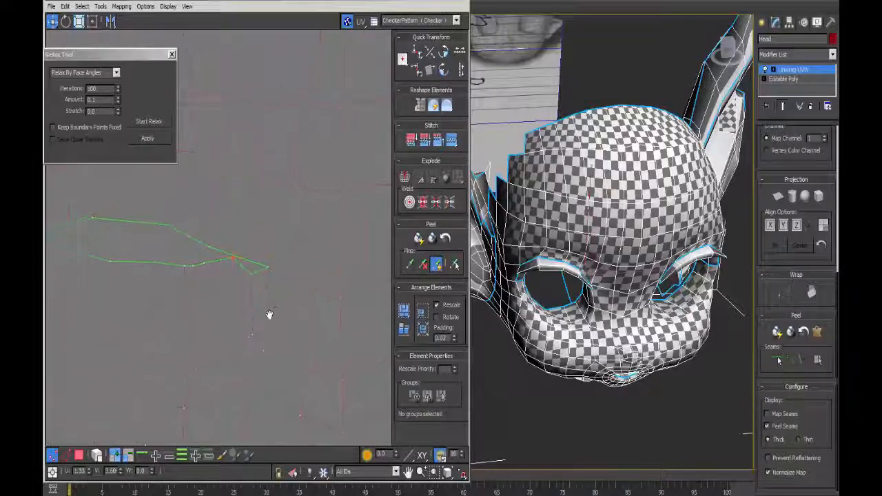
scroll(266, 274, "up", 4)
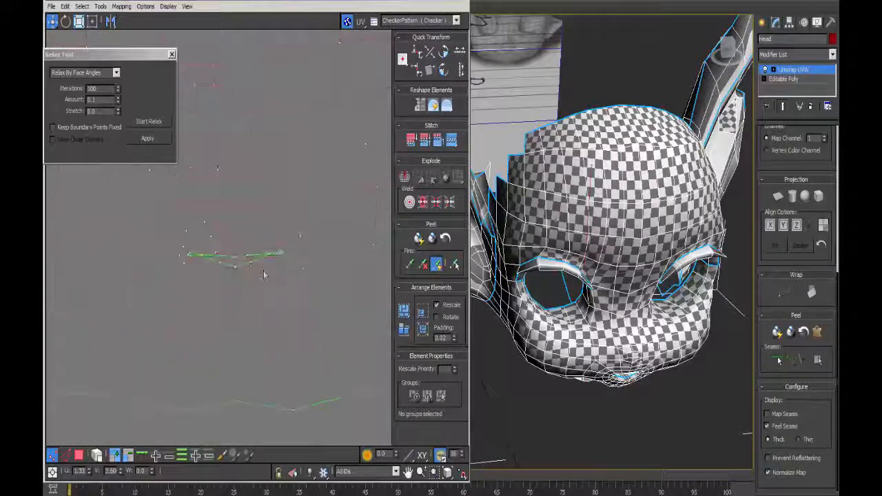
left_click(82, 7)
left_click(150, 215)
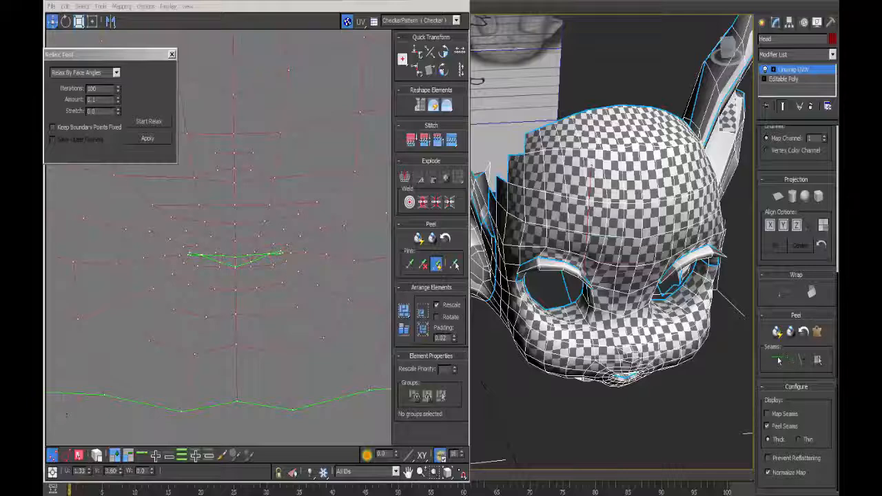
left_click(79, 454)
left_click(82, 7)
left_click(80, 91)
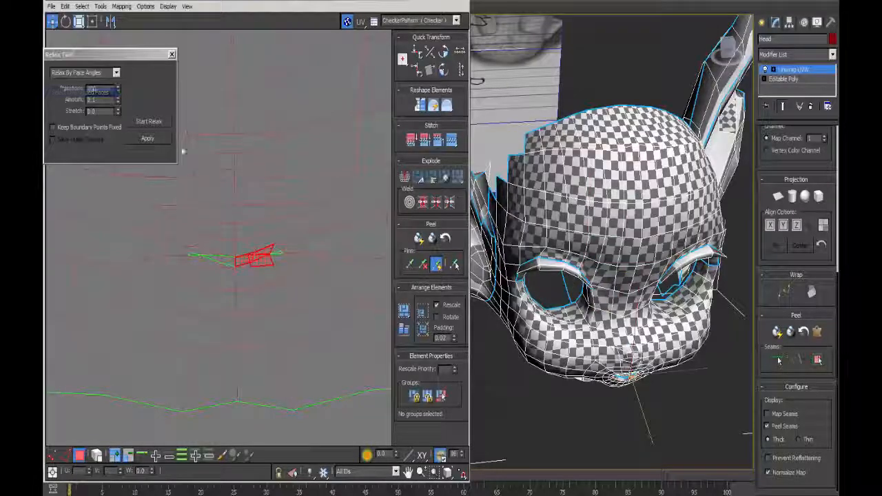
Move the UV vertices along the upper and lower edges of the mouth opening to form a narrow, uncrossed slit.
scroll(291, 246, "up", 3)
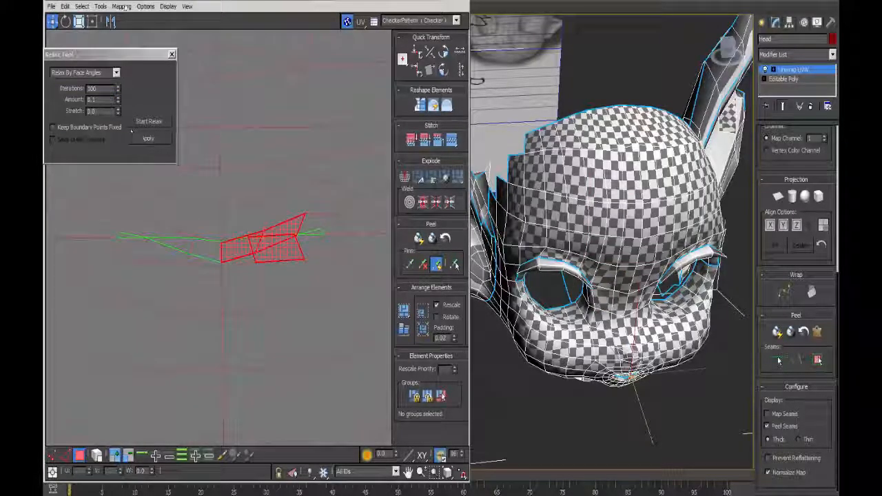
left_click(101, 6)
left_click(53, 455)
scroll(260, 257, "up", 5)
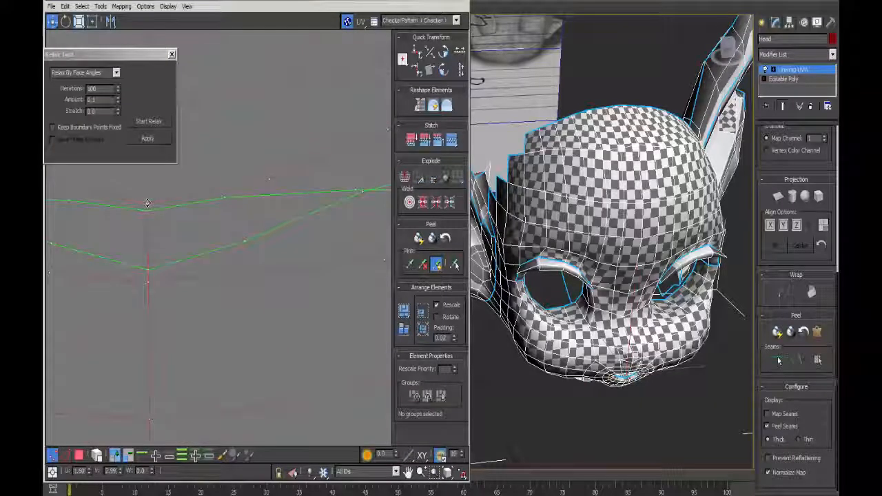
scroll(147, 204, "down", 4)
middle_click_drag(147, 204, 194, 284)
left_click_drag(158, 283, 157, 296)
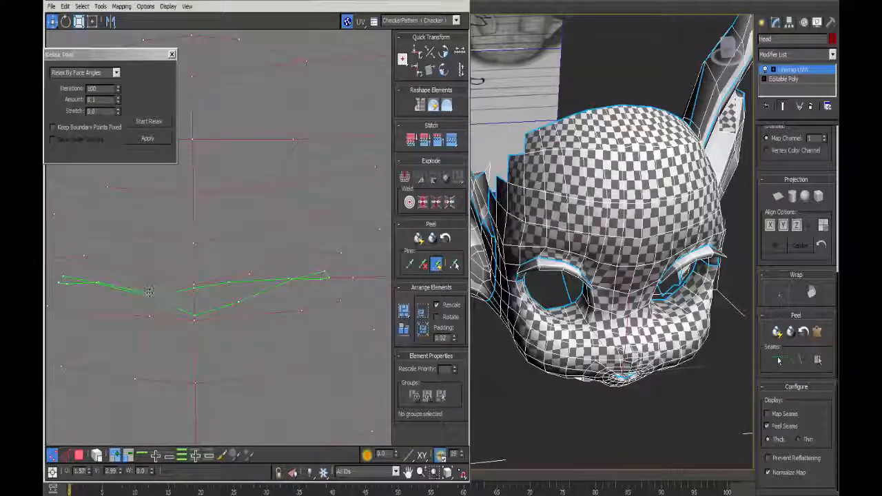
left_click_drag(148, 292, 99, 290)
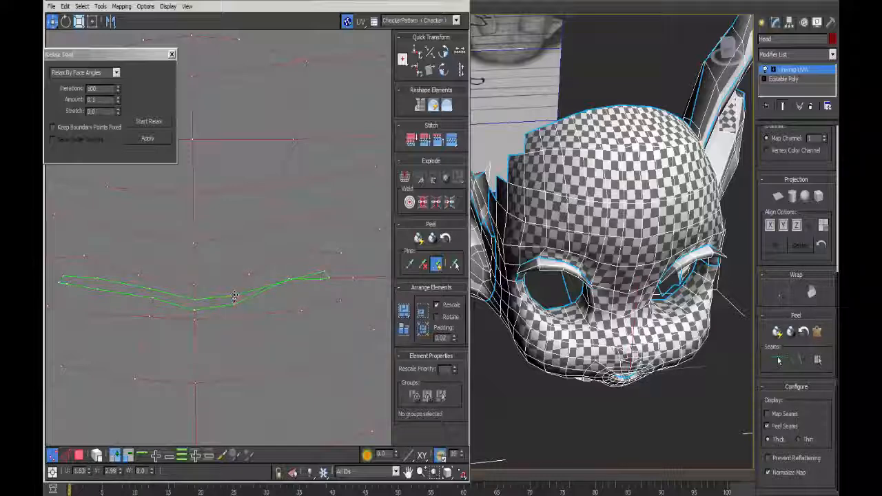
scroll(254, 290, "down", 3)
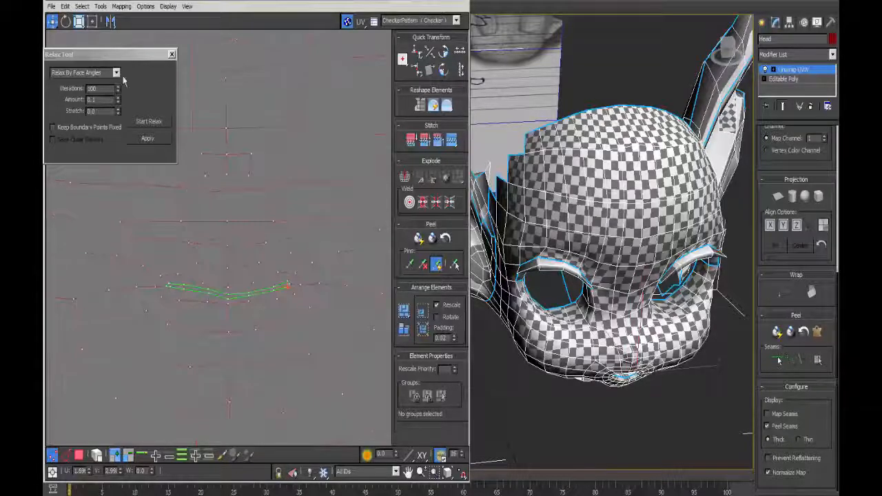
Run the overlapped-face selection once more to check the face shell after reshaping the mouth opening.
left_click(79, 455)
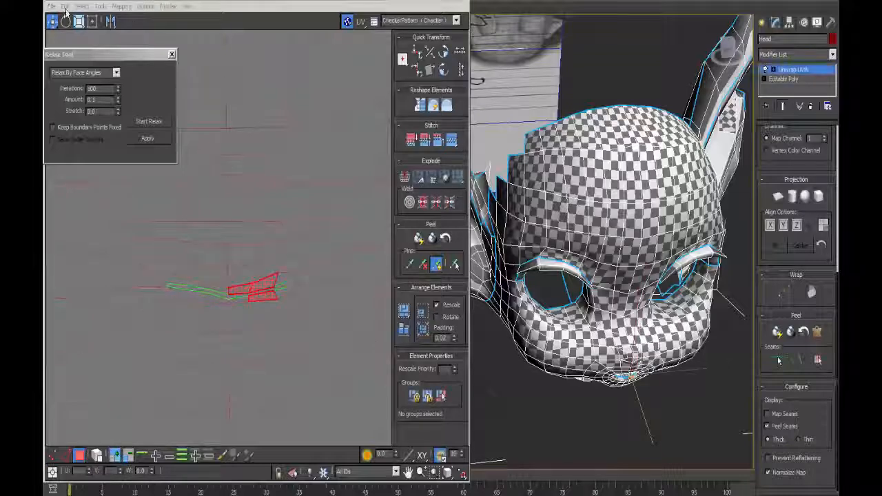
left_click(82, 7)
left_click(81, 92)
scroll(272, 231, "down", 6)
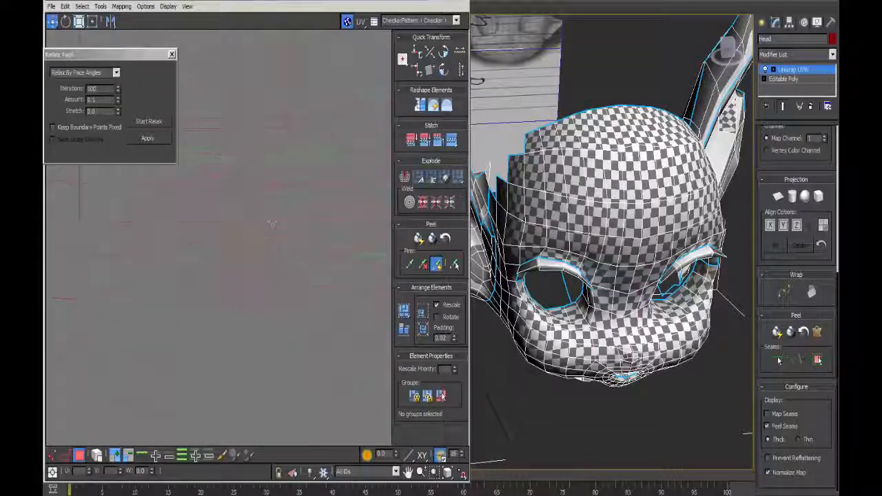
middle_click_drag(277, 236, 256, 292)
Pelt map the upper eyelid faces of the character's right eye, commit the result and relax them by face angles.
mouse_move(565, 290)
middle_mouse_down("alt")
mouse_move(578, 315)
mouse_move(631, 303)
mouse_move(666, 354)
mouse_move(648, 277)
mouse_move(592, 257)
mouse_move(578, 288)
mouse_move(557, 275)
middle_mouse_up("alt")
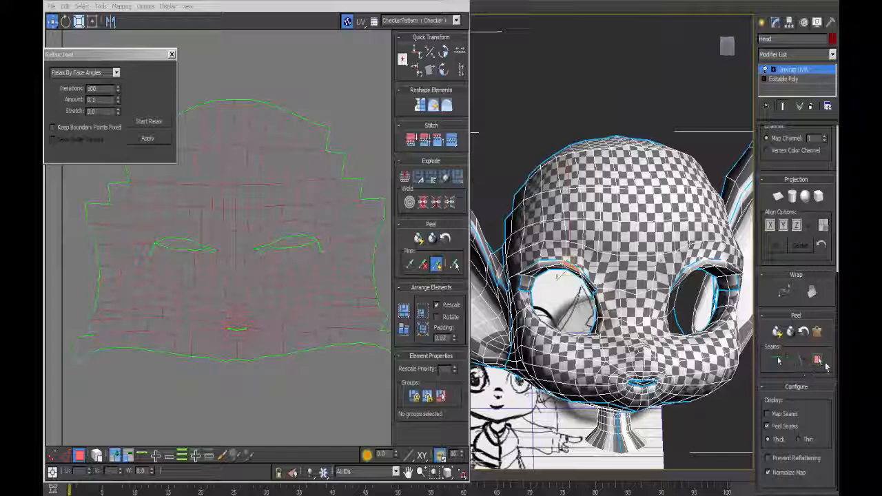
left_click(817, 331)
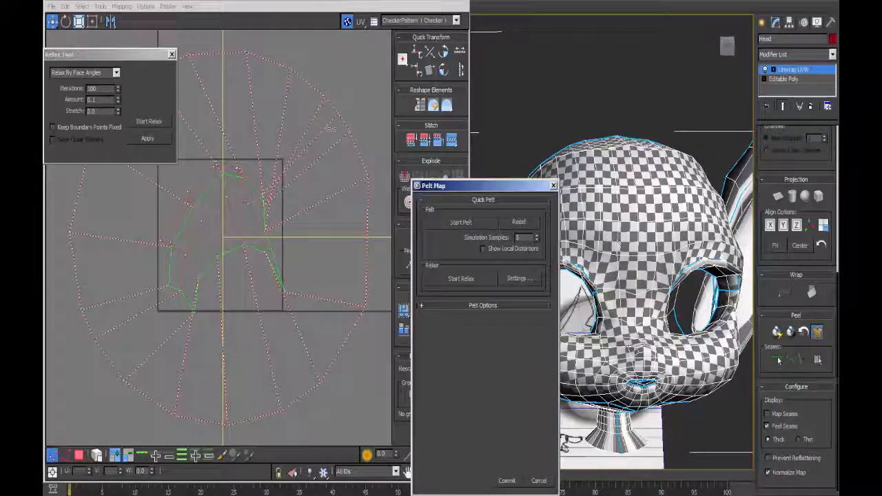
left_click(460, 222)
left_click(507, 481)
left_click(154, 123)
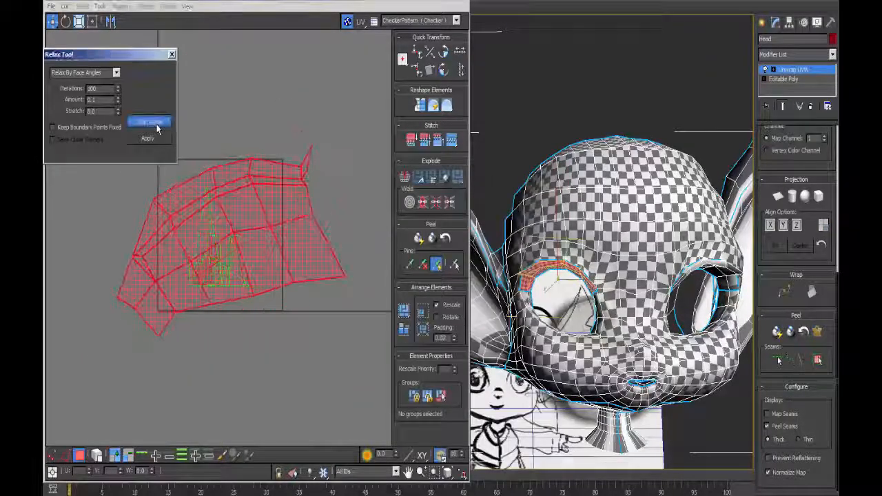
left_click(158, 126)
Scale down the eyelid's UV shell and move it near the matching eye opening in the face shell.
left_click(92, 21)
left_click_drag(319, 268, 292, 187)
left_click_drag(97, 339, 164, 378, "ctrl")
scroll(205, 353, "down", 5)
scroll(249, 147, "up", 4)
left_click_drag(207, 320, 258, 141)
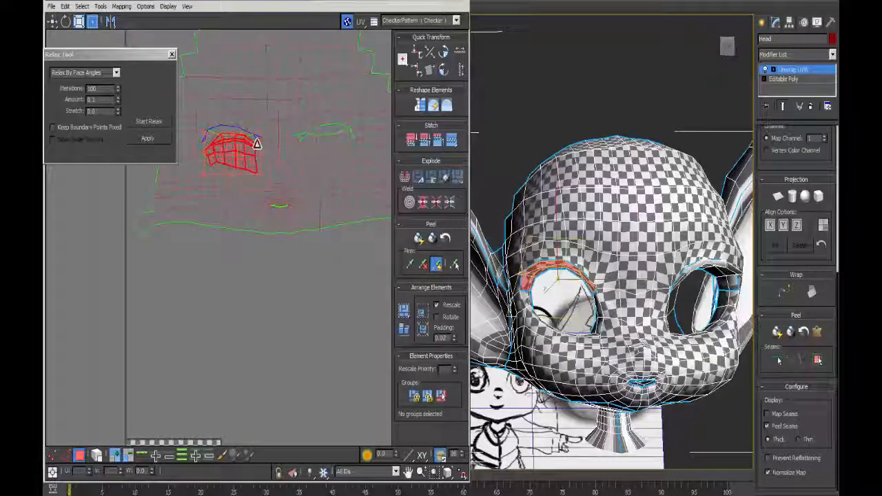
Compare the eyelid's checker size with the head and place its UV shell outside the face shell's stepped upper edge.
scroll(560, 276, "up", 5)
middle_click_drag(560, 276, 585, 330, "alt")
middle_click_drag(276, 155, 293, 316)
left_click_drag(263, 316, 297, 170)
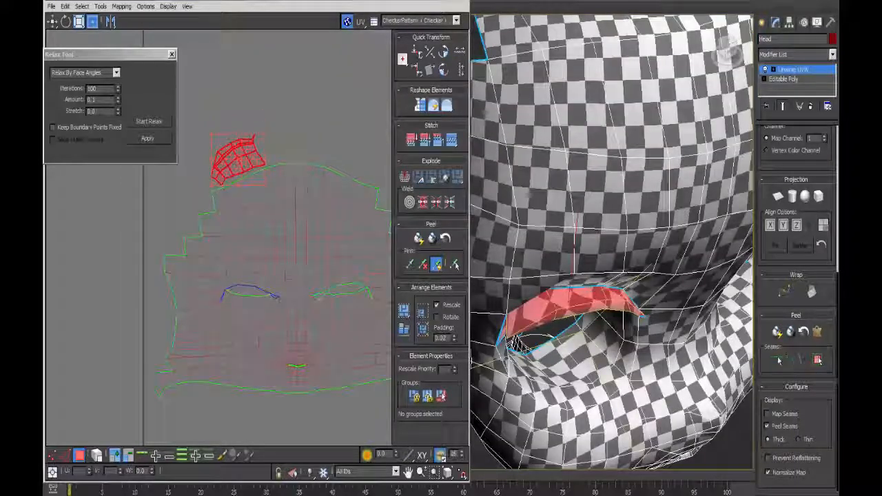
left_click_drag(239, 163, 197, 210)
middle_click_drag(207, 210, 164, 183)
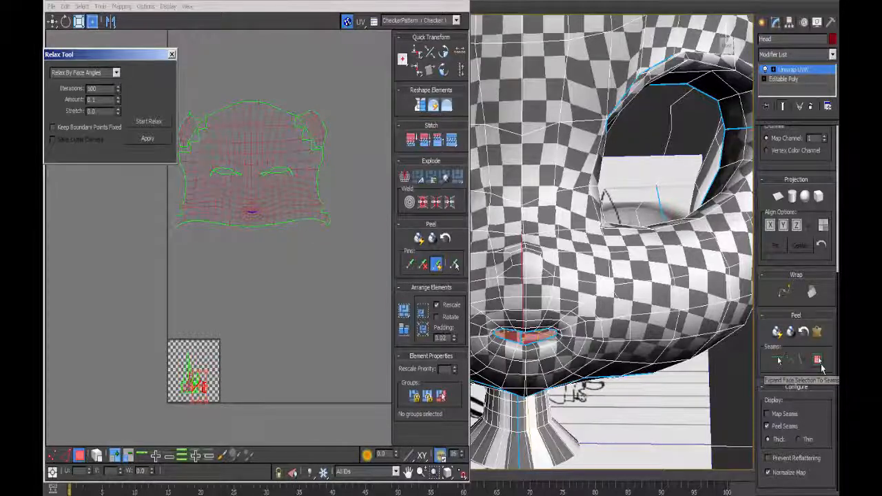
Pelt map the faces inside the mouth opening and inspect the inner mouth up close on the model.
left_click(816, 331)
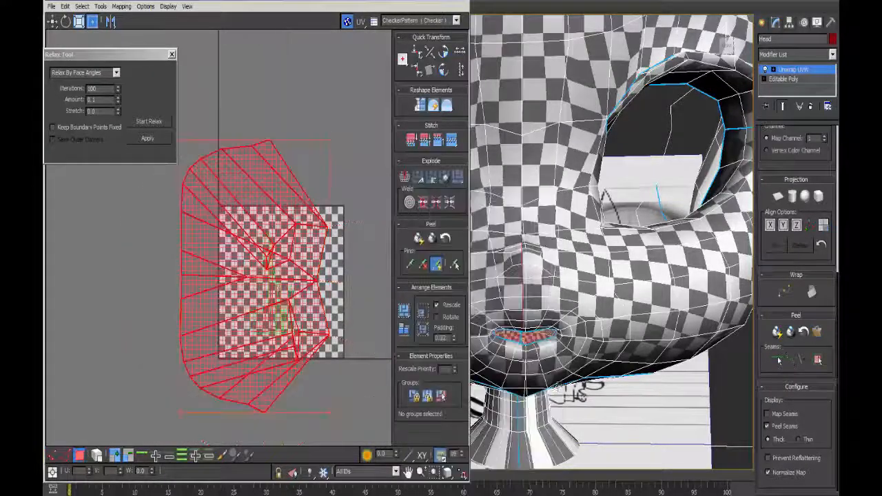
middle_click_drag(548, 444, 561, 355)
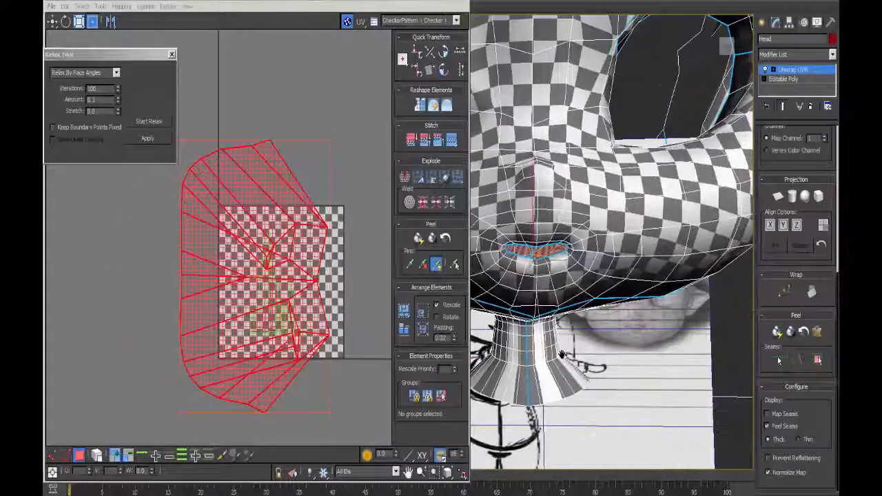
scroll(555, 346, "up", 10)
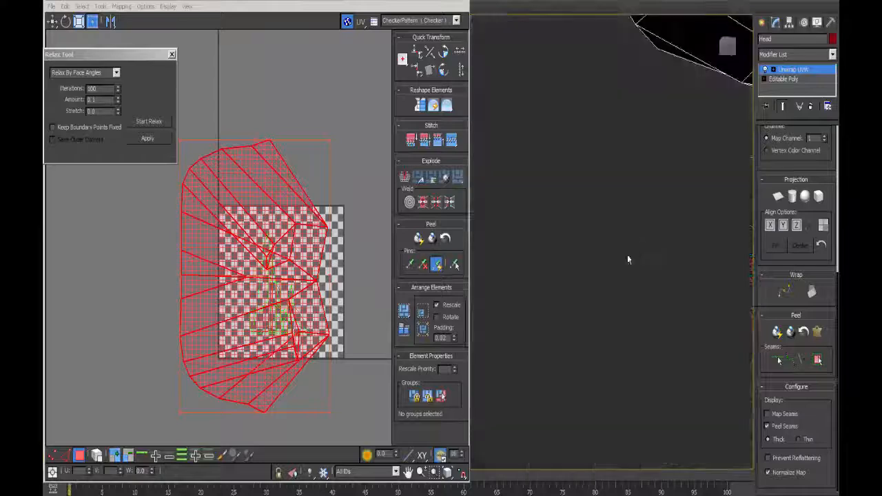
scroll(562, 312, "down", 4)
middle_click_drag(549, 306, 565, 269, "alt")
Expand the face selection inside the mouth to its seams, pelt map it again and commit the result.
left_click(598, 83)
left_click(818, 359)
left_click(817, 331)
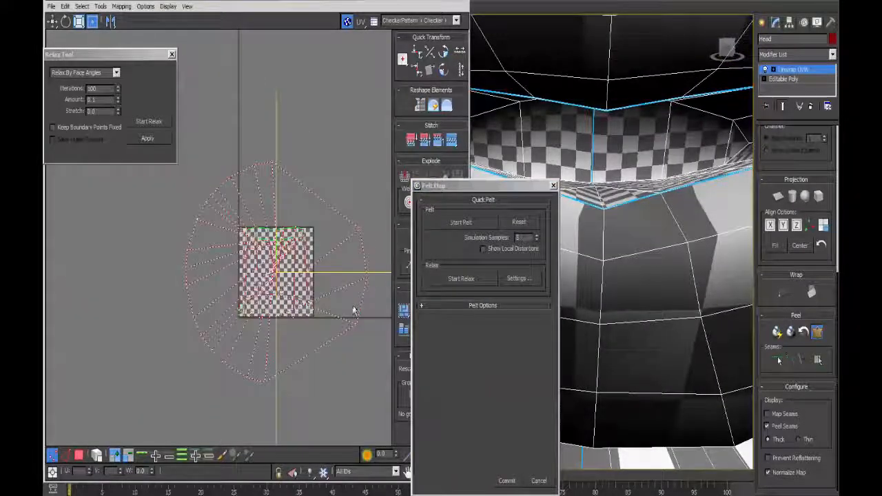
left_click(461, 222)
left_click(507, 480)
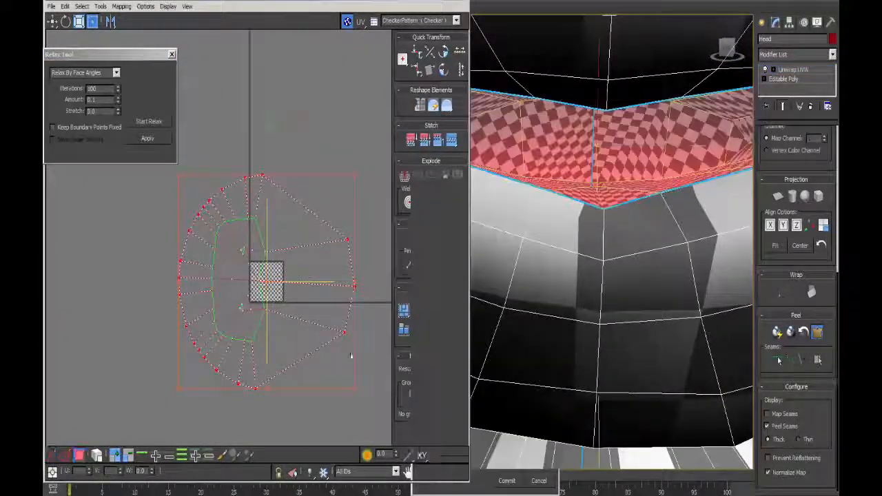
Try relaxing the inner-mouth shell with Relax By Face Angles, then undo it.
left_click(149, 122)
left_click(150, 123)
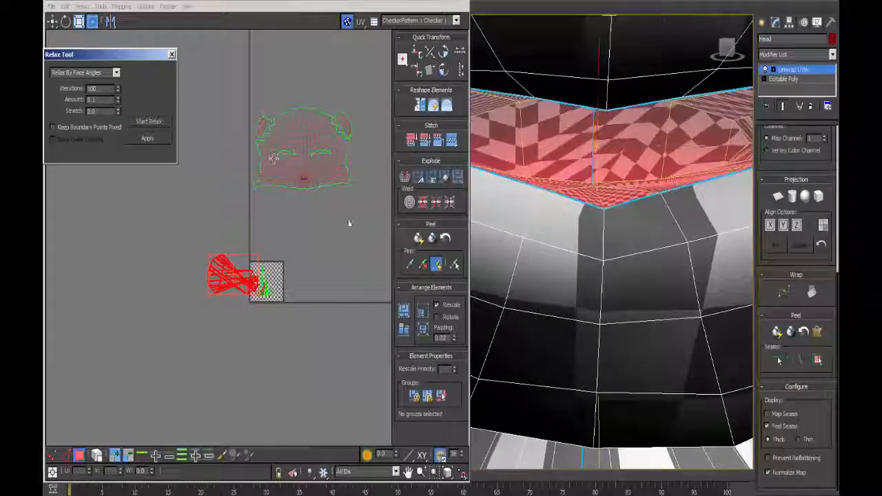
left_click(285, 288)
scroll(236, 290, "up", 5)
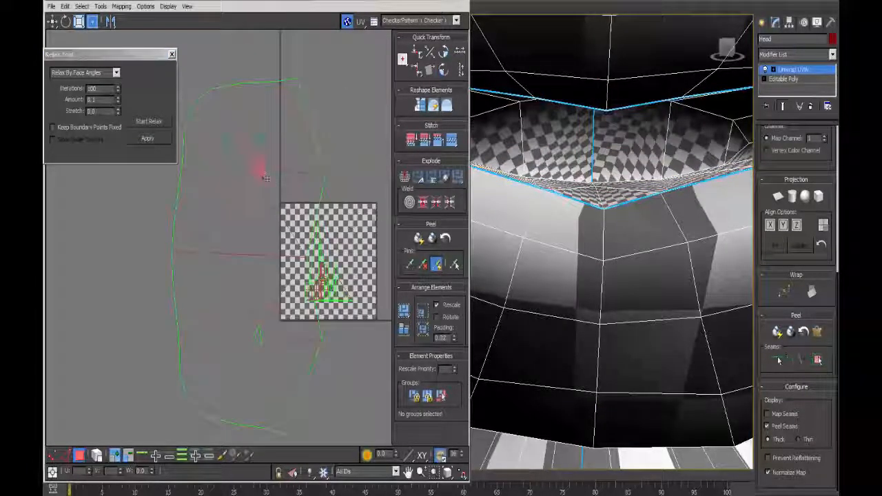
Try relaxing the inner-mouth shell by face angles with boundary points kept fixed.
left_click(266, 179)
middle_click_drag(497, 238, 635, 239, "alt")
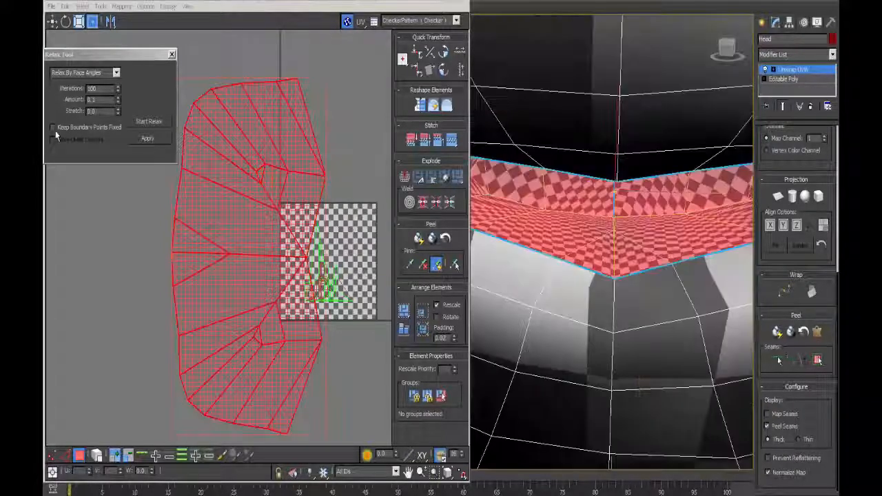
left_click(53, 128)
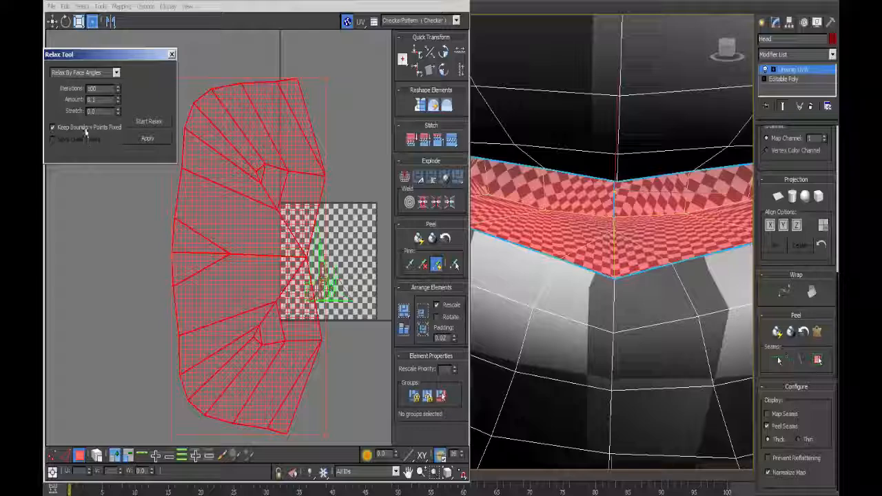
left_click(149, 122)
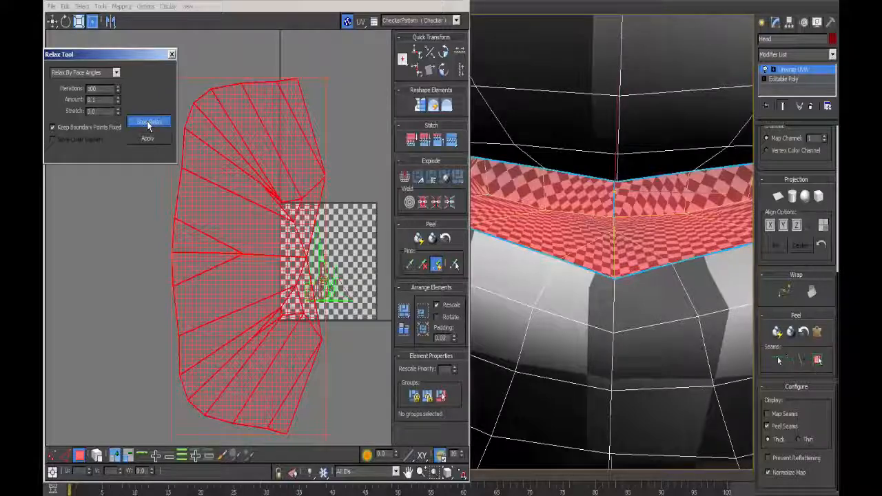
left_click(149, 124)
Try relaxing the inner-mouth shell by edge angles with boundary points kept fixed.
left_click(116, 73)
left_click(104, 89)
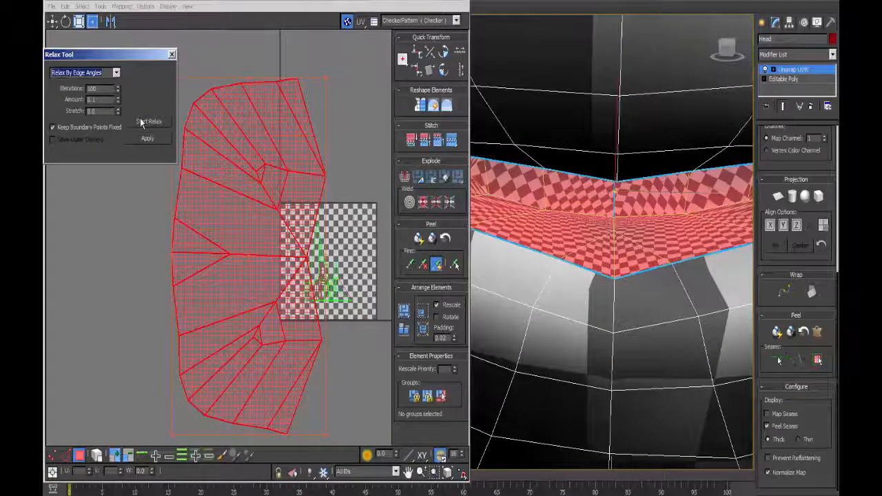
left_click(141, 123)
left_click(295, 132)
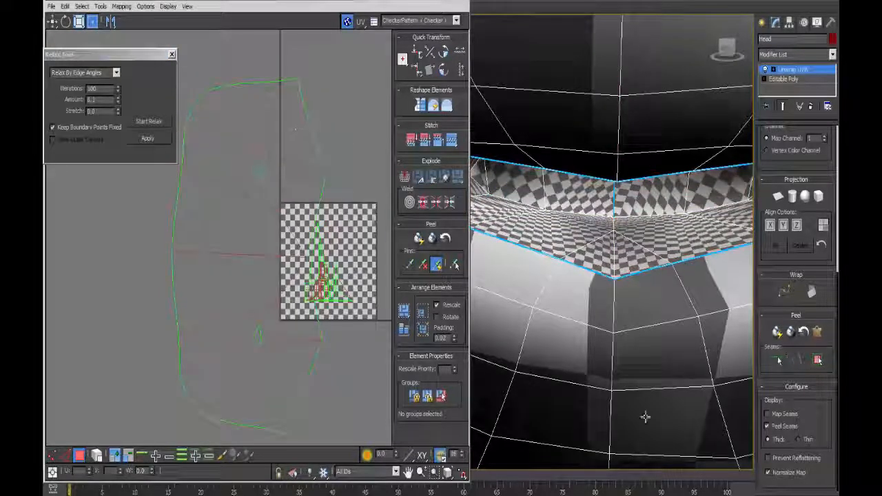
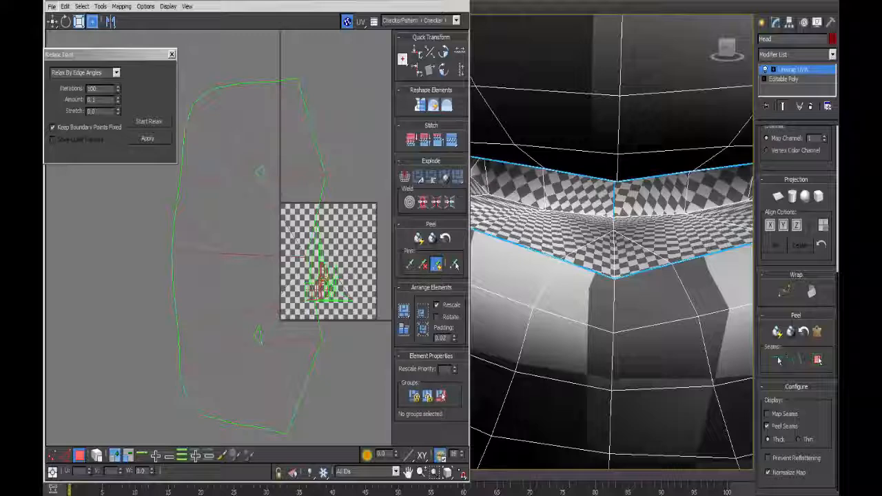
Remove the vertical centre edge at the back of the mouth from the peel seams.
middle_click_drag(599, 216, 641, 209, "alt")
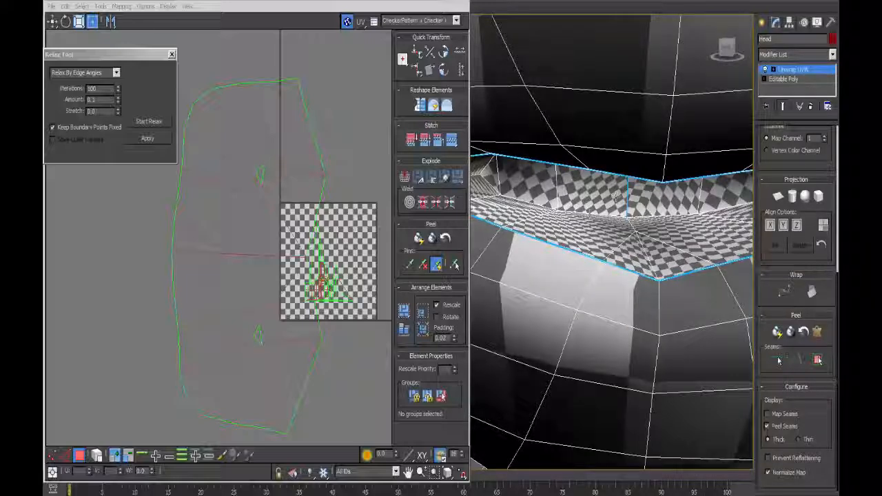
middle_click_drag(617, 197, 567, 126, "alt")
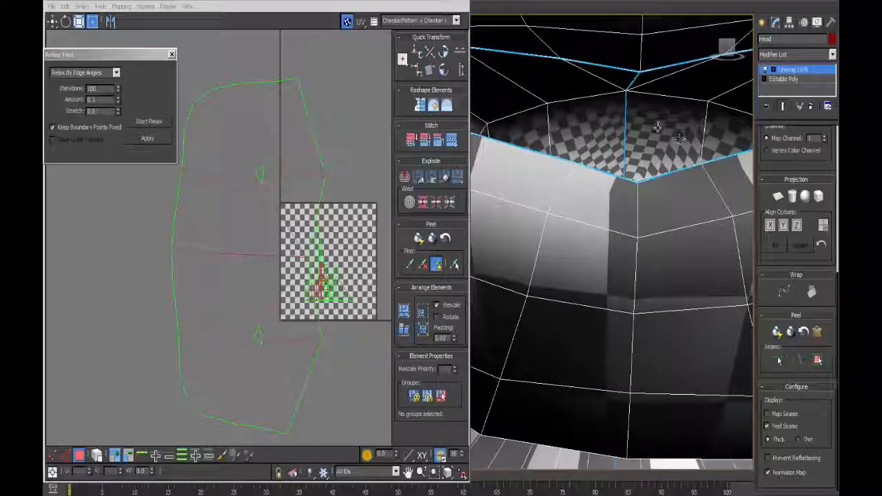
middle_click_drag(667, 133, 636, 148, "alt")
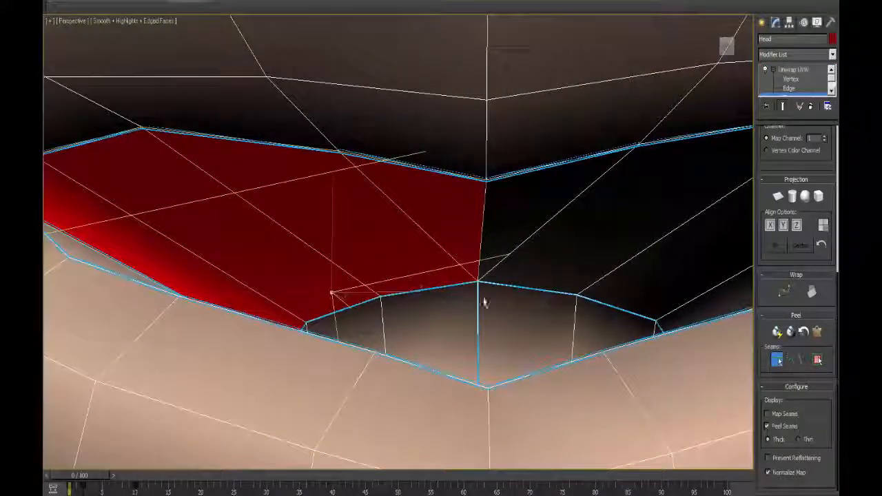
middle_click_drag(484, 301, 485, 303, "alt")
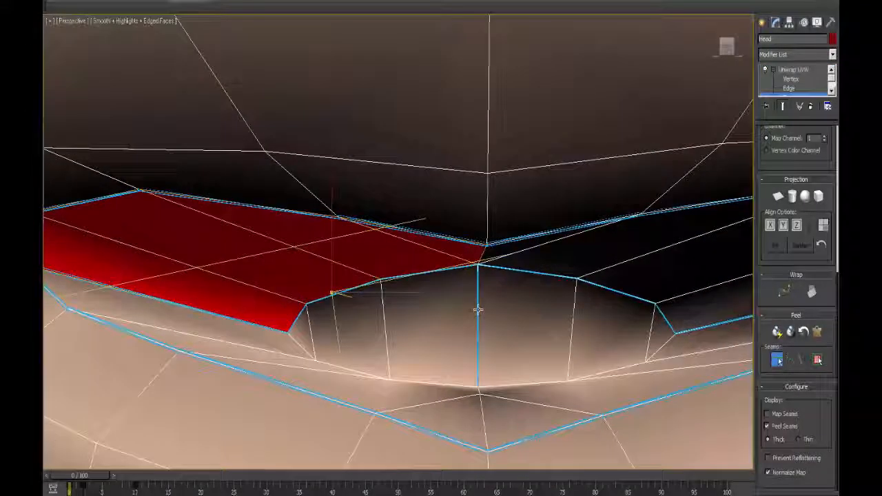
left_click(477, 310, "alt")
middle_click_drag(521, 335, 649, 335, "alt")
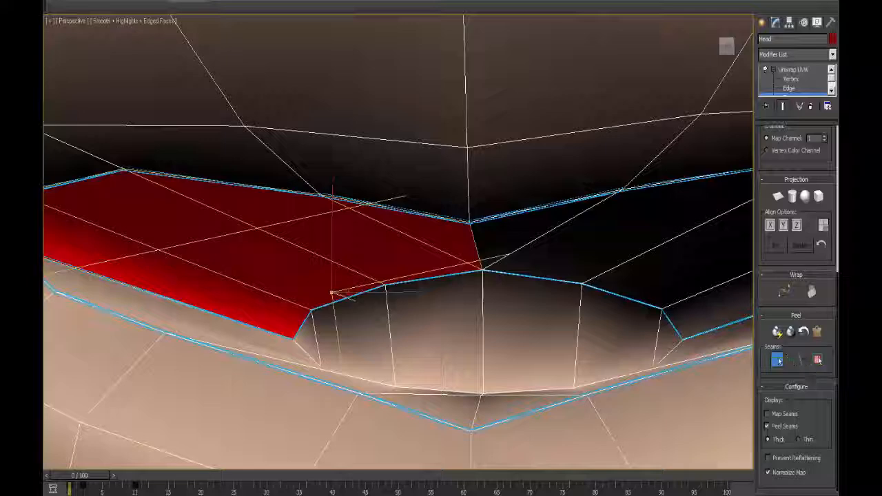
Pelt map the selected inner-mouth faces and relax the shell by face angles with boundary points left free.
left_click(817, 332)
left_click(461, 222)
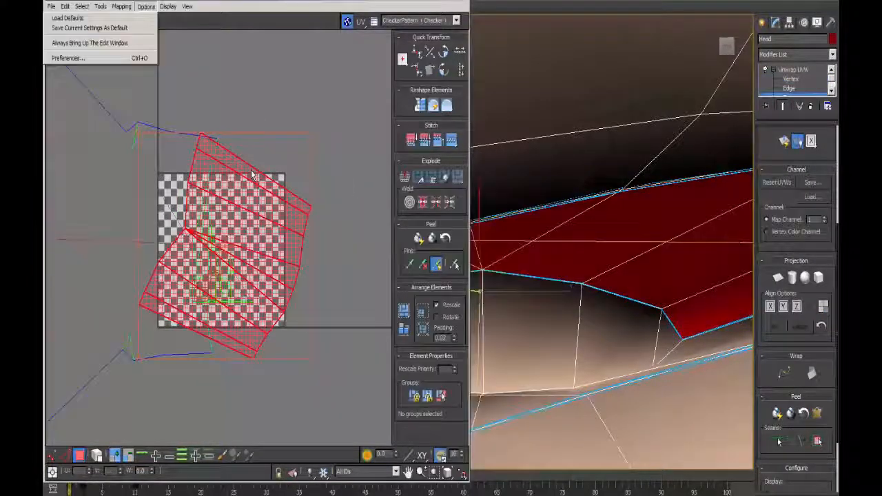
mouse_move(100, 6)
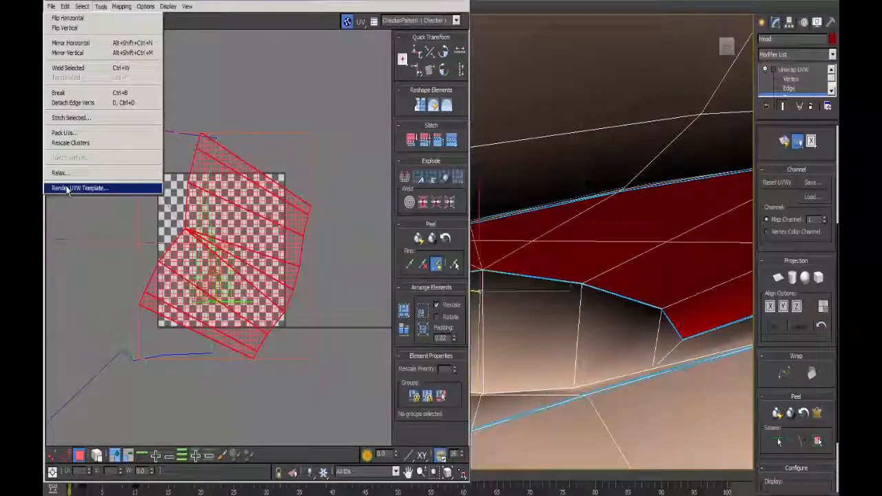
left_click(68, 174)
left_click(86, 36)
left_click(82, 44)
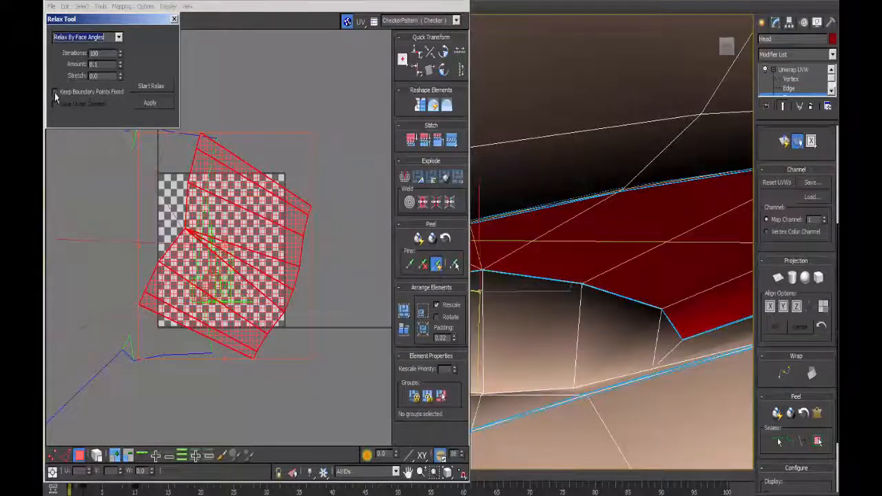
left_click(152, 86)
left_click(151, 86)
left_click(614, 204)
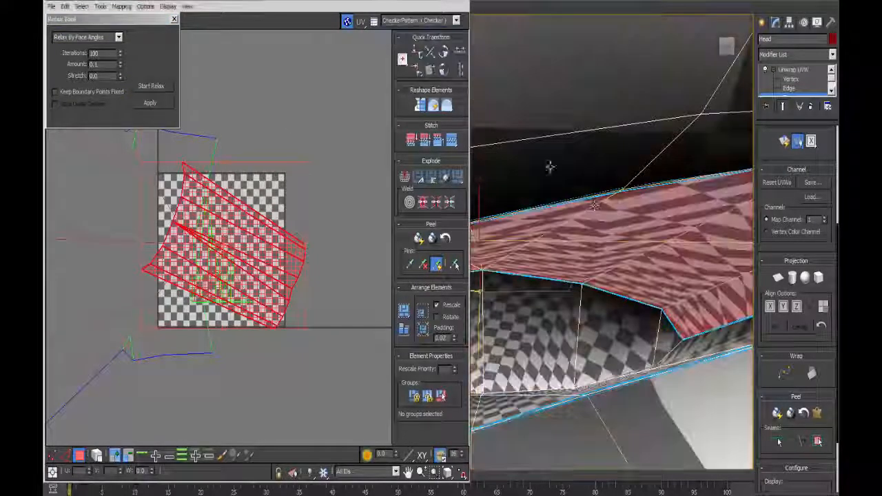
Rotate the relaxed inner-mouth shell upright and scale it down, checking the checker pattern inside the mouth.
middle_click_drag(604, 202, 599, 210, "alt")
scroll(599, 211, "up", 1)
scroll(600, 210, "down", 1)
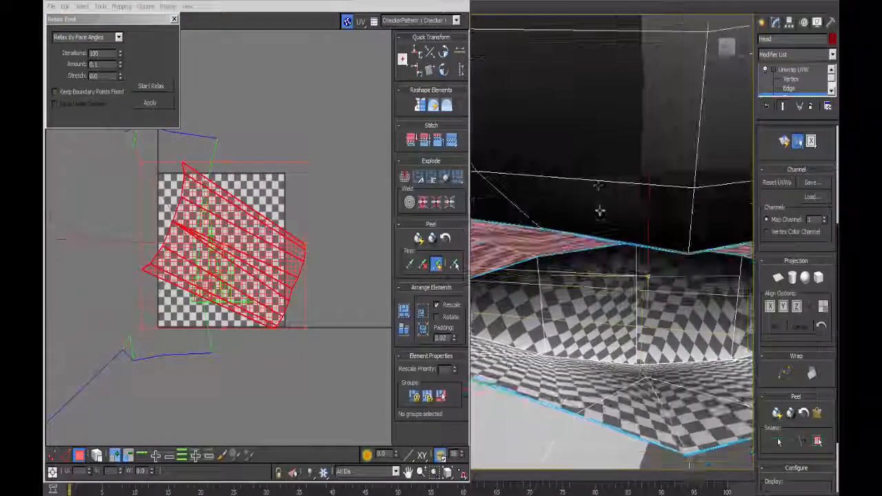
scroll(599, 212, "up", 1)
scroll(599, 211, "down", 3)
left_click_drag(306, 245, 169, 242)
left_click_drag(276, 149, 259, 182)
middle_click_drag(606, 207, 727, 277, "alt")
scroll(724, 270, "up", 5)
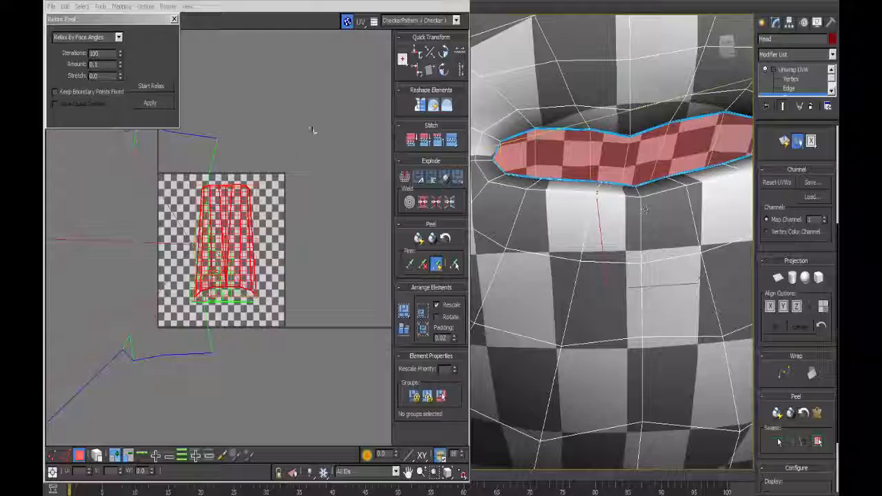
Scale the upright inner-mouth shell down further and place it directly beneath the face shell.
left_click_drag(258, 184, 230, 250)
scroll(230, 250, "down", 5)
left_click_drag(267, 294, 314, 195)
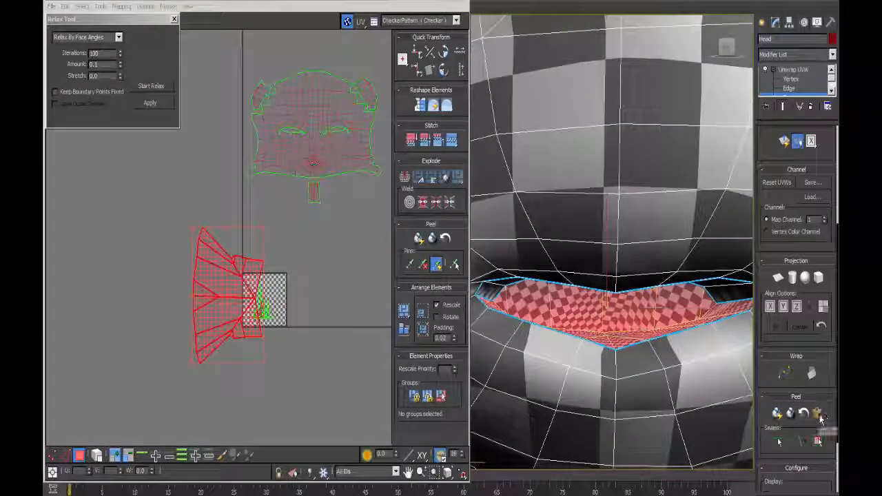
Pelt map the remaining inner-mouth faces, scale the shell down and place it just below the upright inner-mouth shell.
left_click(817, 414)
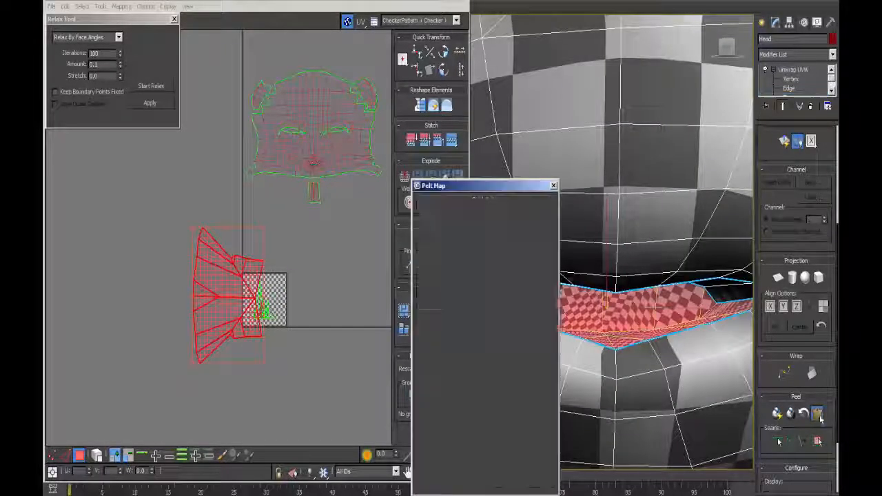
left_click(461, 223)
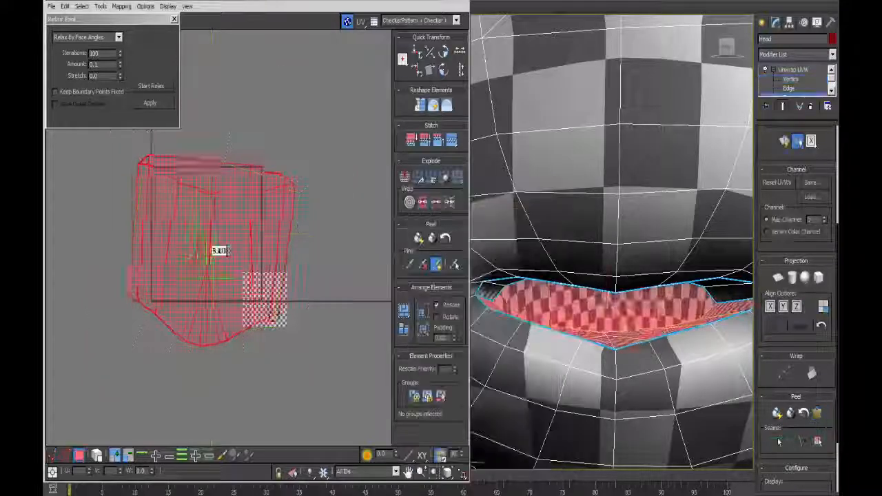
left_click_drag(292, 262, 296, 228)
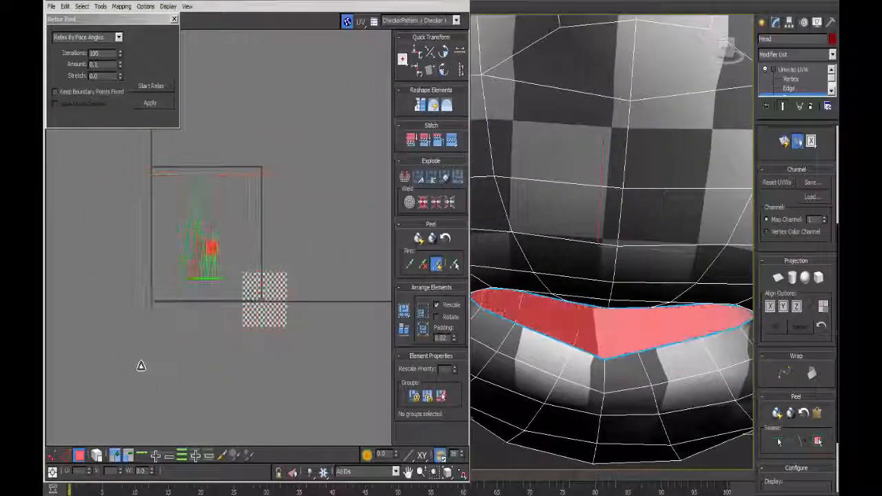
scroll(338, 239, "up", 5)
scroll(338, 240, "up", 3)
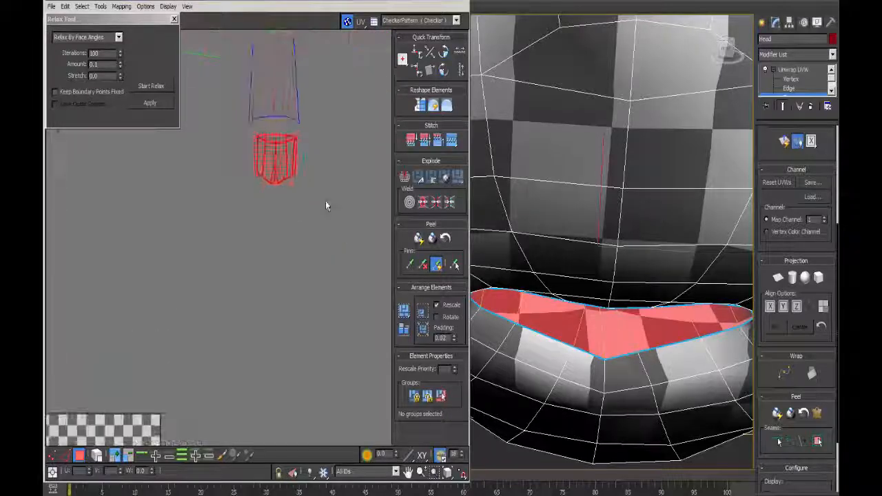
middle_click_drag(327, 204, 353, 303)
scroll(352, 303, "up", 3)
middle_click_drag(308, 210, 346, 277)
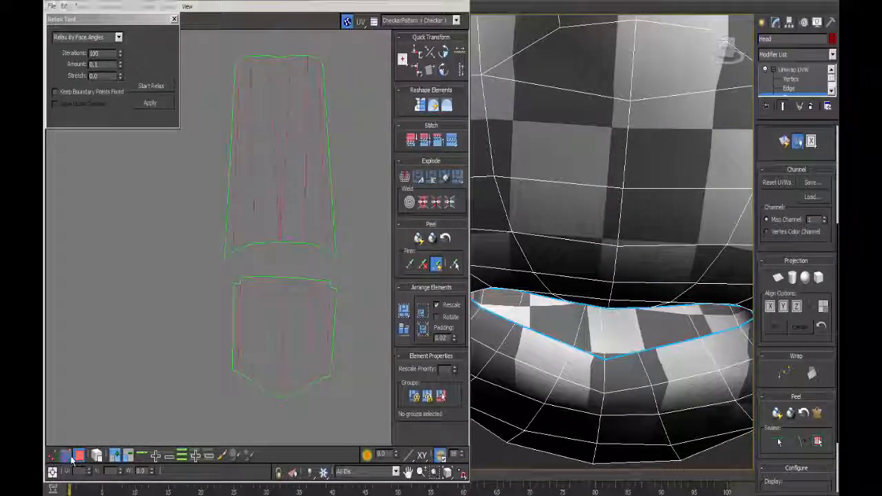
Identify the matching border edge, then scale the lower inner-mouth shell to the upper shell's width and move it against its bottom border.
left_click(789, 88)
left_click(272, 278)
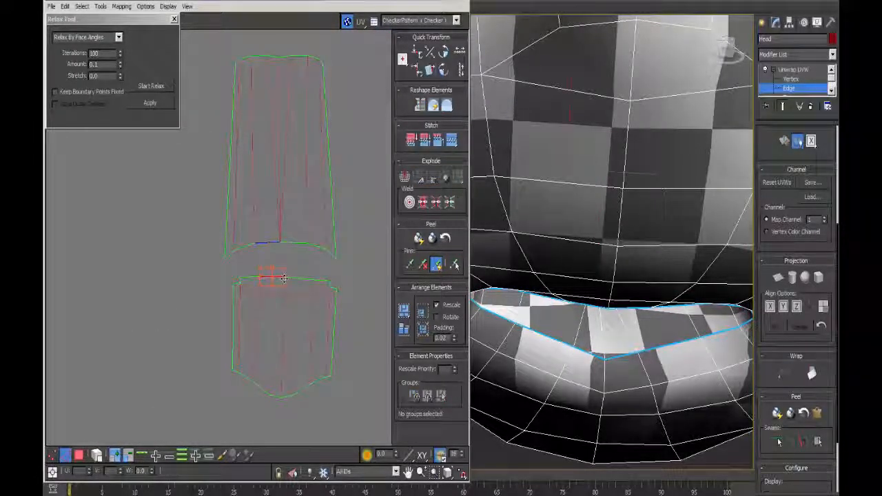
left_click(299, 320)
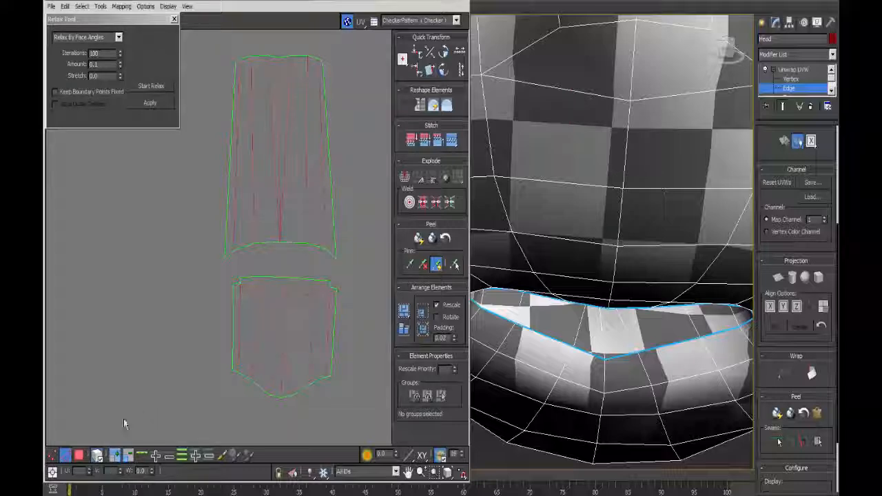
left_click(80, 455)
left_click(334, 335)
left_click_drag(315, 325, 296, 270)
left_click(66, 455)
left_click(79, 455)
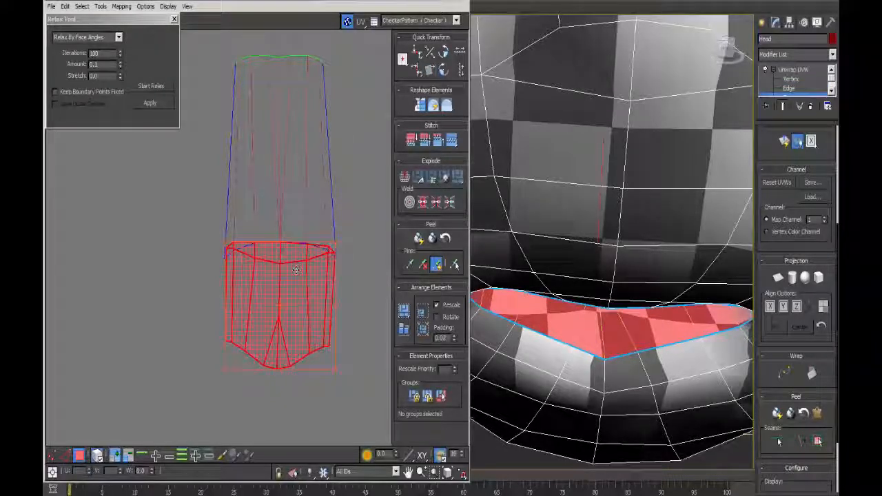
Select the individual edges along the touching border of the two inner-mouth shells and stitch the shells together.
left_click(66, 455)
left_click(229, 254)
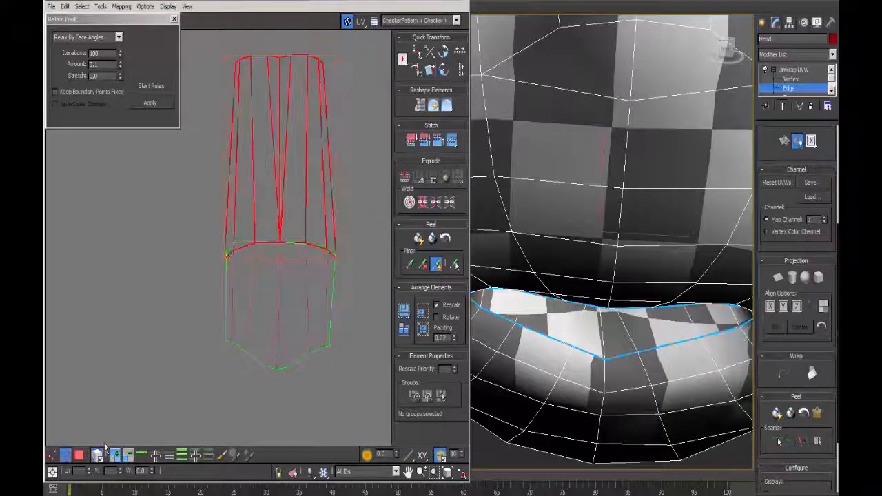
left_click(114, 455)
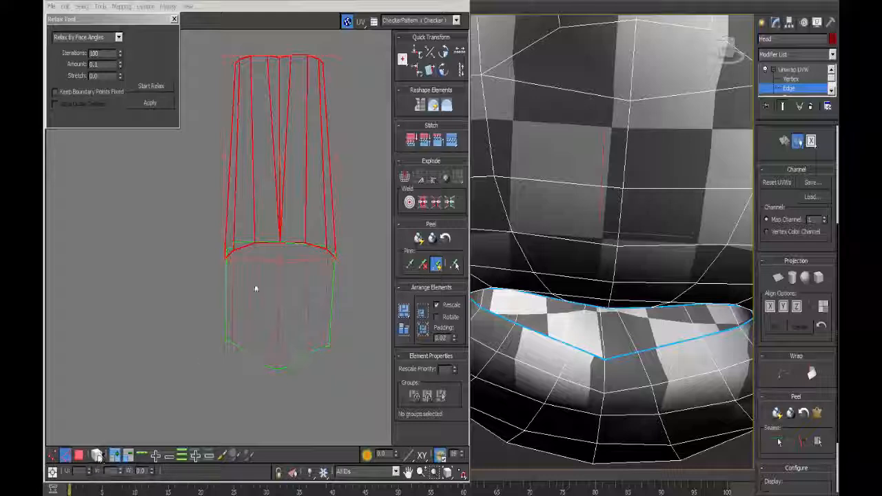
left_click(229, 255)
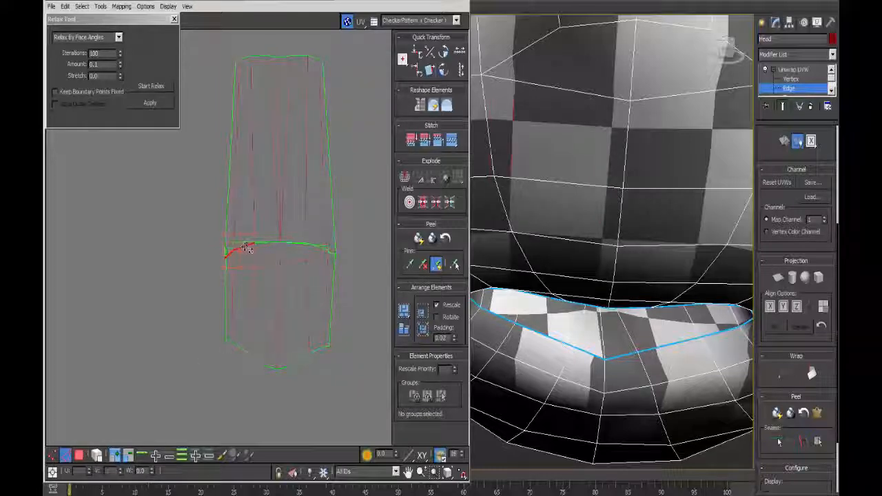
left_click(264, 243, "ctrl")
scroll(293, 262, "up", 5)
left_click(294, 191, "ctrl")
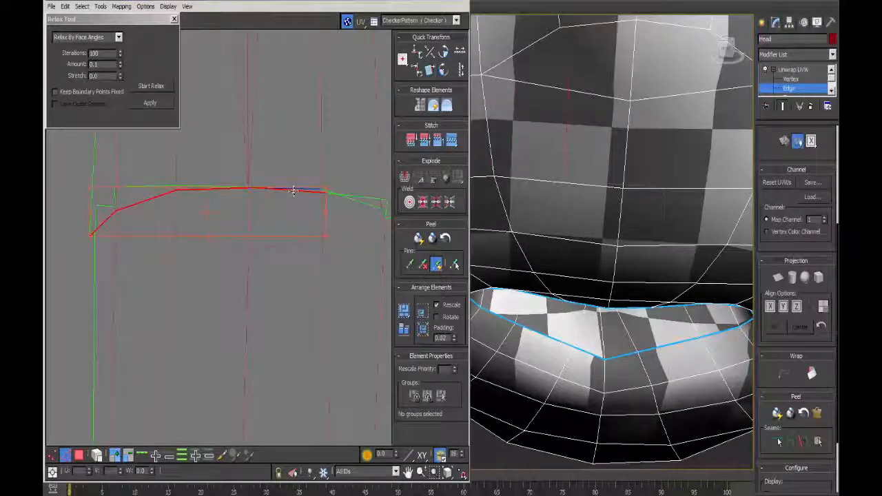
scroll(222, 241, "down", 2)
left_click(131, 282)
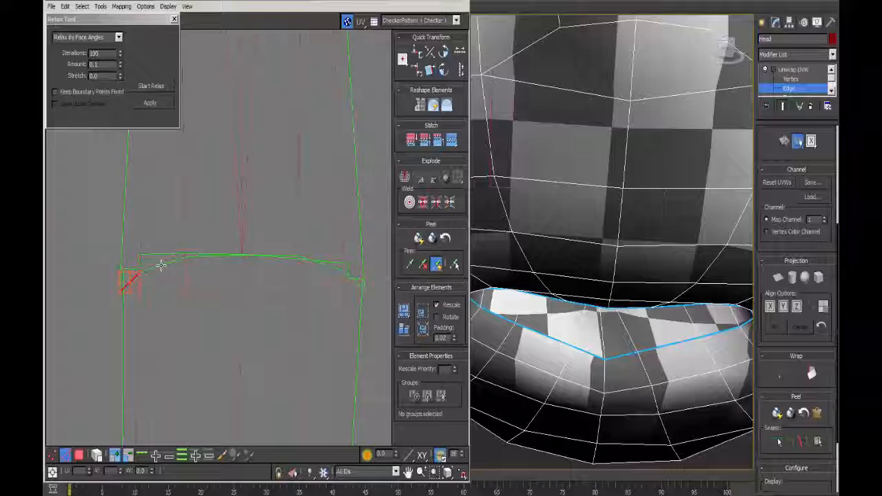
mouse_move(191, 270)
left_mouse_down()
mouse_move(191, 286)
mouse_move(191, 263)
mouse_move(191, 286)
left_mouse_up()
key("ctrl+z")
left_click(296, 256, "ctrl")
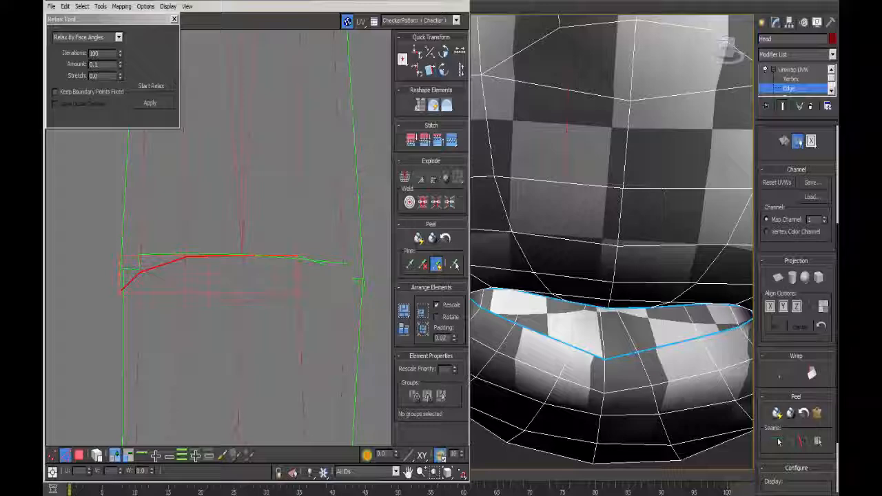
left_click(426, 140)
middle_click_drag(291, 241, 287, 269)
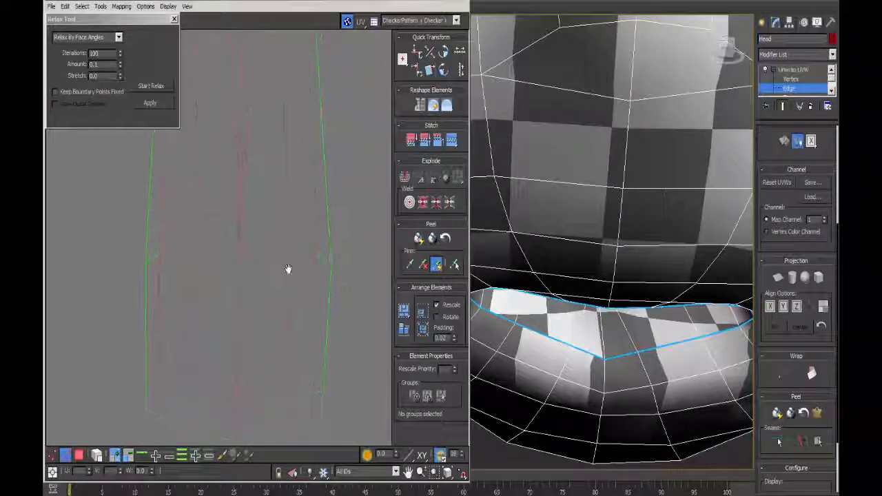
scroll(285, 268, "down", 4)
key("5")
left_click(252, 238)
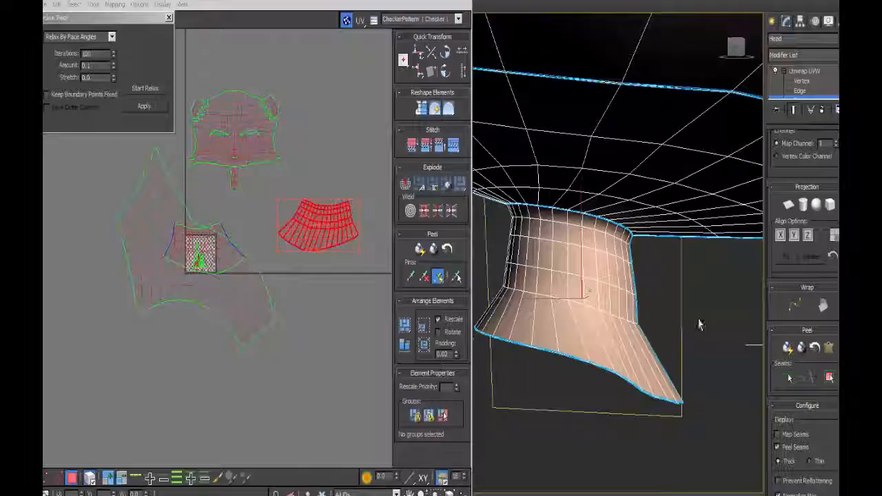
Select edges along the neck's centre seam to identify the matching borders of the two neck shells.
middle_click_drag(578, 319, 531, 237, "alt")
middle_click_drag(599, 265, 638, 259, "alt")
left_click_drag(329, 223, 334, 223)
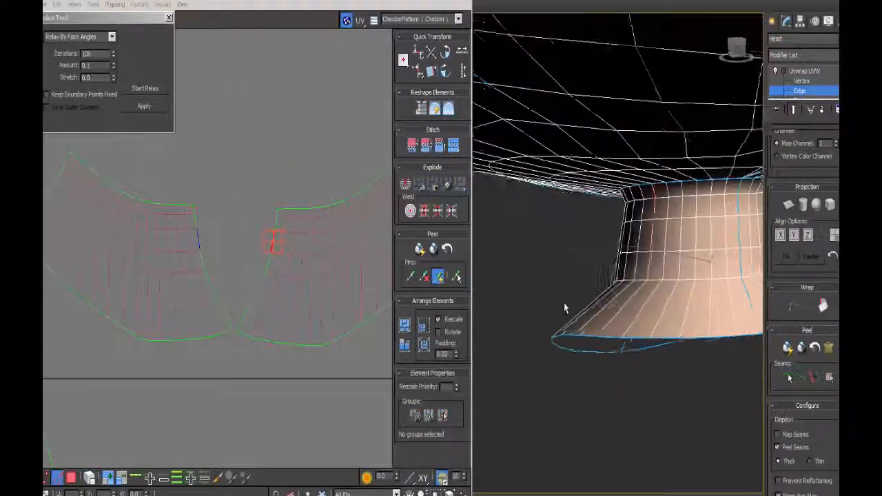
mouse_move(564, 303)
middle_mouse_down("alt")
mouse_move(701, 293)
mouse_move(693, 295)
middle_mouse_up("alt")
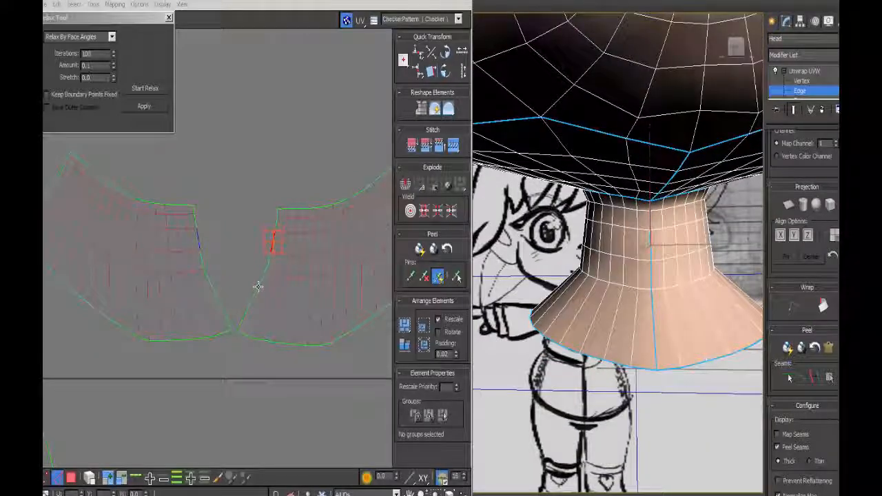
left_click(258, 287)
middle_click_drag(248, 279, 254, 315)
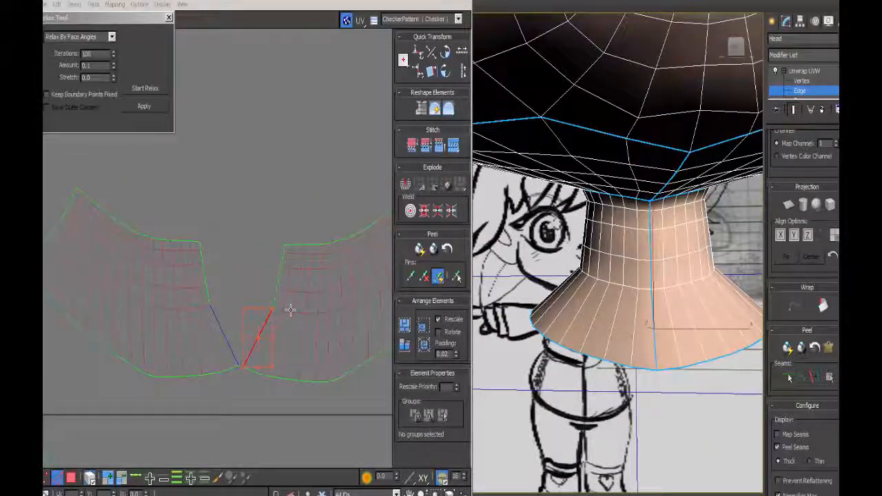
Rotate the two neck shells so their centre borders face each other, and move the left shell against the right one.
left_click(312, 282)
left_click_drag(244, 292, 259, 354)
left_click(200, 284)
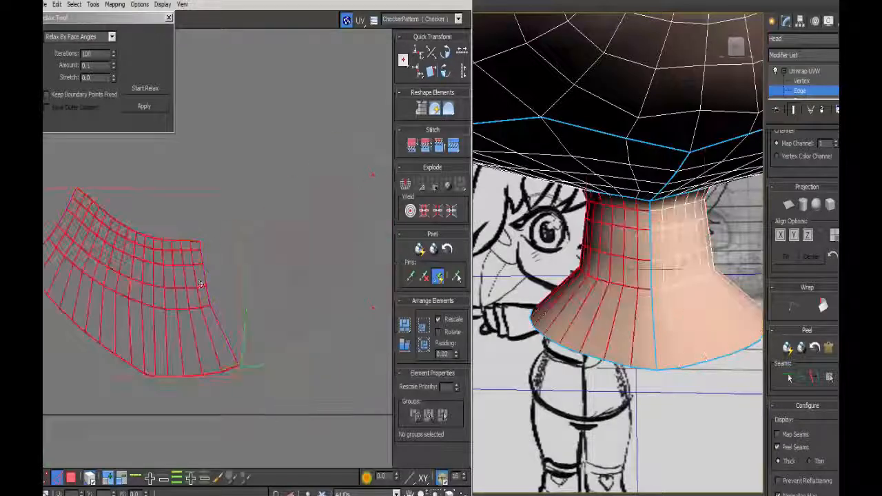
left_click_drag(238, 285, 239, 346)
left_click_drag(188, 304, 215, 263)
middle_click_drag(227, 272, 213, 278)
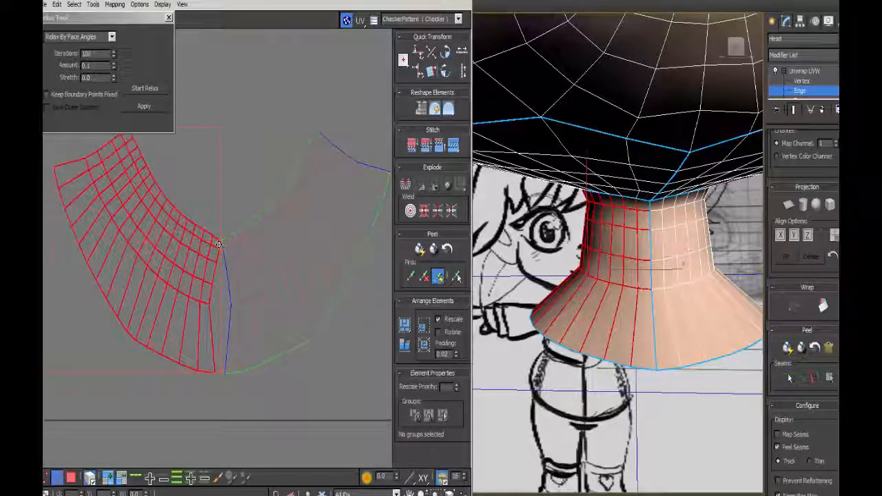
left_click(227, 249)
left_click(221, 248)
Turn off element selection and select the left neck shell's individual edges along the centre border.
left_click(90, 477)
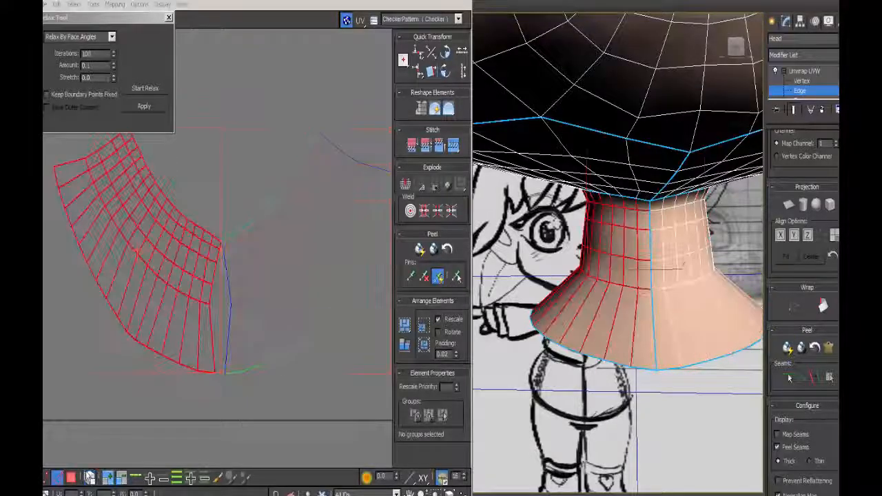
scroll(218, 252, "up", 4)
middle_click_drag(218, 253, 248, 146)
left_click(254, 130)
left_click(249, 152, "ctrl")
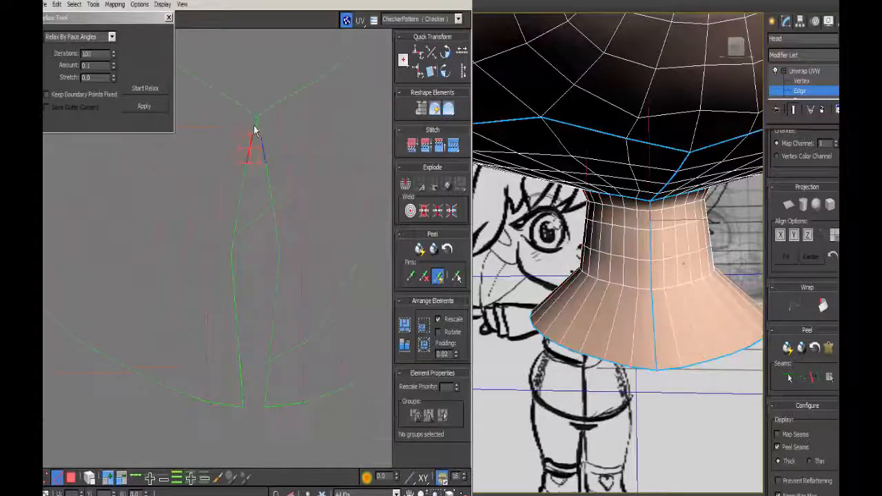
left_click(242, 186, "ctrl")
left_click(235, 233, "ctrl")
left_click(233, 281, "ctrl")
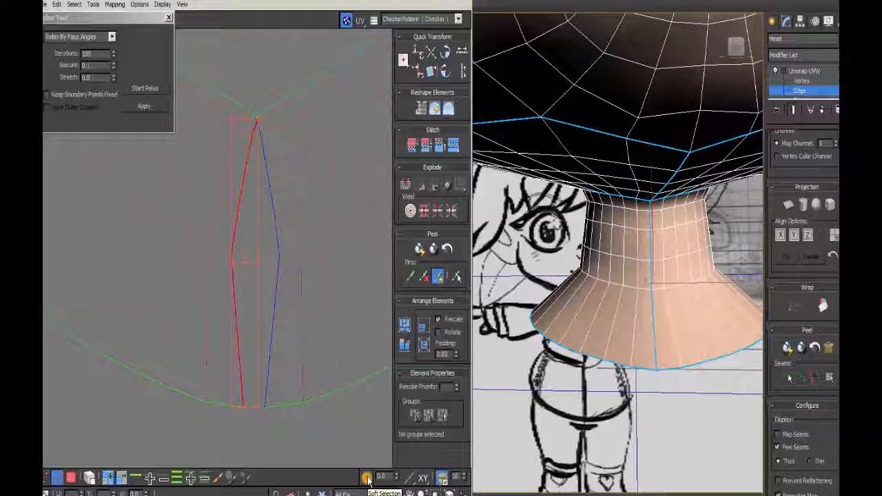
Select the facing vertices midway along the gap between the neck shells and enable soft selection with a falloff of 0.23.
left_click(235, 236)
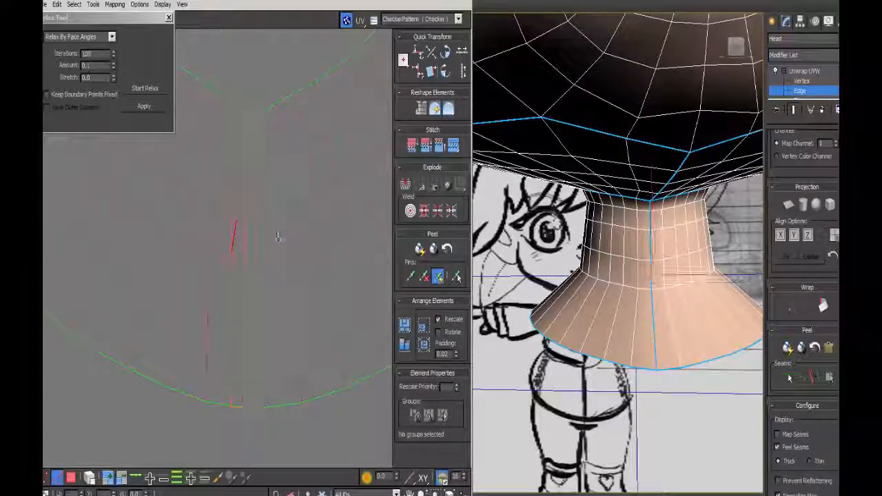
left_click(278, 236, "ctrl")
left_click_drag(397, 476, 398, 452)
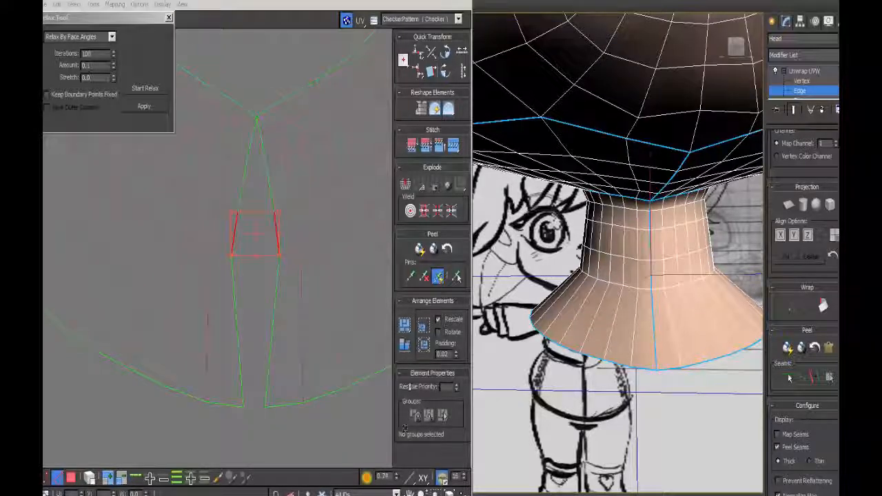
left_click(46, 478)
left_click_drag(397, 476, 400, 373)
left_click(232, 255)
left_click(367, 477)
left_click_drag(397, 477, 398, 448)
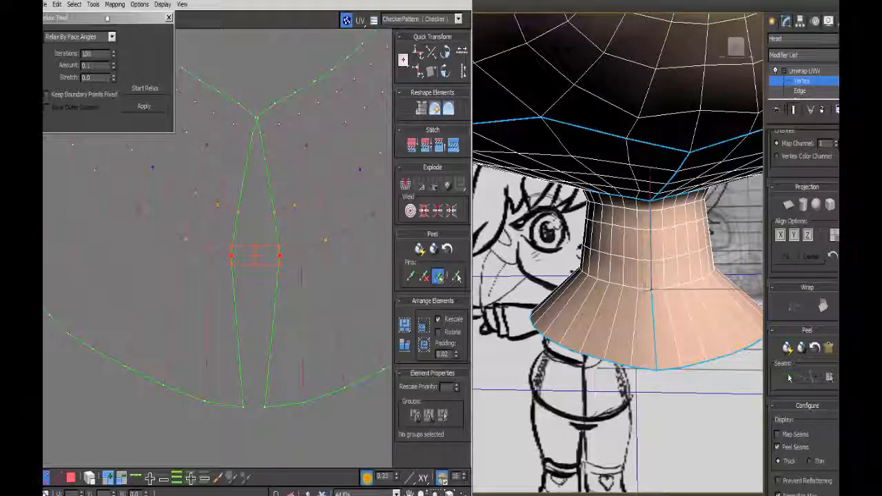
Scale the facing border vertices at the middle and bottom of the neck gap towards each other to narrow it evenly.
left_click_drag(93, 10, 92, 34)
left_click_drag(278, 248, 250, 272)
left_click(244, 227, "ctrl")
left_click(267, 227, "ctrl")
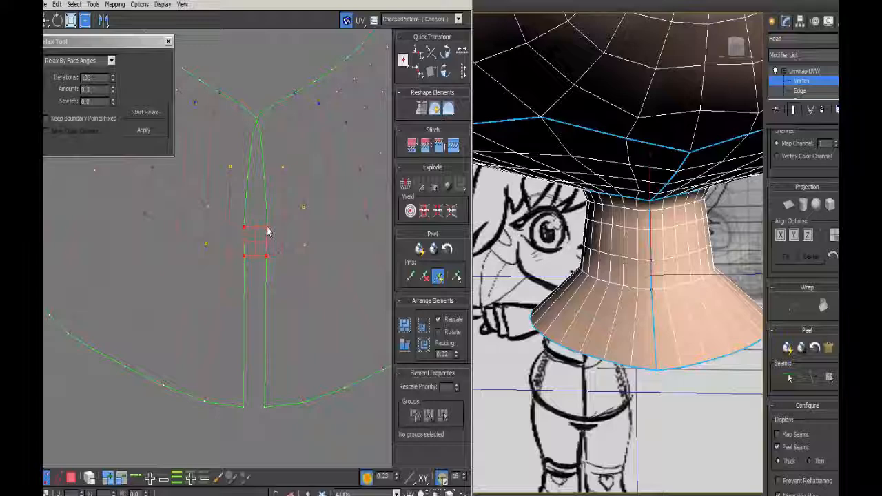
left_click_drag(267, 228, 254, 226)
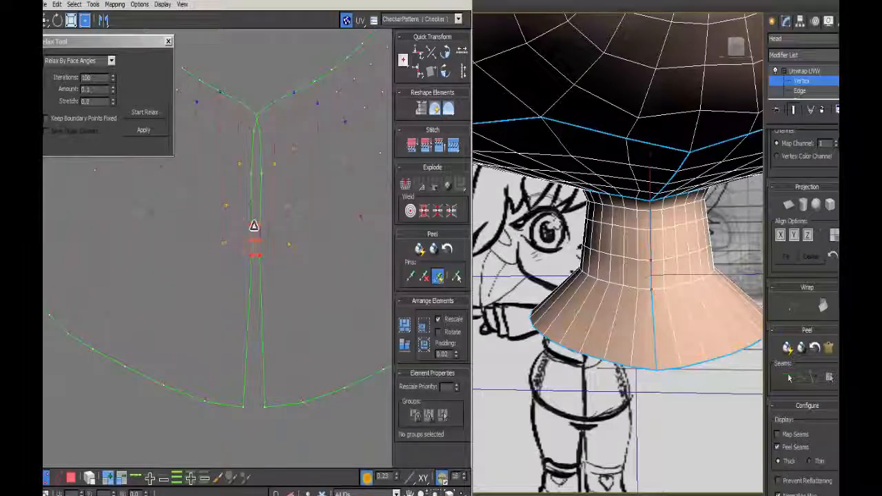
left_click_drag(234, 394, 275, 419)
left_click_drag(265, 406, 258, 413)
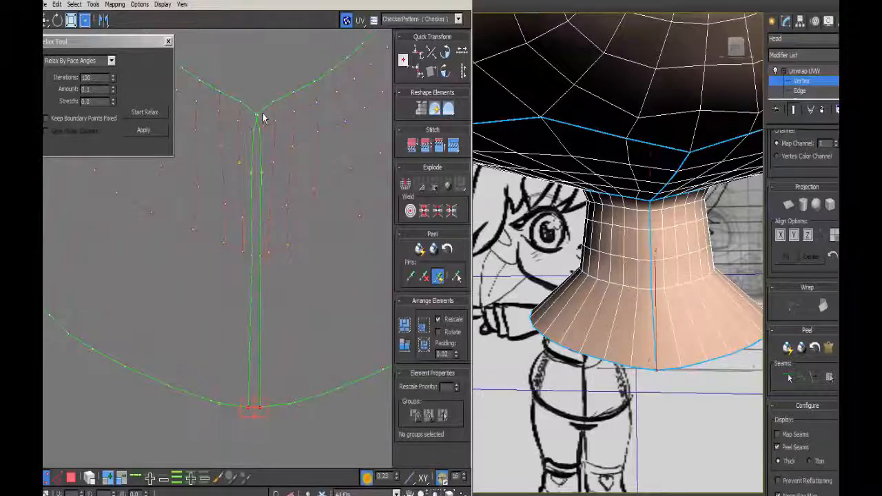
Select the edge loop along the neck's centre border and stitch the two neck shells together.
key("2")
double_click(250, 206)
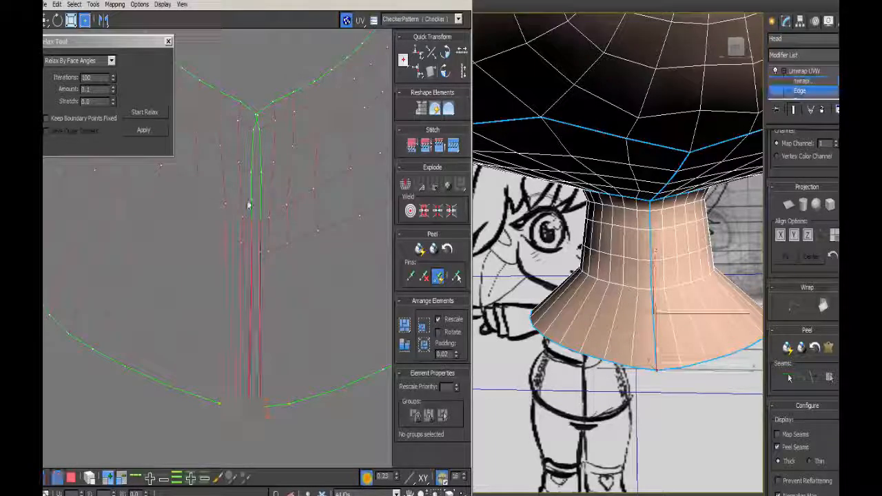
left_click(425, 150)
scroll(317, 306, "down", 6)
Select the joined neck shell as a polygon element, scale it down and display CheckerPattern on the model.
left_click(71, 477)
left_click(90, 479)
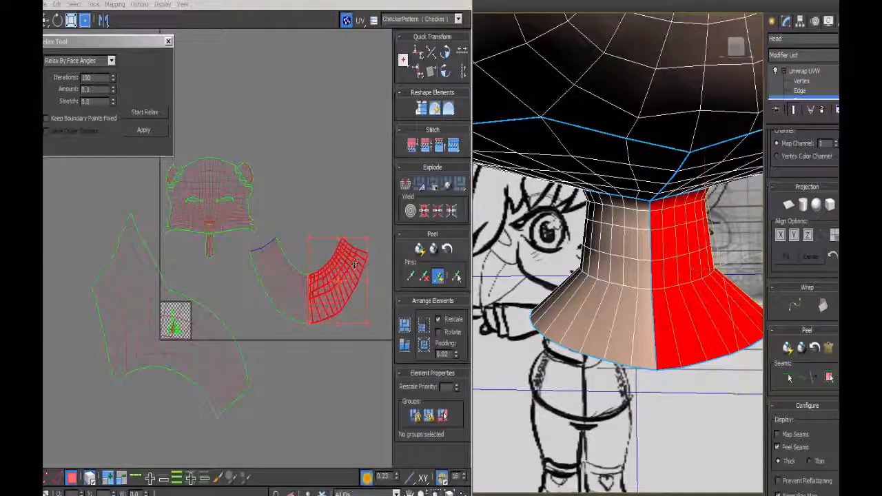
left_click_drag(297, 296, 295, 333)
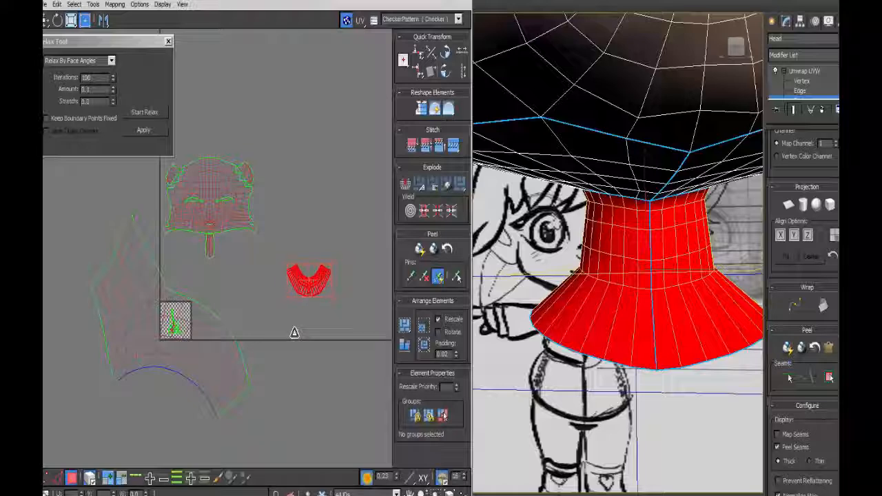
left_click(417, 21)
left_click(417, 30)
middle_click_drag(607, 400, 556, 310, "alt")
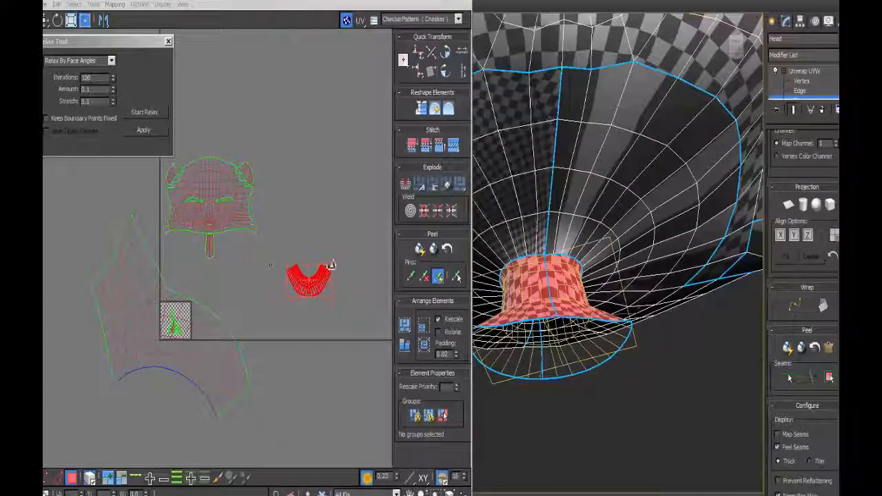
Scale the neck shell down further beside the inner-mouth strip and relax it by face angles.
left_click_drag(331, 265, 260, 262)
middle_click_drag(260, 261, 333, 257)
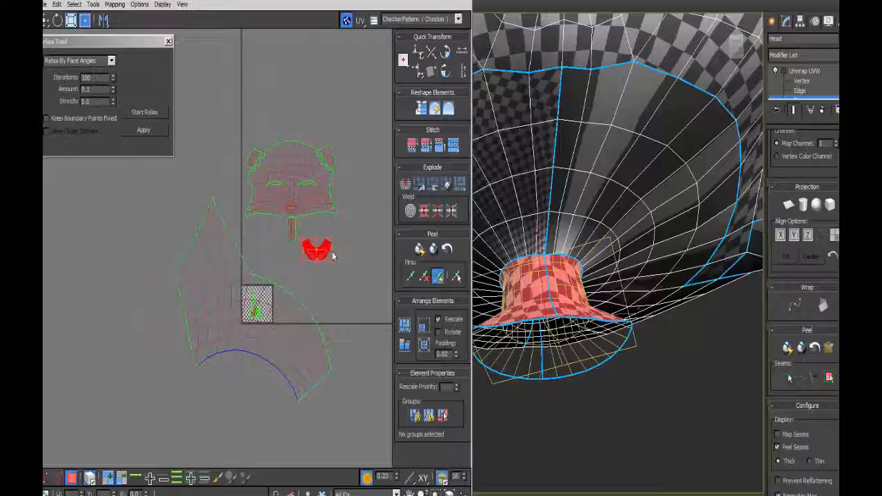
scroll(331, 247, "up", 5)
left_click(151, 114)
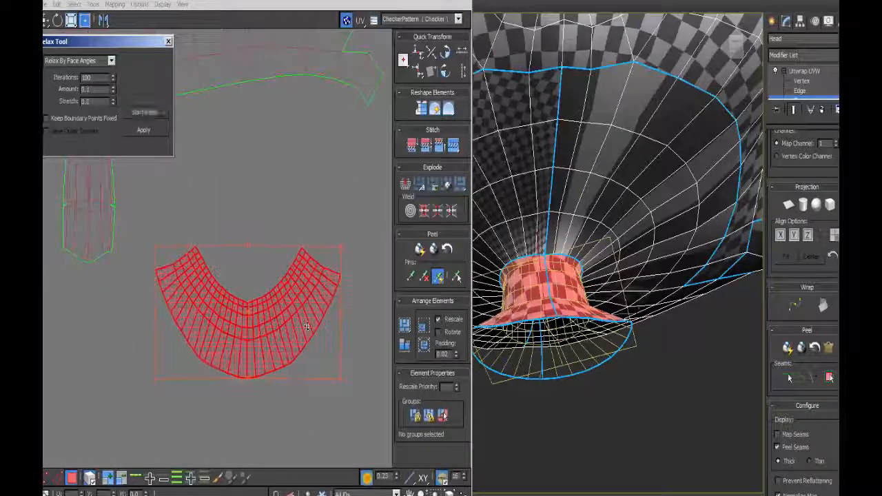
left_click(150, 113)
Pelt map and relax one half of the lower rear head, then scale the shell down below the face shell.
scroll(296, 296, "down", 5)
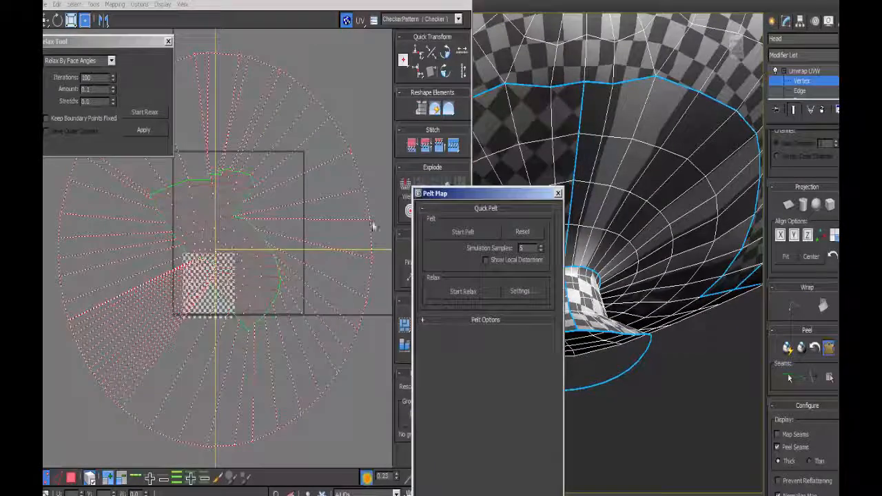
left_click(464, 231)
left_click(463, 232)
left_click(145, 112)
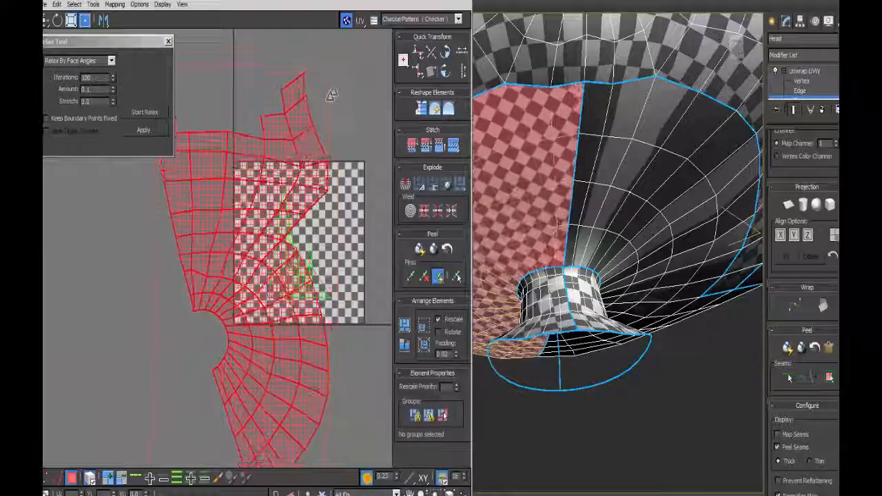
left_click_drag(331, 95, 296, 164, "ctrl")
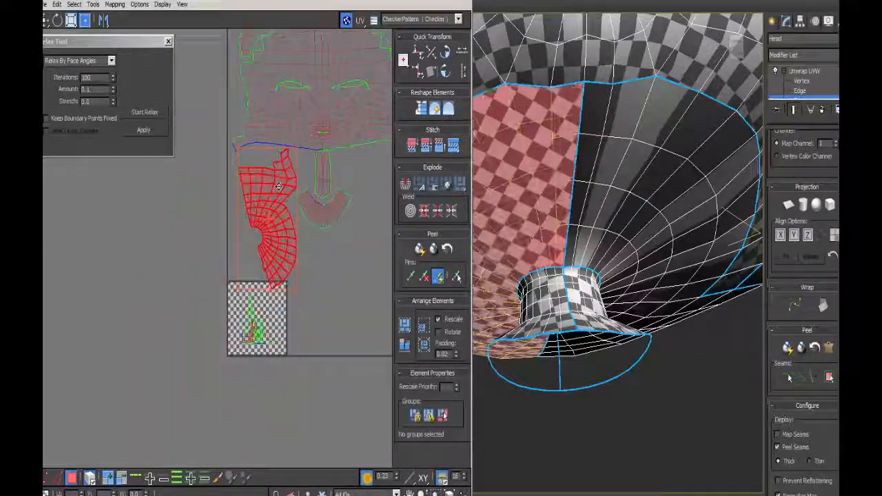
scroll(269, 213, "up", 4)
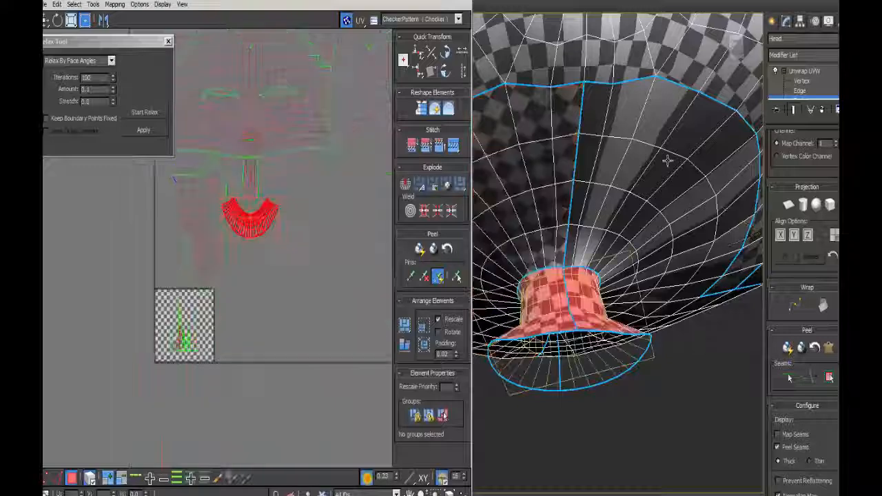
Expand a face selection to the seams on the opposite rear-head half, then match its shell to the first half's size and angle.
left_click(667, 161)
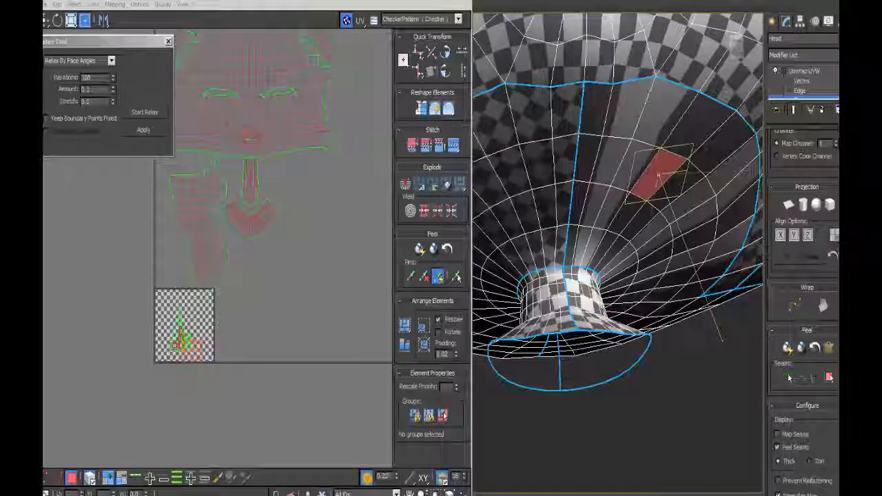
left_click(830, 378)
left_click_drag(301, 174, 319, 142, "ctrl")
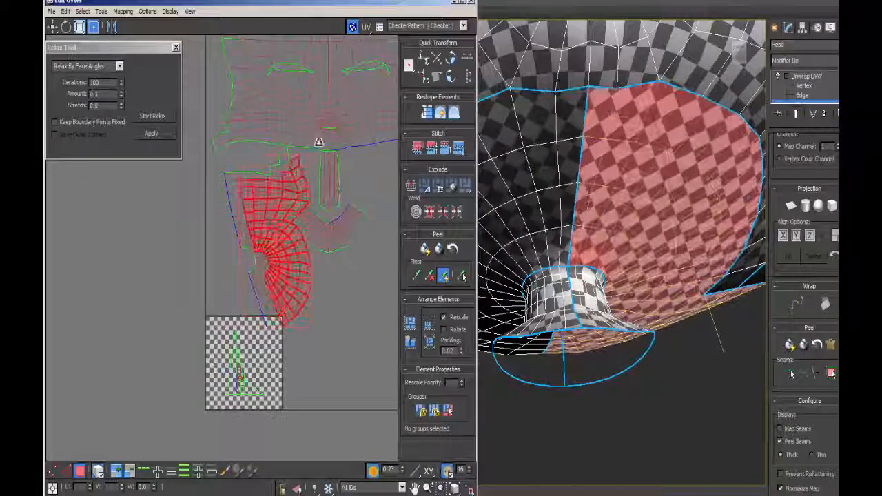
left_click_drag(279, 251, 268, 245)
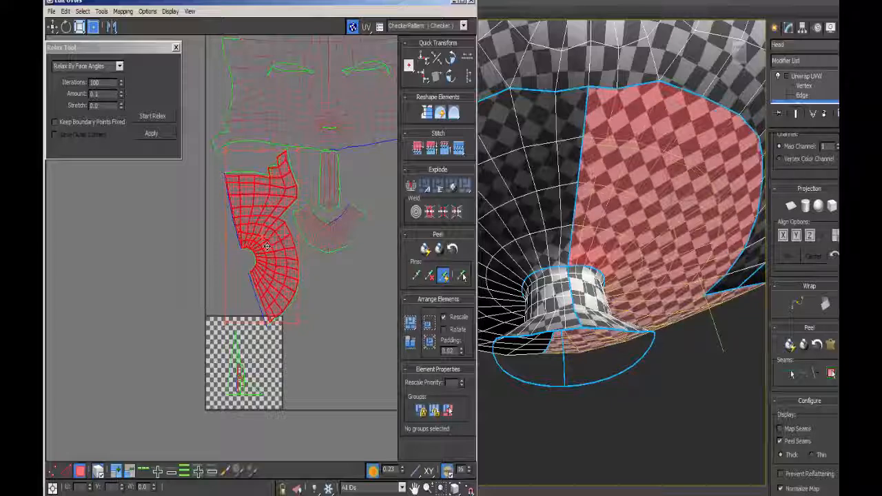
scroll(295, 257, "up", 2)
middle_click_drag(291, 245, 336, 269)
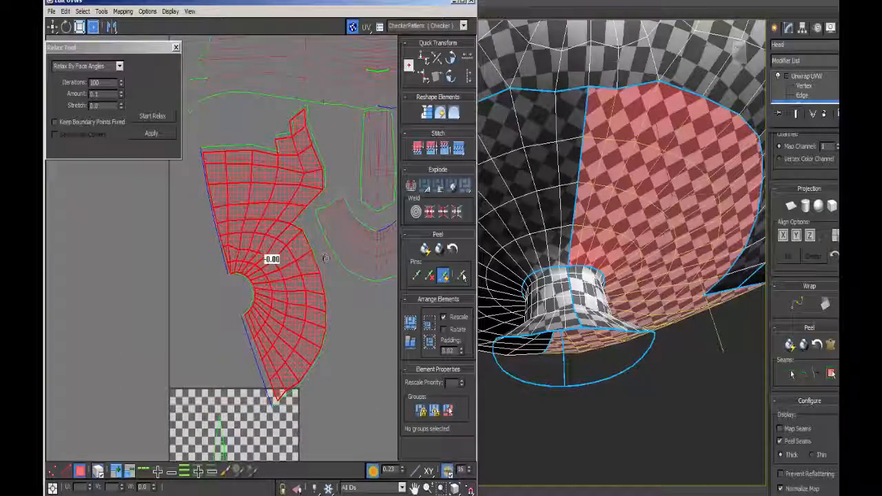
left_click_drag(326, 259, 328, 255)
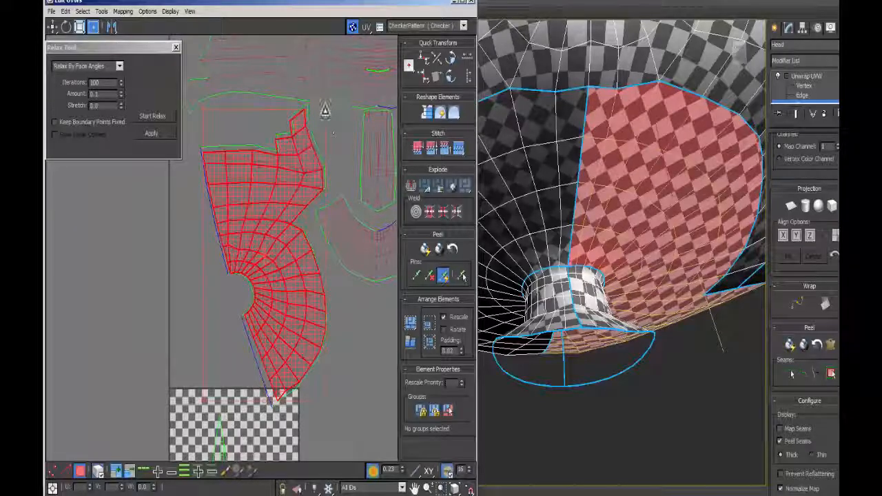
left_click_drag(326, 111, 333, 107)
Mirror the second rear-head shell horizontally and place it on the opposite side of the neck shell.
middle_click_drag(299, 292, 259, 220)
left_click_drag(258, 224, 329, 228)
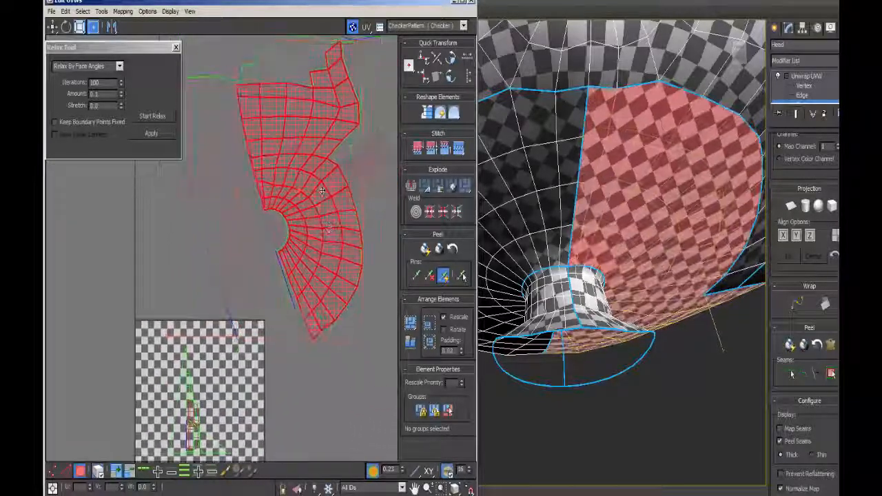
middle_click_drag(305, 207, 168, 246)
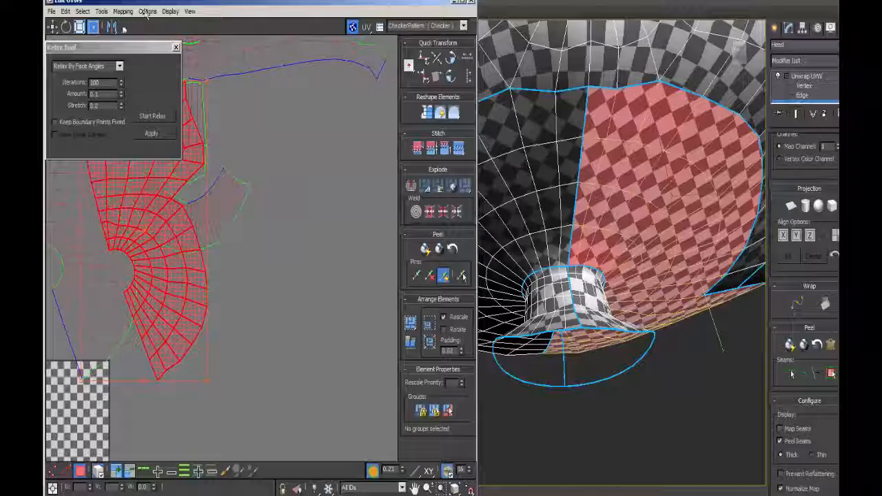
left_click_drag(163, 218, 312, 213)
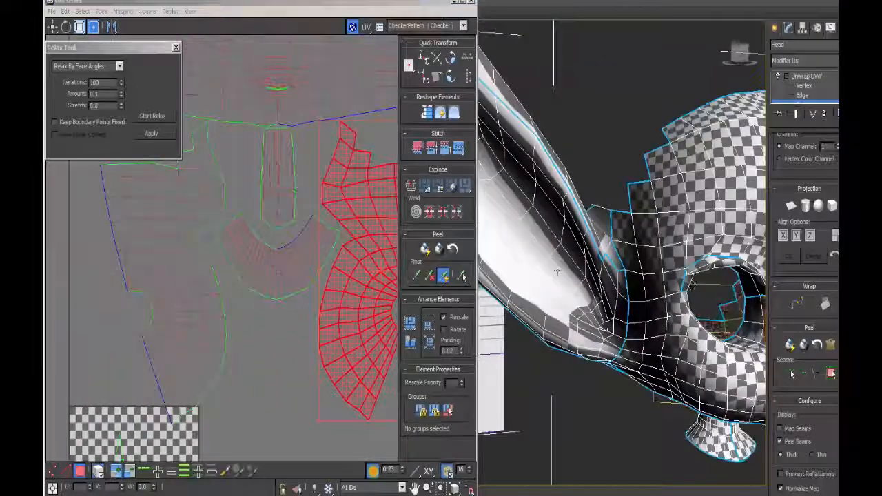
Expand the ear's face selection to its seams, pelt map the faces and relax the resulting shell by face angles.
left_click(831, 373)
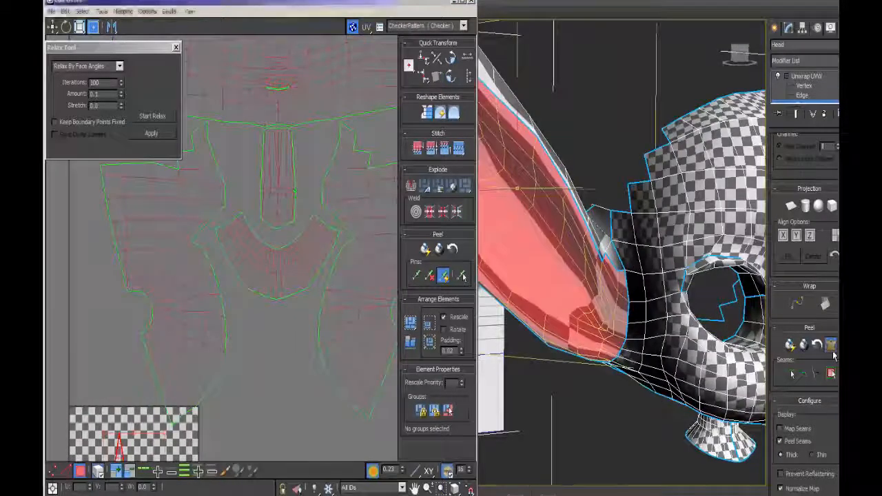
left_click(831, 345)
left_click(482, 237)
left_click(516, 495)
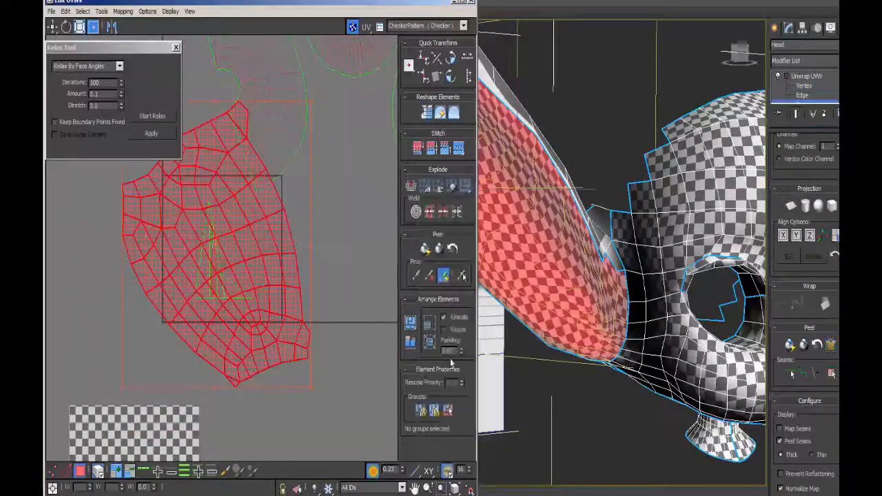
left_click(152, 116)
left_click(153, 116)
Scale the ear shell down, rotate it and place it against the left side border of the face shell.
middle_click_drag(318, 158, 356, 224)
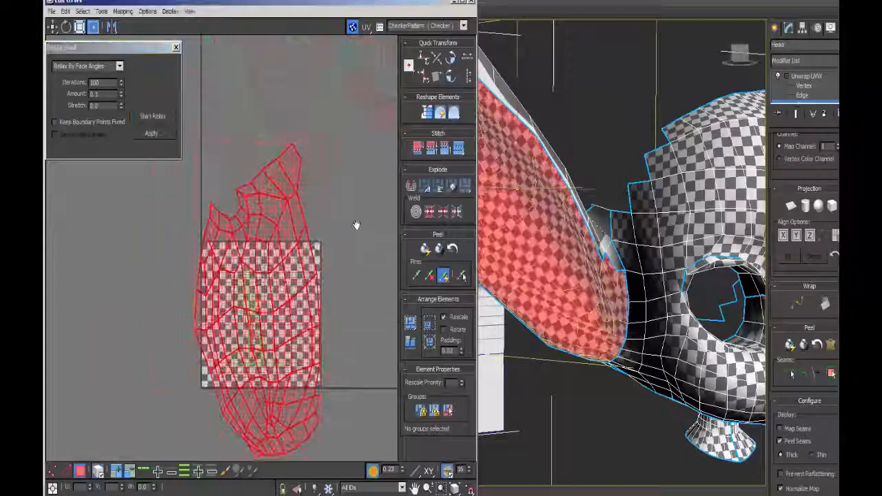
middle_click_drag(631, 229, 710, 297)
left_click_drag(321, 143, 286, 174)
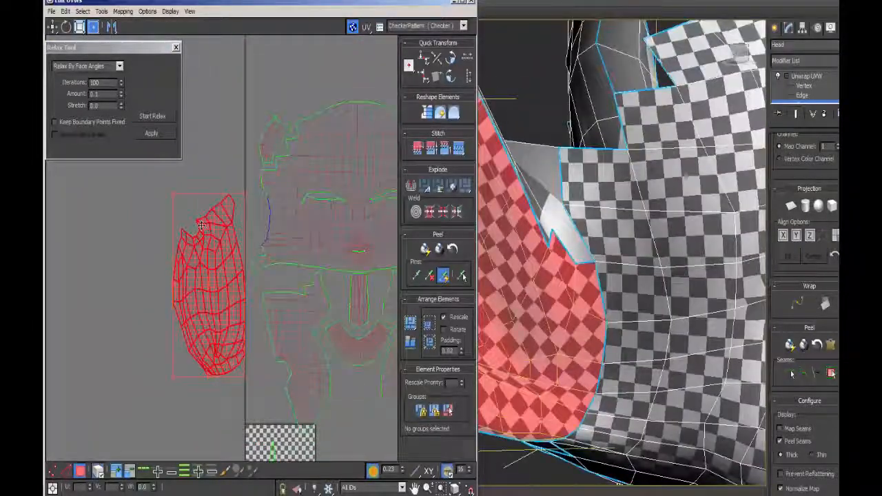
middle_click_drag(280, 255, 264, 337)
left_click_drag(212, 343, 228, 212)
left_click_drag(247, 235, 250, 221)
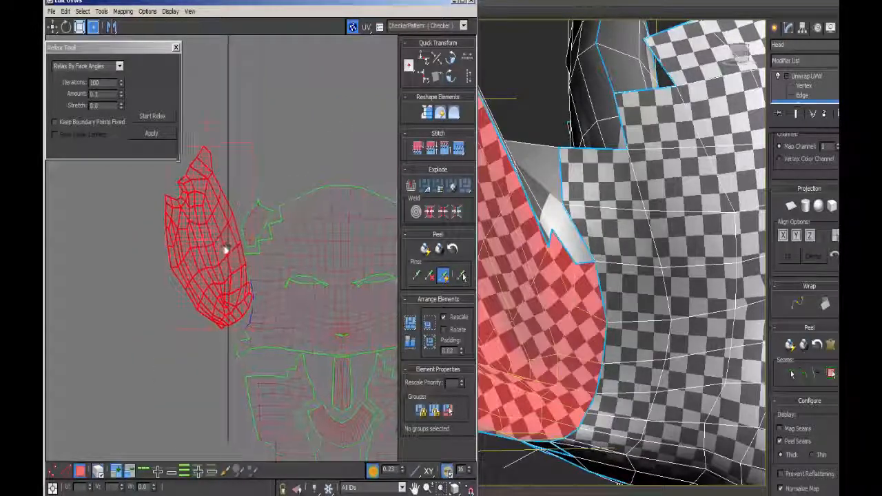
left_click_drag(225, 248, 220, 239)
middle_click_drag(255, 295, 300, 283)
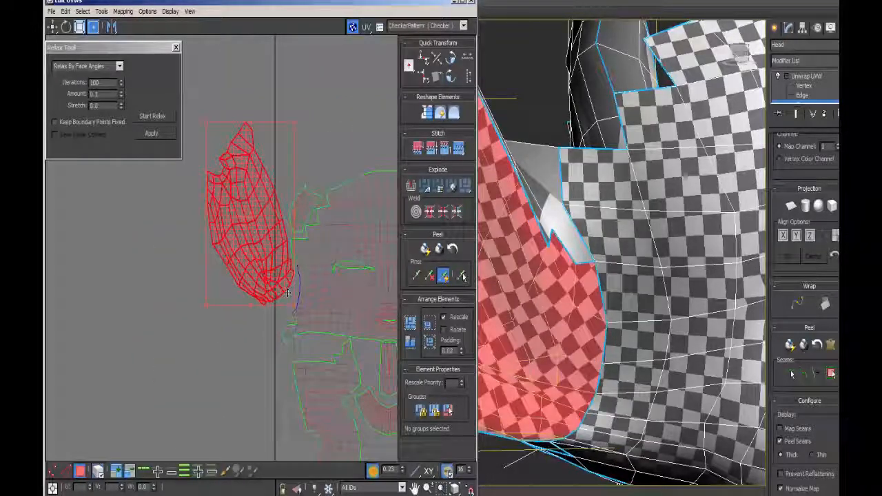
Examine the ear and face shells' border edges to see which ones correspond across the gap between them.
key("2")
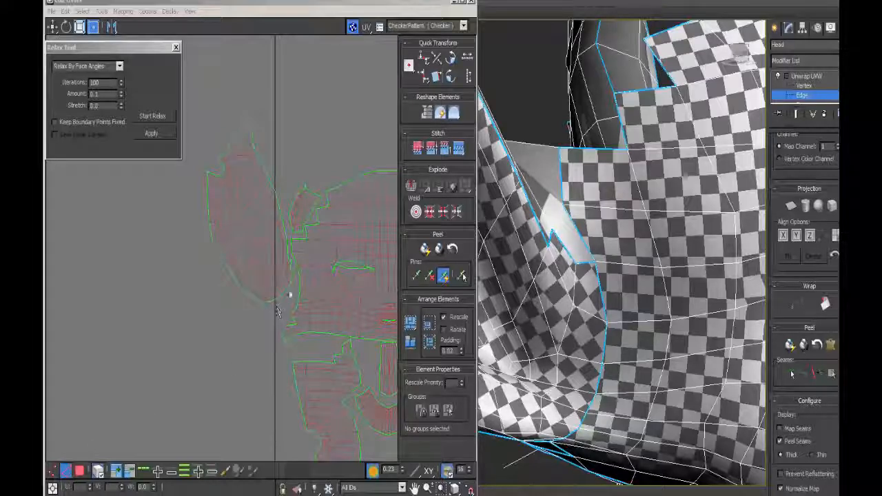
left_click(173, 412)
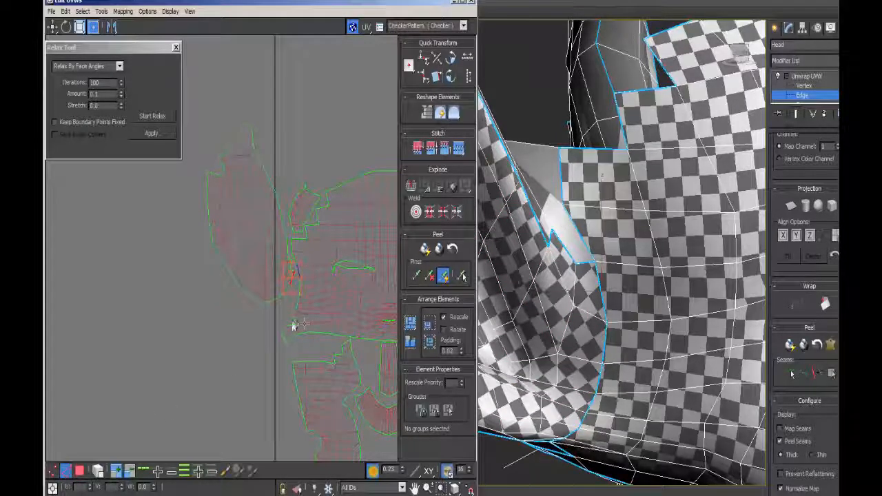
middle_click_drag(293, 328, 319, 363)
scroll(292, 306, "up", 4)
left_click(308, 287)
left_click_drag(307, 287, 310, 283)
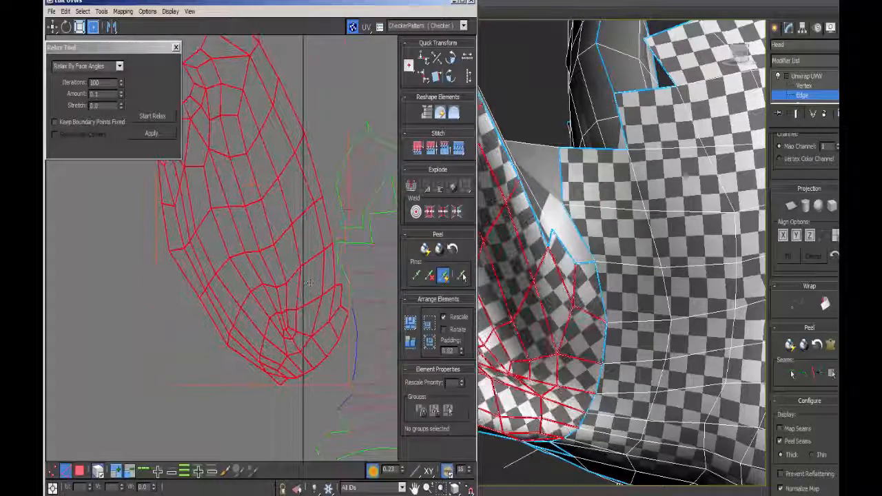
left_click(355, 337)
left_click(357, 332)
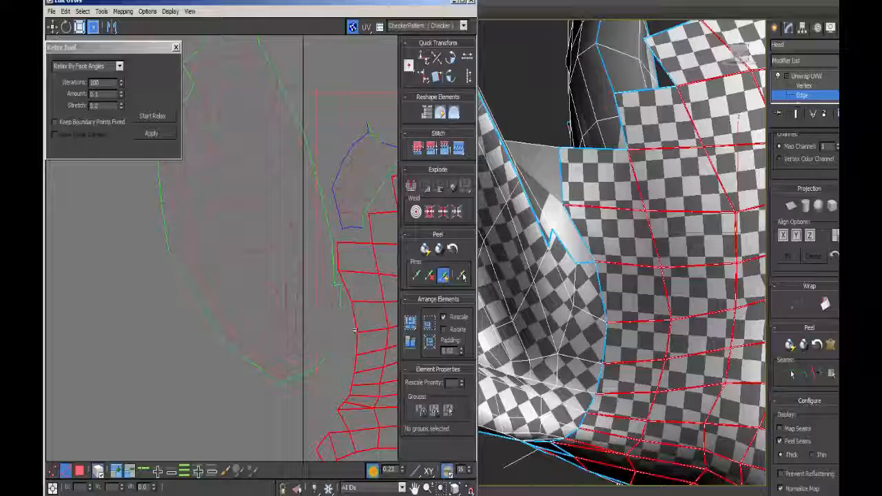
middle_click_drag(367, 352, 229, 285)
scroll(313, 286, "down", 5)
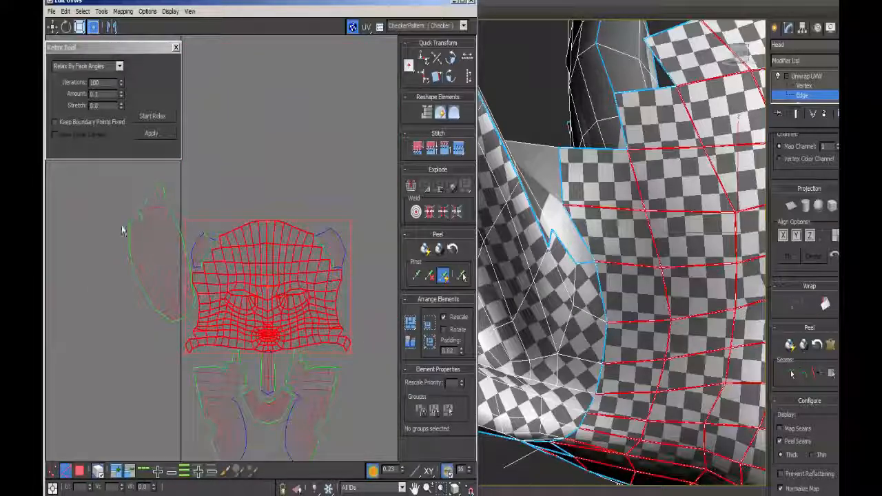
middle_click_drag(178, 315, 230, 300)
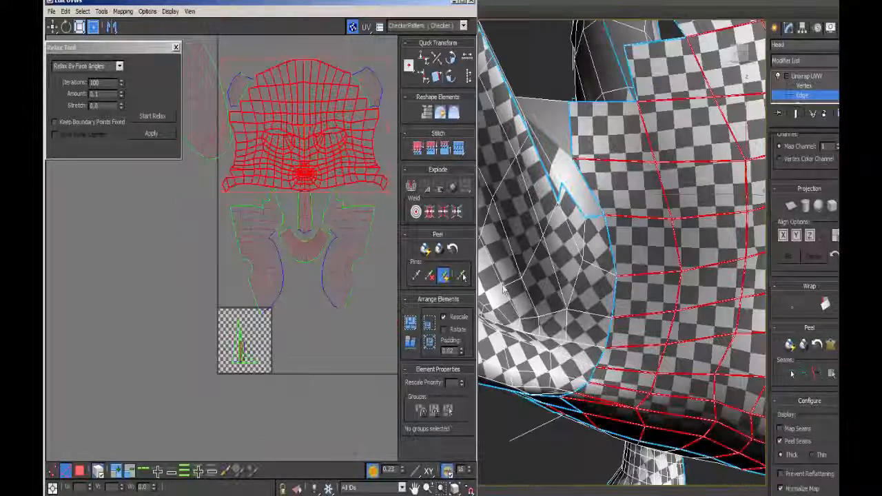
Select a face of the unmapped strip between the ear and the head and expand the selection to its seams.
middle_click_drag(615, 299, 592, 324)
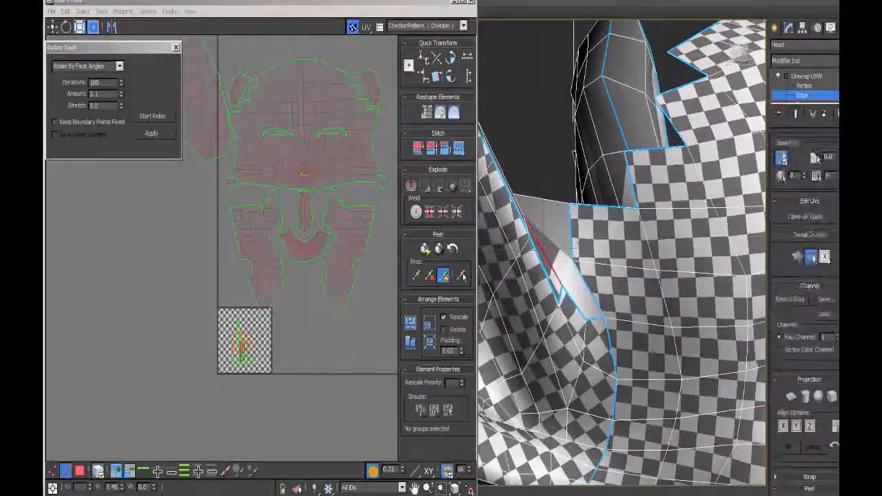
left_click(810, 159)
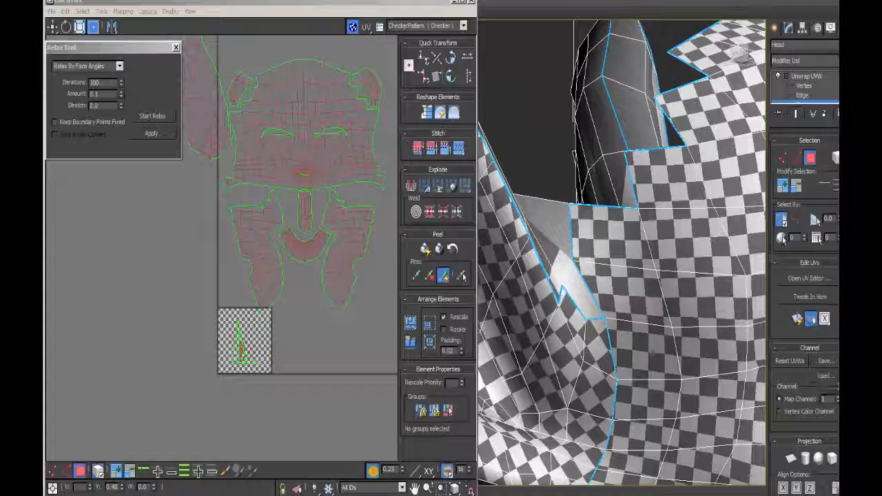
scroll(792, 414, "down", 5)
left_click(832, 426)
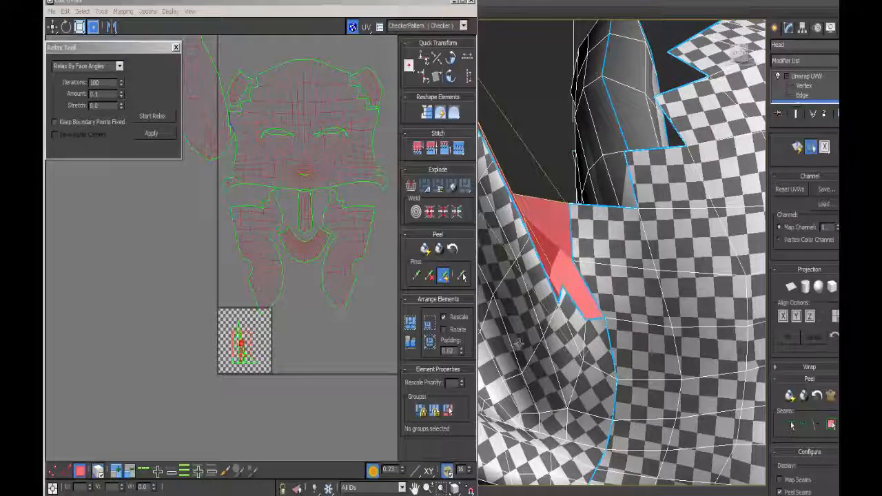
Check the strip selection around the ear, then pelt map it and commit the result.
scroll(647, 414, "down", 5)
middle_click_drag(679, 414, 612, 438, "alt")
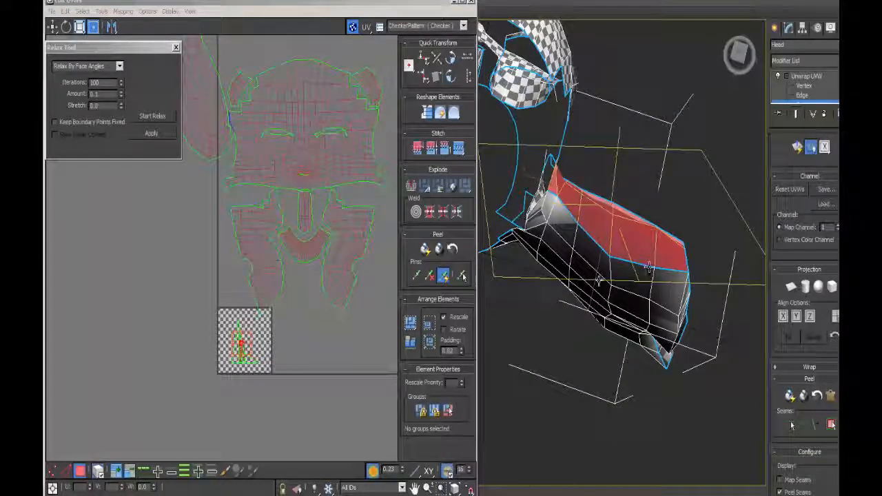
middle_click_drag(701, 307, 565, 107, "alt")
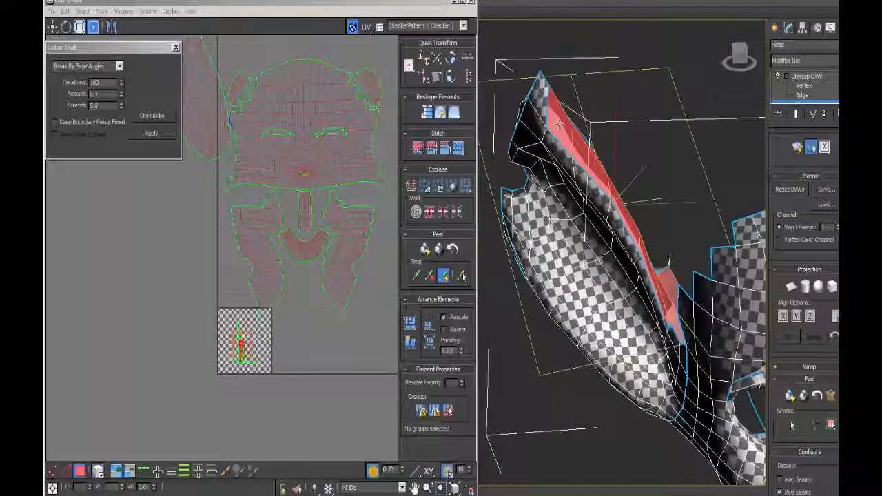
middle_click_drag(649, 264, 689, 372, "alt")
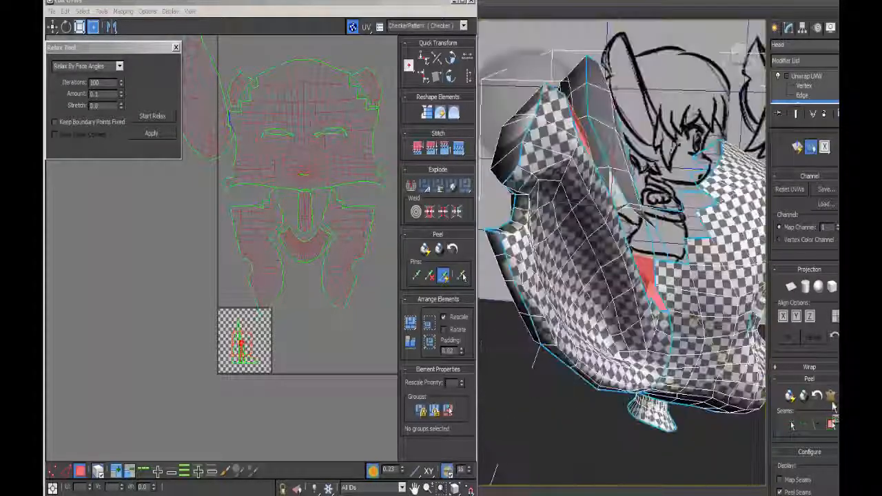
left_click(831, 396)
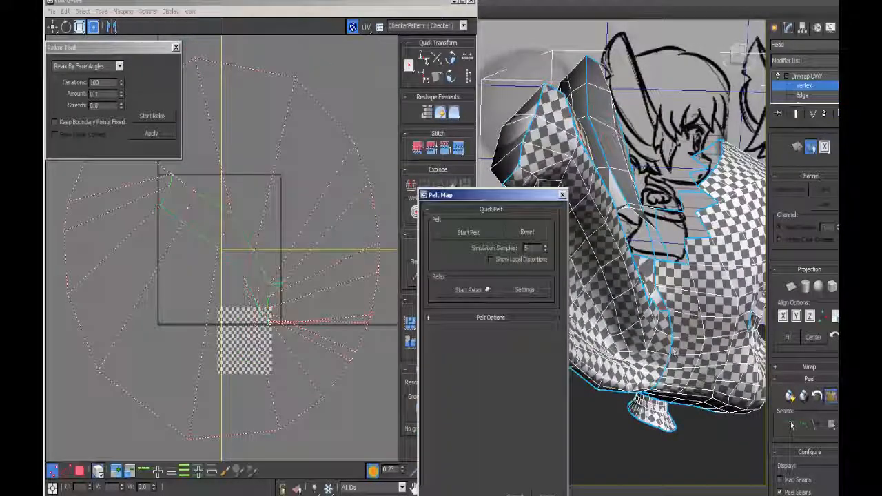
left_click(472, 232)
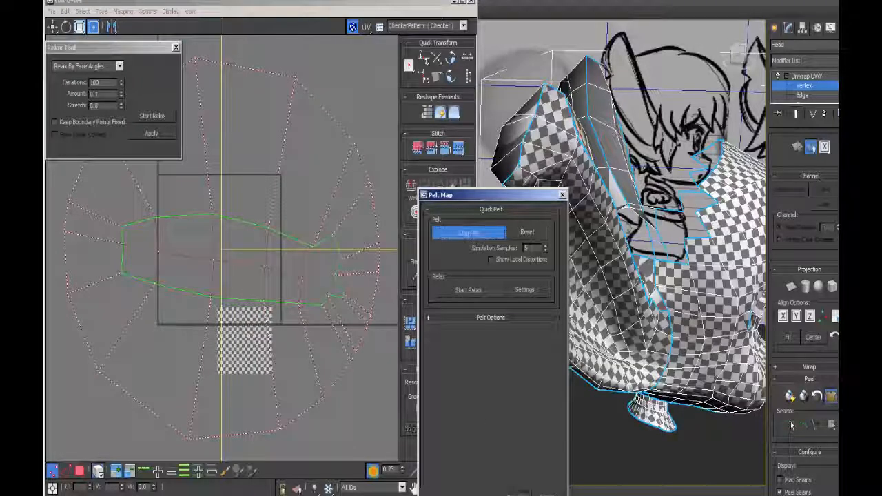
left_click(520, 494)
Move the pelted strip shell up beside the ear and face shells, and select the small shell at the face's upper corner.
middle_click_drag(291, 203, 350, 407)
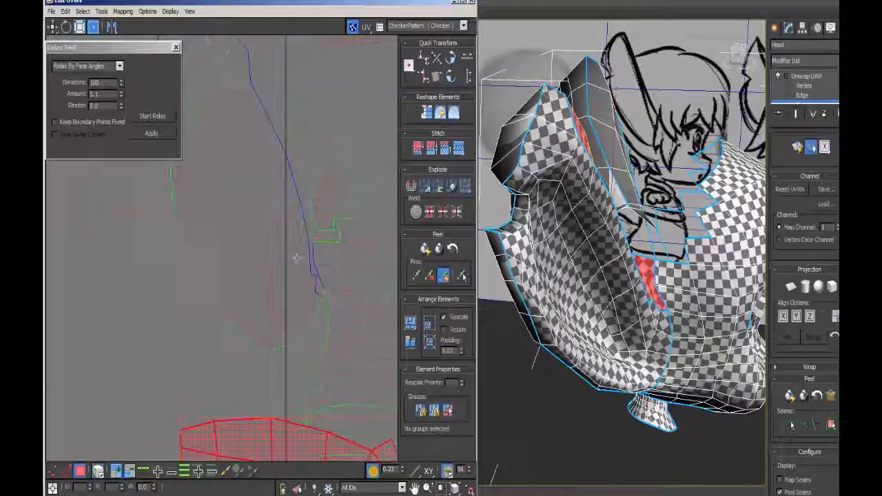
middle_click_drag(308, 289, 258, 266)
left_click_drag(241, 435, 226, 282)
left_click(284, 166)
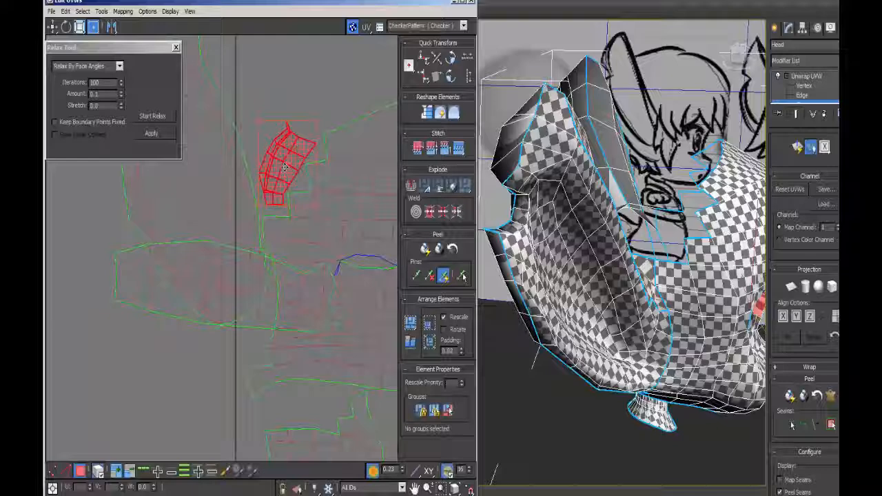
Enlarge the narrow inner-ear strip's UV shell and relax it by face angles.
left_click_drag(288, 166, 382, 86)
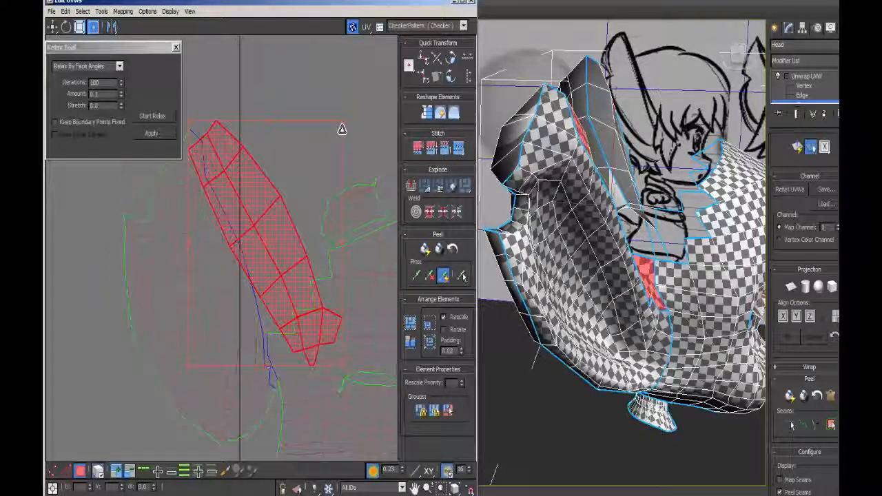
left_click_drag(342, 129, 372, 97)
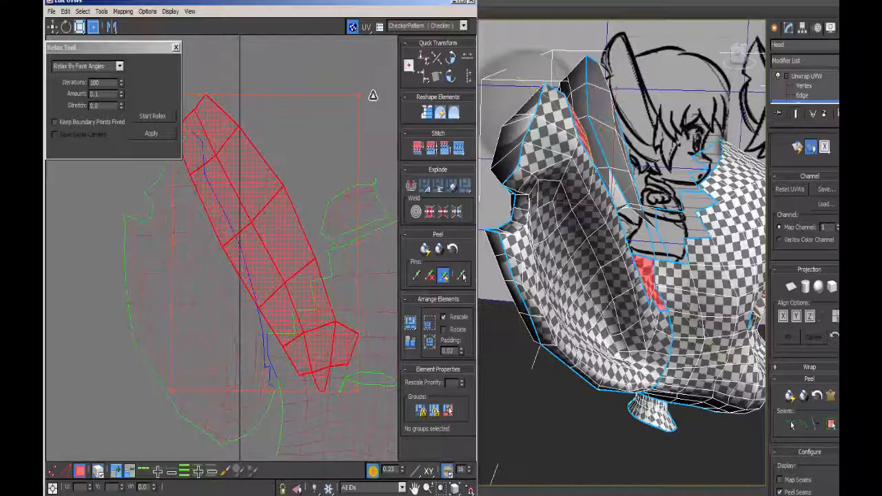
left_click(158, 117)
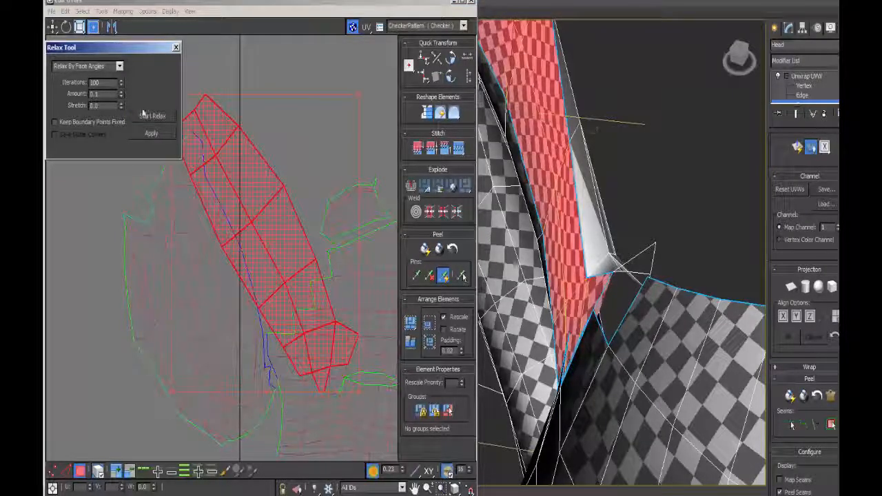
Relax the inner-ear strip again, using Relax By Edge Angles with 100 iterations and an amount of 0.1.
left_click(86, 66)
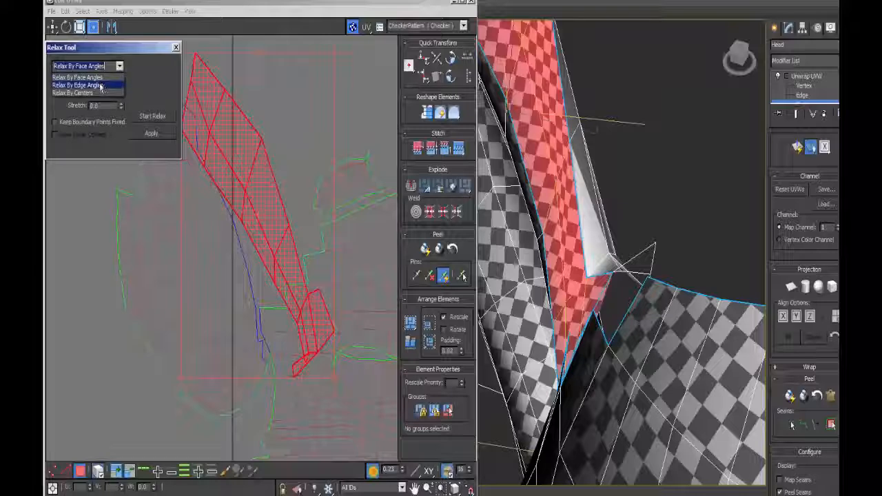
left_click(80, 76)
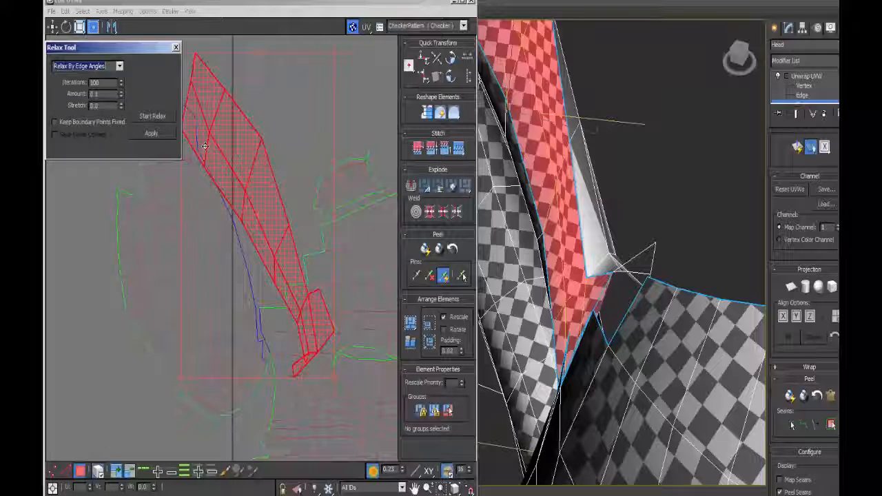
left_click(165, 121)
left_click(165, 121)
Shrink the relaxed strip and position it upright in the gap between the large ear shell and the head shell.
left_click_drag(381, 225, 313, 323)
middle_click_drag(310, 207, 318, 248)
left_click_drag(313, 95, 258, 175, "ctrl")
left_click_drag(264, 256, 264, 207)
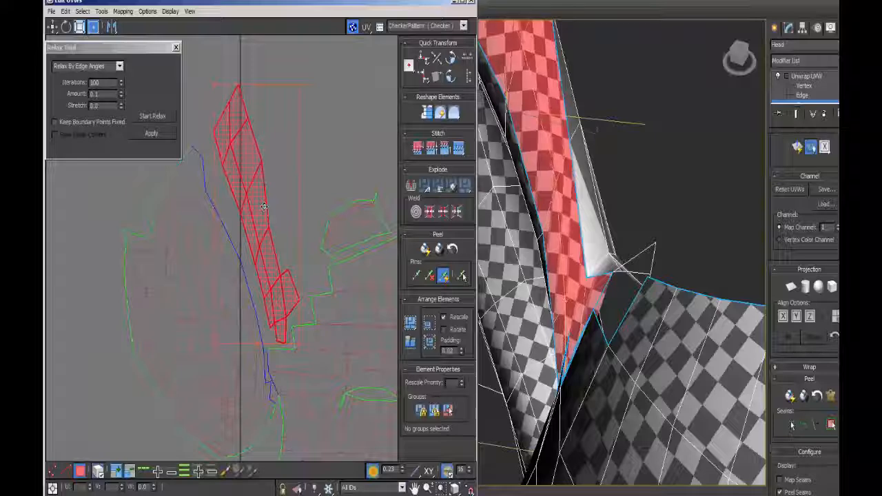
Move the large ear shell away from the head shell and set the strip against its matching long edge.
key("2")
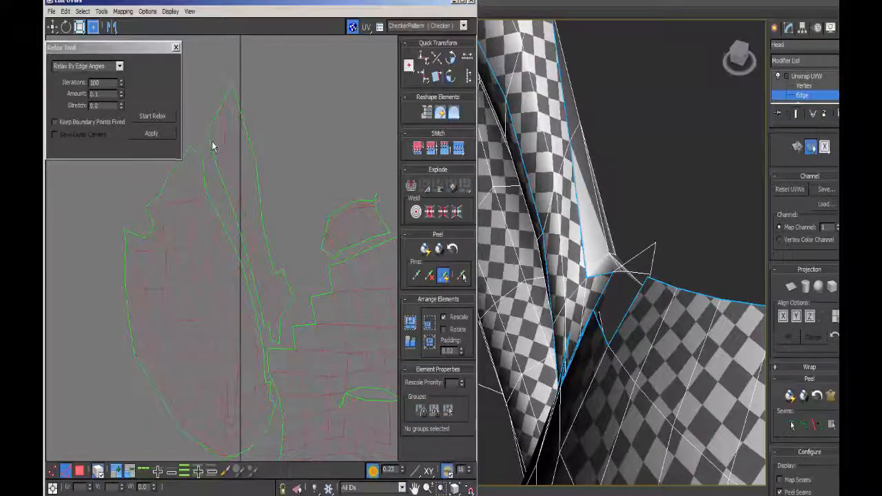
left_click(213, 147)
left_click(98, 471)
left_click(213, 149)
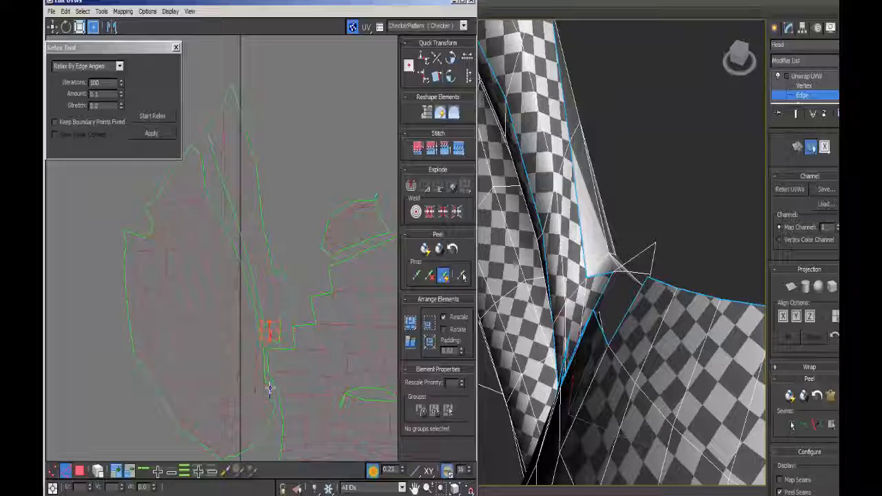
key("3")
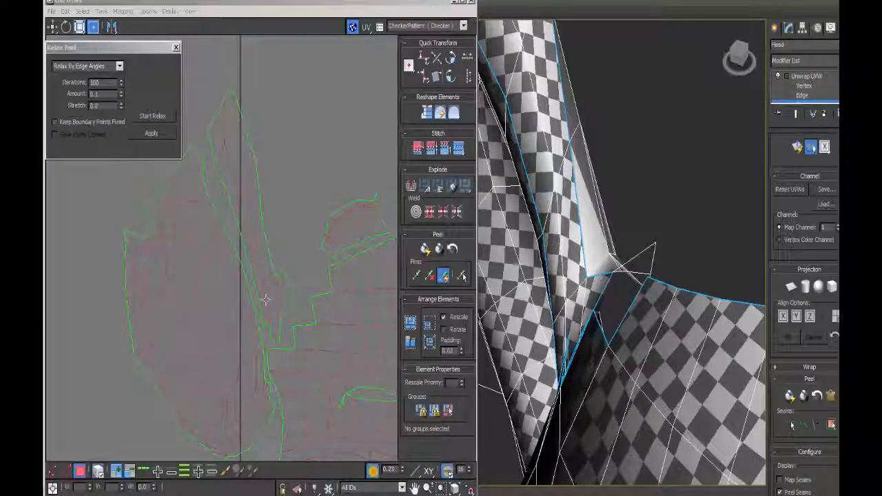
left_click(235, 315)
left_click_drag(239, 313, 193, 311)
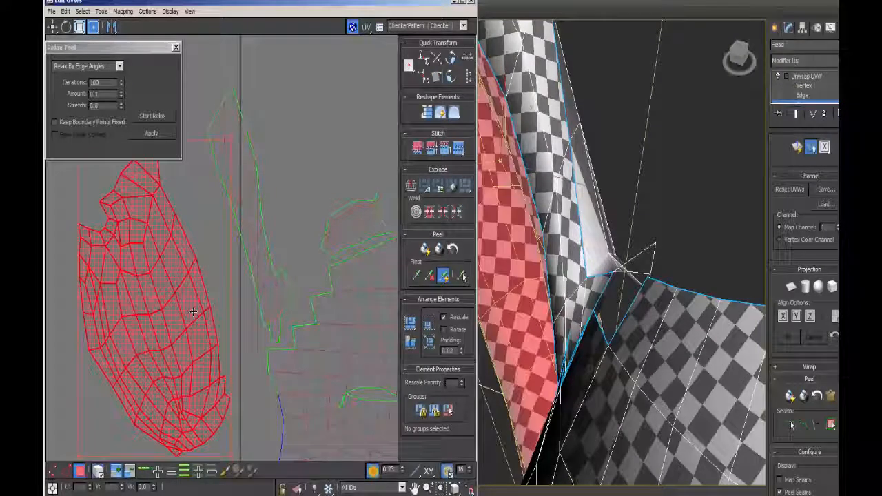
left_click_drag(275, 304, 239, 349)
middle_click_drag(284, 237, 339, 260)
left_click(249, 160)
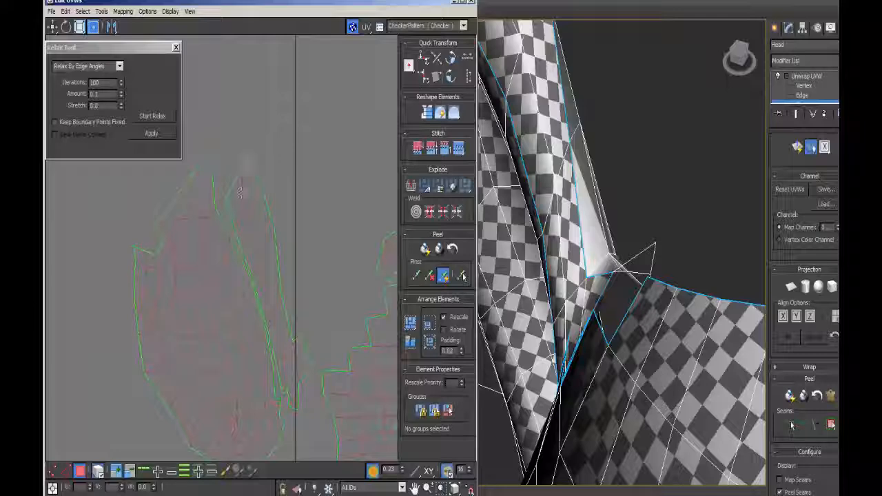
Select the strip's long border edges shared with the large ear shell and stitch the two shells together.
left_click(65, 470)
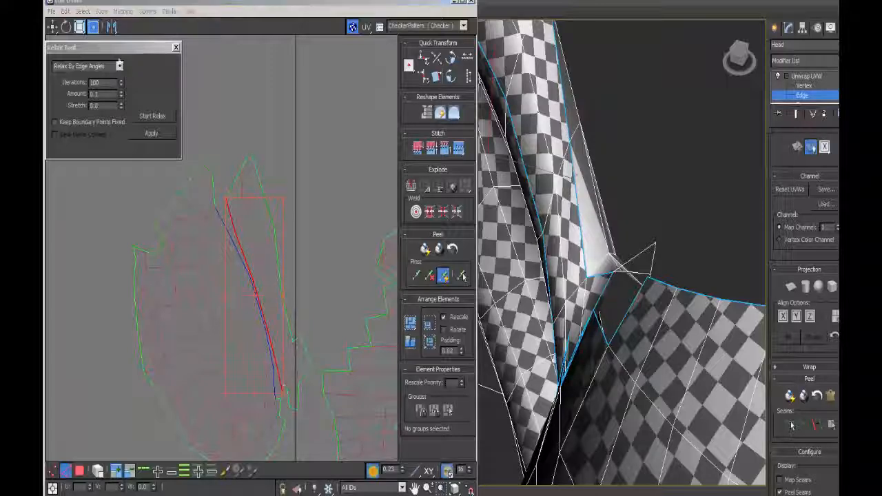
scroll(282, 390, "up", 5)
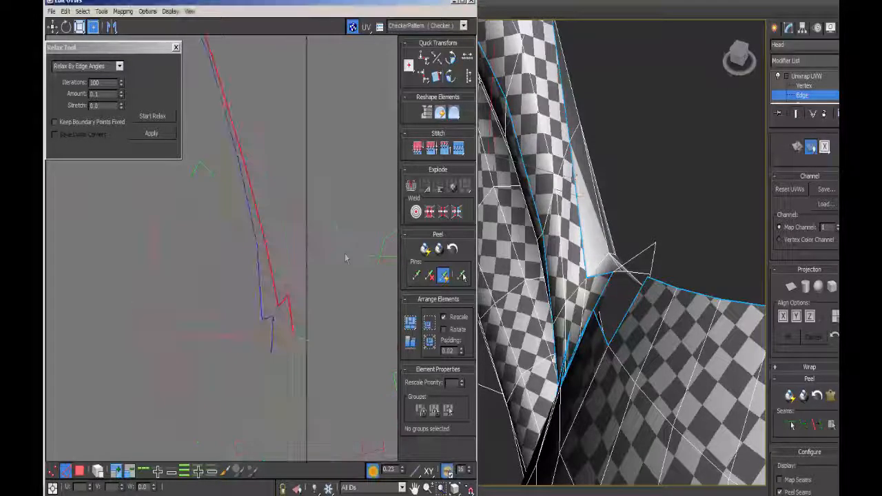
left_click(432, 150)
middle_click_drag(262, 192, 308, 286)
scroll(303, 310, "down", 4)
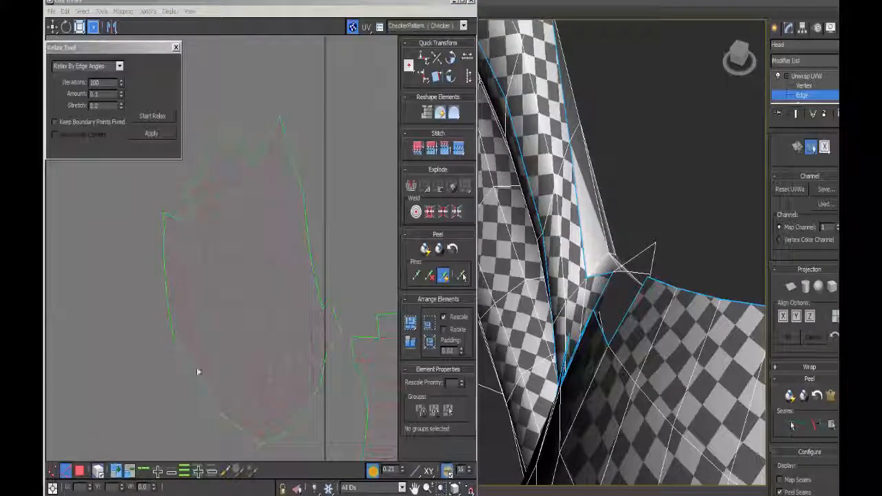
Relax the combined ear shell by edge angles.
left_click(79, 471)
left_click(275, 290)
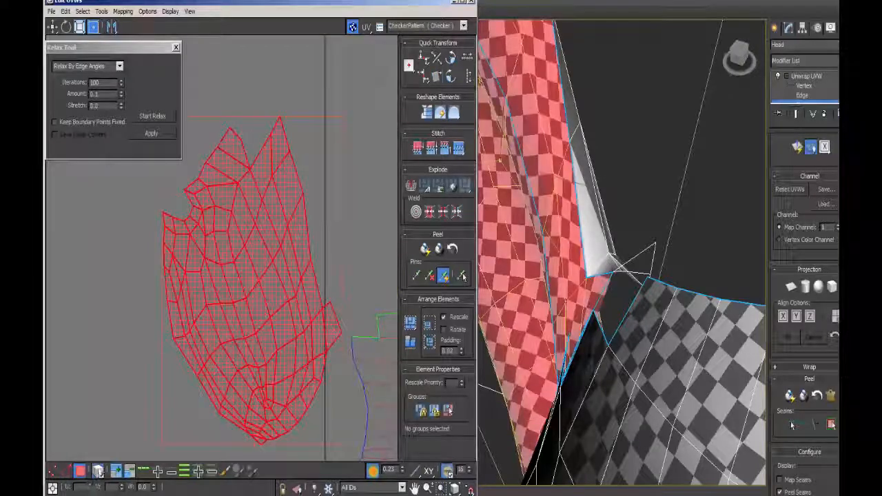
left_click(152, 116)
Check which border edges the combined ear shell shares with the head shell, and reposition it beside the head.
middle_click_drag(362, 234, 323, 89)
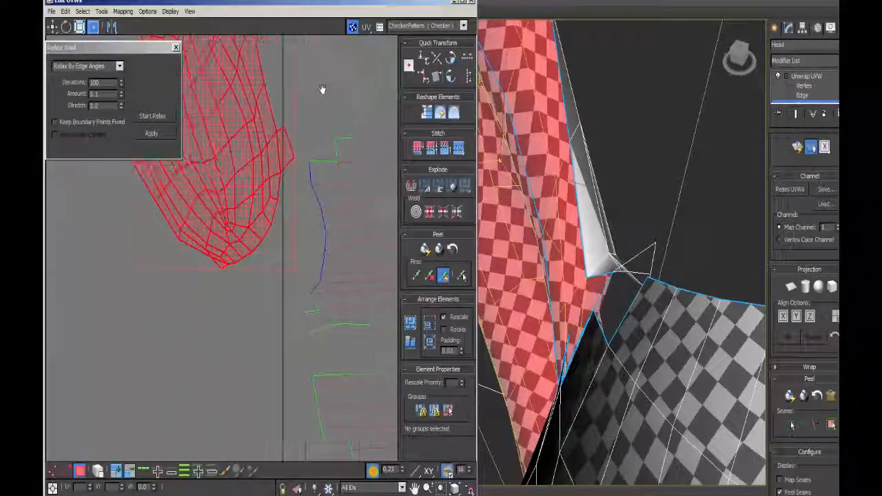
left_click_drag(257, 183, 278, 175)
key("2")
left_click(301, 182)
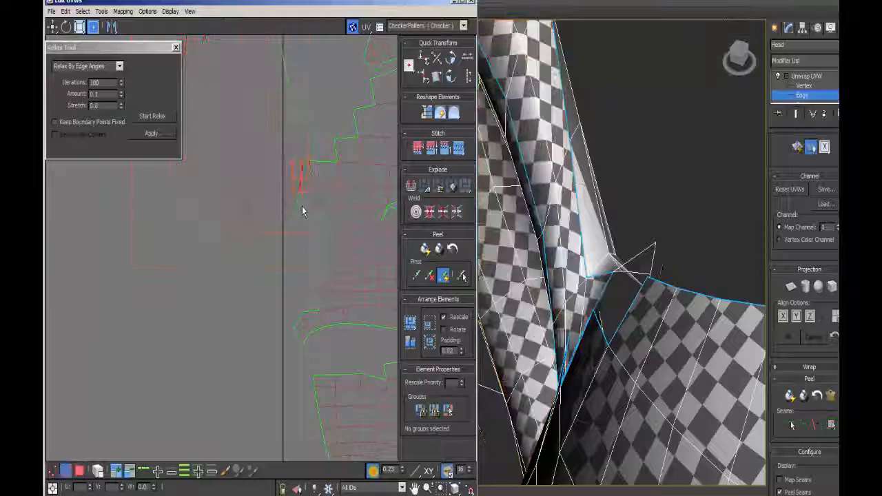
left_click(290, 221)
middle_click_drag(298, 110, 284, 268)
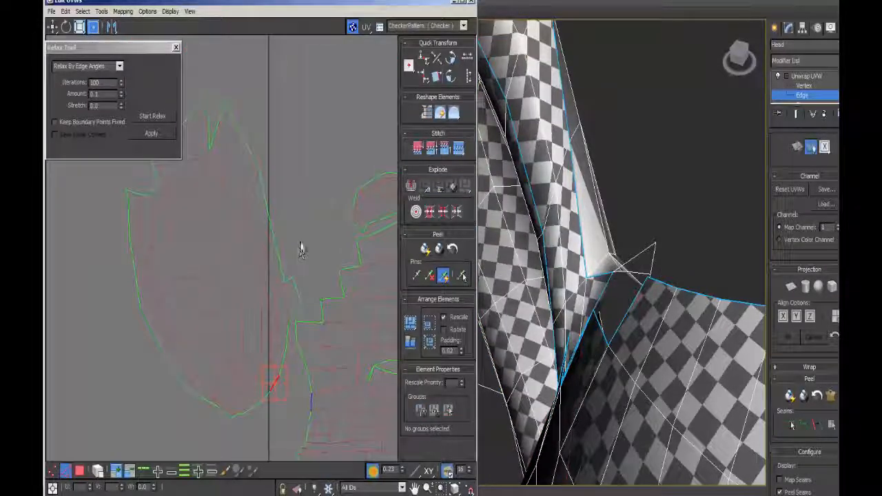
left_click(295, 315)
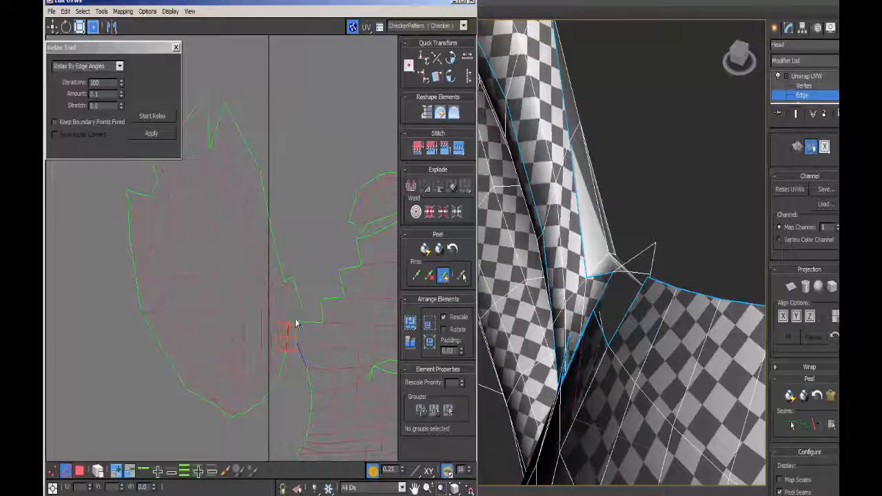
key("3")
left_click(273, 320)
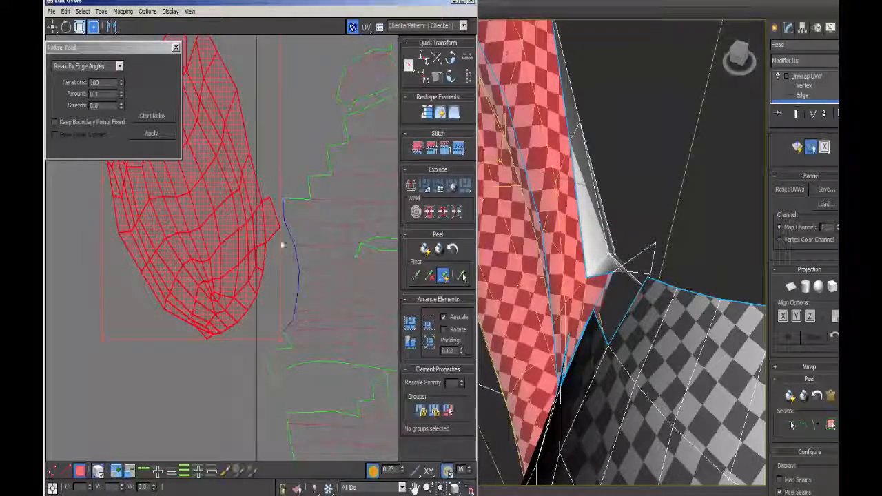
left_click_drag(250, 261, 266, 307)
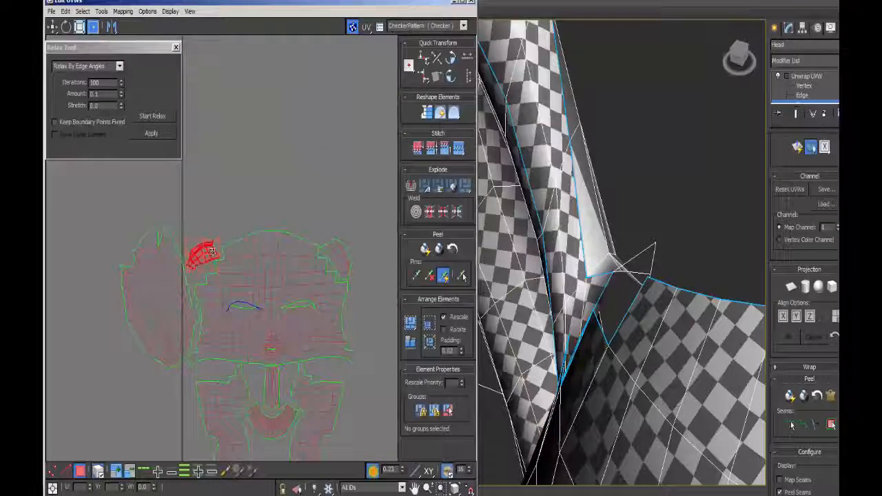
Nudge the small shell beside the forehead, and unwrap the stretched faces on the back of the ear with Pelt Map.
left_click_drag(212, 250, 210, 249)
middle_click_drag(331, 319, 317, 262)
left_click(579, 248)
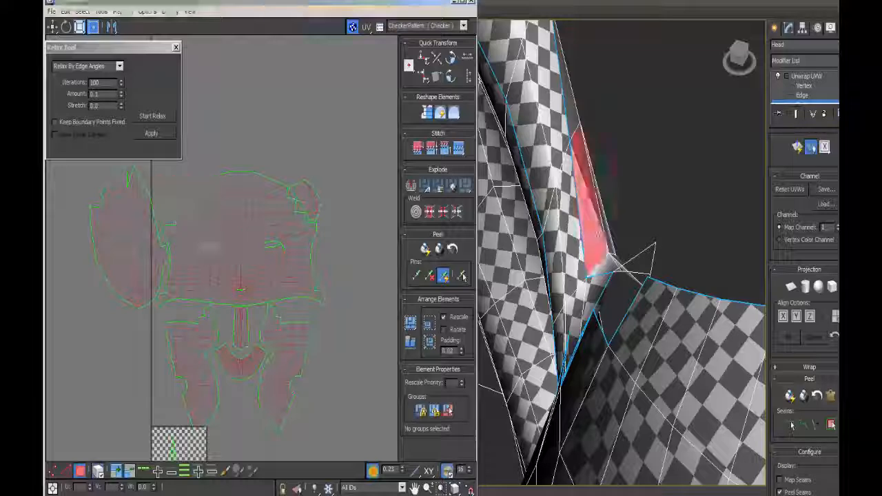
left_click(830, 396)
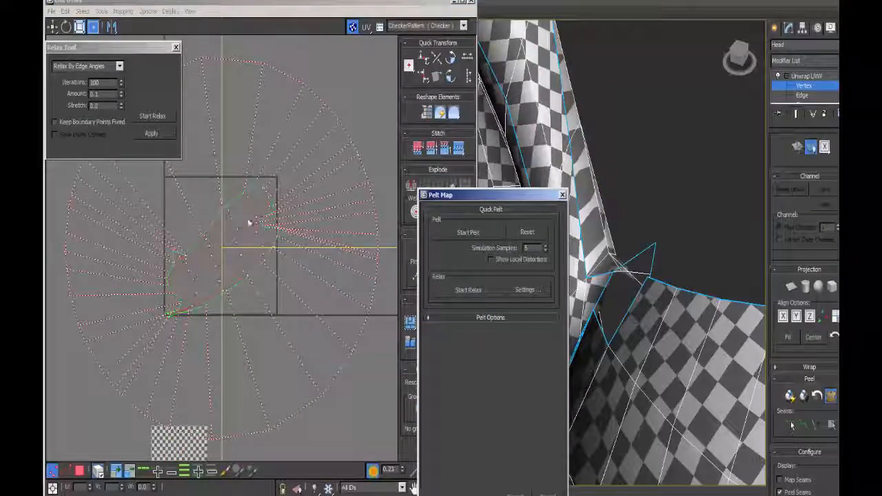
left_click(467, 232)
left_click(514, 495)
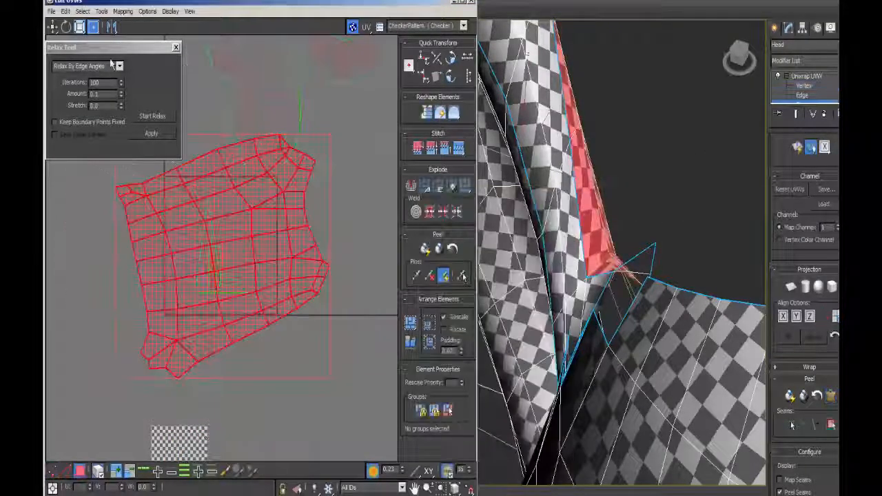
Relax the pelted ear-back shell by face angles.
left_click(120, 65)
left_click(79, 75)
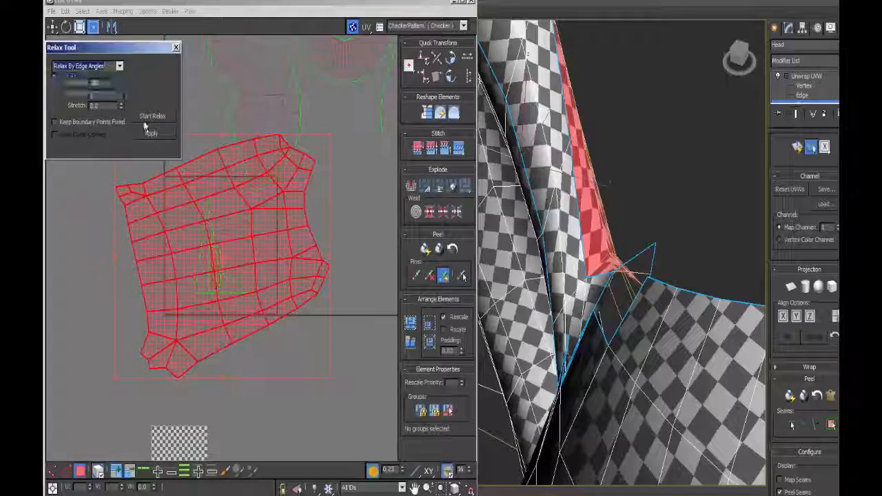
left_click(153, 116)
left_click(154, 120)
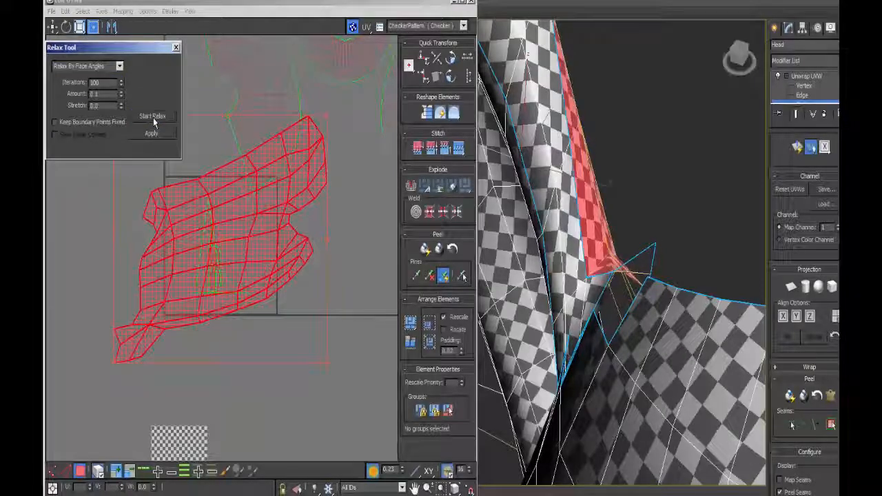
Scale and rotate the ear-back shell and place it directly below the combined ear shell beside the head layout.
middle_click_drag(531, 228, 586, 233, "alt")
scroll(290, 200, "up", 1)
middle_click_drag(289, 199, 305, 279)
scroll(305, 276, "down", 3)
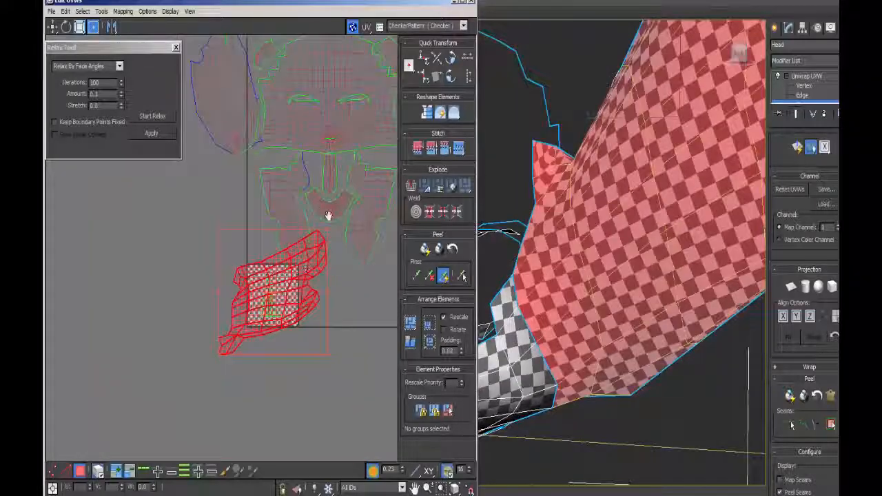
middle_click_drag(329, 216, 373, 214)
left_click_drag(339, 277, 311, 132)
middle_click_drag(338, 145, 352, 279)
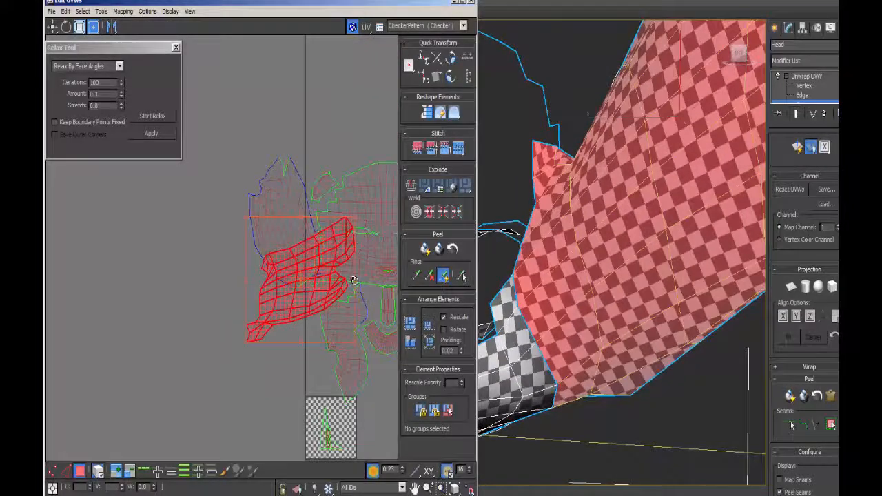
left_click_drag(354, 280, 257, 411)
left_click_drag(297, 271, 274, 336)
middle_click_drag(289, 317, 262, 197)
left_click_drag(281, 143, 279, 152)
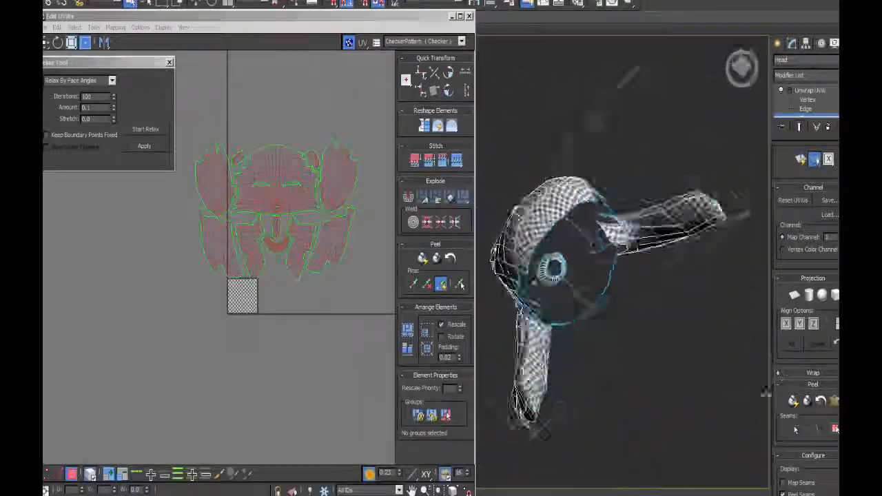
Select all the head's UV shells, move them to the UV tile's origin corner and scale them down uniformly.
middle_click_drag(766, 391, 586, 475, "alt")
left_click_drag(190, 128, 371, 291)
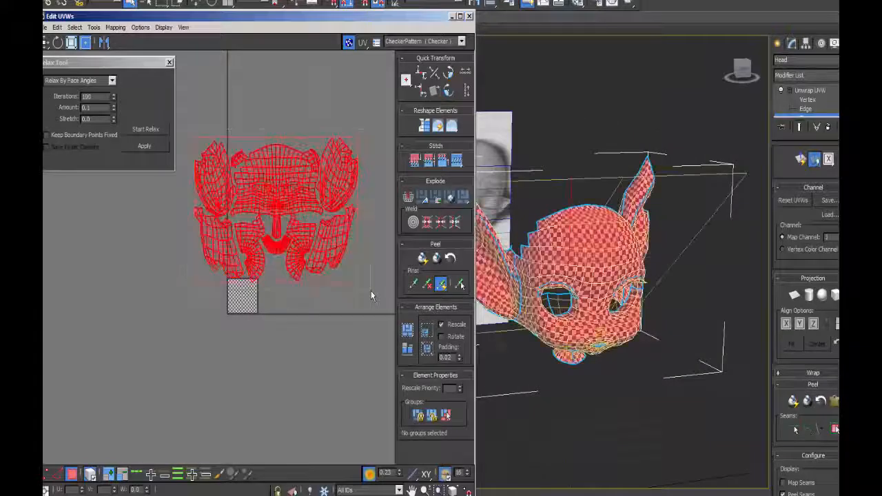
left_click_drag(317, 199, 290, 288)
middle_click_drag(329, 222, 354, 219)
left_click_drag(354, 220, 205, 323, "ctrl")
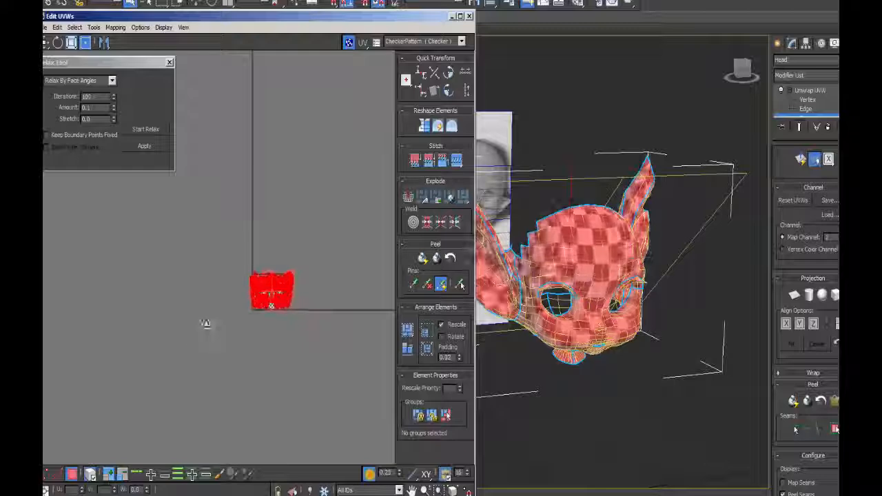
Resize the complete UV layout from its corners so that it fills the width and height of the checker tile.
middle_click_drag(282, 317, 330, 221)
scroll(329, 220, "up", 4)
scroll(314, 266, "up", 1)
middle_click_drag(304, 189, 257, 310)
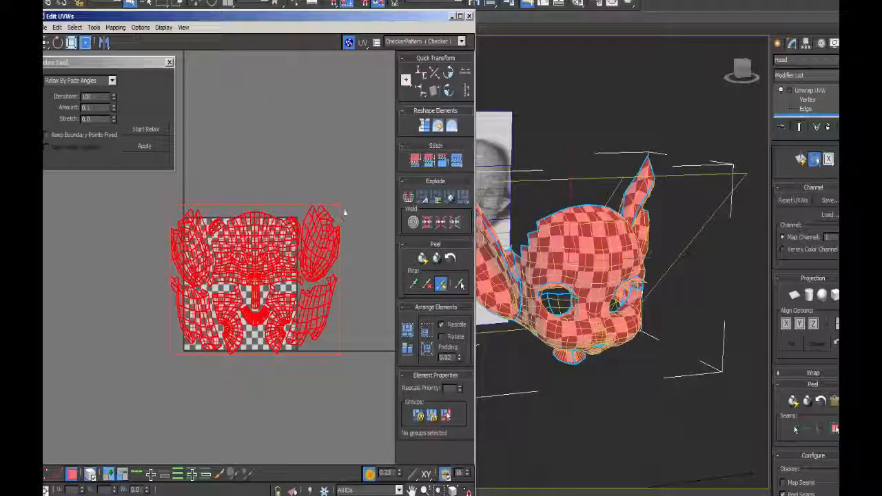
left_click_drag(341, 204, 298, 219)
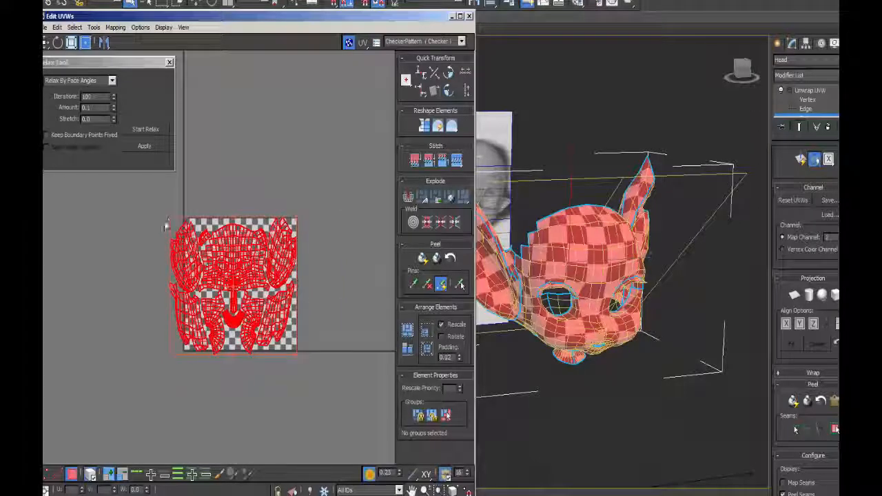
left_click_drag(168, 216, 182, 214)
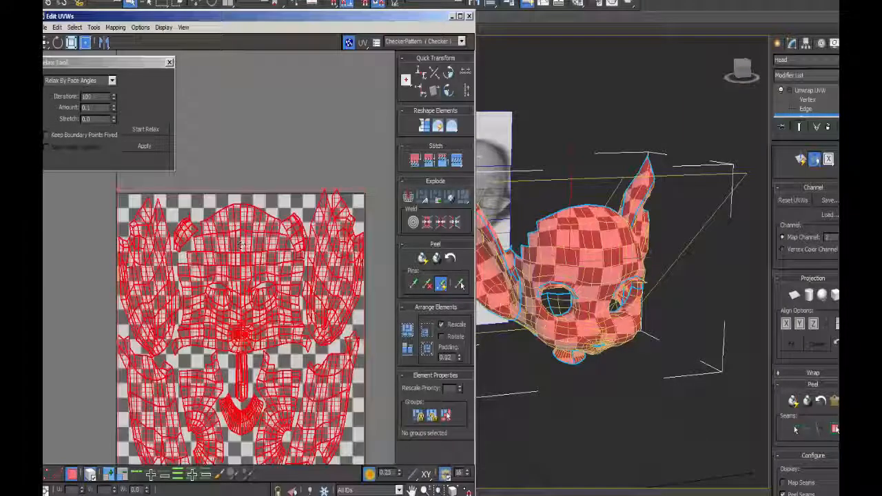
middle_click_drag(241, 244, 244, 194)
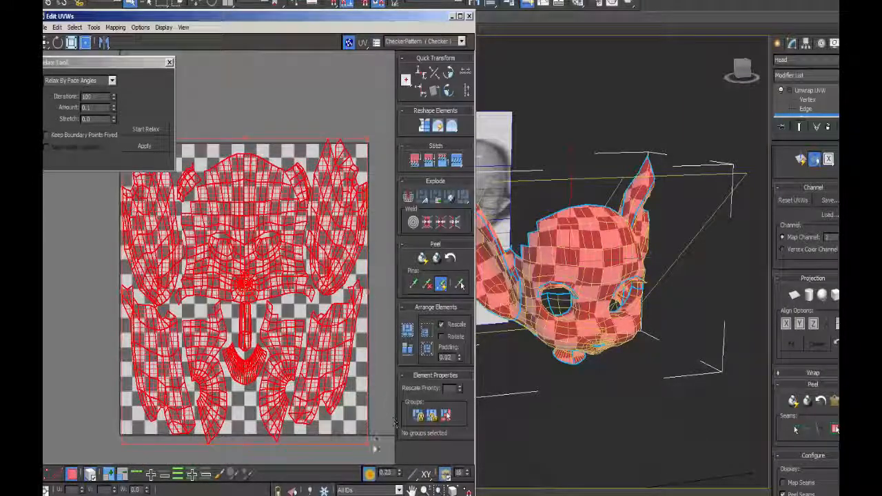
Tighten the corners of the complete UV layout so every shell sits inside the checker tile's borders.
middle_click_drag(369, 446, 396, 495)
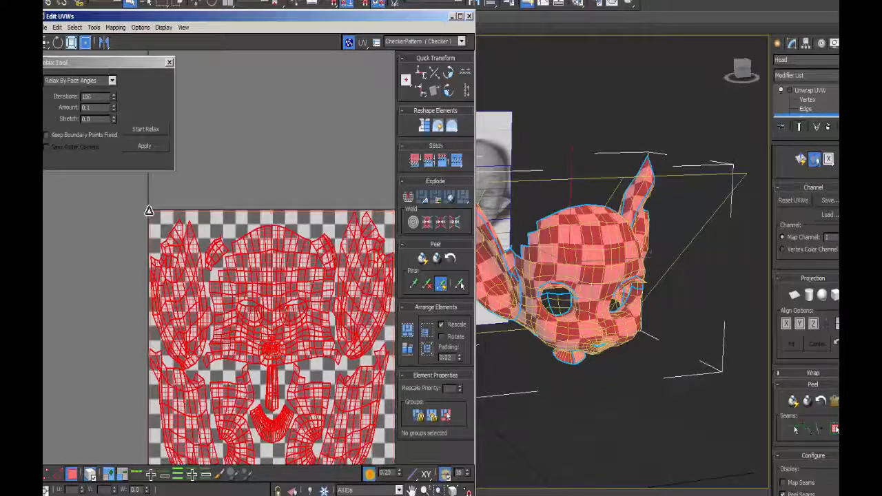
middle_click_drag(245, 259, 227, 171)
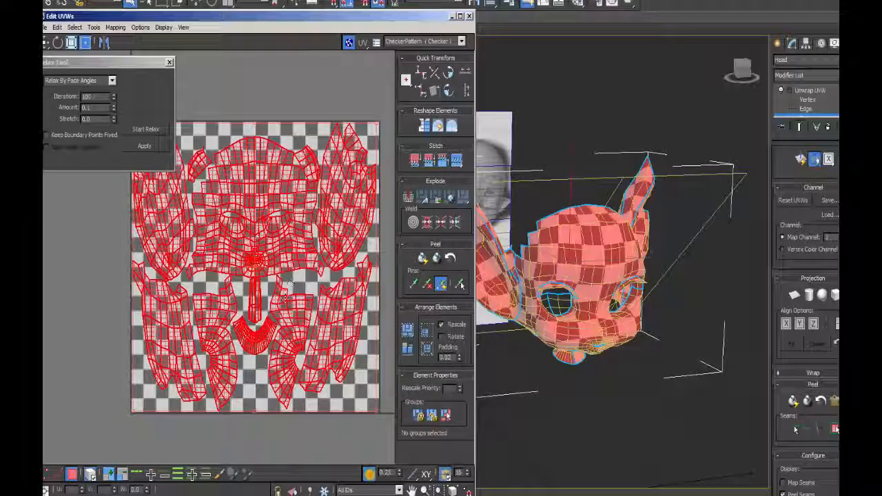
middle_click_drag(338, 323, 305, 339)
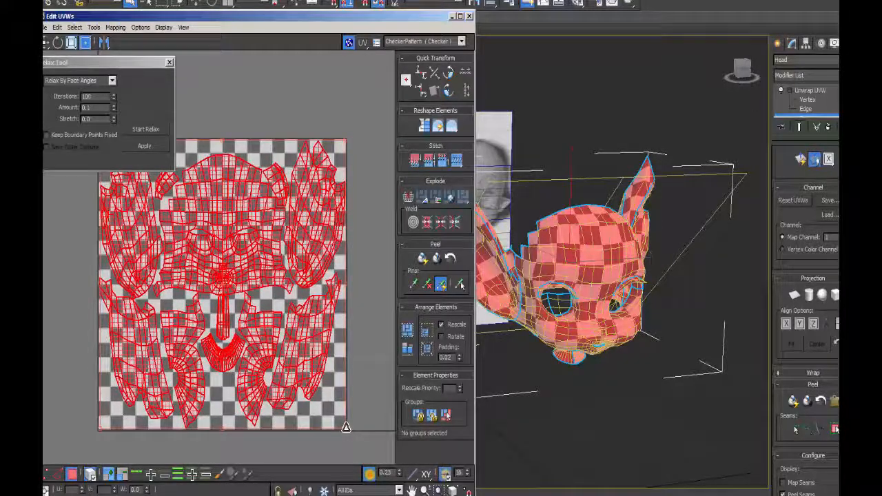
middle_click_drag(345, 426, 383, 429)
middle_click_drag(298, 224, 269, 208)
Save the head's UV layout as kid_face_1 and close the UV editor.
left_click(46, 27)
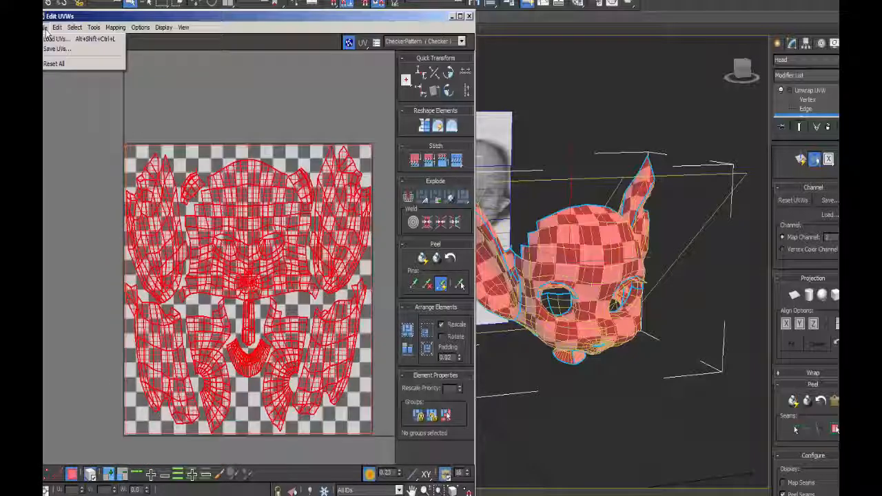
left_click(56, 48)
type("kid_face")
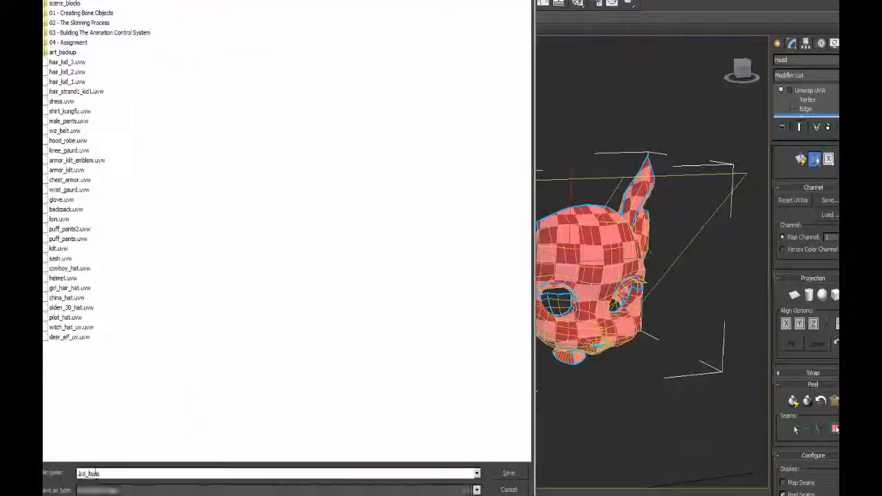
type("_1")
key("Return")
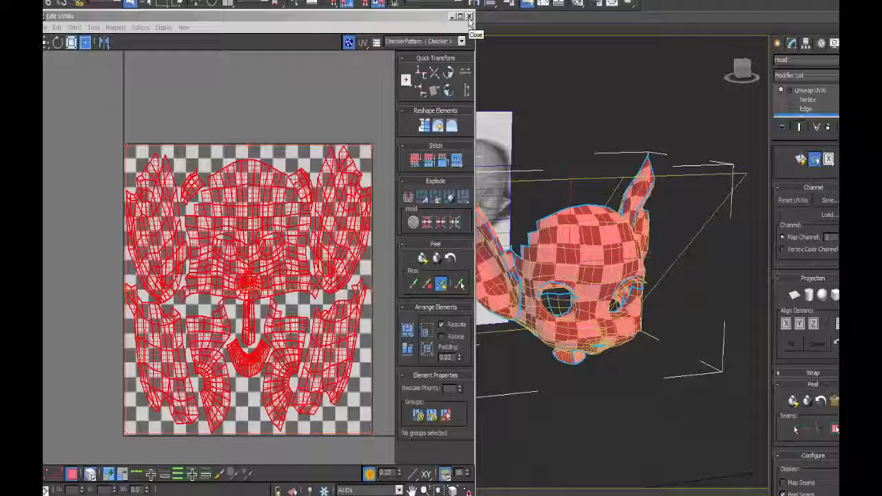
left_click(468, 17)
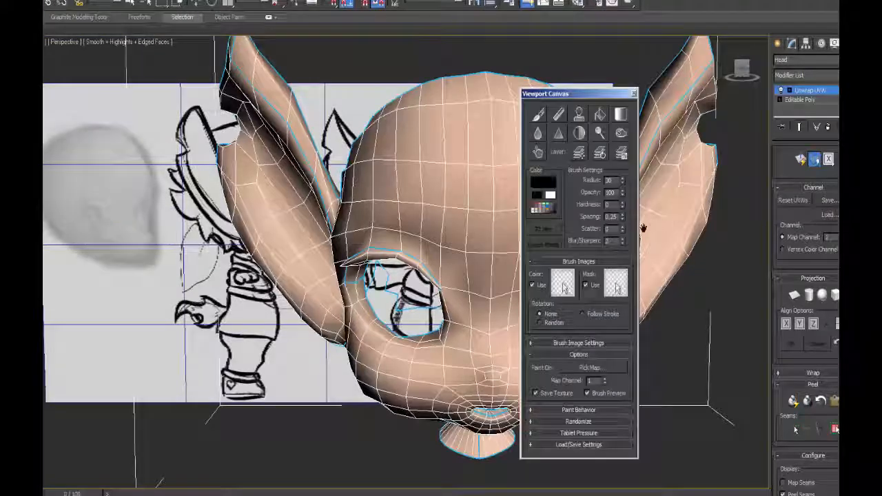
Move the Viewport Canvas clear of the head and start a new 1024 × 1024 Diffuse Color texture to paint on.
left_click_drag(565, 94, 90, 61)
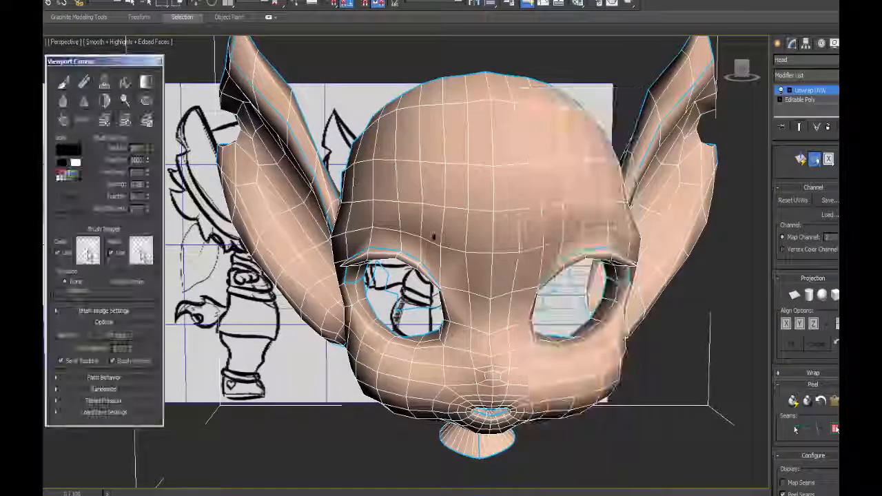
middle_click_drag(434, 236, 526, 290, "alt")
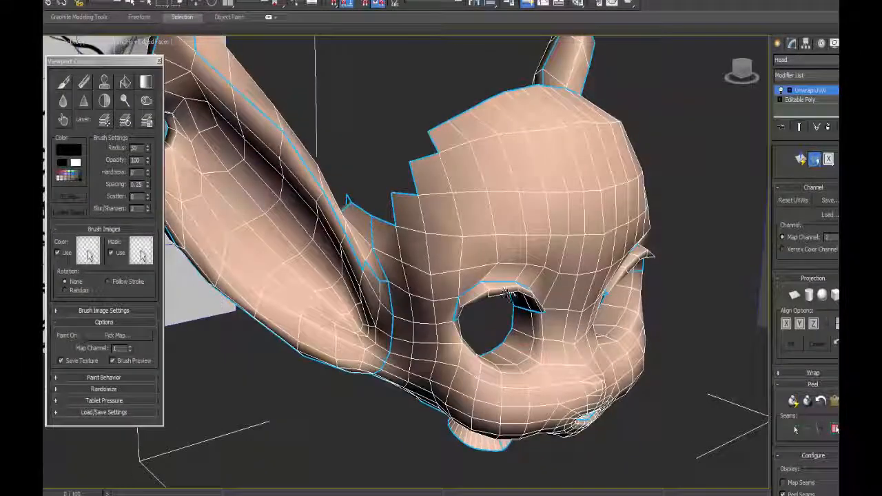
middle_click_drag(578, 269, 570, 230, "alt")
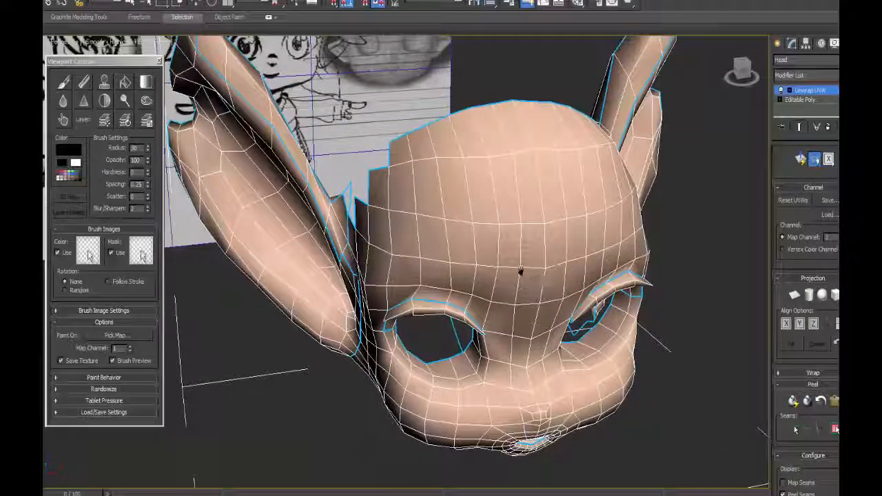
middle_click_drag(535, 257, 460, 159, "alt")
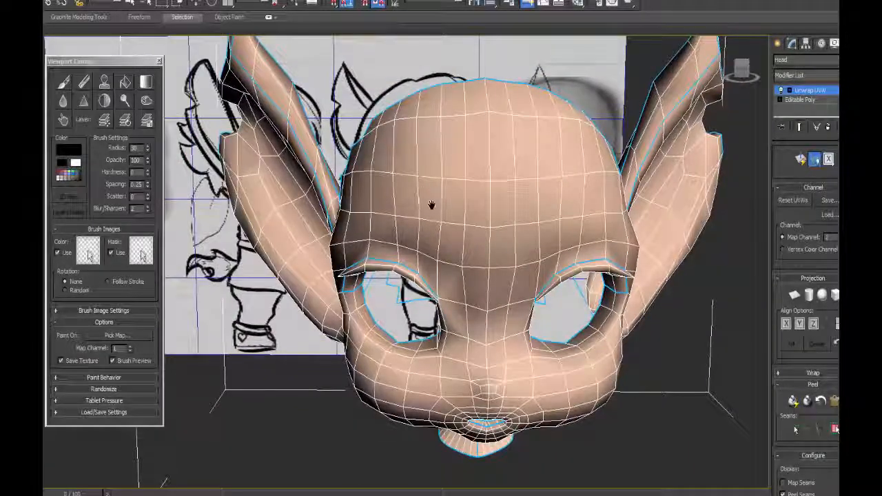
middle_click_drag(419, 230, 513, 221, "alt")
middle_click_drag(473, 291, 479, 245, "alt")
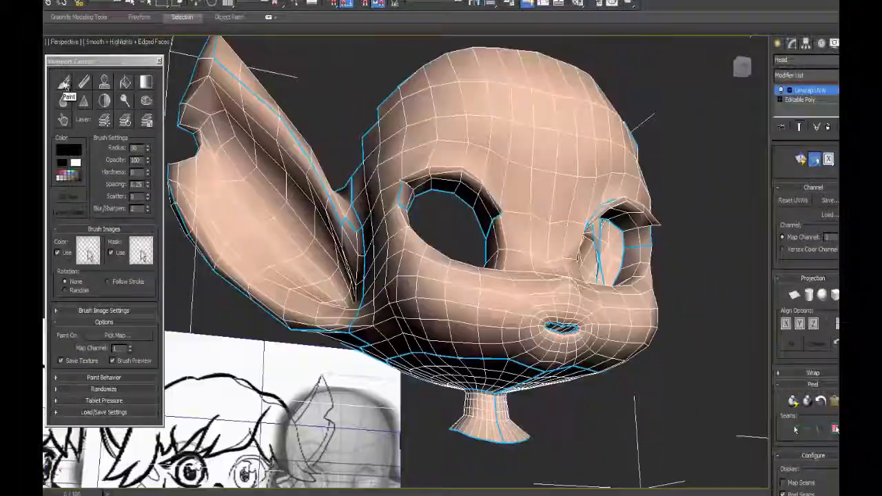
left_click(116, 335)
left_click(142, 350)
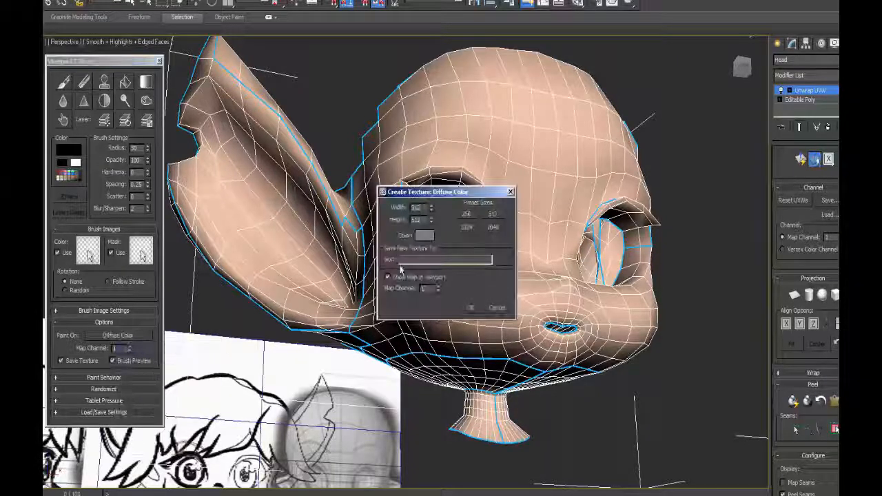
left_click(468, 228)
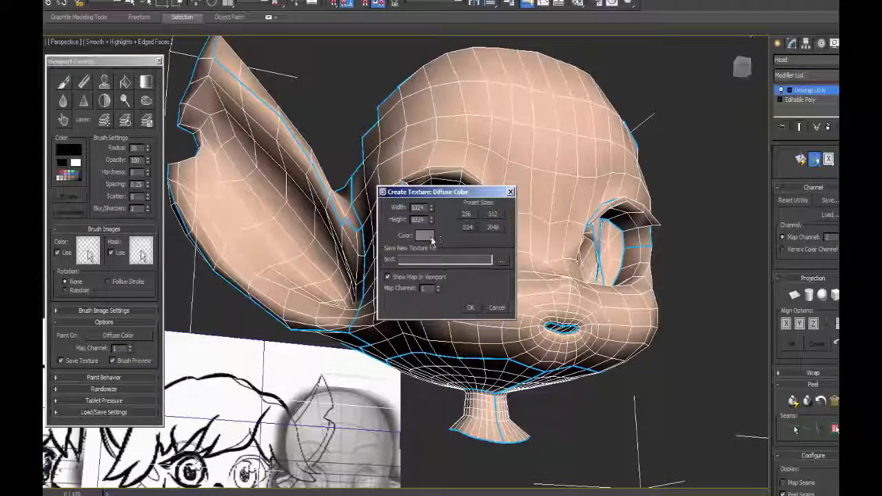
Set the new texture to save as a PNG file named kid_face_1 with the default PNG options and create it.
left_click(503, 263)
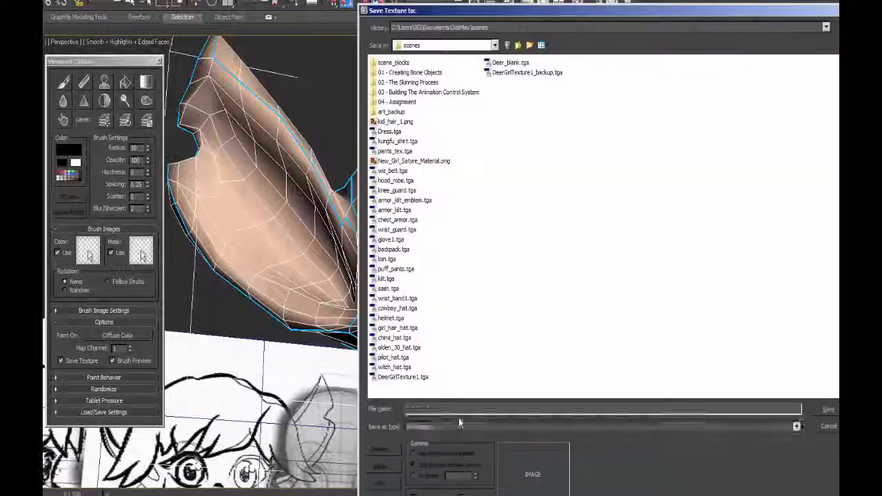
type("kid_face_1")
left_click(447, 495)
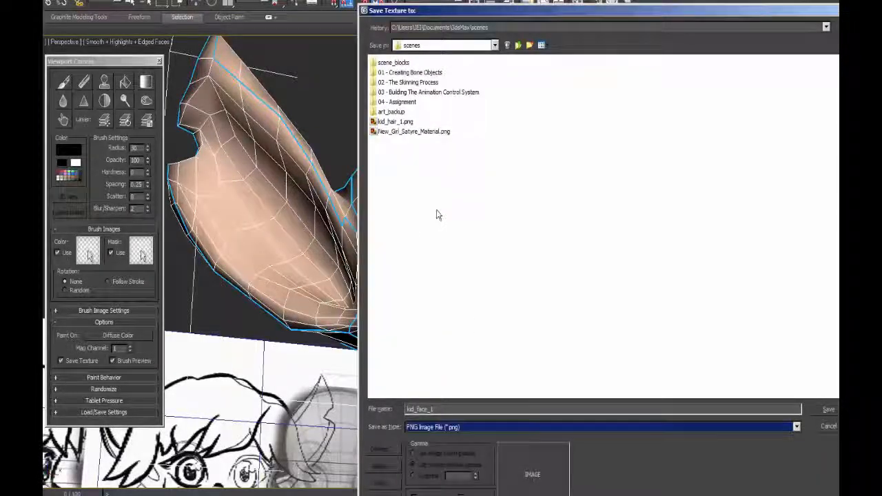
left_click(798, 428)
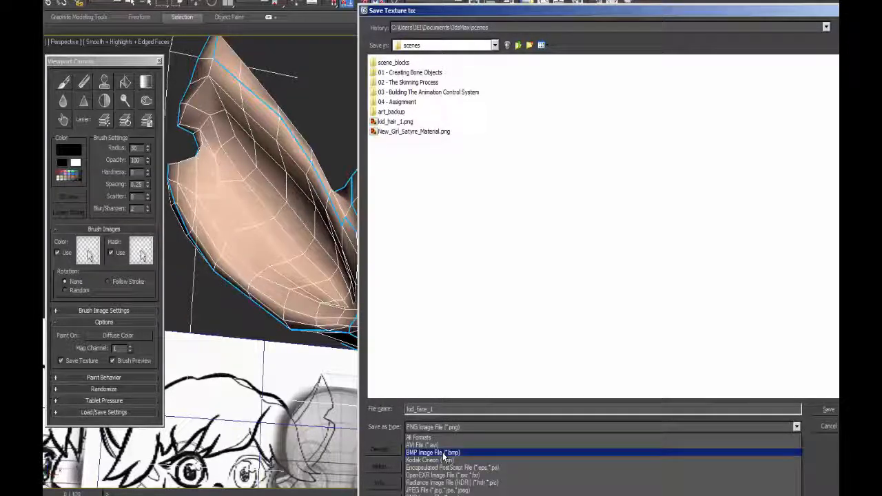
left_click(473, 408)
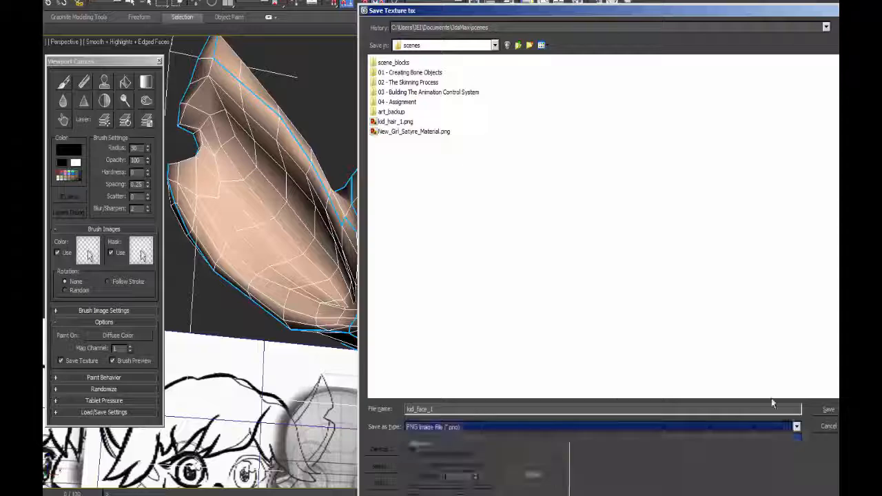
left_click(828, 410)
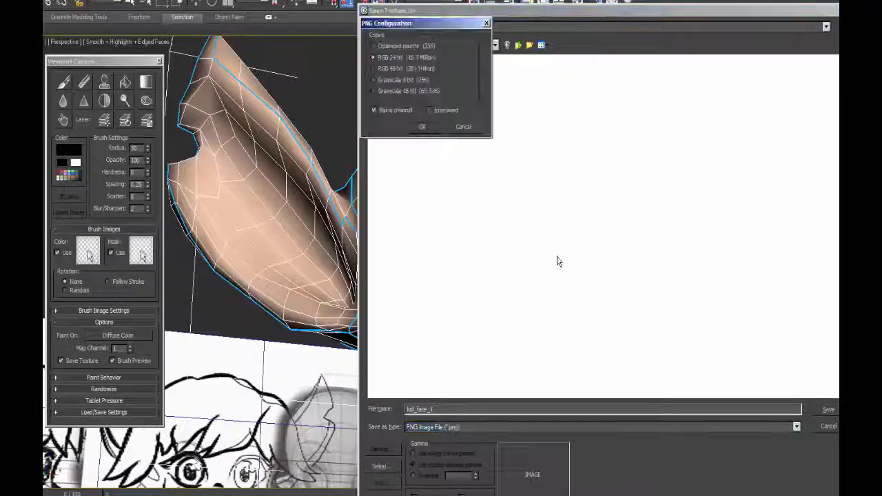
key("Return")
left_click(471, 308)
Change the perspective view's shading to Flat with edged faces.
left_click(97, 44)
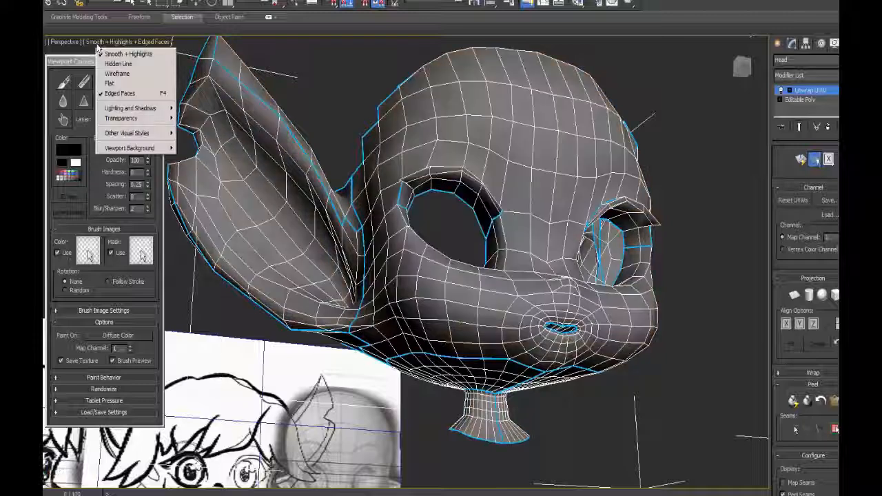
left_click(110, 83)
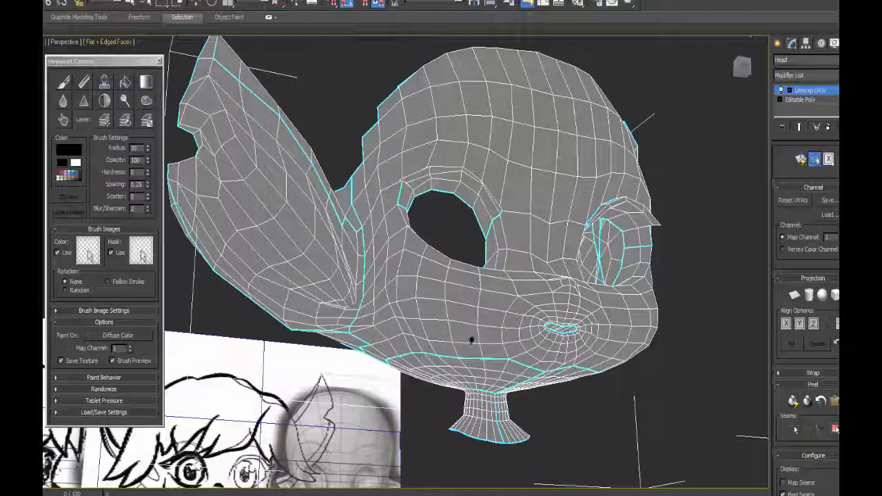
mouse_move(503, 360)
middle_mouse_down()
mouse_move(475, 283)
mouse_move(337, 320)
middle_mouse_up()
Unhide the character's body by name so that it shows beneath the head.
right_click(326, 323)
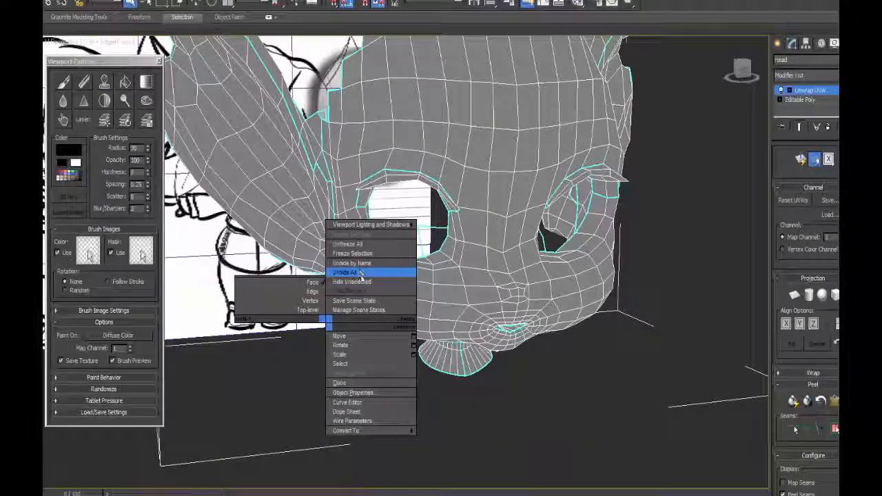
left_click(351, 263)
left_click(110, 112)
left_click(241, 352)
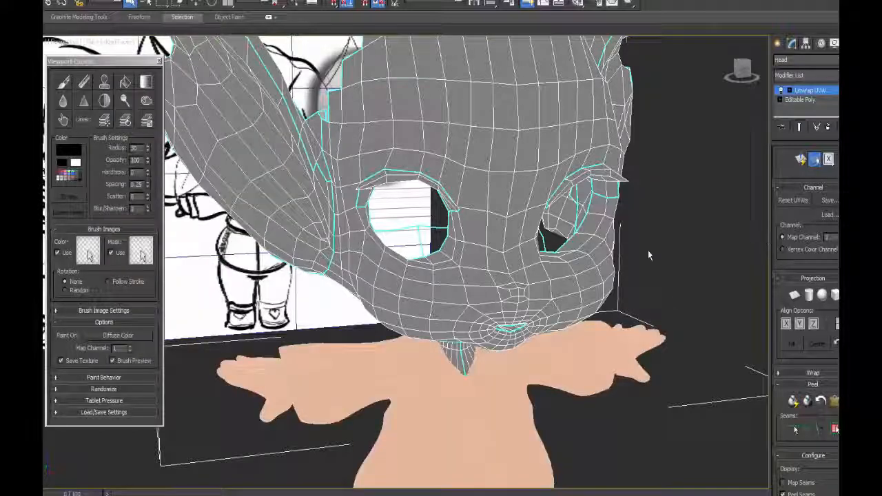
Set the paint colour to the body's skin tone and fill the head's Background texture layer with it.
left_click(77, 161)
left_click(399, 139)
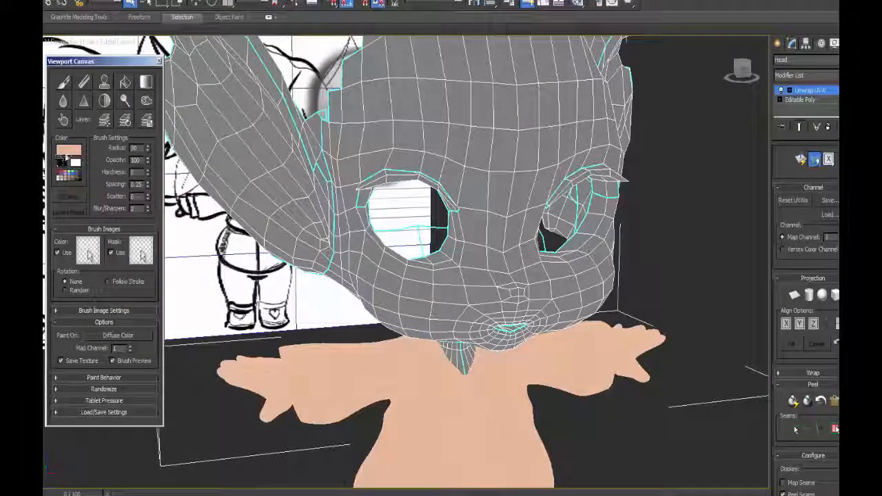
right_click(376, 346)
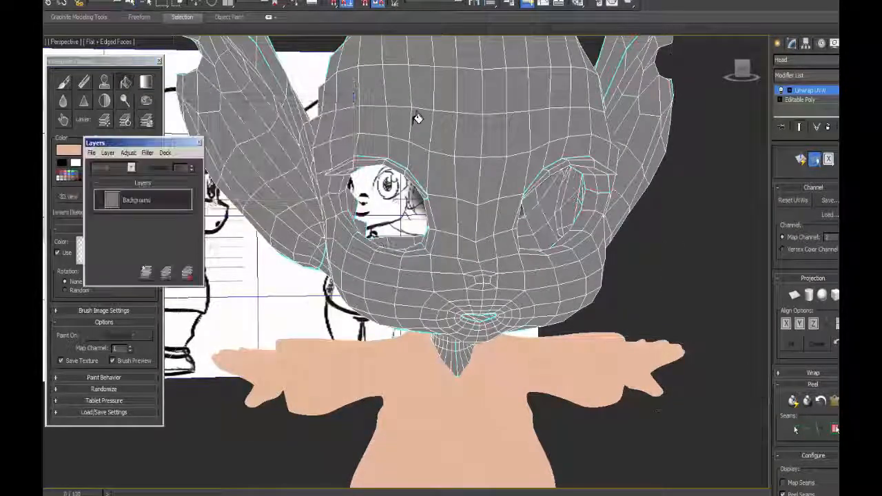
left_click(416, 117)
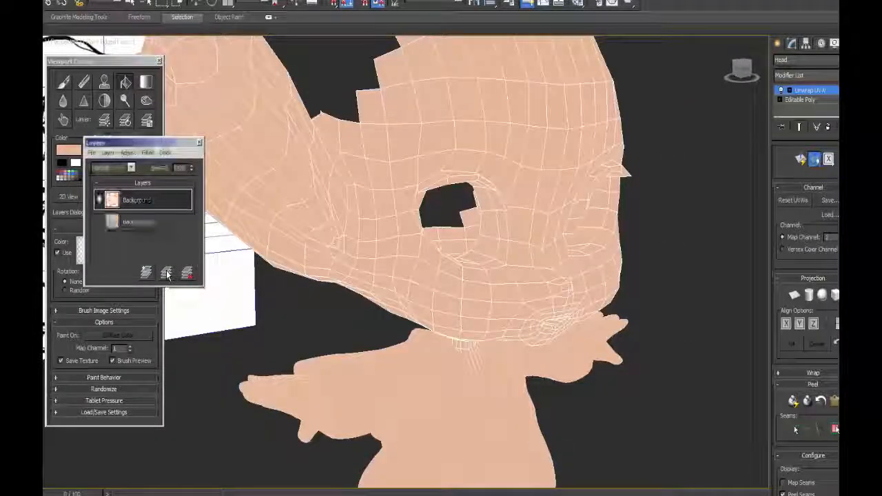
Add a new empty paint layer above the Background layer.
left_click(167, 273)
left_click_drag(197, 146, 190, 249)
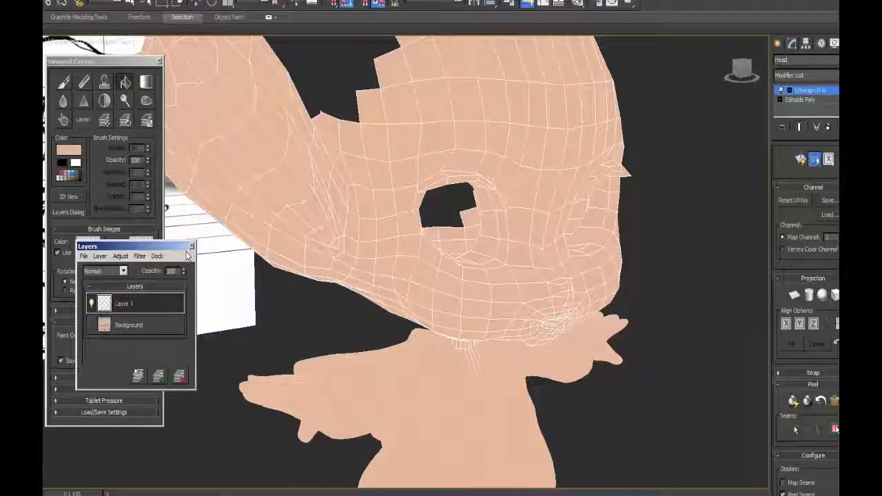
right_click(132, 304)
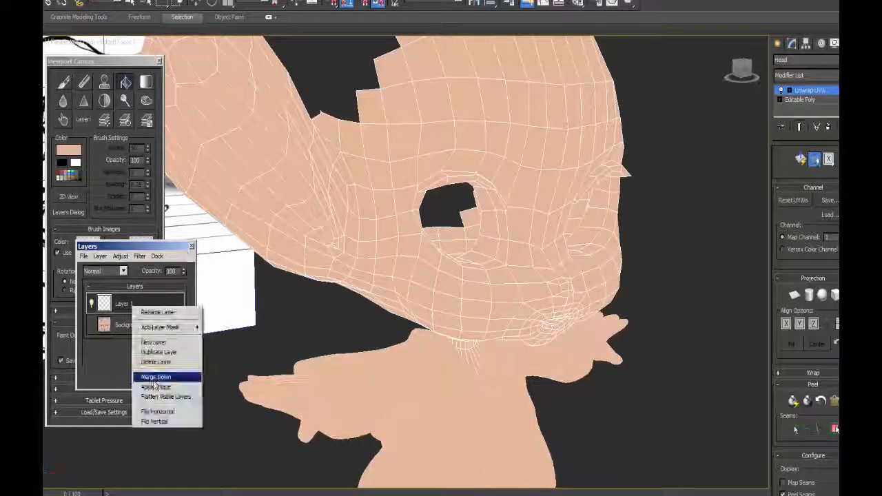
left_click(98, 357)
left_click(100, 256)
Paint the polygons along the upper rim of the eye opening black with the Paint brush.
left_click(63, 81)
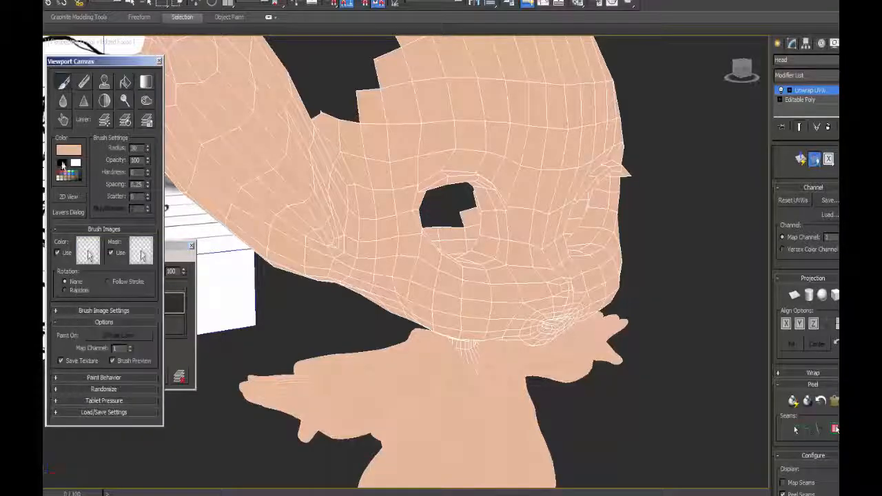
left_click(62, 162)
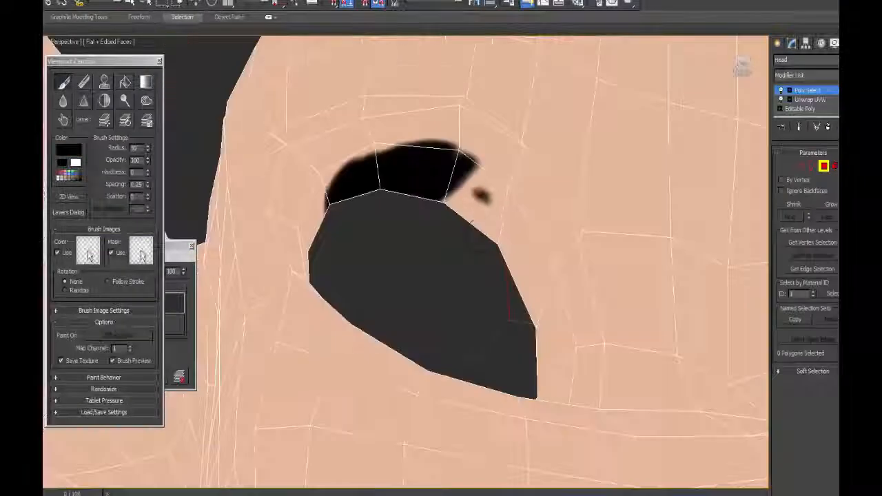
mouse_move(476, 183)
left_mouse_down()
mouse_move(462, 172)
mouse_move(499, 181)
mouse_move(478, 187)
mouse_move(532, 243)
left_mouse_up()
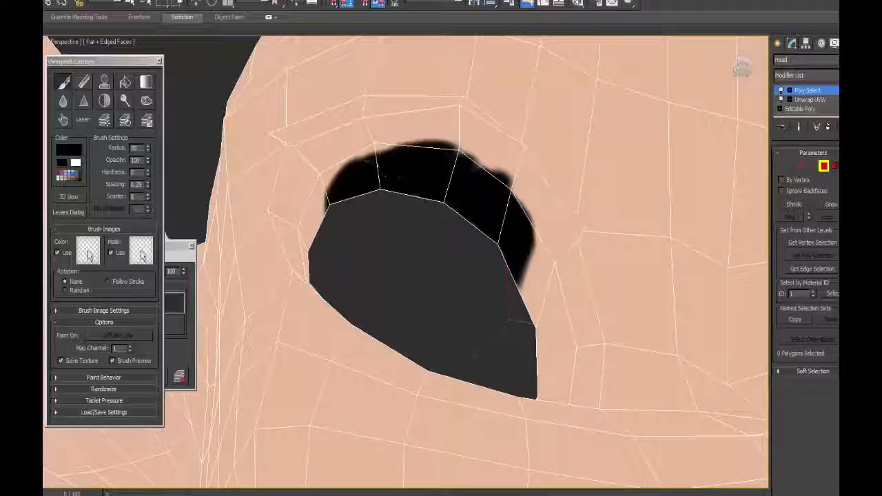
middle_click_drag(469, 126, 464, 148, "alt")
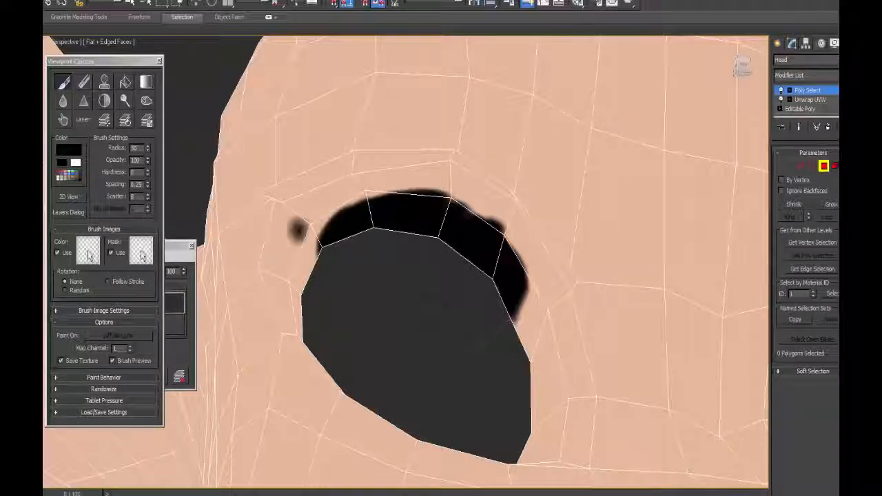
Save the layered paint texture as kid_face_1.psd.
left_click(179, 248)
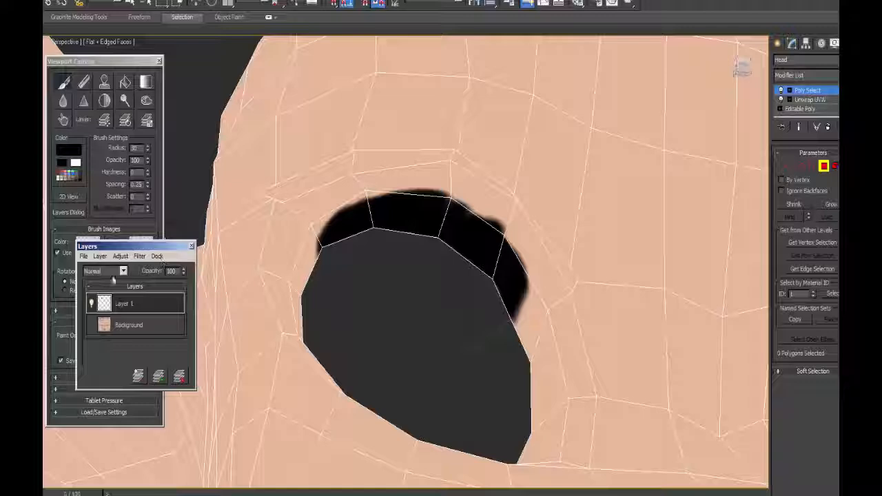
left_click(84, 257)
left_click(275, 214)
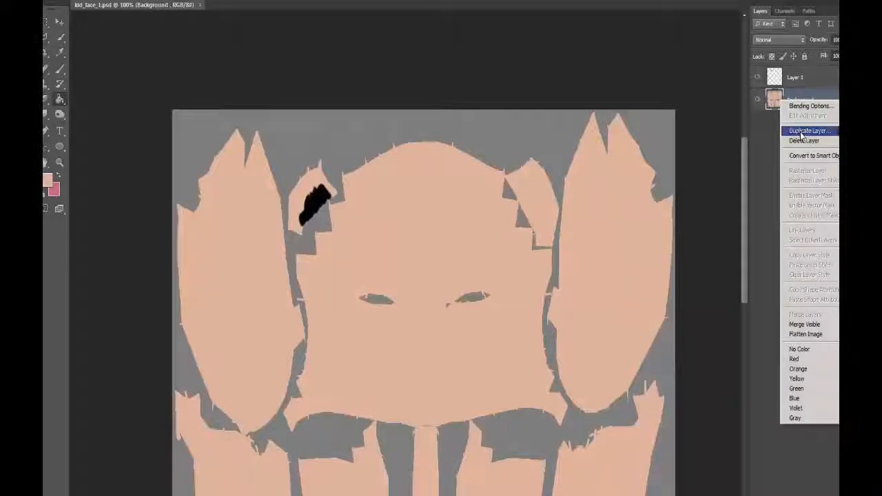
In Photoshop, duplicate the Background layer of kid_face_1.psd as Background copy.
left_click(805, 130)
left_click(528, 146)
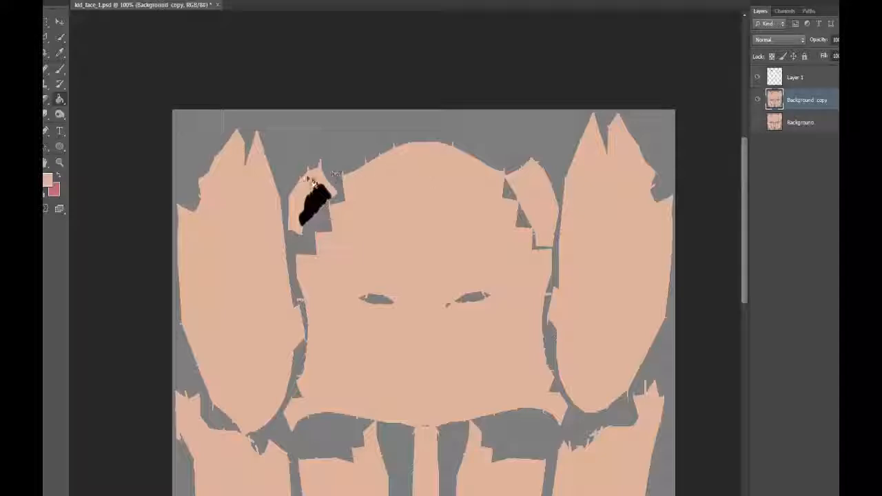
Set the foreground colour to black and fill the small eyelid island left of the forehead with the Paint Bucket.
left_click(48, 180)
left_click(525, 333)
left_click(753, 178)
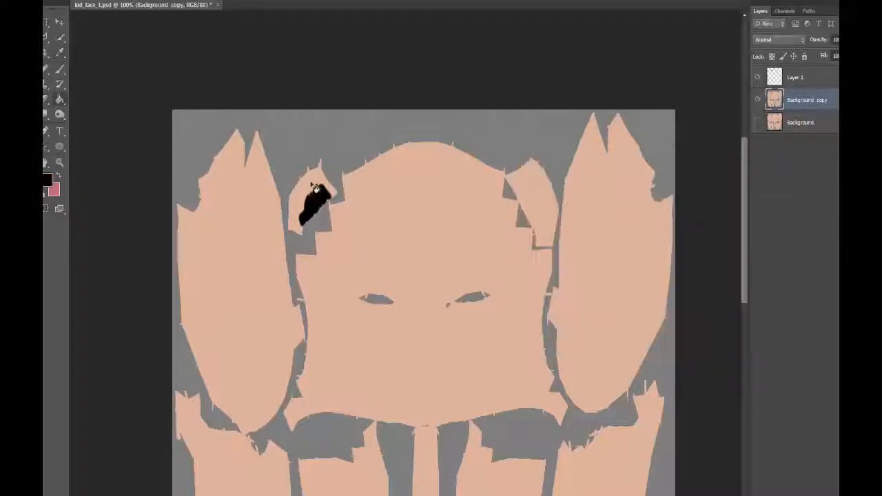
left_click(528, 185)
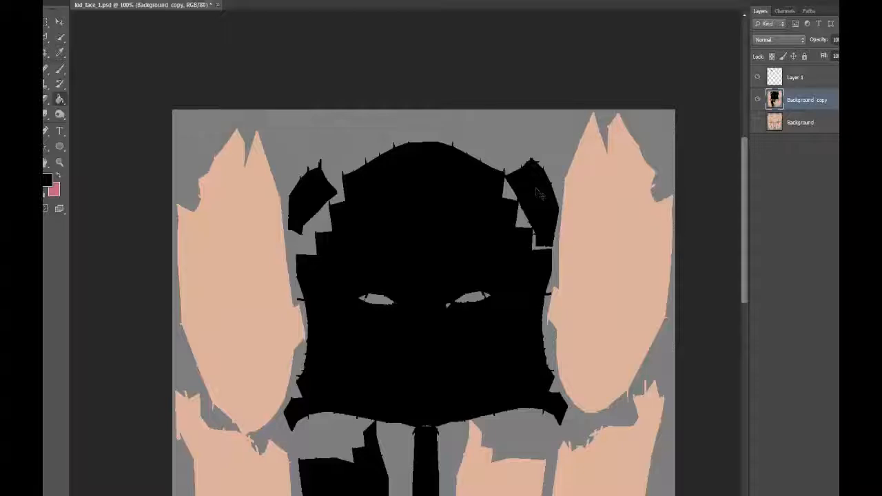
key("ctrl+z")
Outline the small eyelid island right of the forehead with the Polygonal Lasso and fill it black.
left_click(46, 37)
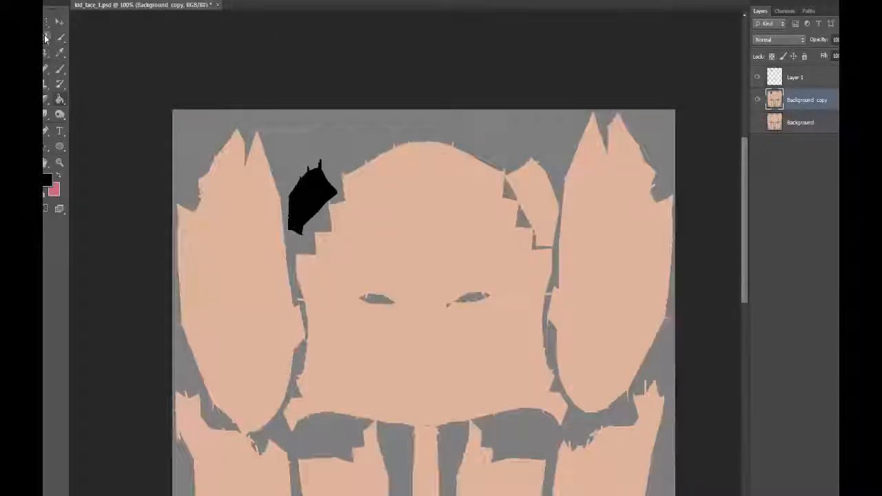
mouse_move(580, 164)
left_mouse_down()
mouse_move(492, 188)
mouse_move(492, 171)
left_mouse_up()
scroll(514, 200, "up", 2, "alt")
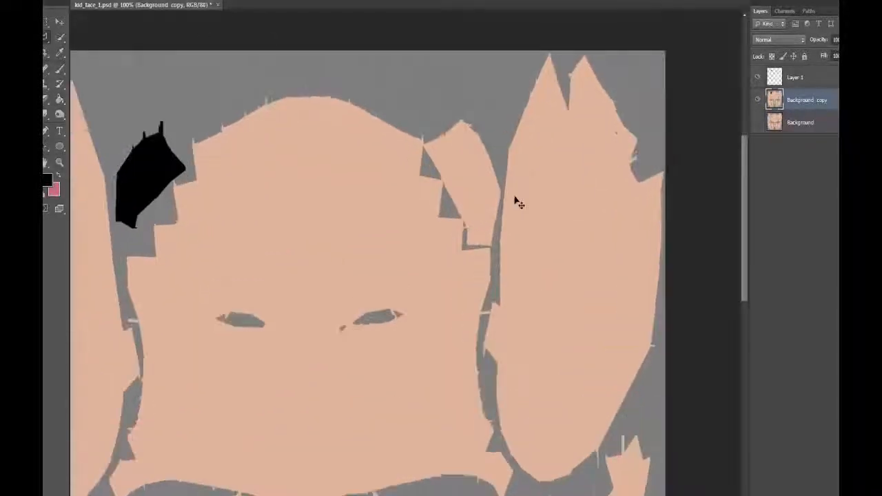
left_click(46, 39)
left_click(81, 66)
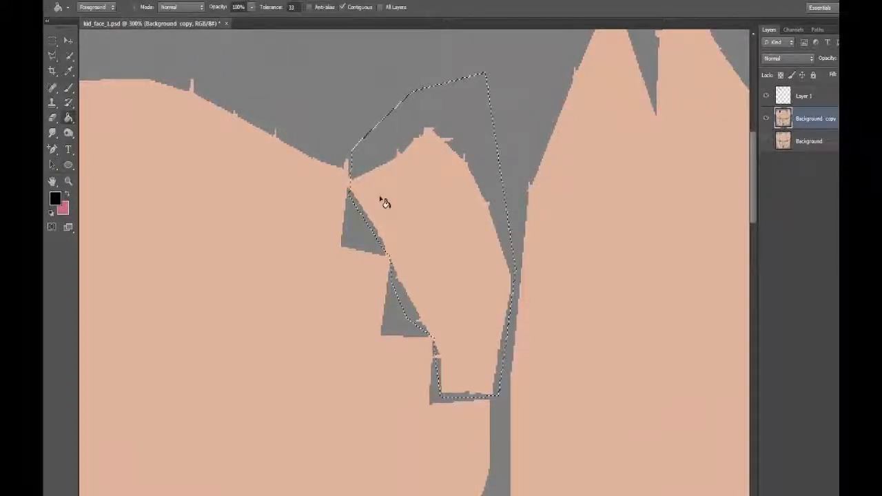
left_click(384, 199)
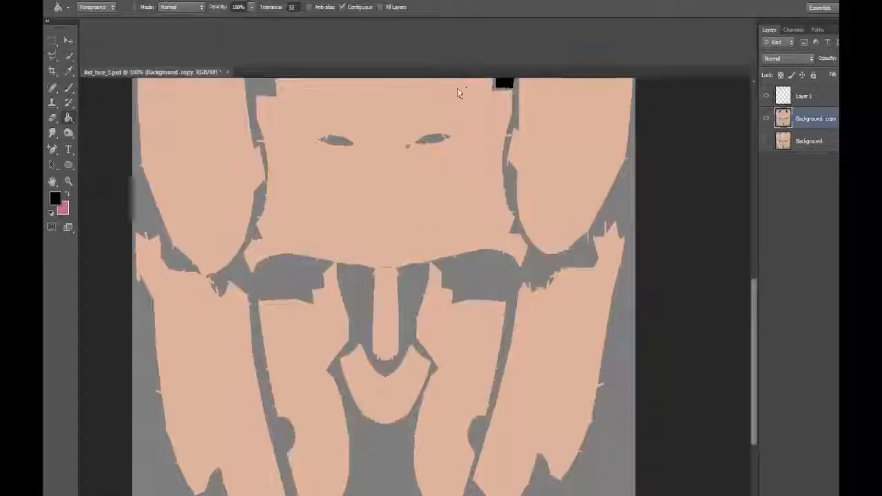
Examine the eye openings and the central strip below the face island for areas that still need colour.
left_click_drag(458, 89, 486, 130)
left_click(595, 129)
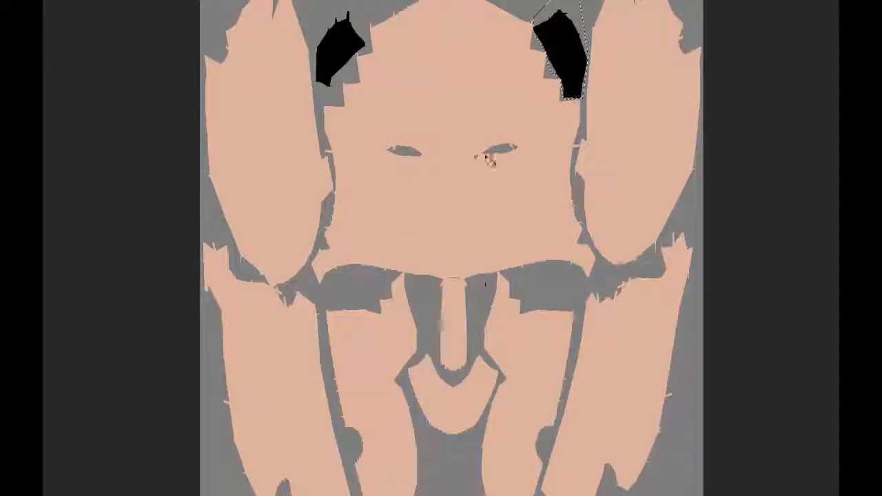
scroll(508, 167, "up", 2)
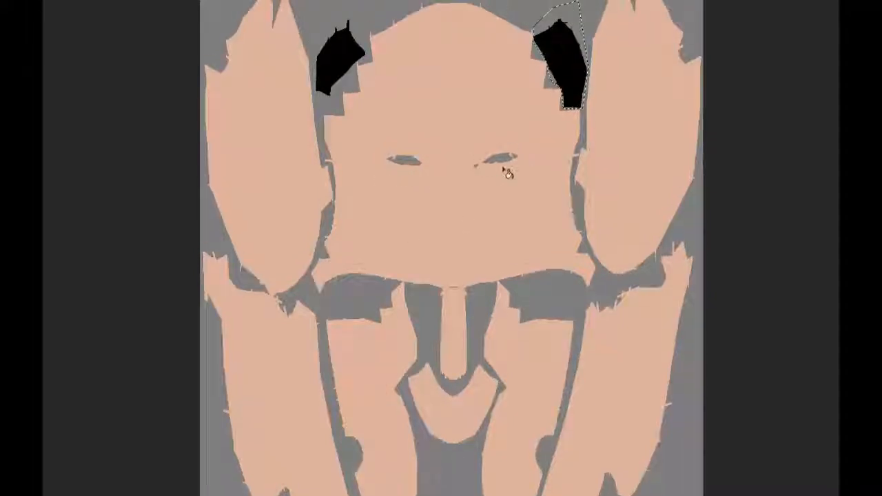
key("ctrl+plus")
key("ctrl+plus")
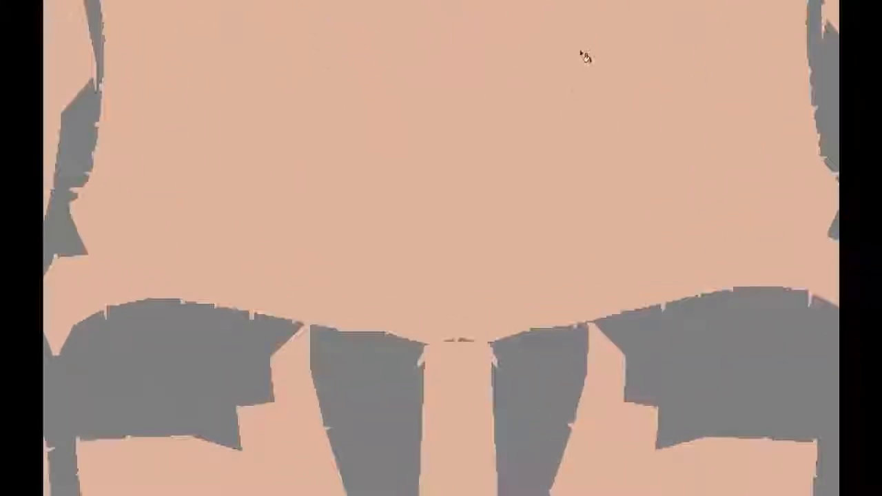
left_click_drag(600, 4, 575, 233)
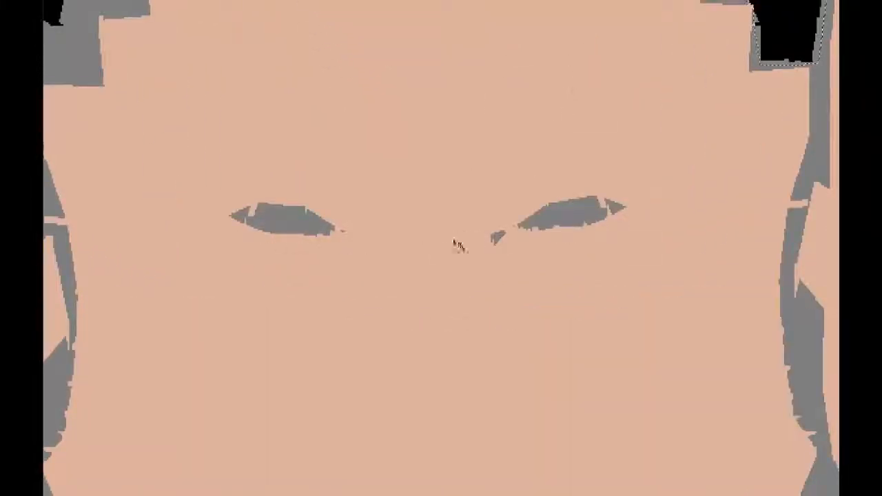
key("ctrl+minus")
key("ctrl+minus")
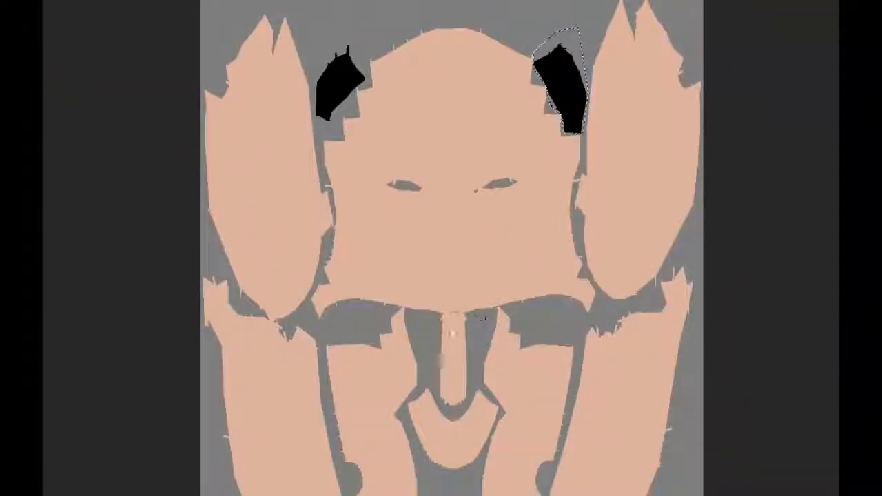
scroll(482, 317, "down", 2)
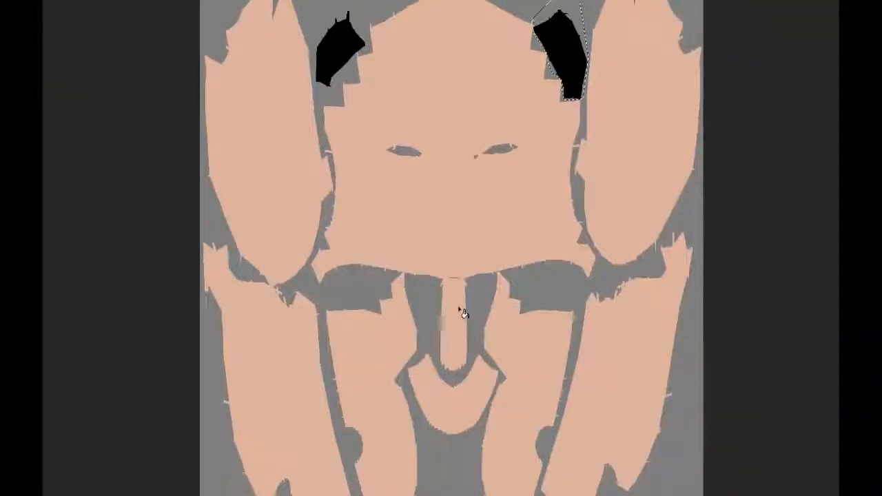
key("Tab")
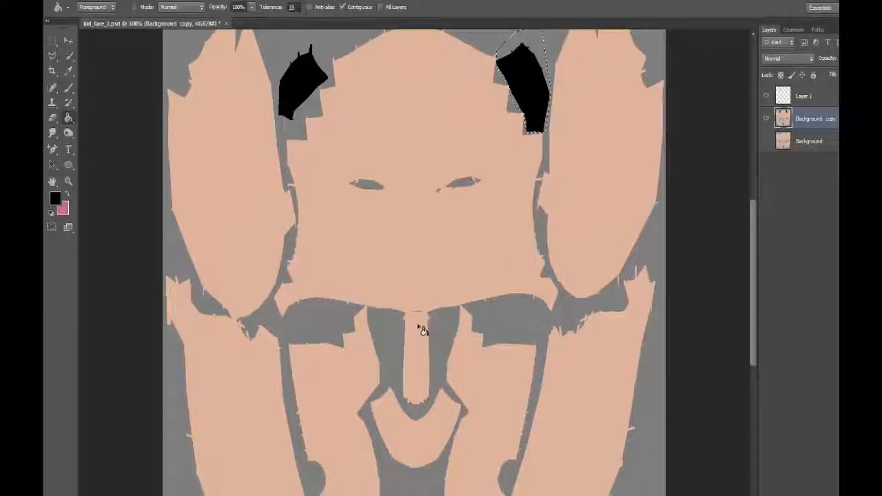
Set the foreground to dark red, outline the narrow central strip below the face with the Polygonal Lasso, and fill it.
left_click(55, 199)
left_click(654, 266)
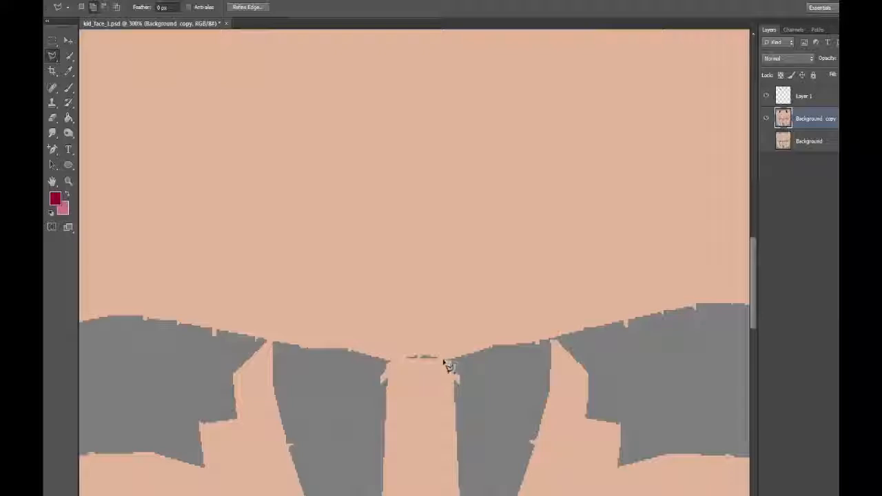
scroll(350, 406, "down", 5)
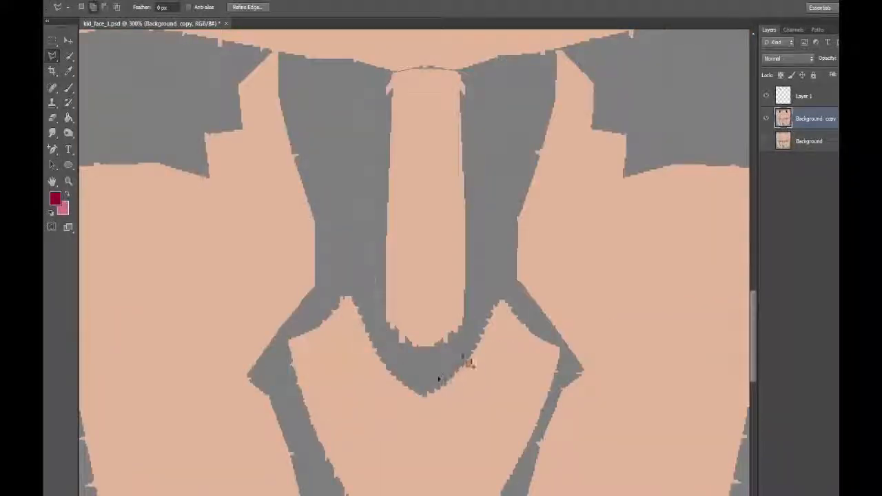
left_click(462, 353)
left_click(490, 224)
double_click(479, 85)
left_click(68, 117)
left_click(416, 174)
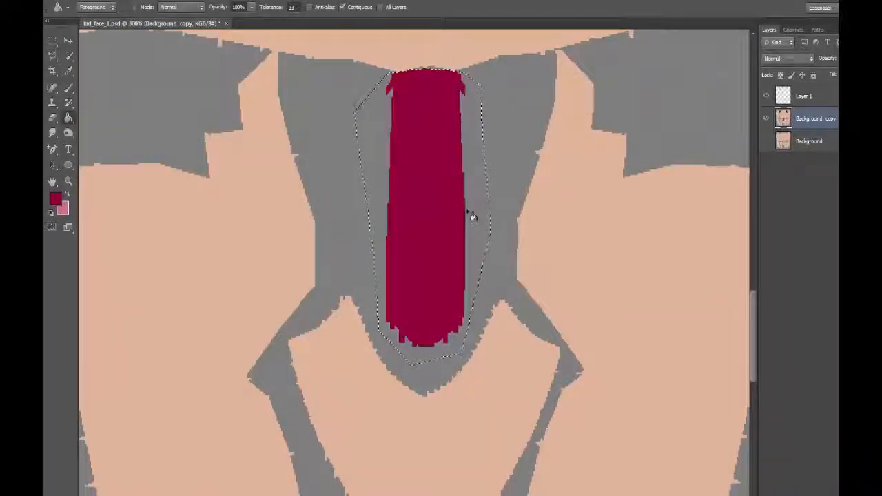
key("ctrl+0")
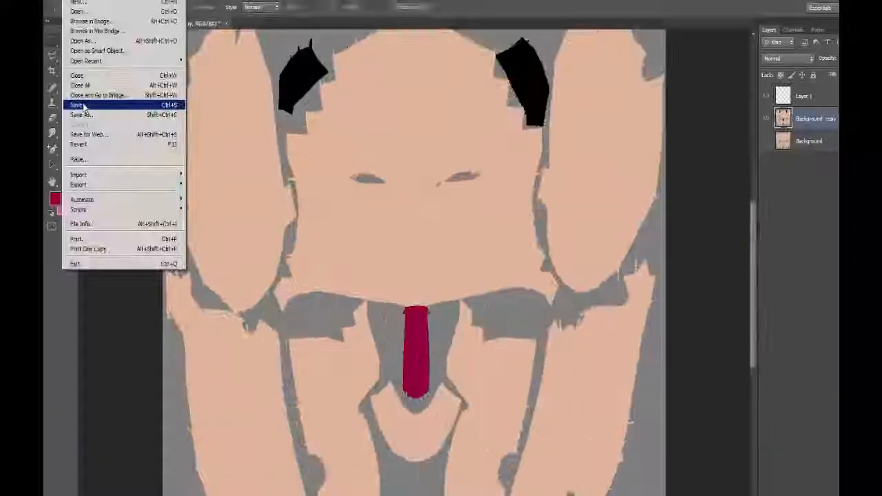
Save the texture, and save it again as kid_face_1.psd in the art_backup folder.
left_click(84, 107)
left_click(69, 0)
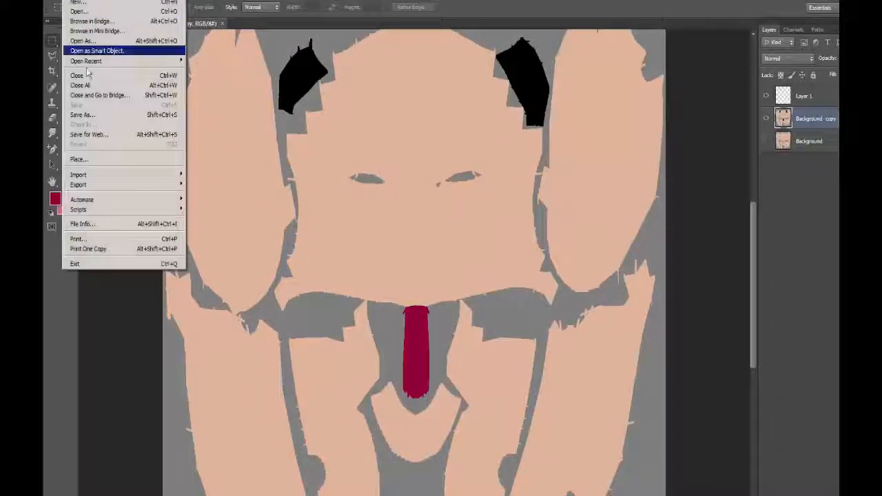
left_click(83, 114)
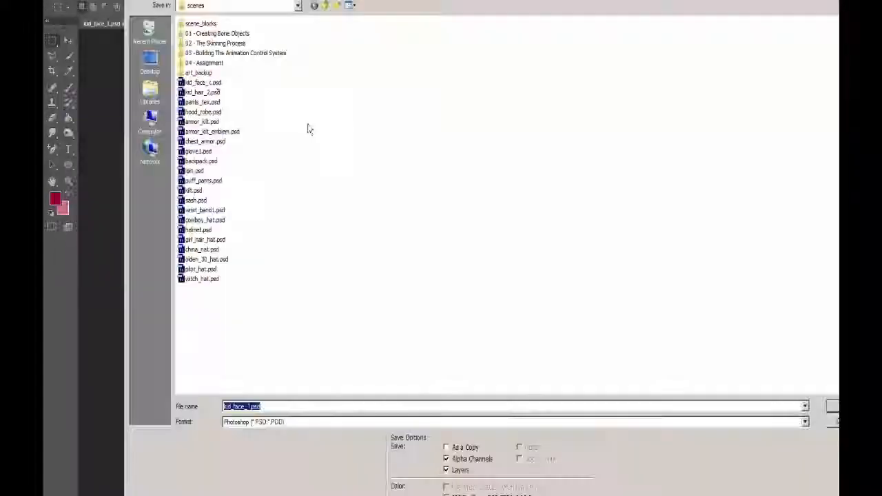
double_click(198, 72)
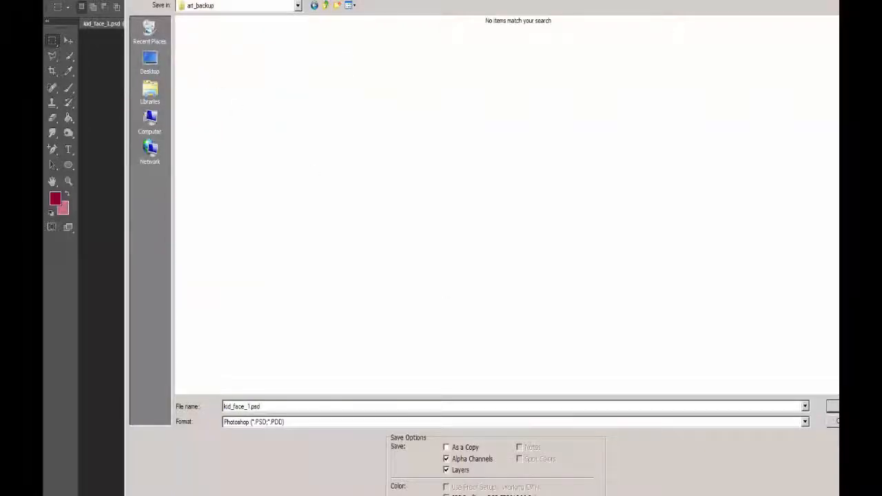
key("Return")
left_click(570, 161)
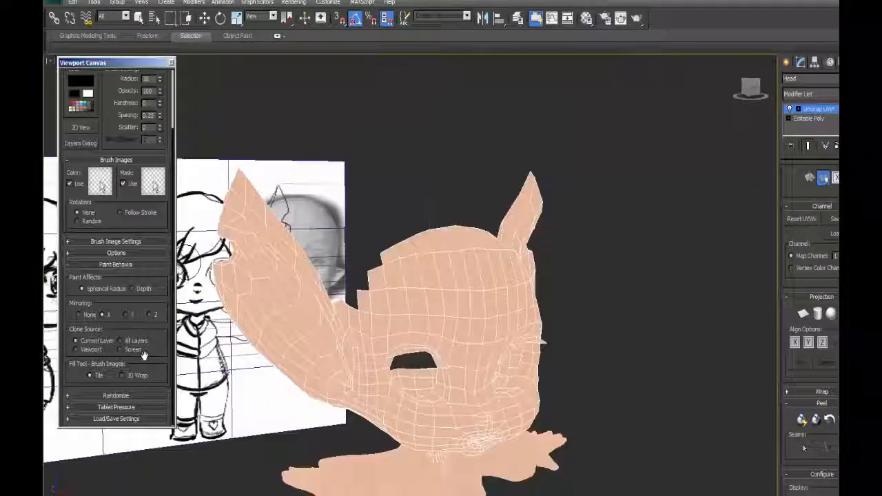
In 3ds Max, set the Viewport Canvas clone source to Screen.
scroll(121, 407, "up", 2)
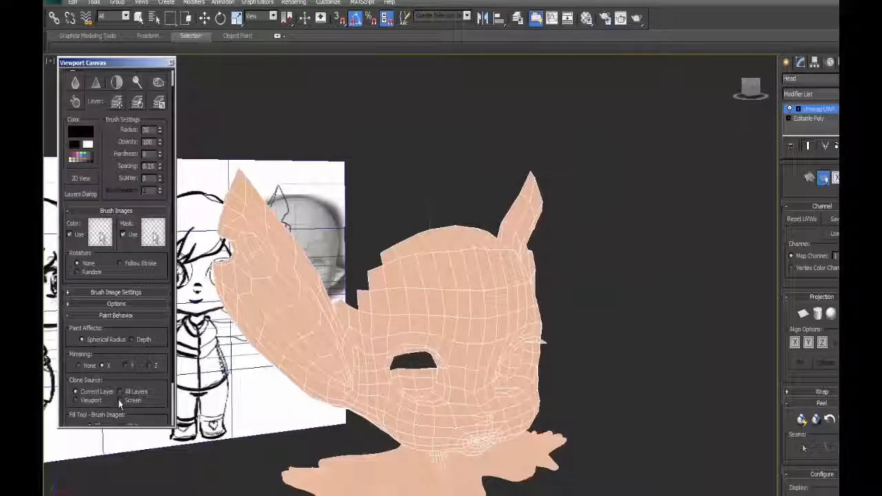
left_click(120, 401)
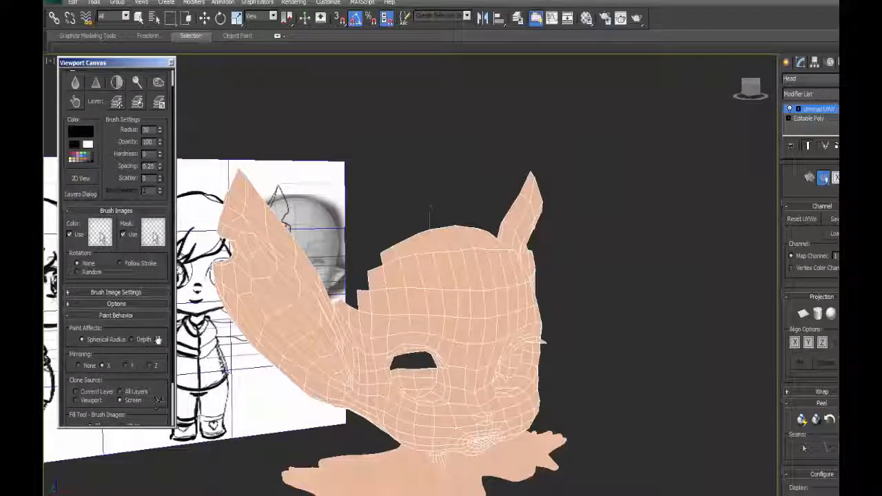
scroll(111, 317, "up", 1)
left_click(69, 315)
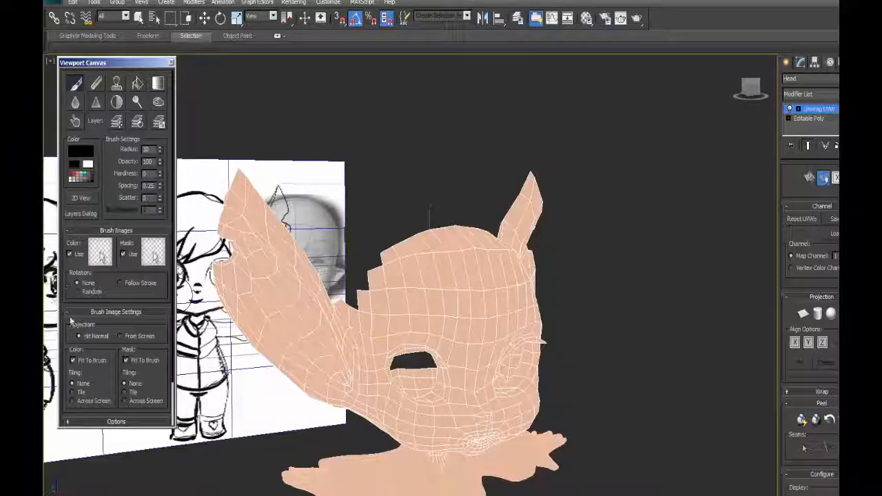
Load the bitmap kid_face_1.psd into the current Viewport Canvas paint layer.
left_click(93, 320)
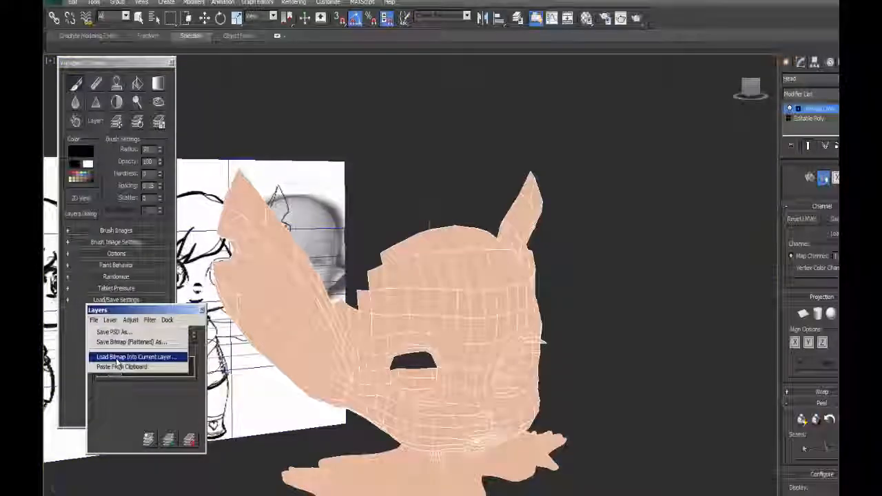
left_click(117, 358)
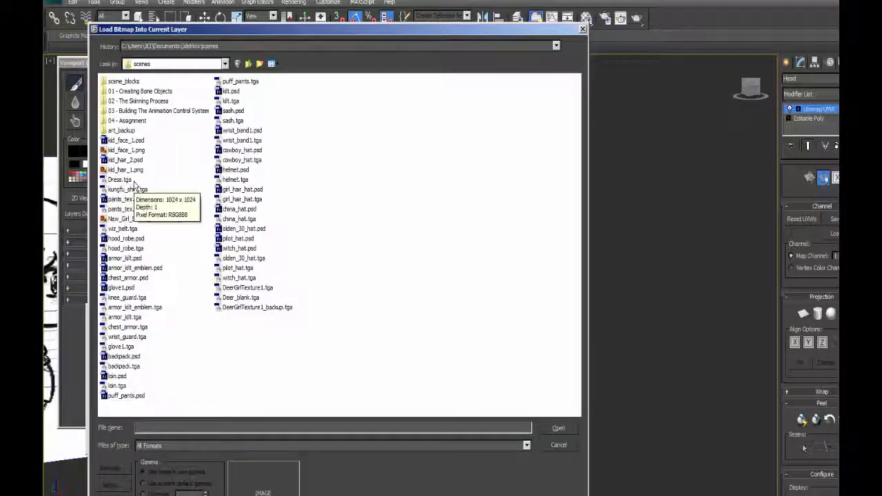
double_click(125, 140)
left_click(297, 385)
Darken the inside of the mouth with the Burn tool at a brush opacity of 11.
mouse_move(297, 385)
middle_mouse_down("alt")
mouse_move(579, 405)
mouse_move(473, 370)
middle_mouse_up("alt")
scroll(473, 370, "up", 5)
left_click(159, 102)
key("ctrl+z")
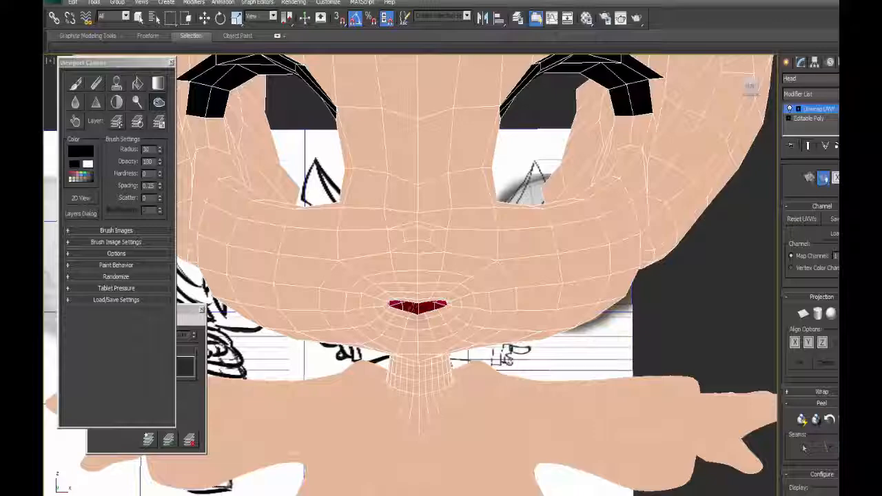
middle_click_drag(431, 332, 427, 311, "alt")
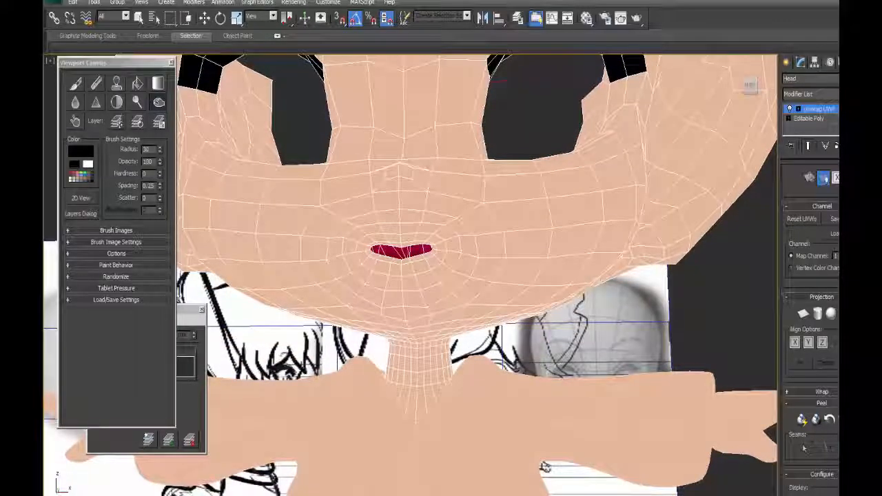
middle_click_drag(544, 467, 544, 479, "alt")
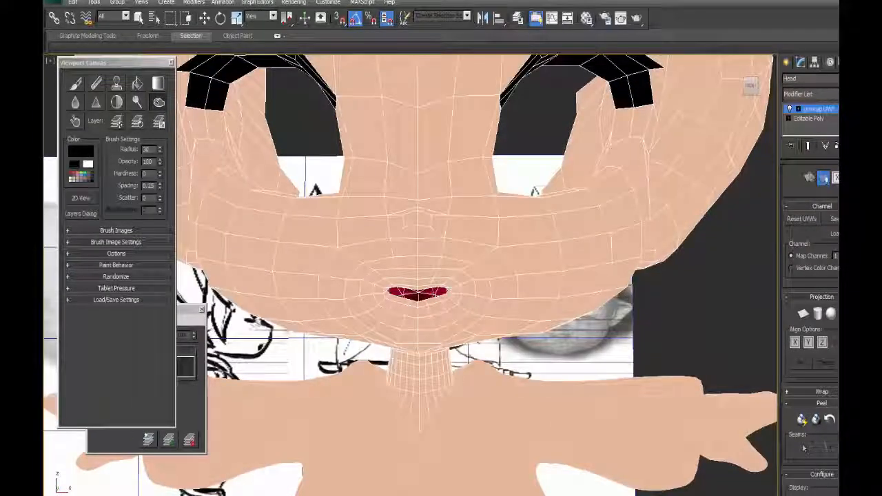
middle_click_drag(417, 337, 417, 324, "alt")
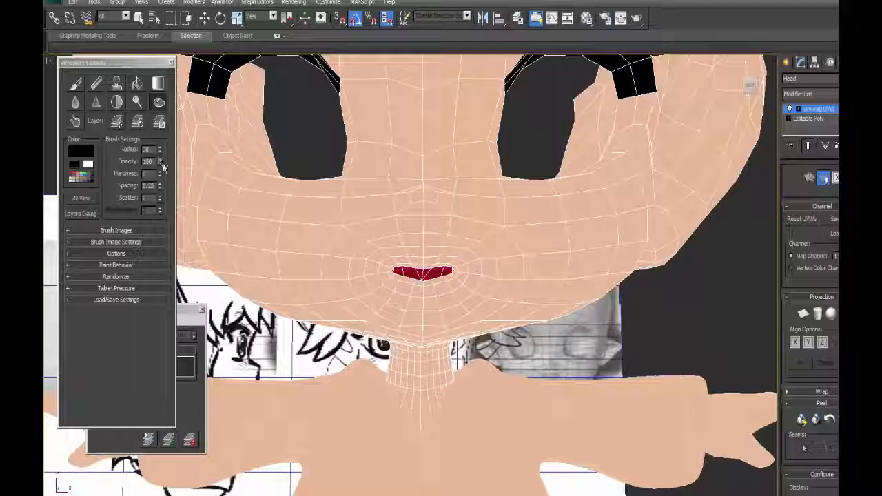
left_click_drag(160, 163, 162, 224)
scroll(424, 276, "up", 6)
left_click_drag(412, 326, 432, 321)
mouse_move(437, 320)
middle_mouse_down("alt")
mouse_move(515, 354)
mouse_move(475, 338)
middle_mouse_up("alt")
left_click_drag(476, 338, 502, 344)
Lighten the inside of the mouth with the Dodge tool, setting the brush radius and opacity to 18.
mouse_move(441, 341)
middle_mouse_down("alt")
mouse_move(426, 370)
mouse_move(399, 366)
mouse_move(407, 348)
middle_mouse_up("alt")
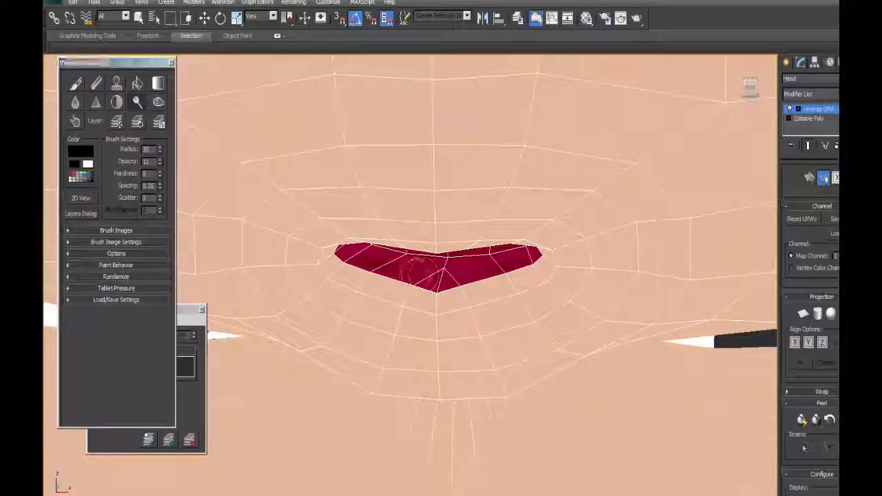
middle_click_drag(416, 277, 420, 279, "alt")
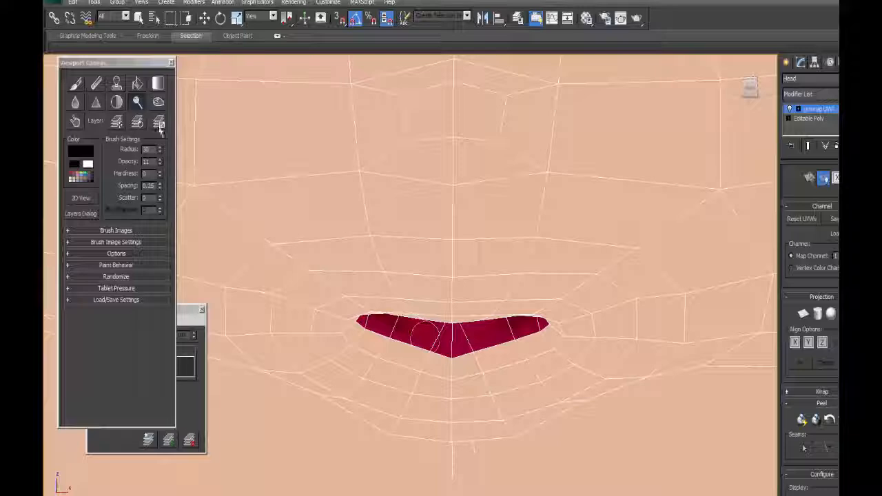
left_click(159, 164)
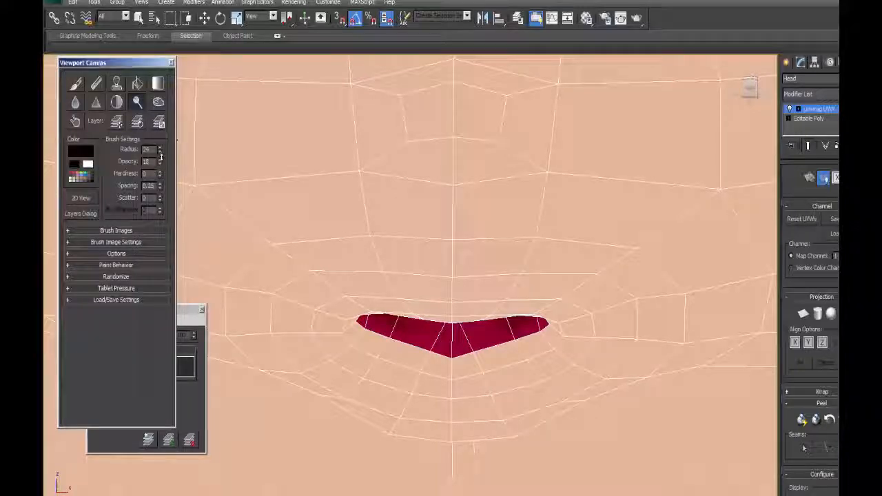
middle_click_drag(490, 334, 503, 368, "alt")
scroll(499, 354, "down", 4)
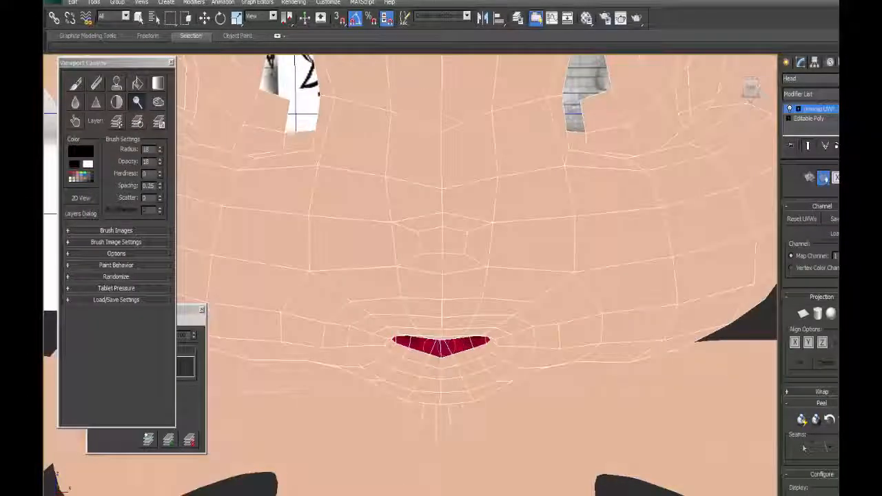
middle_click_drag(443, 346, 514, 237, "alt")
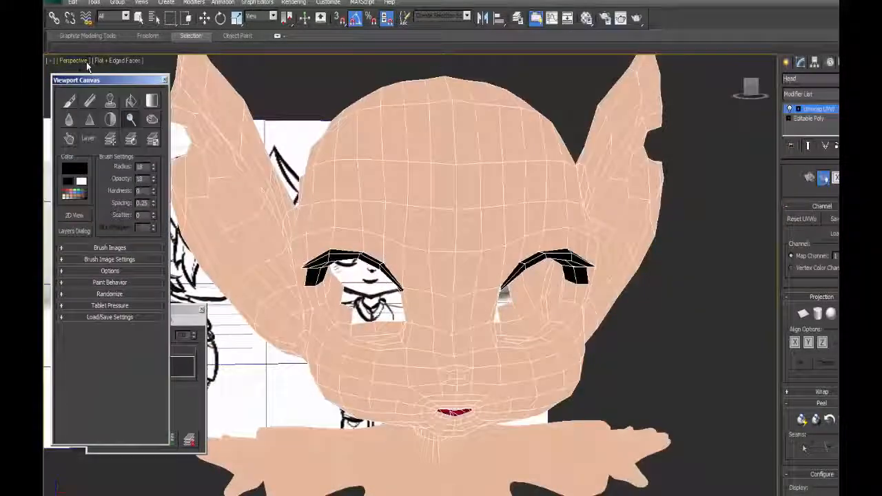
Switch the perspective viewport to Smooth + Highlights shading and close Viewport Canvas.
left_click(113, 61)
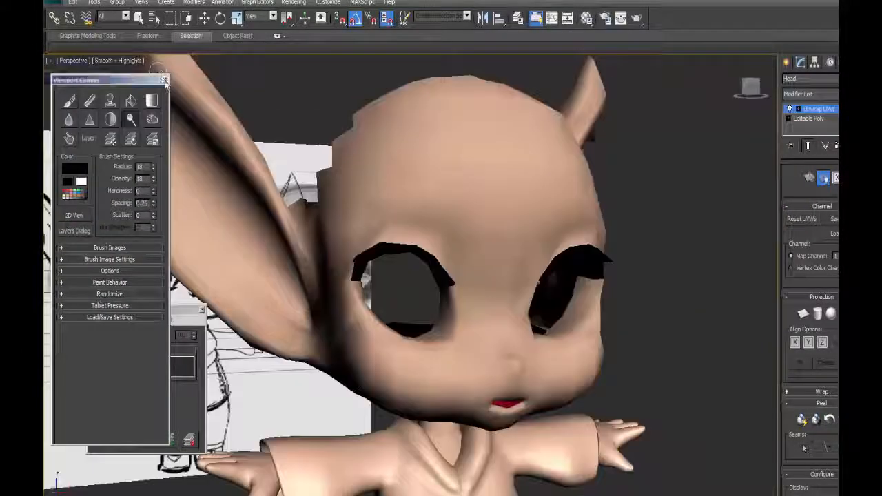
left_click(163, 81)
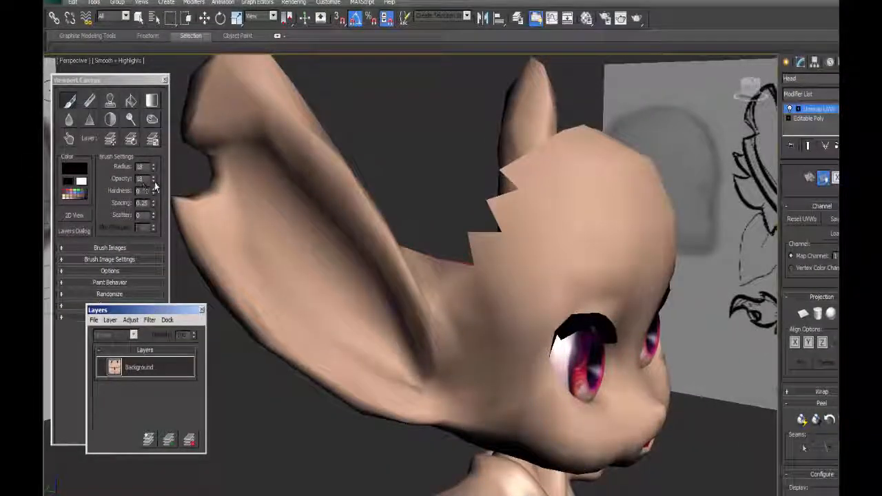
Enlarge the Paint brush, choose a dark crimson paint colour (red 102, blue 53), and set the opacity to 5.
left_click_drag(153, 165, 153, 159)
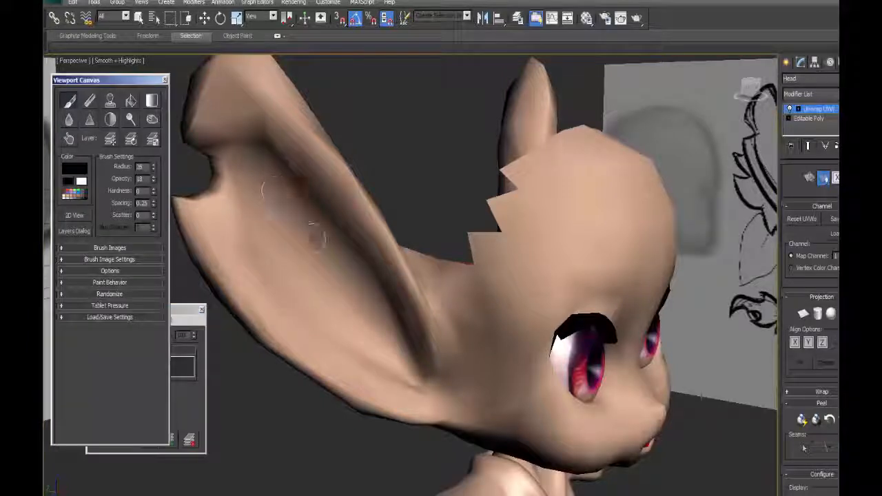
left_click(75, 168)
left_click_drag(306, 68, 308, 112)
left_click(403, 149)
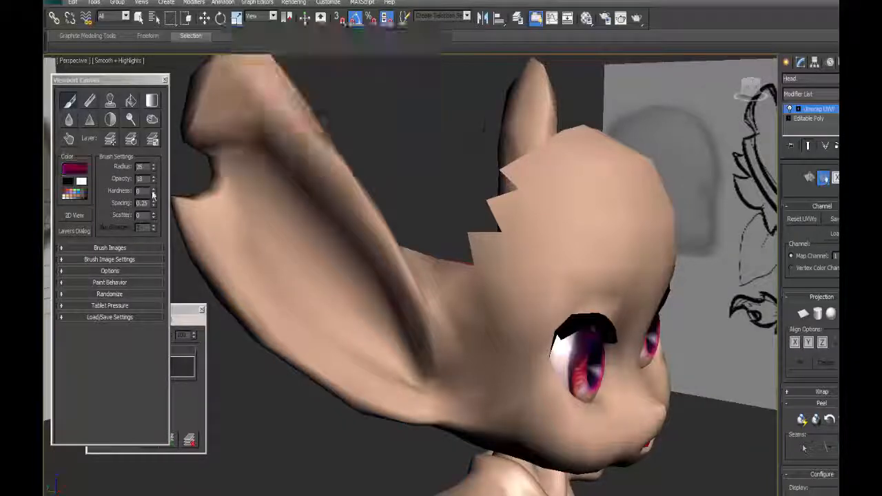
left_click_drag(154, 181, 154, 192)
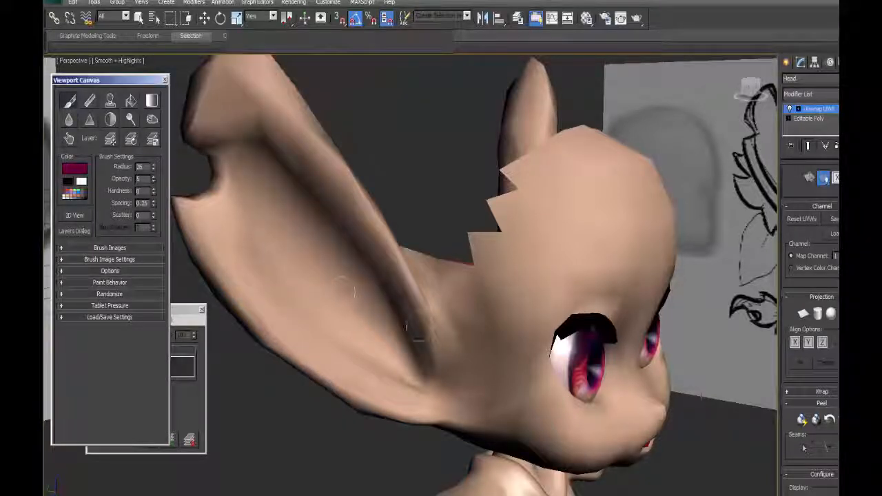
Paint crimson at the base of the inner ear and along its deep fold.
mouse_move(386, 333)
left_mouse_down()
mouse_move(365, 344)
mouse_move(396, 349)
mouse_move(389, 345)
left_mouse_up()
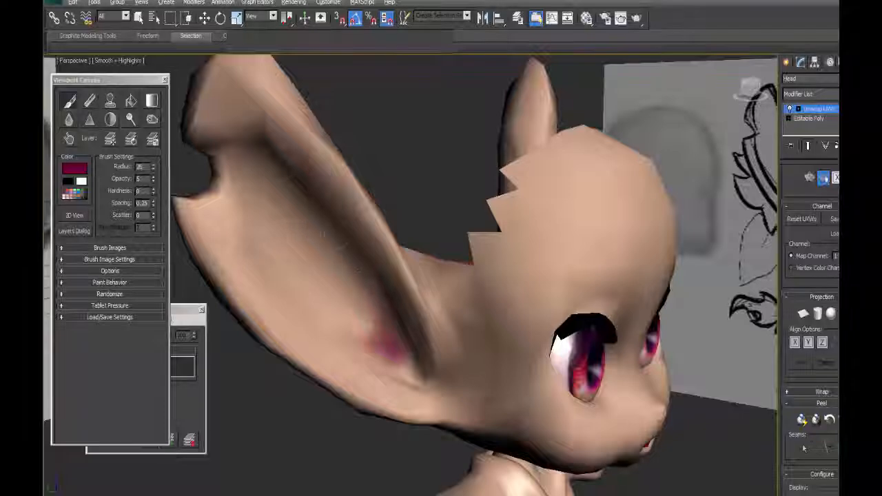
middle_click_drag(334, 236, 386, 287, "alt")
left_click(73, 63)
left_click(297, 131)
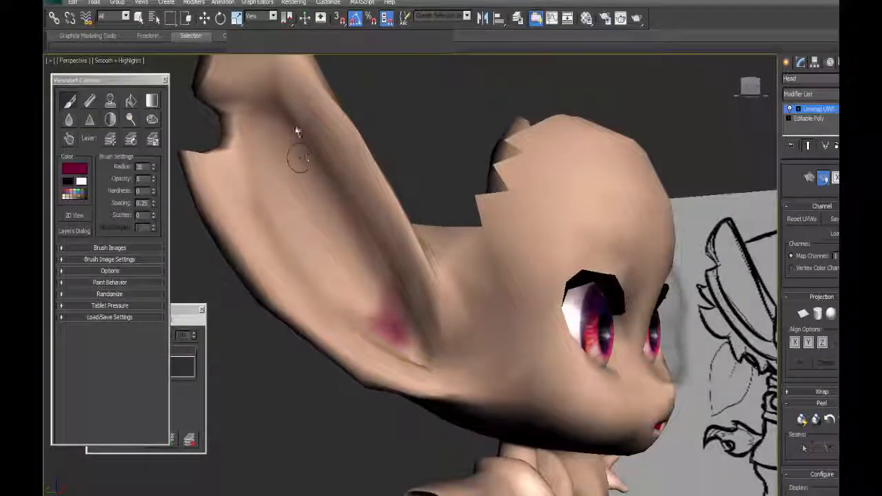
mouse_move(336, 203)
left_mouse_down()
mouse_move(374, 292)
mouse_move(343, 199)
left_mouse_up()
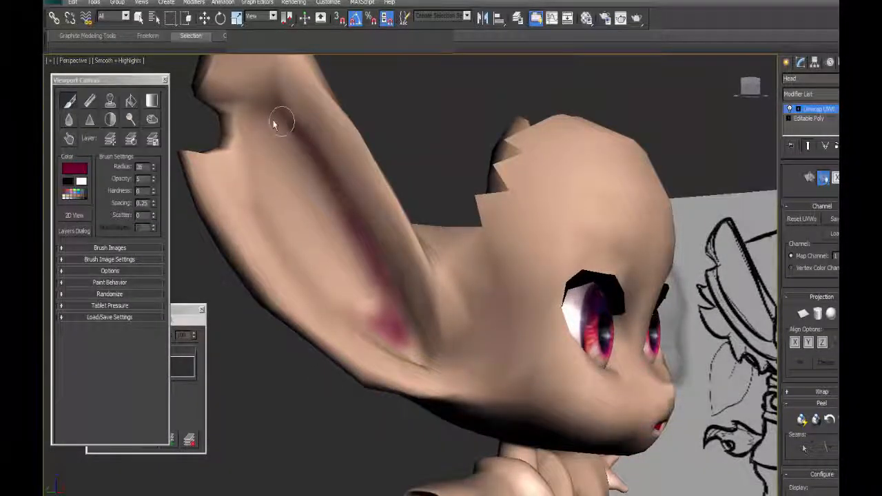
Fill the whole inner ear with crimson, working in flat shading with edged faces shown.
key("F4")
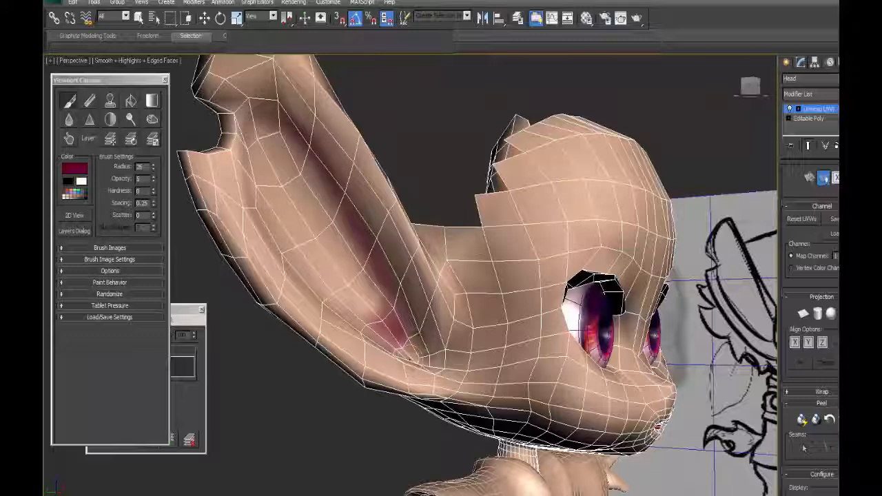
middle_click_drag(408, 342, 393, 362, "alt")
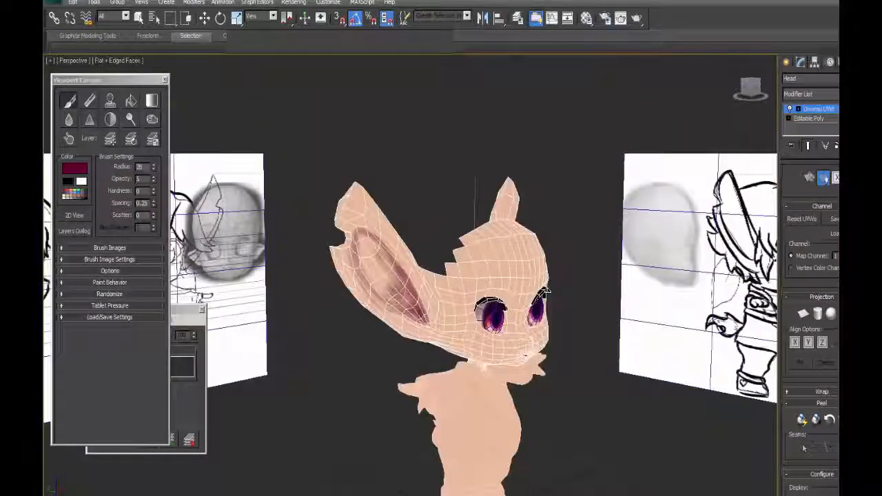
mouse_move(370, 247)
left_mouse_down()
mouse_move(386, 276)
mouse_move(369, 247)
mouse_move(383, 272)
mouse_move(367, 265)
mouse_move(392, 288)
mouse_move(375, 259)
mouse_move(412, 265)
left_mouse_up()
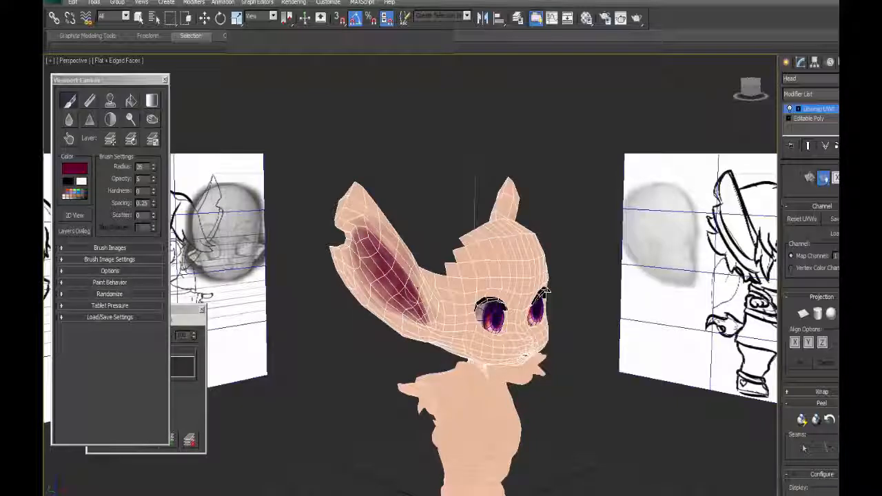
left_click_drag(376, 298, 350, 241)
Build up the crimson in the ear's hollow and tint the surrounding skin so the edge fades softly.
scroll(433, 272, "up", 3)
mouse_move(433, 271)
middle_mouse_down("alt")
mouse_move(455, 276)
mouse_move(496, 324)
middle_mouse_up("alt")
mouse_move(496, 325)
left_mouse_down()
mouse_move(482, 265)
mouse_move(454, 216)
left_mouse_up()
middle_click_drag(455, 228, 345, 186, "alt")
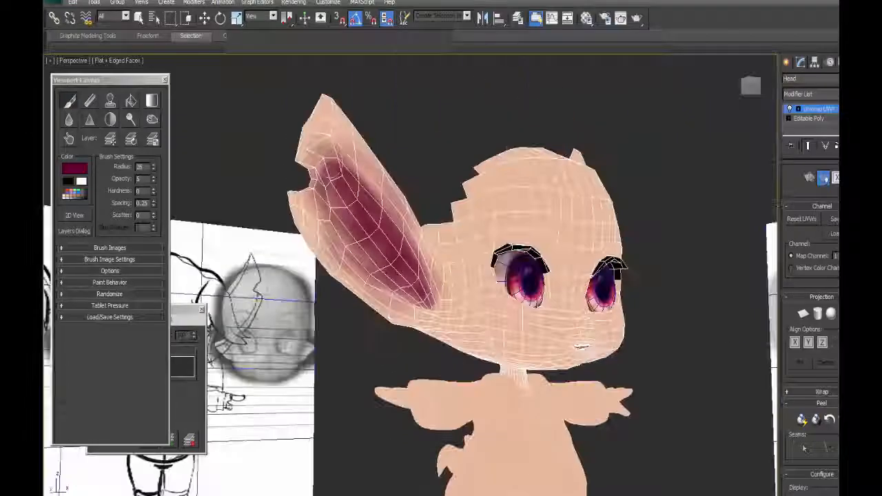
left_click_drag(328, 168, 343, 259)
middle_click_drag(344, 262, 400, 317, "alt")
Darken the deepest part of the inner ear with the Burn tool.
left_click(69, 100)
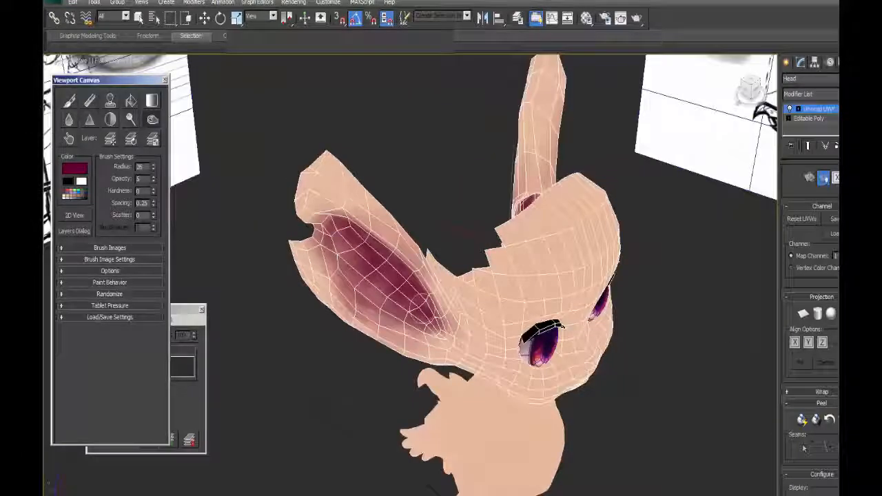
left_click_drag(423, 307, 423, 310)
middle_click_drag(417, 310, 386, 303, "alt")
Sample a light skin pink from the ear's rim and paint soft highlights over the crimson inner ear.
left_click(69, 101)
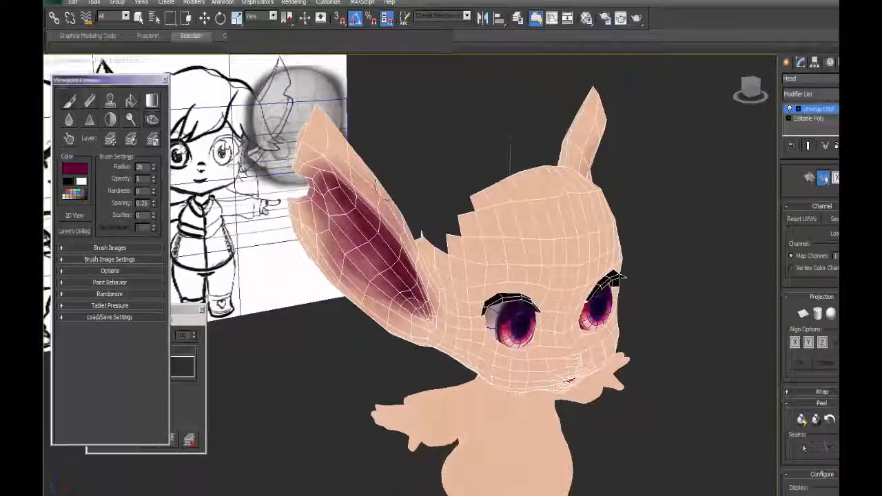
left_click(74, 168)
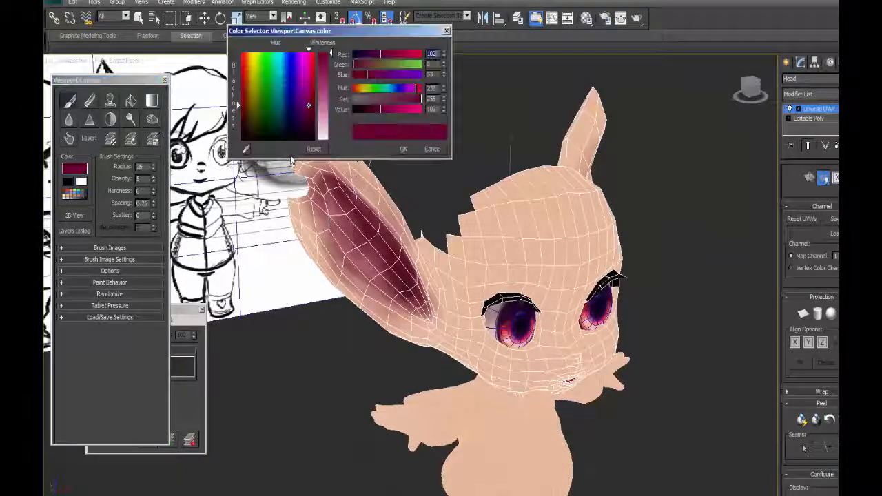
left_click(357, 170)
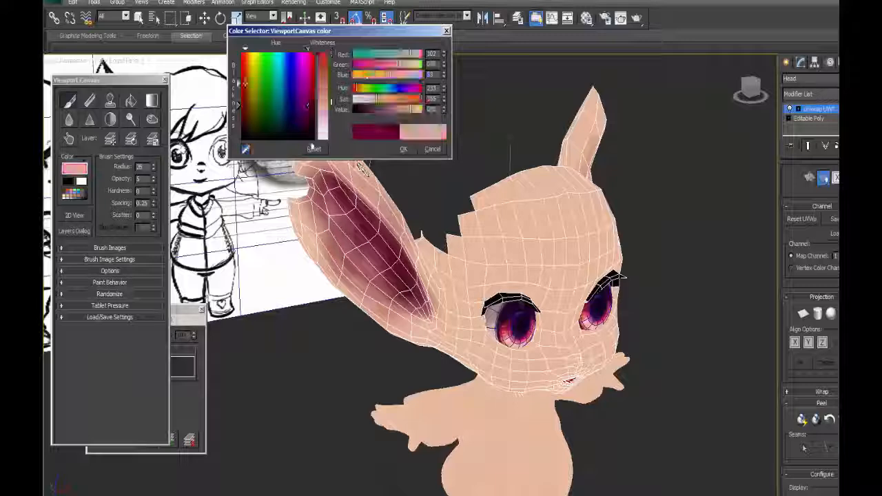
left_click(402, 149)
left_click_drag(338, 191, 360, 230)
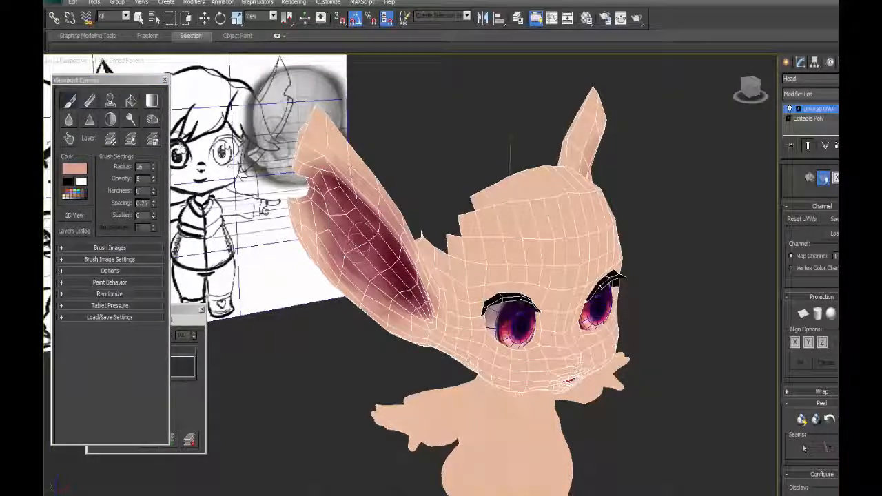
middle_click_drag(354, 263, 347, 207, "alt")
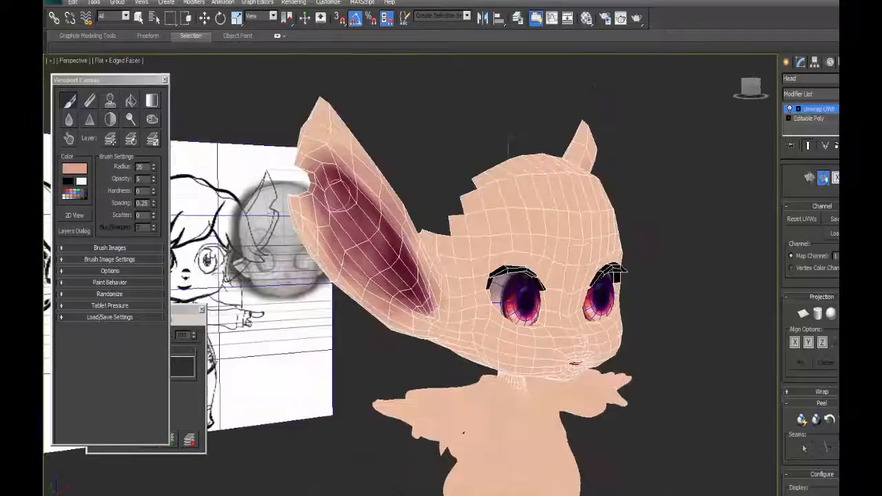
left_click_drag(335, 186, 367, 207)
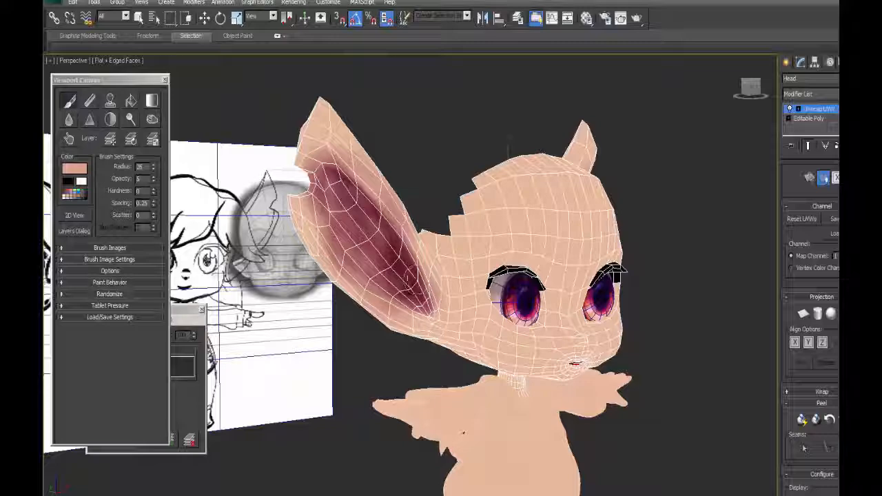
left_click_drag(389, 255, 403, 239)
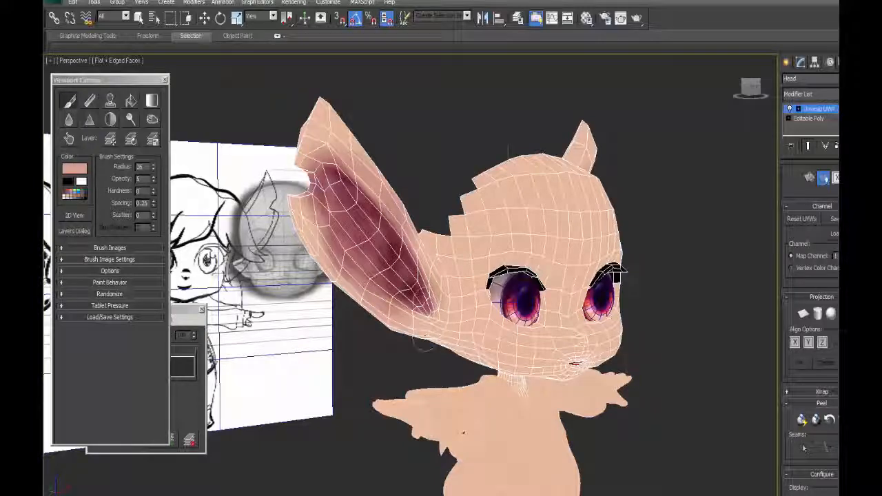
Soften the painted inner ear with the Blur tool, enlarging the brush radius to 53.
middle_click_drag(422, 344, 491, 257, "alt")
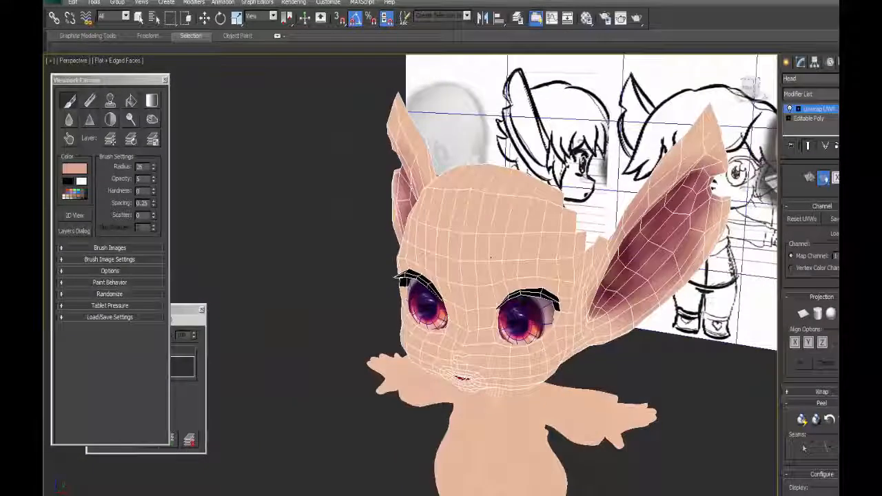
mouse_move(428, 295)
middle_mouse_down("alt")
mouse_move(579, 301)
mouse_move(623, 293)
middle_mouse_up("alt")
scroll(384, 215, "up", 3)
left_click(69, 119)
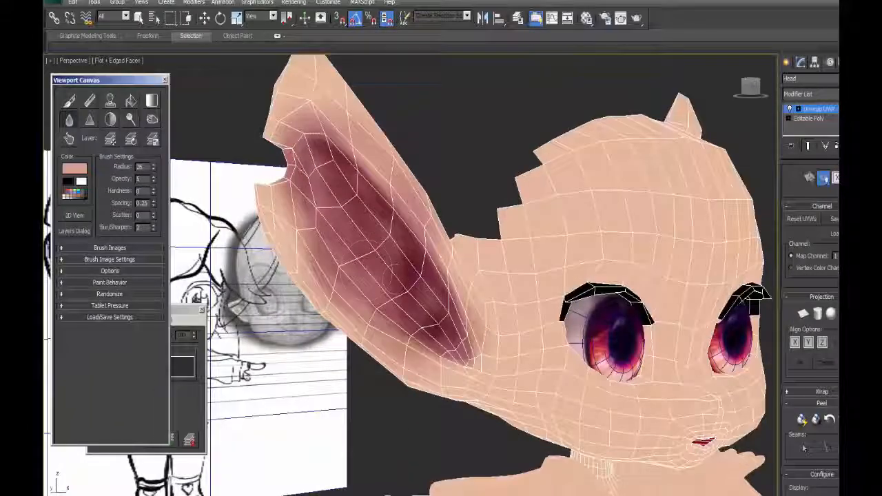
mouse_move(420, 321)
left_mouse_down("ctrl")
mouse_move(406, 268)
mouse_move(419, 289)
mouse_move(339, 193)
left_mouse_up("ctrl")
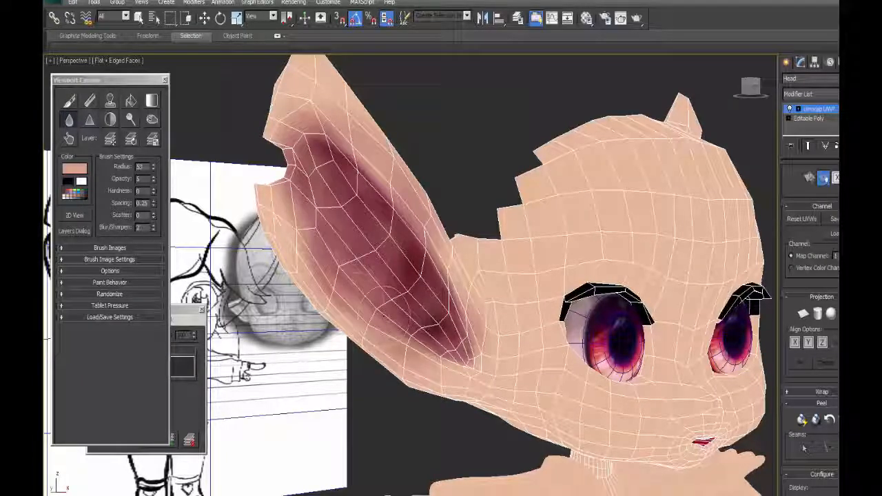
Blend the crimson and skin tones inside the ear with the Smudge tool.
middle_click_drag(386, 312, 438, 331, "alt")
left_click(68, 138)
mouse_move(462, 234)
left_mouse_down()
mouse_move(441, 199)
mouse_move(469, 238)
left_mouse_up()
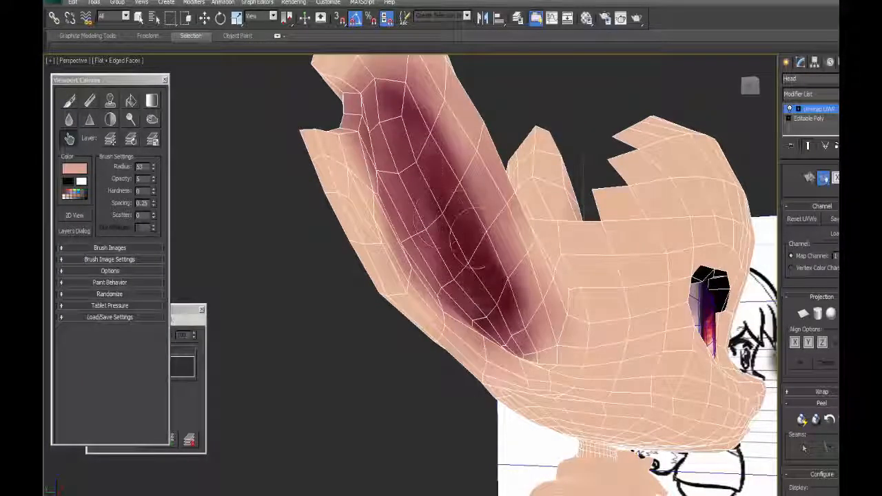
middle_click_drag(468, 238, 386, 238, "alt")
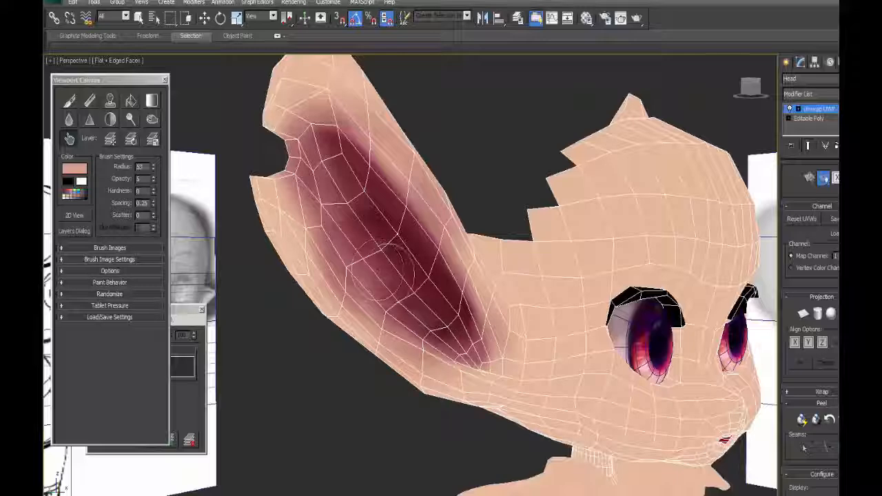
Return to the Blur tool for the inner ear and turn off the edged faces display.
left_click(69, 119)
middle_click_drag(413, 275, 397, 263, "alt")
key("F4")
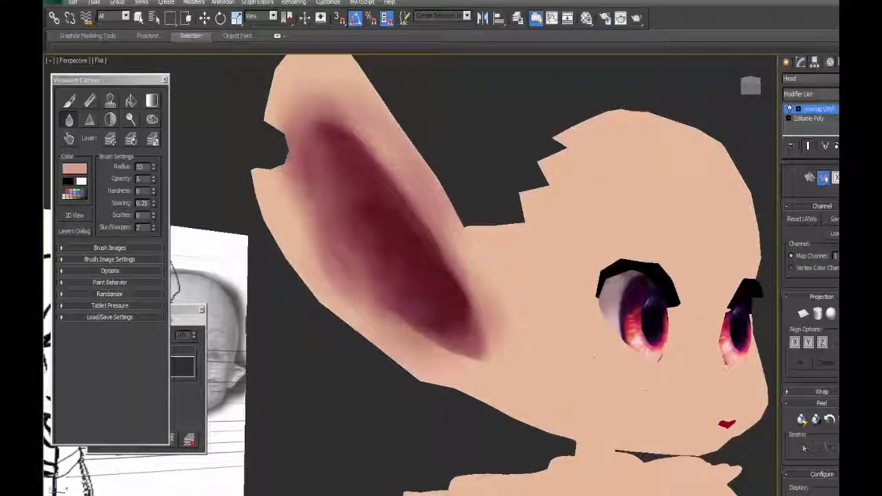
middle_click_drag(643, 390, 552, 369, "alt")
Switch the viewport to Smooth + Highlights, close Viewport Canvas, and activate the Move tool.
left_click(99, 60)
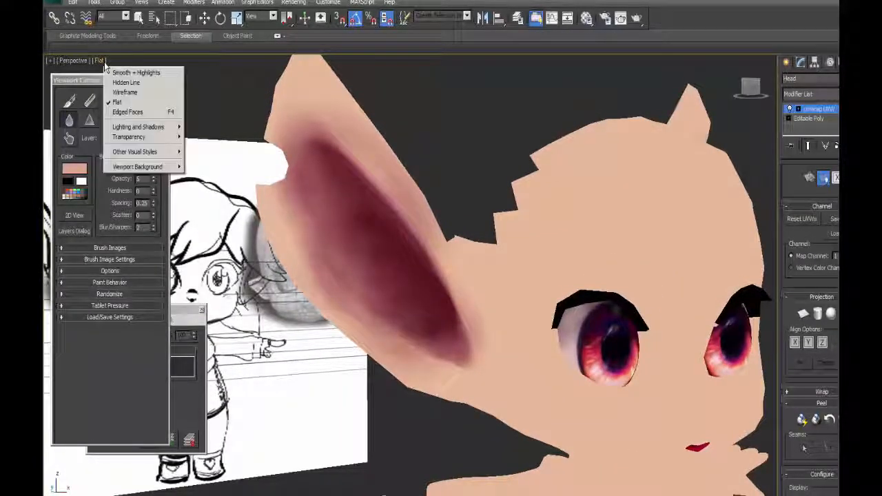
left_click(136, 72)
scroll(413, 262, "down", 5)
mouse_move(469, 262)
middle_mouse_down("alt")
mouse_move(303, 258)
mouse_move(455, 262)
middle_mouse_up("alt")
left_click(164, 80)
key("w")
Unhide the character's hair object by name.
right_click(303, 107)
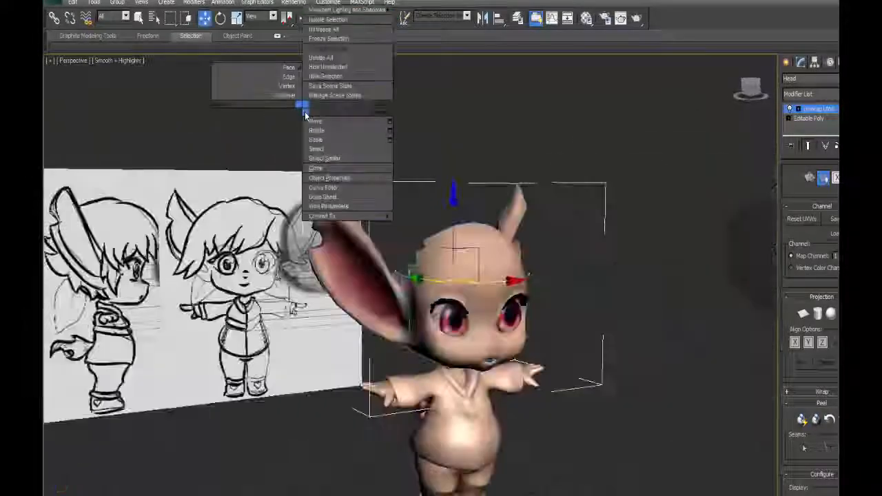
left_click(341, 49)
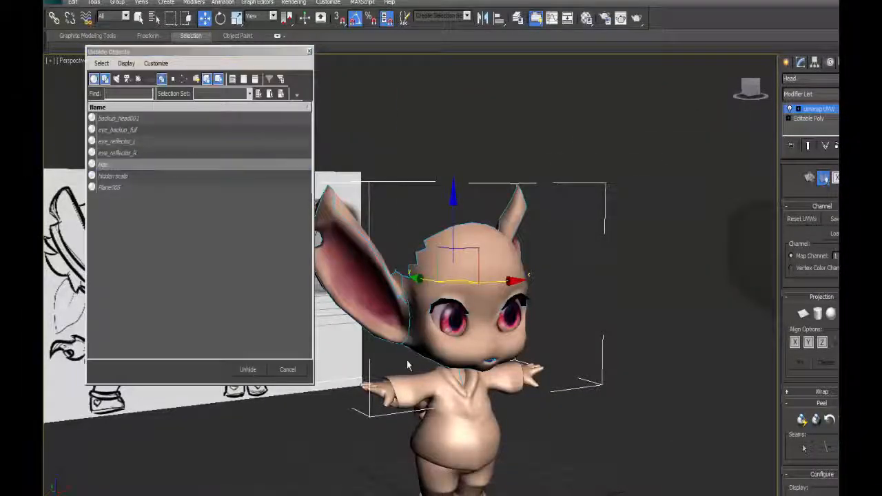
left_click(247, 369)
scroll(408, 297, "up", 5)
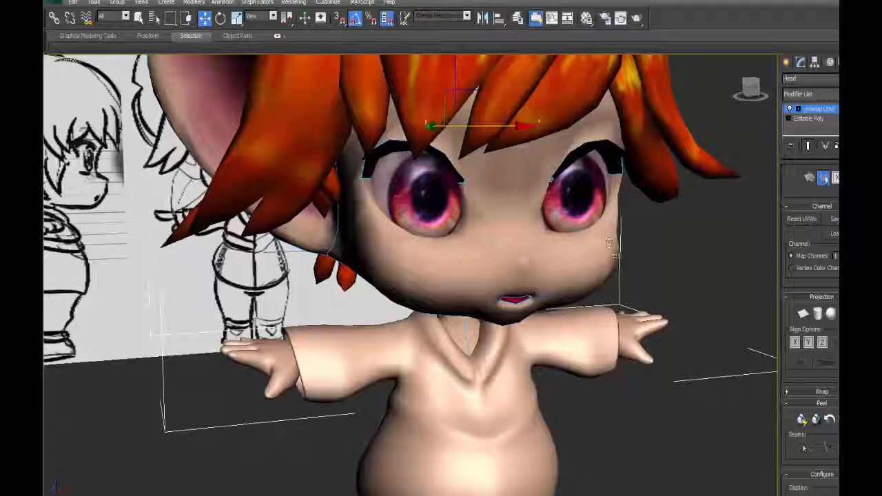
Reopen Viewport Canvas for the head and set the paint colour to a bright crimson red.
middle_click_drag(623, 259, 612, 259, "alt")
key("alt+t")
key("Escape")
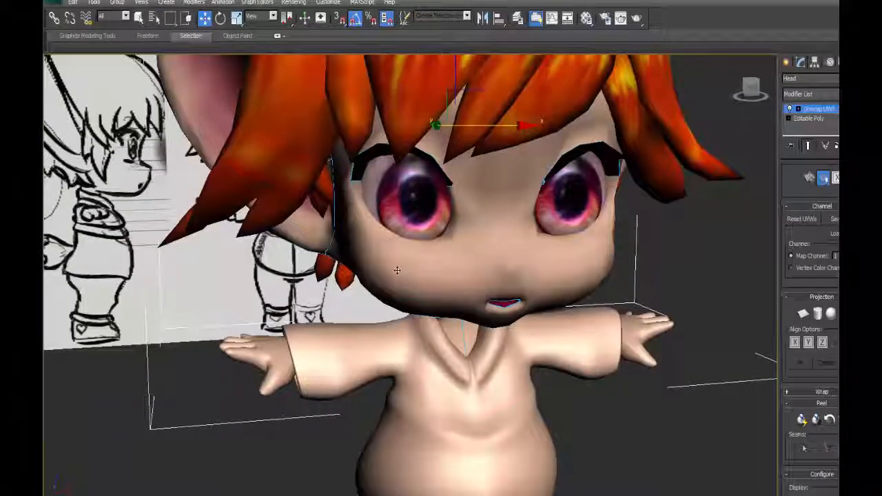
middle_click_drag(397, 271, 443, 268, "alt")
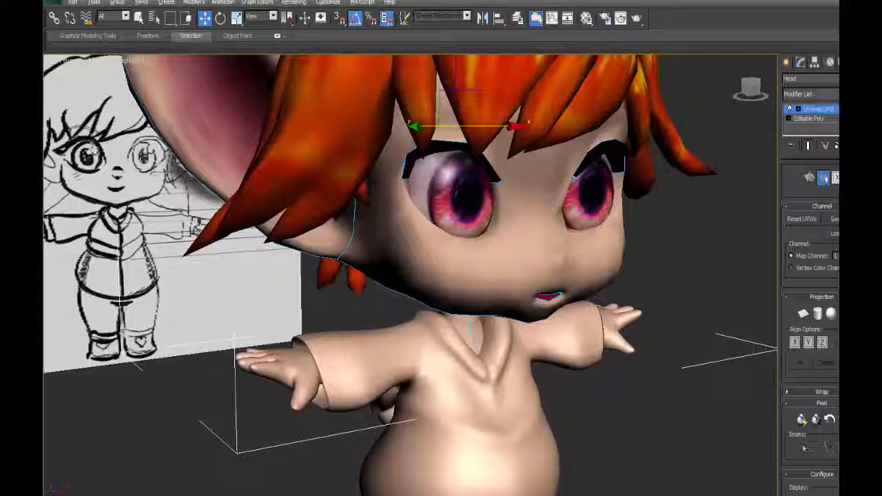
middle_click_drag(579, 281, 427, 314, "alt")
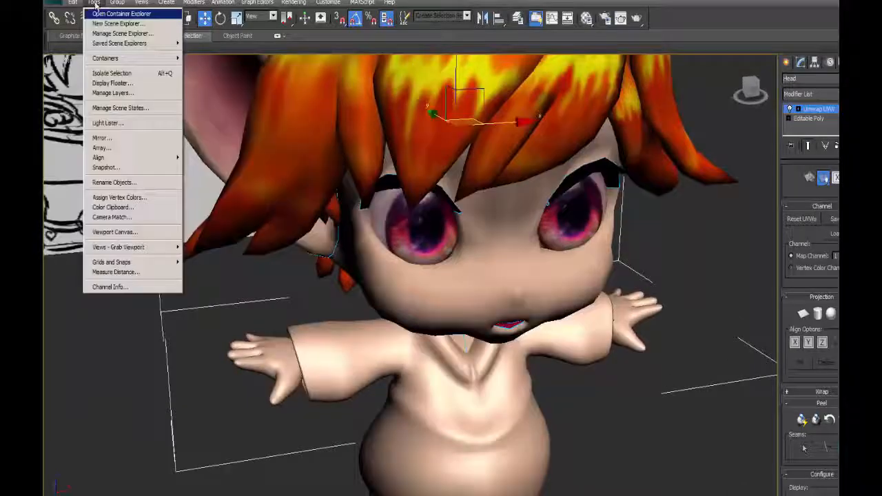
left_click(103, 230)
left_click(71, 195)
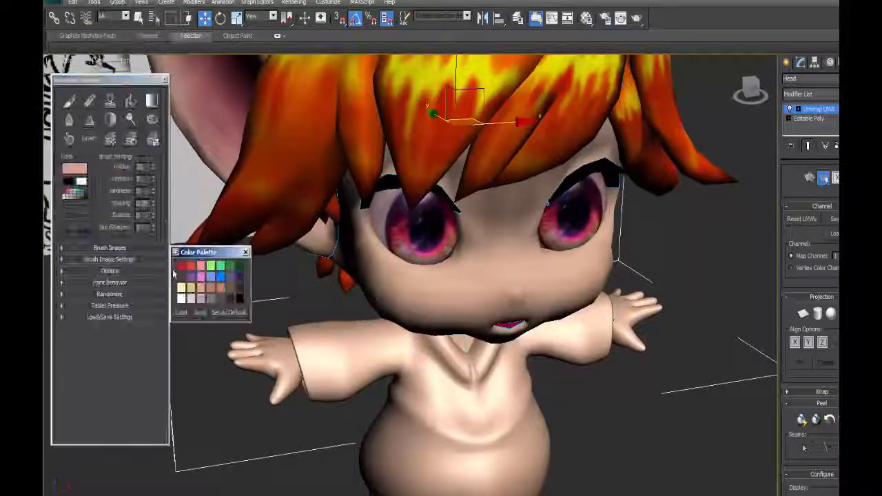
left_click(74, 170)
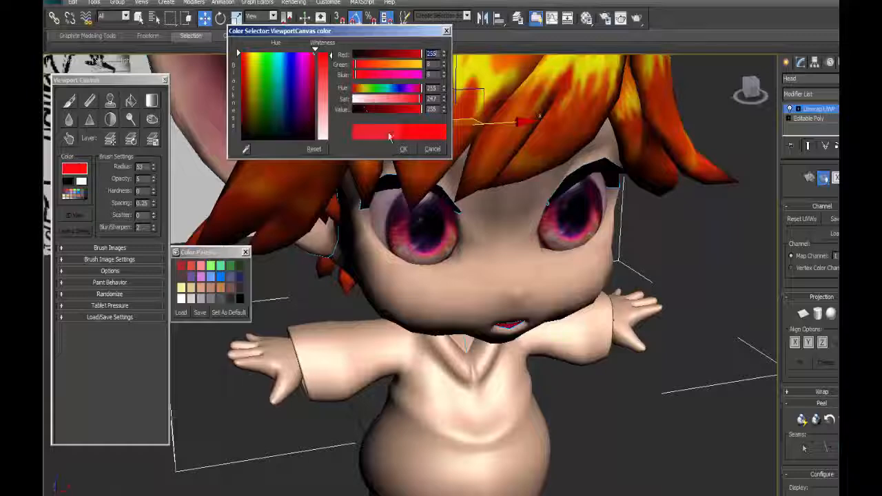
left_click(403, 149)
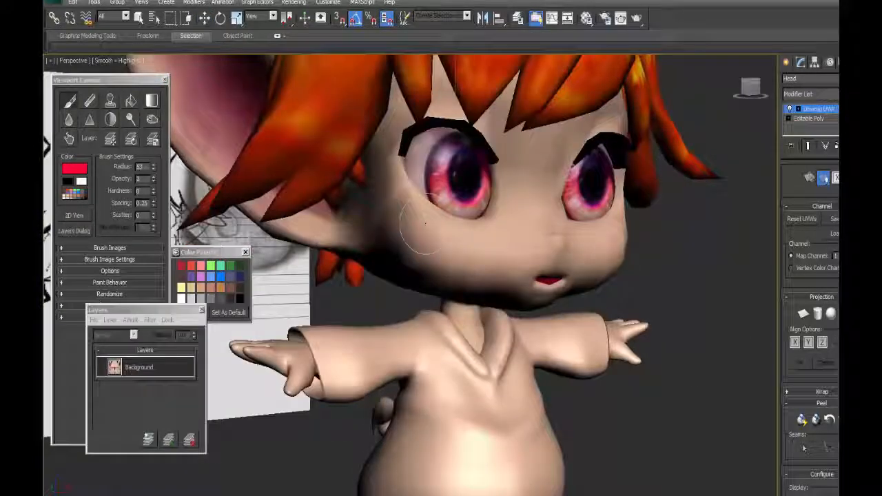
Paint a soft red blush on the cheek below the eye with a brush of radius 40 and opacity 2.
mouse_move(426, 224)
left_mouse_down()
mouse_move(409, 233)
mouse_move(432, 275)
mouse_move(397, 250)
left_mouse_up()
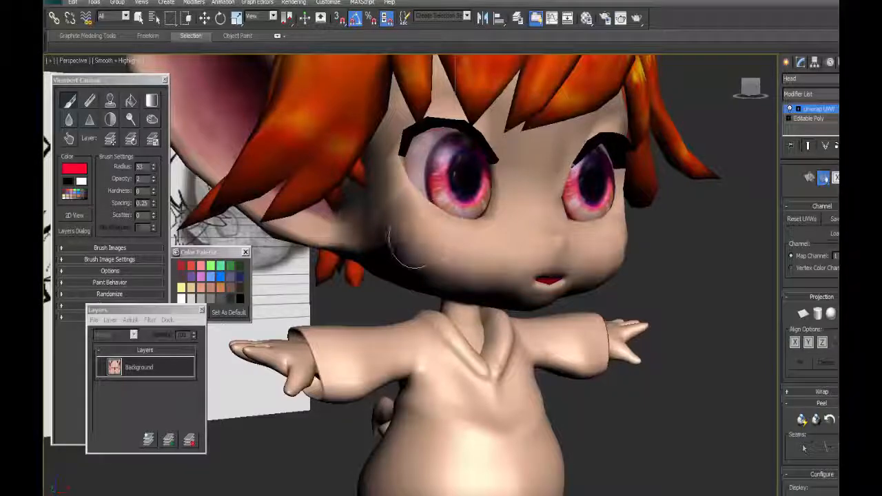
left_click_drag(154, 167, 153, 161)
mouse_move(405, 238)
left_mouse_down()
mouse_move(423, 240)
mouse_move(427, 222)
left_mouse_up()
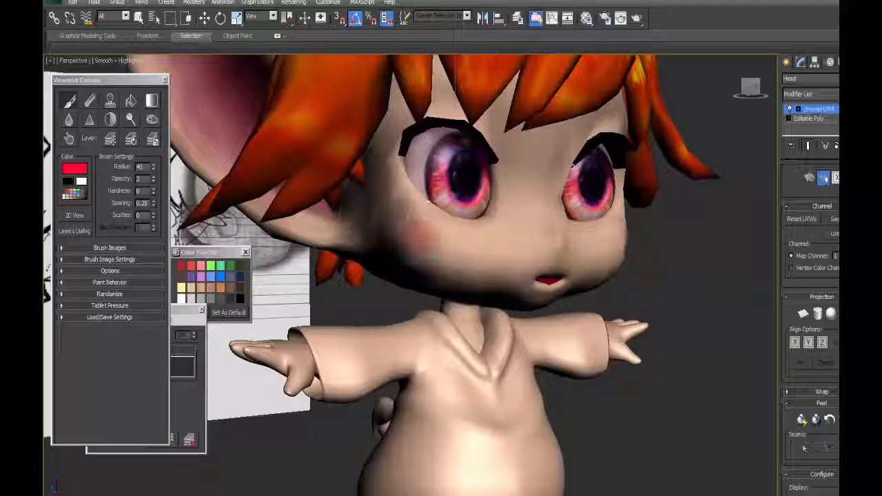
Deepen the blush under the eye and add a smaller red spot farther back on the cheek toward the ear.
mouse_move(445, 242)
middle_mouse_down("alt")
mouse_move(404, 260)
mouse_move(455, 255)
mouse_move(469, 237)
middle_mouse_up("alt")
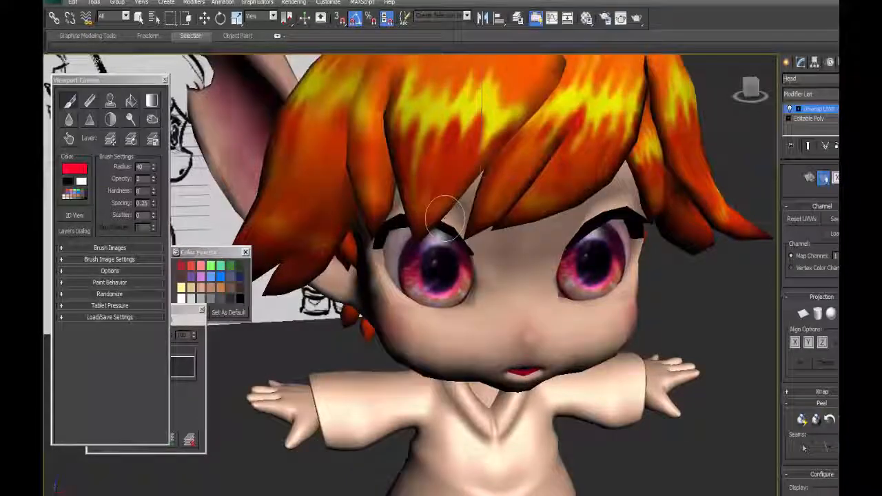
mouse_move(448, 219)
middle_mouse_down("alt")
mouse_move(451, 185)
mouse_move(490, 179)
mouse_move(521, 204)
mouse_move(441, 221)
mouse_move(469, 259)
mouse_move(430, 219)
middle_mouse_up("alt")
mouse_move(476, 249)
middle_mouse_down("alt")
mouse_move(438, 270)
mouse_move(432, 298)
mouse_move(459, 285)
mouse_move(430, 341)
middle_mouse_up("alt")
scroll(431, 291, "up", 6)
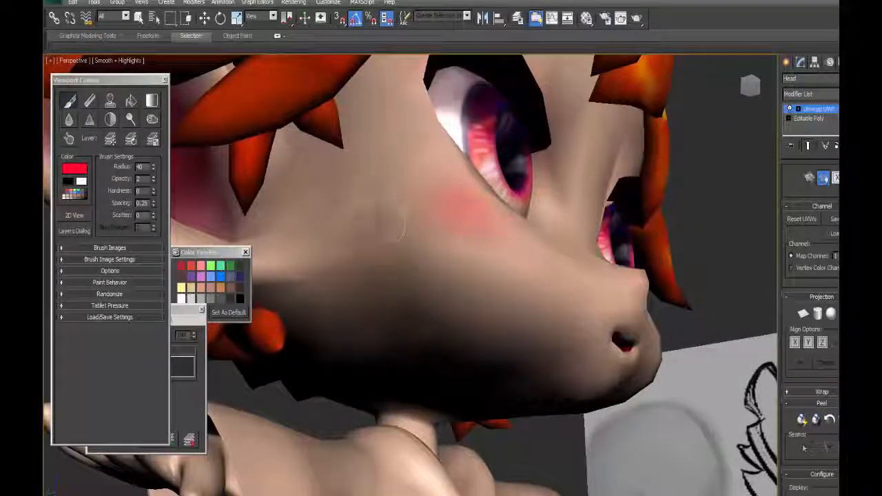
left_click(386, 215)
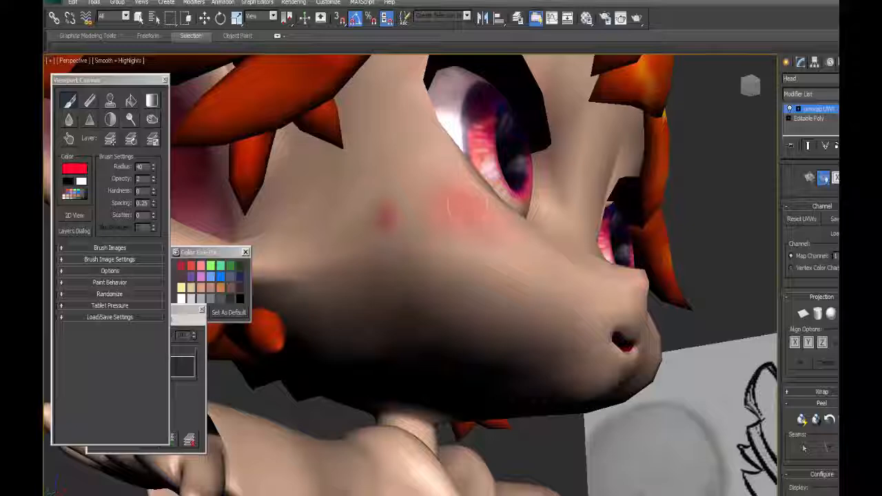
left_click_drag(399, 222, 388, 219)
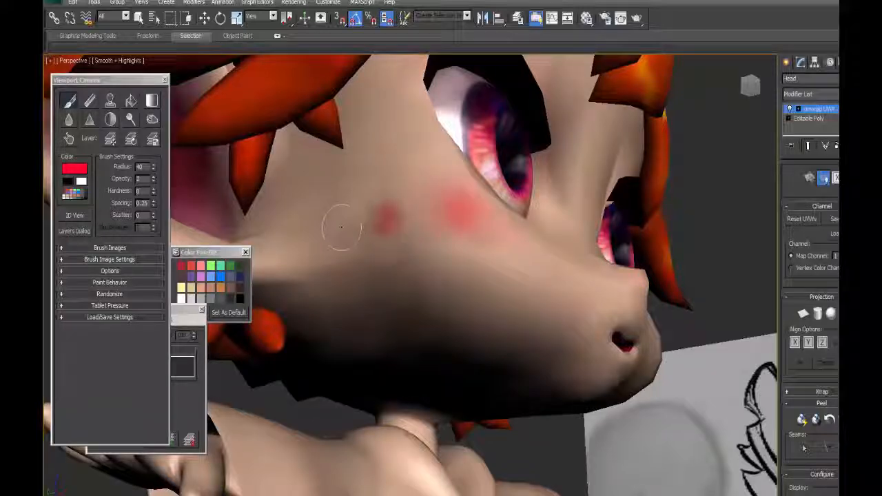
Examine the blush, face and ears from the front, the side and below.
middle_click_drag(359, 241, 296, 303, "alt")
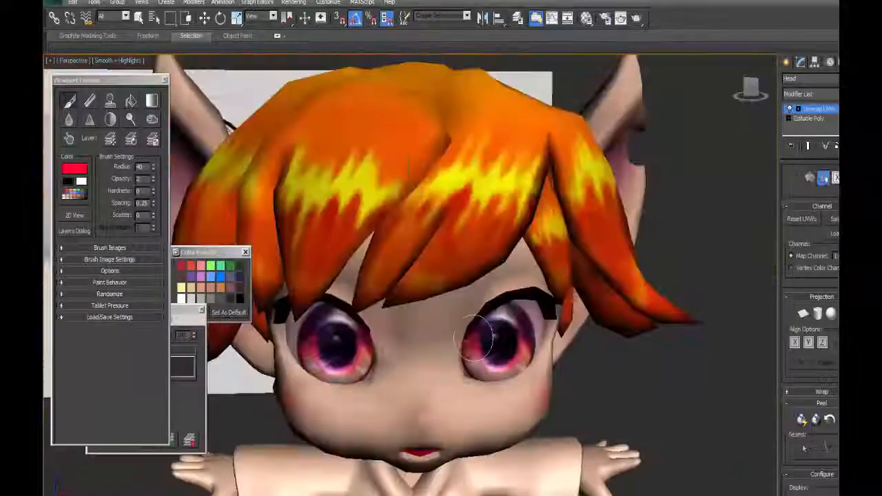
scroll(351, 338, "down", 3)
middle_click_drag(351, 338, 442, 308)
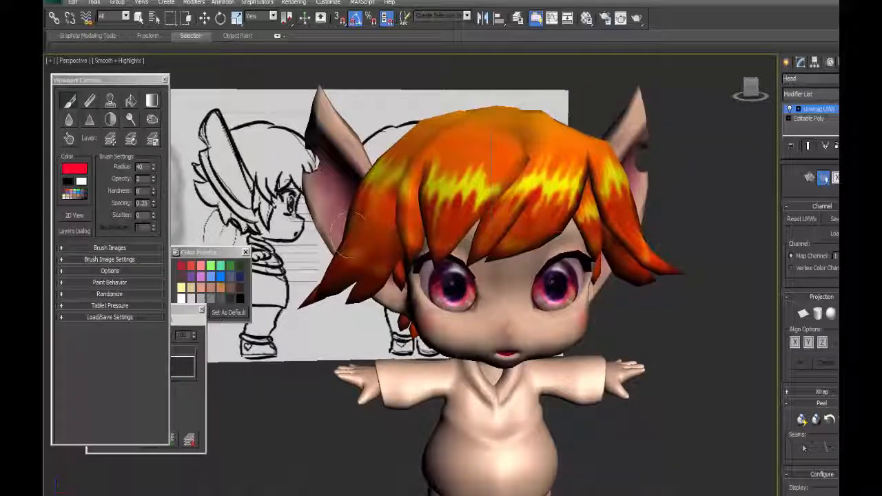
middle_click_drag(343, 199, 262, 220, "alt")
middle_click_drag(598, 160, 654, 156, "alt")
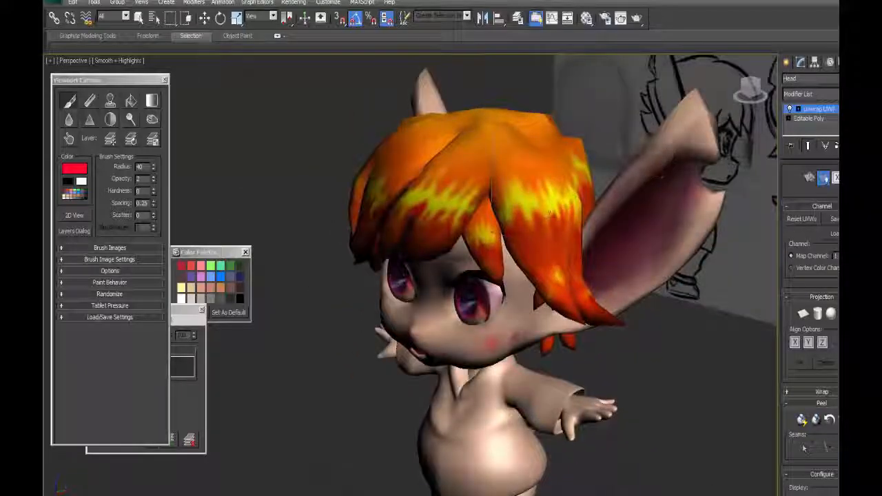
middle_click_drag(681, 200, 739, 196, "alt")
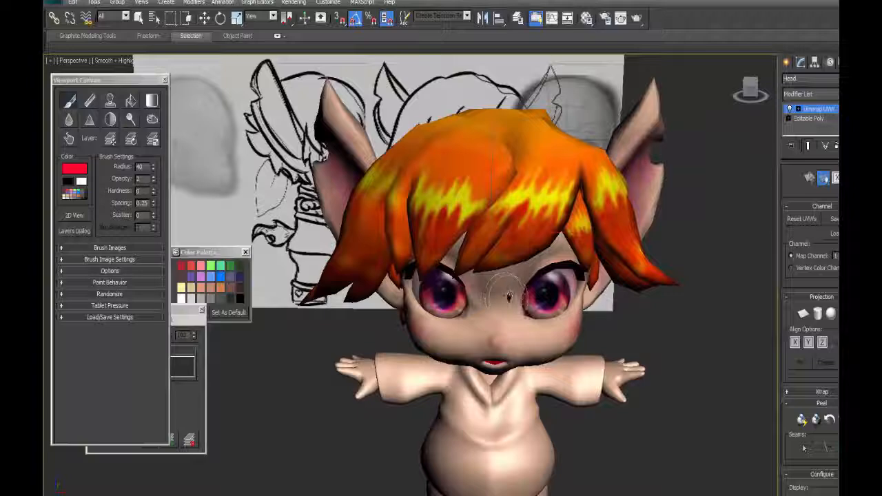
middle_click_drag(503, 275, 427, 304, "alt")
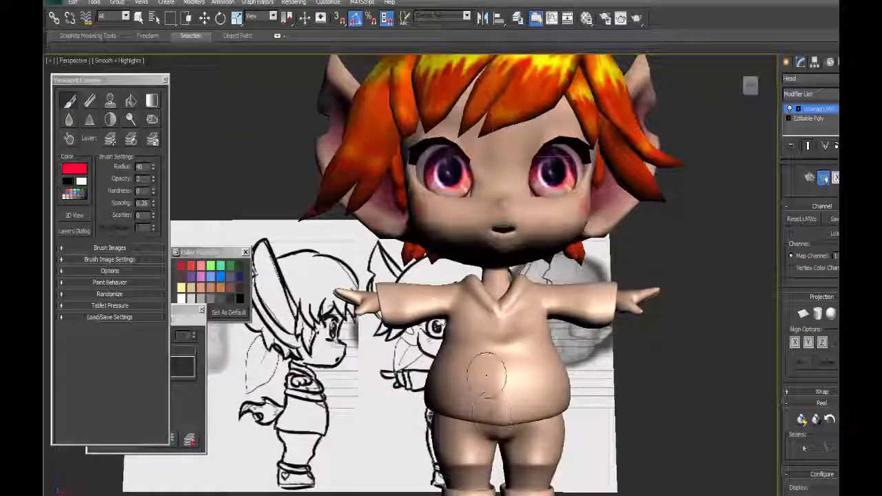
Paint red over the corner of the mouth to tint its dark inner edge.
scroll(482, 362, "up", 8)
mouse_move(482, 361)
middle_mouse_down("alt")
mouse_move(471, 305)
mouse_move(471, 327)
middle_mouse_up("alt")
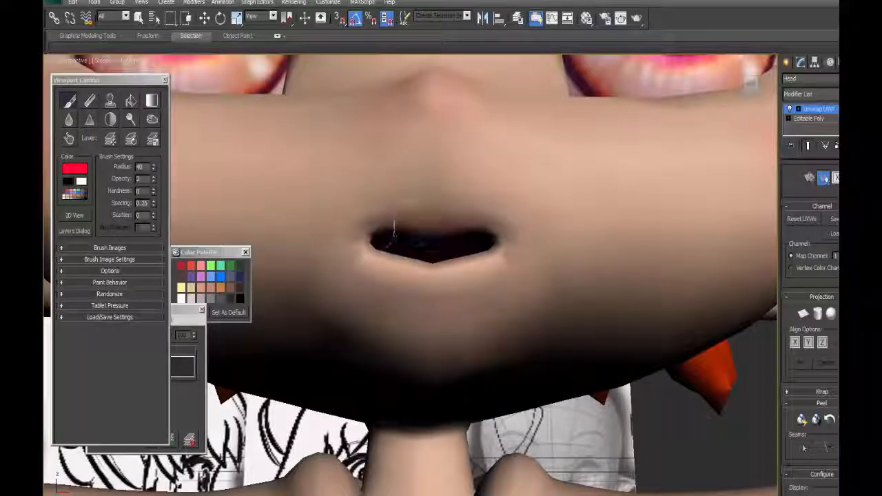
left_click_drag(394, 228, 377, 242)
middle_click_drag(407, 259, 530, 325, "alt")
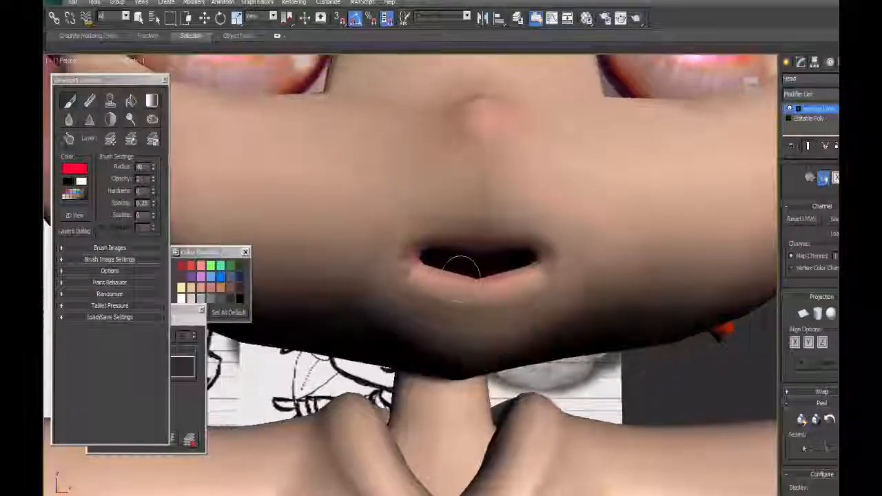
Add a MeshSmooth modifier to the head above its Unwrap UVW modifier.
scroll(524, 268, "down", 5)
left_click(810, 95)
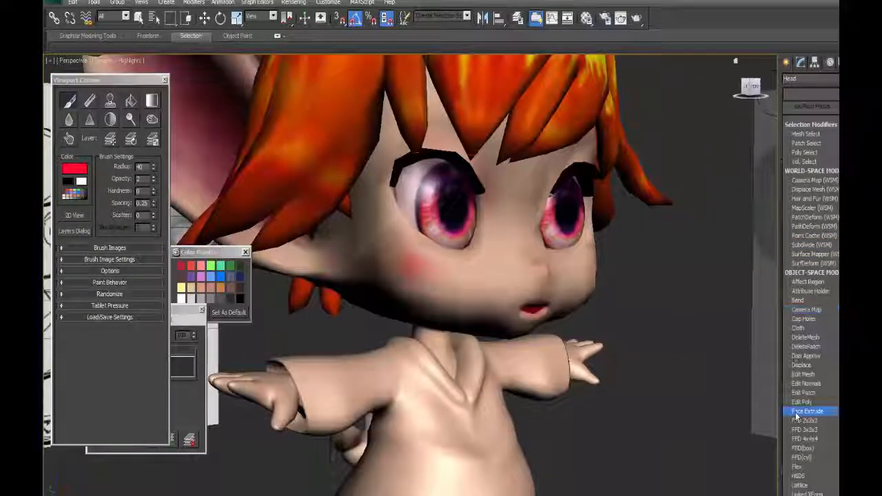
scroll(799, 414, "down", 3)
left_click(806, 335)
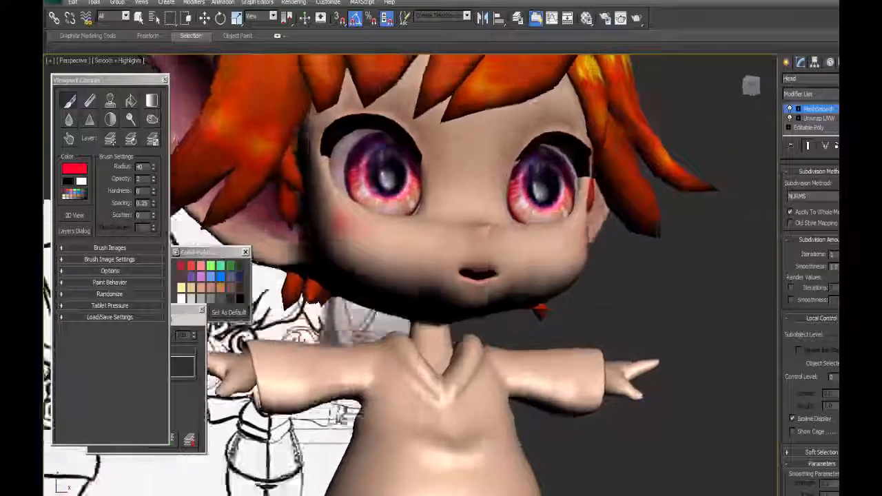
Inspect the smoothed and painted head from the front, below and the sides, checking the eyes, blush, mouth and ears.
middle_click_drag(413, 234, 521, 258, "alt")
scroll(551, 273, "up", 4)
middle_click_drag(571, 281, 492, 211)
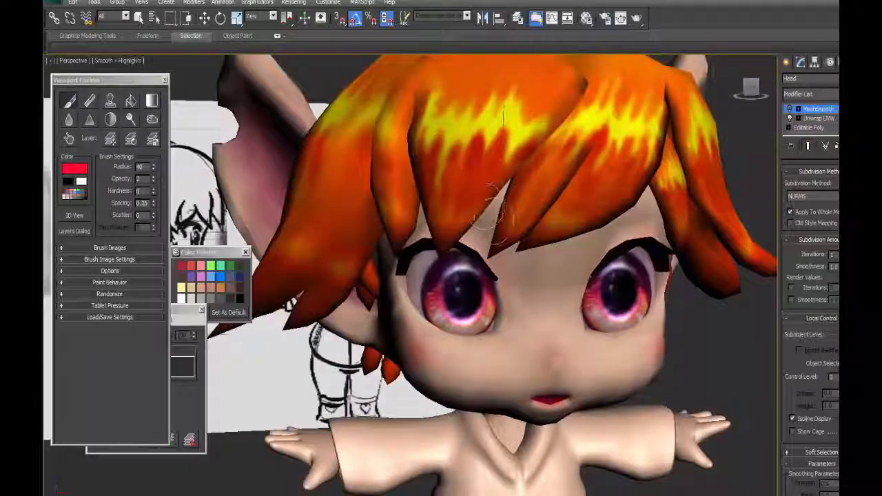
middle_click_drag(514, 265, 513, 324, "alt")
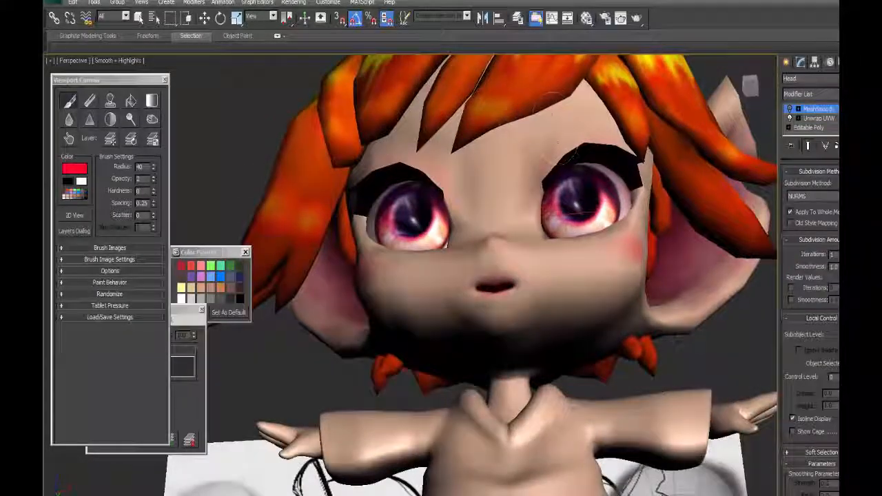
middle_click_drag(508, 157, 489, 304, "alt")
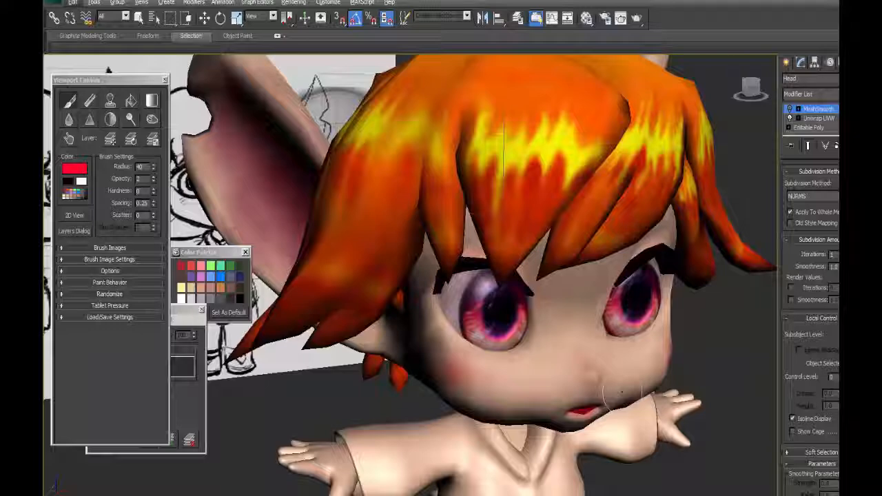
middle_click_drag(621, 393, 544, 355, "alt")
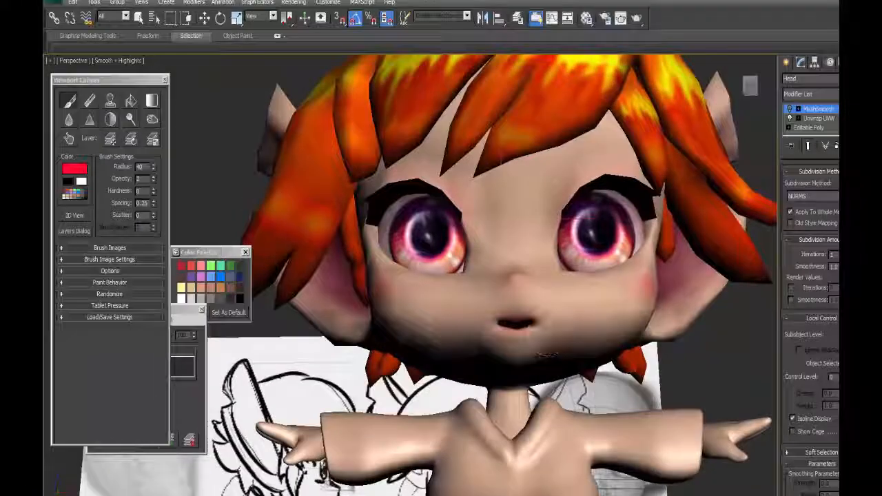
middle_click_drag(526, 327, 545, 353, "alt")
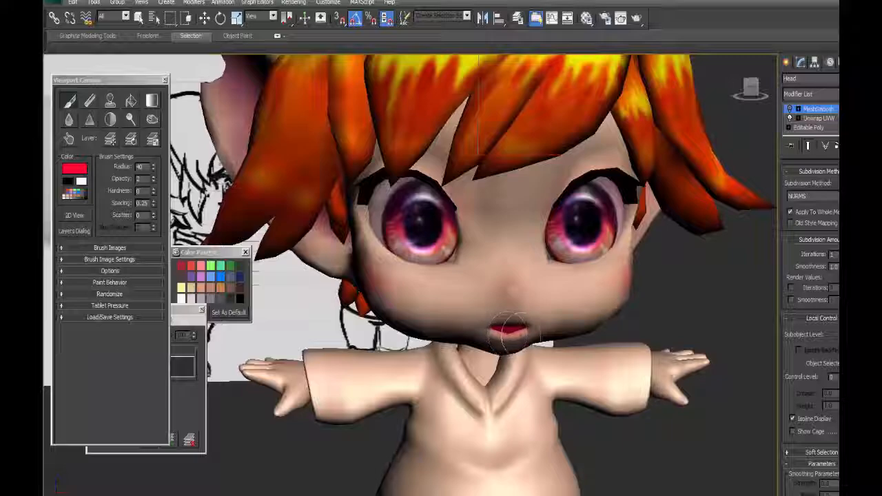
mouse_move(513, 334)
middle_mouse_down("alt")
mouse_move(544, 341)
mouse_move(558, 332)
middle_mouse_up("alt")
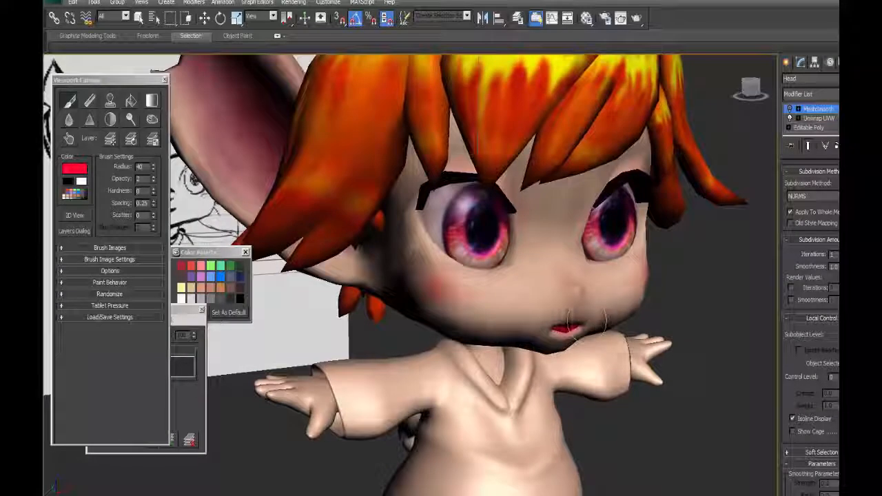
middle_click_drag(730, 265, 480, 148, "alt")
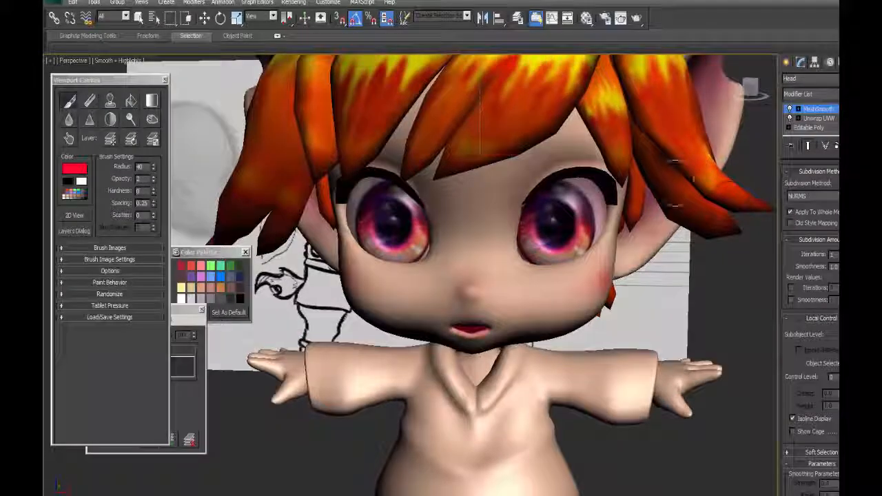
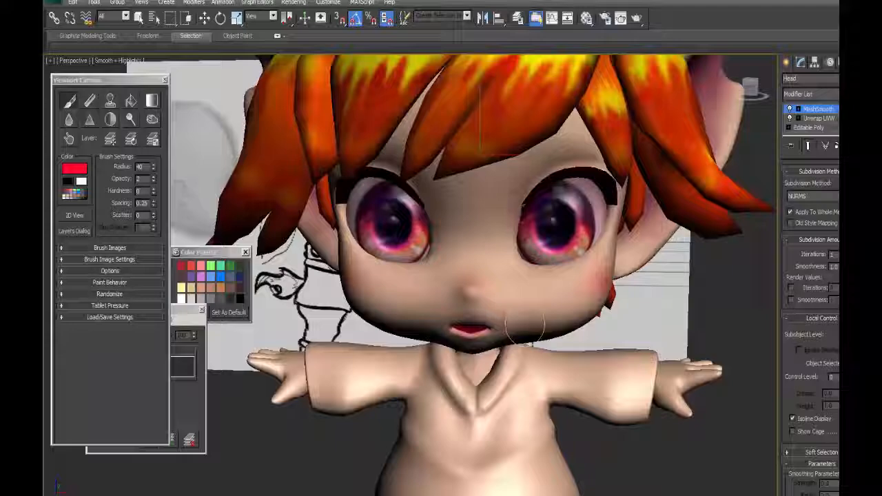
mouse_move(442, 256)
middle_mouse_down("alt")
mouse_move(477, 260)
mouse_move(470, 259)
middle_mouse_up("alt")
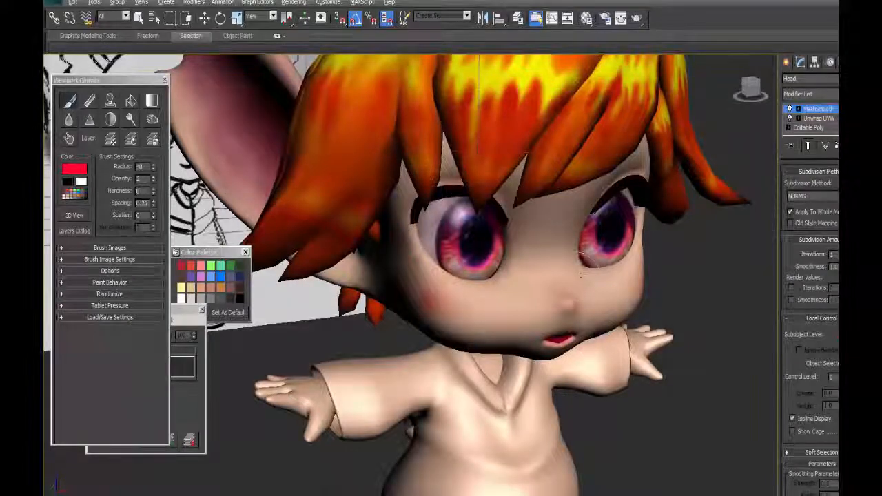
mouse_move(579, 286)
middle_mouse_down("alt")
mouse_move(600, 284)
mouse_move(569, 280)
mouse_move(599, 282)
mouse_move(576, 284)
mouse_move(577, 256)
mouse_move(586, 276)
mouse_move(566, 276)
mouse_move(579, 273)
middle_mouse_up("alt")
left_click_drag(579, 272, 601, 278, "alt")
mouse_move(601, 279)
middle_mouse_down("alt")
mouse_move(604, 286)
mouse_move(570, 284)
mouse_move(603, 273)
middle_mouse_up("alt")
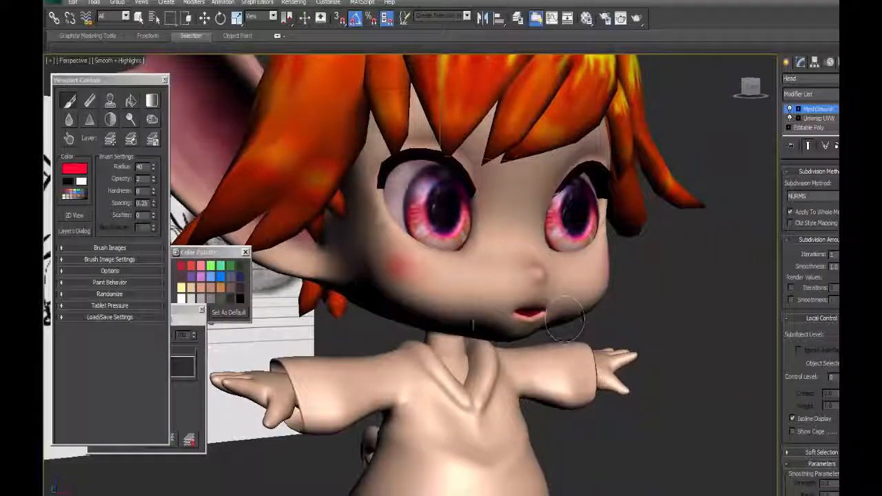
middle_click_drag(565, 318, 478, 342, "alt")
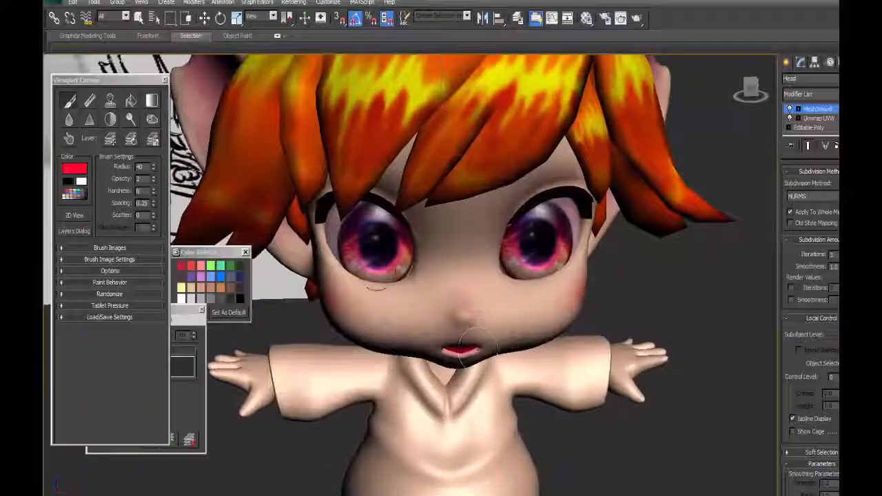
mouse_move(584, 252)
middle_mouse_down("alt")
mouse_move(606, 269)
mouse_move(613, 250)
mouse_move(572, 254)
mouse_move(548, 272)
mouse_move(476, 280)
mouse_move(488, 277)
mouse_move(463, 318)
middle_mouse_up("alt")
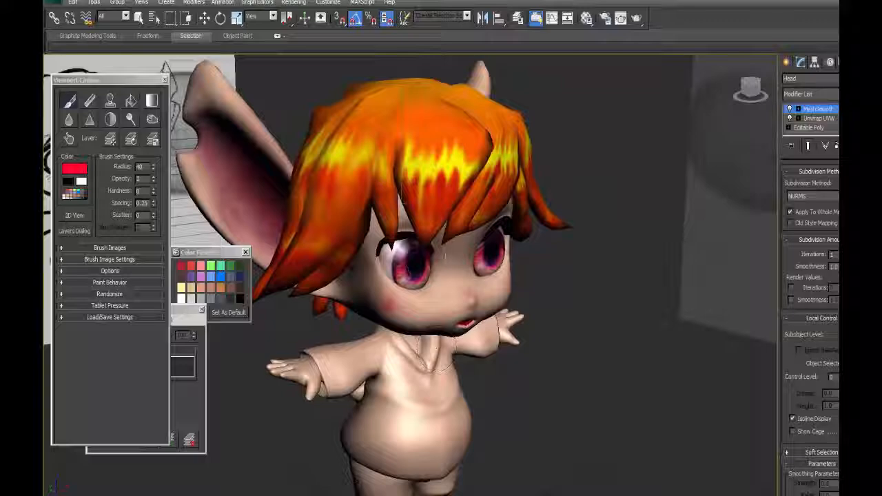
mouse_move(463, 319)
middle_mouse_down("alt")
mouse_move(460, 297)
mouse_move(475, 301)
mouse_move(478, 315)
mouse_move(439, 302)
mouse_move(407, 319)
mouse_move(506, 314)
middle_mouse_up("alt")
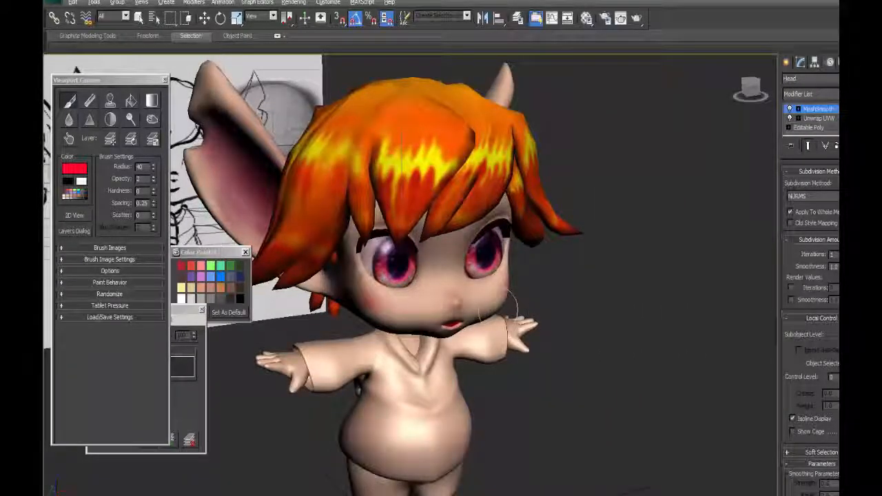
middle_click_drag(451, 260, 417, 303, "alt")
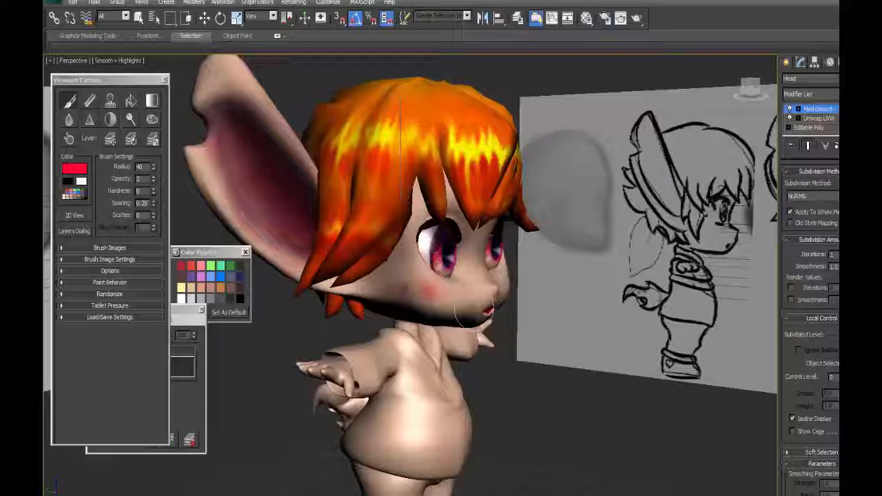
Inspect the painted head and the whole character from the side and front, including the face close up.
middle_click_drag(463, 310, 435, 300, "alt")
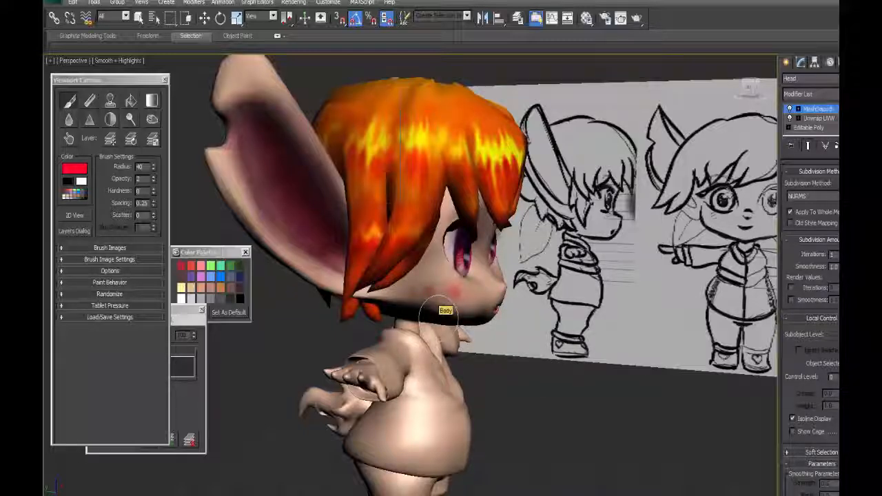
middle_click_drag(441, 311, 494, 311, "alt")
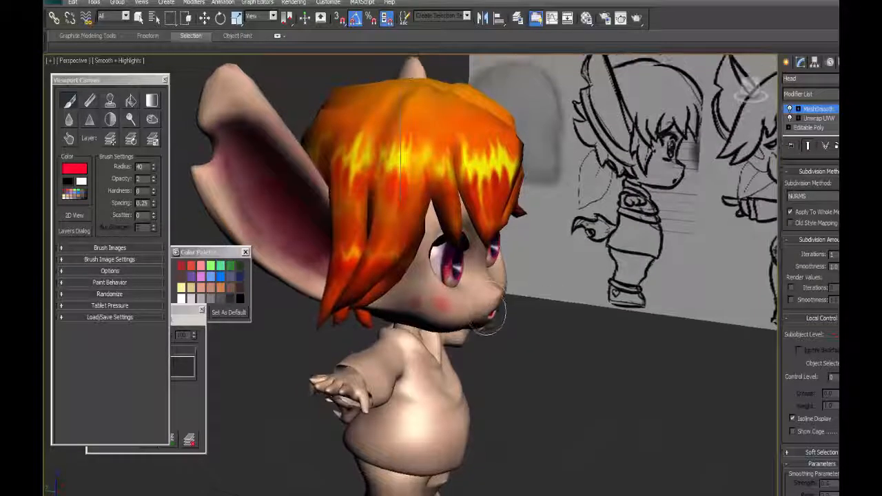
middle_click_drag(444, 322, 707, 260, "alt")
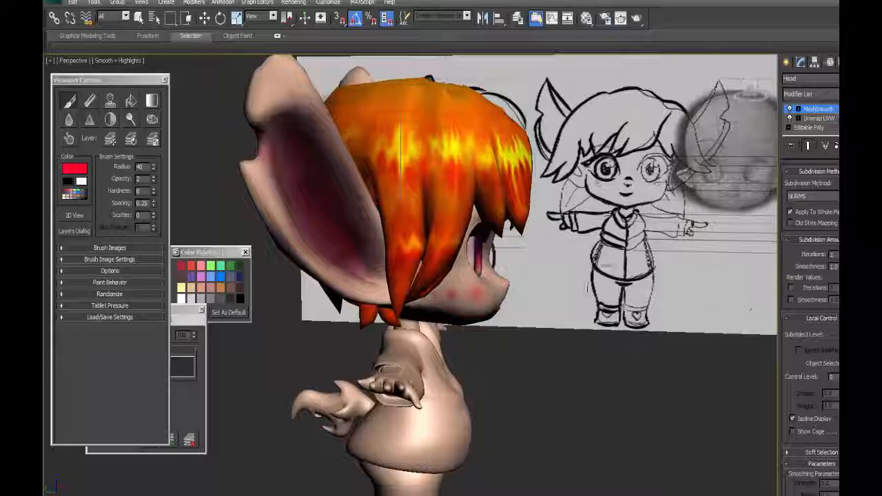
middle_click_drag(616, 279, 567, 258, "alt")
scroll(567, 258, "down", 4)
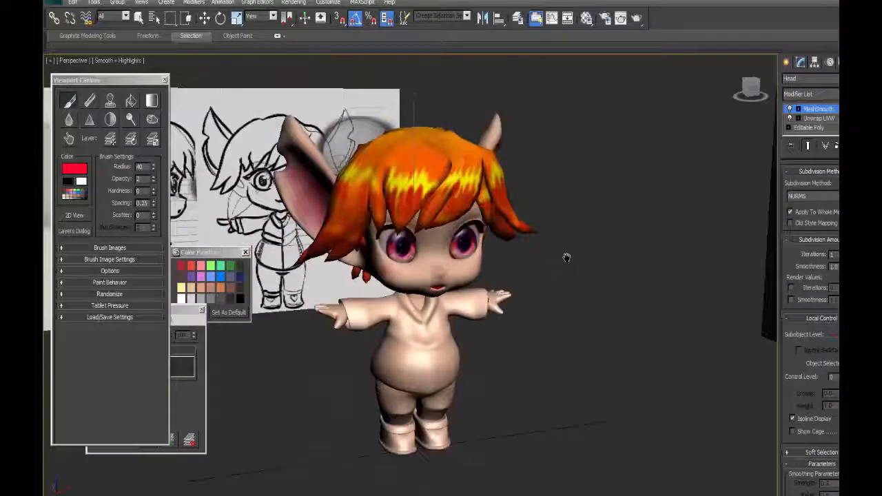
scroll(567, 258, "up", 5)
middle_click_drag(534, 307, 555, 303, "alt")
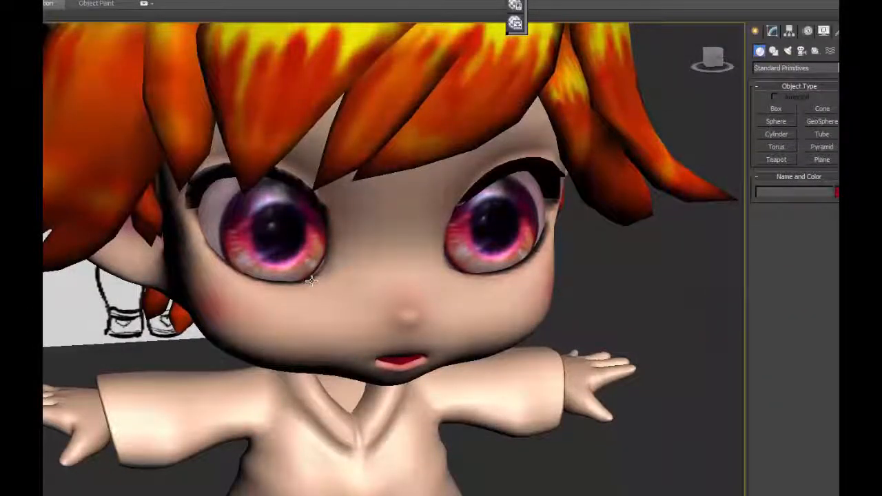
Render the perspective view of the head from its ear side, and dismiss the rendered image.
middle_click_drag(312, 281, 130, 230, "alt")
left_click(284, 1)
left_click(332, 2)
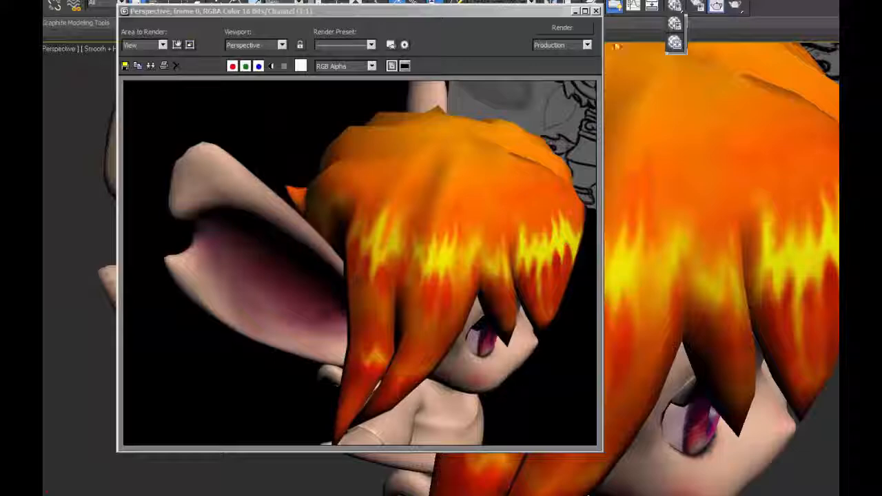
left_click(597, 11)
Examine the untextured body from the front, at an angle and from the side, comparing it with the reference drawings.
middle_click_drag(321, 199, 345, 108, "alt")
mouse_move(557, 184)
middle_mouse_down("alt")
mouse_move(654, 219)
mouse_move(595, 209)
mouse_move(670, 212)
mouse_move(561, 223)
mouse_move(486, 216)
mouse_move(595, 193)
mouse_move(528, 200)
mouse_move(573, 200)
mouse_move(473, 251)
mouse_move(650, 310)
mouse_move(340, 287)
mouse_move(390, 297)
mouse_move(358, 310)
mouse_move(388, 271)
mouse_move(462, 330)
middle_mouse_up("alt")
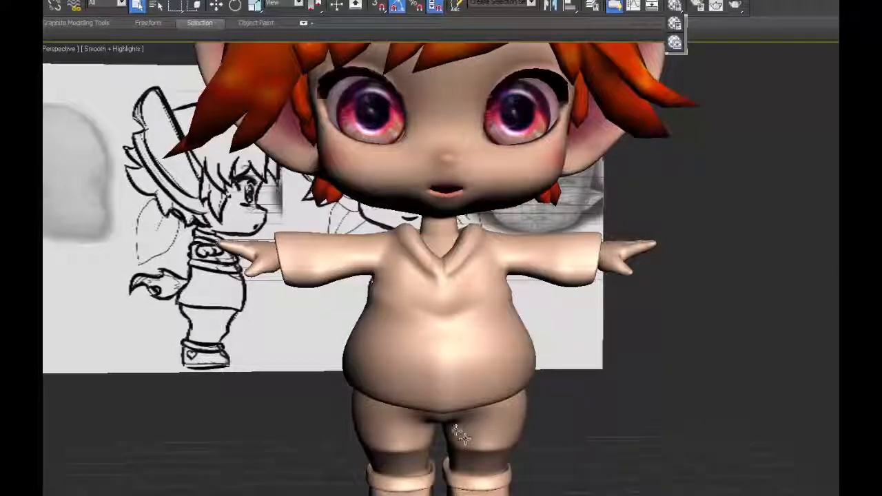
middle_click_drag(458, 432, 404, 417, "alt")
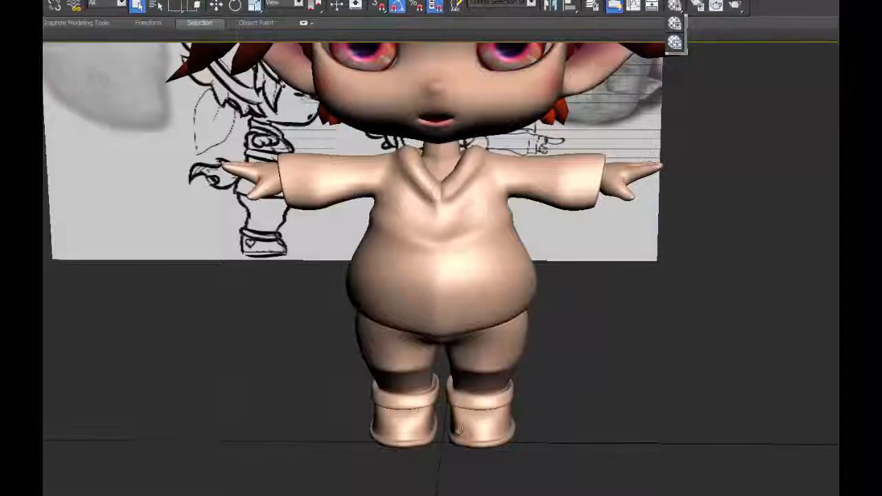
middle_click_drag(460, 432, 282, 326, "alt")
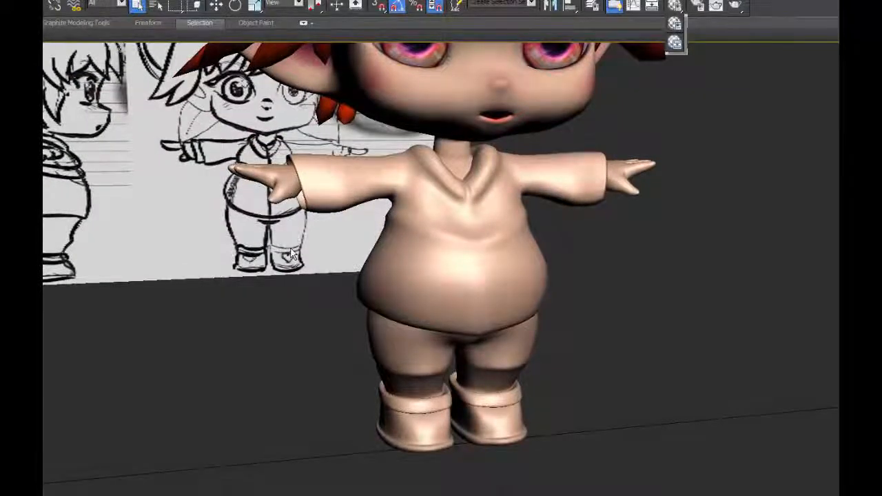
mouse_move(290, 249)
middle_mouse_down("alt")
mouse_move(300, 249)
mouse_move(280, 237)
mouse_move(303, 253)
mouse_move(294, 281)
middle_mouse_up("alt")
scroll(293, 282, "down", 5)
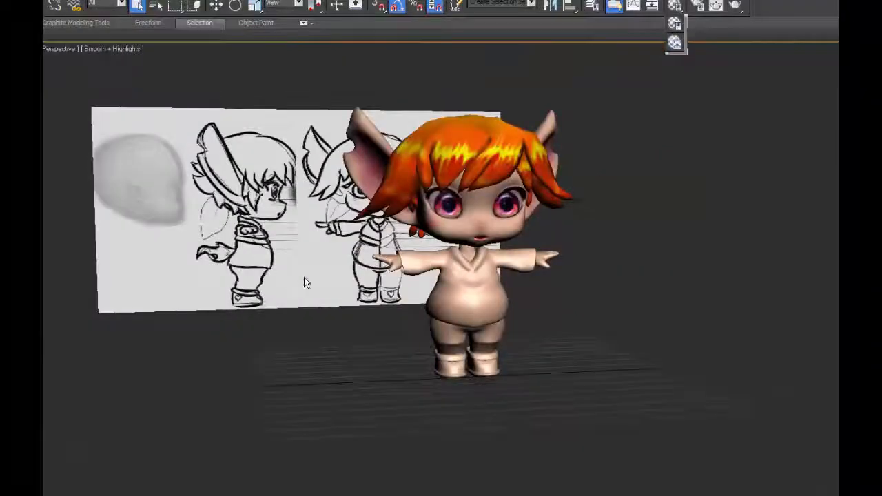
scroll(304, 278, "up", 3)
mouse_move(432, 278)
middle_mouse_down("alt")
mouse_move(477, 279)
mouse_move(419, 278)
middle_mouse_up("alt")
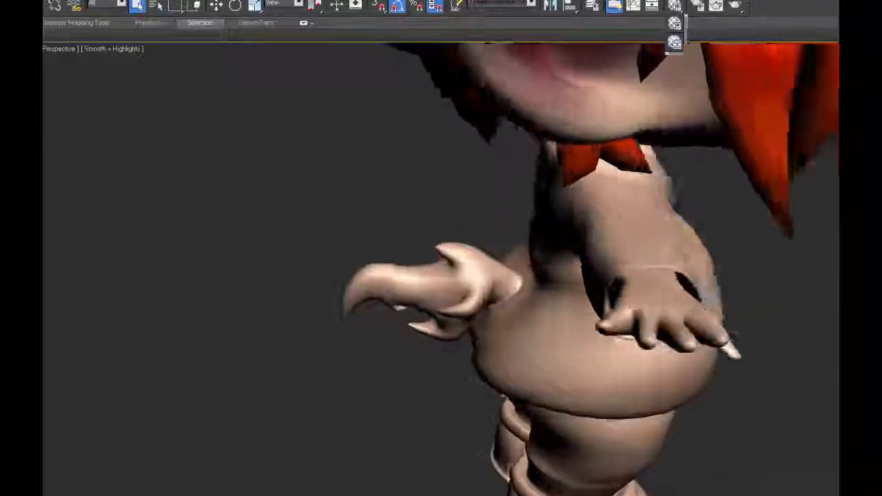
Select the character's body and display its wireframe edges over the shaded surface.
middle_click_drag(436, 281, 462, 284, "alt")
left_click(462, 284)
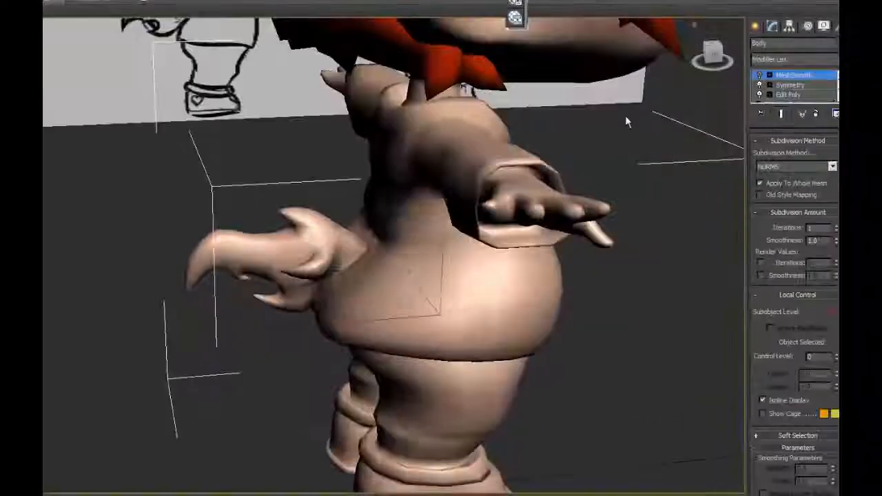
middle_click_drag(503, 259, 523, 181, "alt")
middle_click_drag(435, 257, 388, 295)
scroll(455, 246, "up", 3)
middle_click_drag(396, 263, 394, 311)
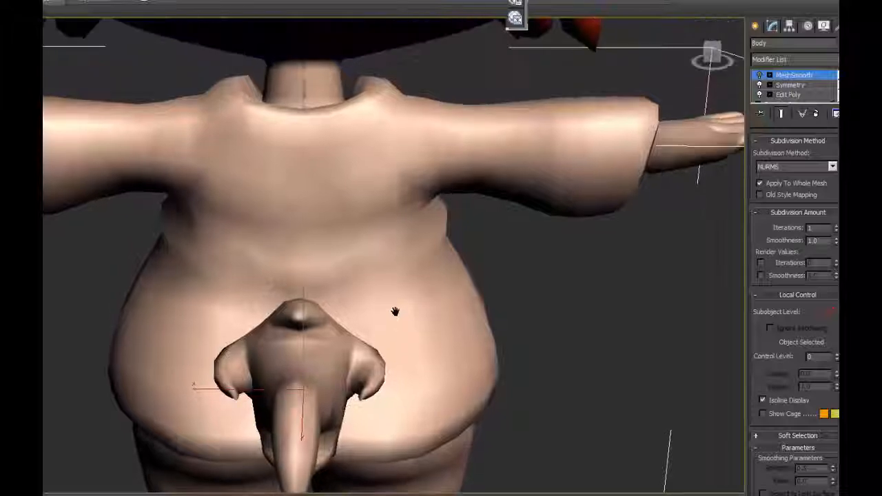
key("F4")
Add an Unwrap UVW modifier to the body between its Symmetry and MeshSmooth modifiers.
left_click(790, 84)
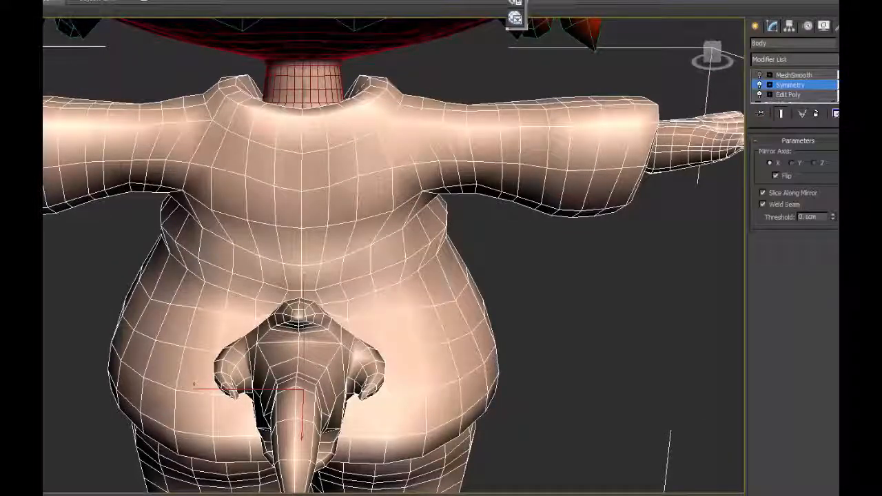
left_click(795, 59)
scroll(807, 397, "down", 20)
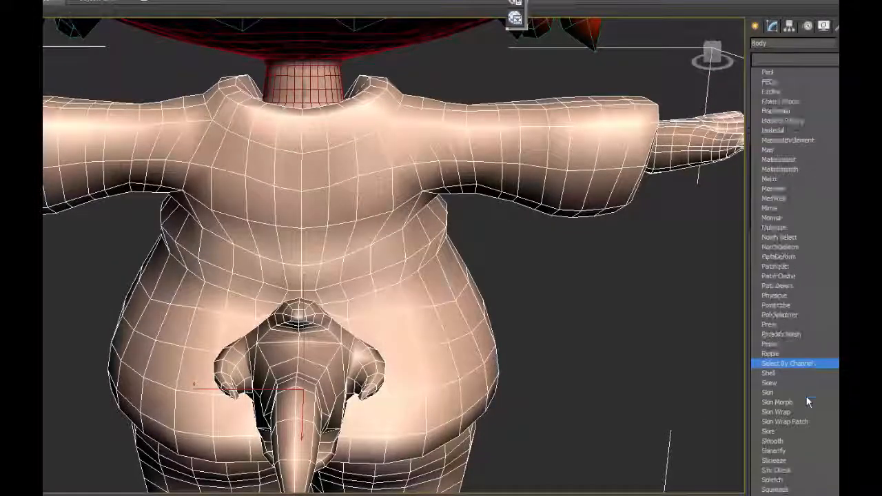
scroll(806, 396, "down", 1)
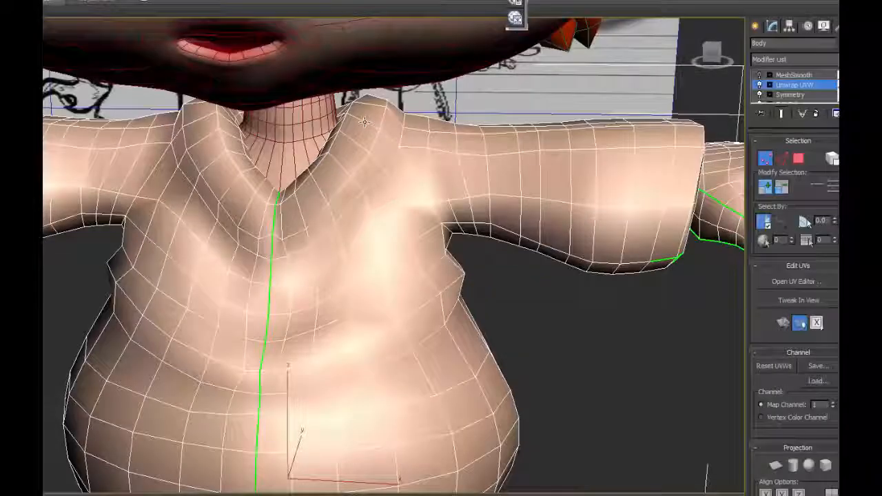
scroll(374, 118, "down", 6)
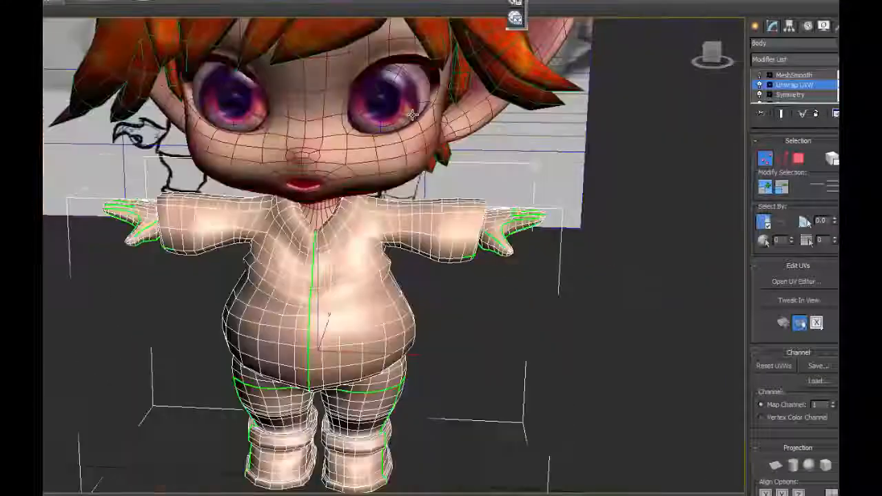
middle_click_drag(384, 160, 429, 156, "alt")
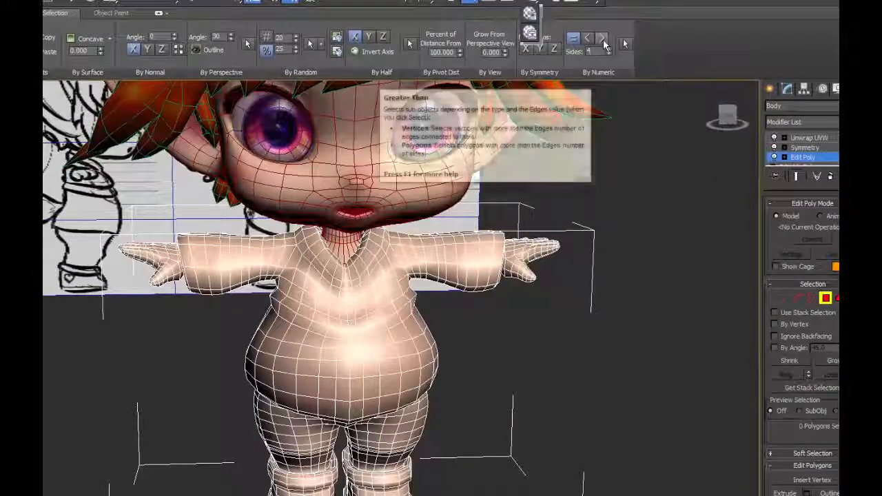
Select all body polygons with exactly 4 sides in the Edit Poly modifier, using the By Numeric selection.
left_click(602, 40)
middle_click_drag(548, 145, 646, 203, "alt")
left_click(587, 40)
scroll(646, 203, "up", 5)
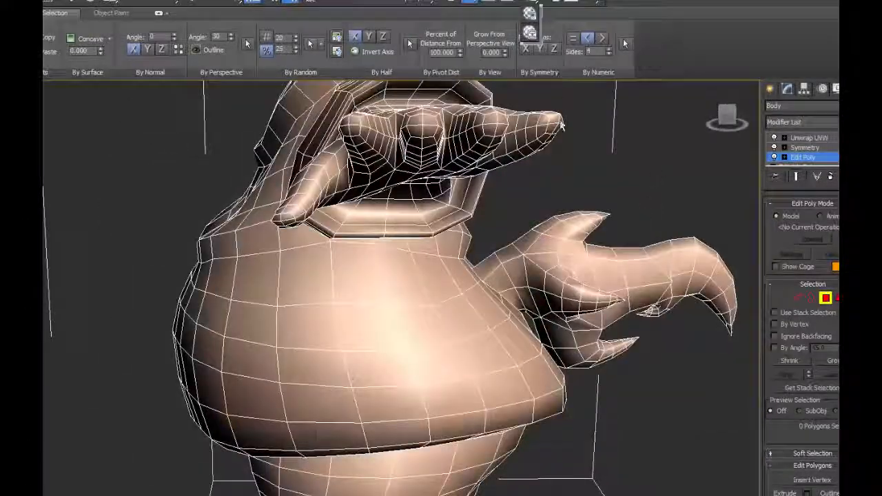
middle_click_drag(562, 126, 543, 91, "alt")
left_click(362, 157)
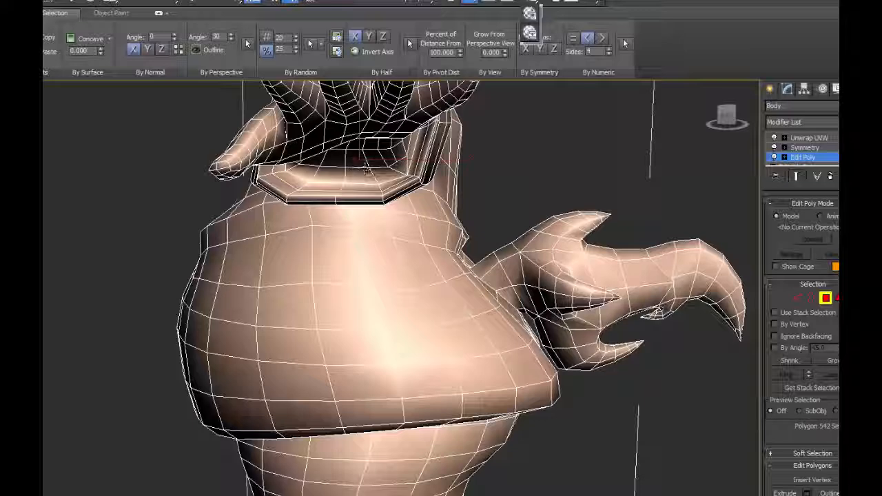
left_click(582, 116)
left_click(602, 38)
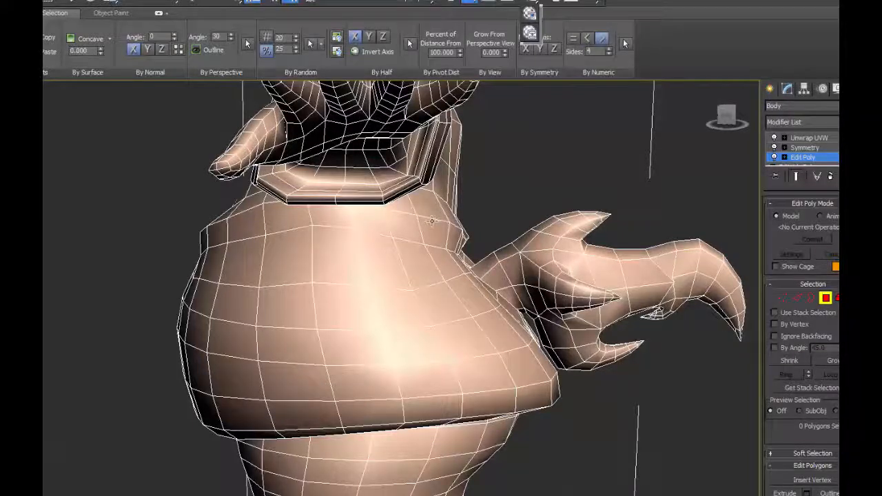
left_click(574, 39)
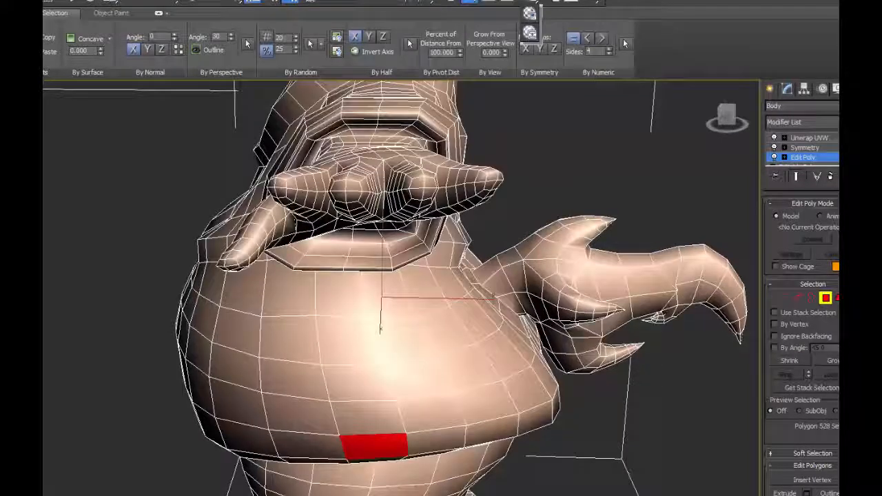
left_click(625, 44)
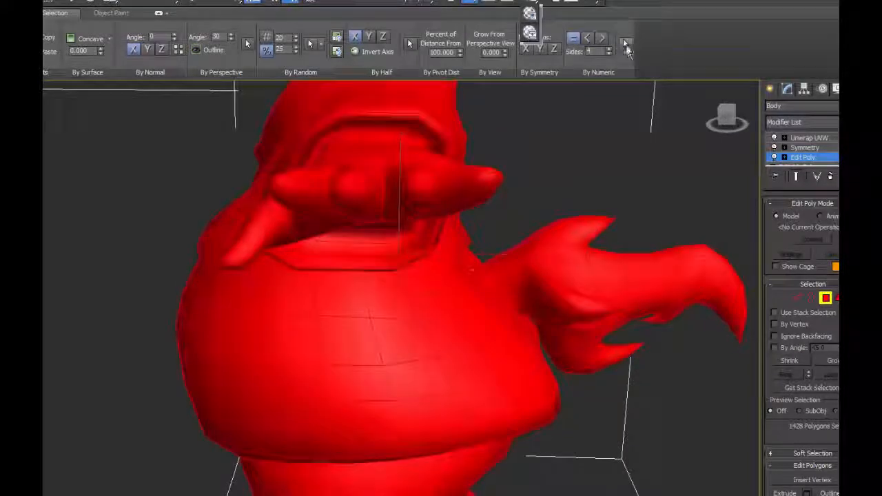
Select the body polygons with fewer than 4 sides and check them around the tail base and the front.
left_click(587, 37)
left_click(626, 44)
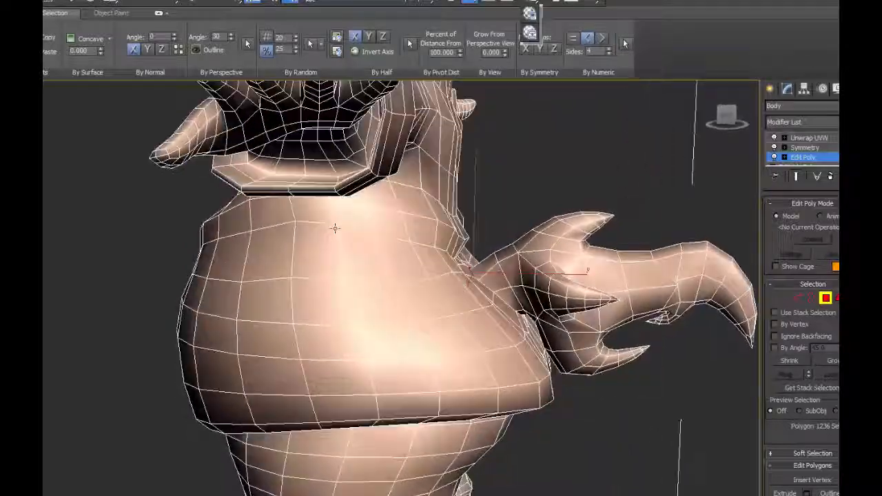
middle_click_drag(335, 228, 548, 227, "alt")
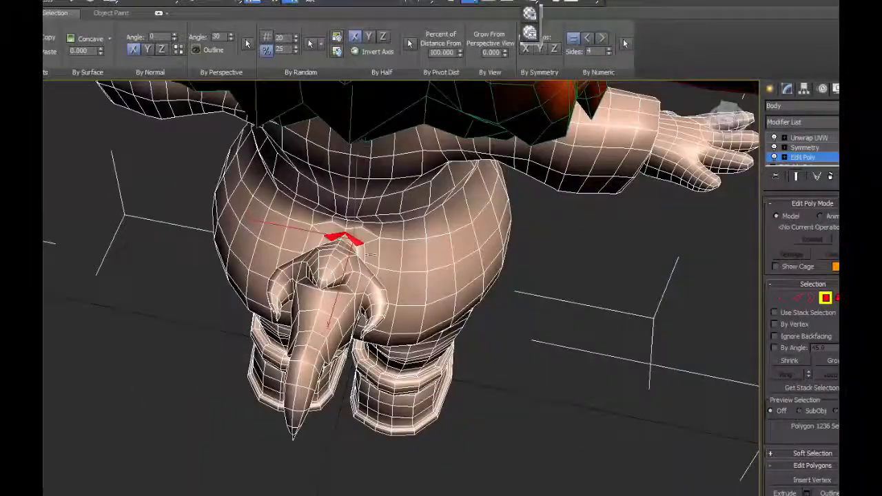
middle_click_drag(371, 254, 355, 268, "alt")
middle_click_drag(478, 277, 265, 275, "alt")
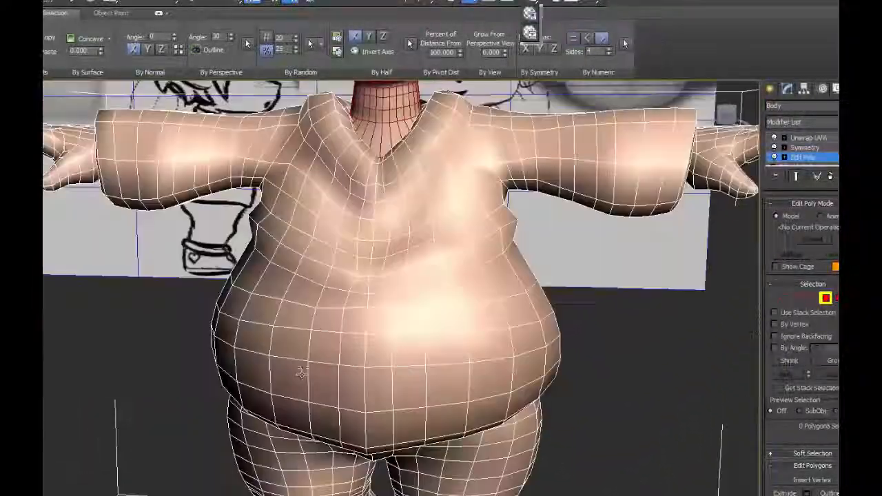
middle_click_drag(300, 373, 465, 225, "alt")
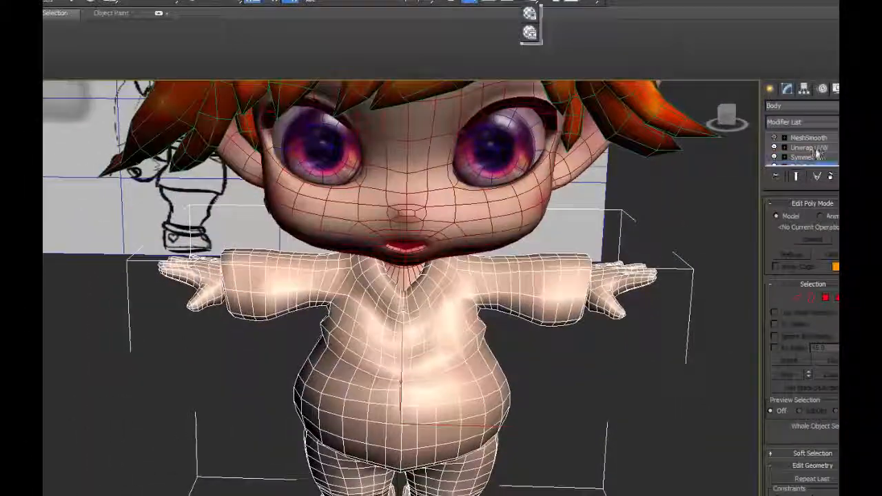
Return to the body's Unwrap UVW modifier and turn off its Map Seams display, keeping Peel Seams on.
left_click(812, 148)
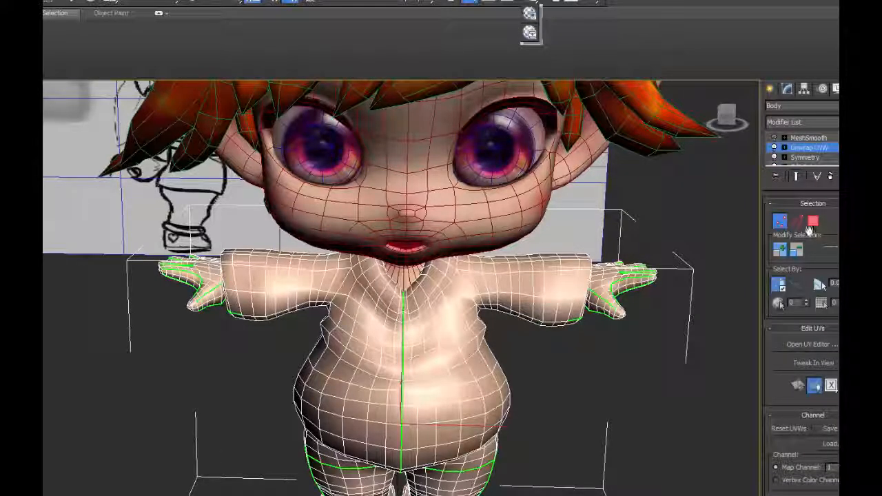
scroll(809, 323, "down", 5)
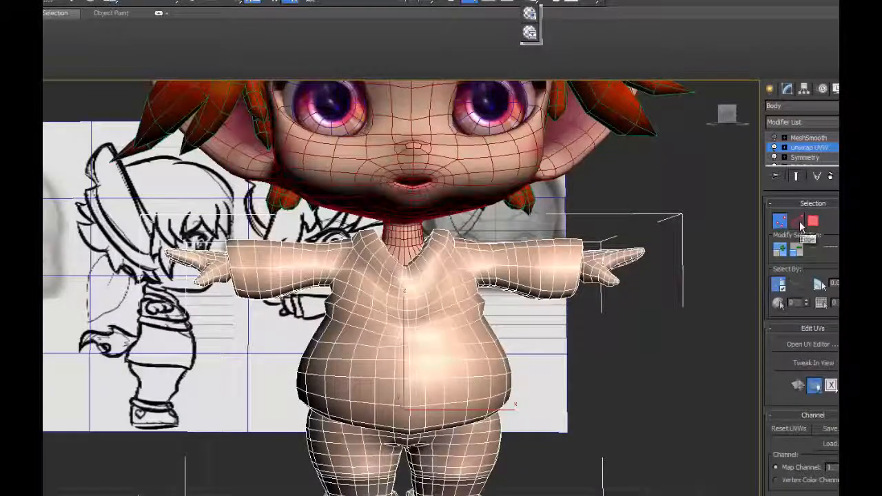
scroll(801, 228, "down", 5)
scroll(403, 266, "up", 8)
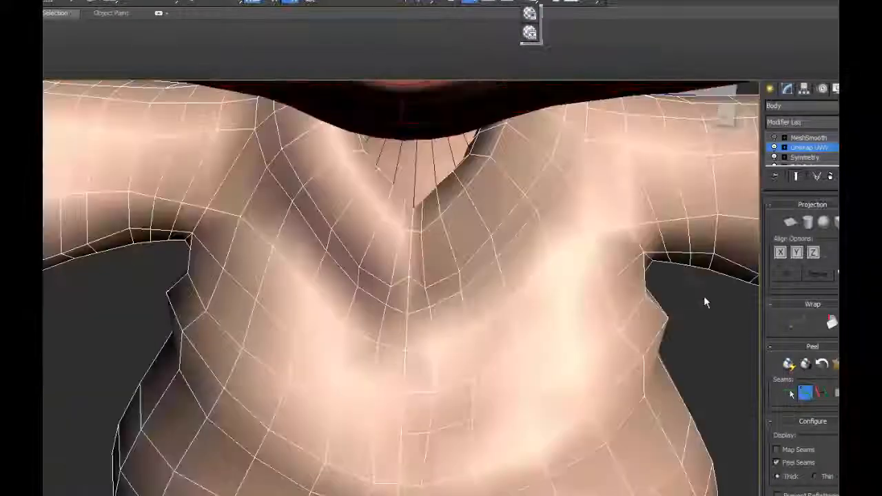
scroll(704, 297, "down", 8)
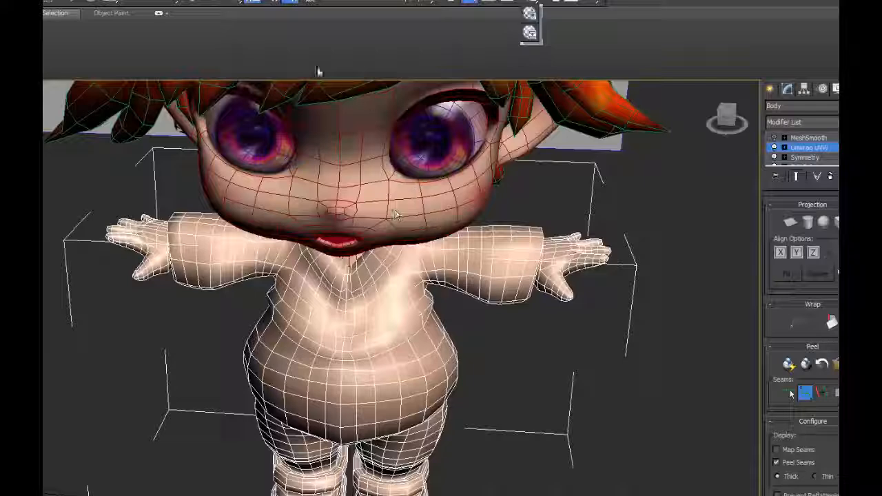
Hide all the character's parts except the body, and reselect the body on its own.
middle_click_drag(444, 204, 456, 286)
scroll(455, 287, "down", 3)
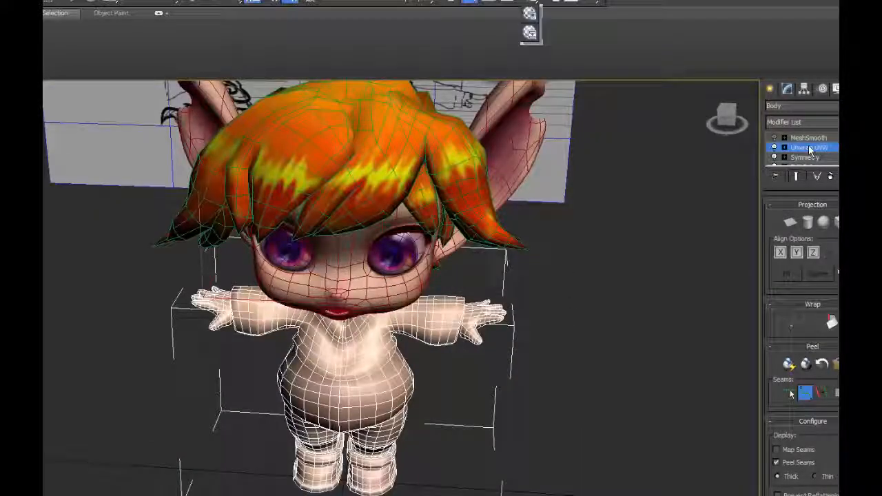
left_click(695, 227)
key("ctrl+a")
right_click(411, 240)
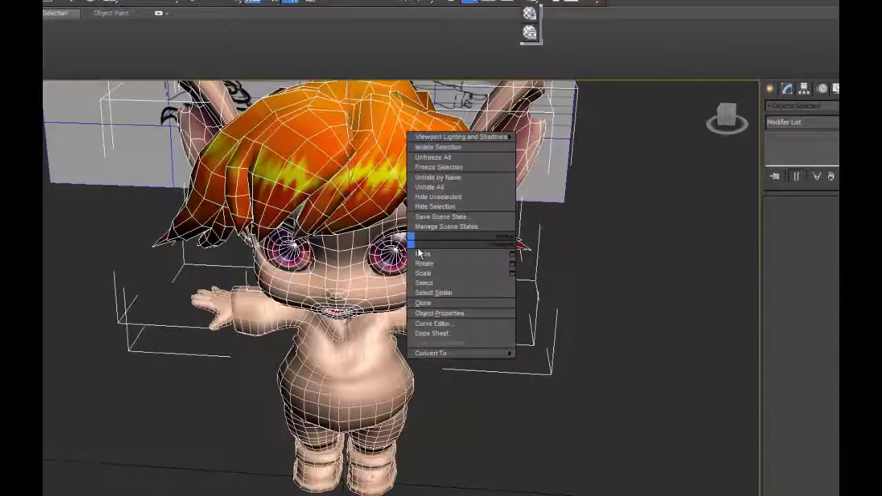
left_click(450, 206)
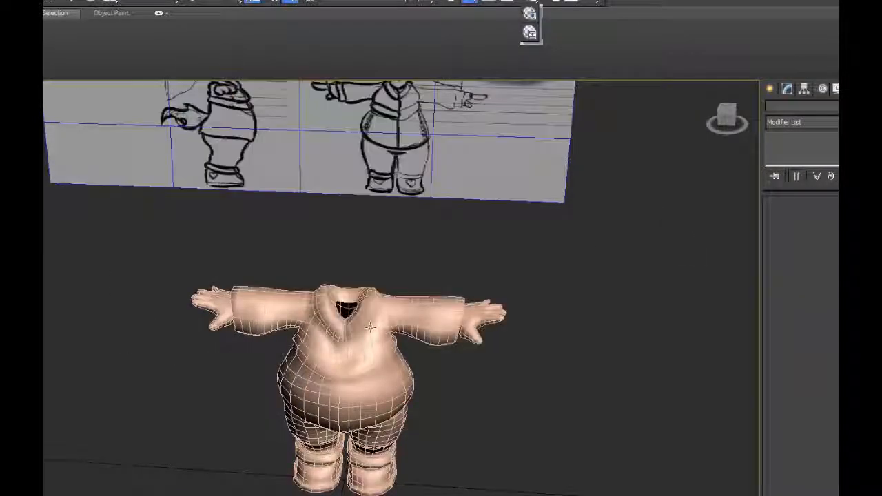
left_click(370, 328)
middle_click_drag(446, 282, 441, 193)
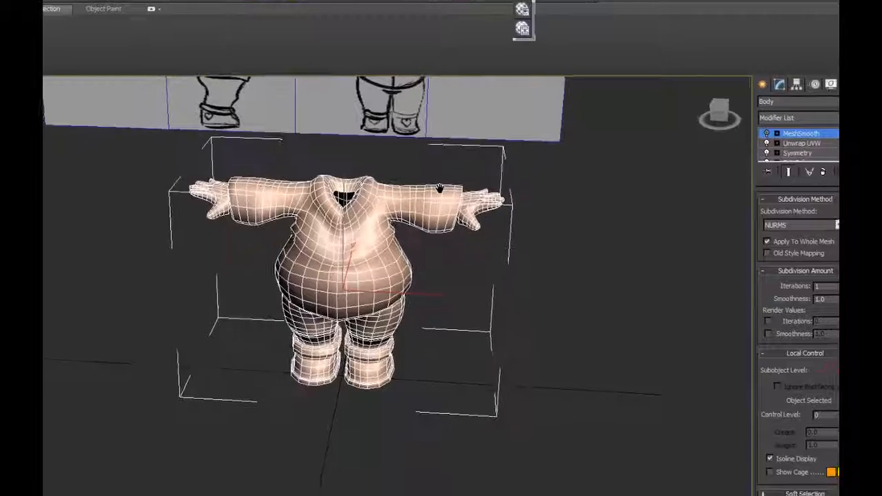
Remove the MeshSmooth modifier from the body and activate point-to-point seam editing in its Unwrap UVW modifier.
scroll(831, 177, "down", 3)
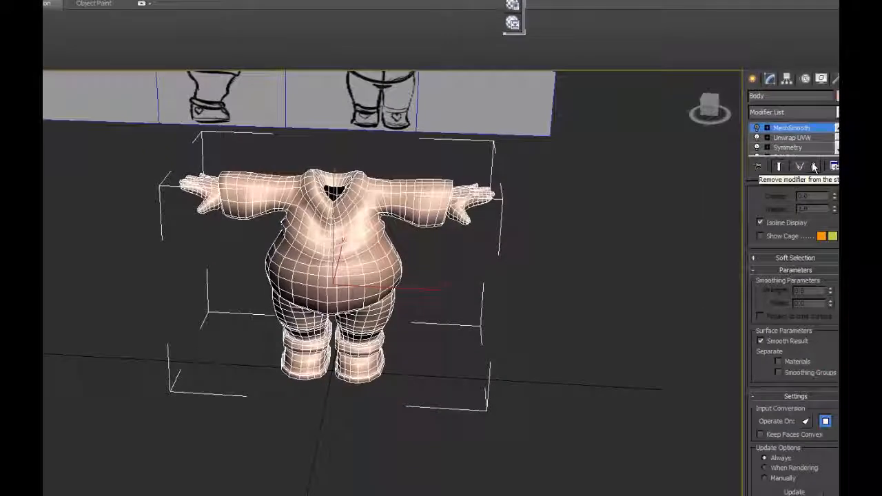
left_click(814, 167)
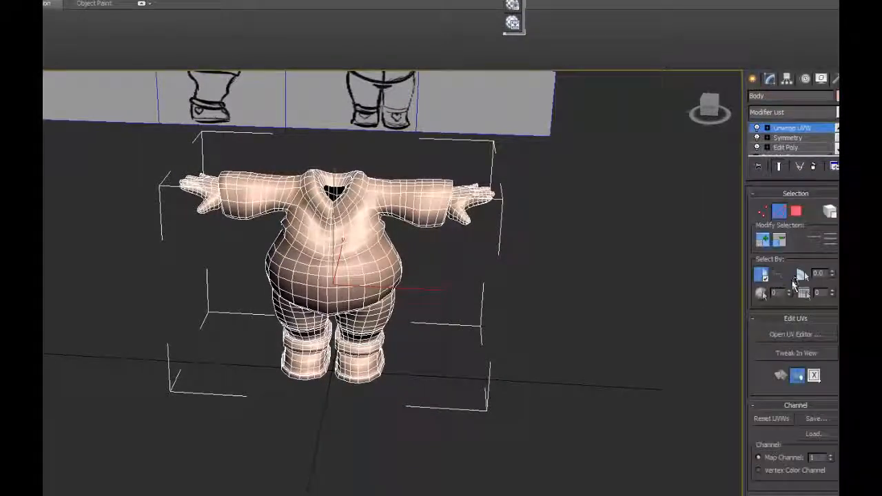
scroll(796, 388, "down", 5)
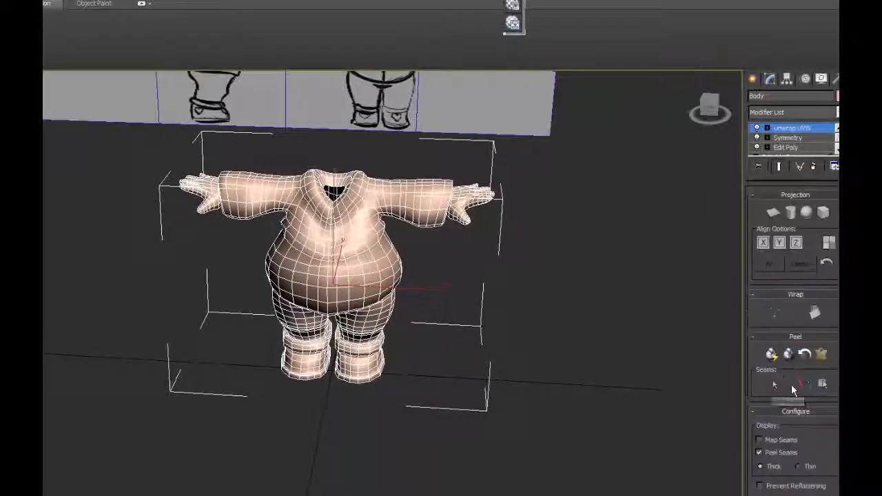
scroll(774, 384, "up", 5)
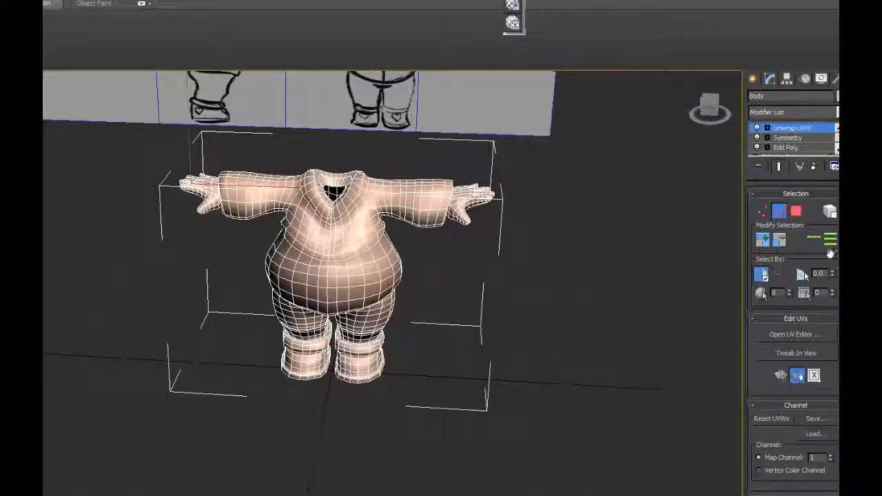
scroll(774, 384, "down", 5)
left_click(785, 383)
scroll(413, 255, "up", 5)
Examine the body's sleeves, hands, tail spikes and tail base from several sides to plan the peel seams.
middle_click_drag(413, 255, 246, 307, "alt")
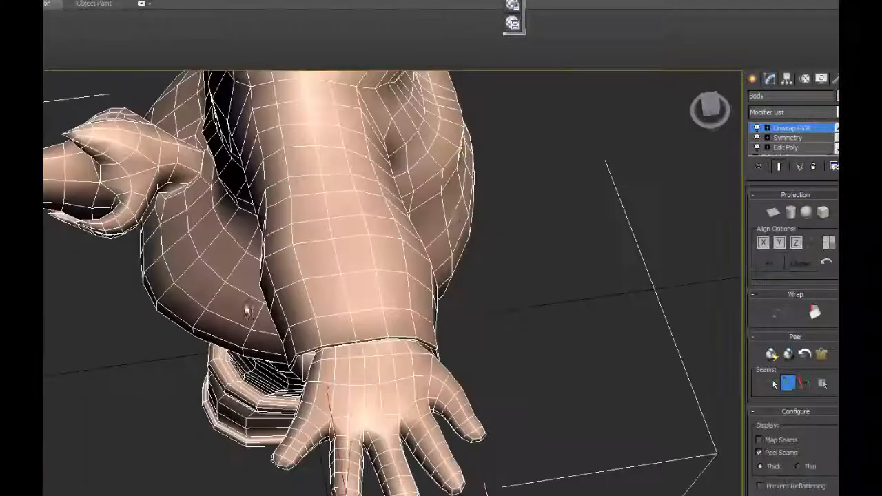
middle_click_drag(455, 212, 415, 225, "alt")
key("f")
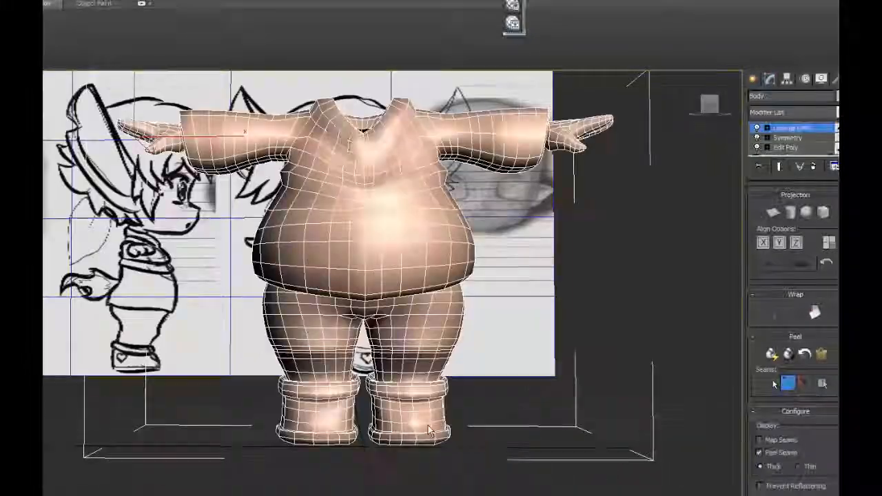
middle_click_drag(244, 131, 243, 108, "alt")
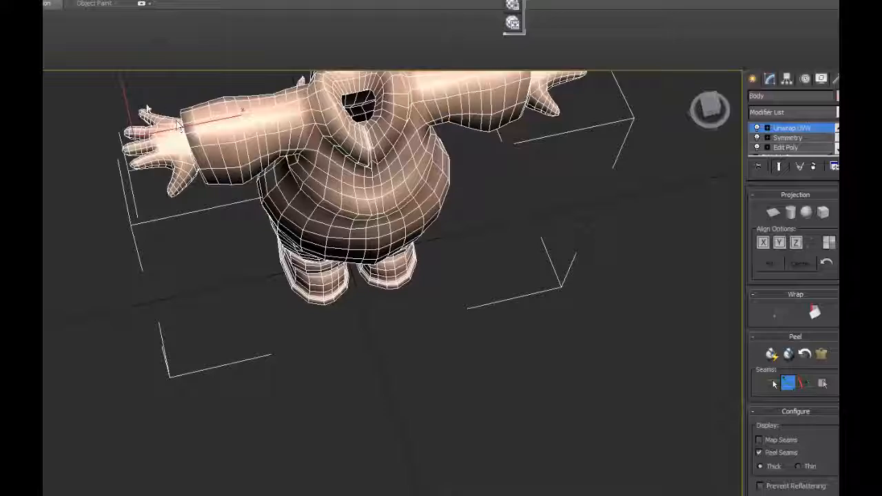
middle_click_drag(201, 176, 222, 81, "alt")
scroll(308, 187, "up", 5)
middle_click_drag(241, 178, 525, 202, "alt")
scroll(469, 197, "up", 5)
scroll(447, 316, "down", 5)
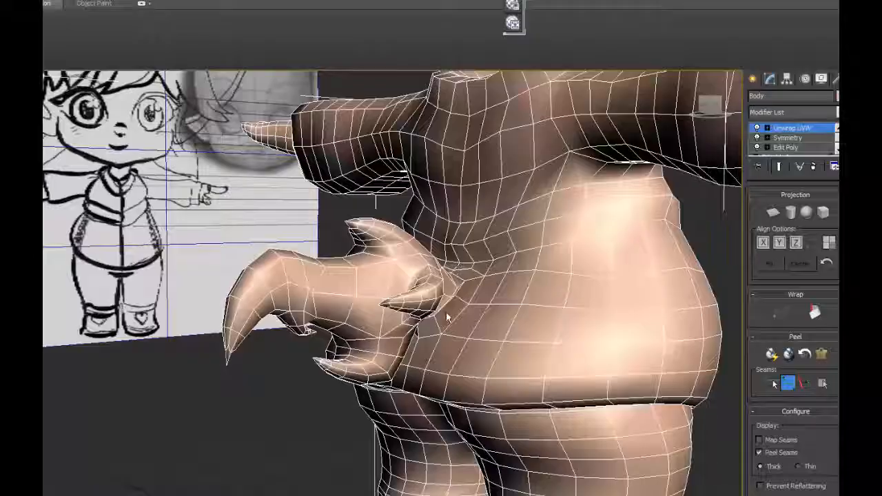
middle_click_drag(446, 311, 591, 291, "alt")
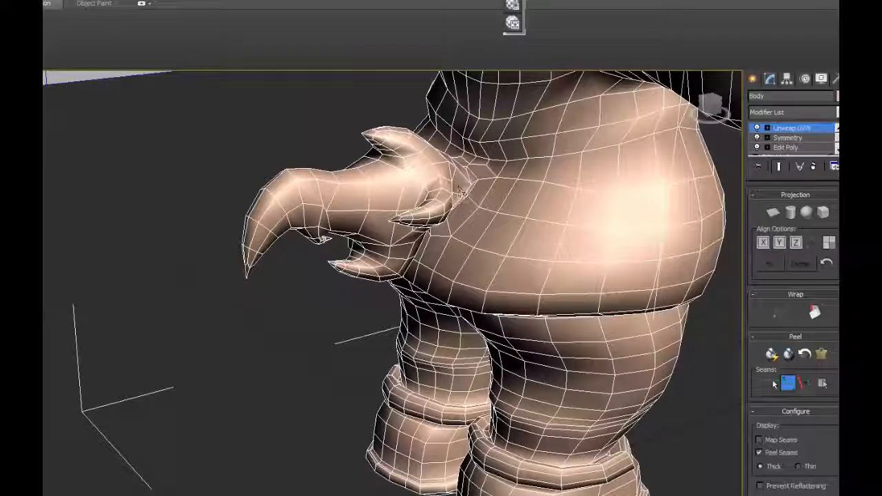
scroll(467, 197, "down", 5)
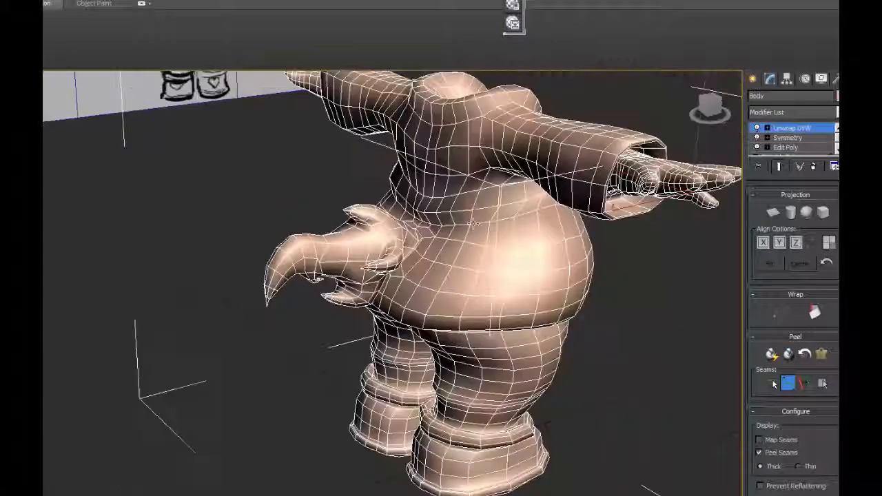
scroll(480, 233, "up", 7)
scroll(480, 233, "up", 5)
middle_click_drag(480, 233, 541, 121)
middle_click_drag(506, 231, 533, 240, "alt")
scroll(534, 238, "up", 4)
scroll(527, 234, "down", 4)
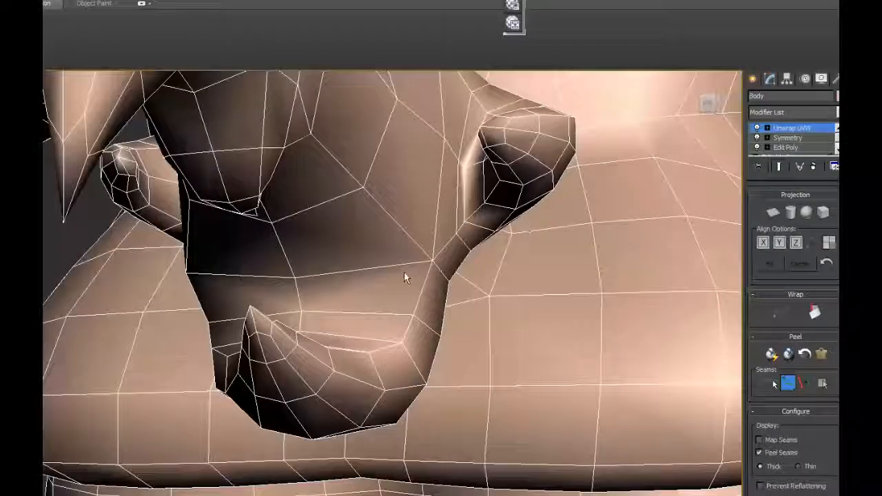
scroll(404, 277, "up", 4)
scroll(449, 283, "down", 6)
mouse_move(449, 283)
middle_mouse_down("alt")
mouse_move(408, 234)
mouse_move(409, 301)
mouse_move(442, 299)
middle_mouse_up("alt")
scroll(409, 301, "up", 3)
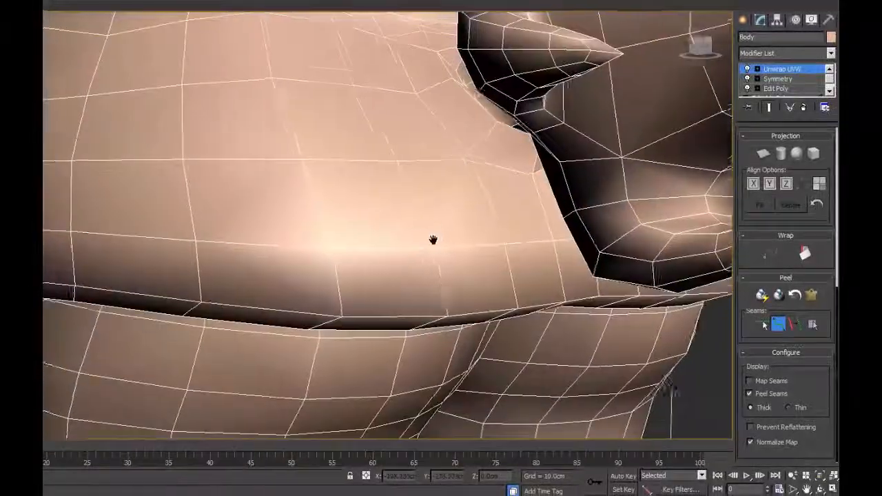
Draw a point-to-point peel seam along the edges where the tail base meets the body.
middle_click_drag(433, 240, 523, 170, "alt")
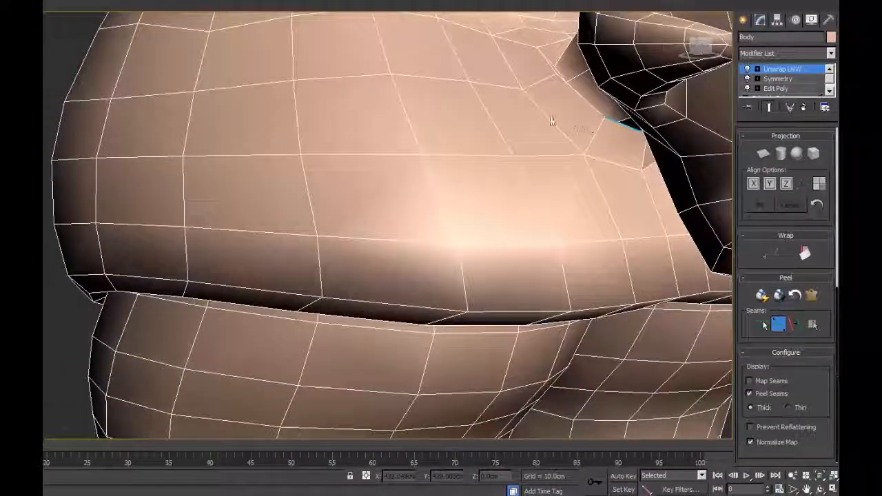
middle_click_drag(551, 121, 655, 356, "alt")
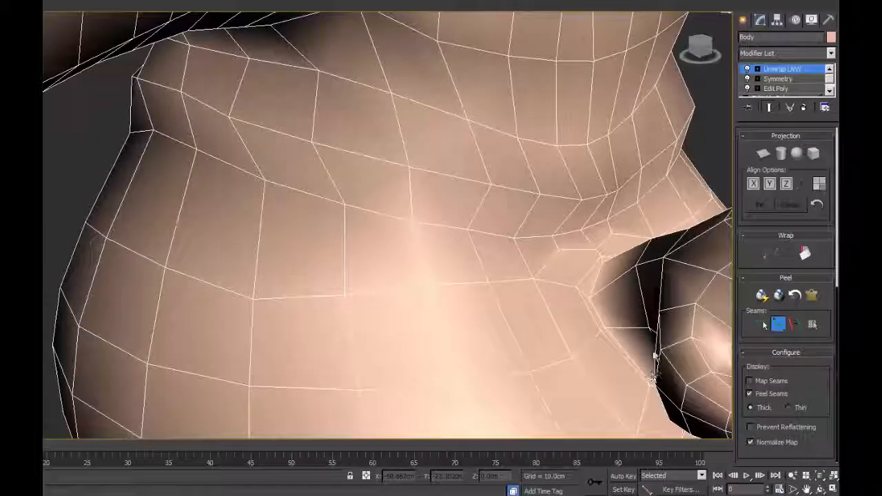
scroll(624, 286, "down", 2)
scroll(625, 287, "down", 4)
middle_click_drag(626, 287, 443, 339, "alt")
scroll(500, 280, "up", 4)
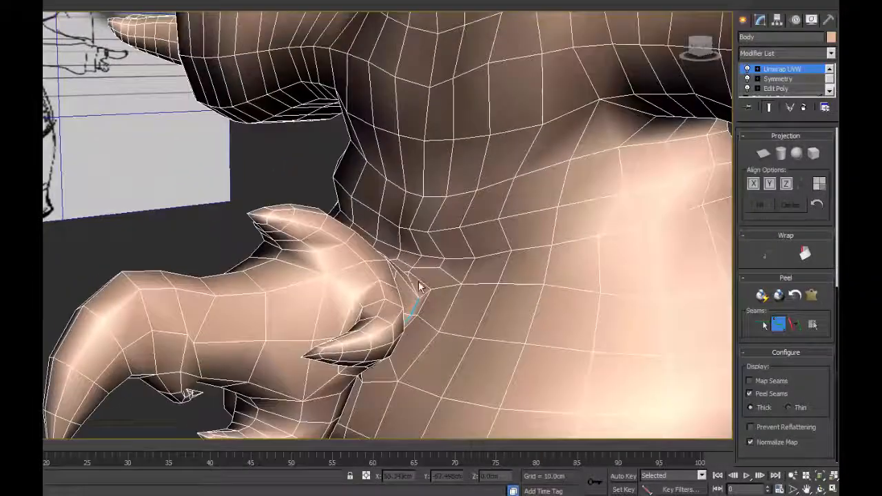
middle_click_drag(426, 306, 414, 324, "alt")
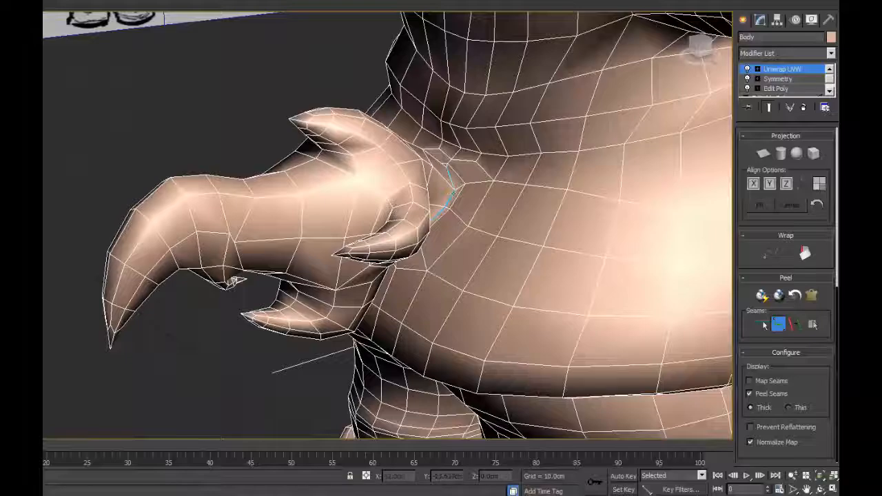
middle_click_drag(496, 213, 411, 244, "alt")
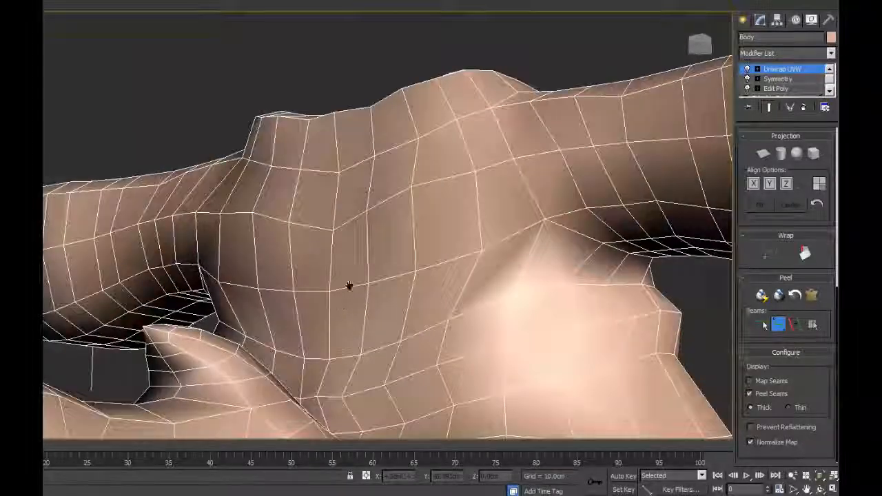
middle_click_drag(348, 285, 393, 223, "alt")
scroll(387, 237, "down", 4)
Draw a peel seam along the tail's underside centre line toward the tip, undoing the misplaced segment on the way.
mouse_move(336, 247)
middle_mouse_down("alt")
mouse_move(333, 225)
mouse_move(339, 350)
mouse_move(387, 168)
mouse_move(529, 277)
middle_mouse_up("alt")
key("F3")
mouse_move(480, 184)
middle_mouse_down("alt")
mouse_move(107, 212)
mouse_move(133, 211)
mouse_move(145, 195)
mouse_move(258, 256)
mouse_move(230, 242)
mouse_move(230, 230)
mouse_move(247, 248)
middle_mouse_up("alt")
key("F3")
left_click(176, 158)
middle_click_drag(250, 288, 265, 185, "alt")
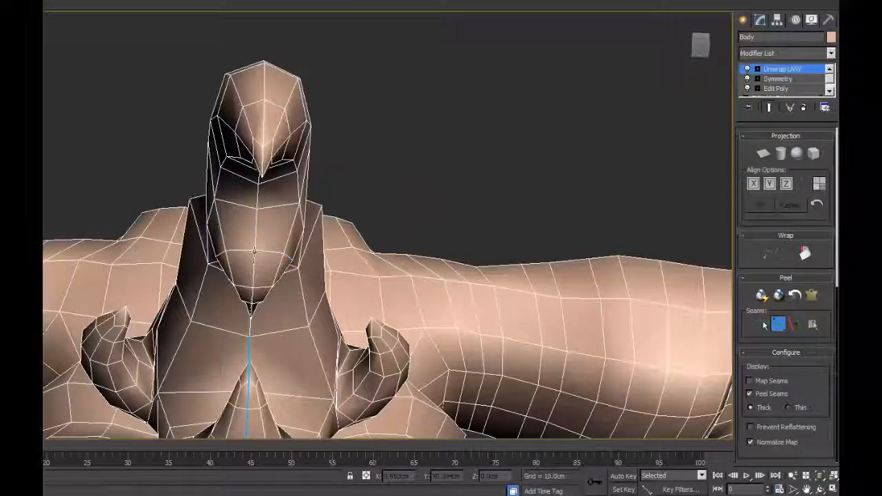
key("ctrl+z")
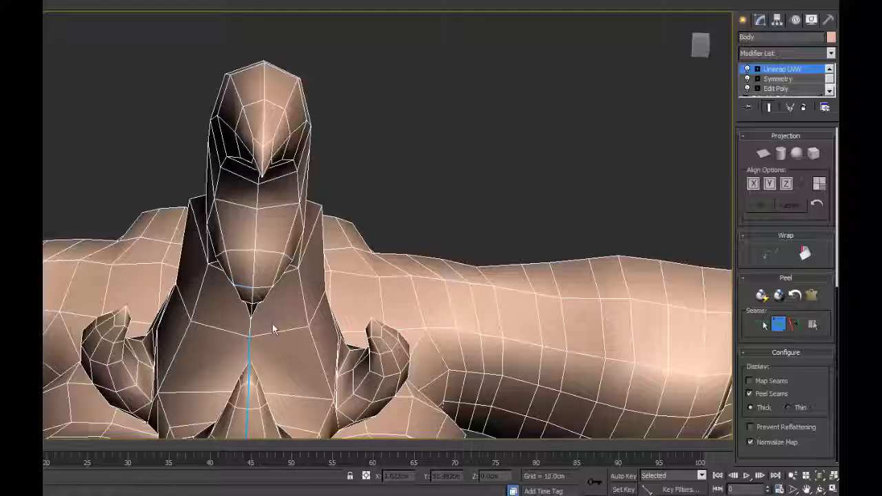
middle_click_drag(273, 330, 434, 230, "alt")
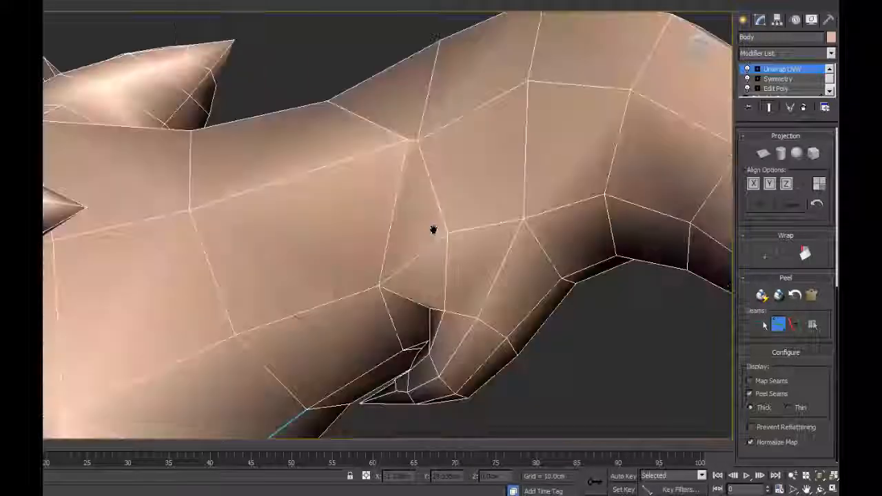
left_click(405, 352)
middle_click_drag(405, 352, 423, 284, "alt")
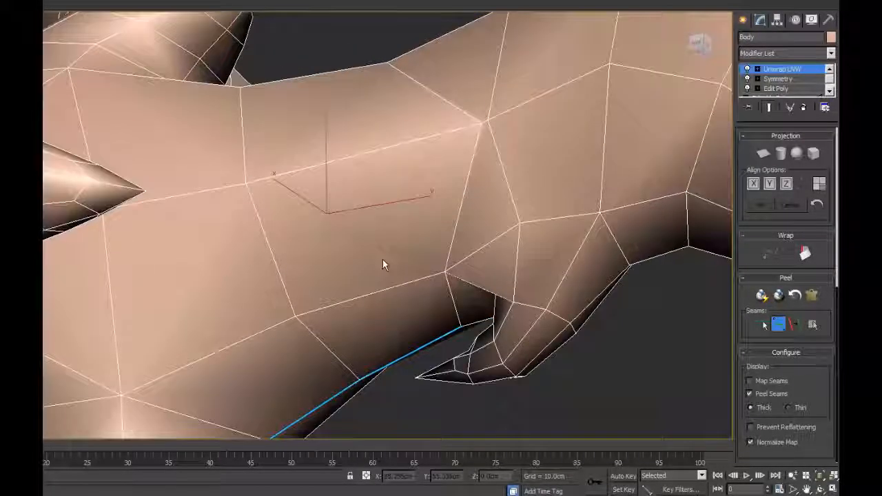
Collapse the body's modifier stack up to and including Unwrap UVW, and save the scene as new_kid3_4.max.
scroll(384, 262, "down", 8)
middle_click_drag(384, 262, 372, 286, "alt")
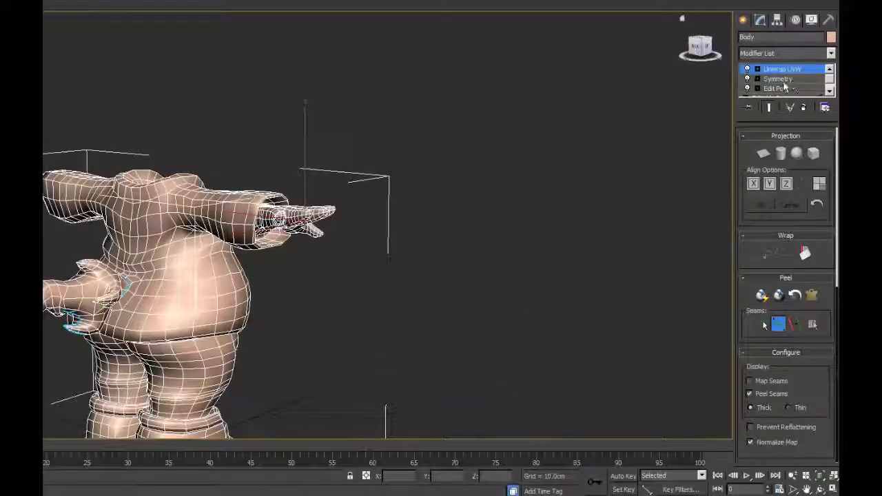
left_click(44, 2)
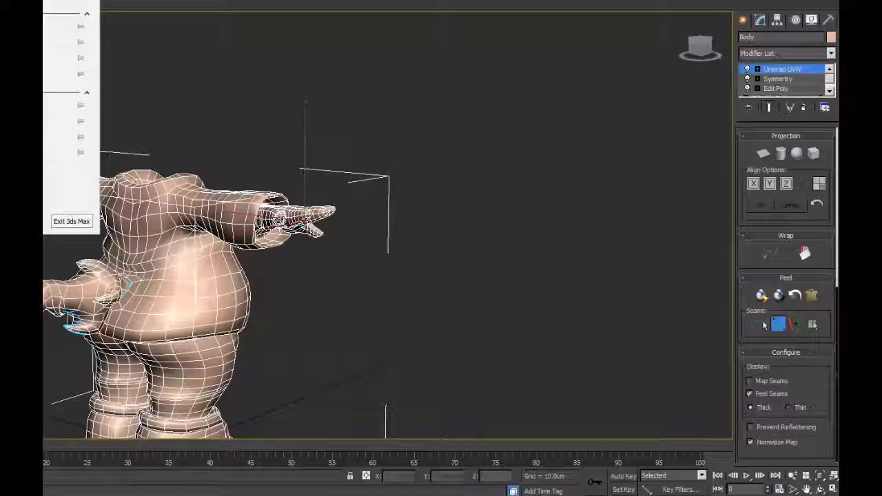
key("Escape")
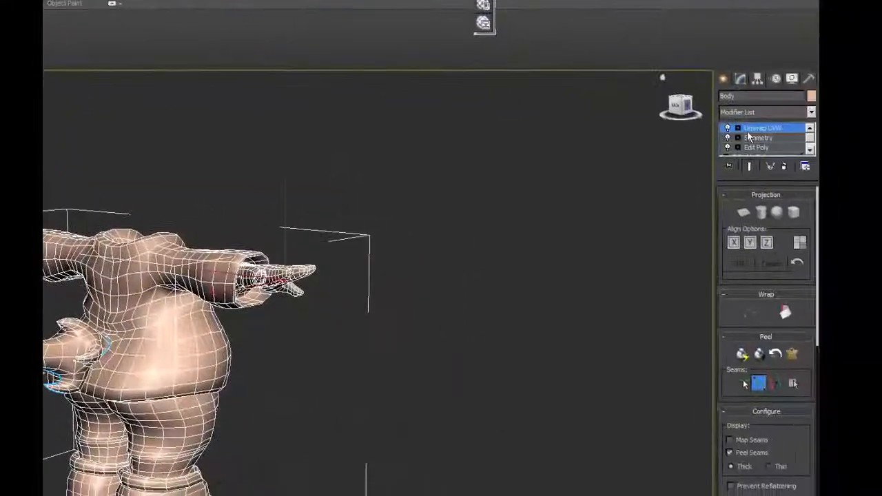
right_click(749, 137)
left_click(749, 217)
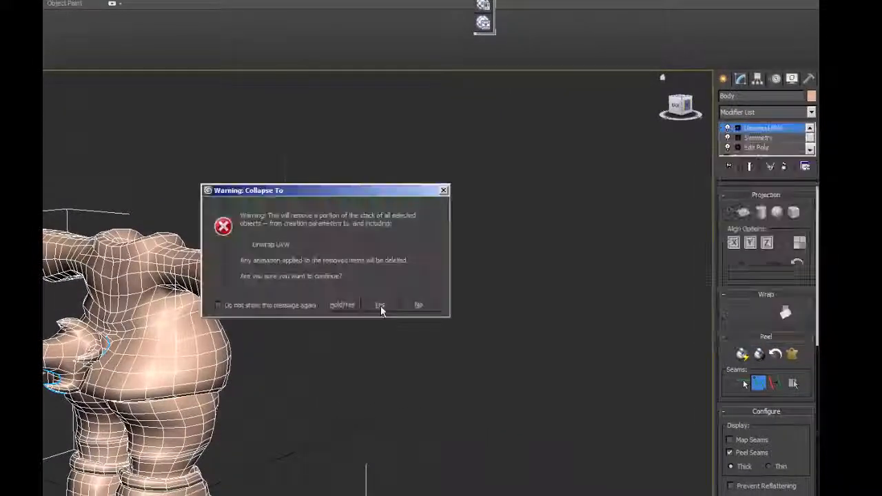
left_click(379, 305)
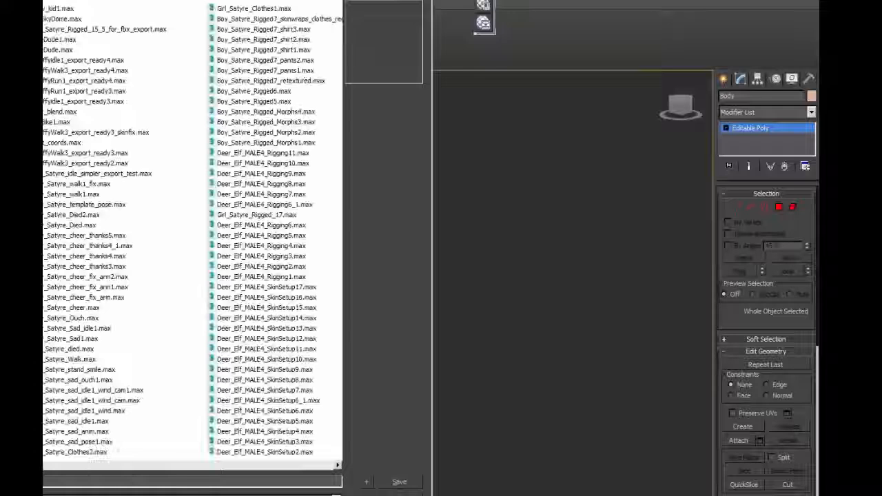
type("4.max")
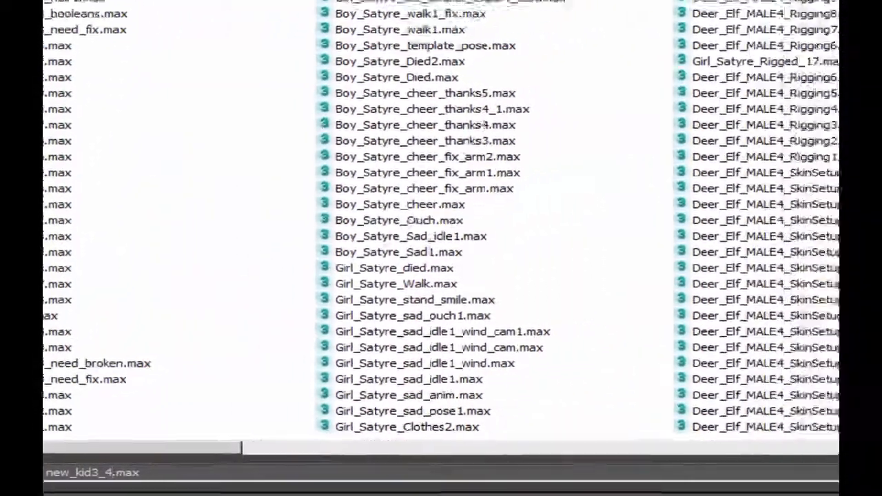
key("Return")
Add a new Unwrap UVW modifier to the collapsed body and activate point-to-point seam editing.
left_click(808, 71)
key("u")
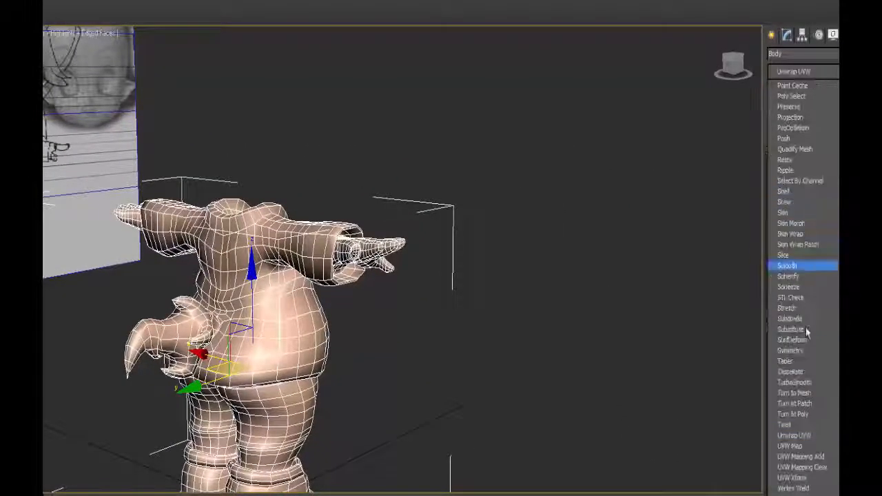
left_click(792, 436)
left_click_drag(804, 364, 804, 370)
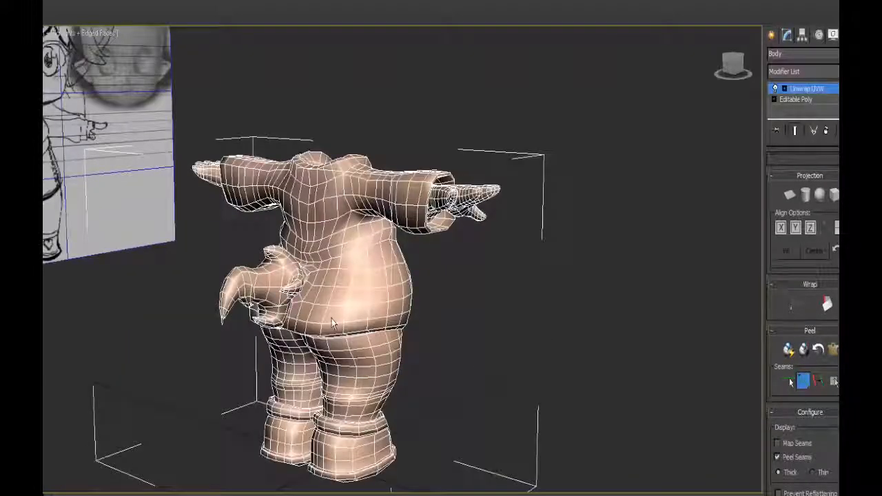
Draw a peel seam from the tail base along the centre line of the tail's lower spike.
scroll(316, 277, "up", 6)
middle_click_drag(198, 316, 377, 424)
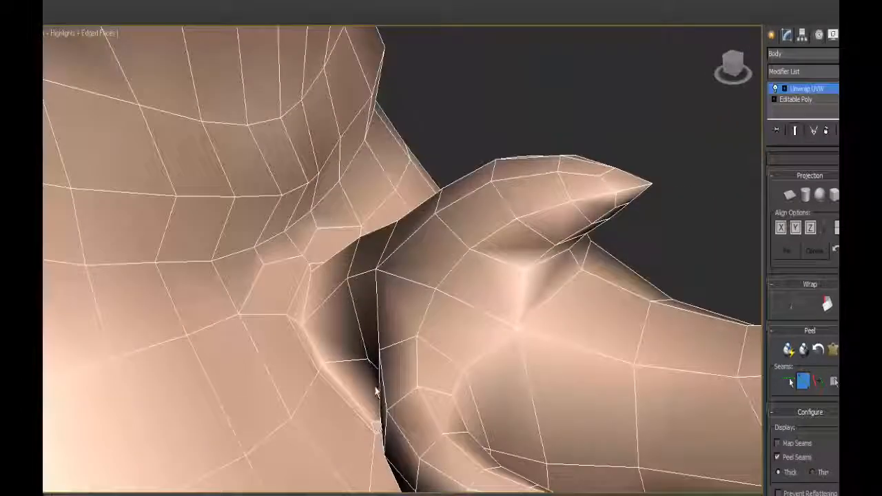
left_click(310, 269)
mouse_move(310, 270)
middle_mouse_down("alt")
mouse_move(325, 324)
mouse_move(404, 403)
mouse_move(352, 441)
middle_mouse_up("alt")
key("F3")
left_click(350, 447)
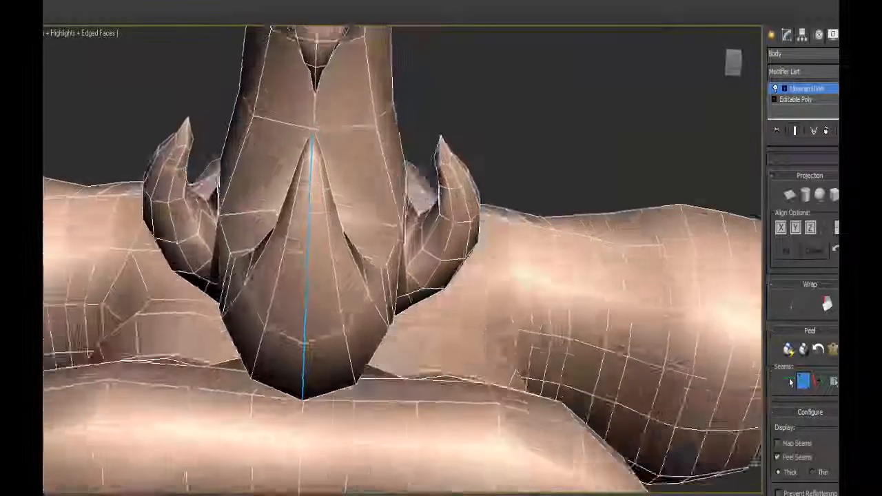
Extend the peel seam from the lower spike along the middle of the tail's underside toward the tip.
middle_click_drag(314, 132, 338, 237, "alt")
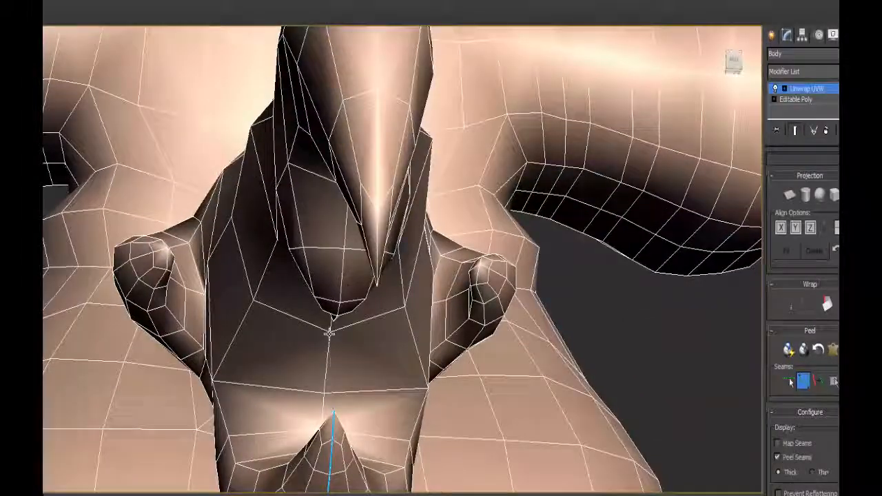
left_click(331, 331)
mouse_move(335, 364)
middle_mouse_down("alt")
mouse_move(319, 235)
mouse_move(337, 213)
mouse_move(439, 282)
mouse_move(422, 284)
mouse_move(415, 295)
mouse_move(521, 191)
mouse_move(437, 187)
mouse_move(418, 108)
mouse_move(453, 142)
mouse_move(412, 281)
mouse_move(315, 335)
mouse_move(538, 182)
mouse_move(528, 164)
mouse_move(553, 257)
mouse_move(394, 262)
mouse_move(453, 248)
mouse_move(463, 167)
middle_mouse_up("alt")
left_click(410, 171)
left_click(409, 88)
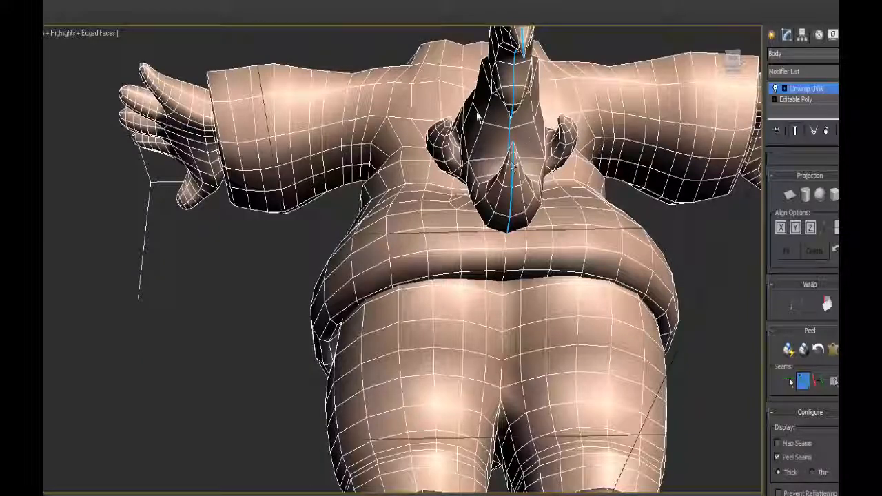
Draw peel seams around the bases of the tail's two side spikes and along each spike to its tip.
middle_click_drag(477, 117, 551, 193, "alt")
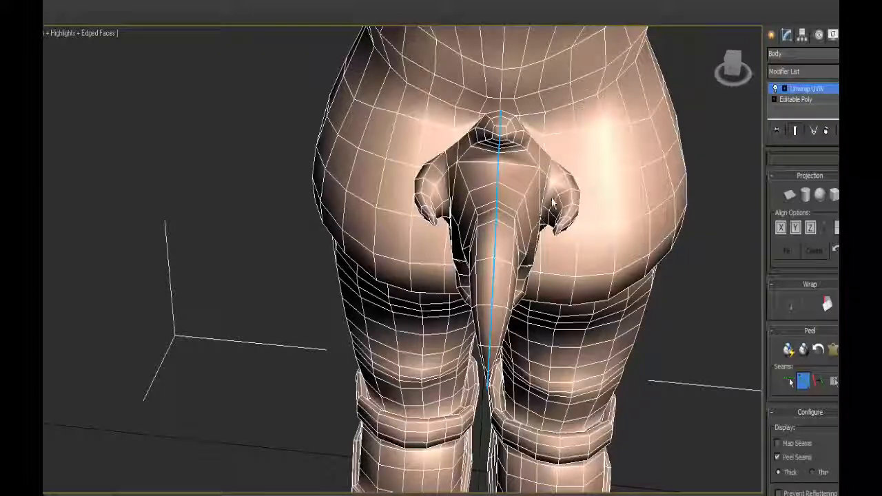
mouse_move(541, 169)
middle_mouse_down("alt")
mouse_move(444, 185)
mouse_move(496, 196)
mouse_move(531, 191)
mouse_move(434, 141)
mouse_move(417, 121)
mouse_move(421, 171)
mouse_move(441, 165)
mouse_move(475, 180)
mouse_move(452, 190)
mouse_move(434, 142)
middle_mouse_up("alt")
scroll(472, 181, "up", 5)
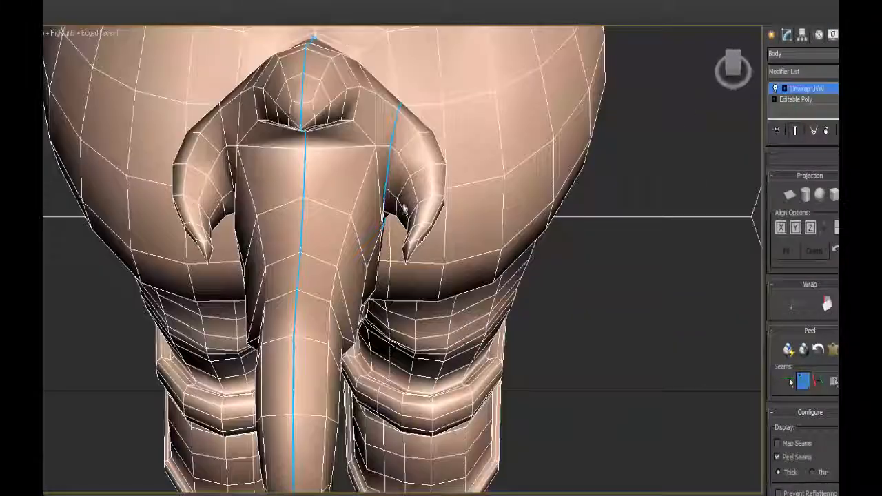
middle_click_drag(399, 200, 313, 111, "alt")
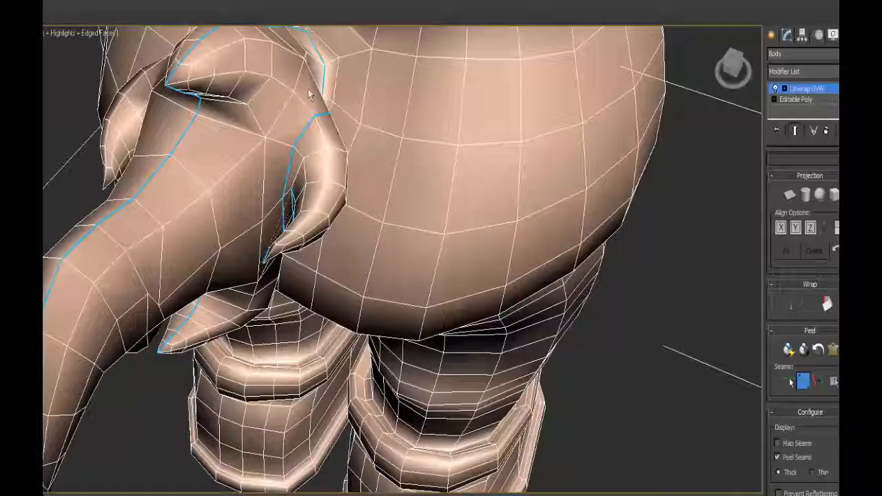
middle_click_drag(329, 177, 419, 141, "alt")
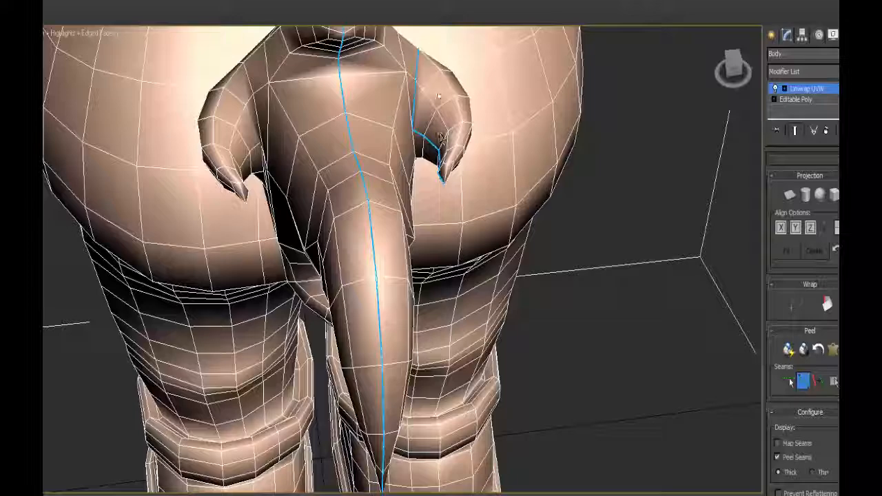
middle_click_drag(256, 176, 416, 212, "alt")
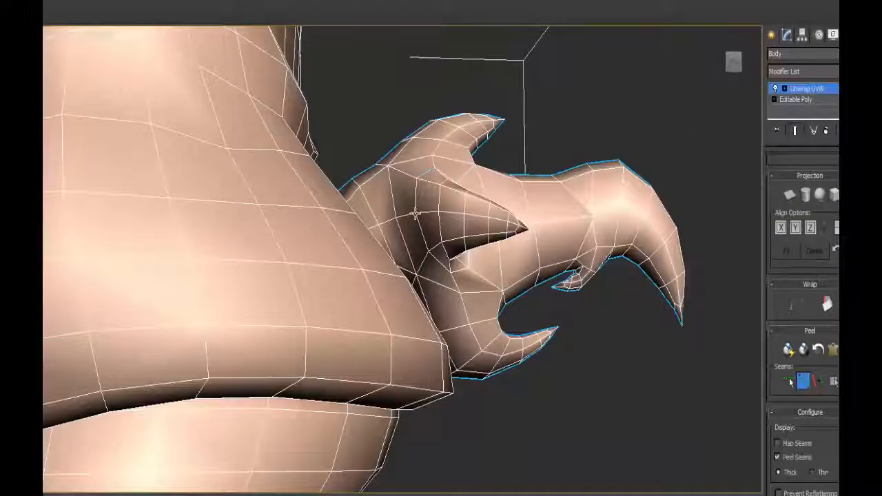
mouse_move(468, 268)
middle_mouse_down("alt")
mouse_move(342, 243)
mouse_move(231, 327)
mouse_move(150, 441)
mouse_move(280, 316)
mouse_move(306, 305)
mouse_move(314, 276)
mouse_move(286, 301)
mouse_move(317, 258)
mouse_move(481, 210)
mouse_move(441, 193)
mouse_move(469, 255)
middle_mouse_up("alt")
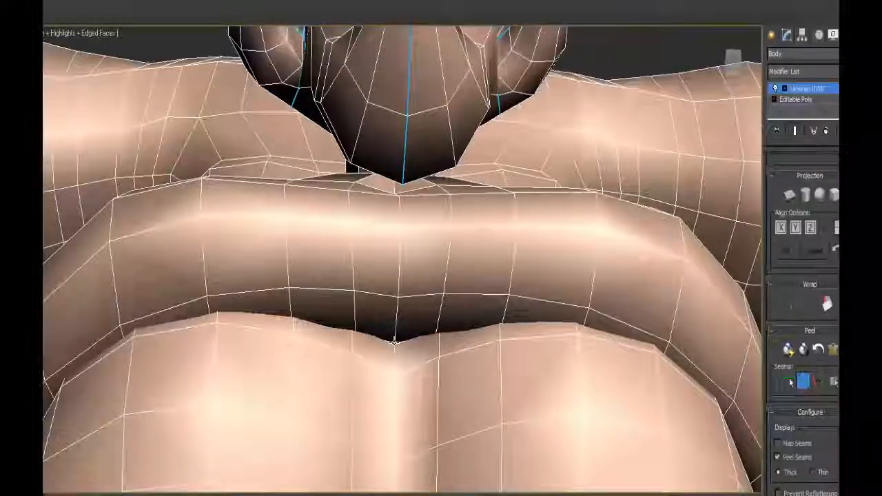
In wireframe display, run a peel seam around the waist along the crease beneath the torso's hem.
key("F3")
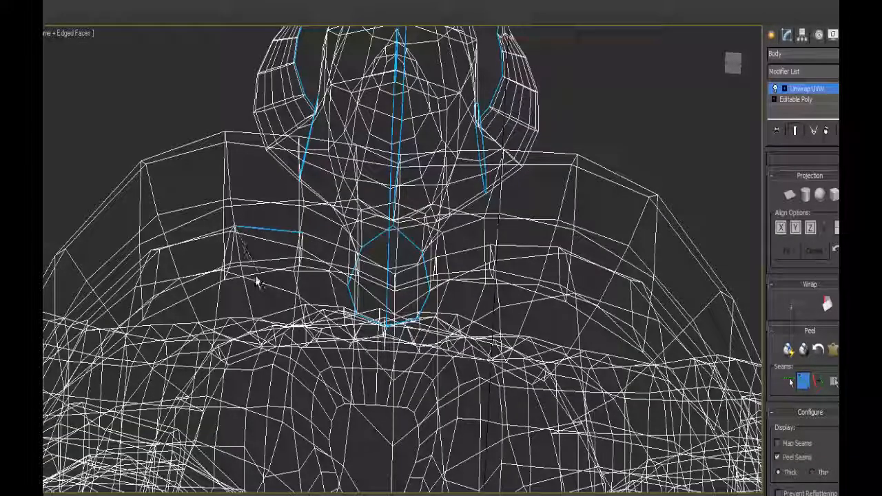
middle_click_drag(256, 282, 386, 231, "alt")
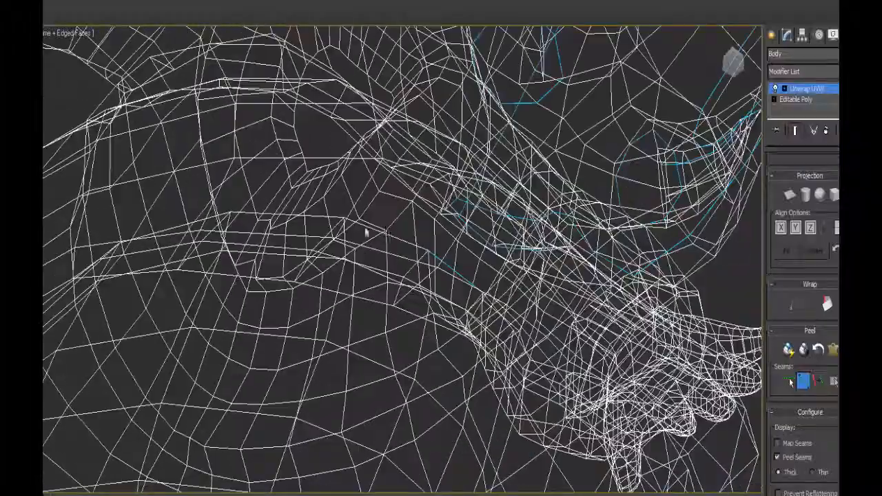
middle_click_drag(228, 212, 266, 335, "alt")
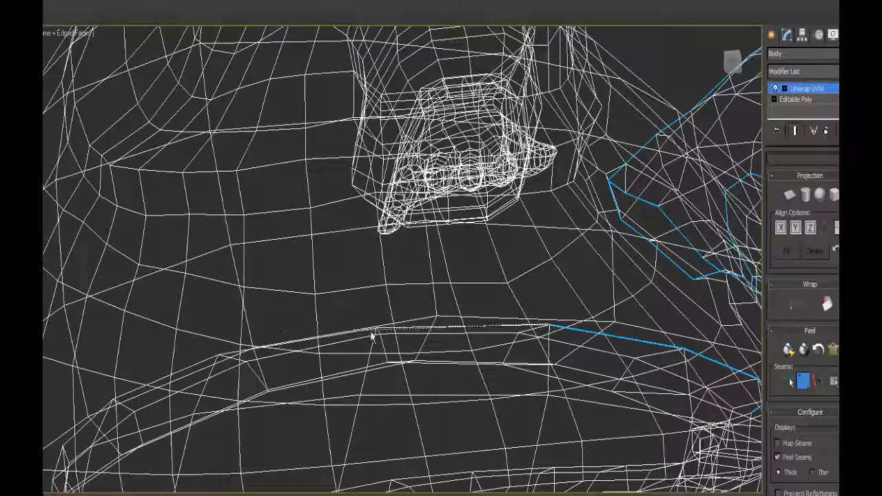
middle_click_drag(370, 338, 404, 274, "alt")
left_click(254, 339)
middle_click_drag(239, 356, 364, 173, "alt")
left_click(365, 173)
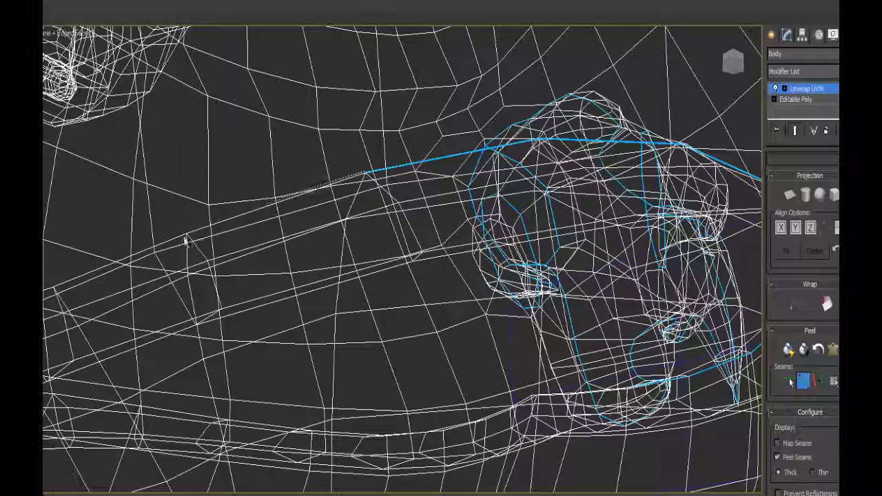
middle_click_drag(55, 289, 271, 289, "alt")
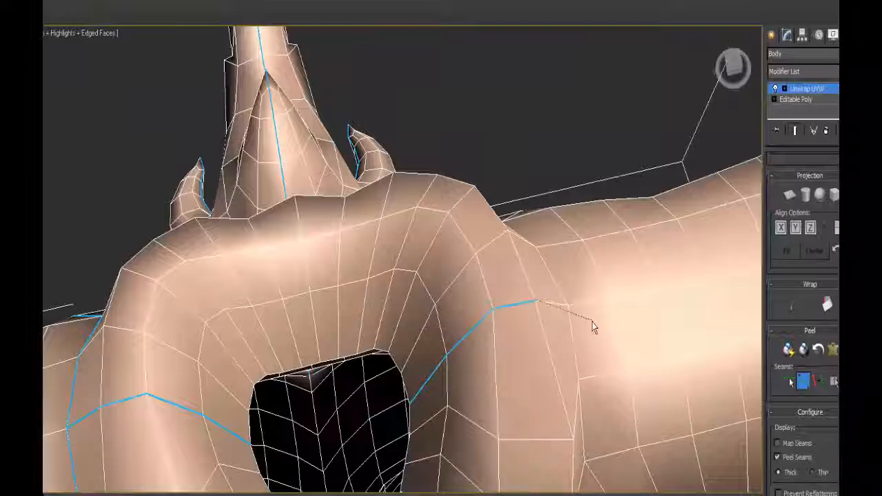
Extend the seam from the neck opening across the shoulder and around the base of the arm toward the armpit.
left_click(569, 306)
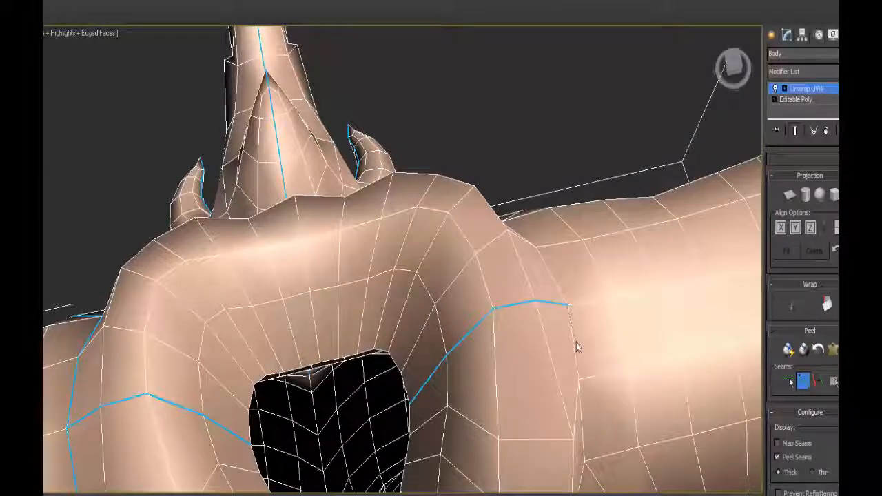
middle_click_drag(603, 367, 383, 126, "alt")
scroll(506, 308, "down", 3)
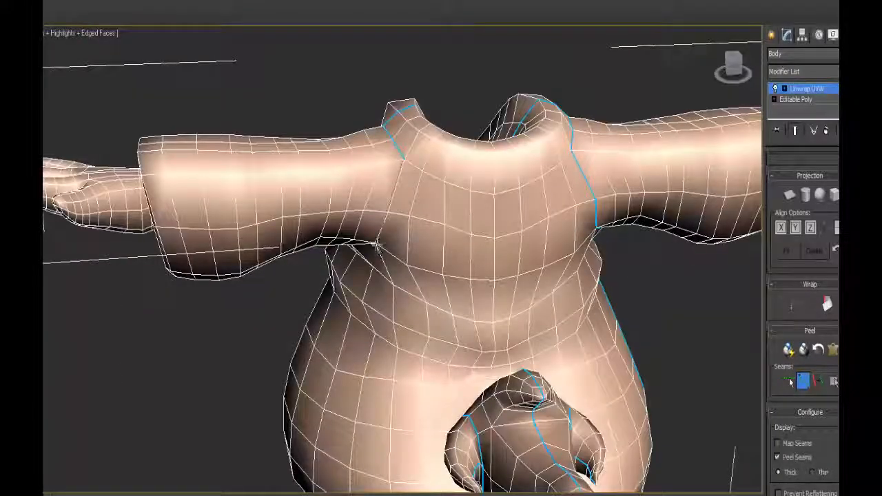
middle_click_drag(404, 276, 404, 241, "alt")
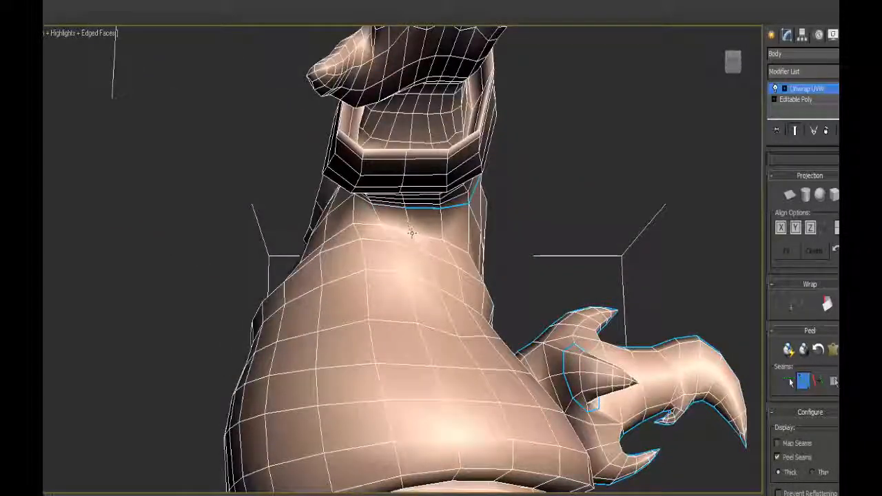
Connect the armpit seam to the torso and draw a peel seam down the side of the torso.
left_click(411, 233)
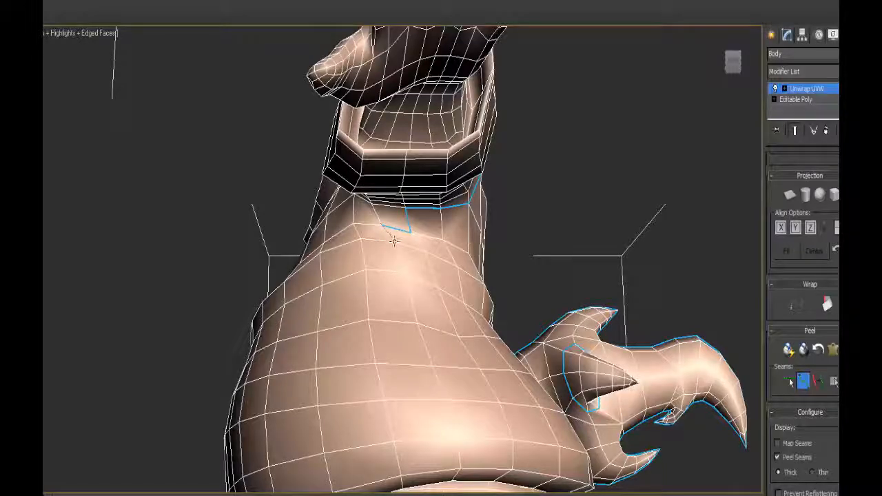
mouse_move(394, 240)
middle_mouse_down("alt")
mouse_move(372, 269)
mouse_move(441, 252)
mouse_move(413, 289)
mouse_move(478, 335)
mouse_move(434, 262)
mouse_move(455, 368)
mouse_move(415, 310)
mouse_move(497, 120)
middle_mouse_up("alt")
left_click(453, 363)
scroll(416, 310, "up", 3)
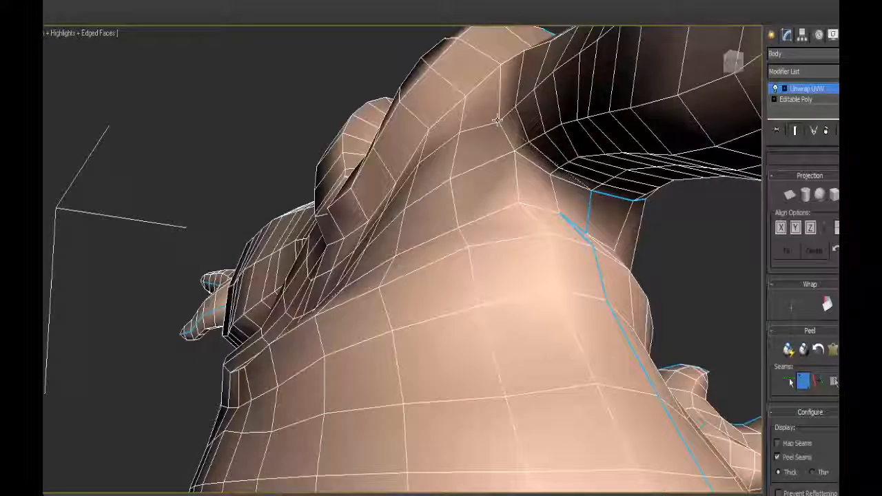
Complete the seam around the arm's base and draw a seam along the underside of the sleeve to the cuff edge.
middle_click_drag(521, 151, 620, 201, "alt")
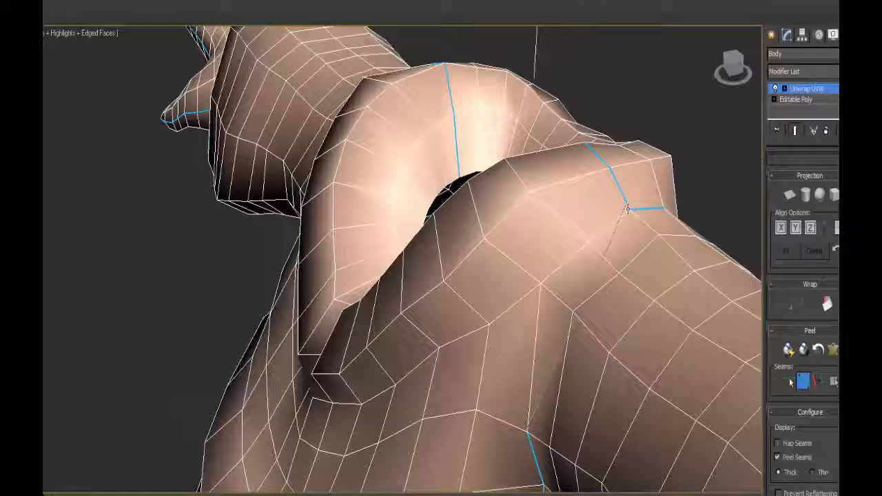
left_click(627, 208)
middle_click_drag(633, 255, 458, 218, "alt")
left_click(428, 118)
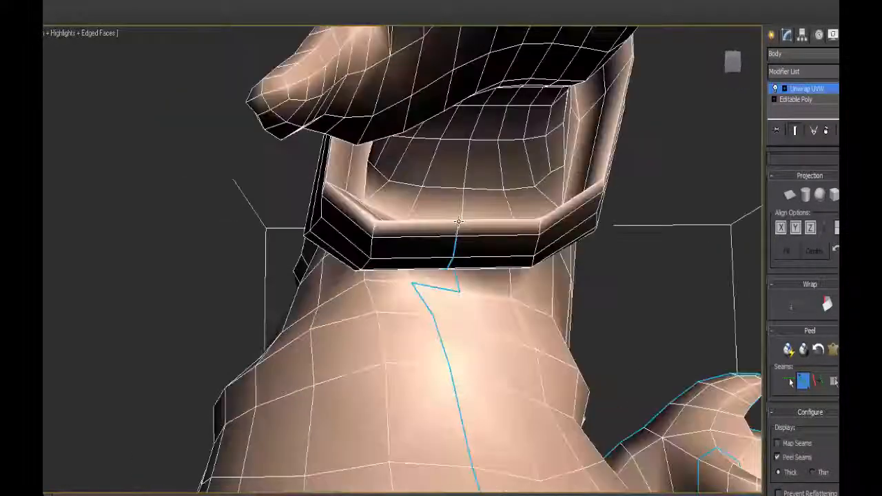
left_click(458, 221)
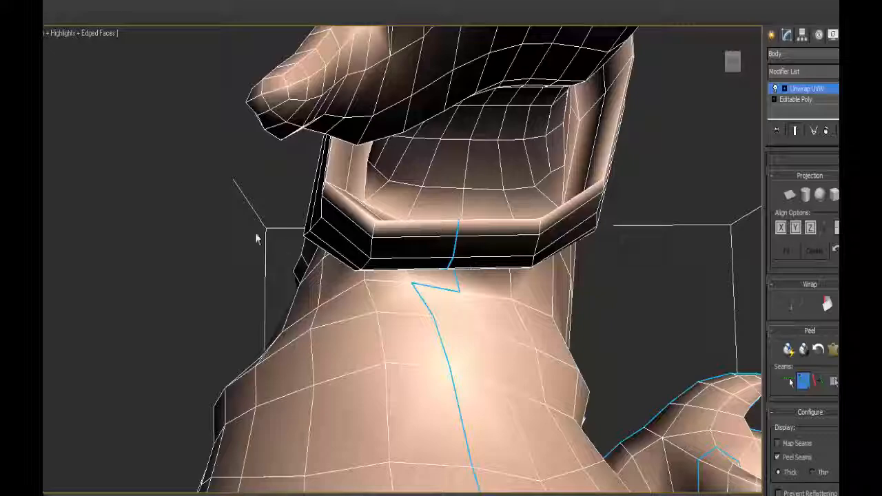
Draw a peel seam all around the outer rim of the sleeve opening.
middle_click_drag(256, 239, 475, 272, "alt")
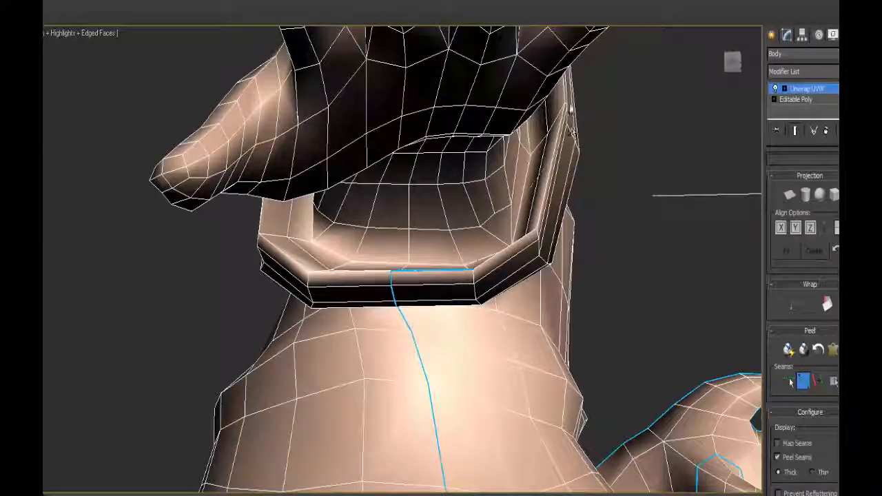
middle_click_drag(591, 147, 586, 176, "alt")
middle_click_drag(374, 244, 396, 252, "alt")
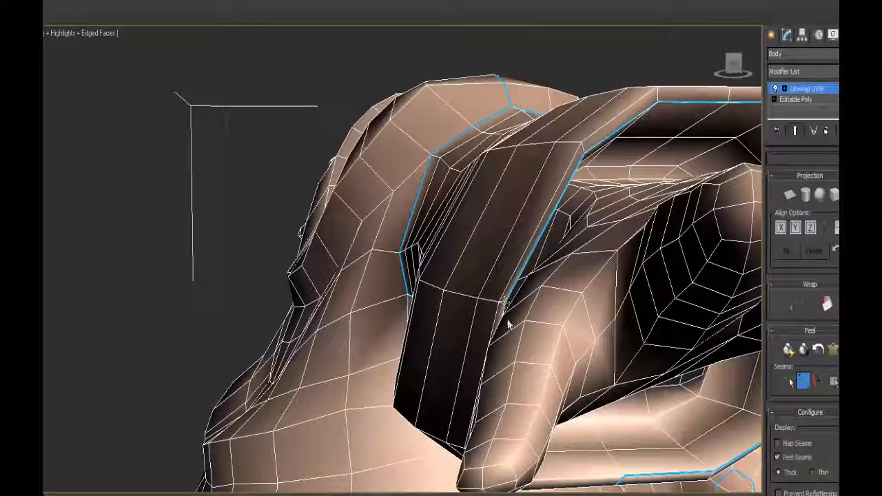
middle_click_drag(508, 307, 508, 304, "alt")
left_click(516, 160)
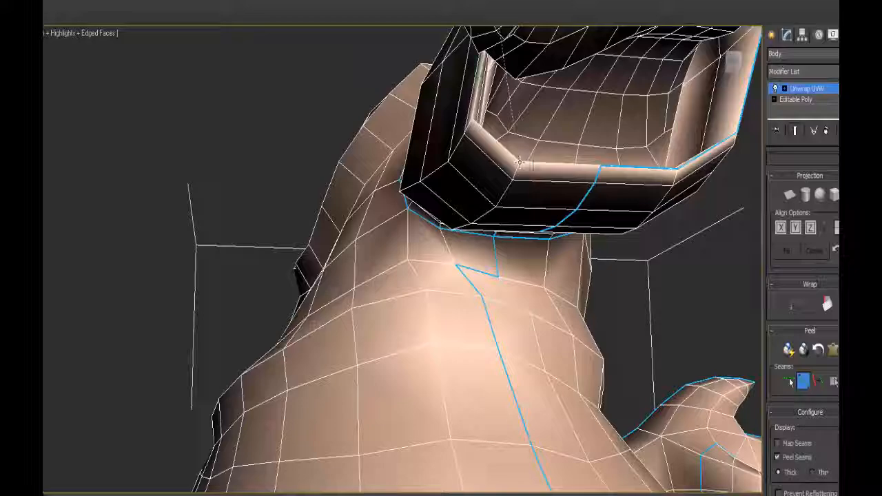
Draw a peel seam around the wrist inside the sleeve and link it to the seam on the sleeve's rim.
middle_click_drag(605, 192, 427, 214, "alt")
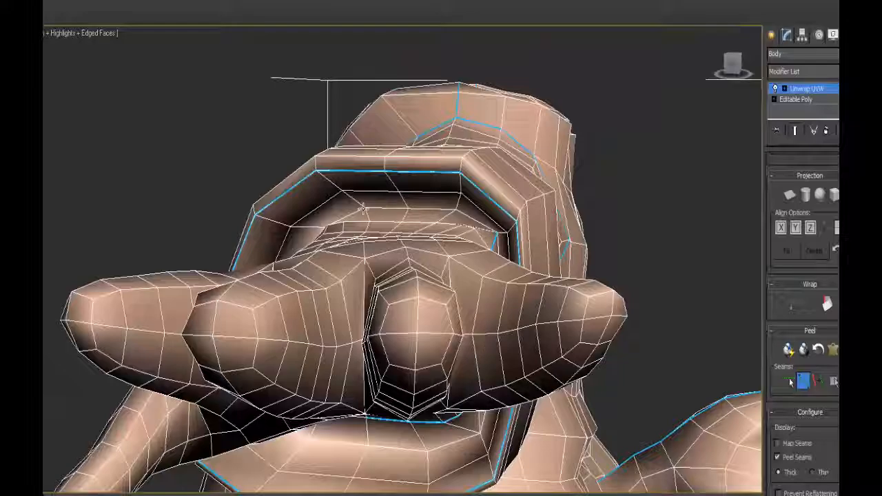
middle_click_drag(362, 207, 323, 207, "alt")
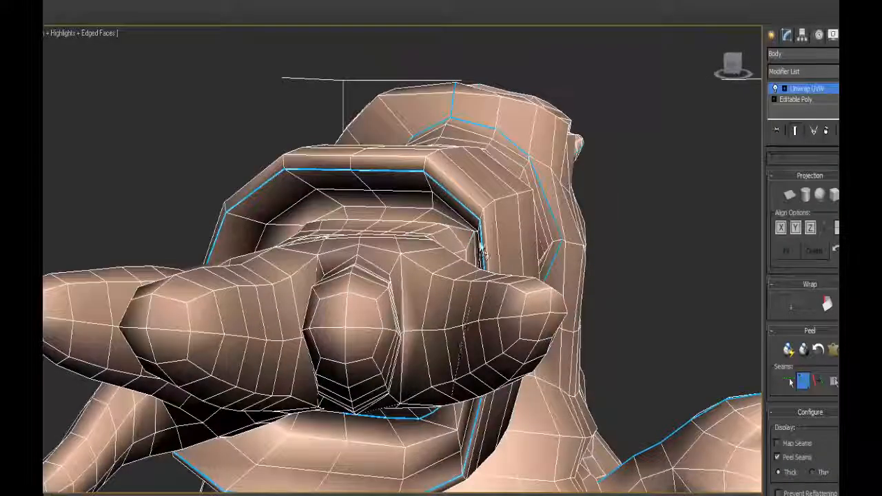
mouse_move(482, 251)
middle_mouse_down("alt")
mouse_move(487, 204)
mouse_move(481, 268)
middle_mouse_up("alt")
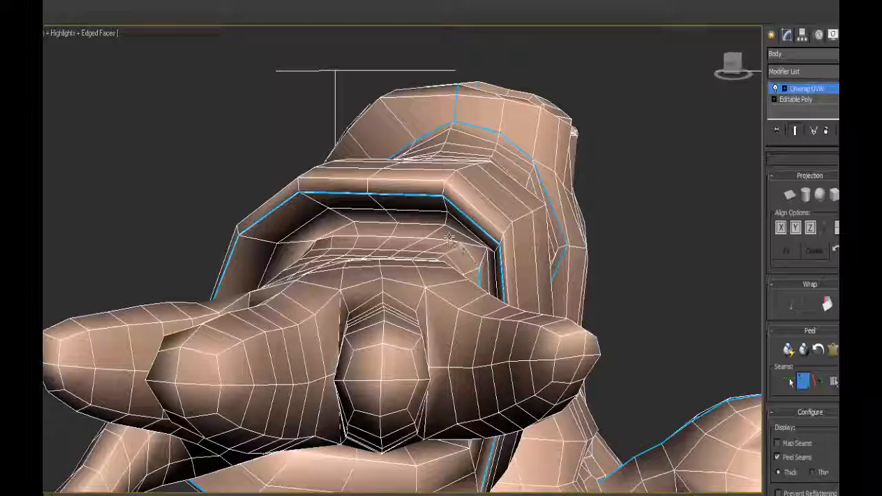
middle_click_drag(432, 257, 512, 121, "alt")
left_click(505, 96)
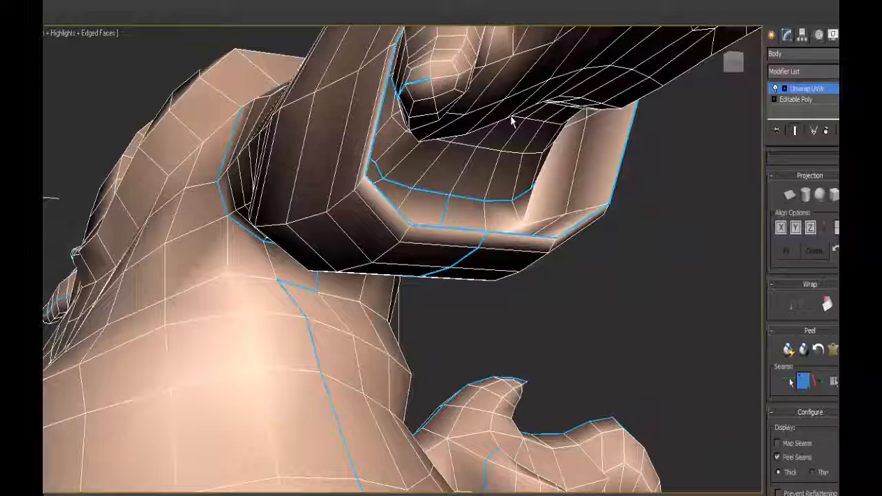
Run a peel seam along the side of the hand, following the thumb and fingers over their tips.
middle_click_drag(408, 148, 436, 390, "alt")
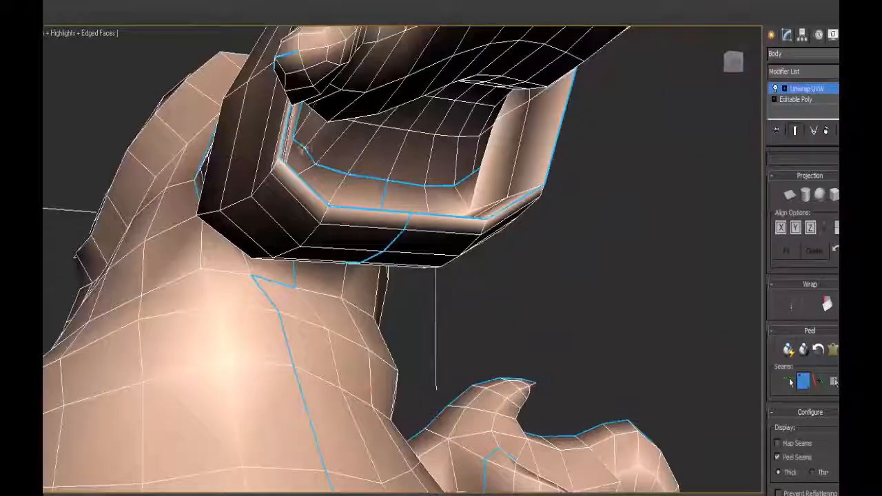
middle_click_drag(340, 174, 512, 349, "alt")
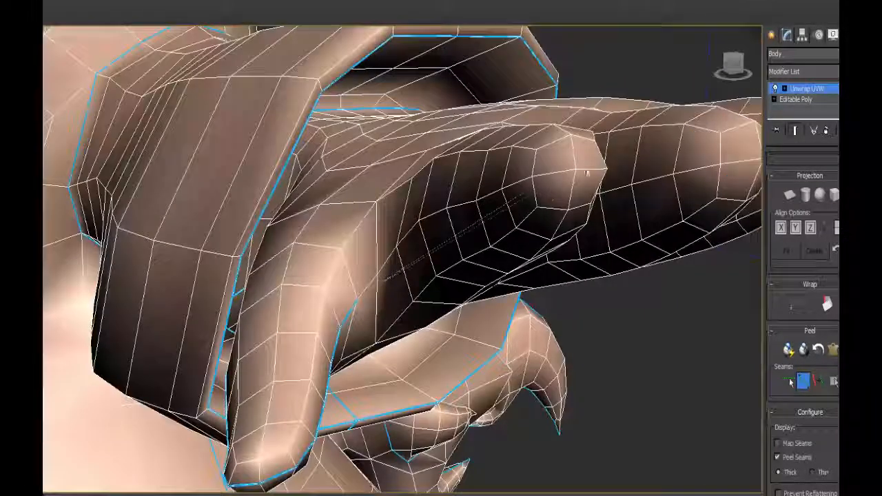
left_click(576, 171)
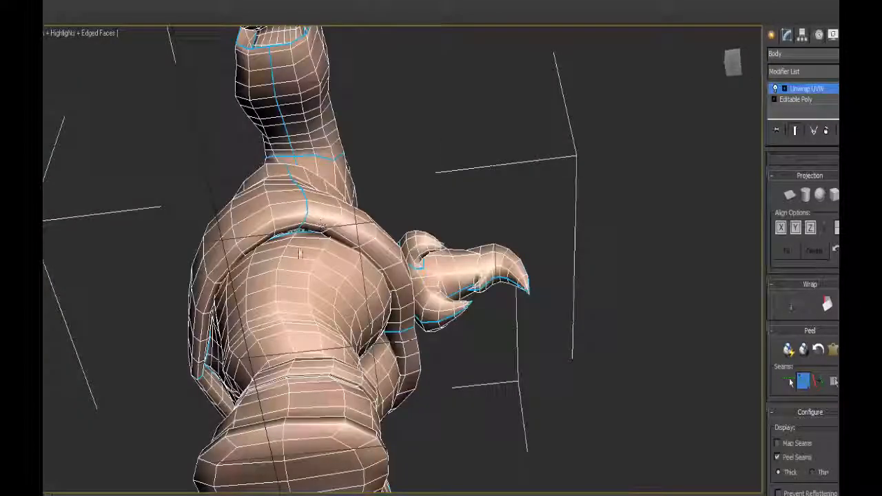
Draw a peel seam from the hem crease down the side of the leg and around the inner crease of its cuff.
scroll(318, 224, "up", 5)
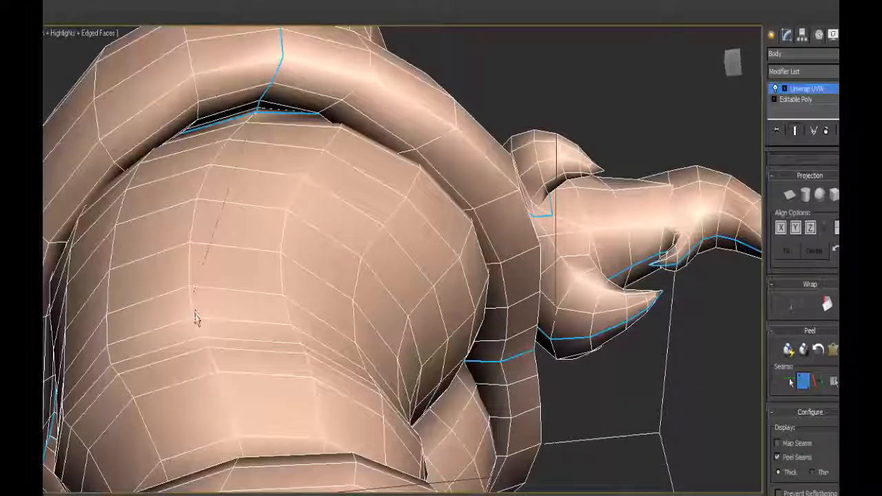
middle_click_drag(197, 325, 350, 155)
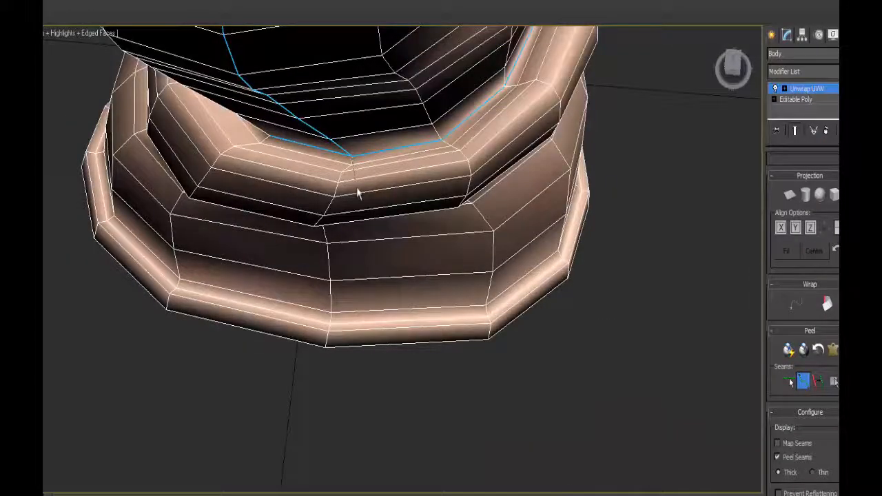
scroll(357, 191, "down", 4)
middle_click_drag(357, 191, 374, 128, "alt")
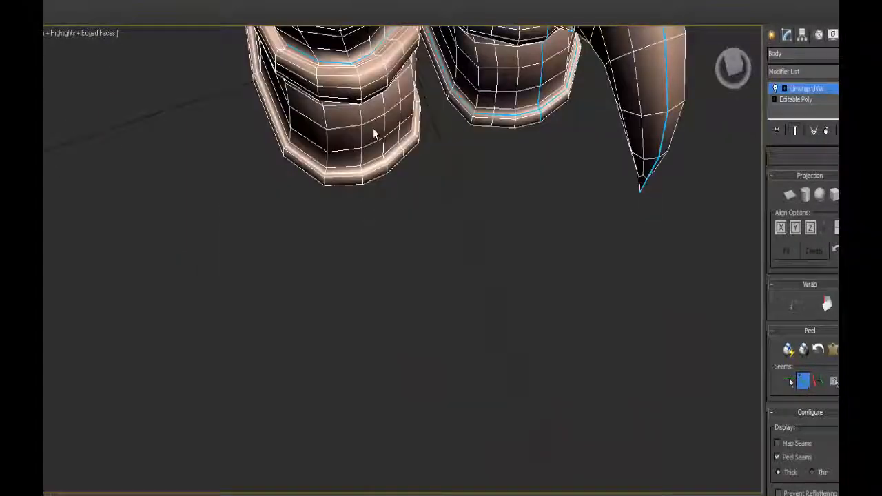
Extend the leg's seam from the cuff crease straight down over the cuff and lower leg to the bottom rim.
scroll(332, 241, "up", 5)
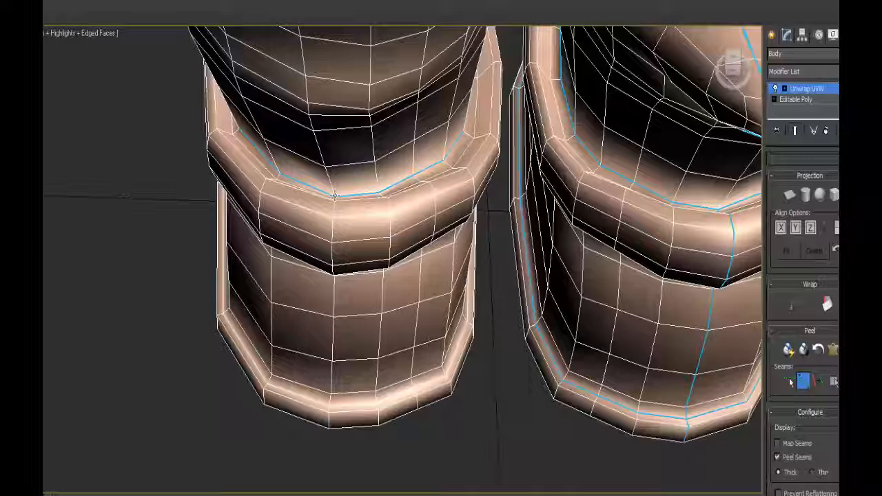
left_click(336, 269)
middle_click_drag(336, 269, 333, 81, "alt")
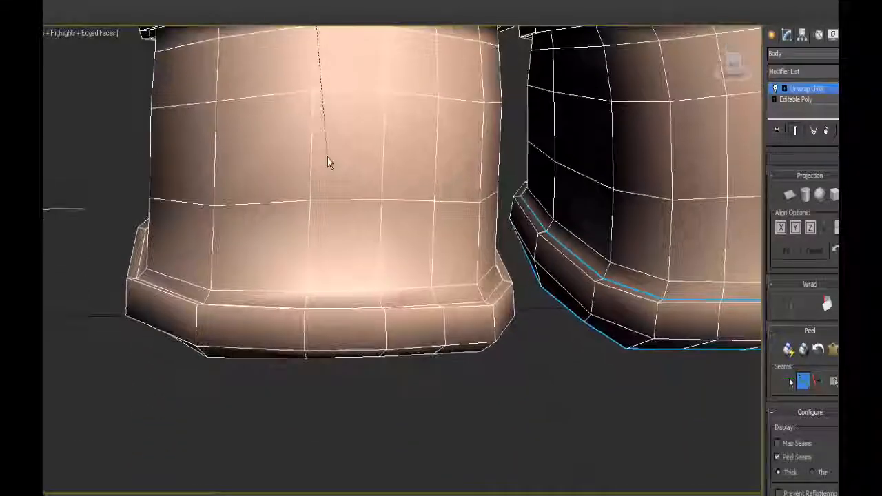
scroll(328, 159, "down", 2)
left_click(332, 321)
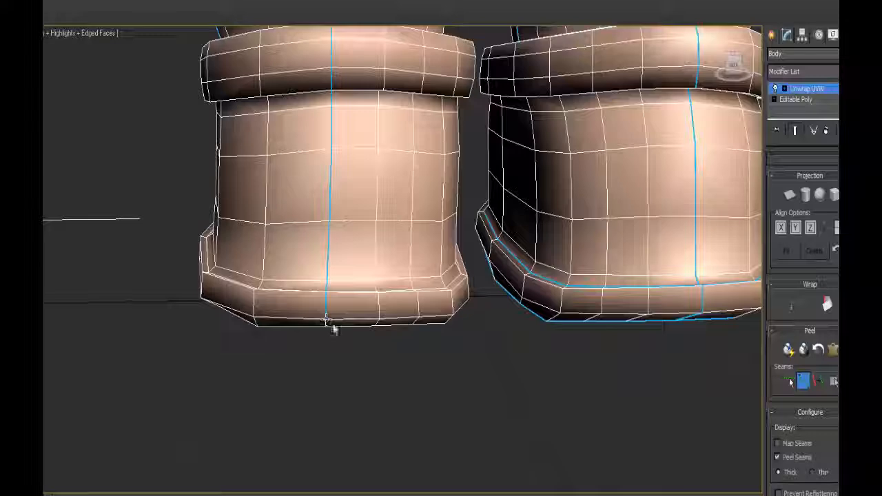
Draw a closed peel seam around the edge of the foot's sole, starting and ending at the leg's vertical seam.
scroll(300, 296, "up", 3)
middle_click_drag(316, 319, 358, 122, "alt")
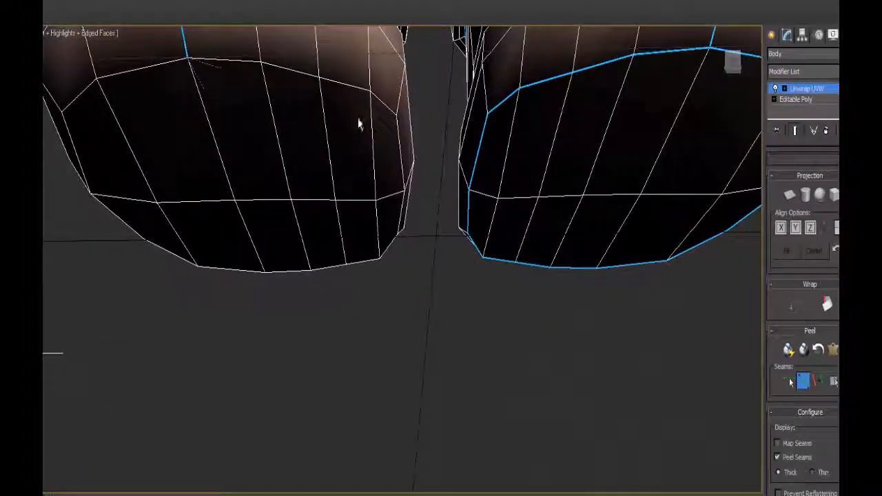
left_click(370, 91)
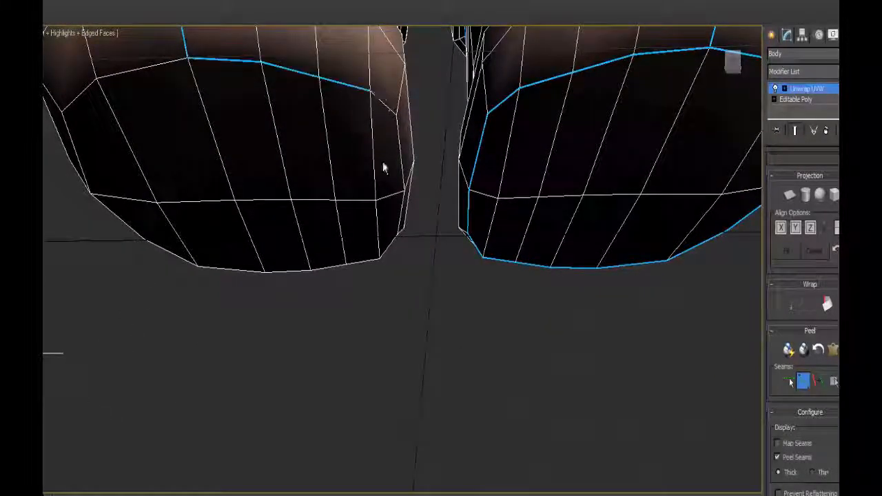
middle_click_drag(384, 169, 446, 315, "alt")
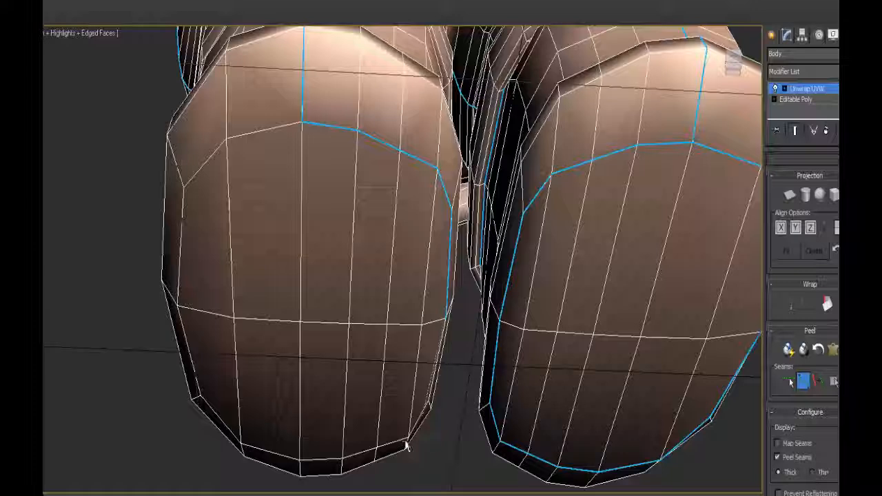
left_click(242, 445)
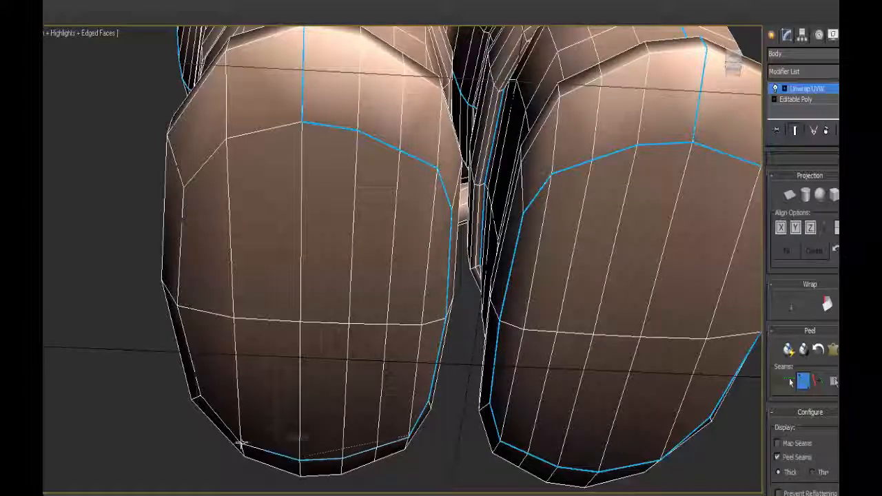
left_click(176, 304)
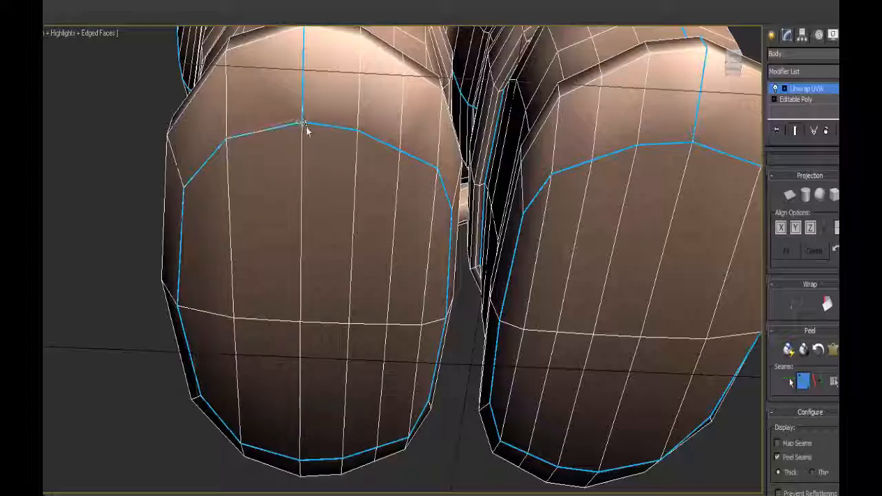
left_click(304, 124)
Run a peel seam around the boot along the crease beneath its cuff.
middle_click_drag(306, 126, 364, 250, "alt")
middle_click_drag(427, 160, 235, 356, "alt")
left_click(559, 273)
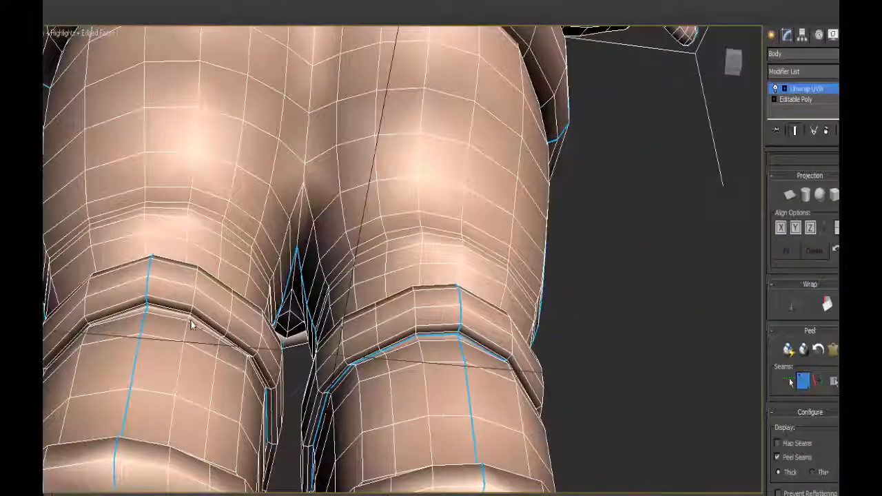
middle_click_drag(181, 334, 71, 237, "alt")
left_click(71, 237)
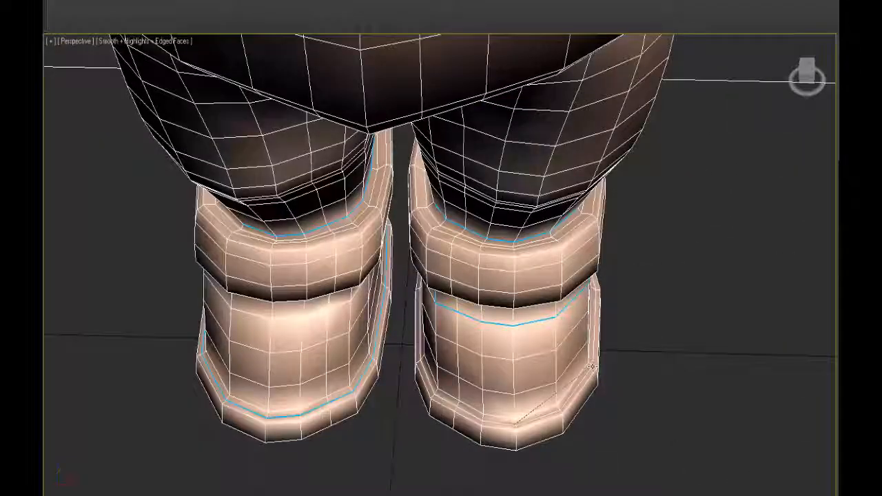
Draw a peel seam around the boot along the upper edge of its sole rim.
middle_click_drag(611, 367, 393, 311, "alt")
left_click(514, 321)
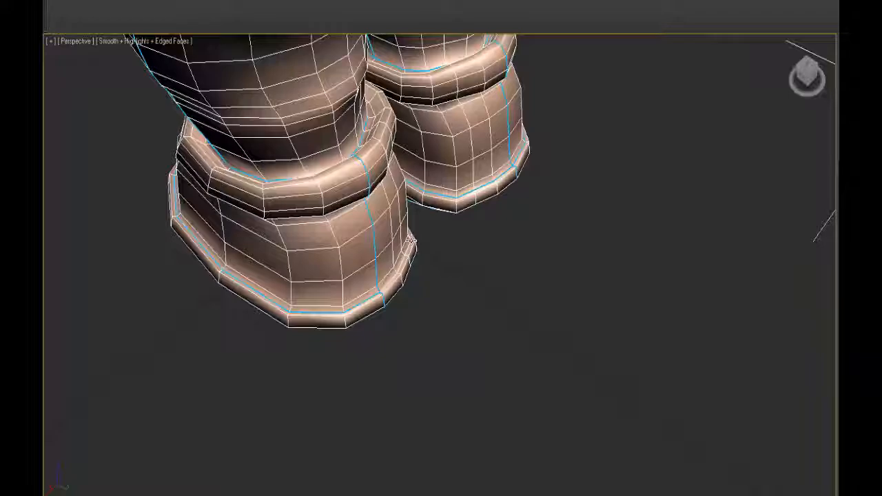
middle_click_drag(411, 239, 489, 350, "alt")
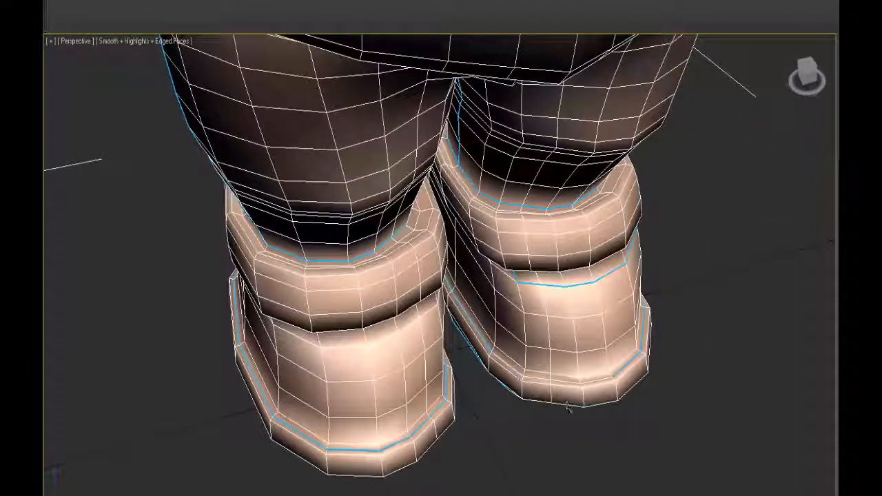
middle_click_drag(550, 349, 588, 421)
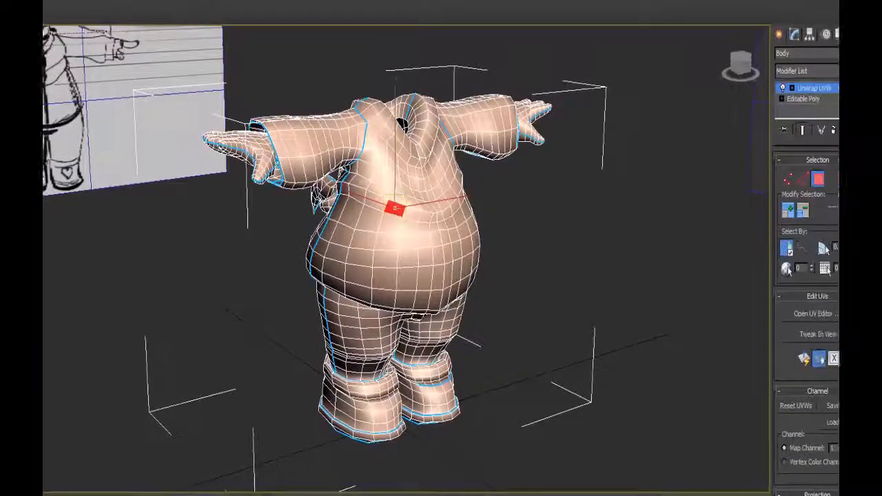
Expand the face selection to the seams on the torso's front and unfold it with a Pelt Map.
scroll(788, 270, "down", 5)
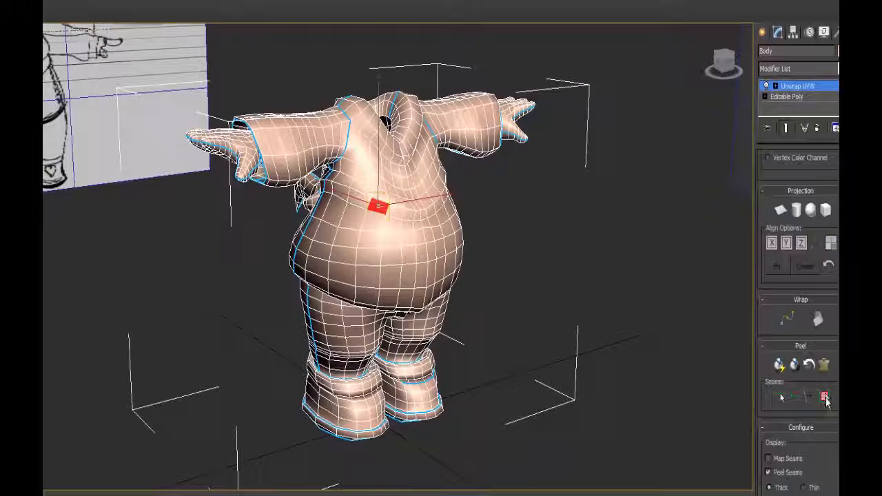
left_click(825, 397)
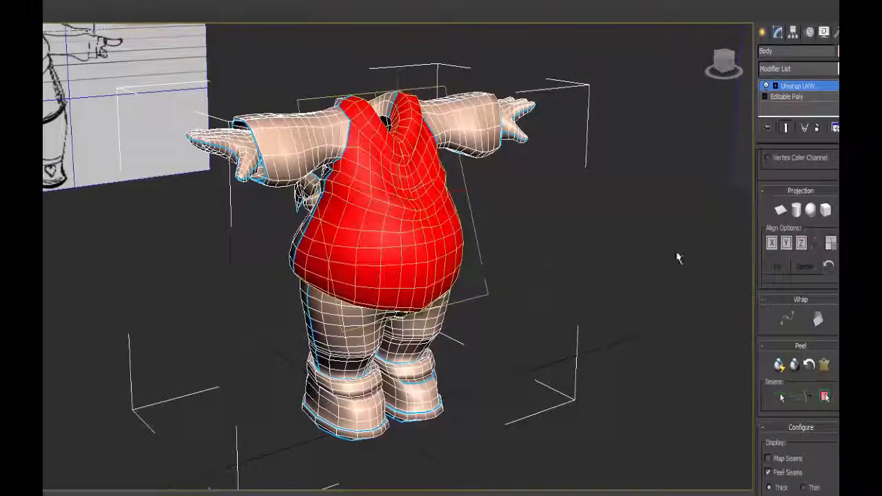
left_click(826, 366)
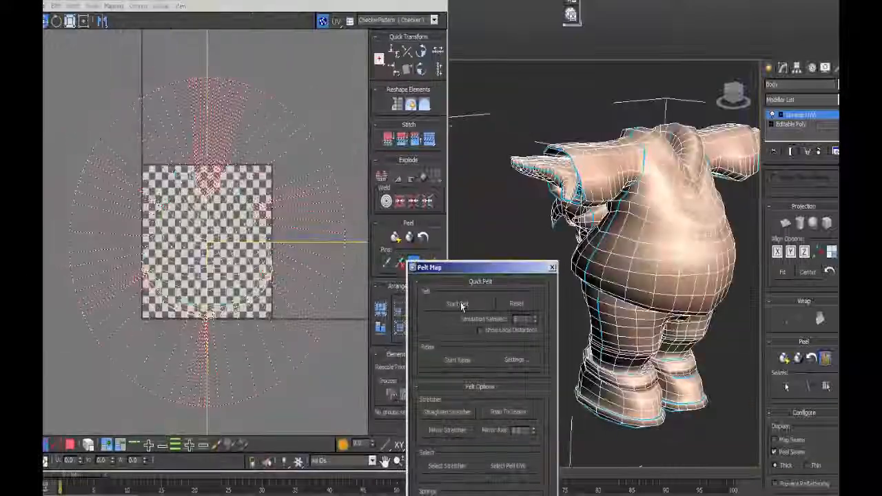
left_click(460, 305)
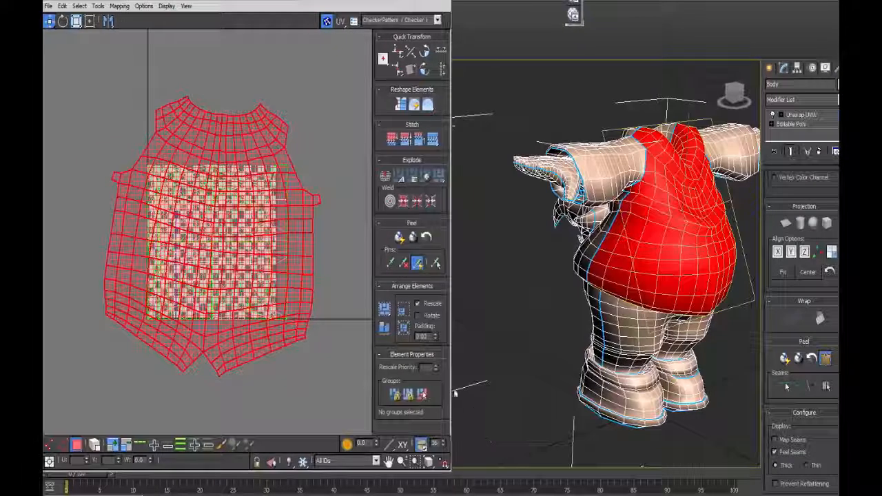
Show the checker pattern on the model and relax the front torso's UVs with Relax By Face Angles.
left_click(101, 6)
left_click(114, 172)
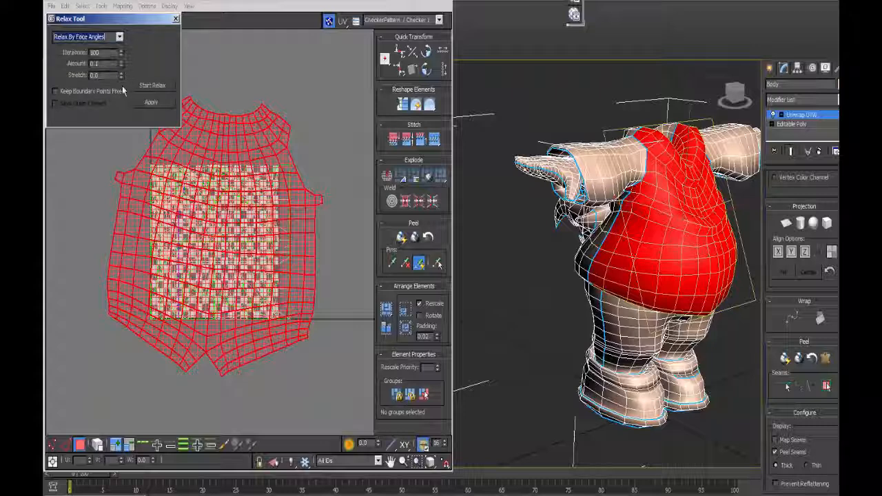
left_click(392, 19)
left_click(383, 31)
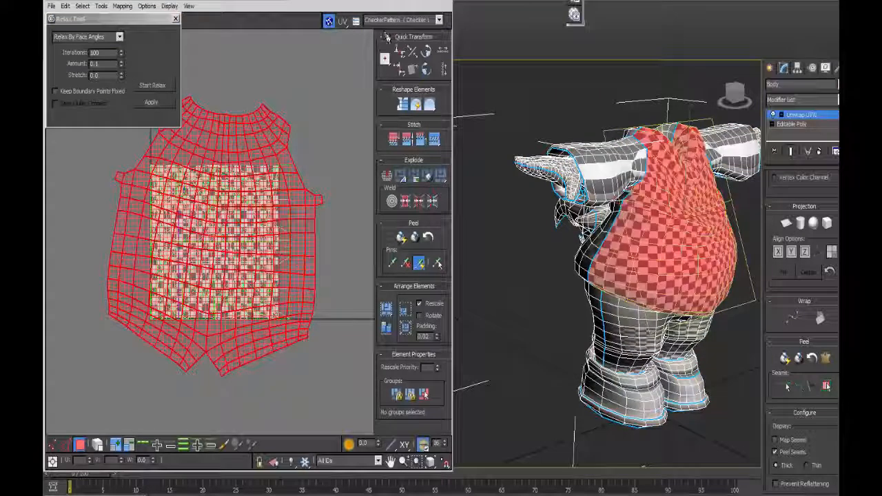
left_click(159, 88)
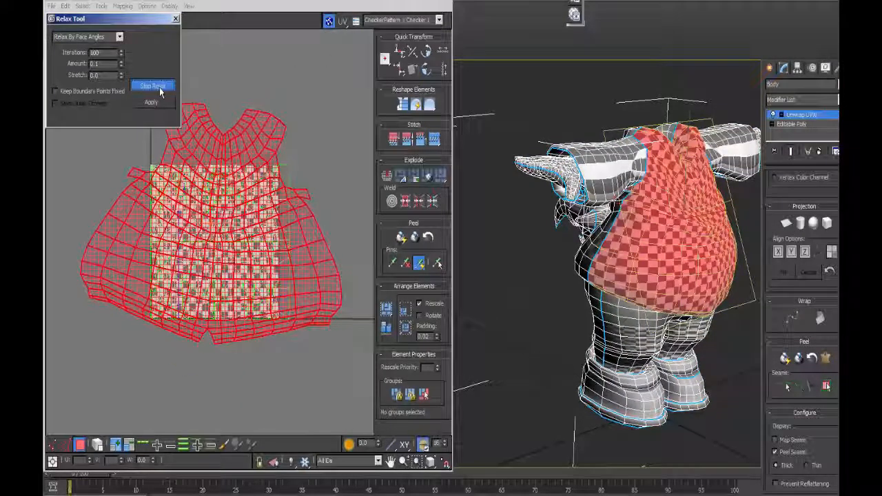
left_click(159, 87)
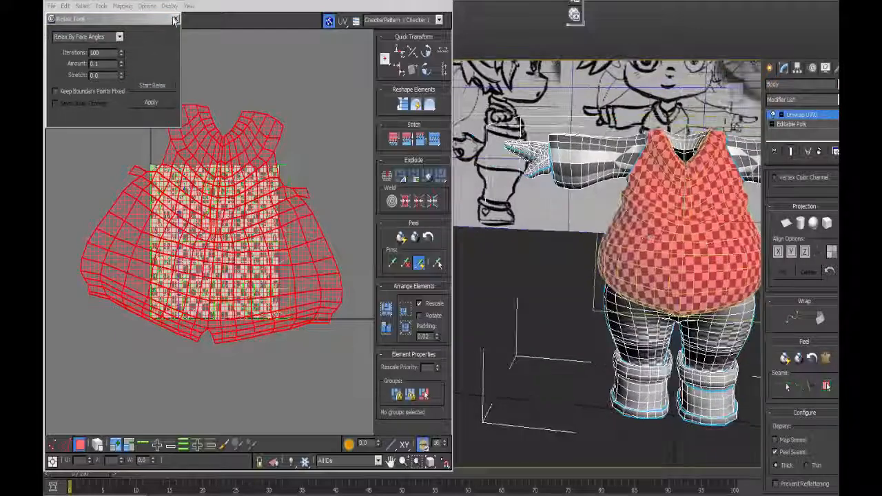
Rotate the front torso's UV shell slightly to straighten it and move it well above the UV square.
left_click_drag(162, 24, 164, 39)
left_click(93, 21)
left_click_drag(343, 224, 340, 208)
left_click_drag(266, 320, 304, 174)
middle_click_drag(305, 174, 282, 365)
left_click_drag(282, 359, 293, 62)
middle_click_drag(286, 93, 288, 428)
left_click_drag(344, 338, 349, 355)
scroll(316, 321, "down", 5)
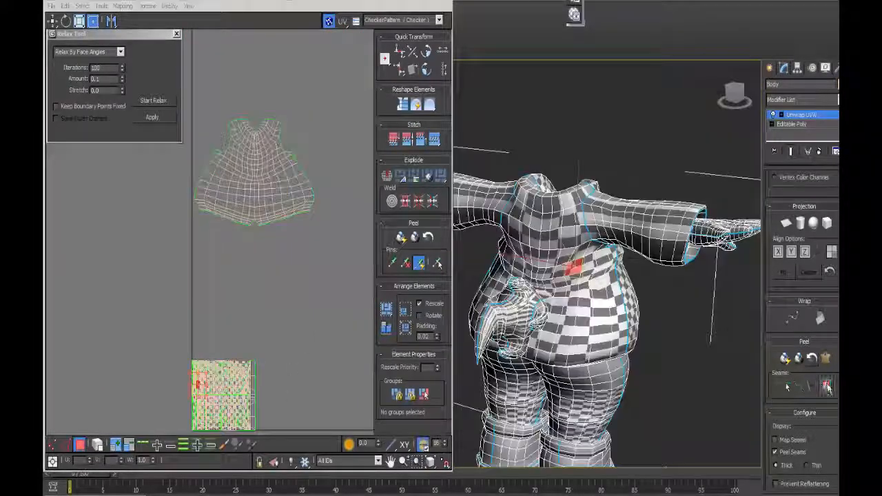
Expand the selection to the seams on the torso's back, pelt-map it and relax its UVs by face angles.
left_click(827, 386)
left_click(826, 359)
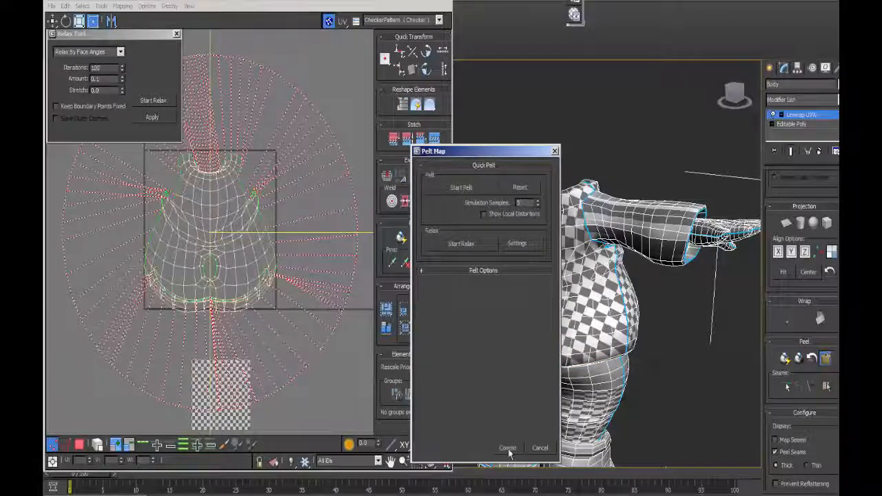
left_click(462, 187)
left_click(508, 450)
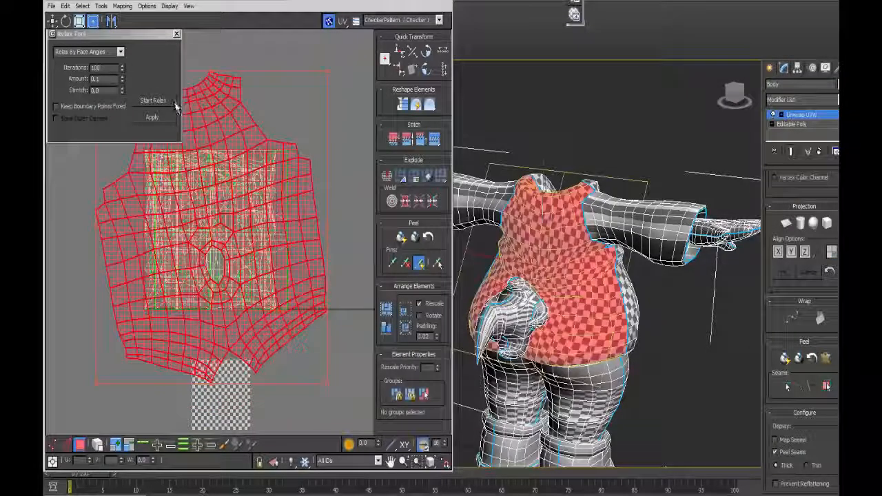
left_click(149, 100)
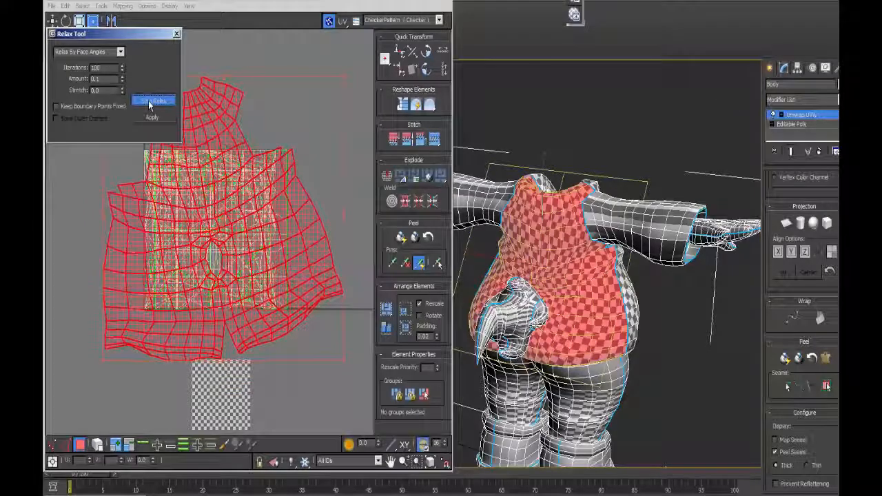
left_click(149, 104)
Rotate the back torso's UV shell upright and move it beside the front torso shell above the UV square.
left_click_drag(344, 218, 344, 250)
middle_click_drag(280, 131, 292, 260)
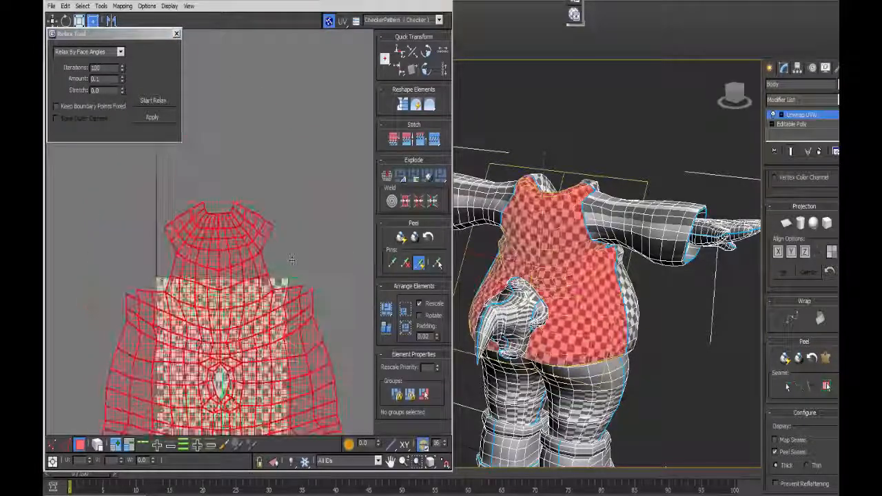
left_click_drag(292, 265, 308, 74)
middle_click_drag(307, 83, 327, 281)
left_click_drag(325, 293, 292, 48)
middle_click_drag(299, 124, 319, 291)
left_click_drag(326, 320, 166, 299)
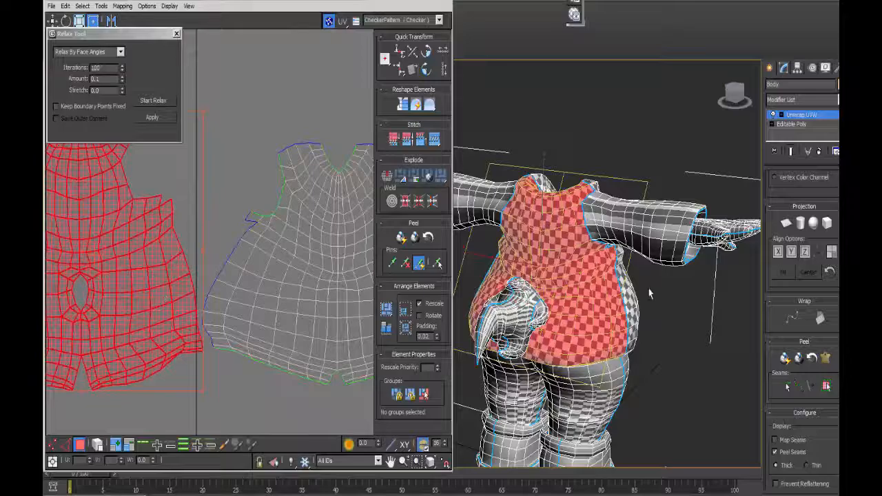
Select one sleeve up to its seams, pelt-map it and relax its UVs by face angles.
middle_click_drag(650, 294, 506, 314, "alt")
left_click(524, 291)
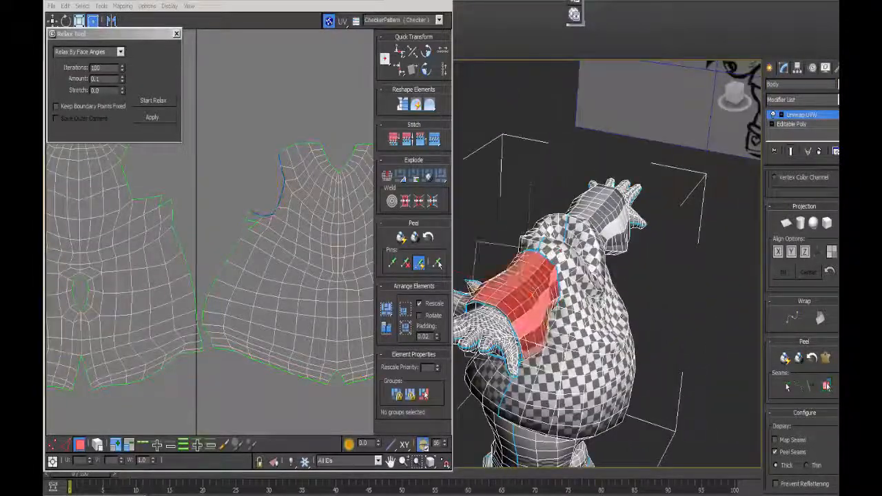
left_click(826, 358)
left_click(460, 189)
left_click(460, 188)
left_click(507, 448)
left_click(153, 101)
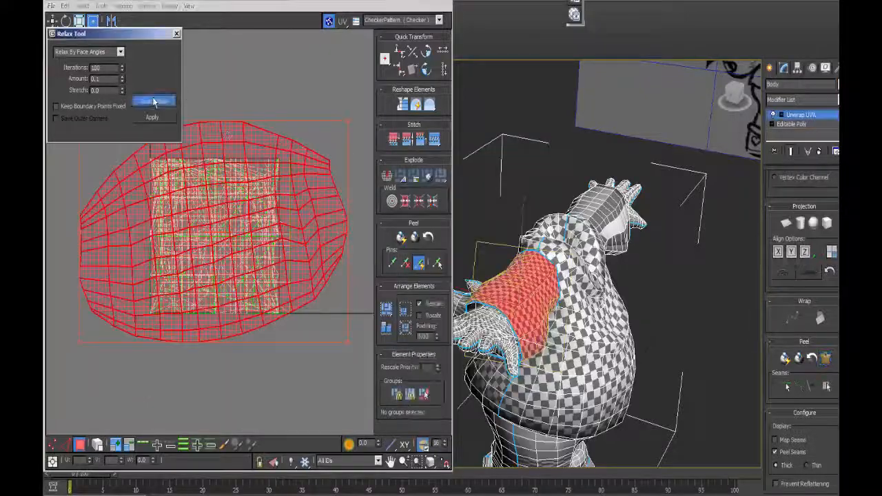
left_click(154, 101)
Move the sleeve's UV shell next to the back torso shell and scale it down proportionally.
scroll(226, 213, "down", 4)
middle_click_drag(226, 212, 332, 337)
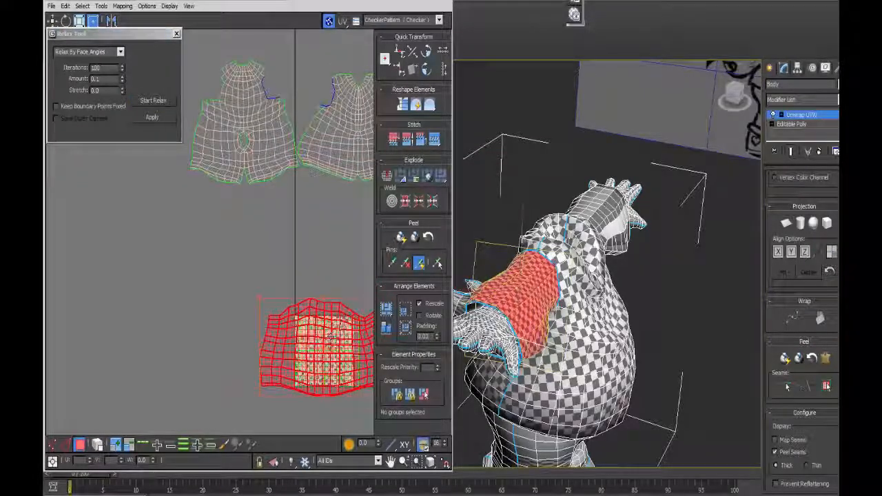
left_click_drag(345, 335, 293, 220)
middle_click_drag(293, 220, 245, 344)
left_click_drag(287, 405, 210, 364, "ctrl")
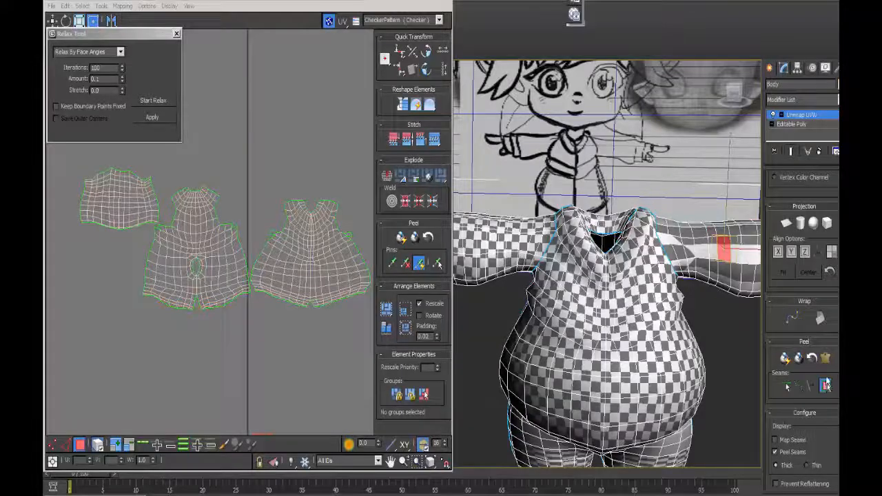
Pelt-map the opposite sleeve's faces and relax them by face angles.
left_click(826, 357)
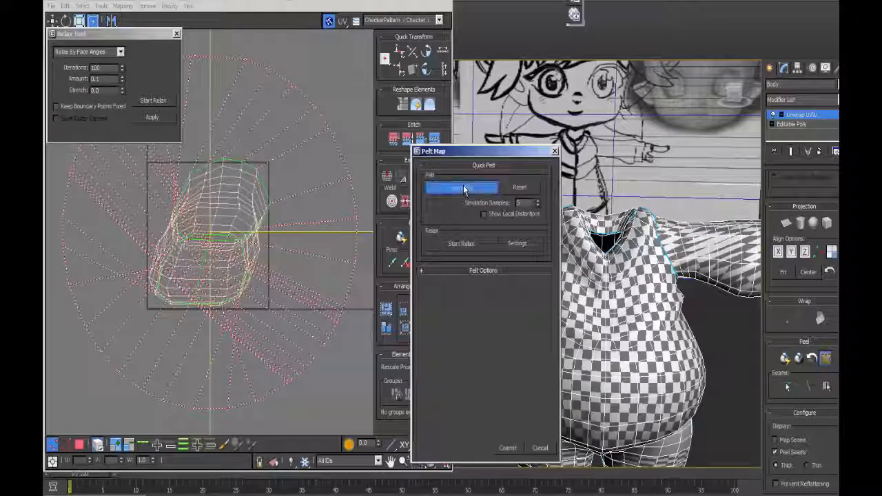
left_click(507, 448)
left_click(153, 101)
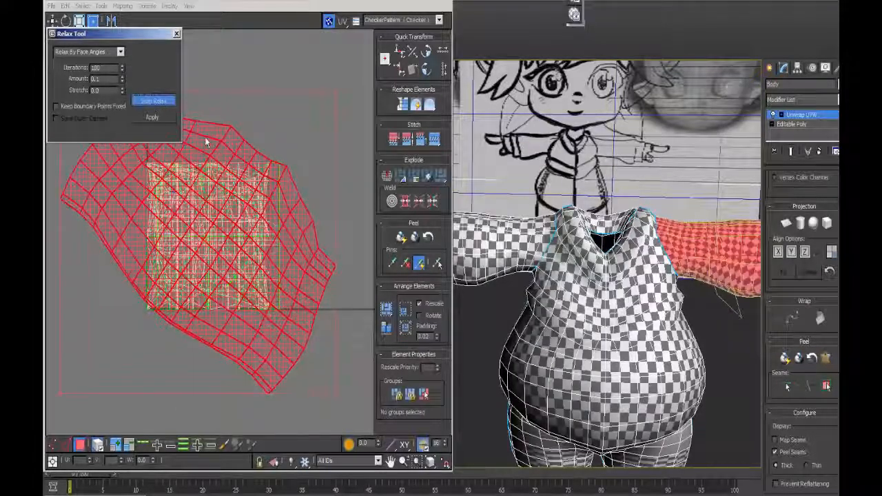
left_click(205, 243)
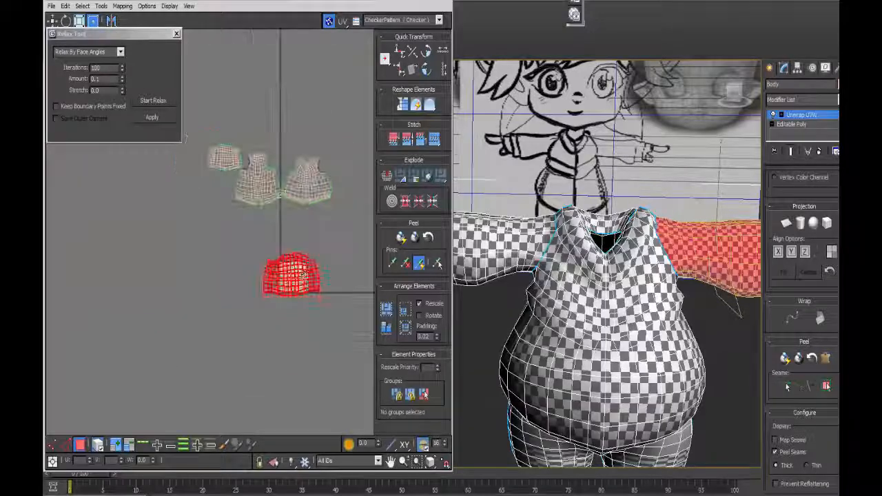
Move the second sleeve's UV shell onto the first sleeve's shell and scale it down proportionally to match.
left_click_drag(305, 287, 243, 160)
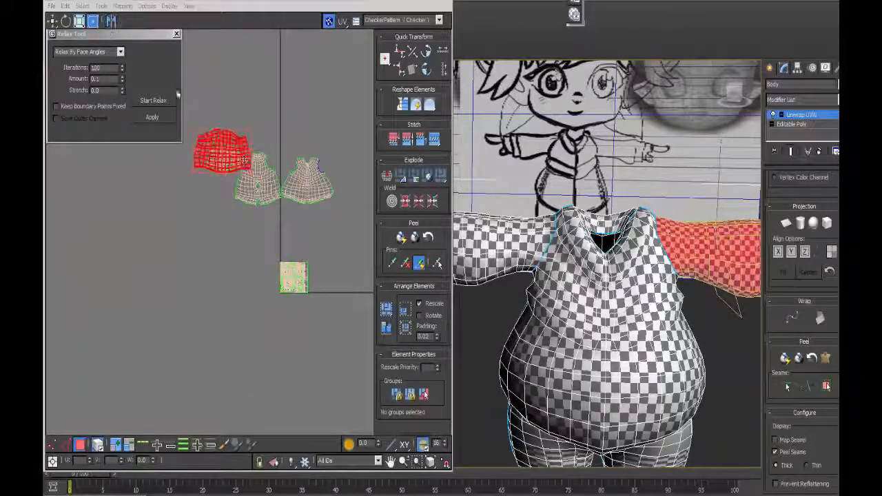
left_click_drag(251, 130, 243, 136, "ctrl")
scroll(222, 181, "up", 3)
middle_click_drag(222, 182, 267, 248)
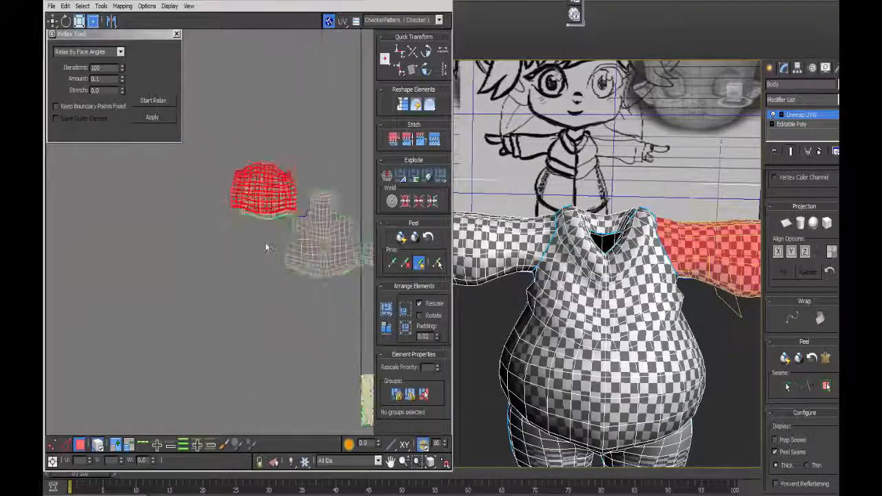
scroll(268, 248, "up", 3)
middle_click_drag(288, 212, 281, 285)
left_click_drag(307, 184, 281, 218, "ctrl")
Move the scaled second sleeve shell across to the outer side of the front torso shell.
scroll(281, 227, "up", 2)
middle_click_drag(281, 234, 191, 214)
left_click_drag(142, 239, 167, 258)
middle_click_drag(205, 246, 118, 240)
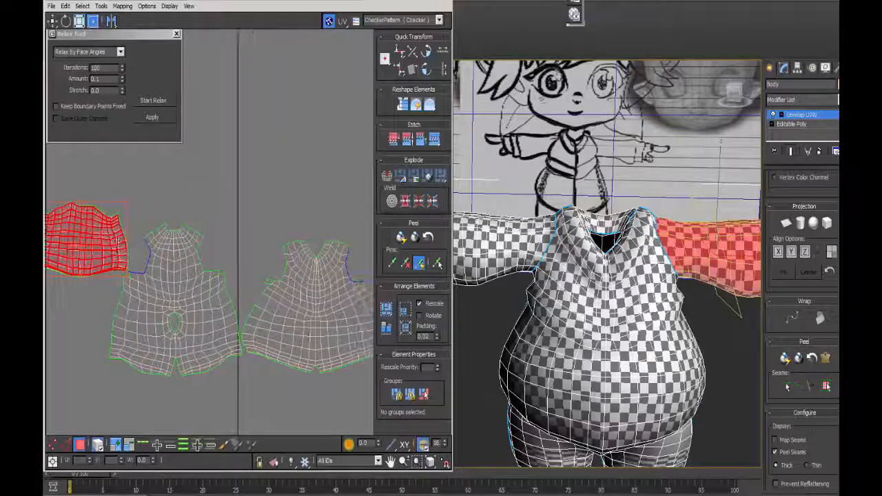
left_click_drag(86, 238, 324, 255)
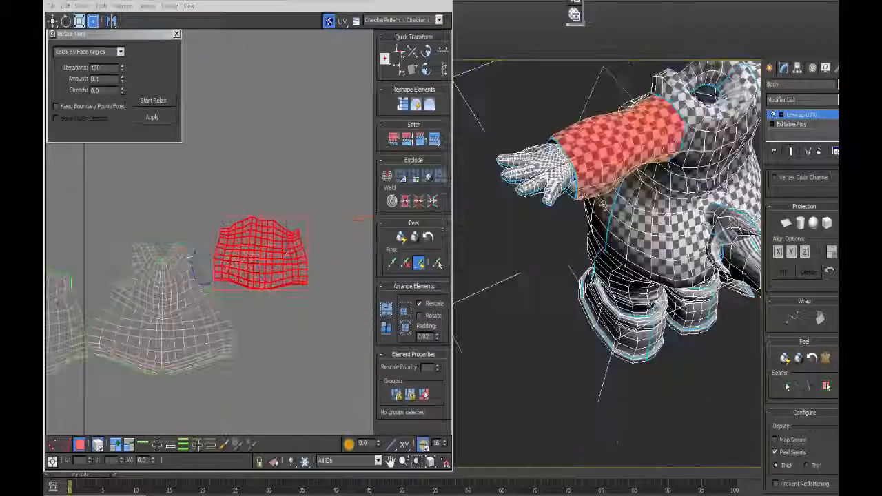
Pelt-map the faces on the back of the hand and relax them by face angles.
middle_click_drag(606, 275, 565, 276, "alt")
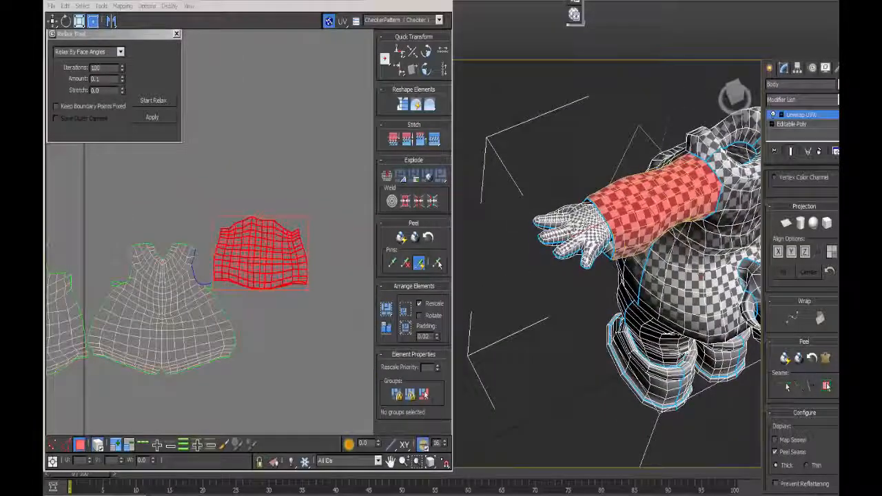
left_click(584, 228)
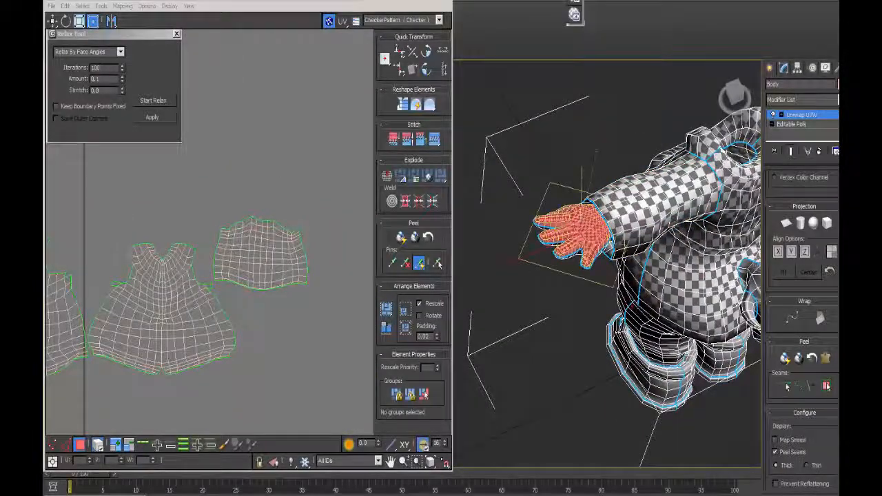
left_click(826, 357)
left_click(462, 188)
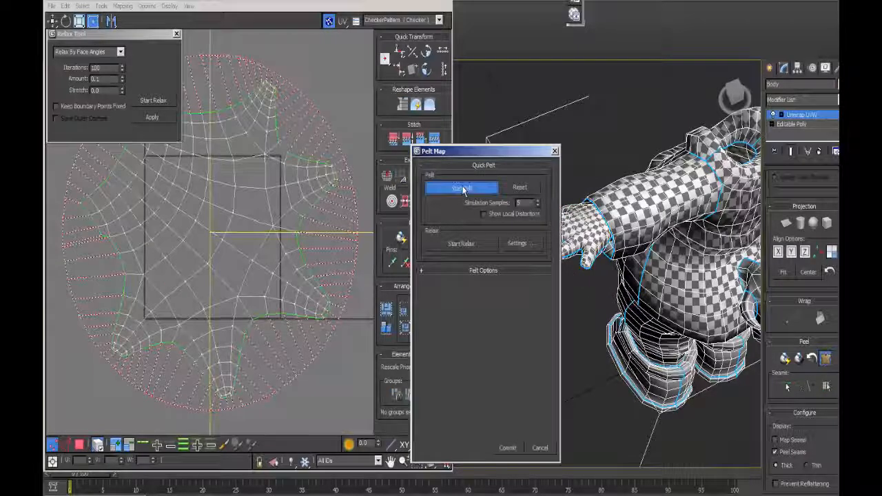
left_click(508, 448)
left_click(158, 100)
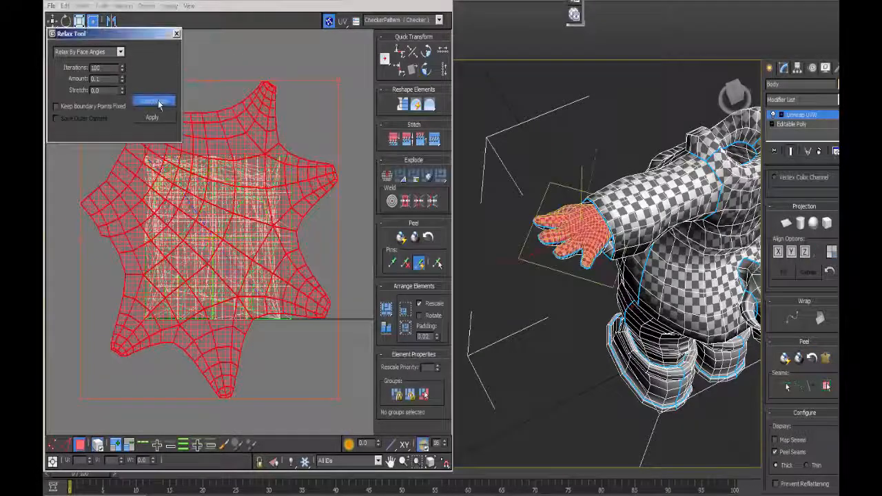
left_click(158, 101)
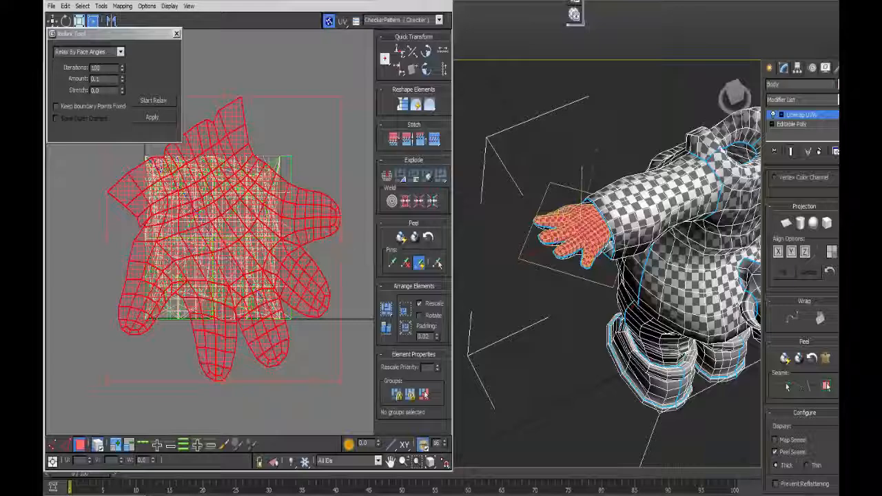
Rotate the back-of-hand UV shell and scale it down proportionally to match the other shells' checker size.
left_click_drag(339, 243, 337, 179)
scroll(321, 229, "down", 3)
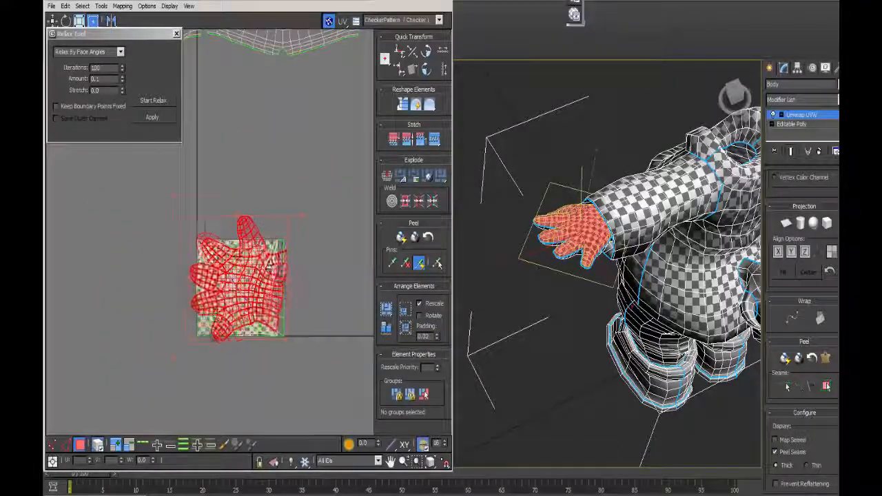
left_click_drag(269, 264, 266, 267)
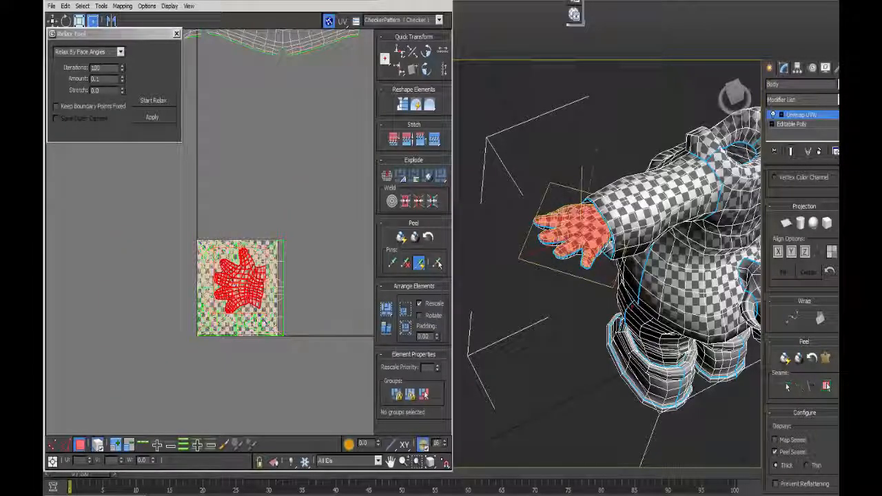
Pelt-map the palm faces of the same hand and relax them by face angles.
middle_click_drag(649, 210, 645, 256, "alt")
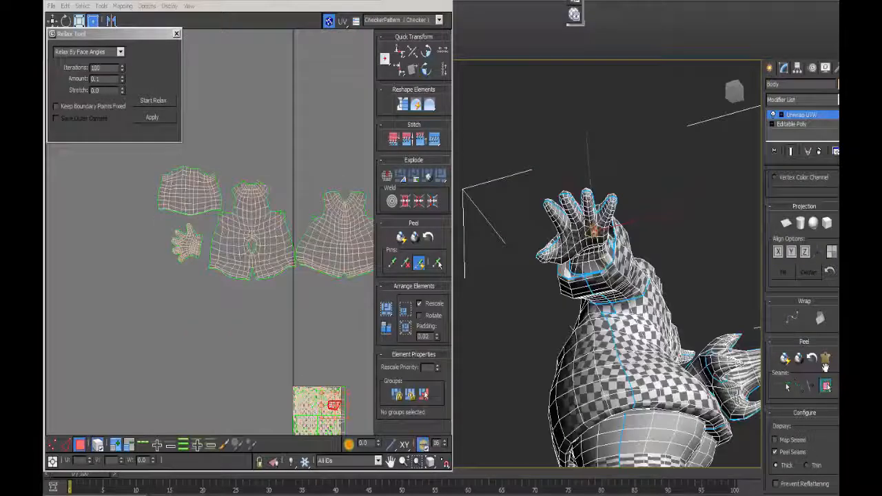
left_click(825, 361)
left_click(475, 190)
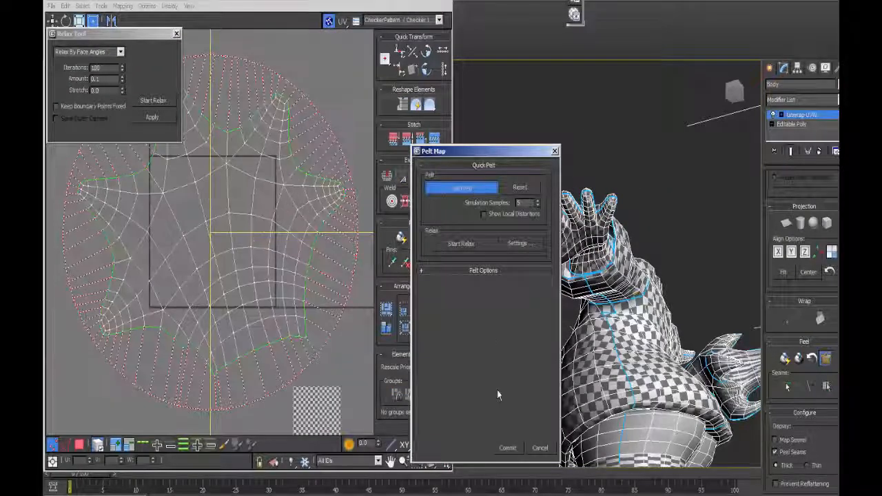
left_click(510, 449)
left_click(148, 103)
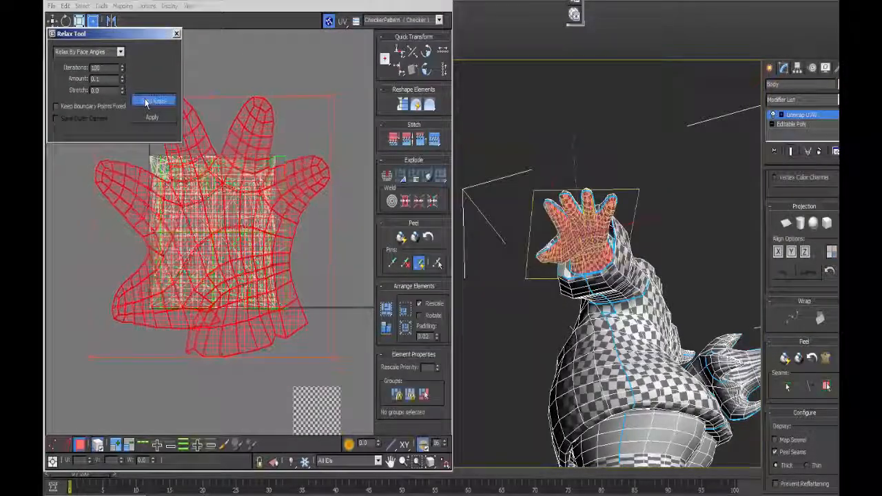
left_click(148, 103)
Rotate the palm's UV shell, scale it down proportionally and place it directly below the back-of-hand shell.
left_click_drag(334, 227, 239, 90)
left_click_drag(322, 108, 279, 157, "ctrl+alt")
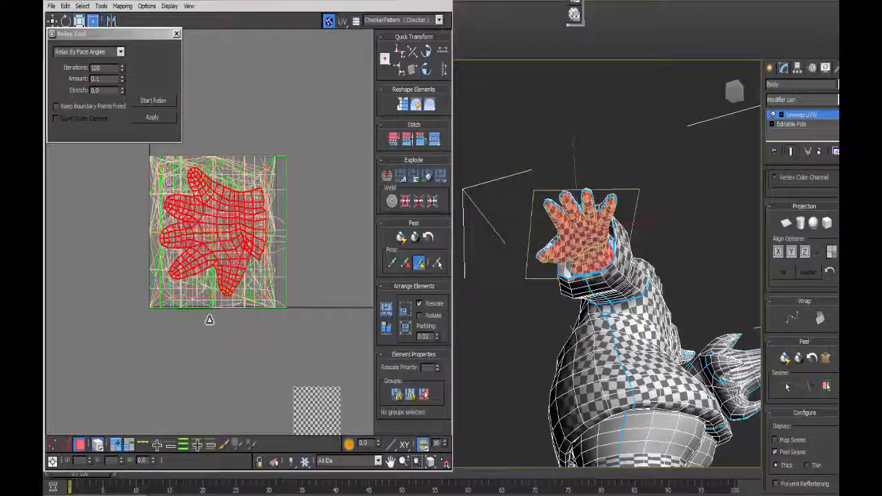
scroll(209, 319, "down", 5)
middle_click_drag(202, 165, 360, 239)
left_click_drag(368, 310, 275, 183)
scroll(279, 189, "up", 5)
left_click_drag(298, 44, 261, 237, "ctrl+alt")
Pelt-map the inner cuff faces around the wrist with an enlarged stretcher and relax them by face angles.
scroll(566, 279, "up", 8)
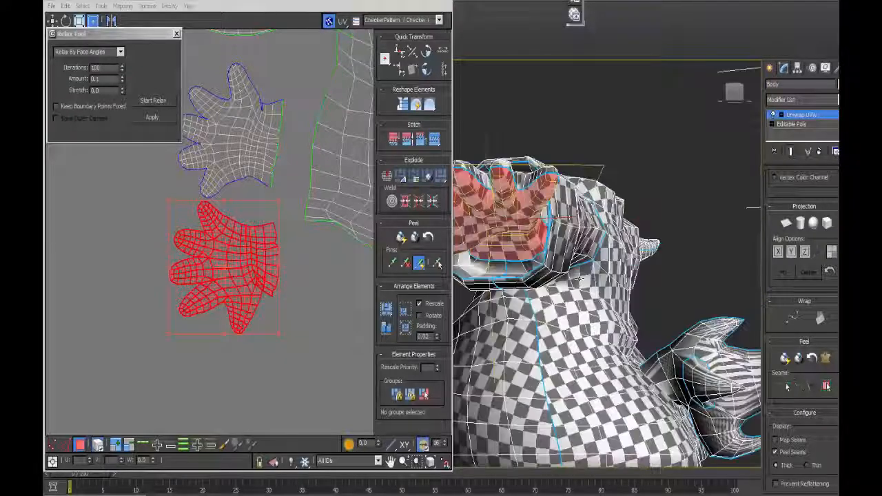
left_click(564, 271)
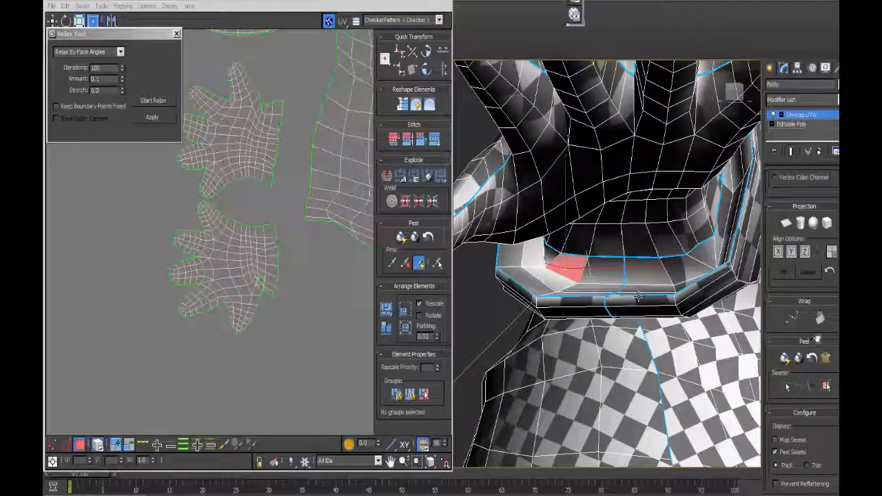
left_click(827, 386)
left_click(826, 357)
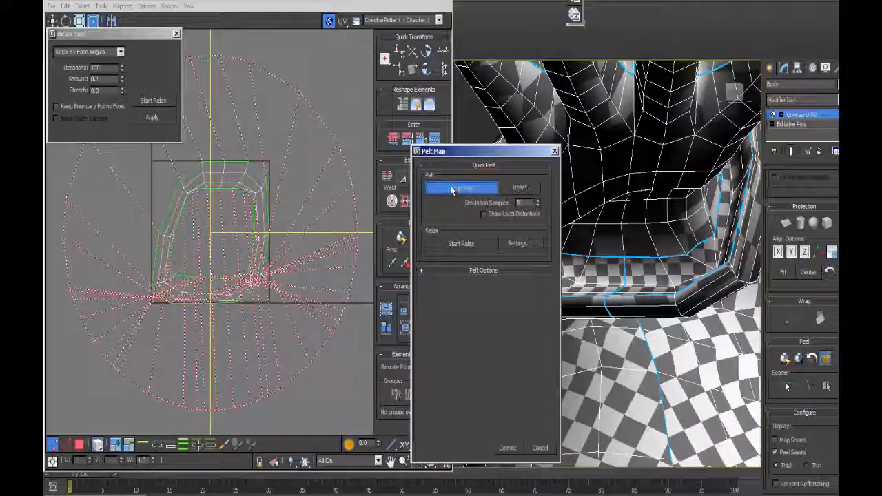
left_click(425, 271)
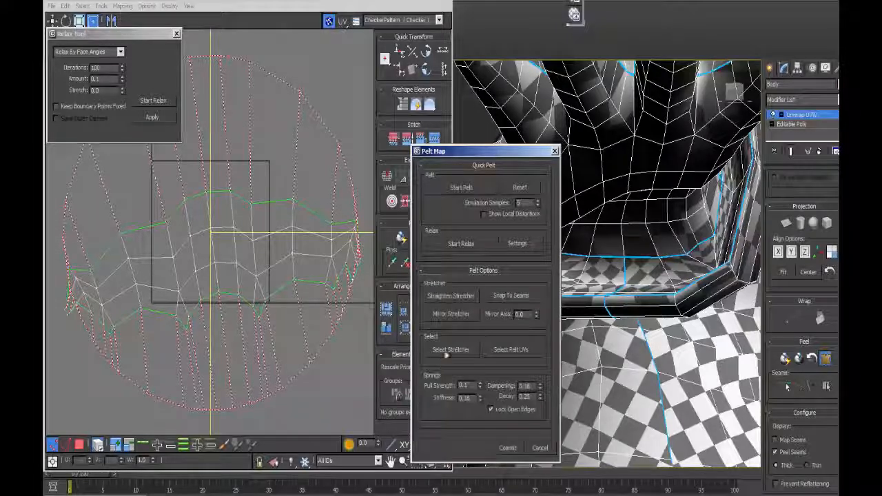
left_click(445, 354)
scroll(286, 169, "down", 5)
left_click_drag(304, 160, 424, 27)
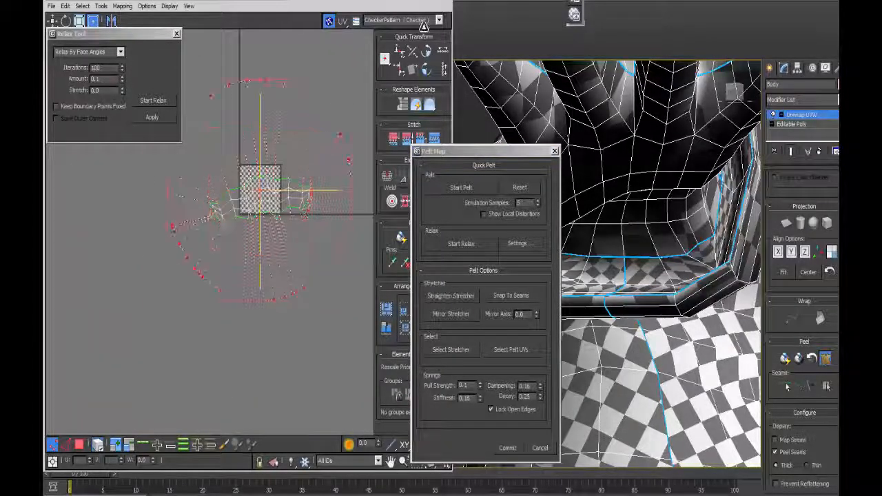
left_click(470, 187)
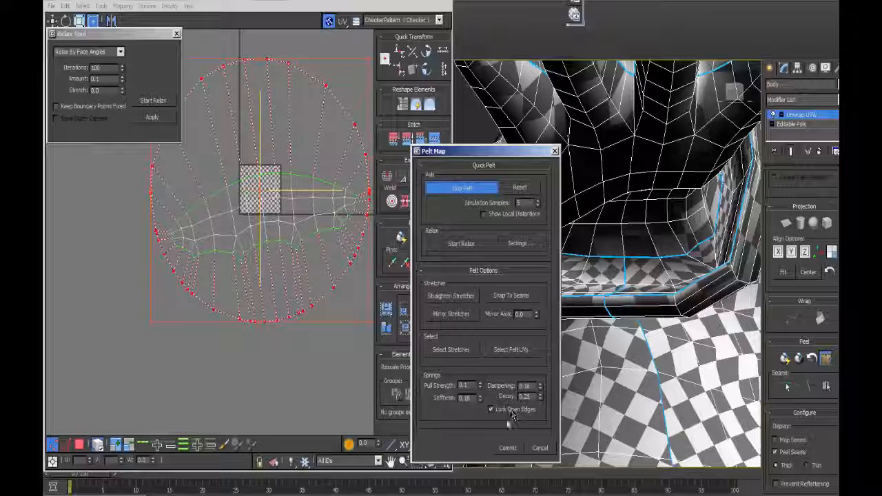
left_click(507, 448)
left_click(157, 102)
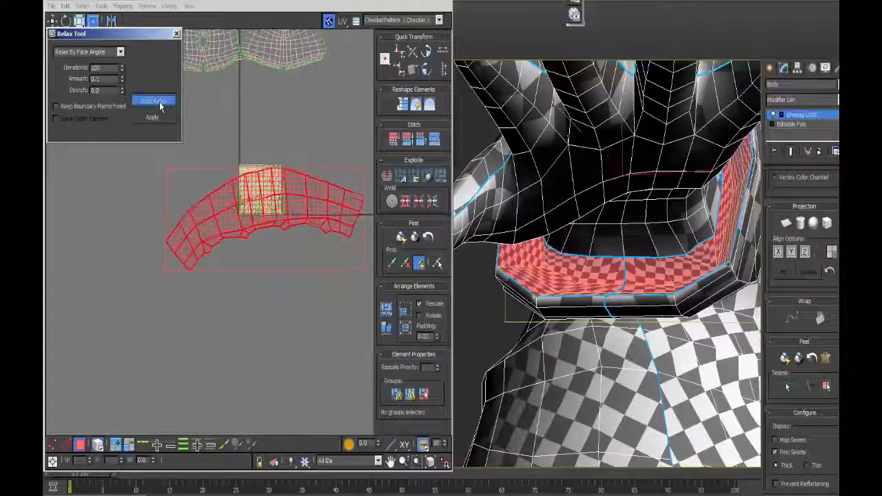
left_click(161, 106)
Scale the cuff's UV shell down proportionally and place it below the two hand shells.
middle_click_drag(303, 172, 253, 244)
left_click_drag(319, 234, 135, 213, "ctrl")
scroll(207, 228, "up", 3)
middle_click_drag(278, 140, 360, 196)
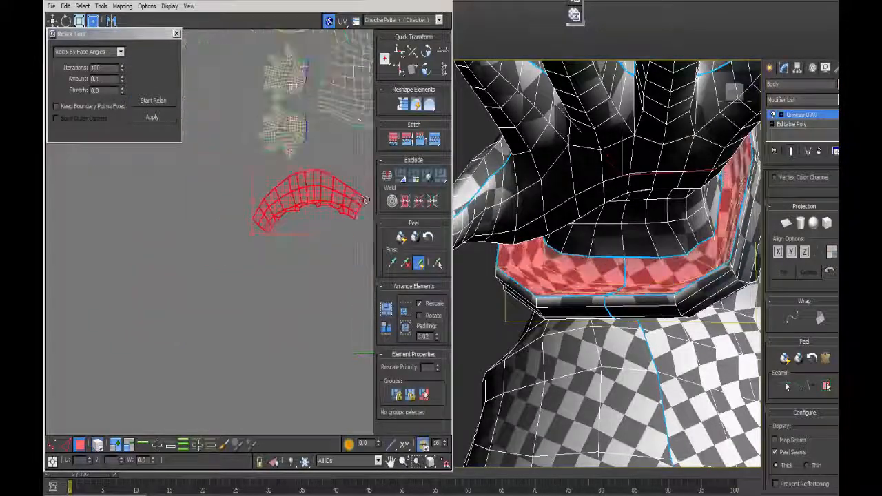
left_click_drag(365, 200, 275, 173)
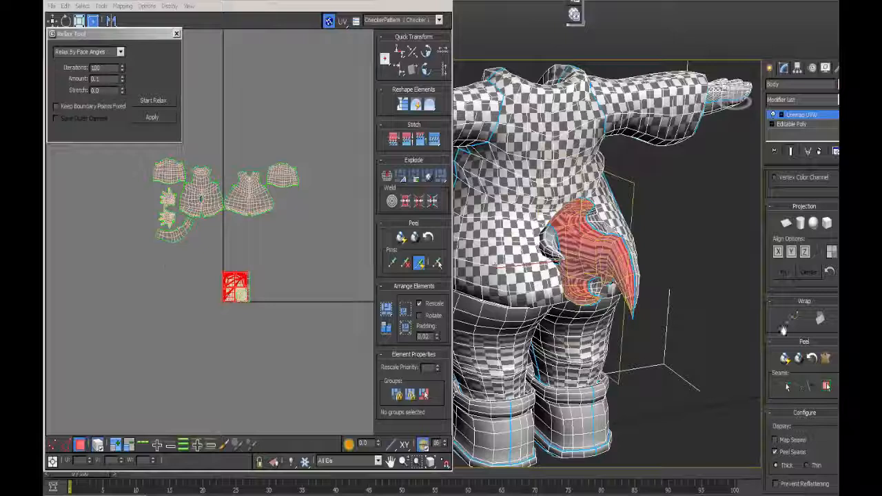
Rotate the hand and cuff shells and move them beneath the sleeve shell beside the front torso.
left_click(164, 168)
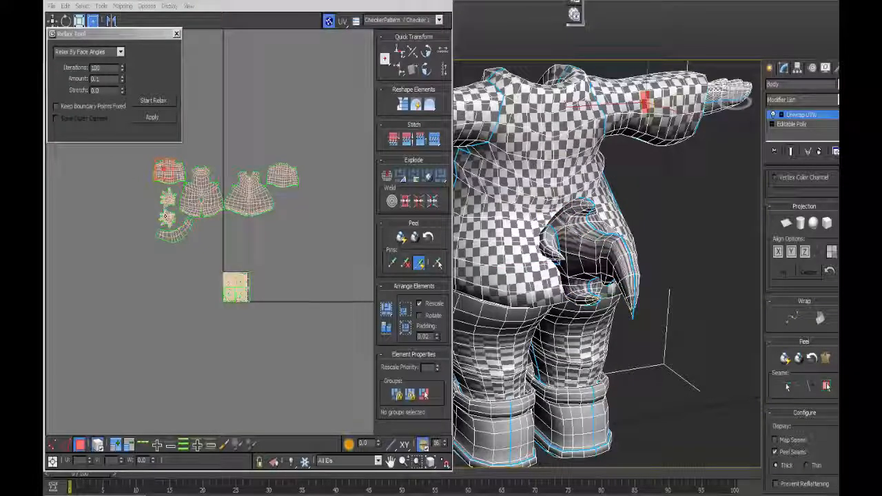
left_click_drag(148, 190, 168, 256)
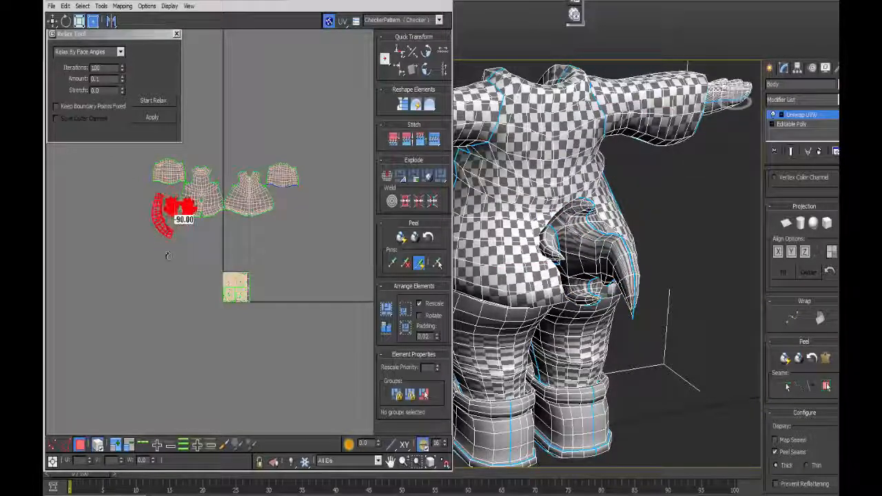
left_click(177, 210)
left_click_drag(177, 211, 303, 235)
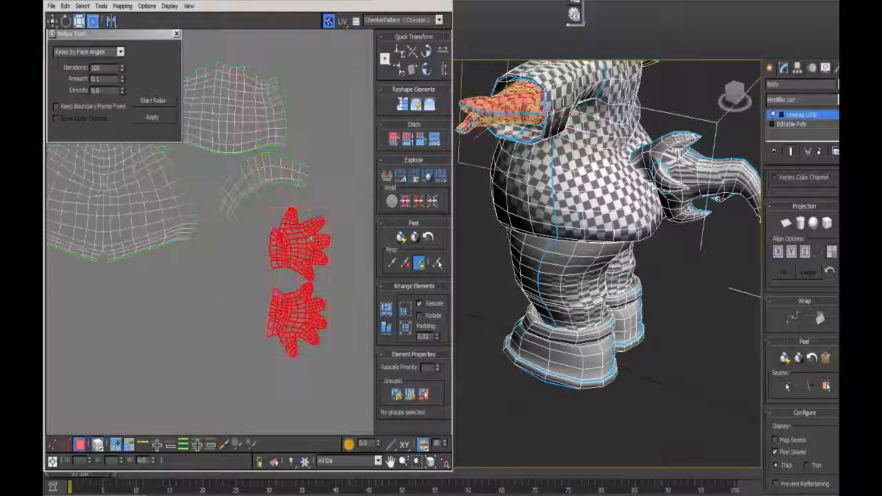
Pelt-map and relax the tail's faces by face angles, and place the scaled-down shell beneath the torso shells.
left_click(689, 173)
left_click(826, 386)
left_click(825, 360)
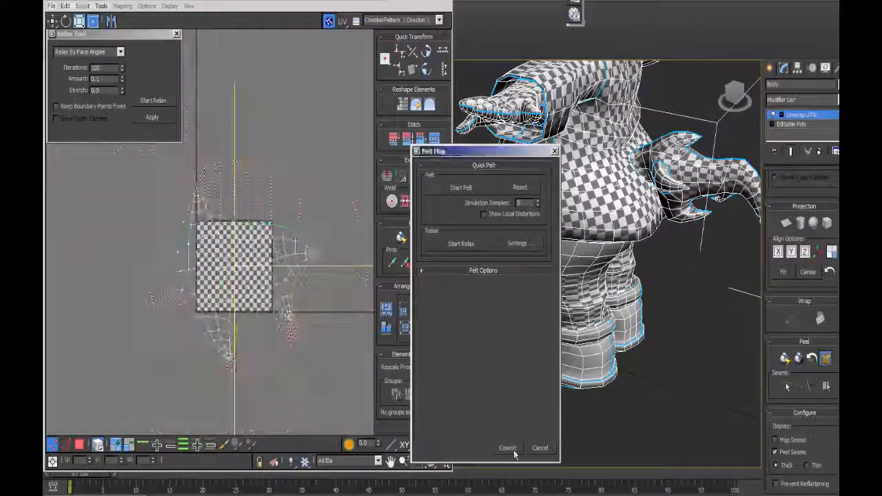
left_click(508, 448)
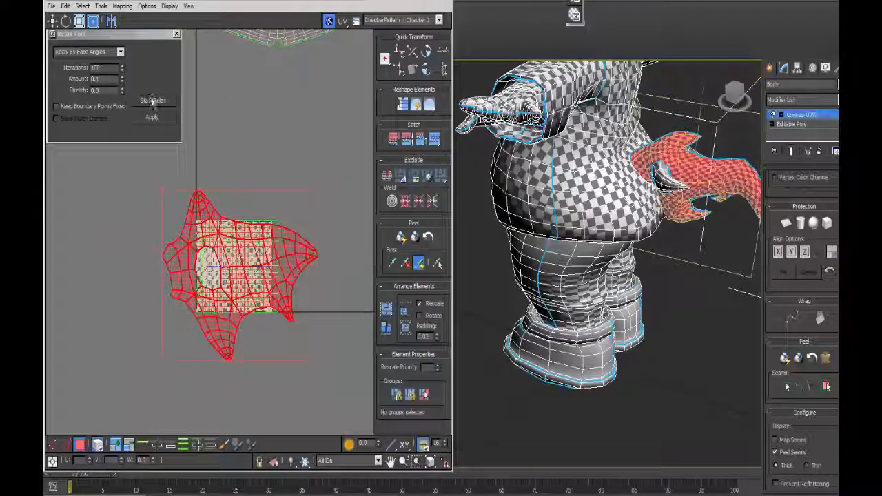
left_click(153, 101)
left_click(153, 101)
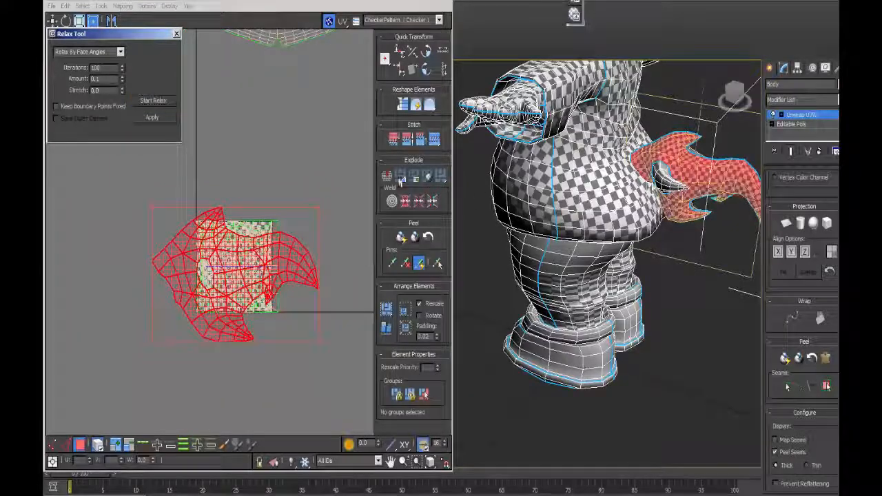
middle_click_drag(267, 178, 244, 197)
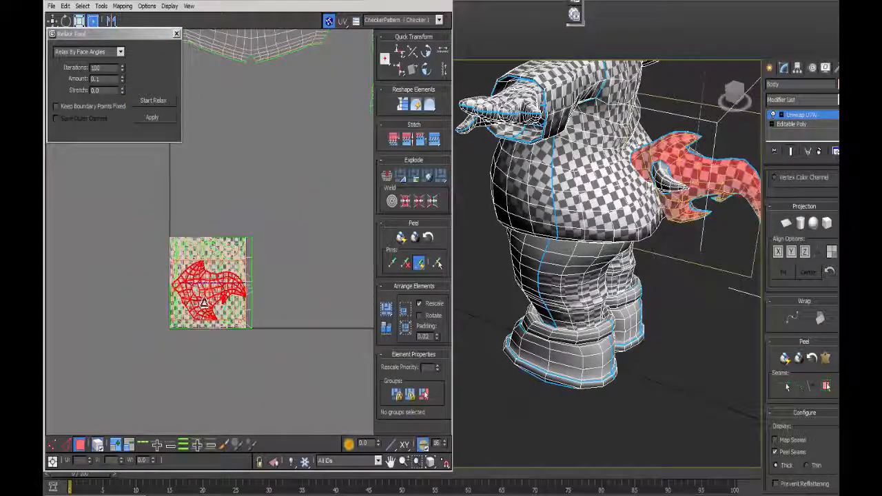
left_click_drag(205, 302, 207, 300)
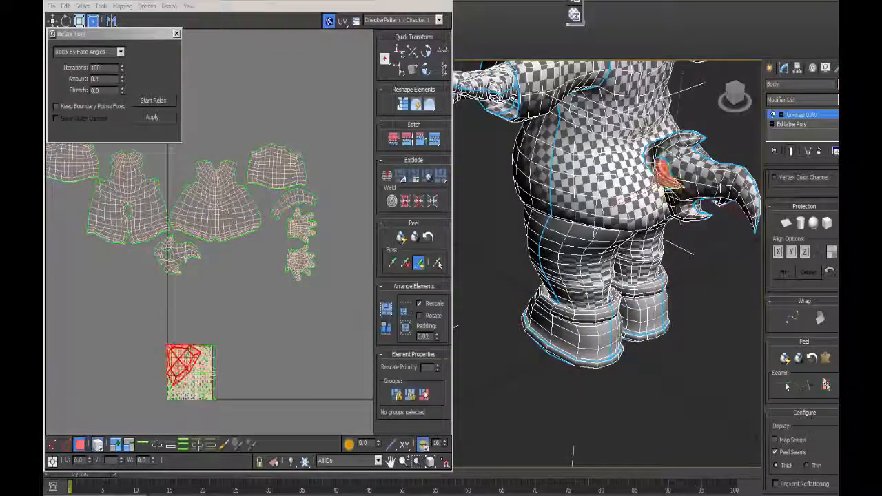
Pelt-map the small spike at the tail's base with an enlarged stretcher and commit the pelt.
left_click(826, 361)
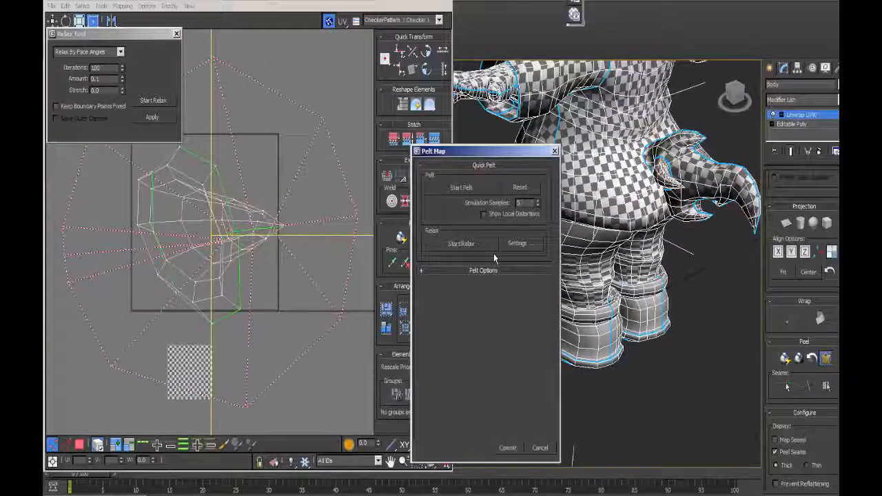
left_click(474, 188)
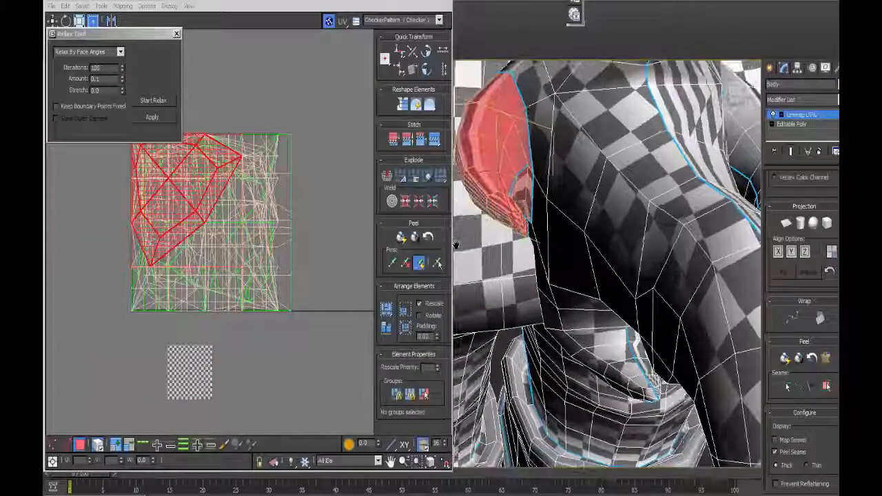
middle_click_drag(606, 262, 606, 235, "alt")
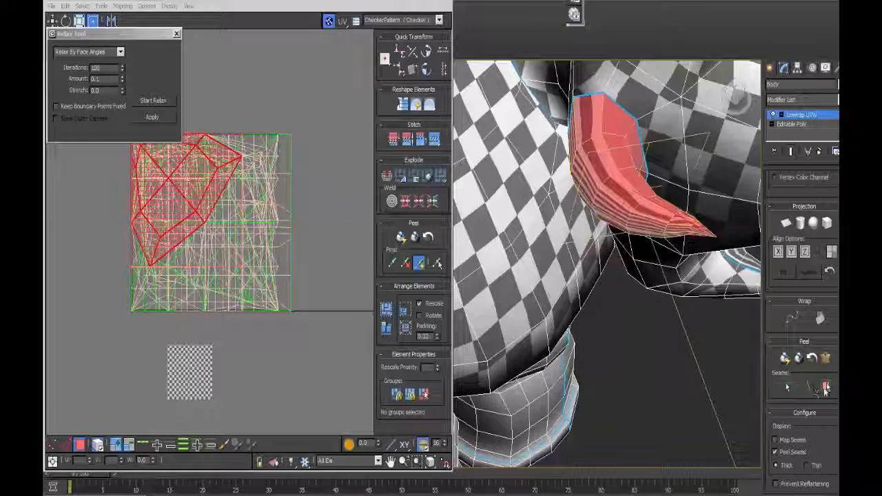
left_click(826, 358)
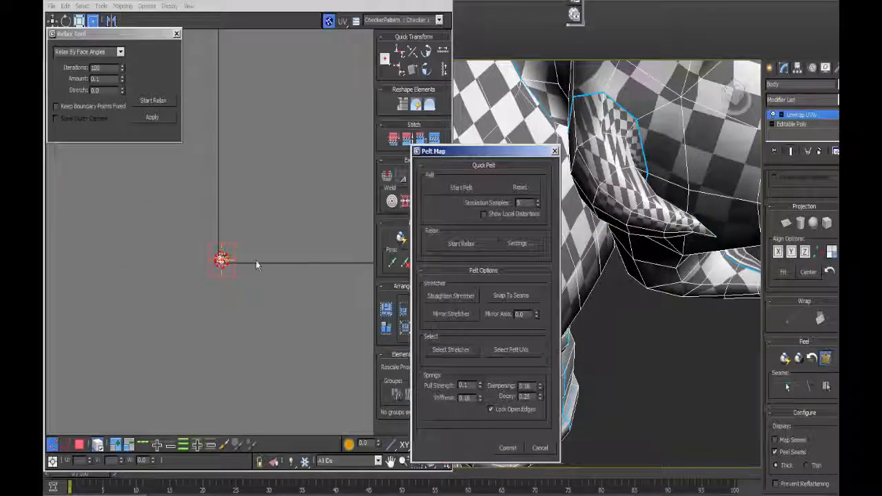
left_click(220, 259)
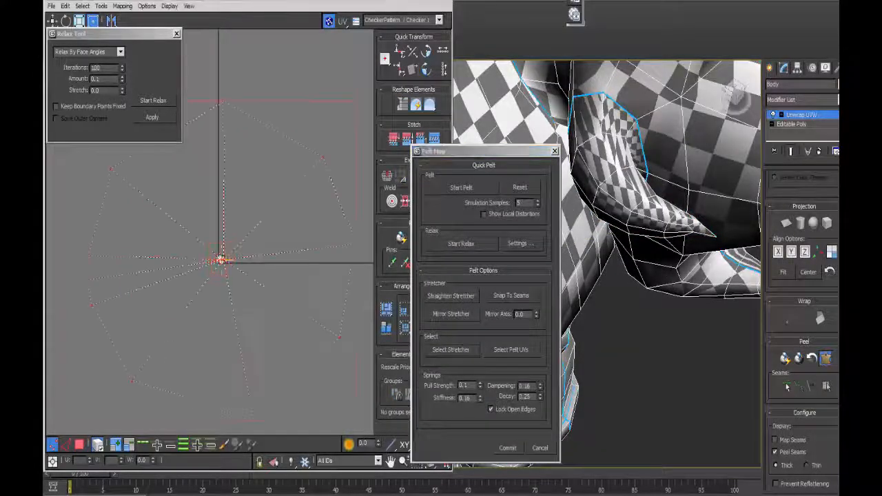
left_click(464, 188)
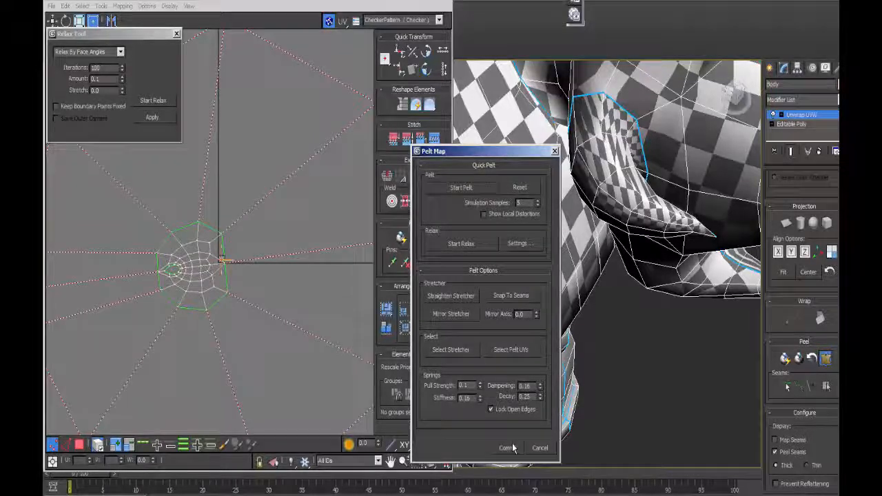
left_click(507, 448)
Relax the small spike's pelted shell by face angles with 100 iterations, lowering the amount to 0.01.
left_click(120, 52)
left_click(104, 67)
left_click(147, 102)
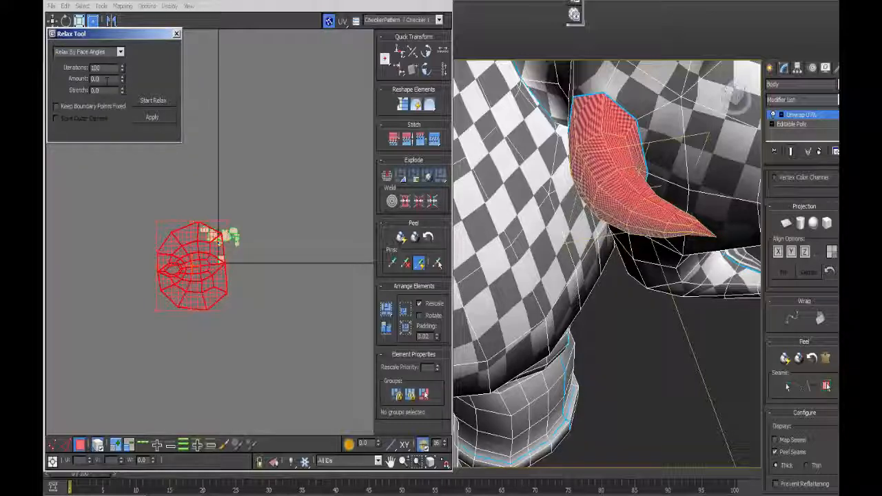
type("1")
scroll(174, 154, "up", 3)
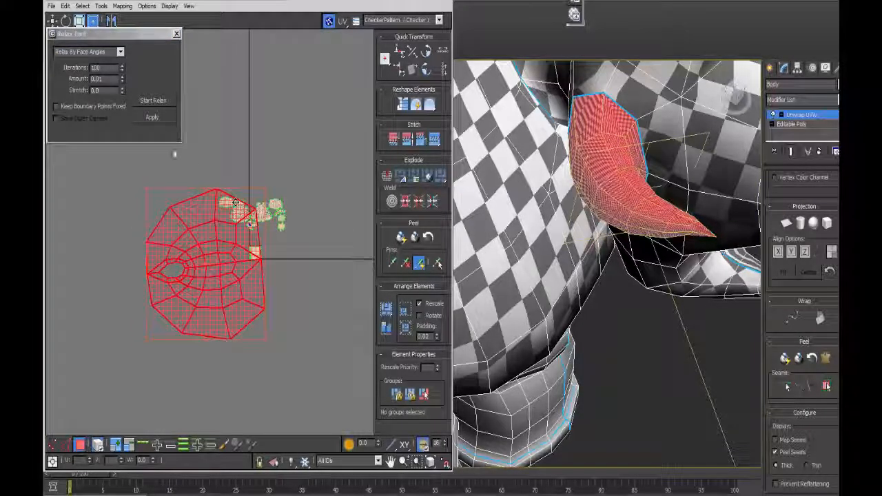
Try gentler relaxing of the spike's shell, using 1 iteration and an amount of 0.001.
double_click(105, 69)
type("1")
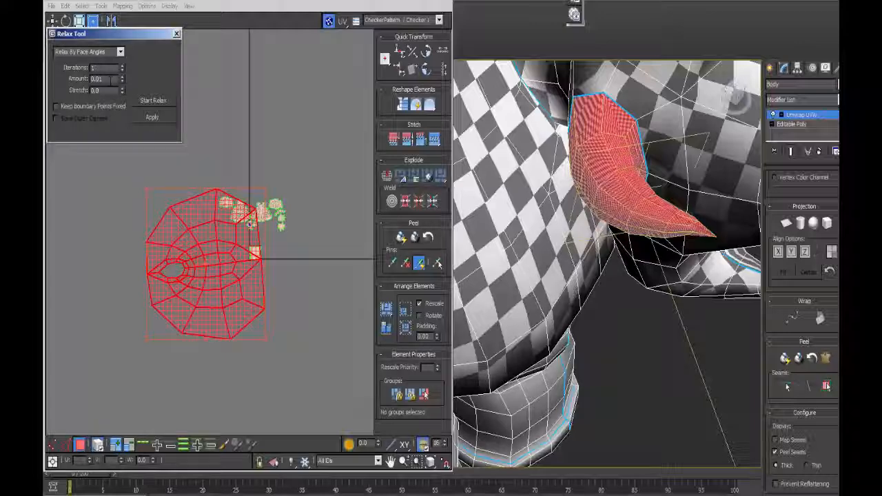
left_click(150, 101)
left_click(144, 101)
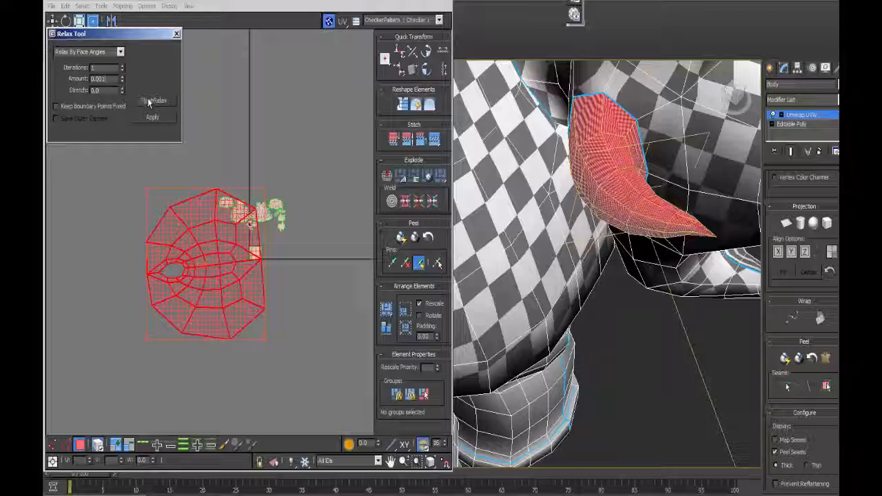
left_click(148, 102)
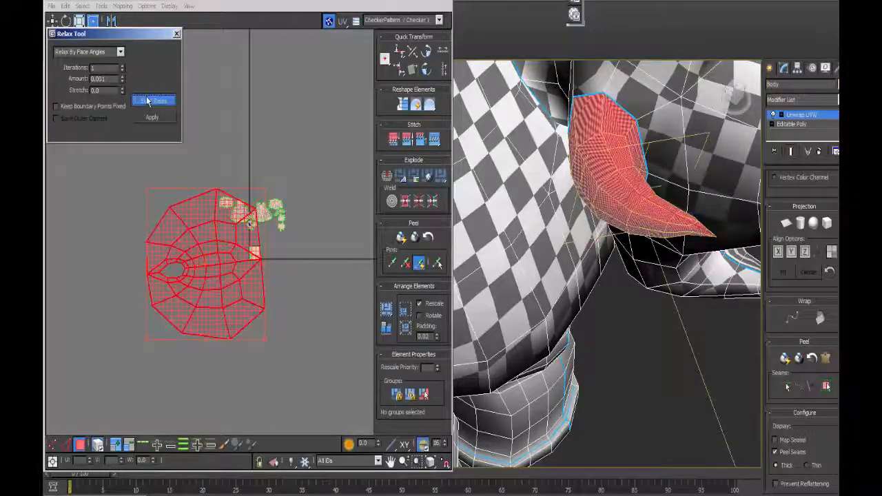
left_click(147, 101)
left_click(146, 101)
left_click(146, 101)
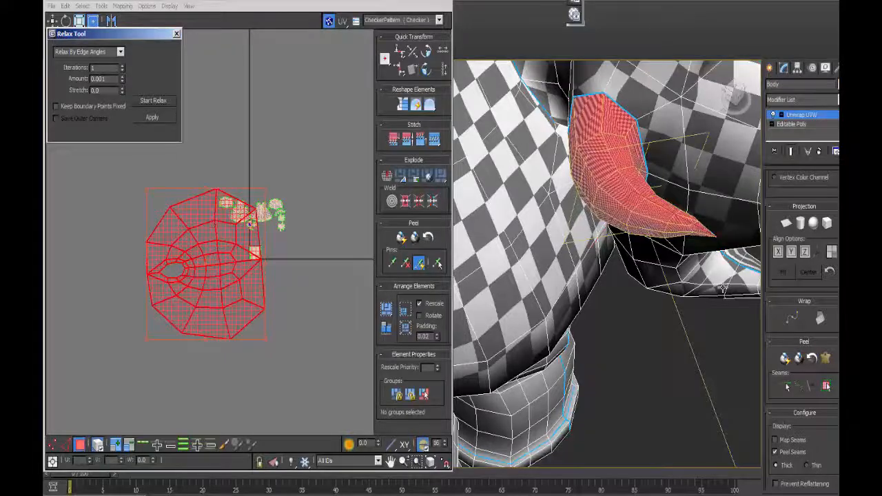
Add a peel seam along the small spike to open its shell, and pelt-map the spike again.
middle_click_drag(722, 288, 584, 197, "alt")
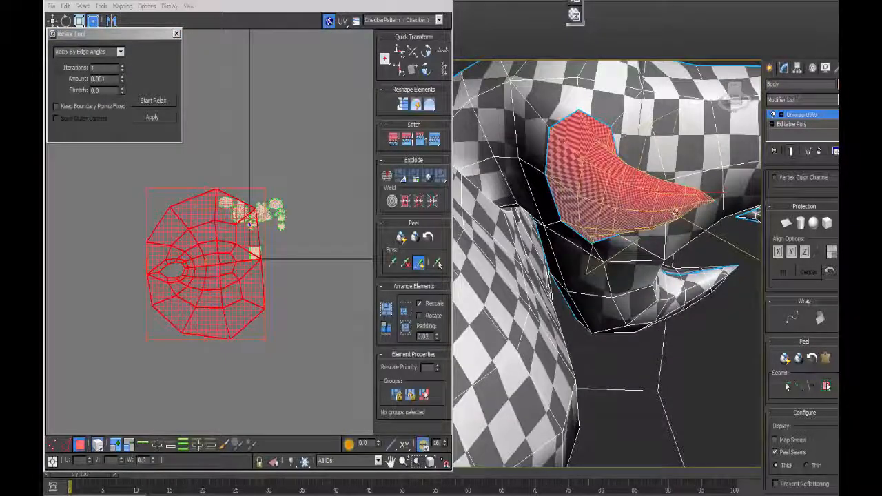
middle_click_drag(675, 213, 583, 259, "alt")
middle_click_drag(726, 179, 644, 124, "alt")
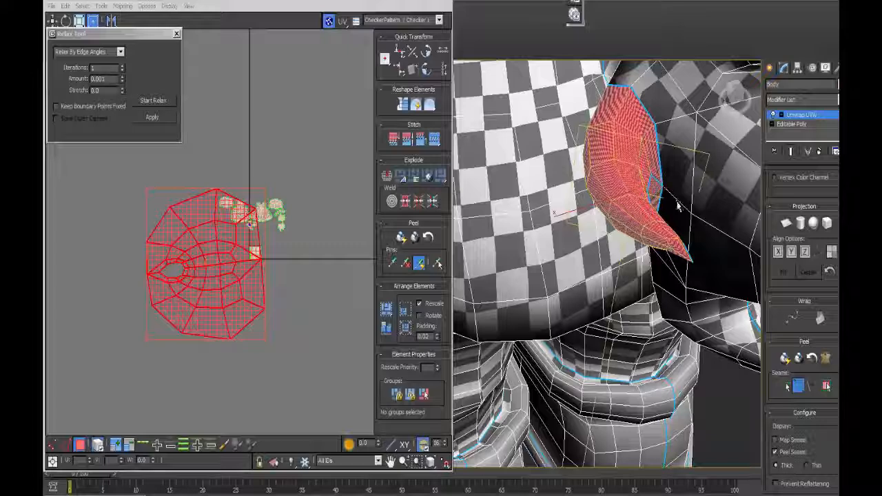
middle_click_drag(692, 205, 590, 198, "alt")
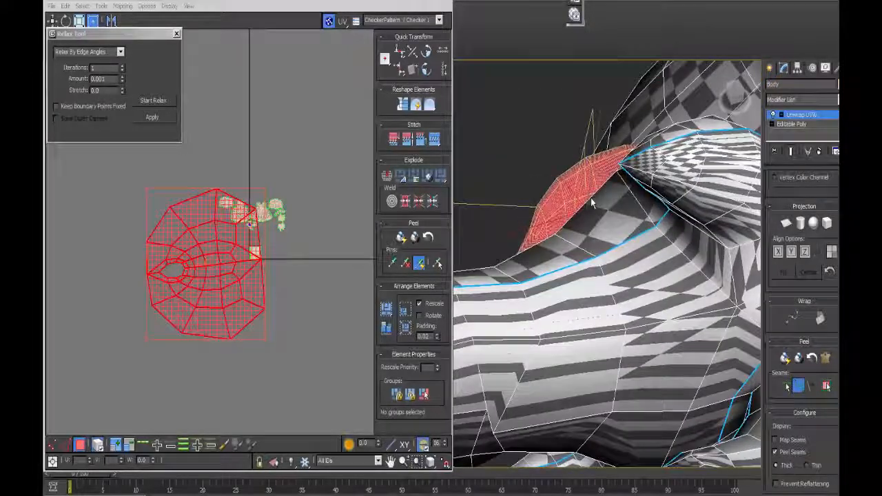
middle_click_drag(679, 247, 617, 330, "alt")
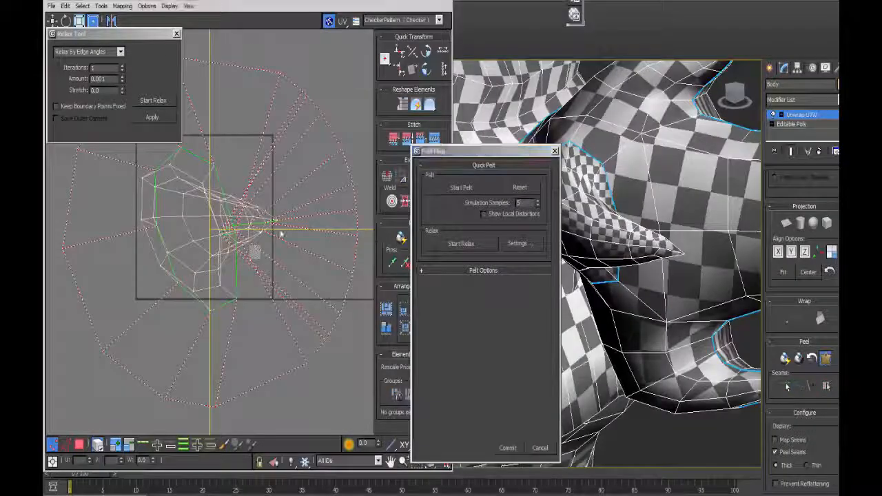
left_click(445, 191)
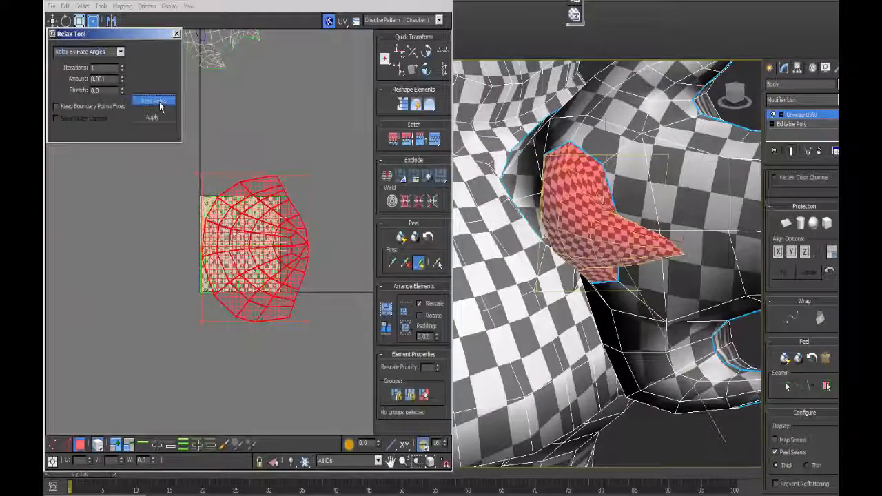
Relax the spike's shell by face angles with 100 iterations and amount 0.1, and place it scaled down beside the tail shell.
left_click(159, 102)
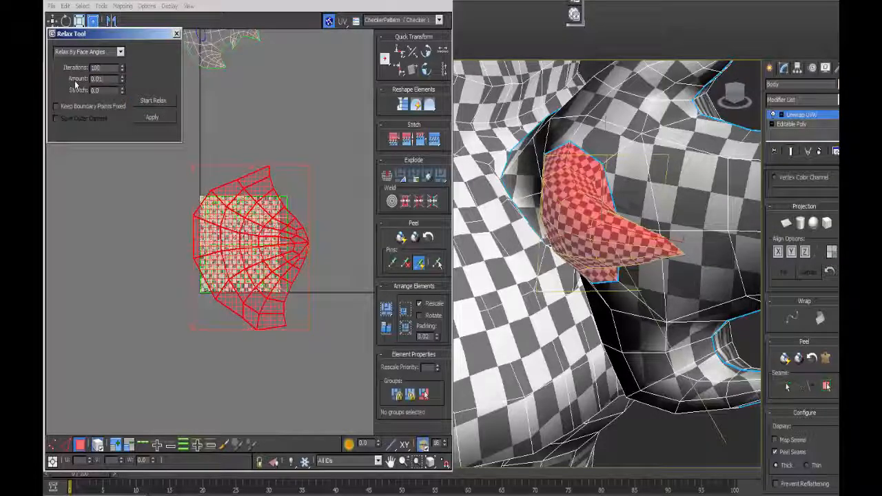
type("0.2")
scroll(248, 255, "down", 5)
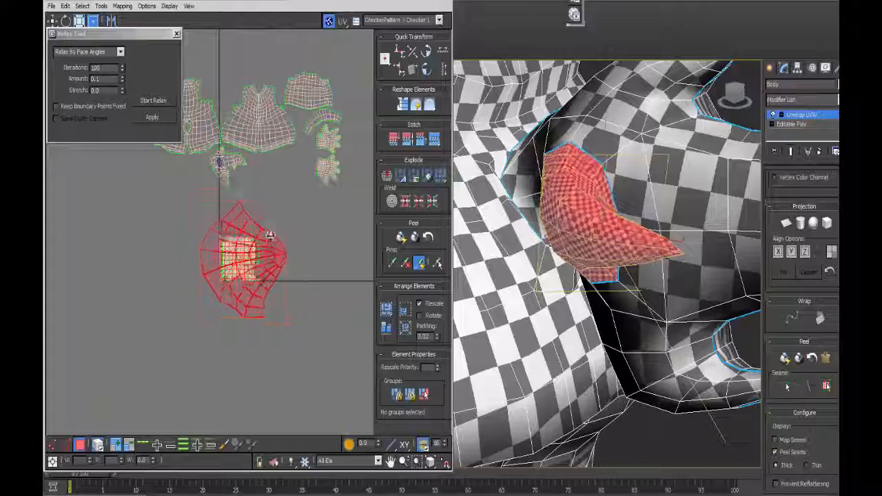
scroll(368, 143, "up", 8)
left_click_drag(368, 144, 259, 150)
Move the tail and spike shells beneath the two hand shells.
middle_click_drag(606, 276, 551, 298, "alt")
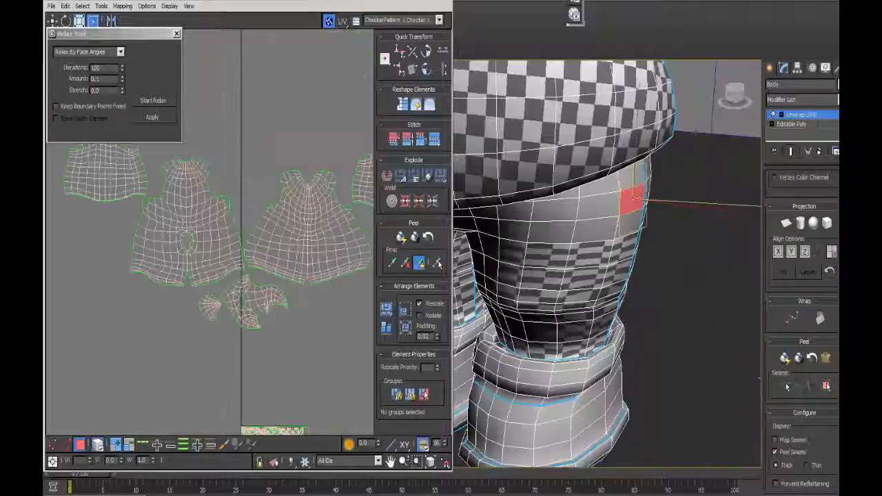
left_click(256, 298)
left_click_drag(257, 298, 343, 302)
middle_click_drag(343, 302, 243, 309)
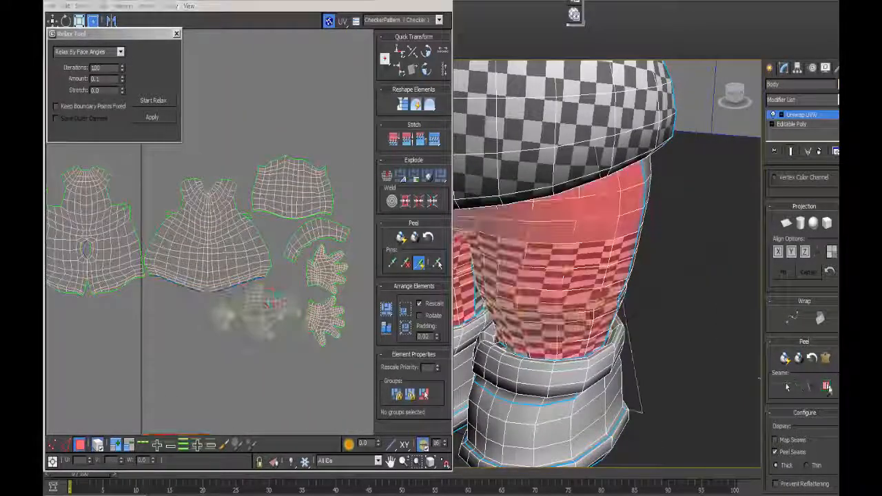
middle_click_drag(661, 309, 638, 350, "alt")
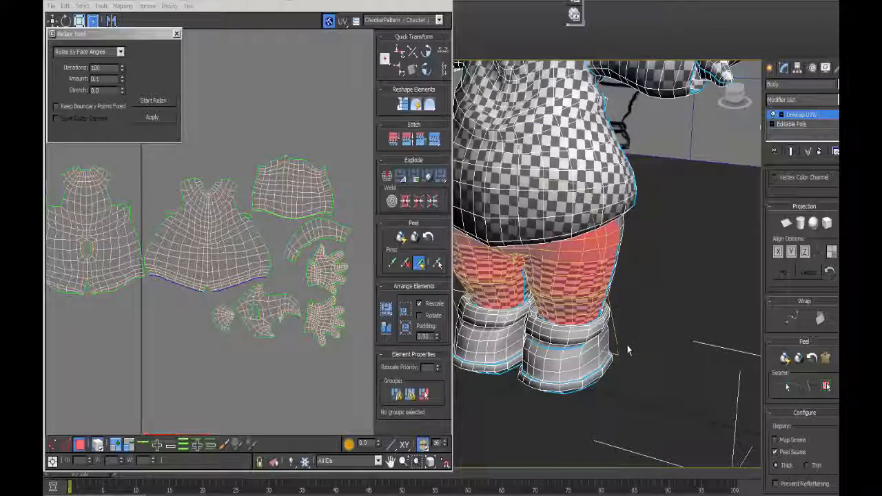
left_click_drag(351, 384, 348, 386)
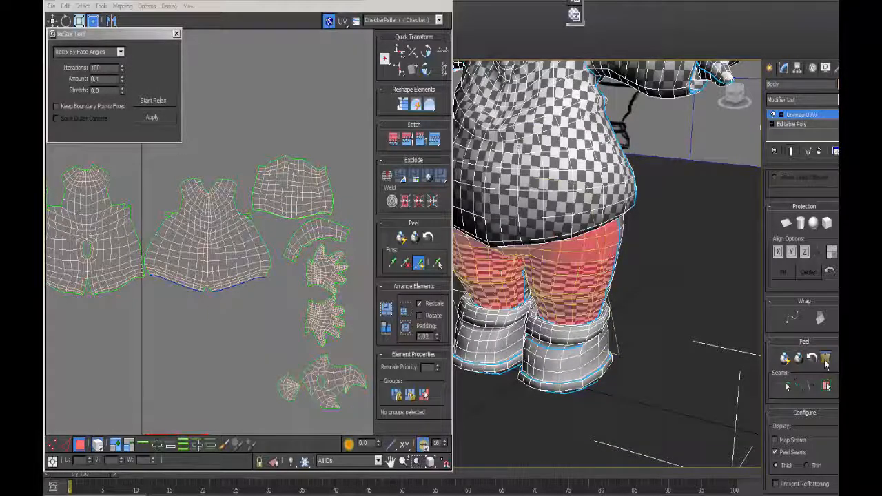
Pelt-map the faces of both legs and relax the shell by face angles with 100 iterations and amount 0.1.
left_click(826, 357)
left_click(465, 187)
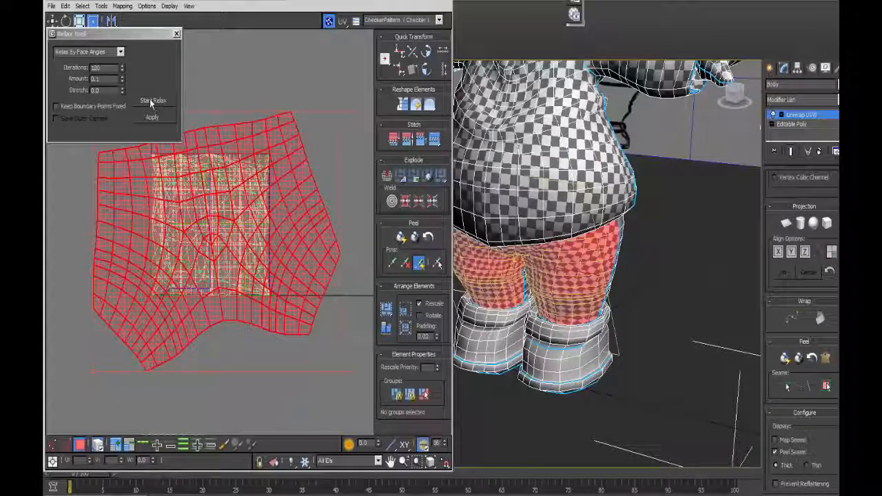
left_click(153, 100)
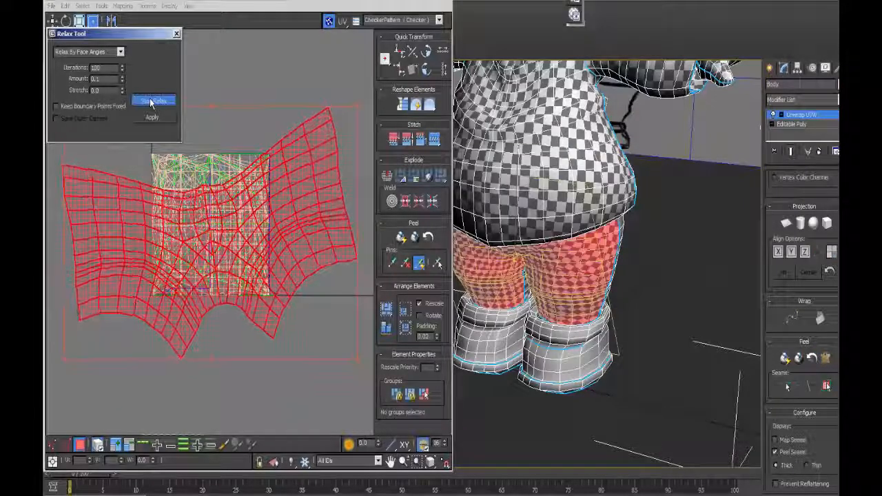
Finish relaxing the first trouser shell and place it directly beneath the matching torso shell in the UV layout.
left_click(153, 101)
scroll(296, 290, "down", 4)
left_click_drag(289, 280, 321, 158)
scroll(324, 155, "up", 4)
mouse_move(335, 247)
left_mouse_down("ctrl")
mouse_move(344, 235)
mouse_move(341, 241)
left_mouse_up("ctrl")
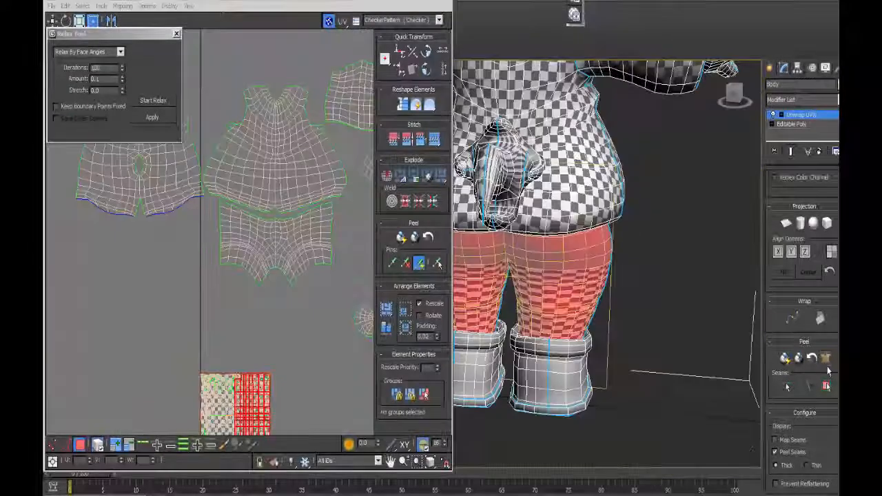
Pelt map the other half of the trousers, relax it by face angles and rotate the shell upright.
left_click(826, 359)
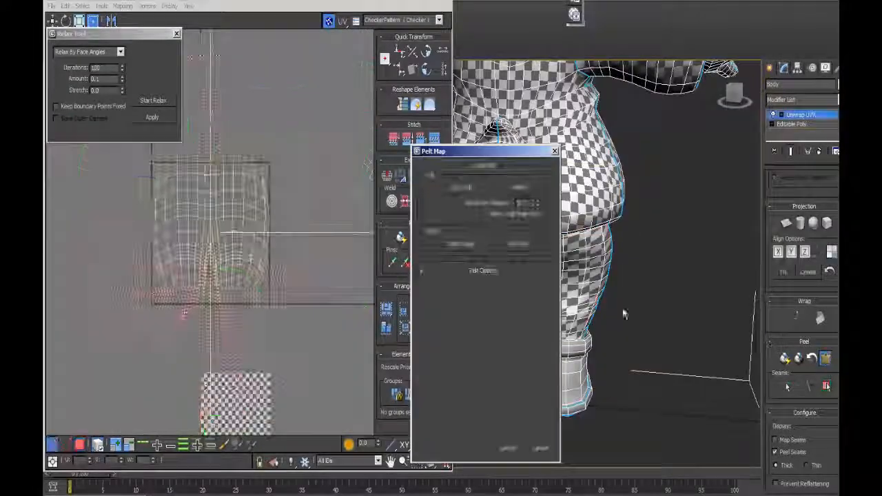
left_click(476, 188)
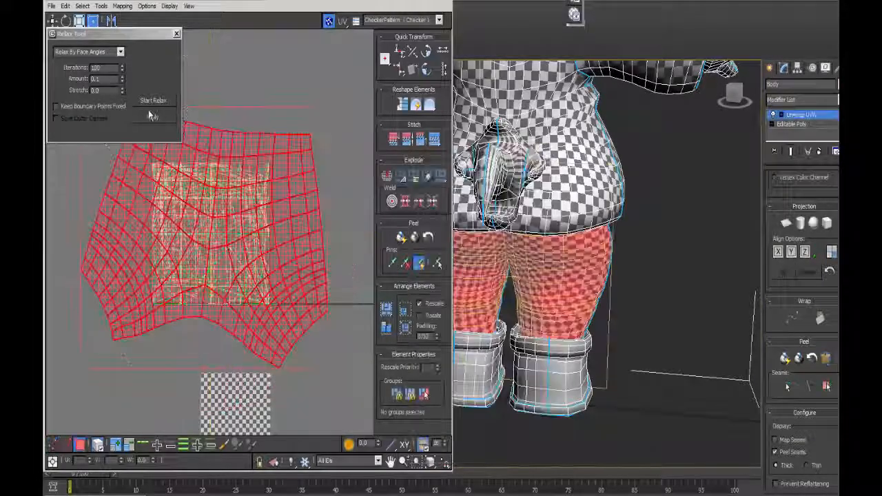
left_click(153, 99)
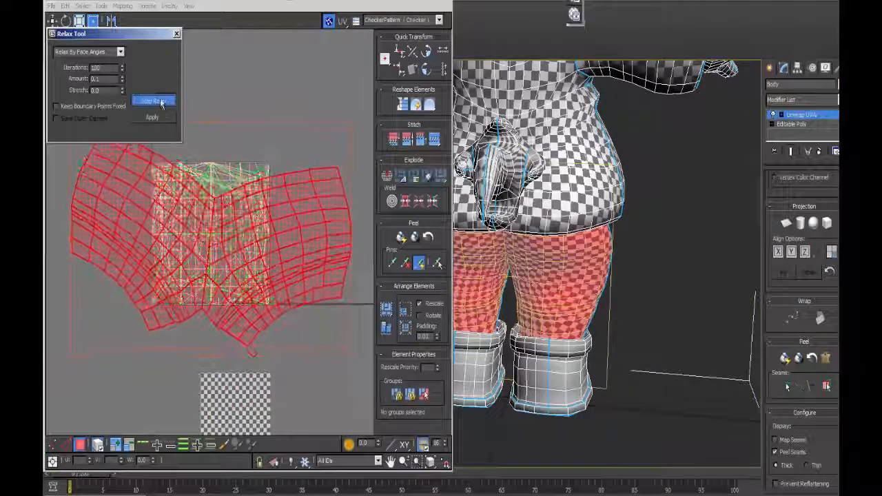
left_click_drag(348, 235, 349, 210)
scroll(350, 200, "down", 5)
middle_click_drag(350, 196, 335, 301)
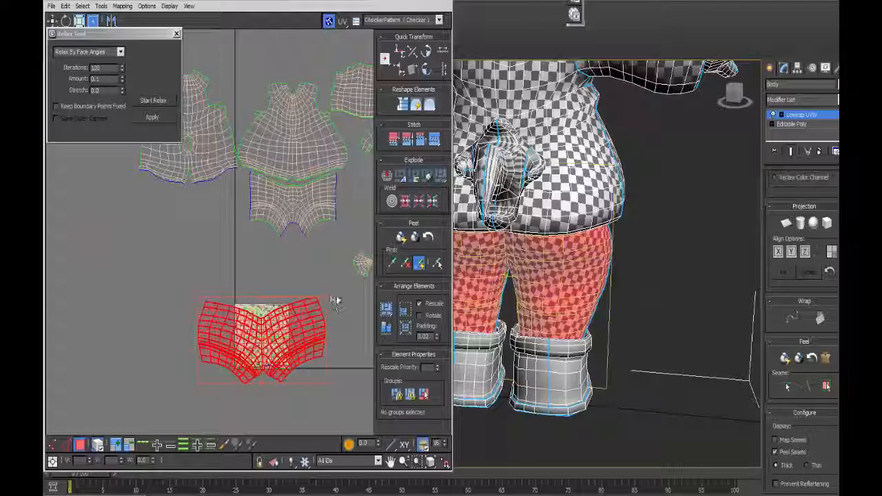
Scale down the second trouser shell and fit it beneath the torso shell with the oval opening.
left_click_drag(326, 383, 288, 357, "ctrl")
left_click_drag(244, 327, 187, 205)
scroll(187, 205, "up", 5)
middle_click_drag(188, 205, 206, 377)
left_click_drag(344, 377, 343, 379)
scroll(248, 333, "down", 5)
Select a face on the boot cuff, expand the selection to the seams and run a pelt on it.
middle_click_drag(523, 310, 721, 253, "alt")
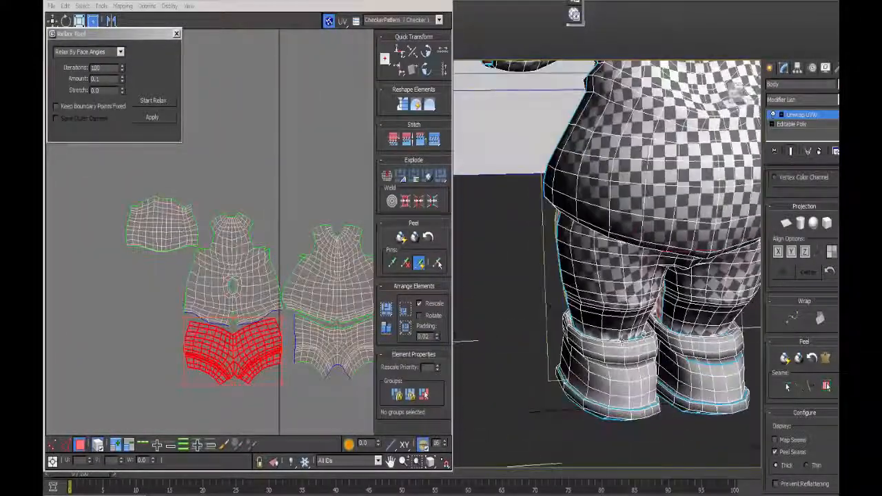
middle_click_drag(622, 340, 567, 319)
middle_click_drag(655, 326, 580, 326, "alt")
left_click(594, 330)
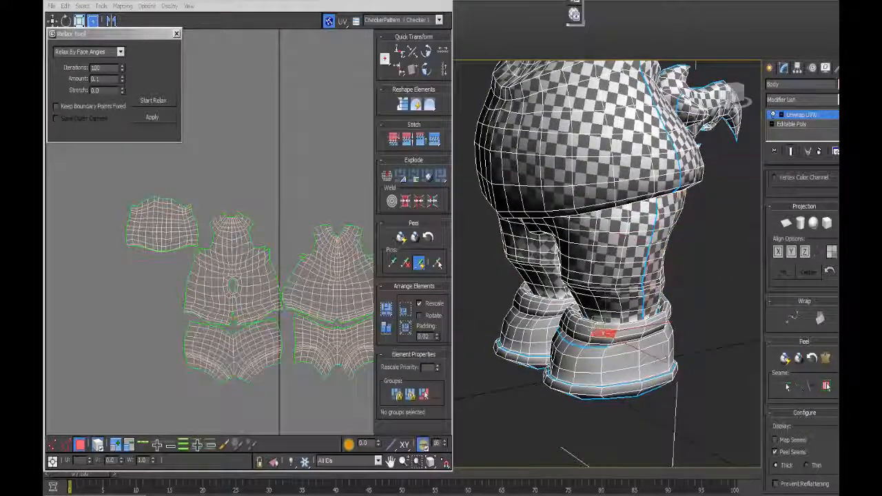
left_click(827, 386)
left_click(825, 358)
left_click(461, 188)
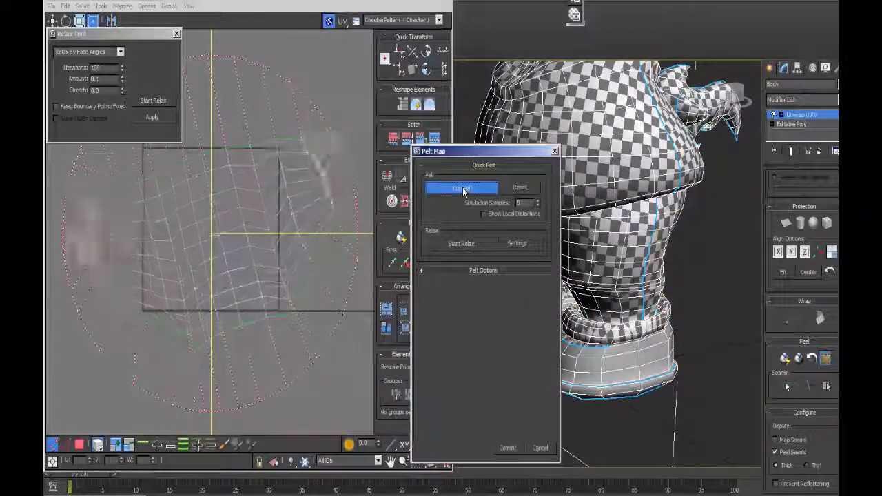
left_click(463, 191)
Enlarge the pelt stretcher circle around the cuff, run the pelt again and commit it.
left_click(423, 272)
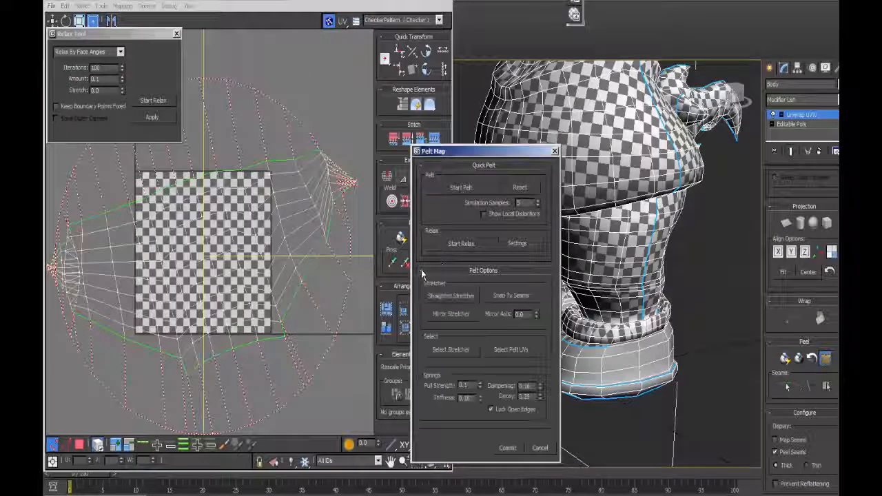
scroll(311, 258, "down", 8)
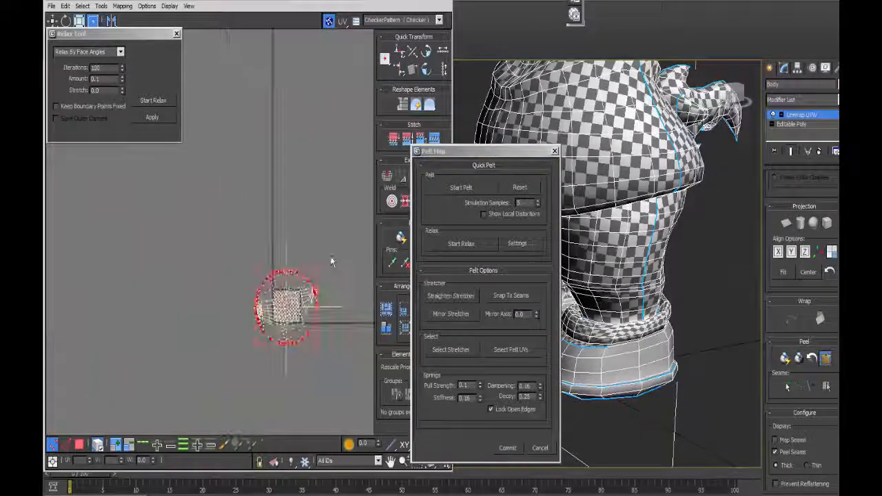
middle_click_drag(317, 261, 252, 213)
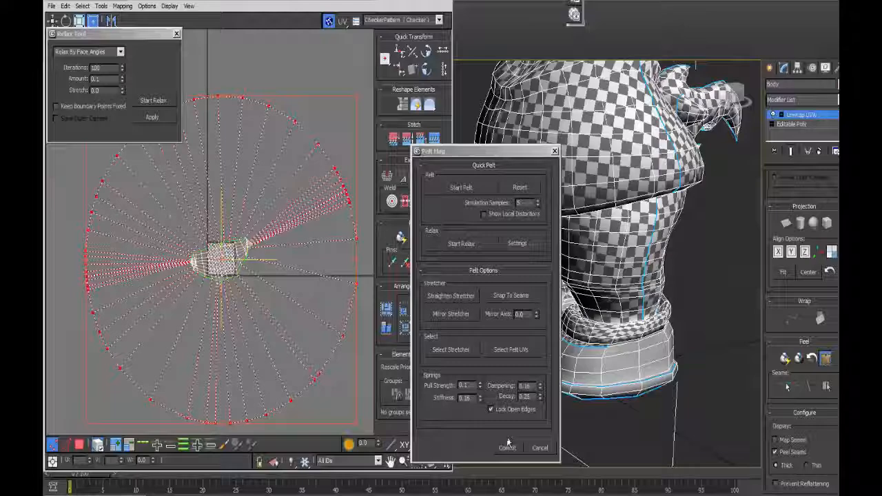
left_click(456, 191)
left_click(507, 448)
Relax the boot cuff shell by face angles.
left_click(153, 100)
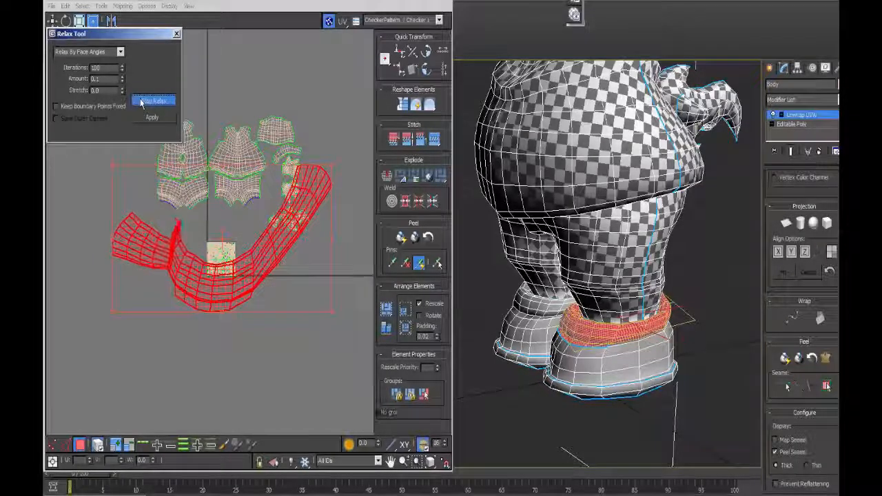
left_click(148, 102)
middle_click_drag(308, 337, 321, 387)
scroll(759, 368, "up", 3)
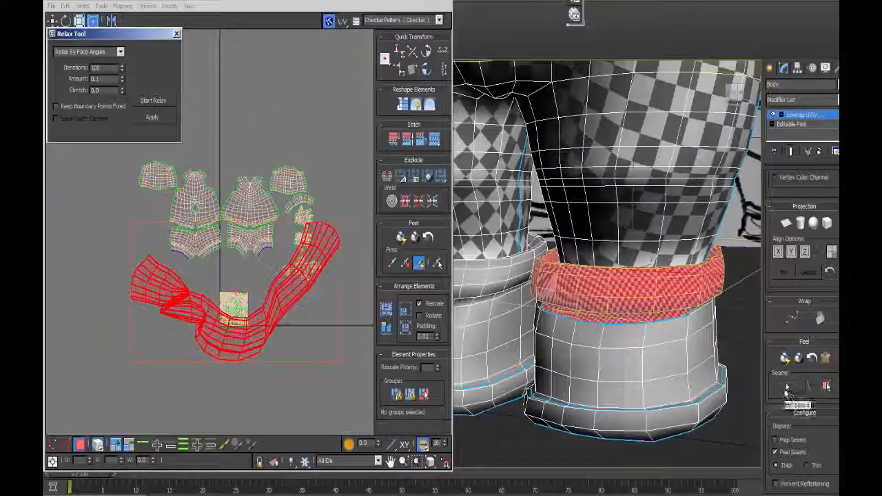
Edit the seams to remove the seam between the boot cuff and the boot shaft all around.
left_click(787, 388)
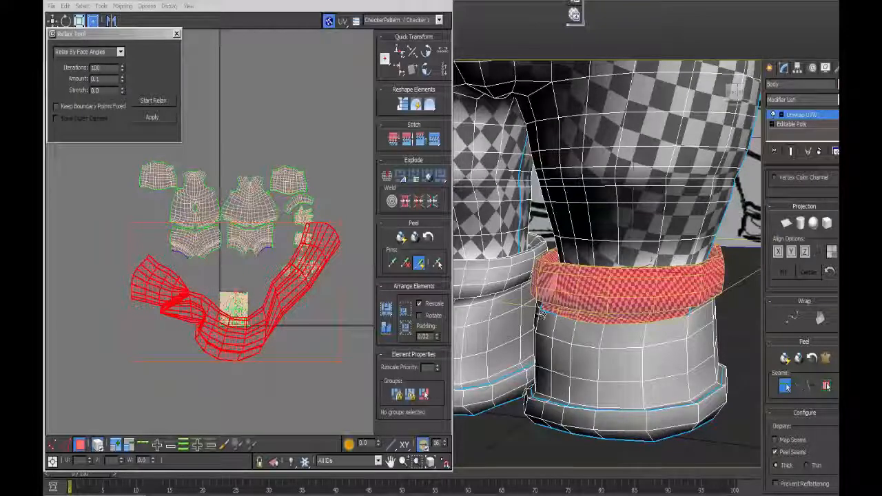
middle_click_drag(567, 336, 551, 324, "alt")
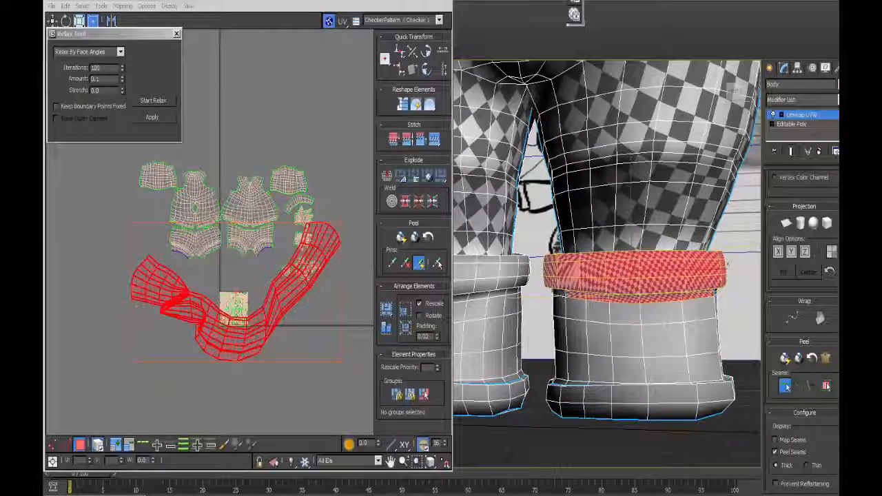
middle_click_drag(688, 324, 634, 335, "alt")
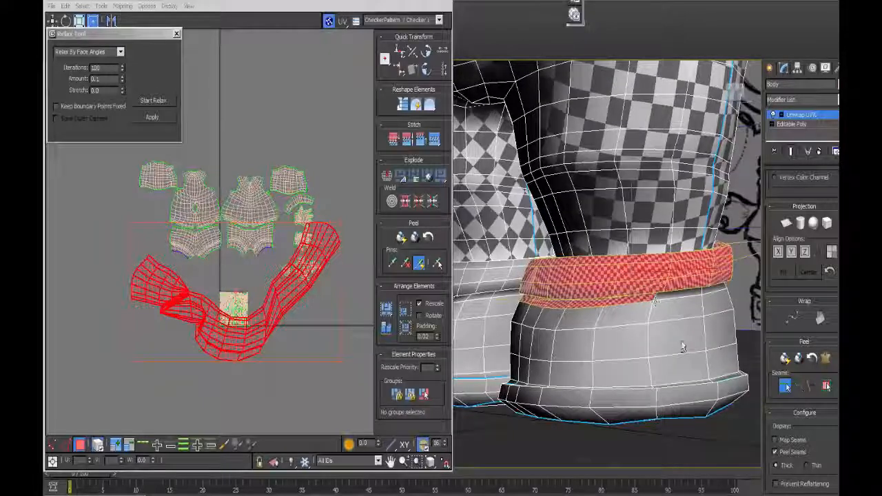
middle_click_drag(712, 367, 703, 255, "alt")
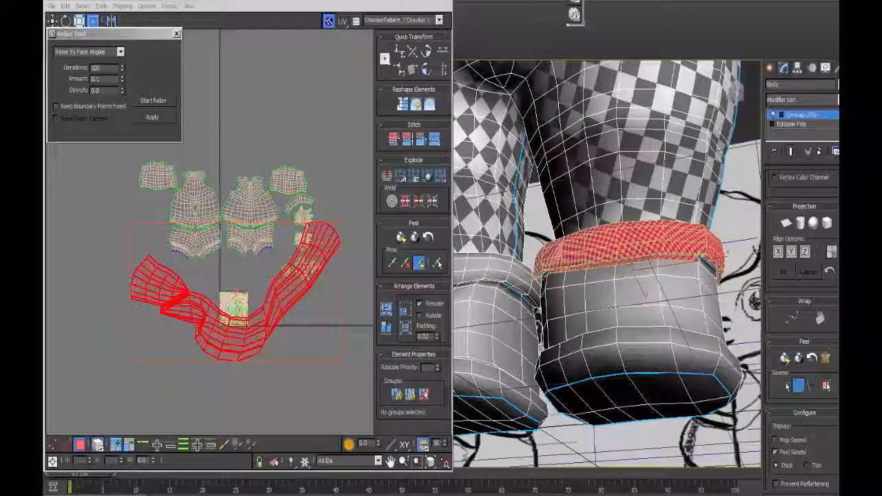
middle_click_drag(660, 303, 619, 245, "alt")
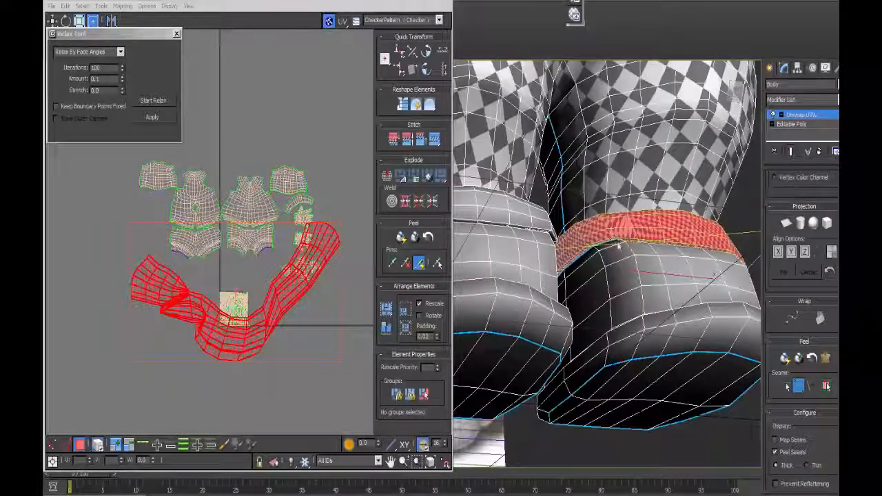
mouse_move(630, 277)
middle_mouse_down("alt")
mouse_move(622, 303)
mouse_move(617, 276)
mouse_move(648, 255)
middle_mouse_up("alt")
Select a cuff face and expand the selection to the seams to cover the cuff and boot shaft together.
scroll(794, 230, "up", 5)
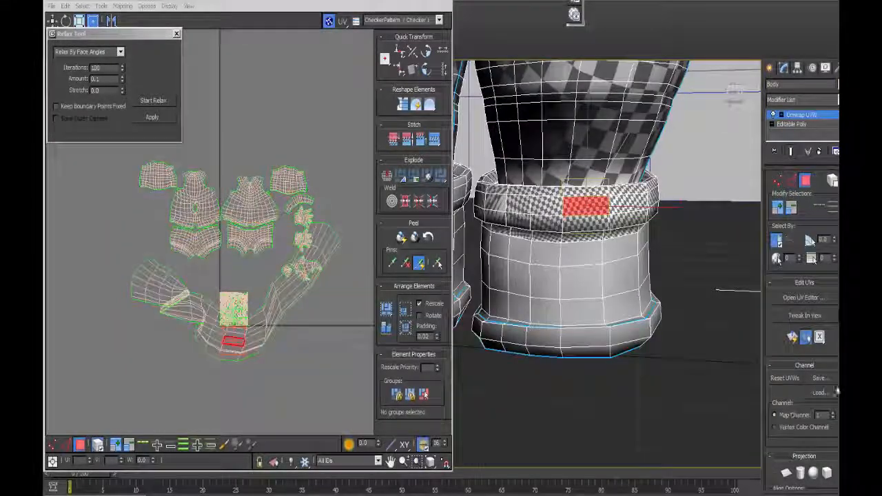
scroll(826, 367, "down", 5)
left_click(826, 367)
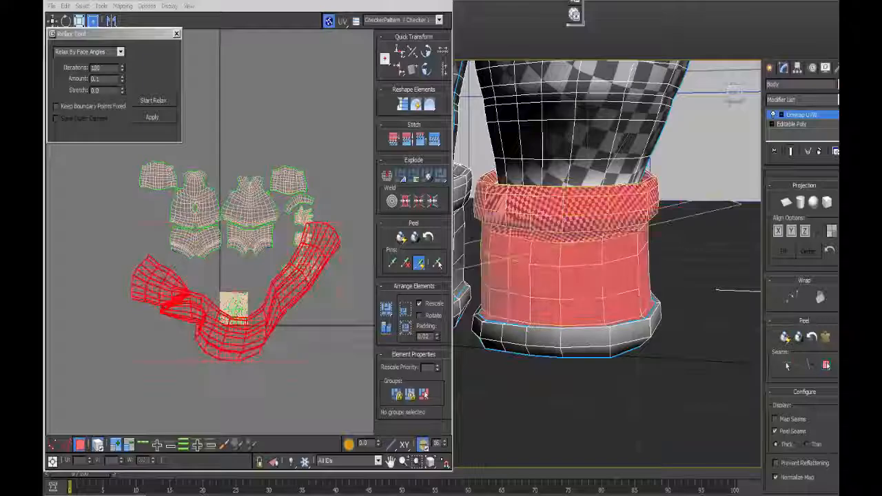
mouse_move(607, 323)
middle_mouse_down("alt")
mouse_move(593, 283)
mouse_move(622, 374)
mouse_move(628, 315)
mouse_move(691, 313)
mouse_move(648, 315)
mouse_move(634, 325)
mouse_move(723, 315)
middle_mouse_up("alt")
scroll(622, 374, "up", 4)
key("F3")
scroll(634, 326, "down", 4)
left_click(723, 315)
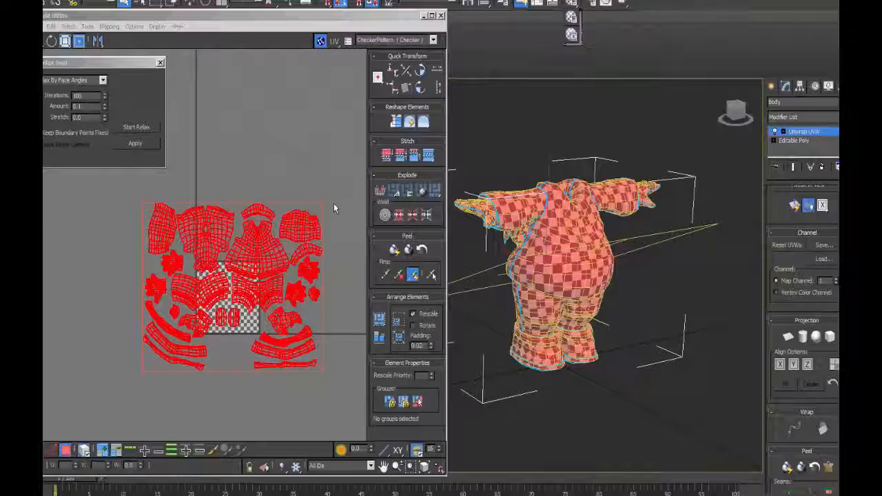
Move and scale all the UV shells together to fit inside the square texture tile.
left_click_drag(321, 209, 226, 304)
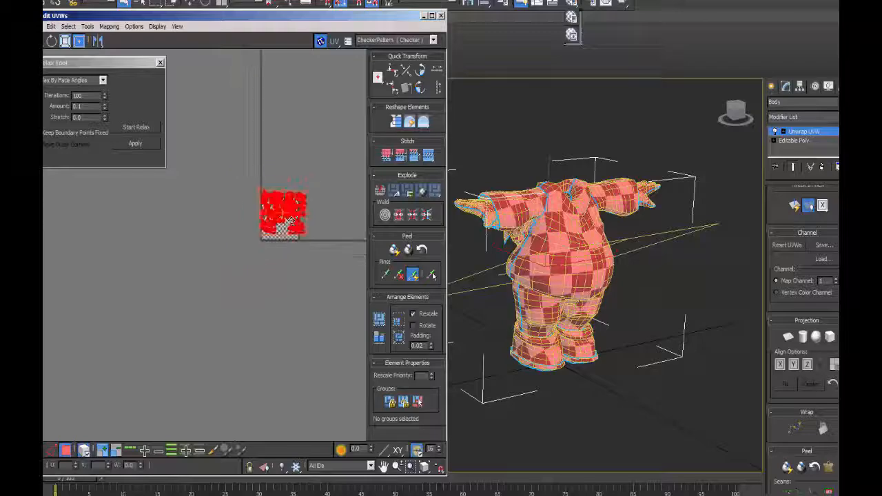
scroll(290, 220, "up", 8)
left_click_drag(315, 402, 311, 404)
scroll(273, 295, "up", 3)
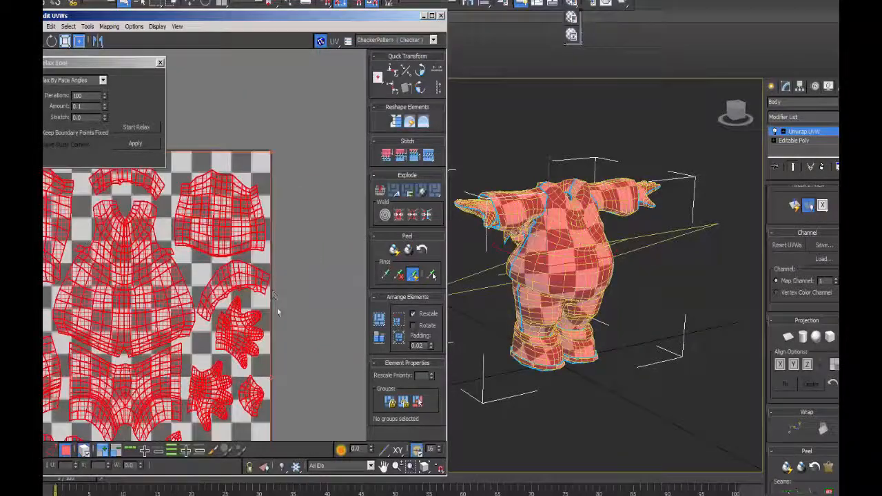
Check the shells along the borders of the texture tile and close the Relax Tool.
middle_click_drag(278, 312, 335, 115)
middle_click_drag(176, 324, 211, 264)
mouse_move(71, 260)
middle_mouse_down()
mouse_move(159, 324)
mouse_move(193, 324)
middle_mouse_up()
mouse_move(81, 247)
middle_mouse_down()
mouse_move(128, 272)
mouse_move(156, 336)
mouse_move(165, 438)
middle_mouse_up()
left_click(160, 62)
scroll(304, 248, "down", 4)
middle_click_drag(324, 286, 262, 197)
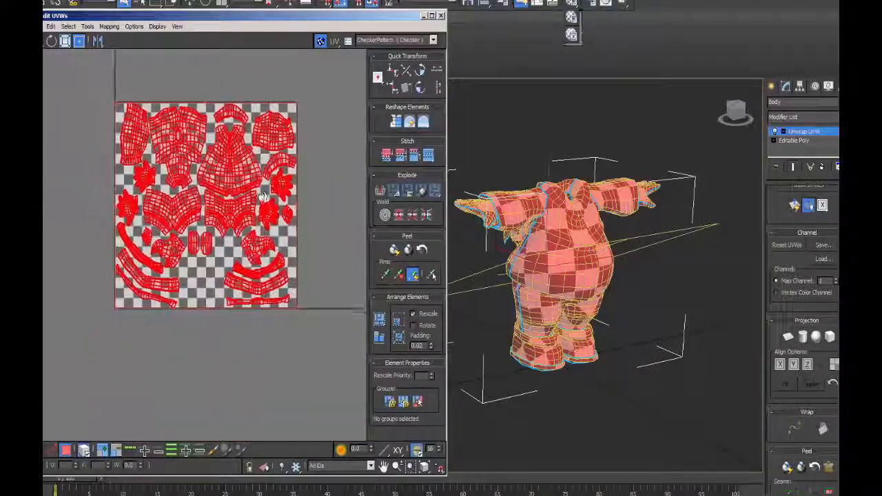
Select the inverted faces in the UV layout and locate them on the shells.
left_click(87, 26)
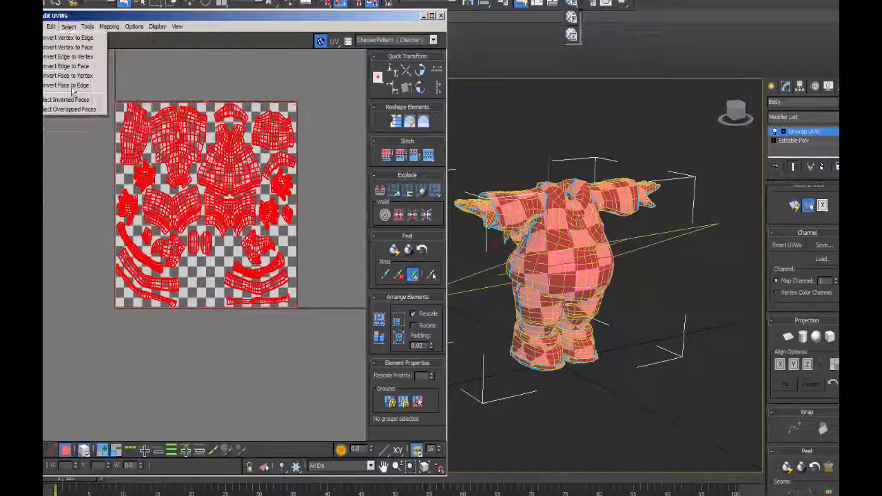
left_click(69, 98)
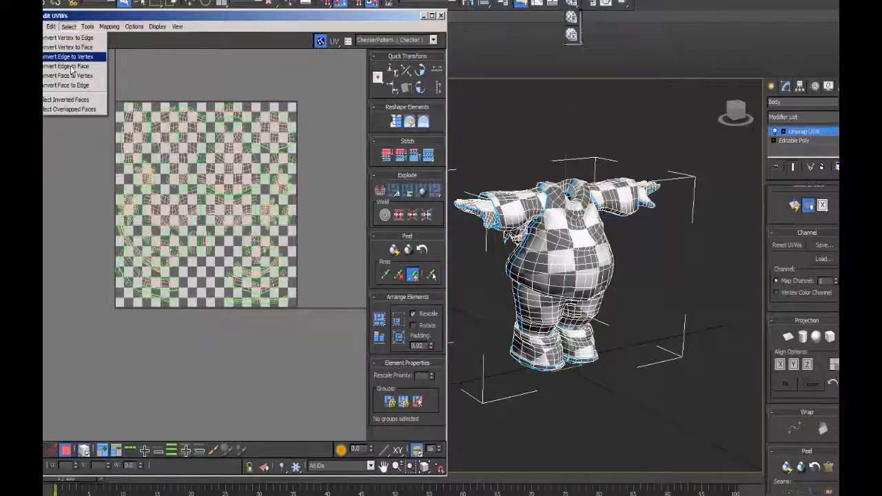
left_click(69, 98)
scroll(277, 118, "up", 3)
scroll(279, 165, "up", 2)
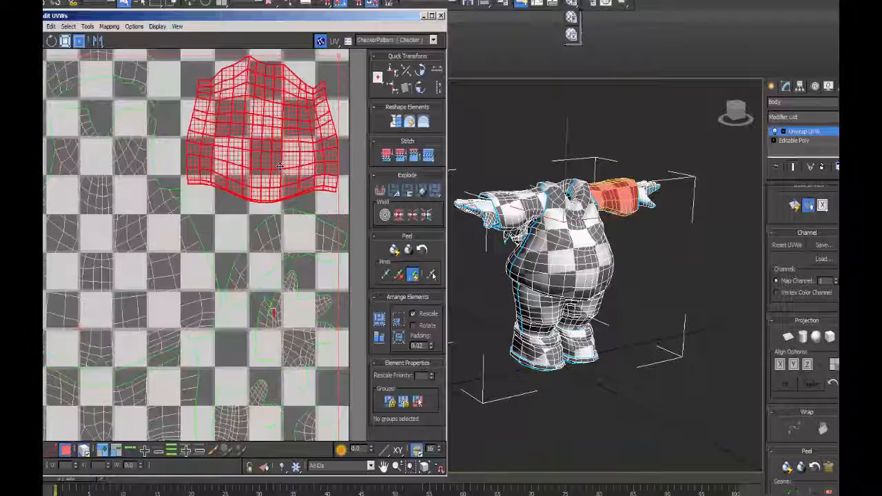
middle_click_drag(246, 151, 307, 201)
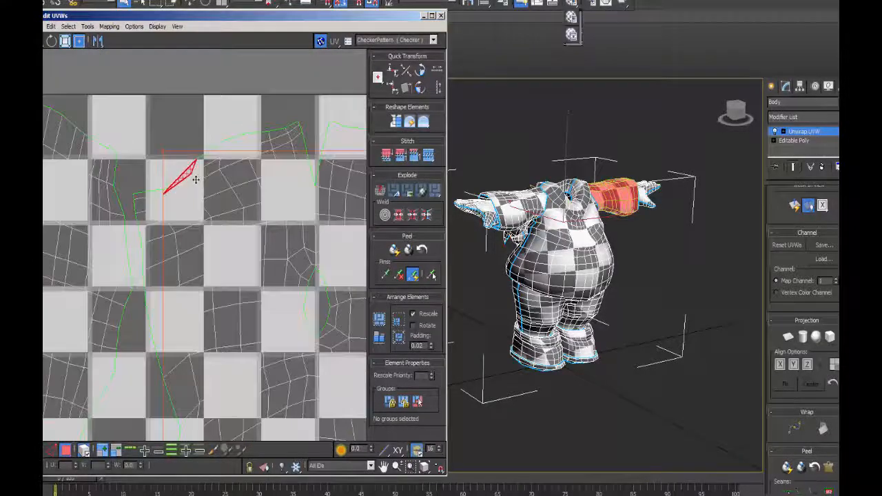
Reposition the vertex of the inverted triangle at the upper corner of the torso shell to unflip it.
middle_click_drag(209, 200, 267, 229)
scroll(243, 204, "up", 2)
left_click(243, 204)
left_click(42, 452)
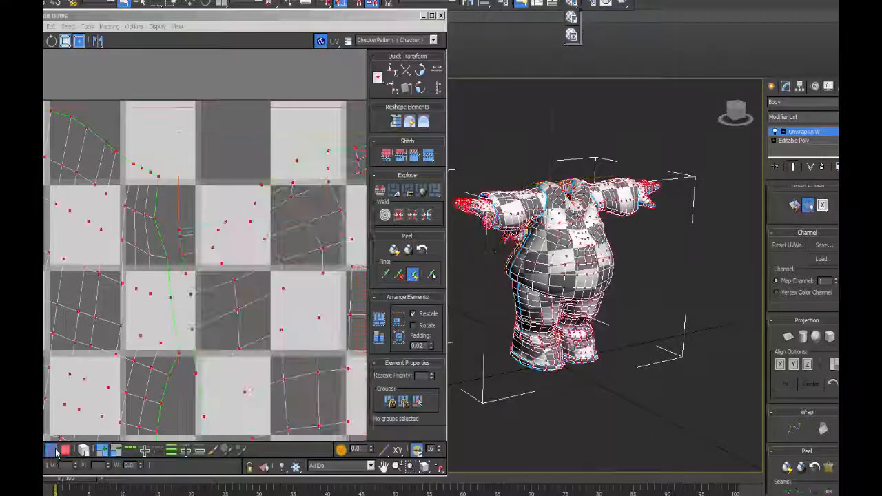
left_click(53, 421)
key("ctrl+a")
left_click(271, 90)
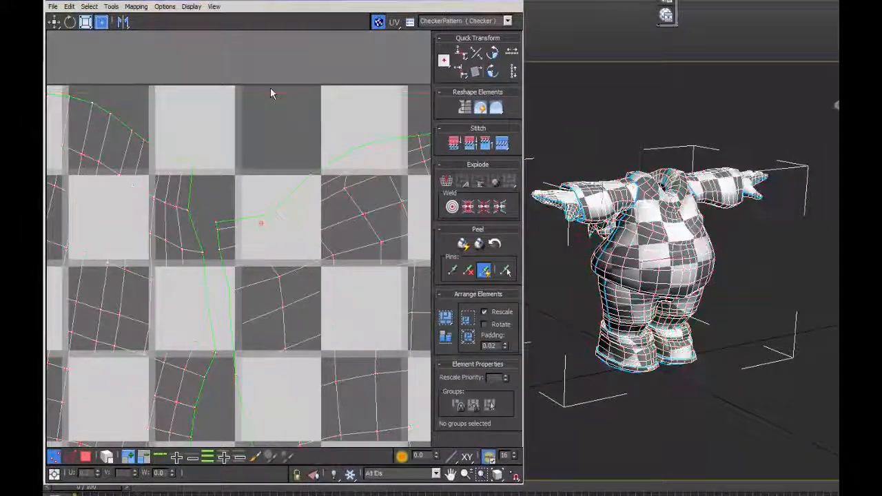
Reselect the inverted faces and move the border vertex of the next flipped face to straighten it.
left_click(86, 458)
left_click(89, 7)
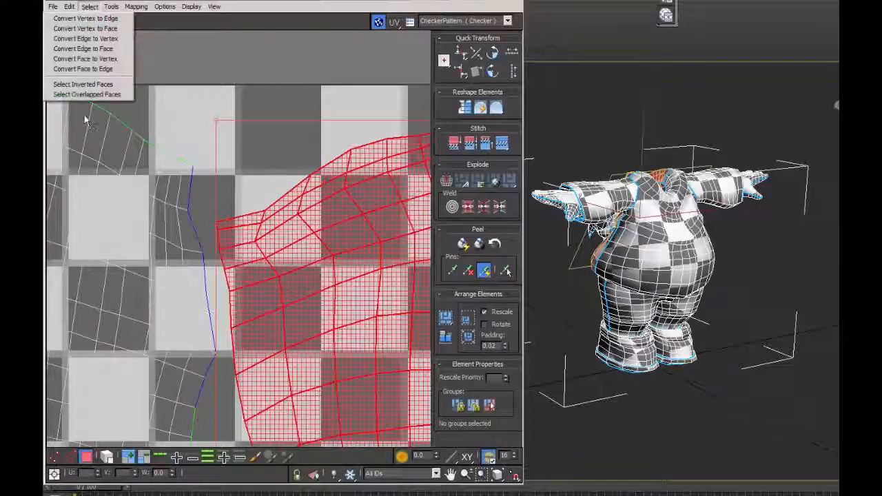
left_click(81, 86)
middle_click_drag(334, 198, 151, 261)
middle_click_drag(276, 237, 159, 216)
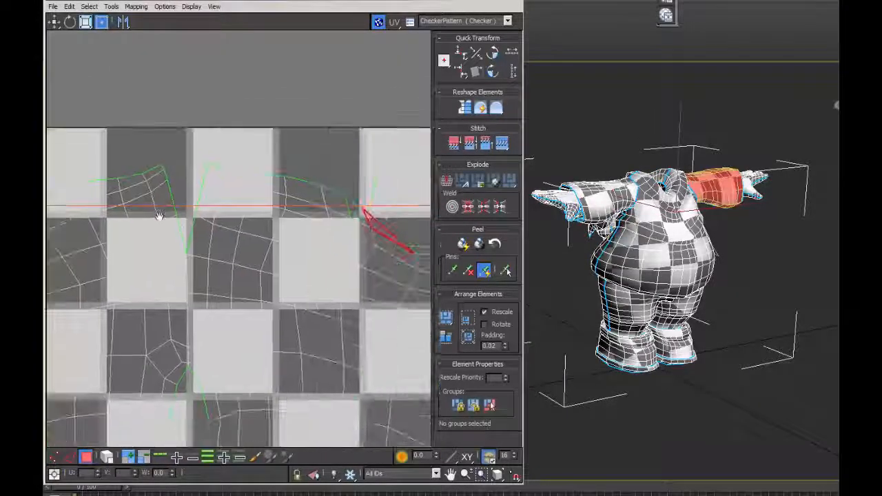
scroll(292, 244, "up", 5)
key("1")
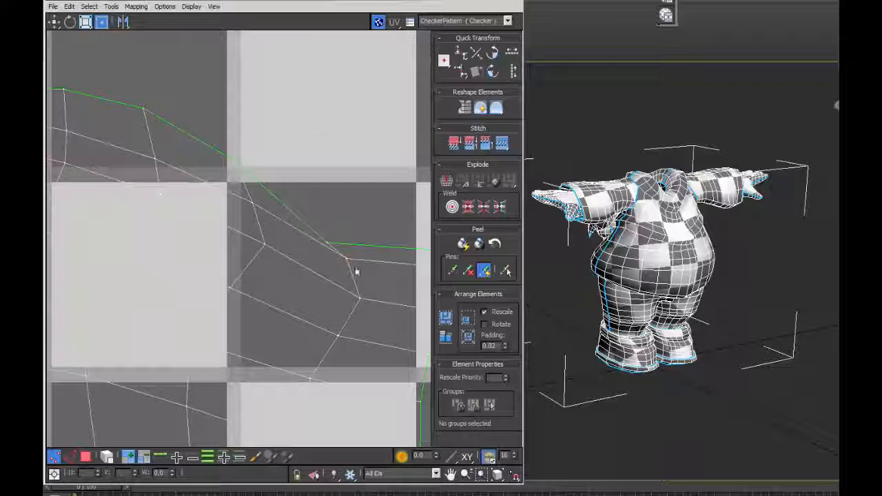
scroll(356, 265, "down", 6)
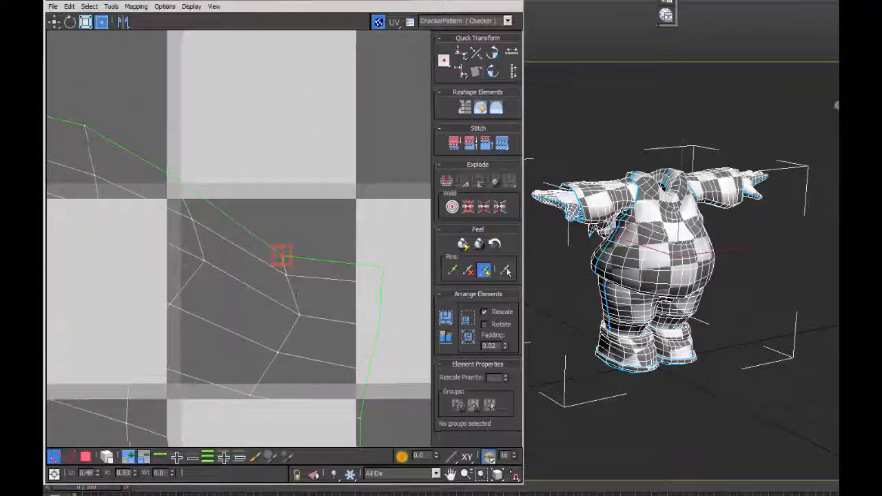
Locate the flipped face at the pointed tip of the lower-right foot shell and move its vertex to unflip it.
key("3")
scroll(198, 204, "up", 6)
middle_click_drag(198, 204, 309, 270)
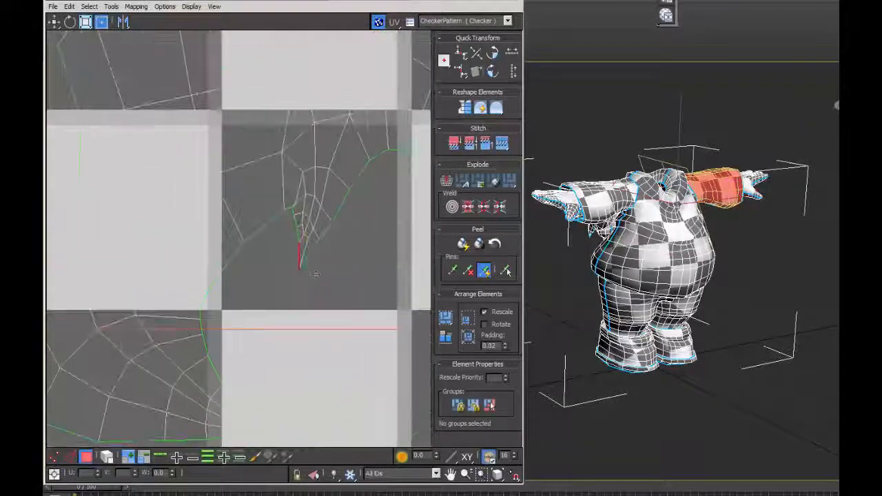
scroll(312, 270, "up", 4)
left_click(54, 457)
left_click(278, 206)
left_click_drag(278, 206, 276, 208)
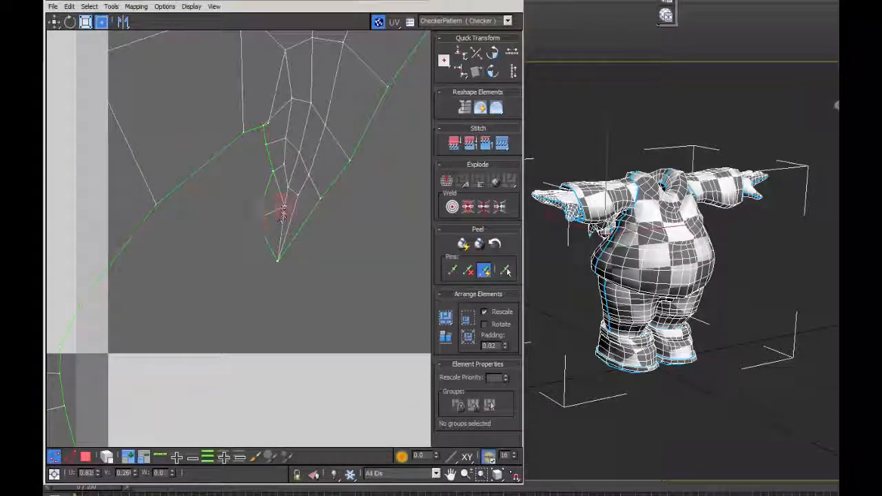
Reselect the inverted faces and move the border vertex at the pointed tip of the lower-left foot shell to unflip its face.
left_click(85, 457)
scroll(273, 208, "down", 8)
left_click(89, 6)
left_click(84, 85)
scroll(269, 185, "up", 4)
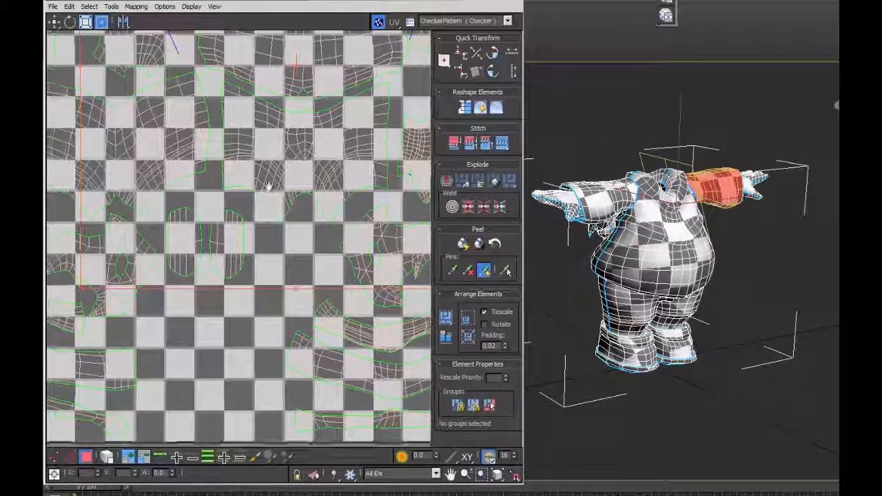
middle_click_drag(270, 186, 302, 201)
scroll(311, 222, "up", 8)
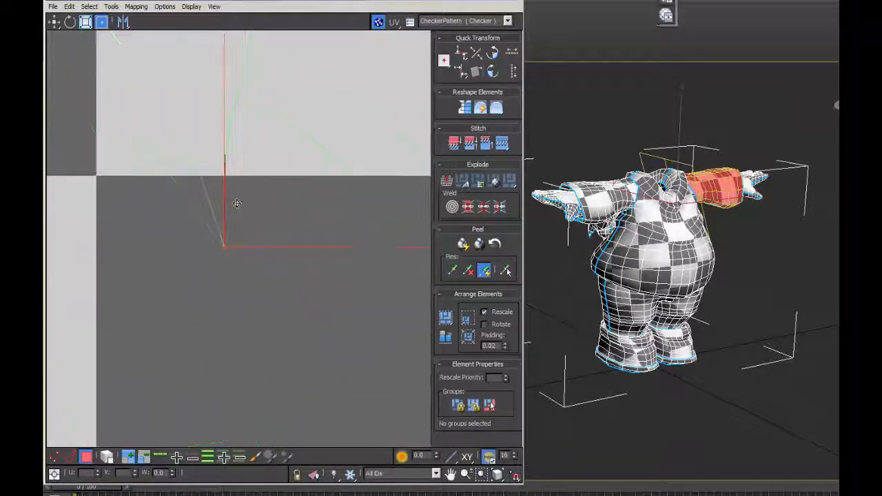
middle_click_drag(234, 203, 270, 222)
key("1")
left_click_drag(260, 179, 278, 186)
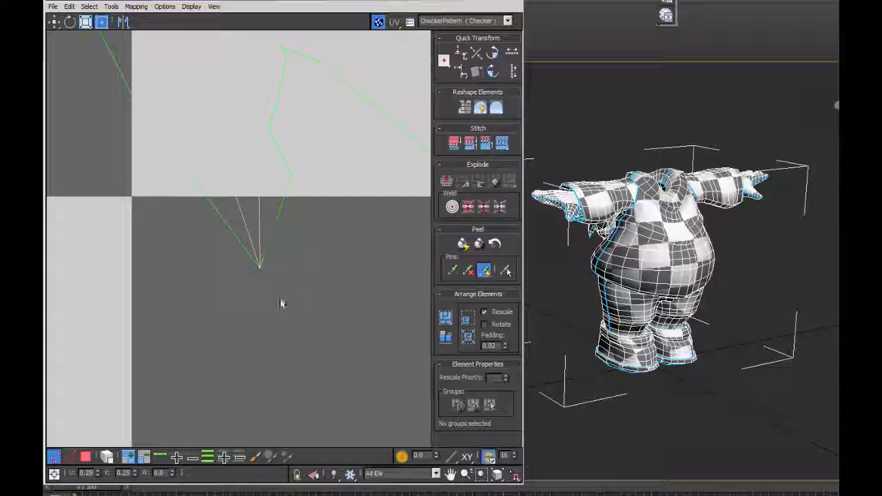
Reposition the vertices around the flipped face on the hand shell near the tile's right side.
middle_click_drag(304, 288, 280, 306)
scroll(292, 238, "down", 8)
key("3")
scroll(291, 236, "up", 4)
key("1")
left_click(297, 196)
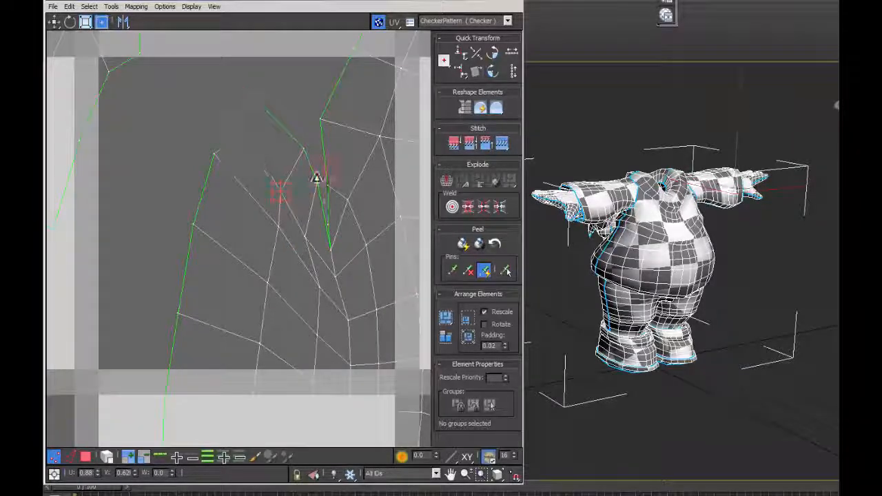
left_click(316, 178)
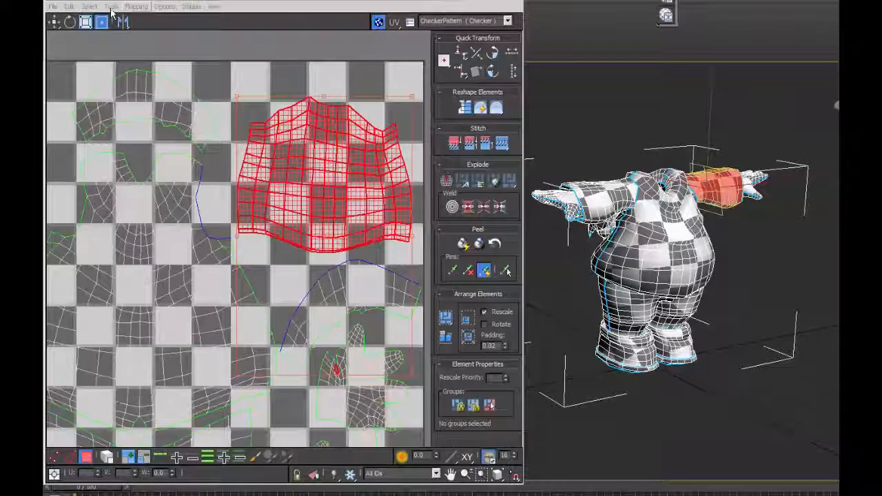
Reselect the inverted faces and mirror the completely inverted sleeve shell horizontally.
left_click(88, 7)
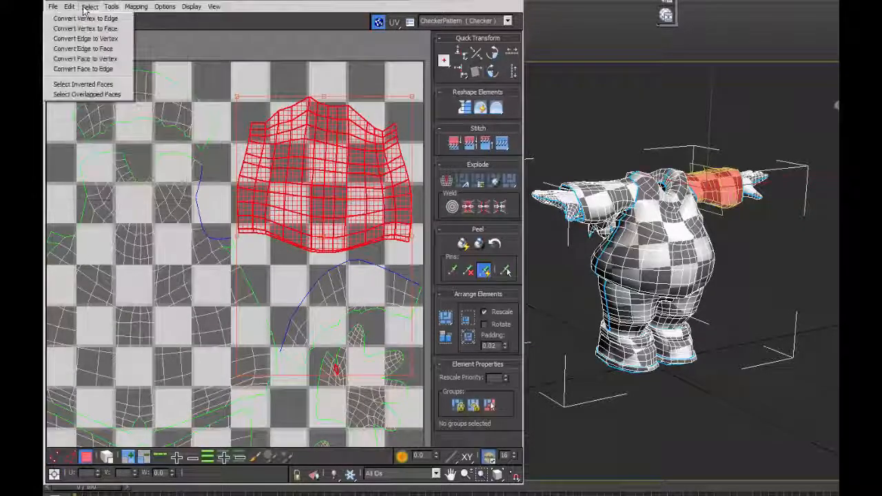
left_click(73, 95)
mouse_move(269, 177)
middle_mouse_down()
mouse_move(295, 204)
mouse_move(317, 204)
mouse_move(334, 150)
mouse_move(326, 173)
mouse_move(282, 171)
middle_mouse_up()
scroll(317, 204, "down", 4)
left_click(90, 9)
left_click(81, 85)
scroll(326, 172, "up", 5)
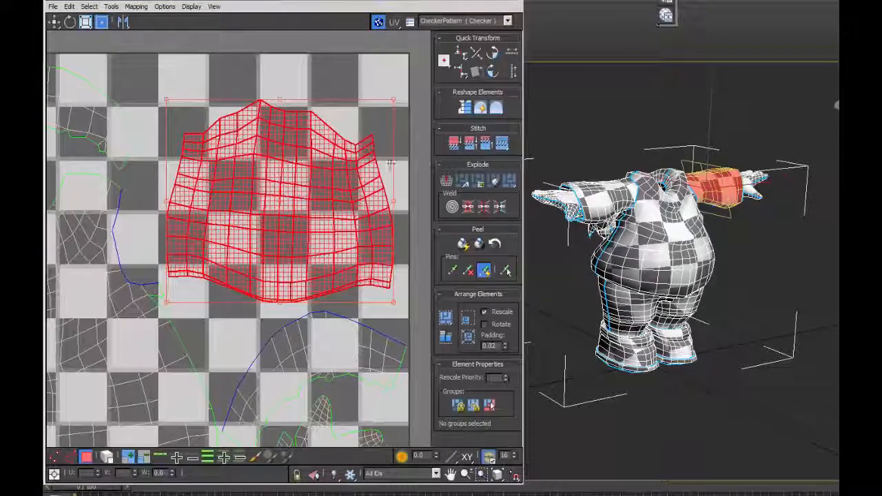
left_click(123, 24)
left_click(209, 57)
Check the whole layout for remaining inverted faces and save the UVs.
left_click(90, 8)
left_click(91, 85)
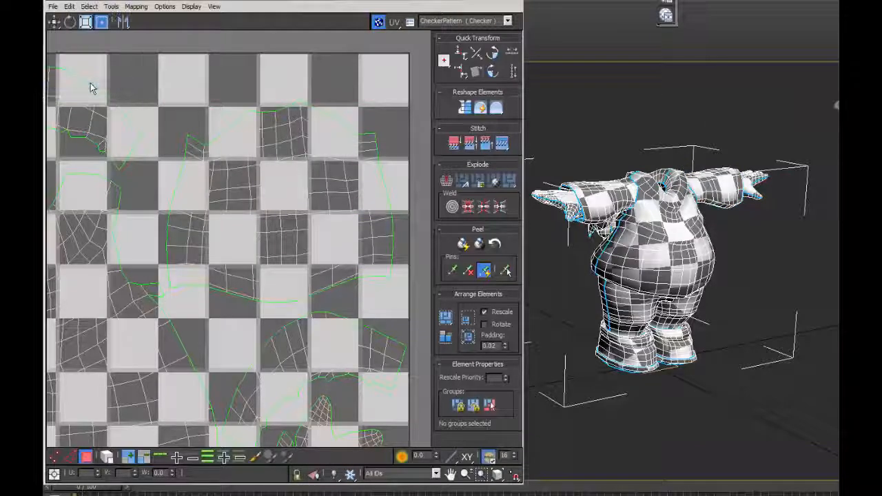
scroll(243, 179, "down", 8)
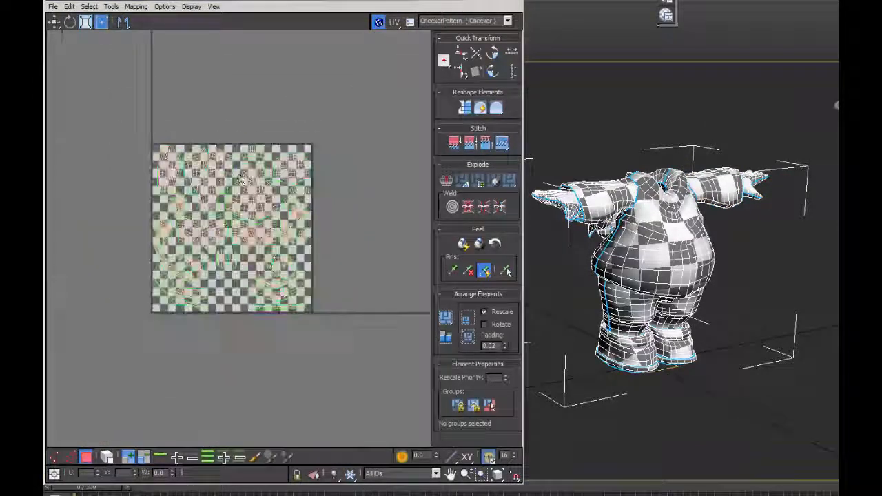
scroll(242, 181, "up", 4)
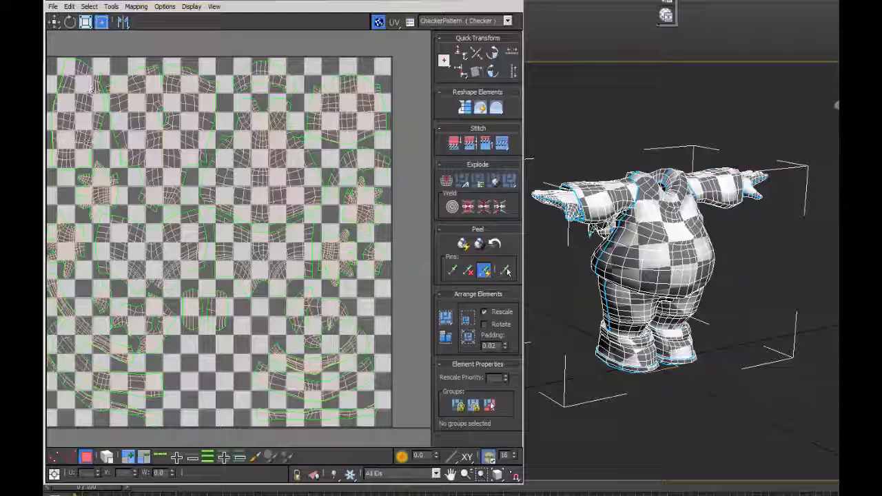
middle_click_drag(145, 184, 162, 197)
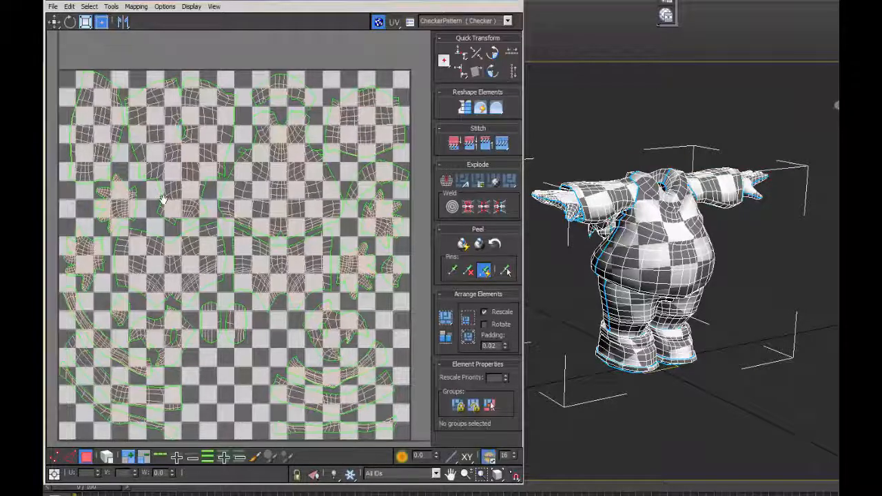
left_click(52, 8)
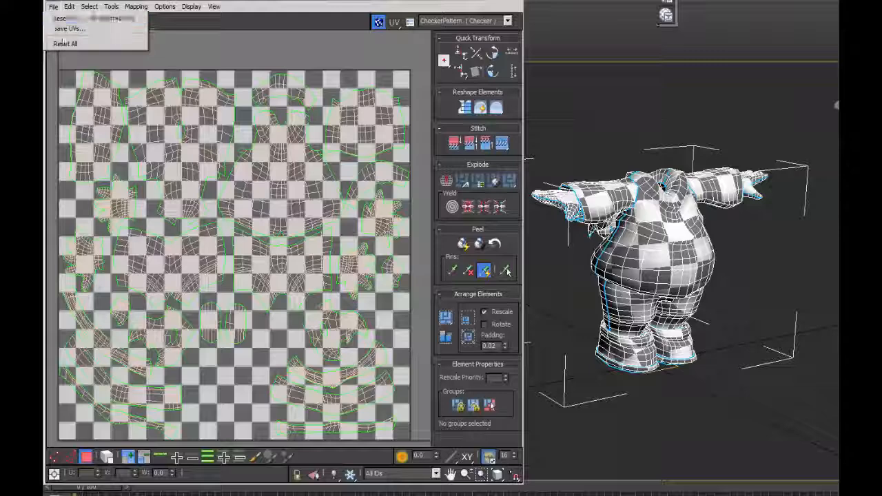
left_click(66, 29)
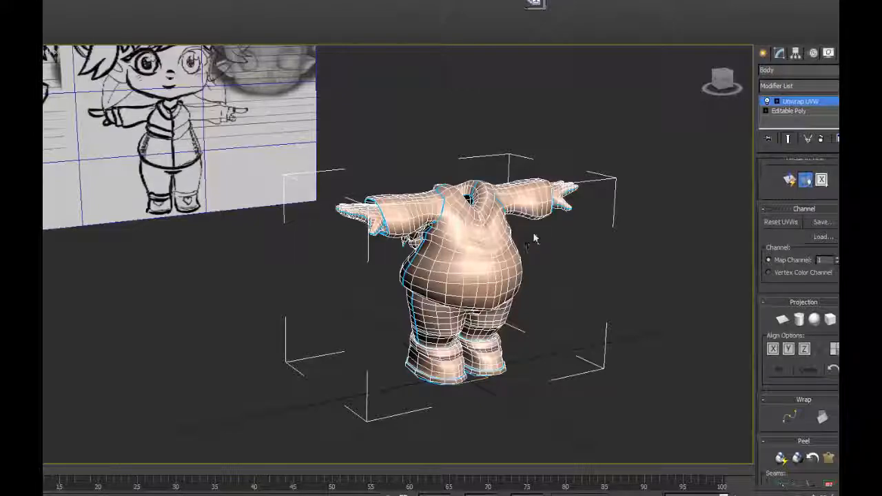
Choose a blank grey material for the body and set the Viewport Canvas paint color to green, RGB 3, 197, 122.
middle_click_drag(531, 228, 497, 193, "alt")
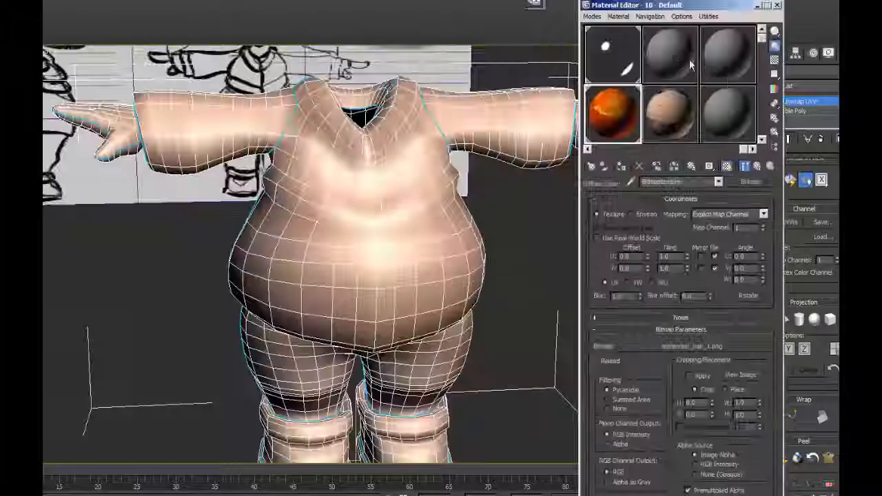
left_click(674, 55)
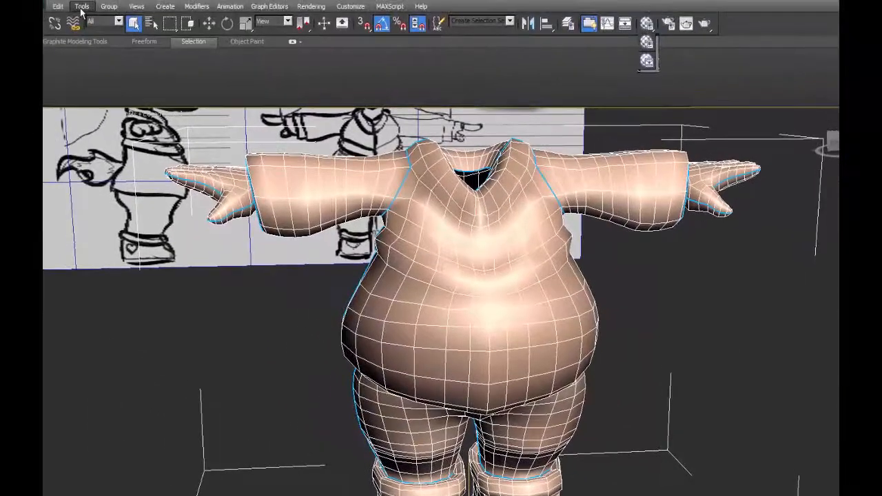
left_click(103, 245)
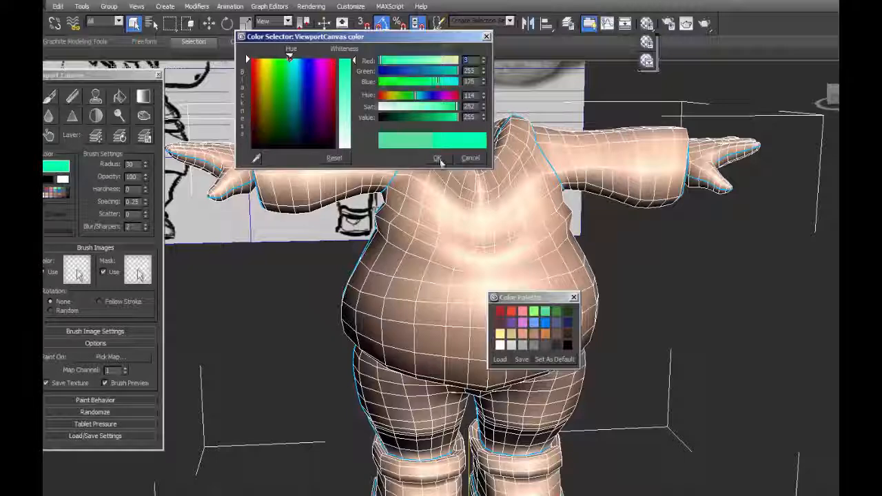
left_click(436, 157)
left_click(56, 166)
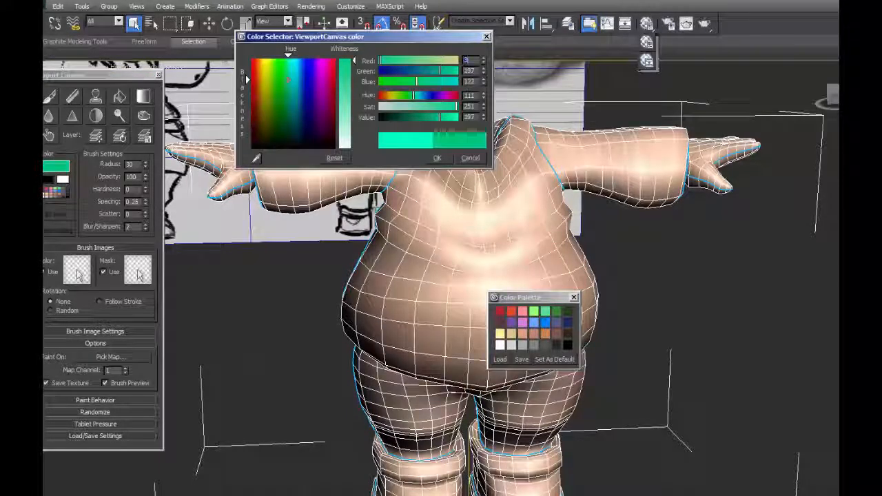
left_click(437, 158)
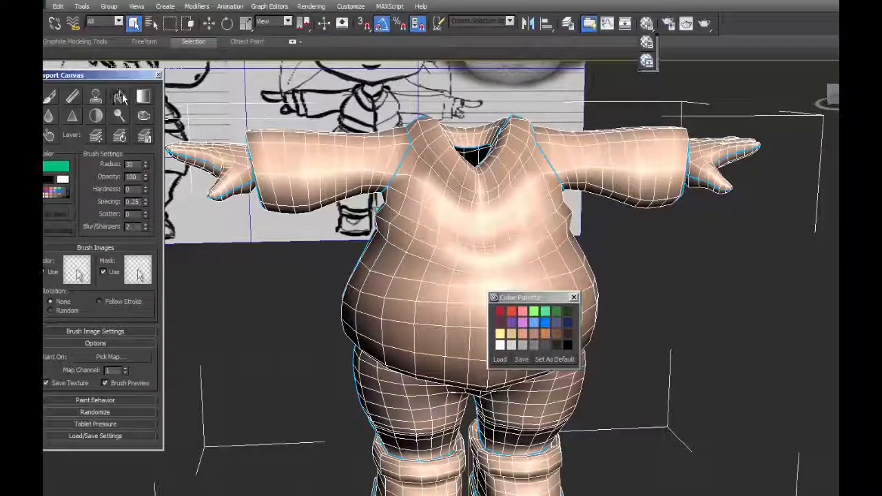
Create a 2048 by 2048 Diffuse Color texture for the body with the Fill tool, saved as kid_body1 in PNG format.
left_click(121, 98)
left_click(482, 276)
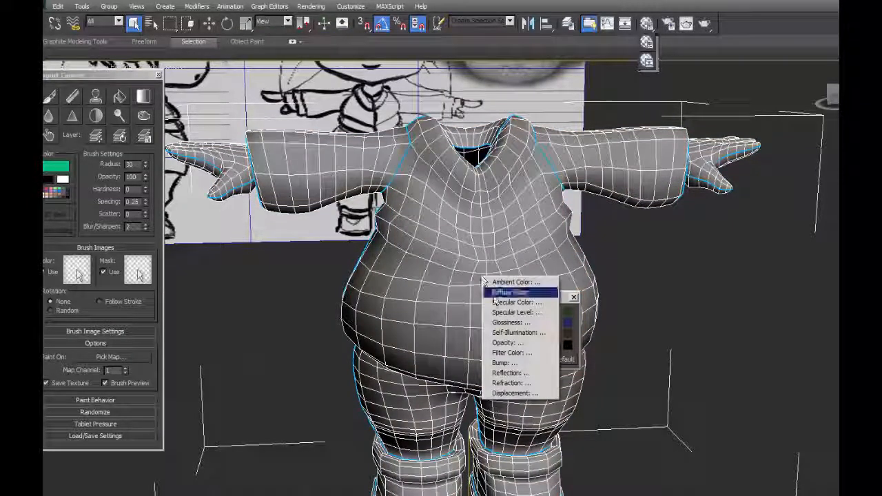
left_click(510, 292)
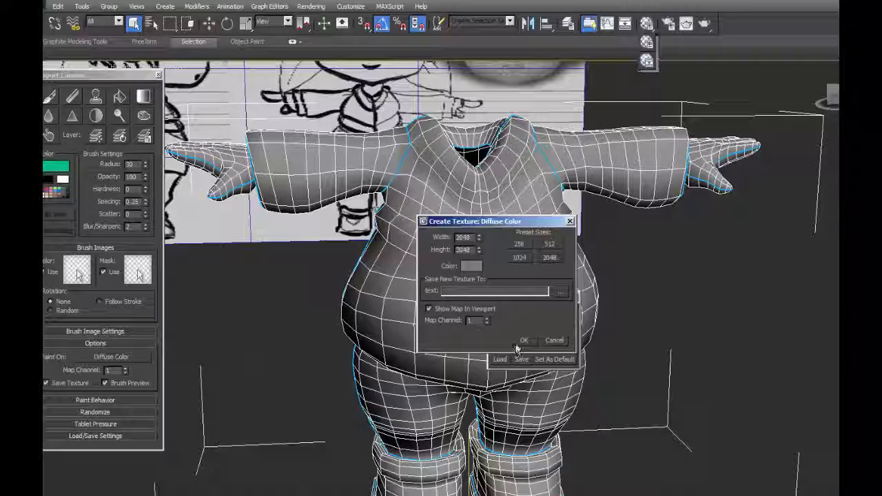
left_click(561, 292)
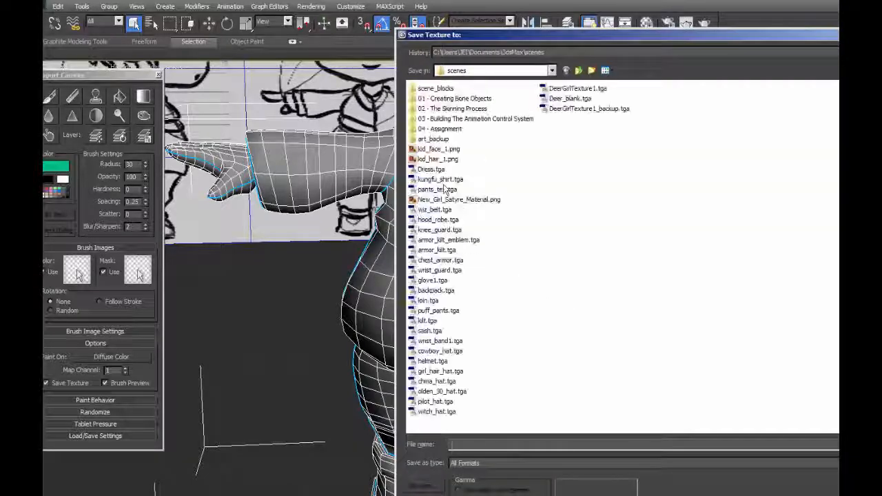
type("kid_body1")
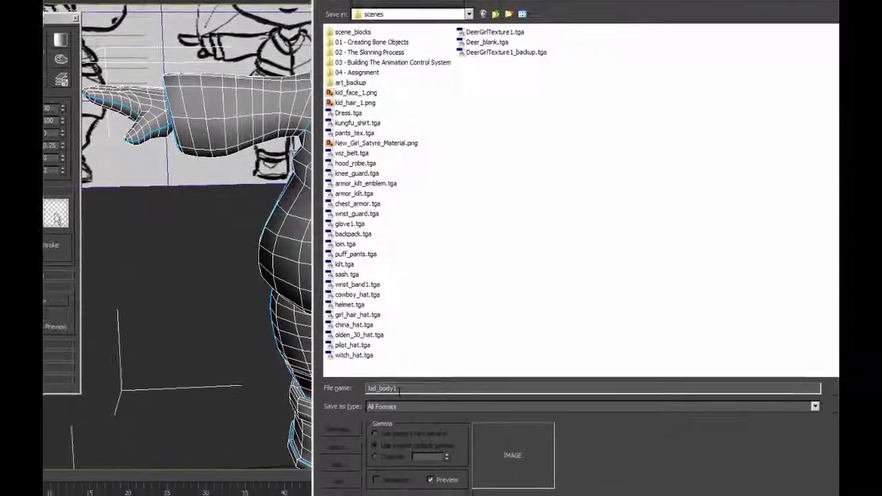
left_click(482, 463)
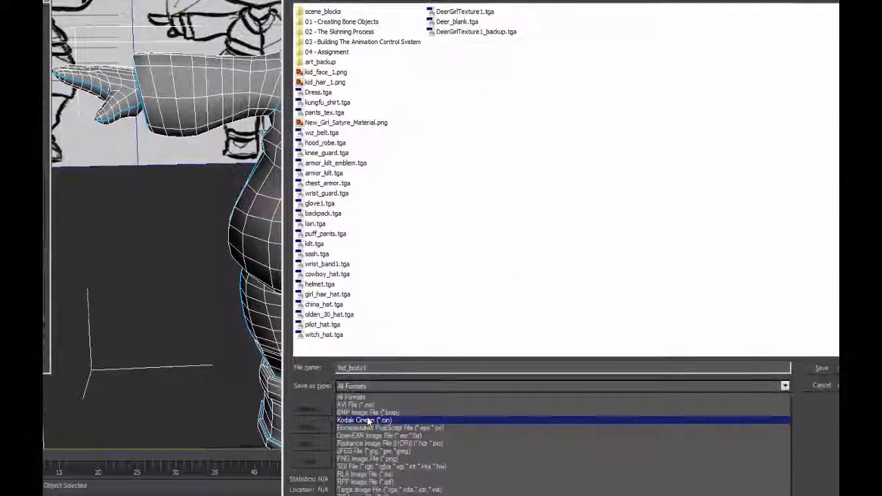
left_click(365, 458)
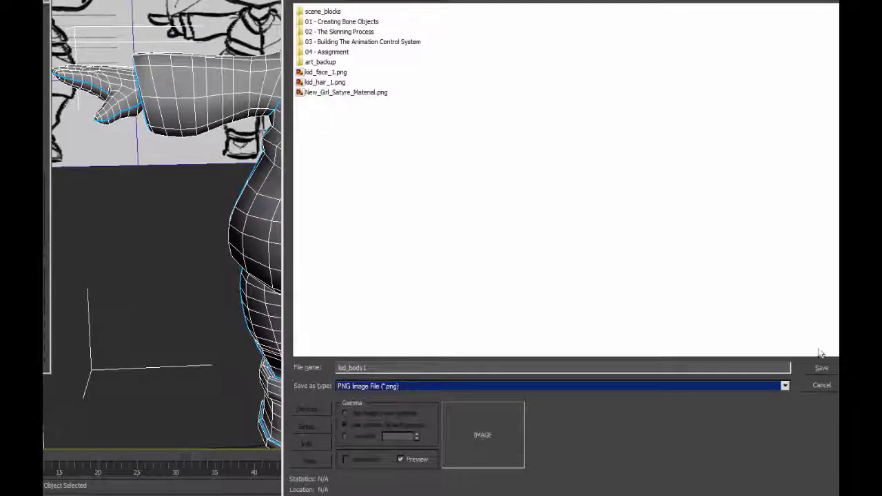
left_click(821, 367)
left_click(485, 112)
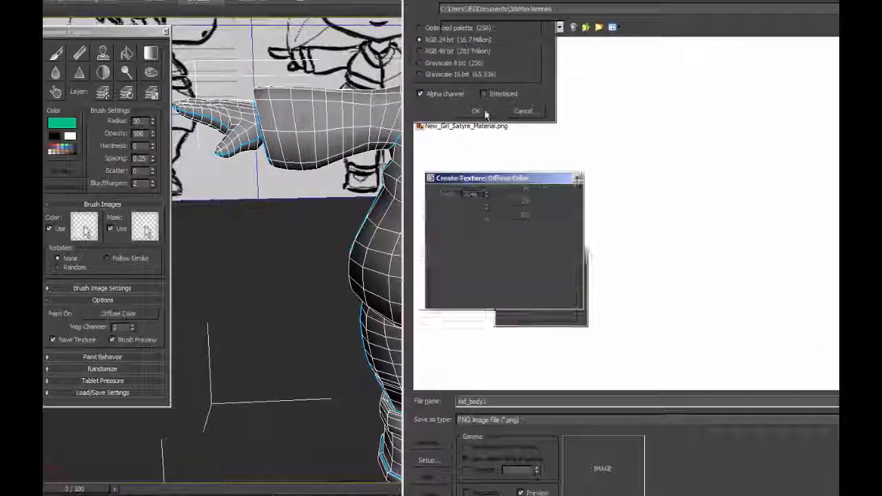
key("Return")
Try filling the body's diffuse texture with the green color and undo the fill.
left_click(324, 216)
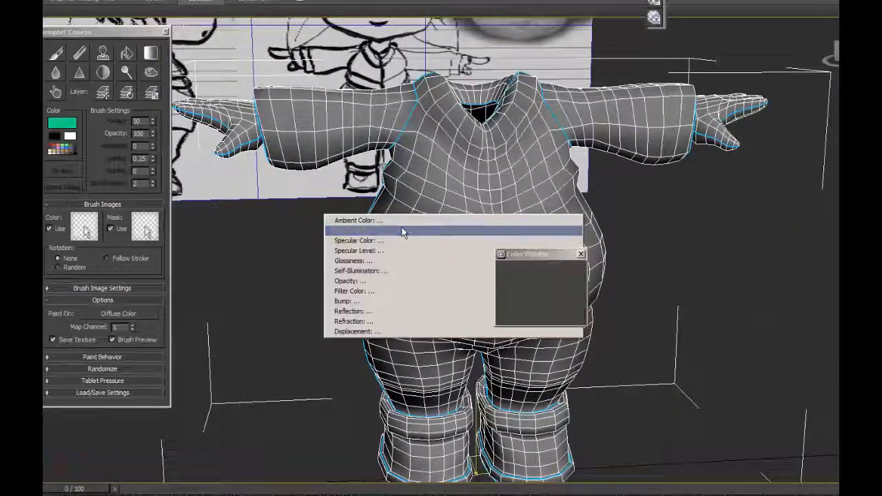
left_click(402, 232)
left_click(441, 227)
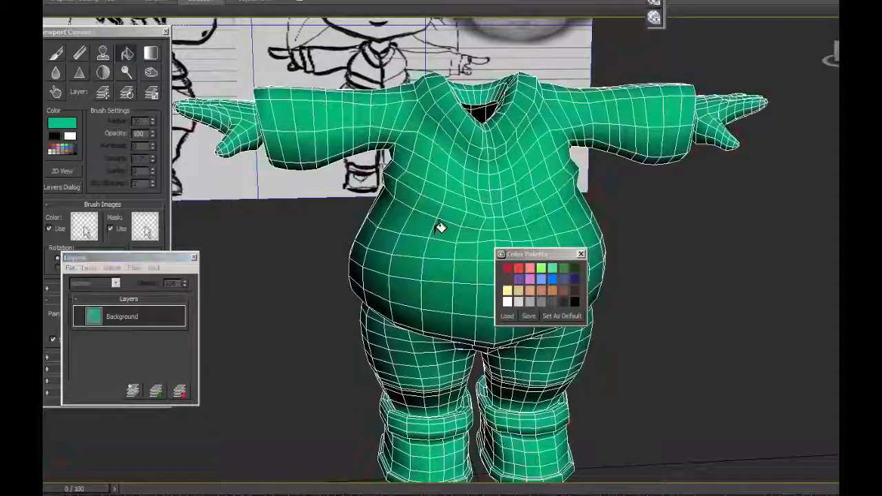
key("ctrl+z")
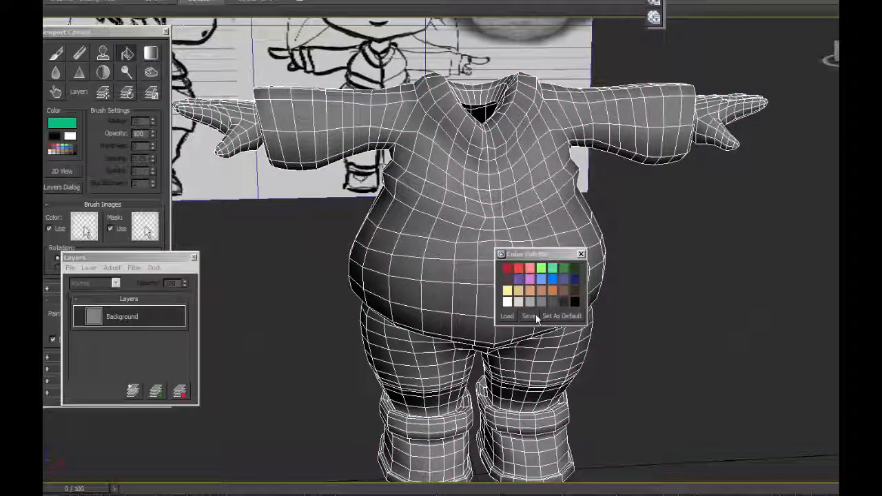
mouse_move(676, 309)
middle_mouse_down("alt")
mouse_move(671, 318)
mouse_move(673, 311)
middle_mouse_up("alt")
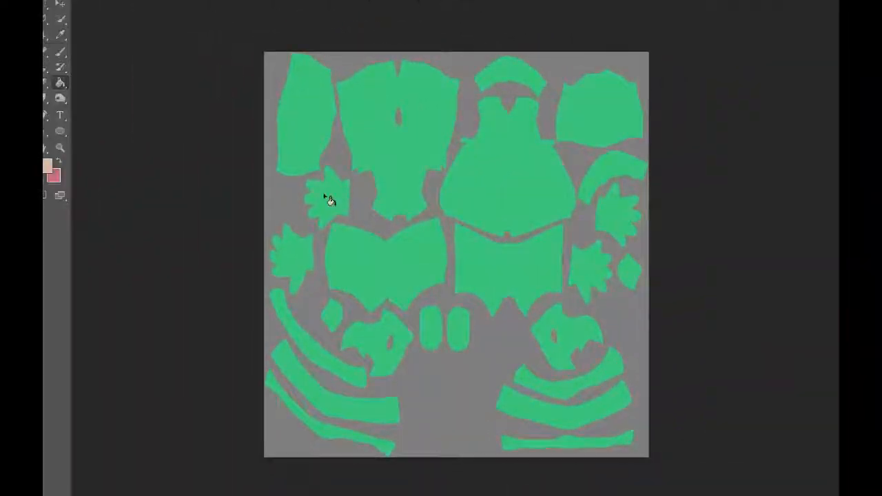
In Photoshop, fill the four hand shells of the body texture with the light skin tone.
left_click(325, 197)
left_click(292, 258)
left_click(589, 272)
left_click(619, 215)
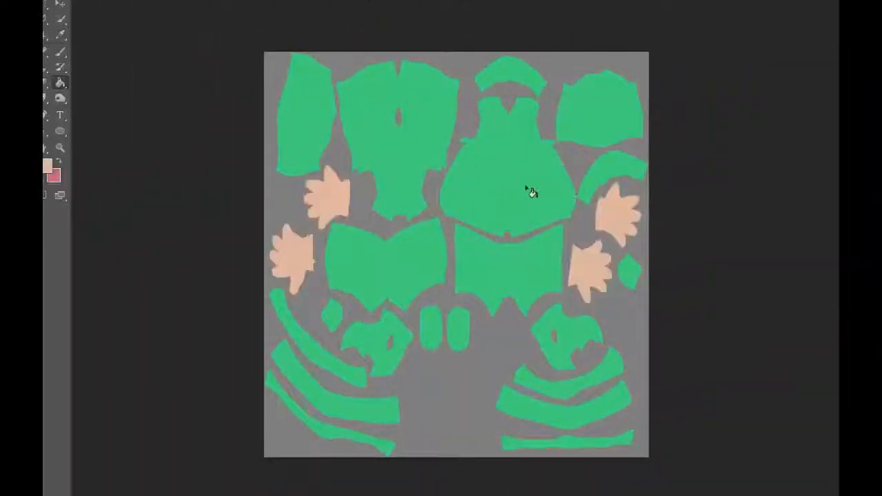
Set the foreground color to dark blue and outline the two large trouser shells across the middle with a lasso selection.
left_click(47, 166)
left_click_drag(746, 238, 749, 244)
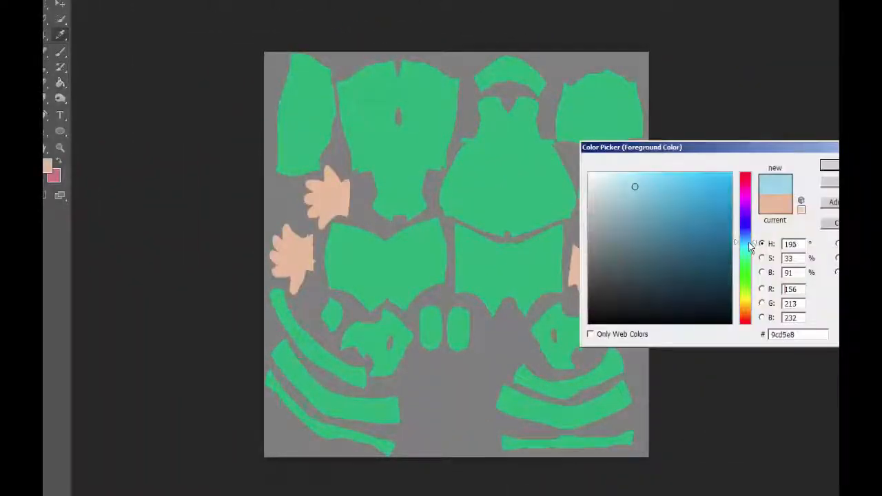
mouse_move(635, 186)
left_mouse_down()
mouse_move(734, 207)
mouse_move(741, 173)
mouse_move(743, 227)
left_mouse_up()
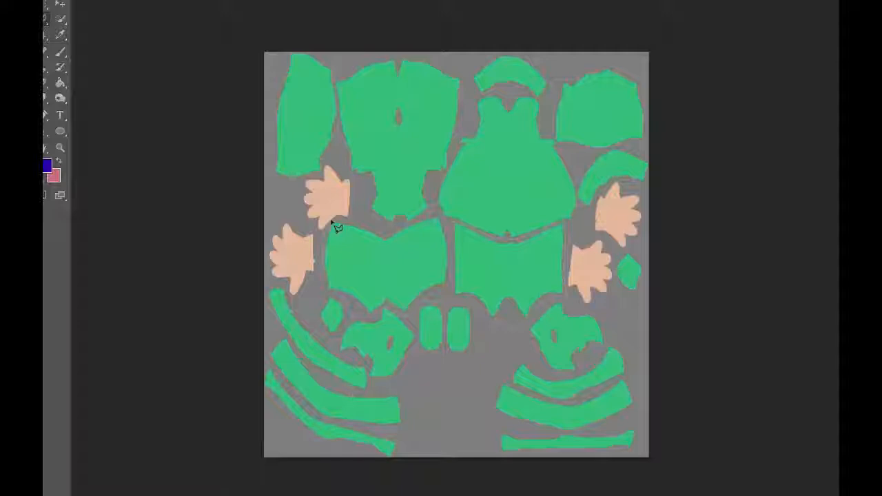
left_click(359, 225)
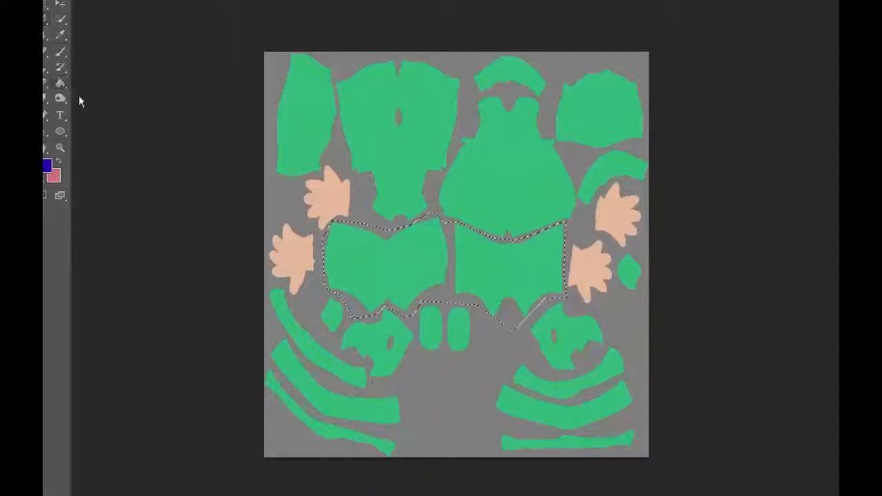
Fill the two selected trouser shells with teal (#00a7a1) instead of dark blue and clear the selection.
left_click(502, 275)
left_click(404, 273)
left_click(46, 166)
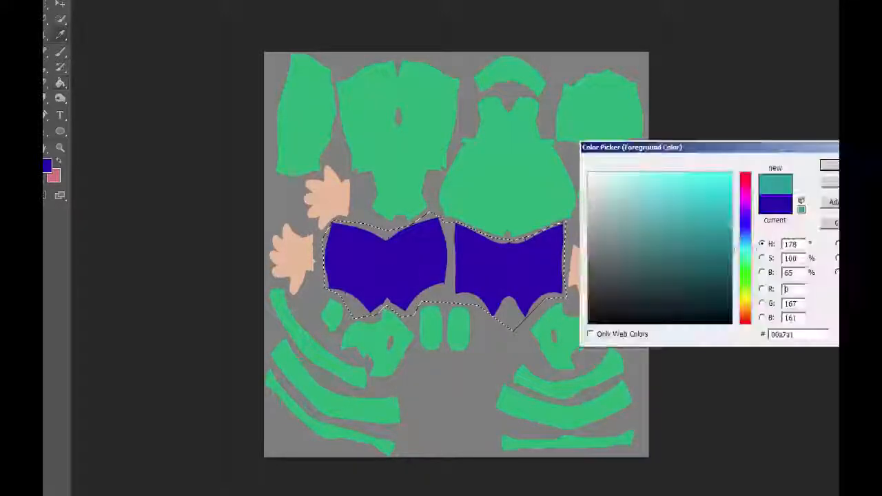
key("Return")
left_click(528, 263)
left_click(422, 266)
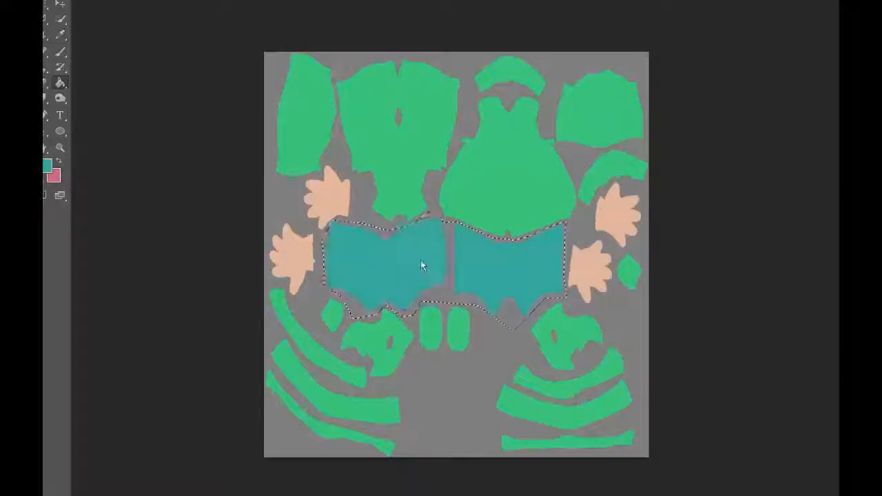
right_click(432, 244)
left_click(458, 252)
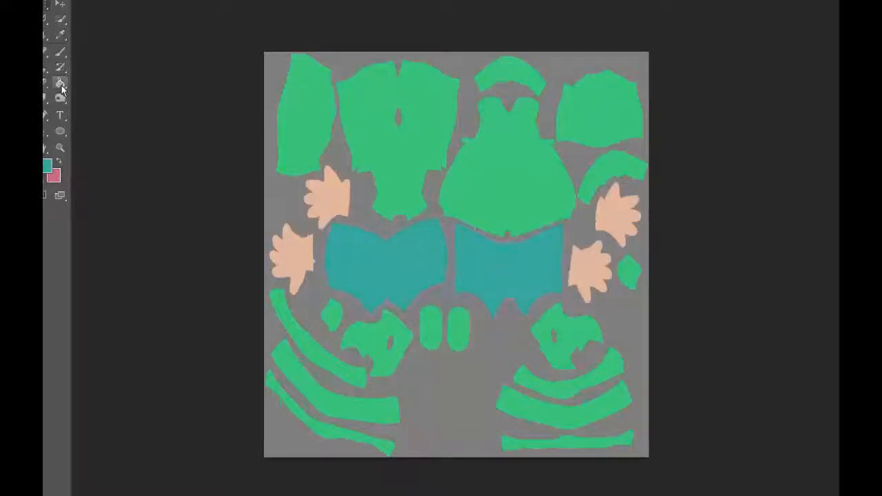
Set the foreground color to orange (#de7300) and fill the two tail shells with it.
left_click(47, 168)
left_click_drag(747, 305, 747, 311)
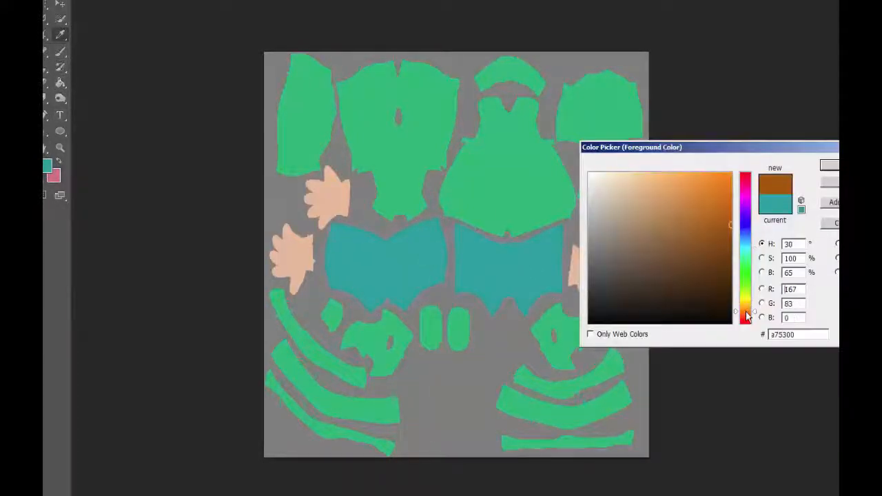
left_click_drag(729, 189, 758, 166)
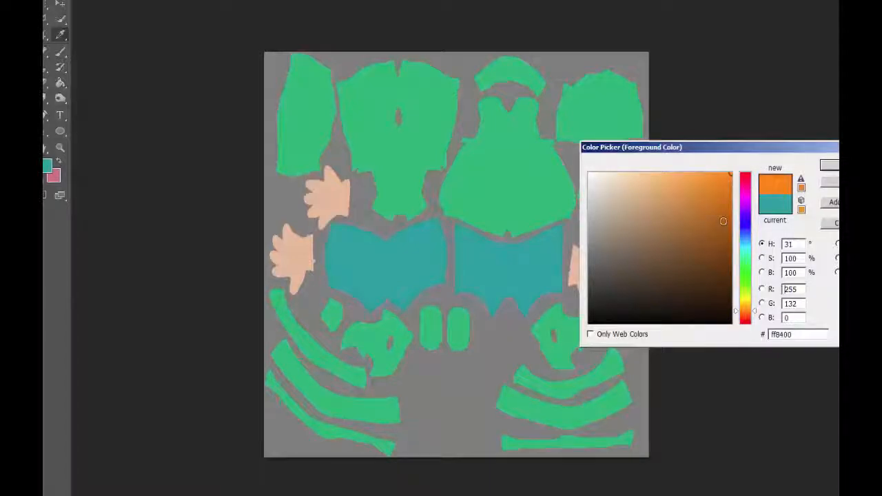
key("Return")
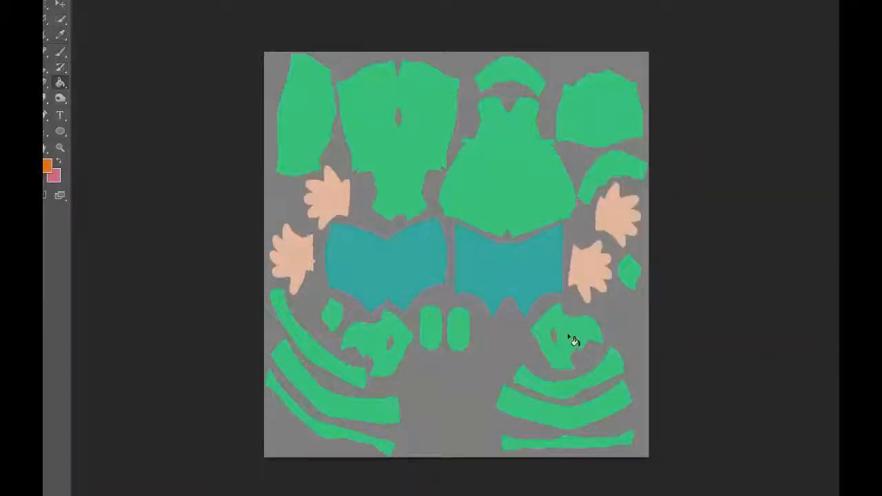
left_click(574, 340)
left_click(392, 332)
Set the foreground color to dark grey (#5b5b5b).
left_click(47, 166)
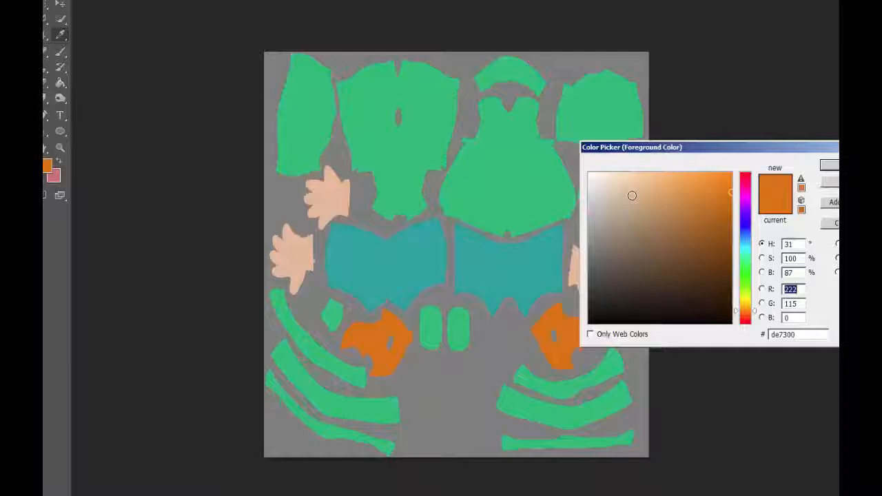
mouse_move(590, 252)
left_mouse_down()
mouse_move(586, 284)
mouse_move(587, 269)
left_mouse_up()
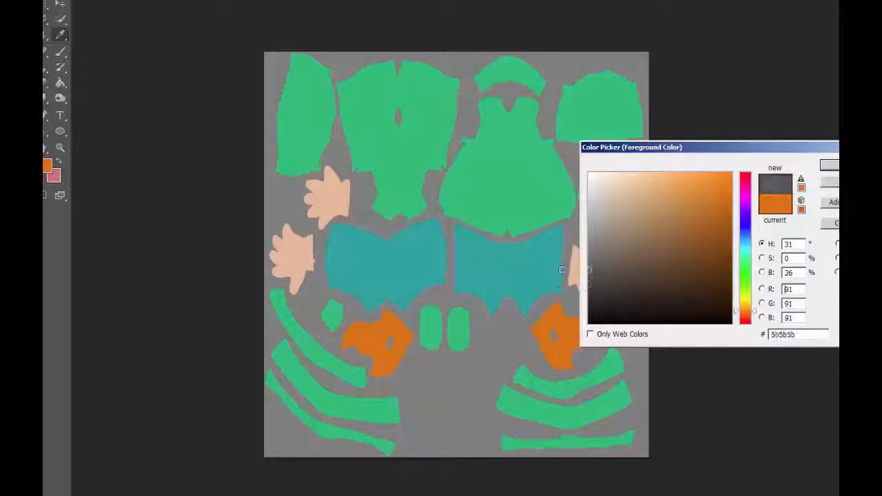
key("Return")
left_click(456, 328)
left_click(456, 328)
key("ctrl+z")
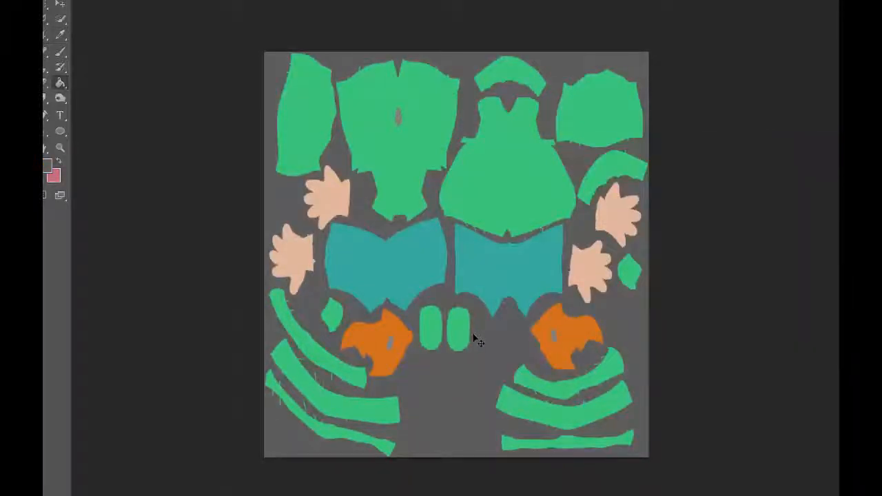
key("ctrl+z")
Fill the two oval sole shells and the two thin lowest boot strips with the dark grey.
left_click(462, 335)
left_click(434, 335)
left_click(329, 437)
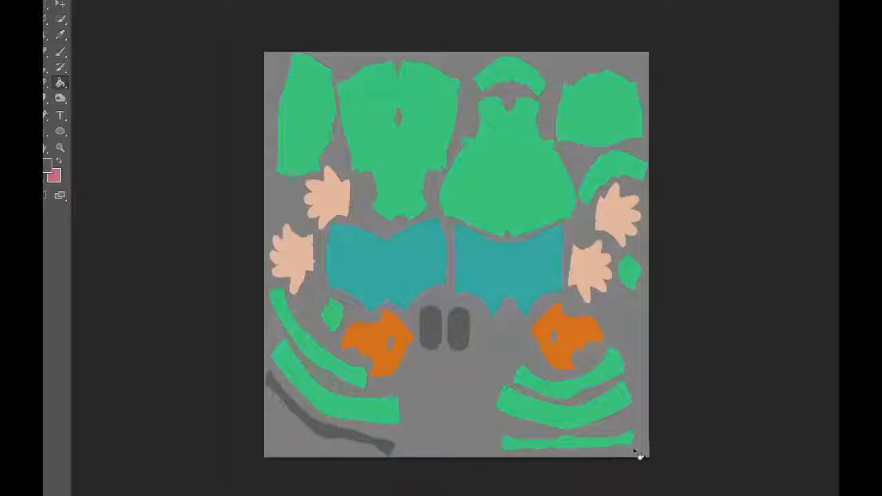
left_click(611, 444)
Fill the two wide boot strips with yellow-orange (#ffae00) and the two narrower strips above them with red-orange.
left_click(47, 166)
left_click(731, 175)
mouse_move(750, 311)
left_mouse_down()
mouse_move(752, 304)
mouse_move(751, 312)
left_mouse_up()
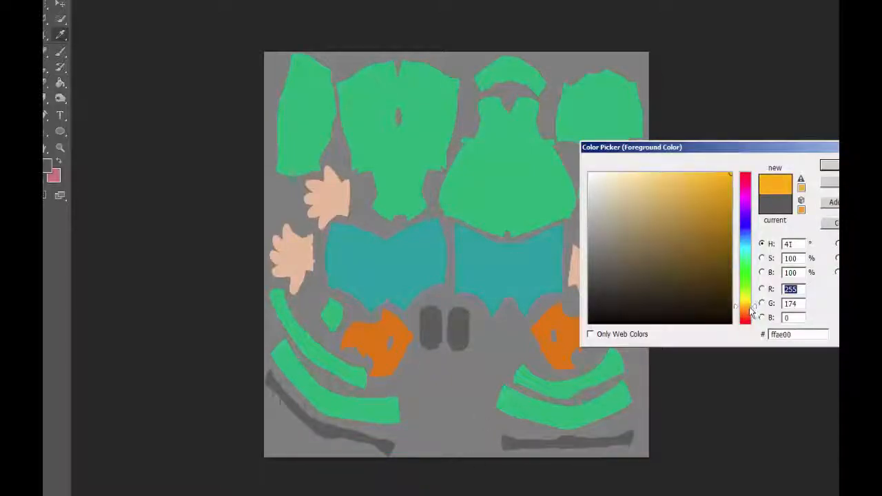
left_click(829, 167)
left_click(565, 407)
left_click(346, 413)
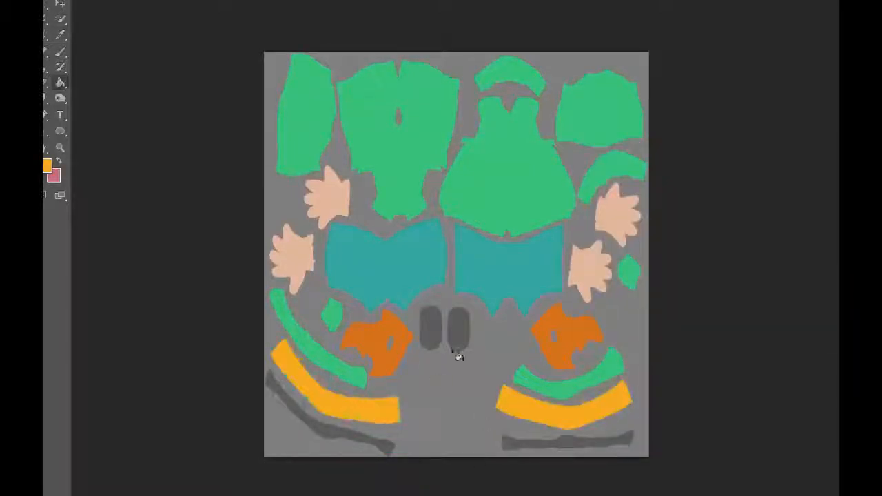
left_click(615, 376)
left_click(343, 378)
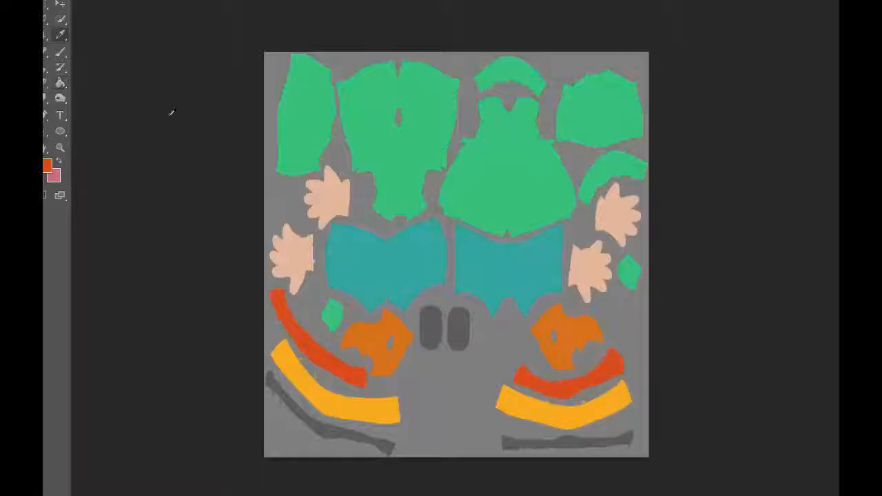
Sample the orange of the tail shells and fill the two small diamond-shaped shells with it.
left_click(372, 335)
left_click(60, 83)
left_click(335, 313)
left_click(632, 273)
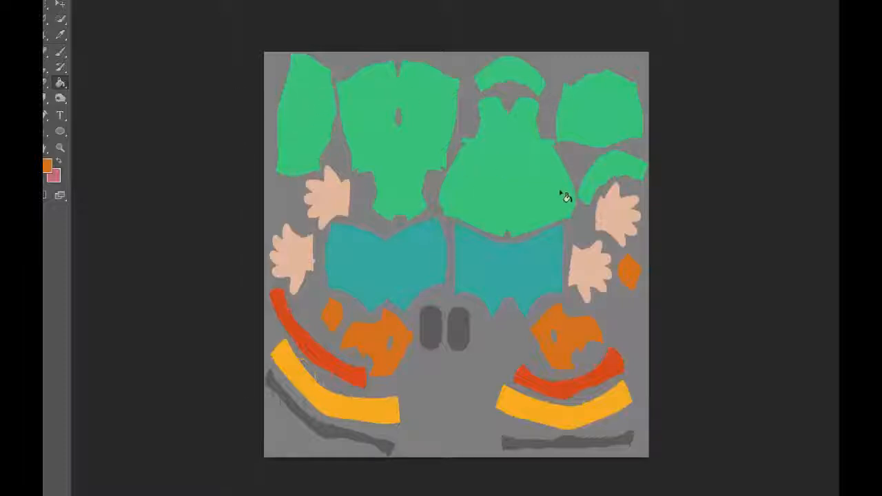
Save the colored body texture, including through Save As.
left_click(62, 0)
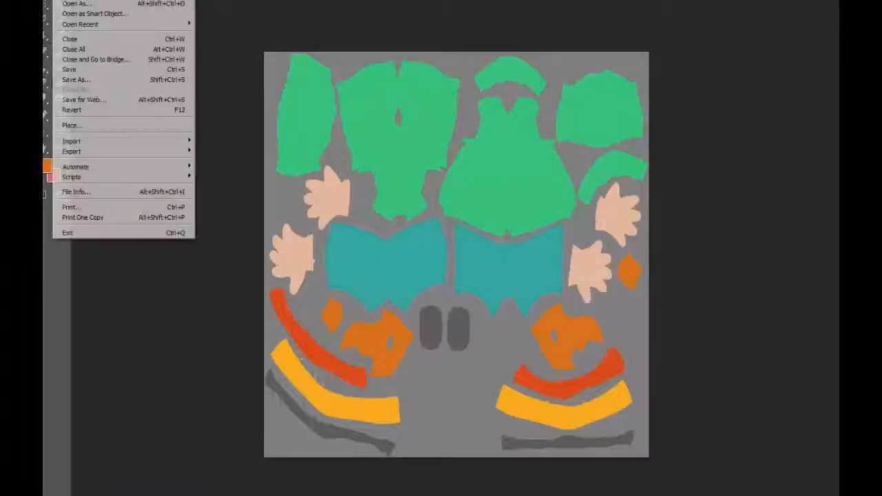
left_click(74, 70)
left_click(62, 0)
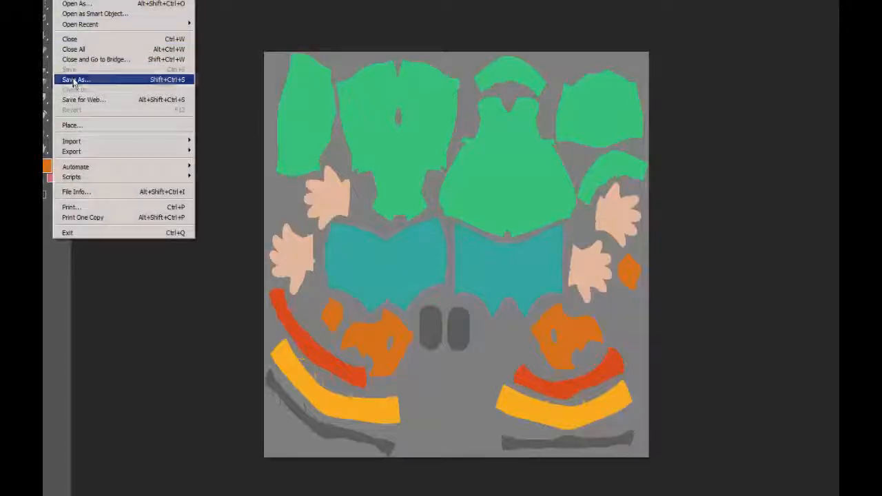
left_click(77, 79)
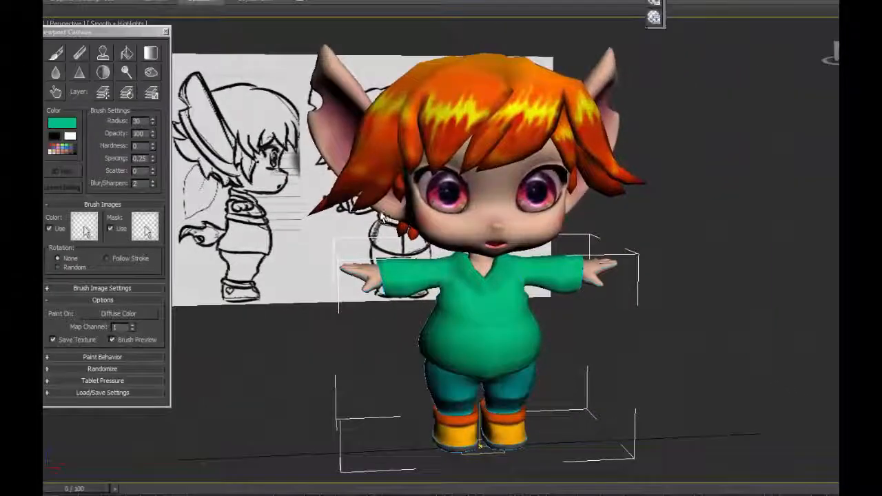
Switch to 3ds Max and paint an orange stroke along one side of the shirt's V-neck with Viewport Canvas.
middle_click_drag(384, 218, 536, 269, "alt")
scroll(487, 258, "up", 5)
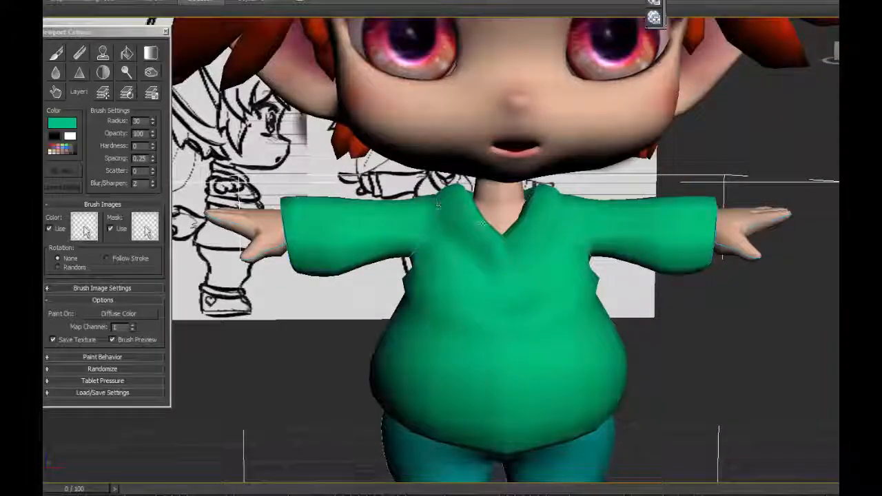
middle_click_drag(482, 222, 491, 240, "alt")
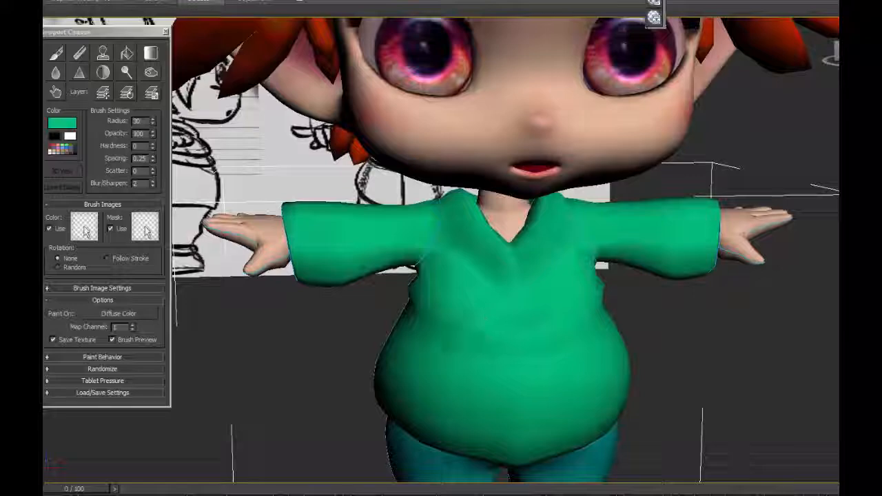
mouse_move(577, 345)
middle_mouse_down("alt")
mouse_move(541, 299)
mouse_move(554, 300)
mouse_move(475, 310)
middle_mouse_up("alt")
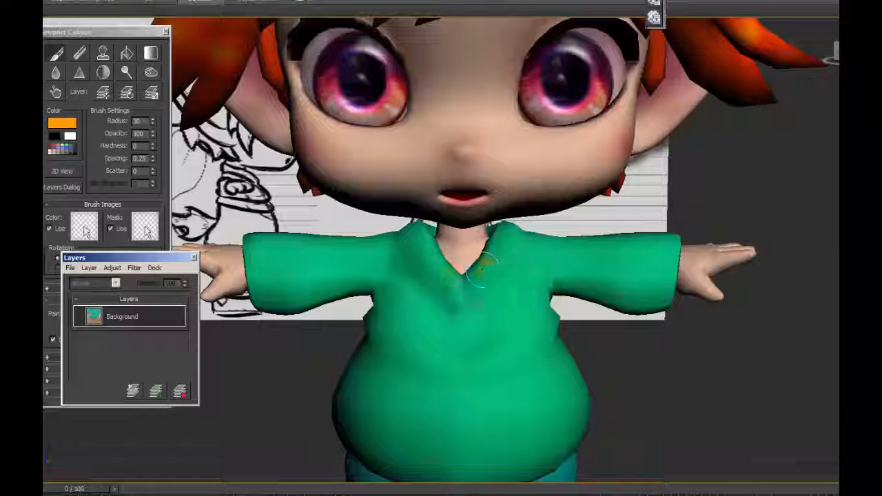
mouse_move(417, 242)
left_mouse_down()
mouse_move(433, 273)
mouse_move(483, 276)
mouse_move(505, 238)
left_mouse_up()
Turn on X-axis mirroring for the brush and paint both sides of the V-neck collar orange.
left_click(154, 267)
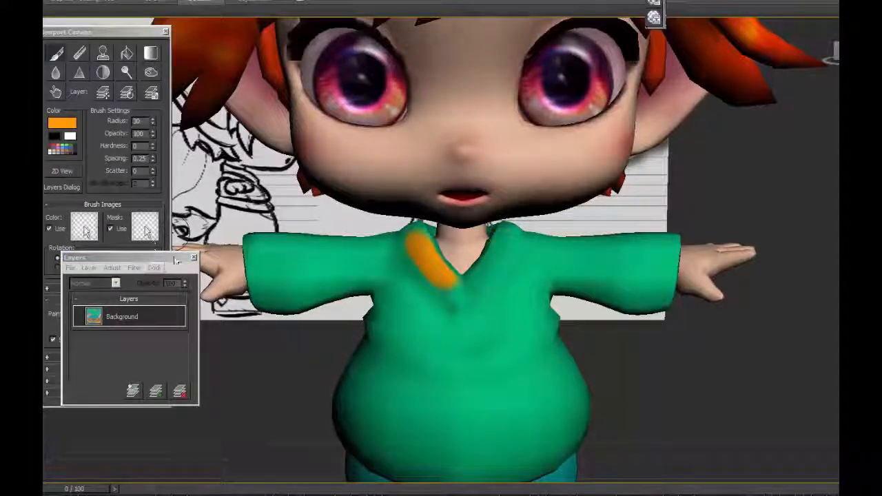
left_click_drag(176, 261, 306, 138)
scroll(108, 344, "down", 3)
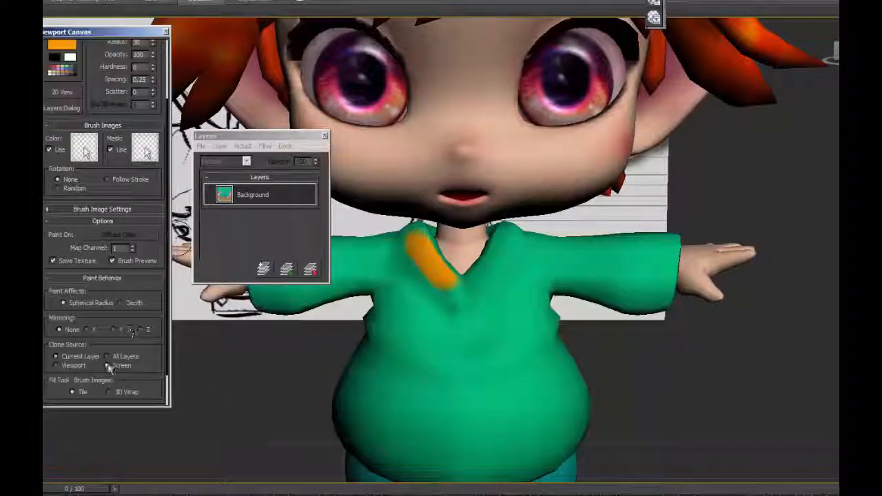
left_click(87, 329)
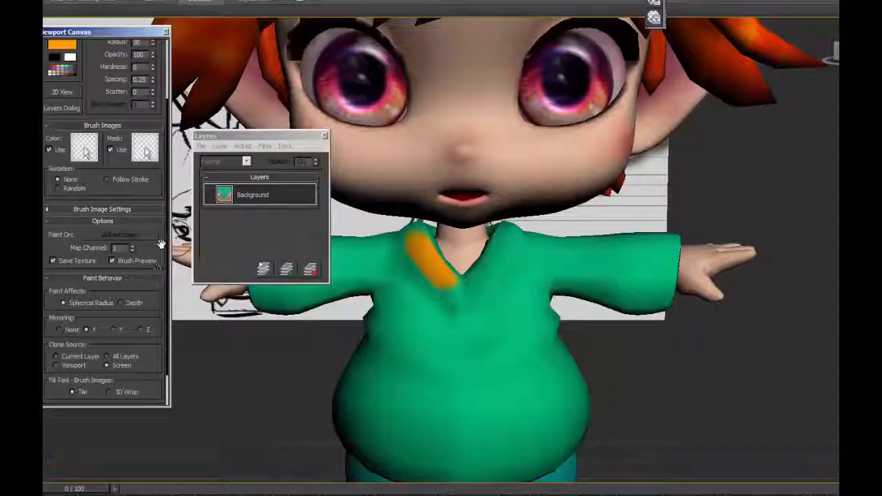
left_click_drag(418, 241, 441, 281)
middle_click_drag(430, 269, 423, 312)
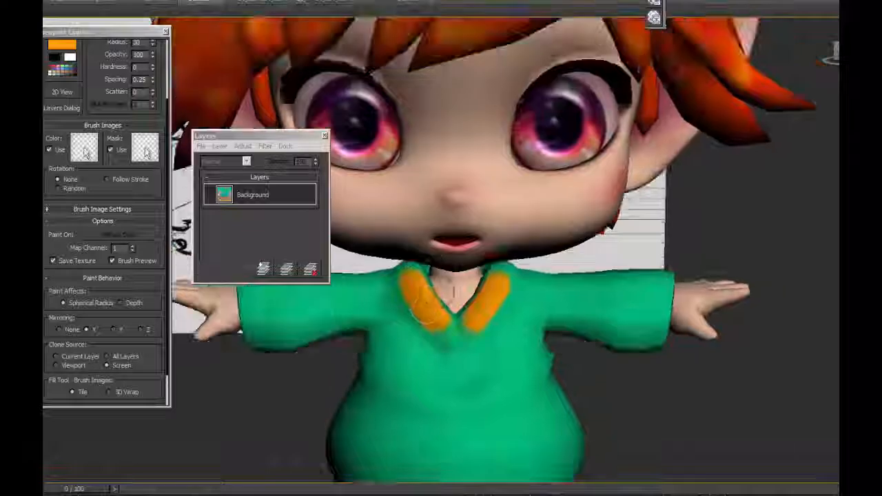
Paint the inner edges and lower ends of the collar orange toward the point of the V.
scroll(424, 307, "up", 5)
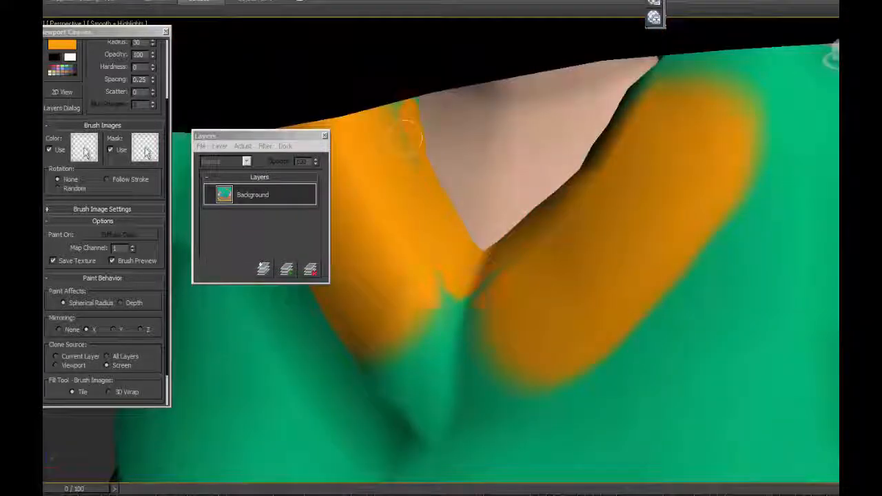
mouse_move(451, 297)
left_mouse_down()
mouse_move(448, 358)
mouse_move(407, 386)
left_mouse_up()
middle_click_drag(414, 389, 469, 306, "alt")
left_click(469, 305)
mouse_move(476, 104)
middle_mouse_down()
mouse_move(465, 355)
mouse_move(486, 303)
middle_mouse_up()
middle_click_drag(473, 348, 446, 235)
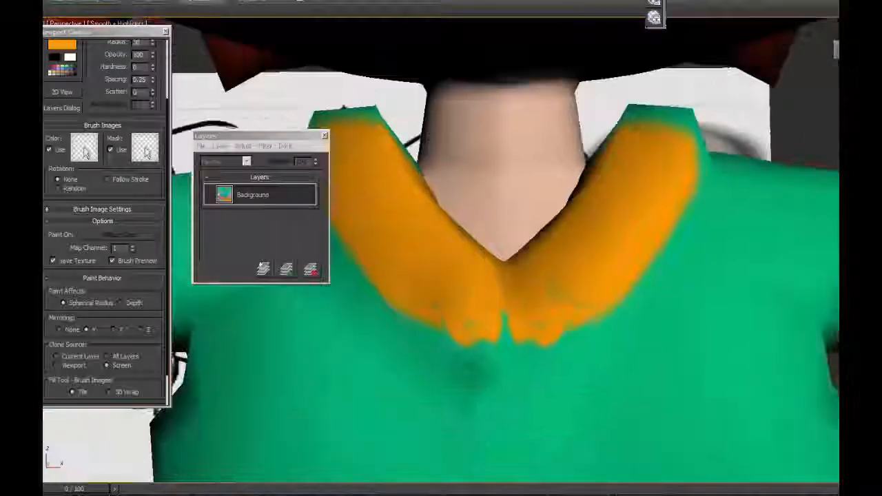
Show the edged faces and paint the bottom of the V closed in orange, following the polygon edges.
key("F4")
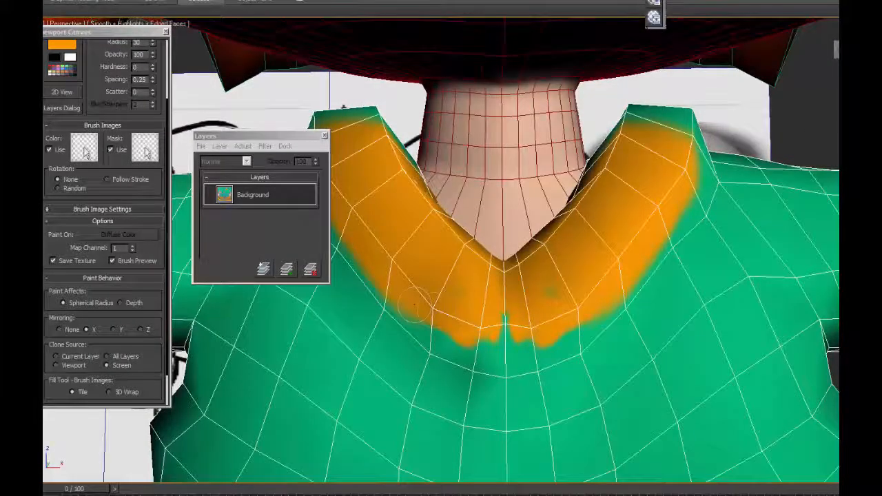
middle_click_drag(414, 305, 456, 326)
mouse_move(456, 331)
left_mouse_down()
mouse_move(517, 360)
mouse_move(547, 360)
left_mouse_up()
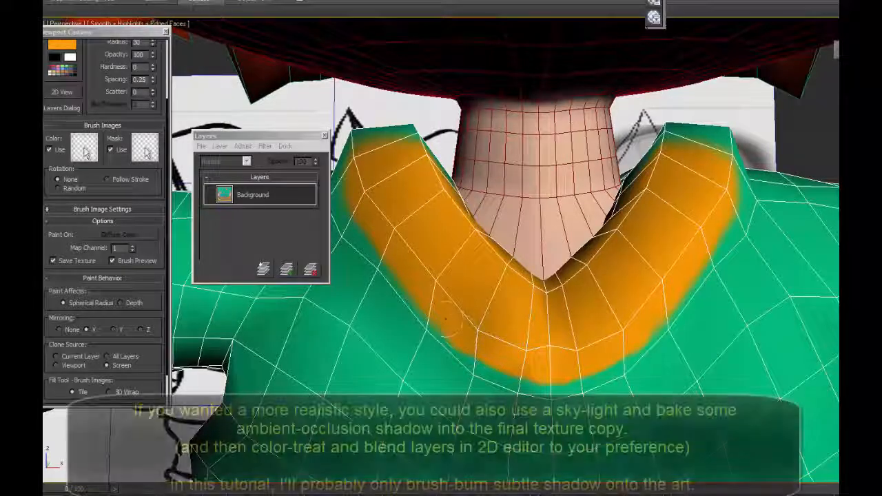
Extend the orange collar along its outer edge and up over the shoulder beside the neck.
middle_click_drag(448, 315, 647, 380, "alt")
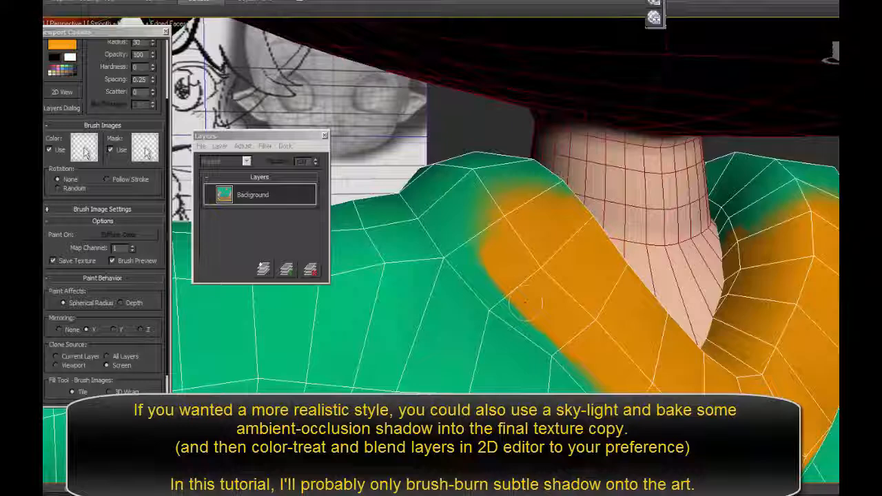
left_click_drag(513, 298, 479, 252)
middle_click_drag(479, 252, 489, 283, "alt")
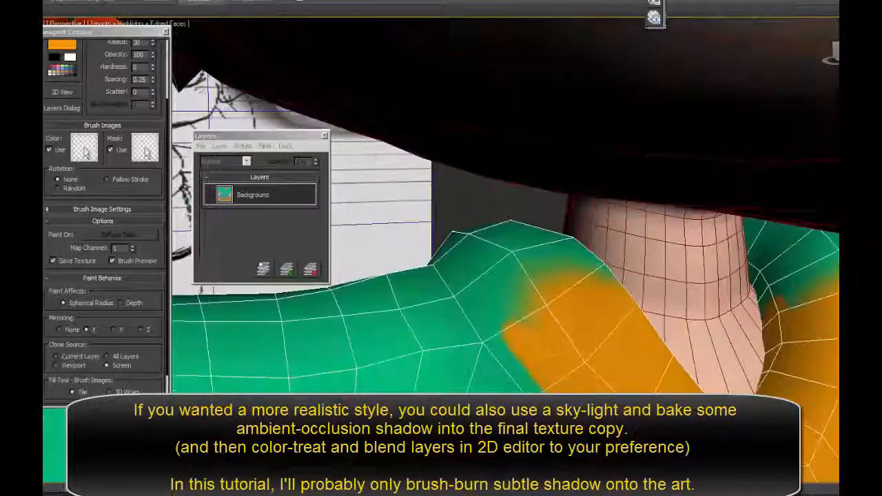
left_click(513, 316)
mouse_move(502, 319)
left_mouse_down()
mouse_move(522, 333)
mouse_move(476, 241)
mouse_move(552, 241)
left_mouse_up()
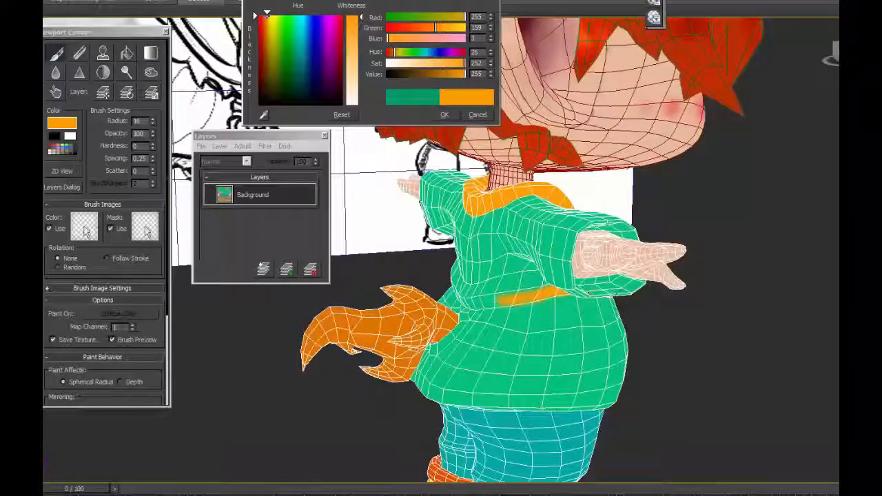
Paint a mirrored orange band around the shirt's torso below the sleeves, joining its ends across the back above the tail.
middle_click_drag(551, 287, 574, 294, "alt")
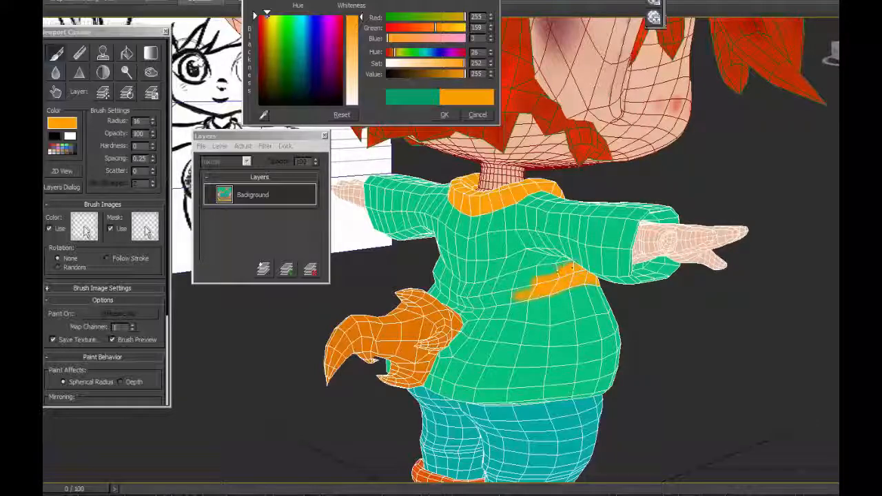
scroll(524, 276, "up", 8)
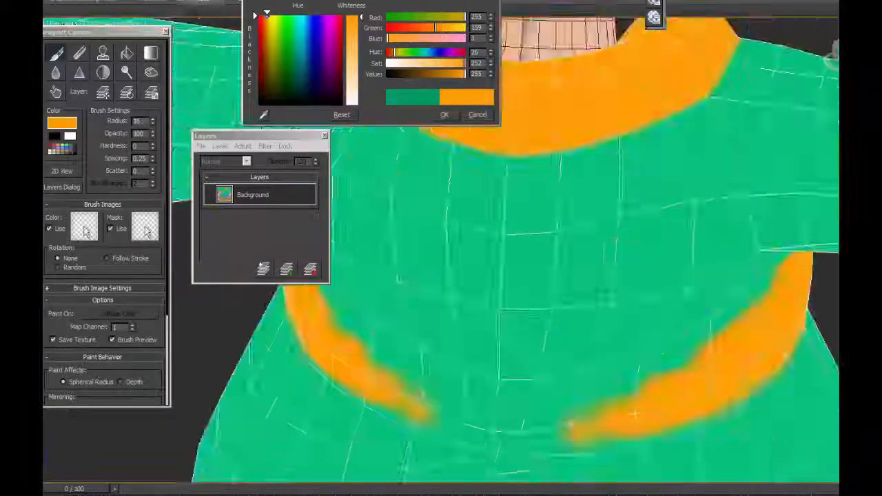
left_click_drag(501, 248, 568, 252)
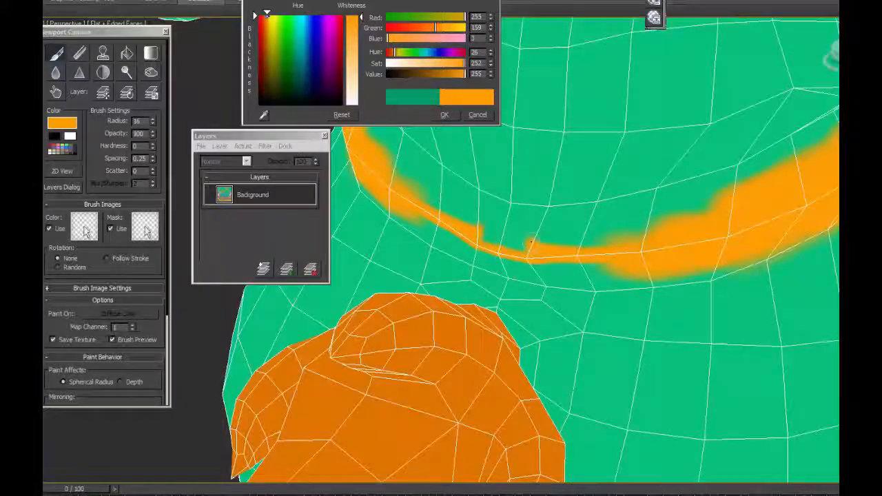
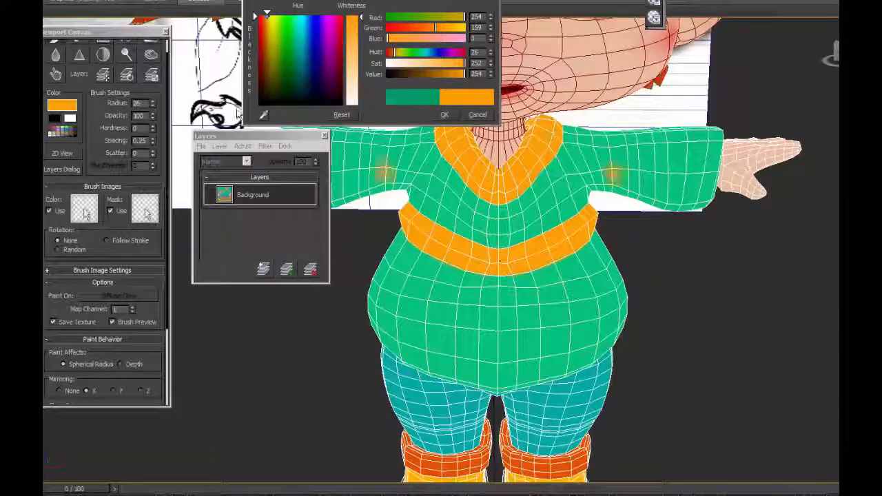
scroll(168, 118, "up", 1)
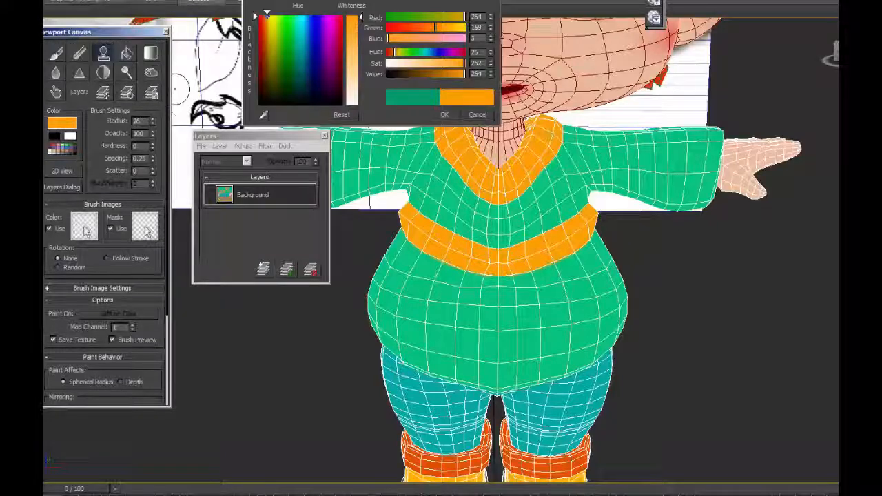
left_click(57, 53)
mouse_move(537, 262)
middle_mouse_down("alt")
mouse_move(497, 324)
mouse_move(510, 324)
middle_mouse_up("alt")
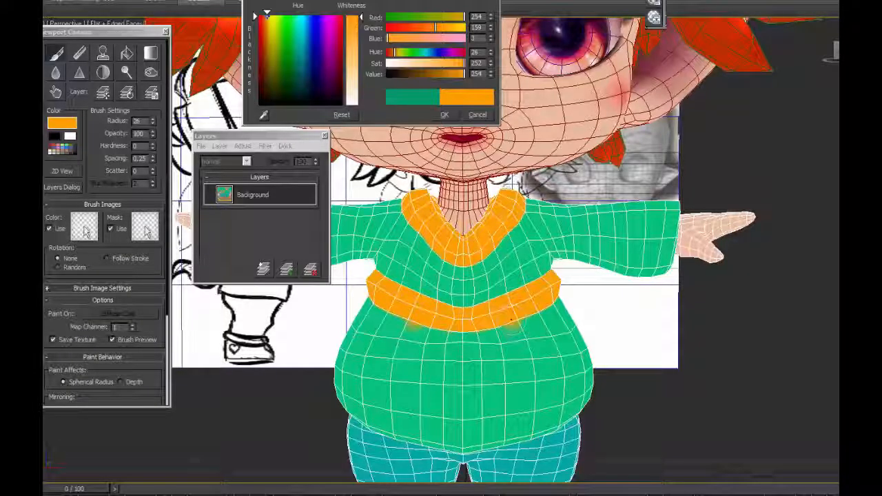
middle_click_drag(614, 345, 734, 310, "alt")
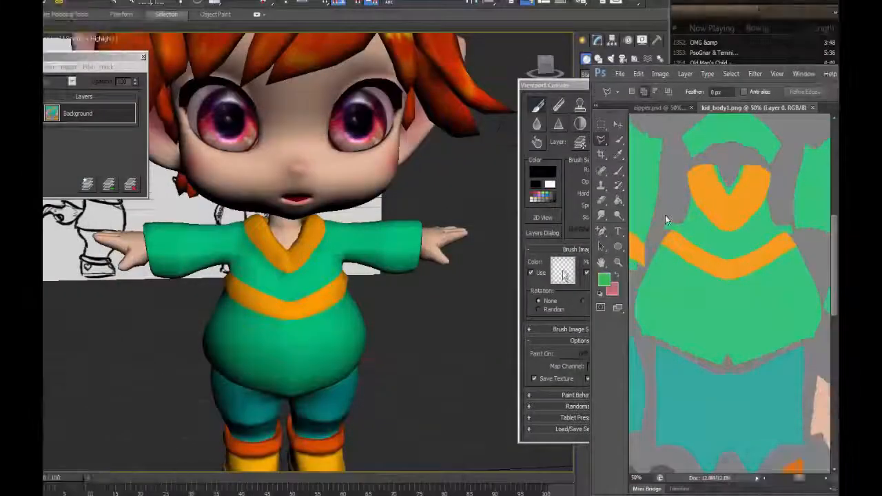
Switch to kid_body1.png in Photoshop and outline the shirt's front shell with the Polygonal Lasso.
left_click(601, 139)
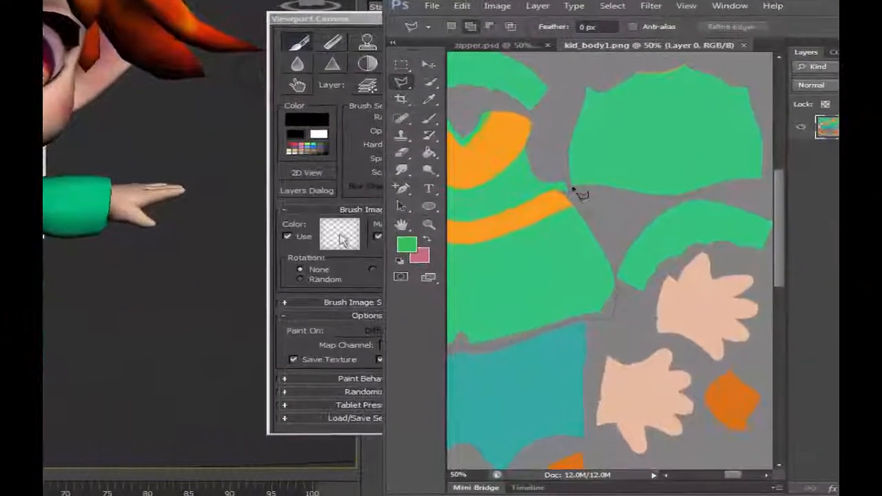
left_click(550, 116)
left_click(504, 104)
scroll(504, 104, "left", 5)
left_click(647, 107)
left_click(595, 124)
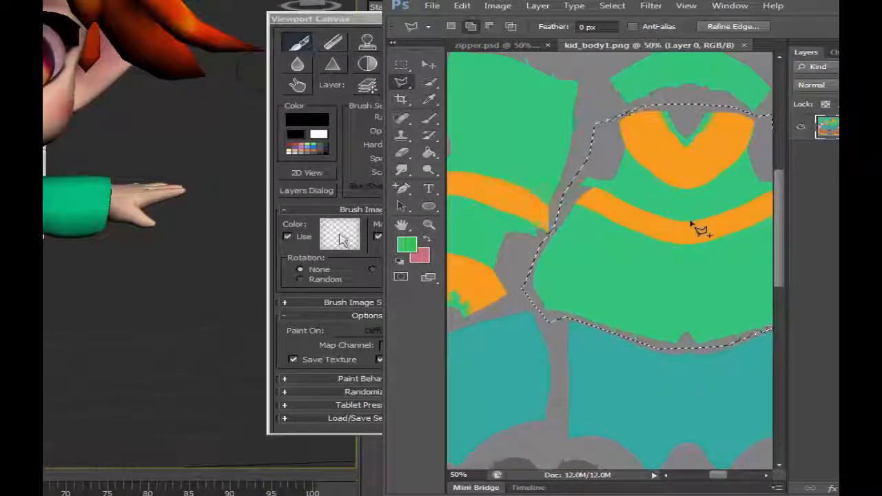
Copy the selected shirt front, including its collar and band, onto a new layer.
left_click_drag(715, 473, 720, 473)
right_click(615, 208)
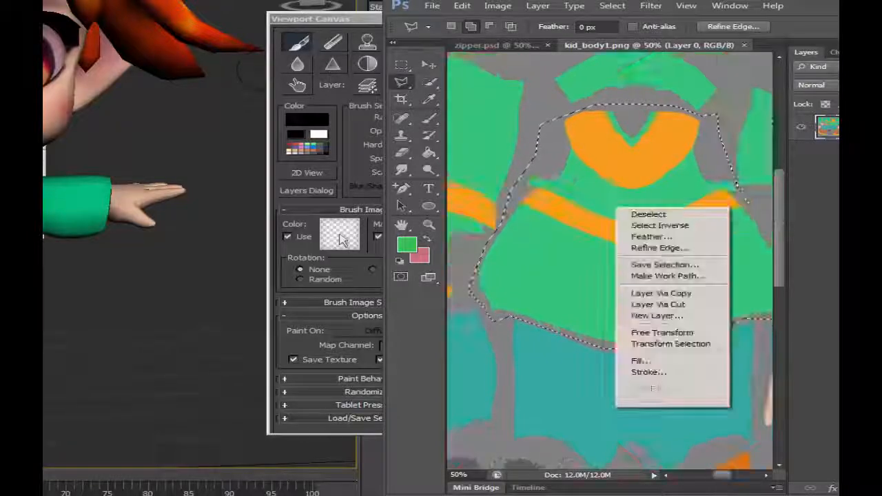
left_click(809, 14)
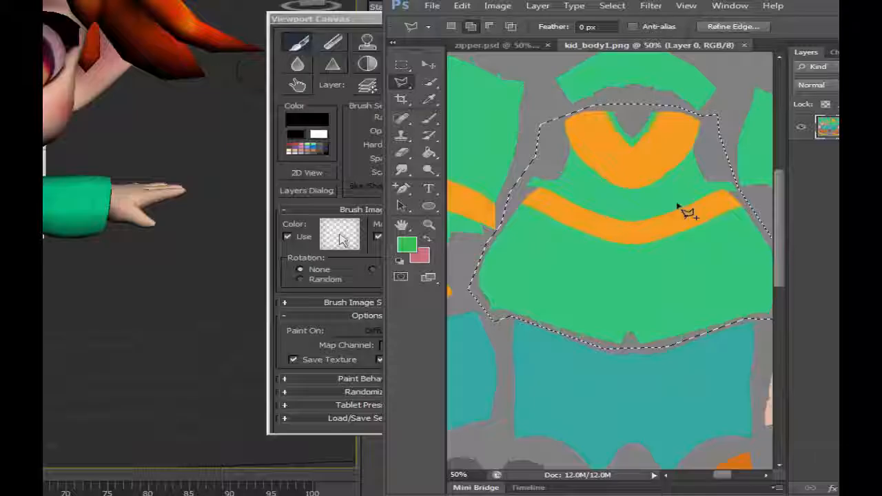
key("f")
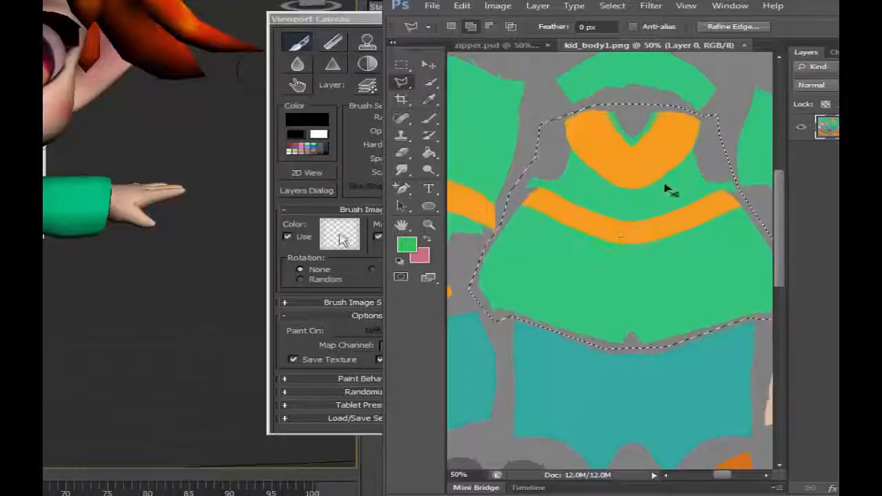
key("ctrl+j")
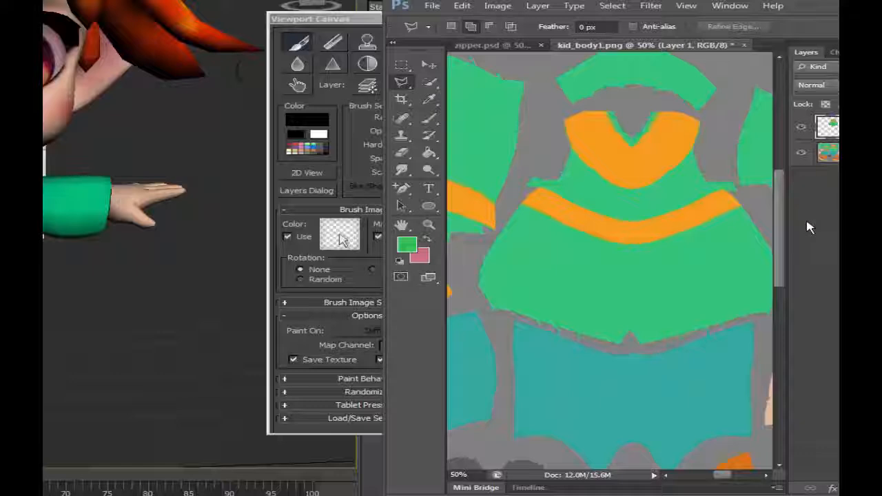
Add a Pattern Overlay to the copied shirt layer, using the grey woven fabric pattern at 42% opacity.
right_click(826, 134)
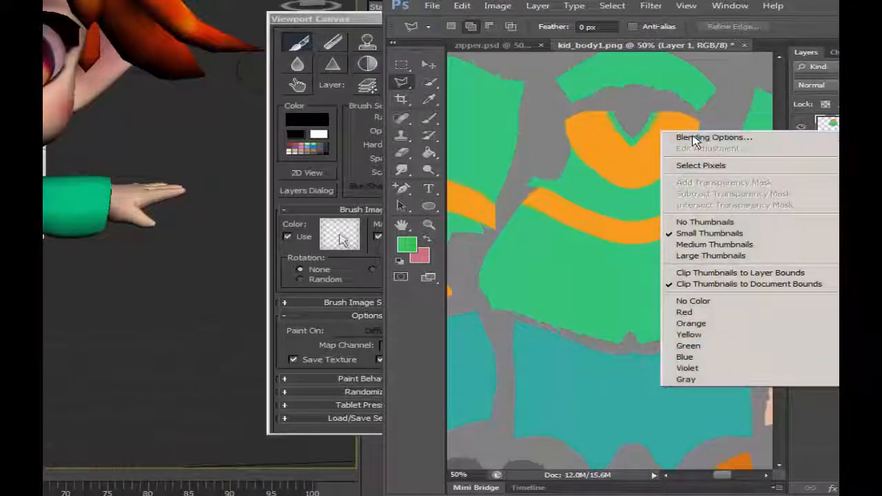
left_click(693, 138)
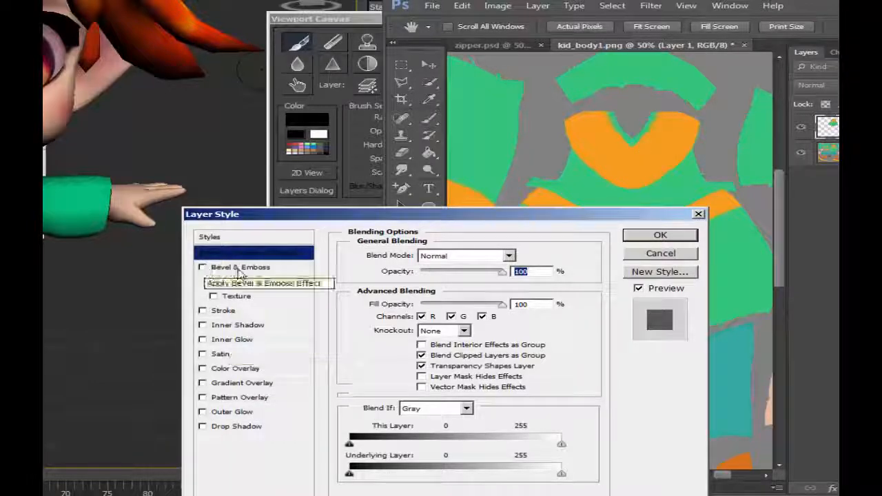
left_click(238, 397)
left_click_drag(494, 272, 443, 272)
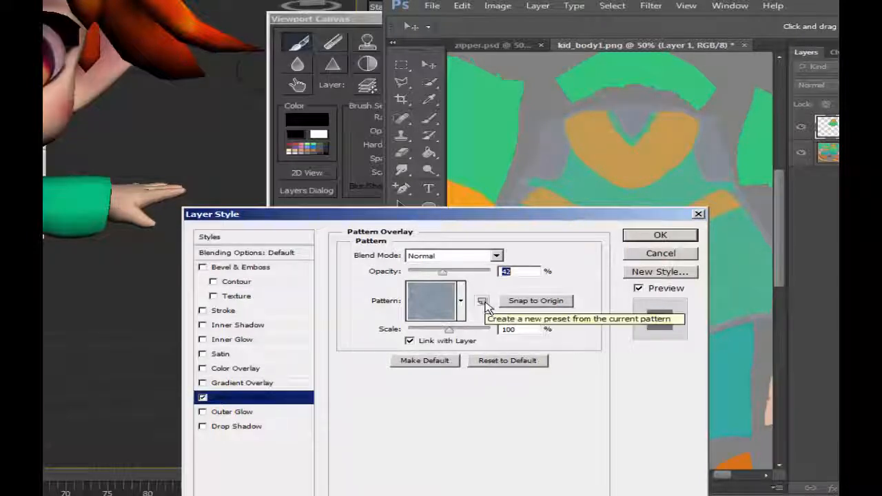
left_click(441, 301)
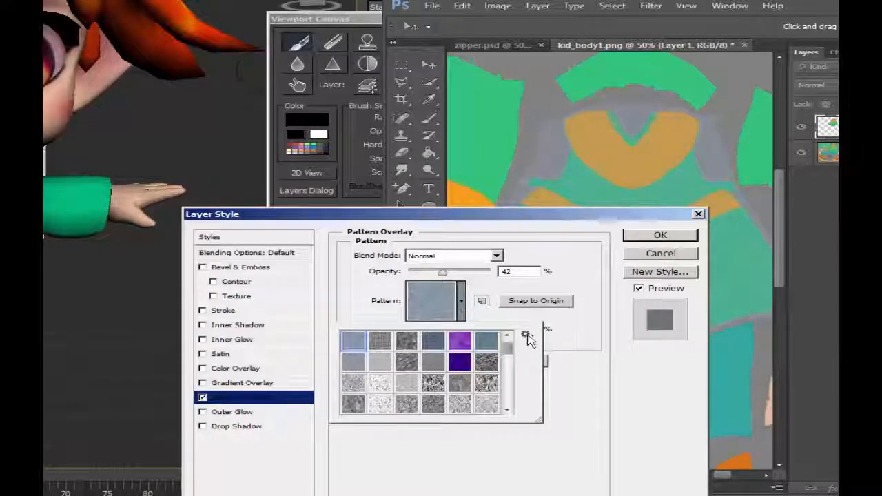
left_click(406, 341)
left_click(381, 341)
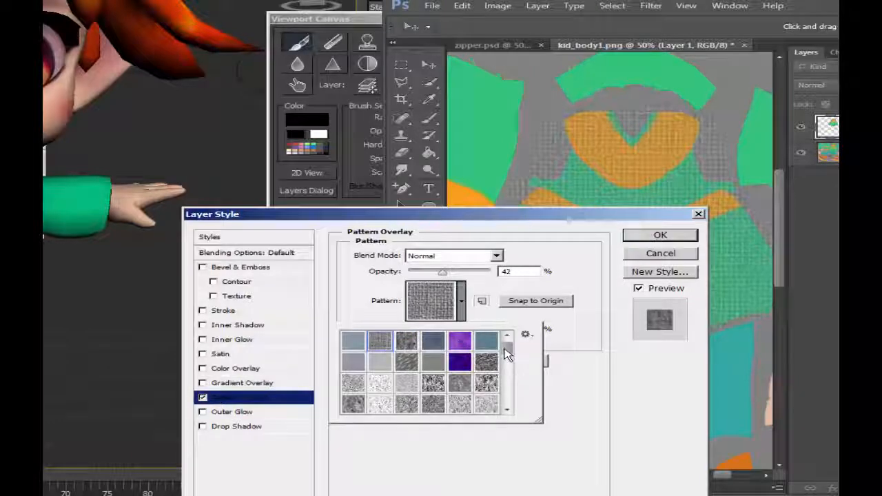
Set the pattern overlay to Multiply with 76% opacity and 101% scale, and apply the layer style.
left_click(497, 258)
left_click(434, 1)
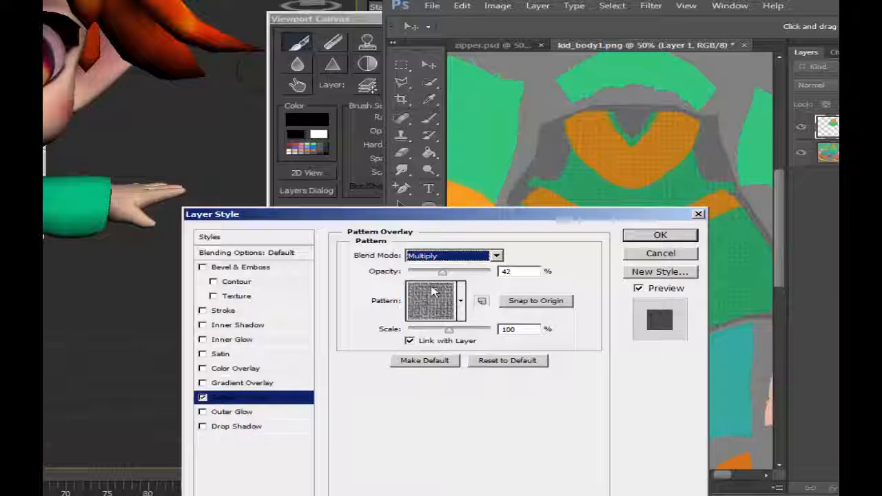
left_click_drag(442, 273, 472, 274)
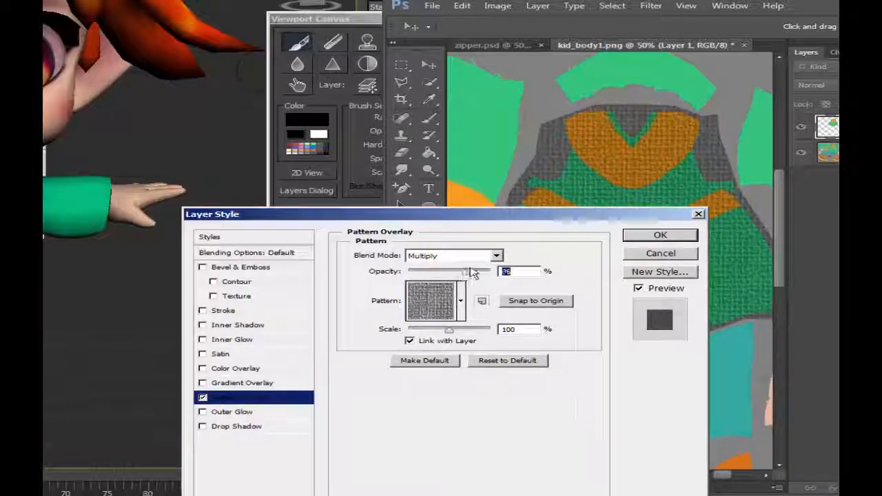
left_click_drag(449, 329, 448, 334)
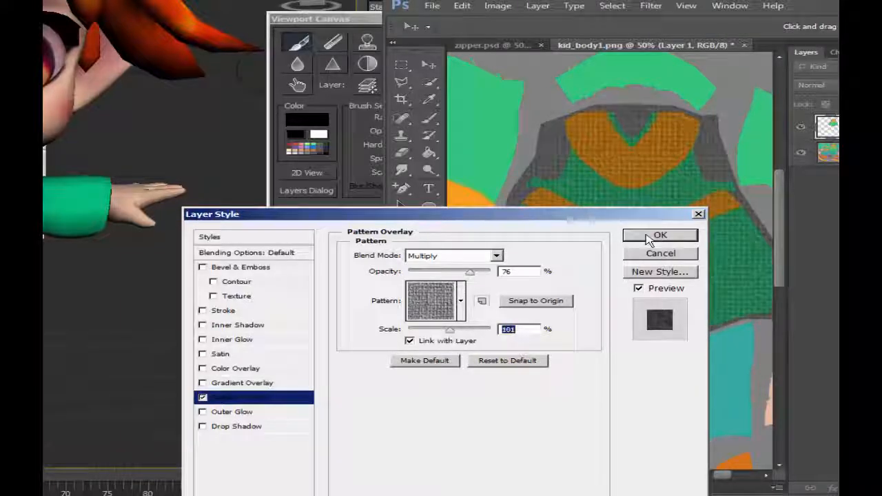
left_click(655, 236)
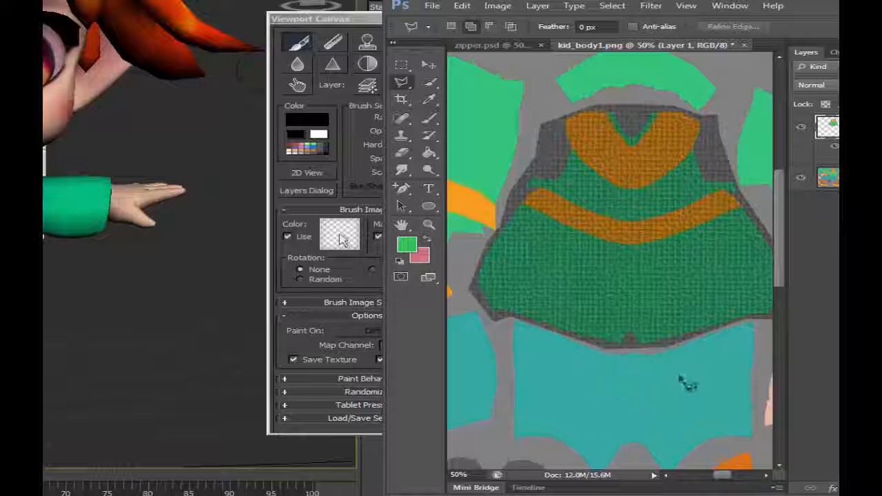
scroll(620, 402, "down", 5)
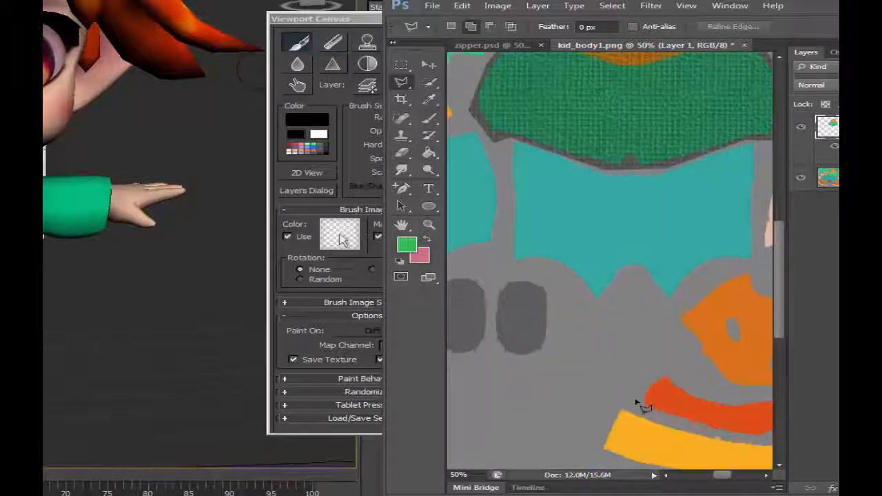
scroll(662, 393, "up", 2)
scroll(661, 389, "up", 4)
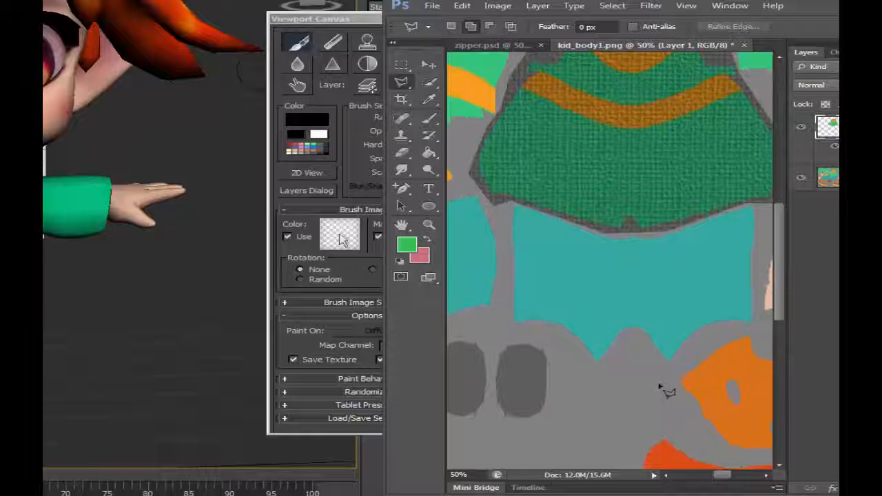
scroll(666, 390, "down", 3)
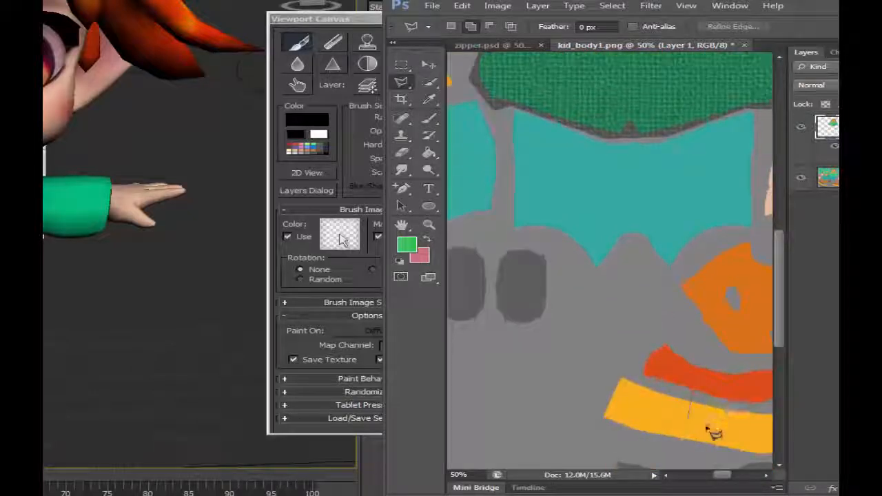
double_click(711, 418)
left_click(109, 127)
scroll(620, 275, "up", 5)
Save the layered texture as kid_body1.psd and save another version in PNG format.
left_click(432, 6)
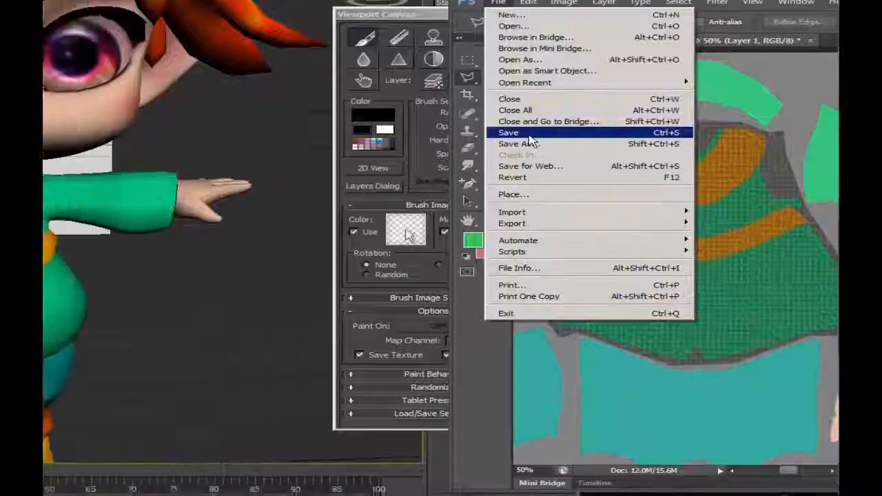
left_click(460, 148)
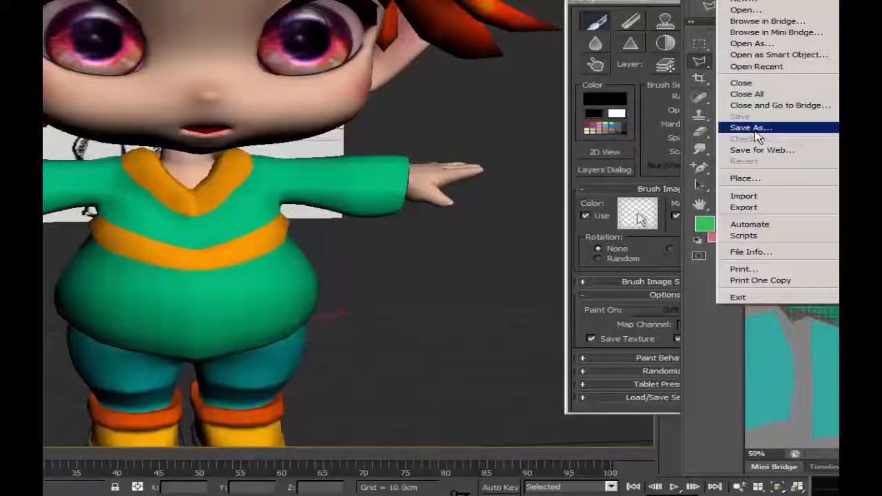
left_click(591, 351)
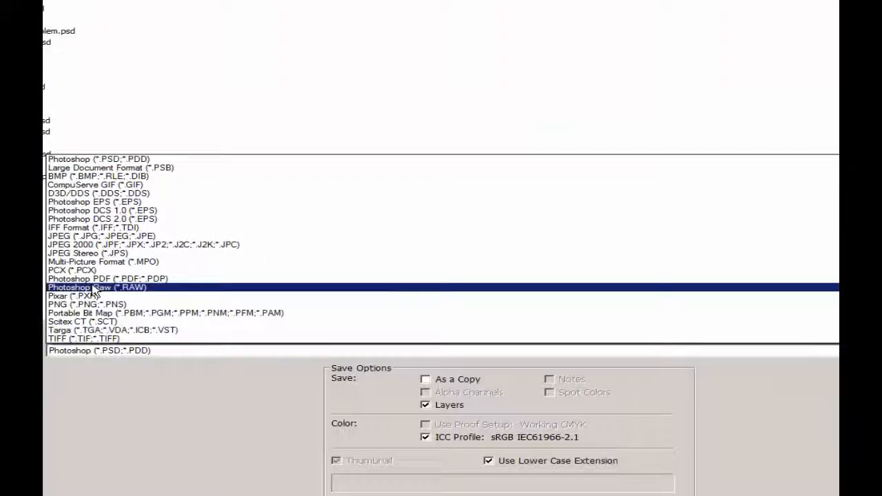
left_click(87, 304)
key("Return")
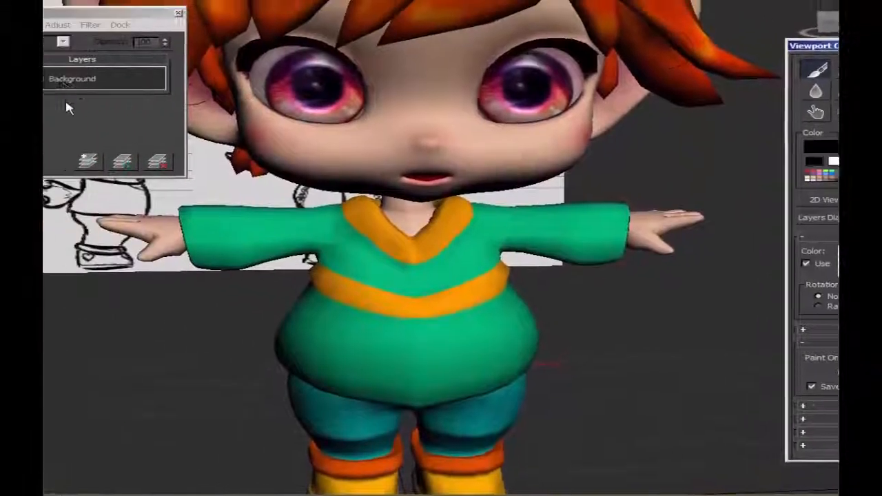
Switch to 3ds Max, load the updated kid_body1.png as the body texture, and check the woven shirt on the model.
left_click(60, 37)
left_click(82, 82)
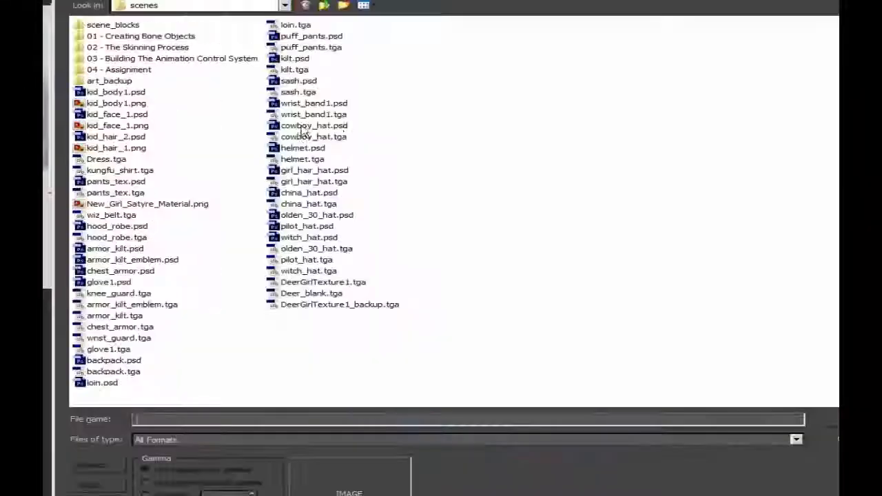
double_click(133, 103)
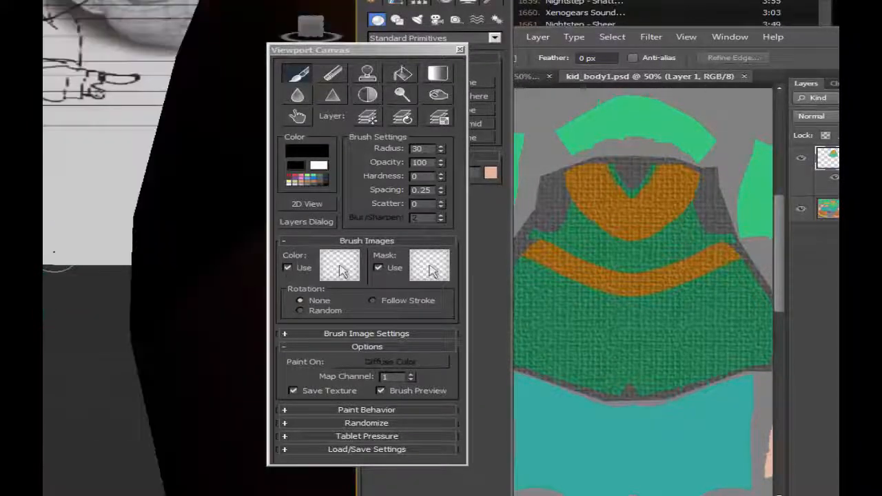
scroll(55, 242, "up", 6)
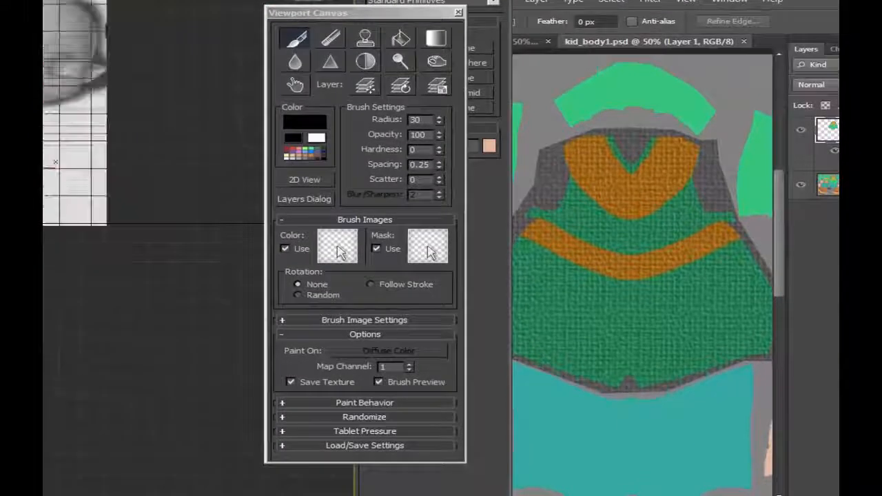
middle_click_drag(50, 89, 76, 323)
scroll(59, 331, "up", 4)
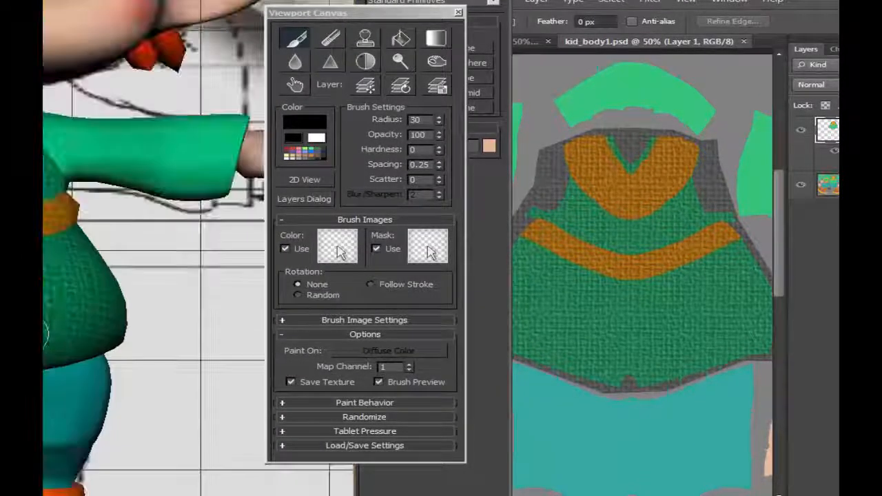
scroll(55, 331, "down", 4)
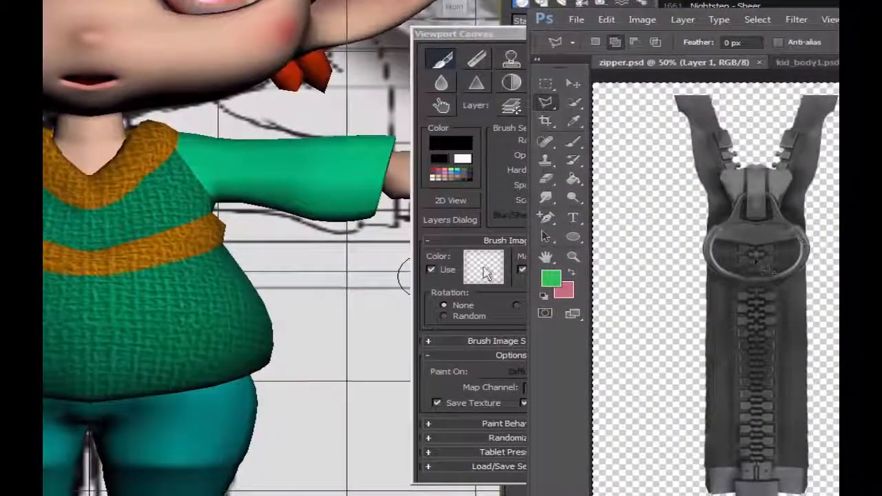
Set the paint mirroring to X and the clone source to Screen, undoing the black test dab on the chest.
left_click(507, 36)
left_click(436, 426)
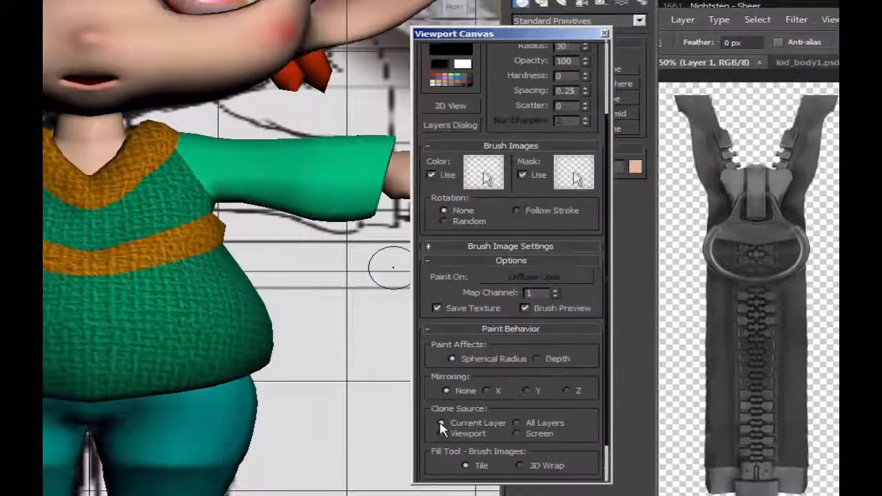
left_click(487, 393)
left_click(47, 205)
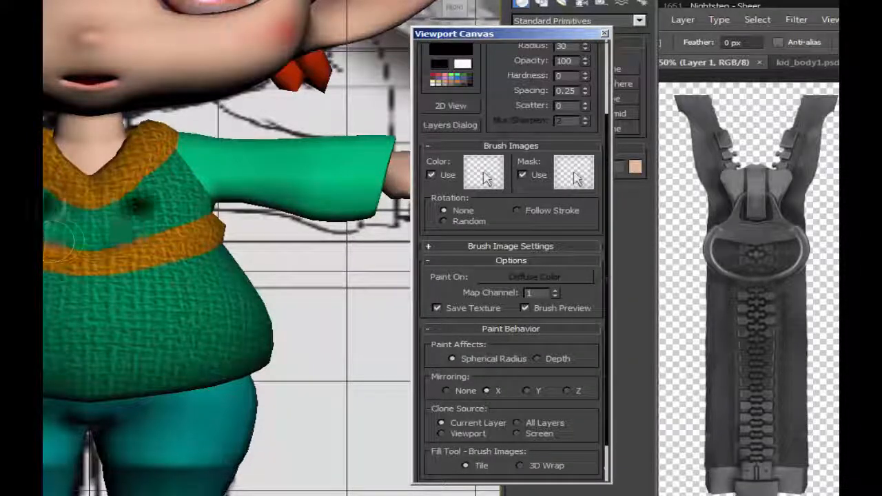
key("ctrl+z")
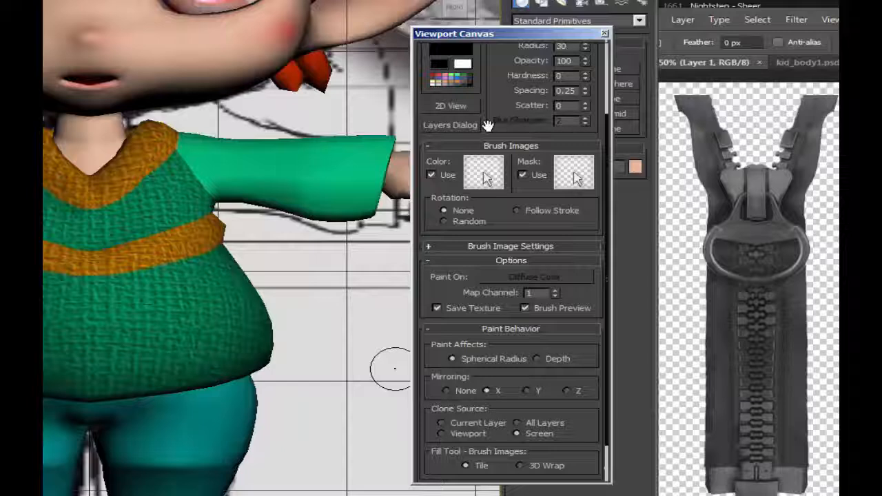
scroll(488, 124, "up", 3)
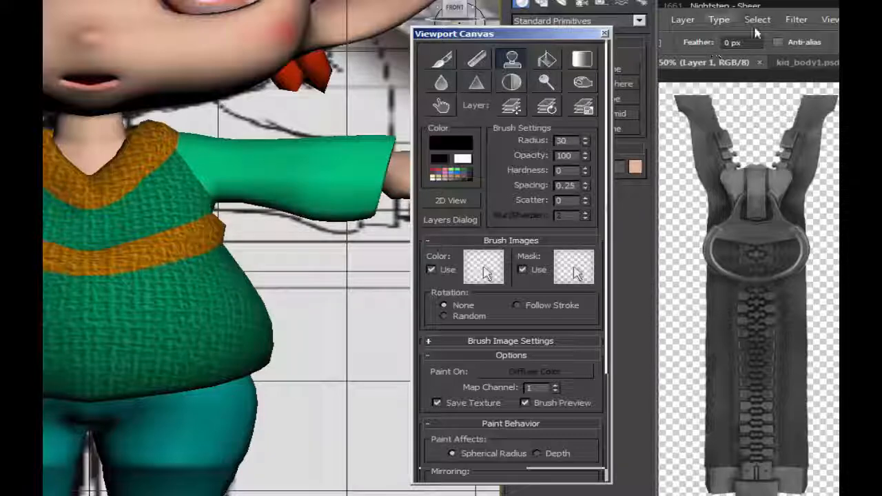
Draw a plane about 26 cm long and 15 cm wide beside the character in the front view.
left_click(719, 20)
left_click(576, 21)
middle_click_drag(261, 169, 163, 173)
scroll(238, 178, "down", 3)
middle_click_drag(258, 180, 201, 176)
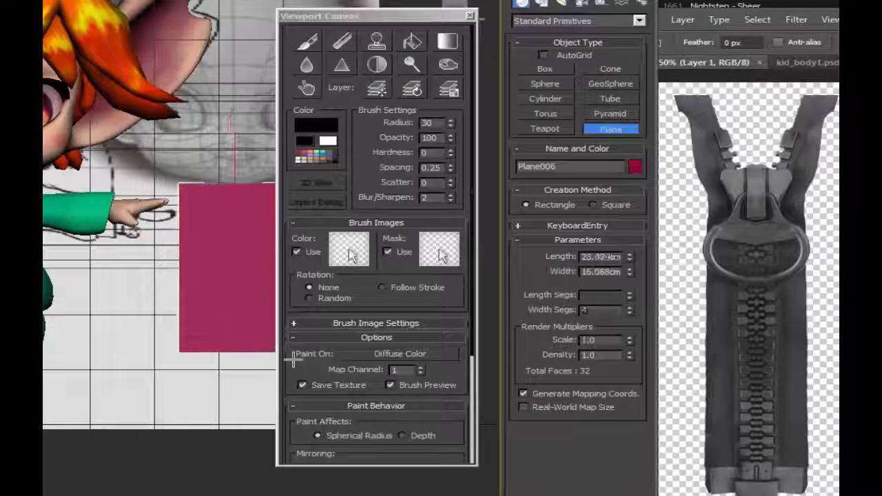
left_click_drag(292, 355, 276, 325)
middle_click_drag(205, 199, 142, 199)
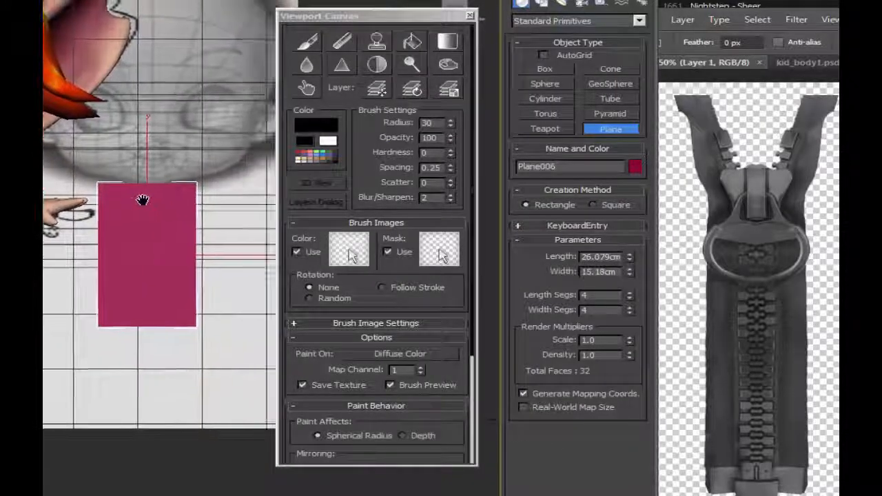
Load zipper.png as the diffuse bitmap of an unused material and assign it to the plane with the map shown in the viewport.
key("m")
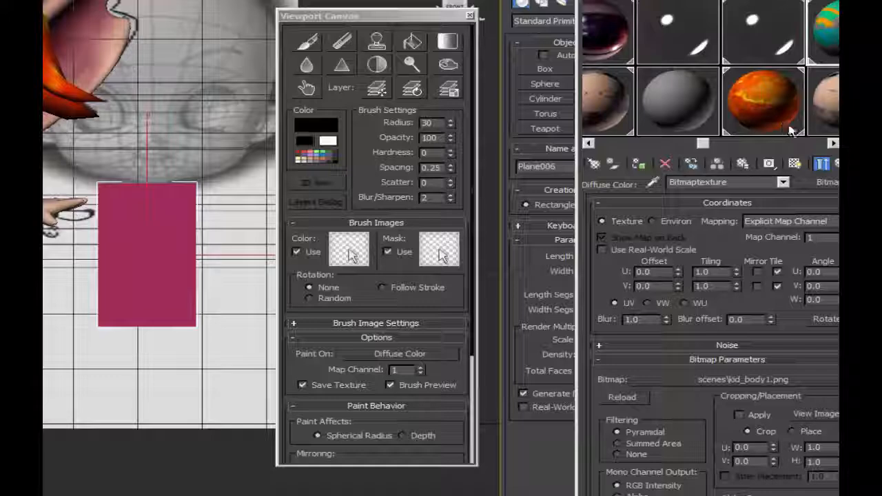
left_click(811, 143)
left_click(795, 38)
left_click(711, 305)
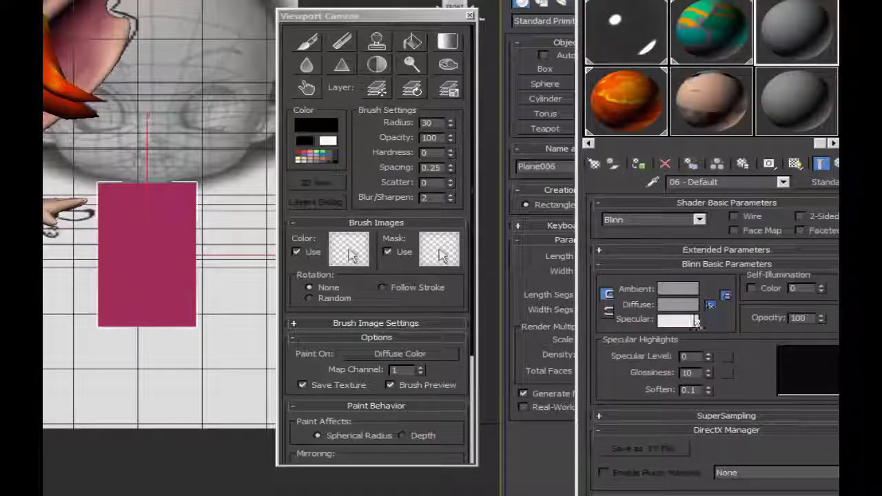
double_click(173, 73)
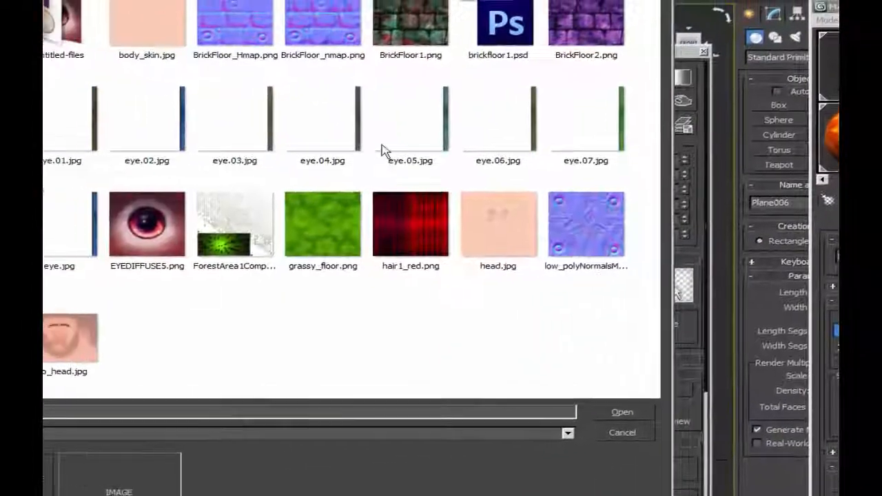
double_click(64, 20)
left_click(381, 30)
left_click(395, 374)
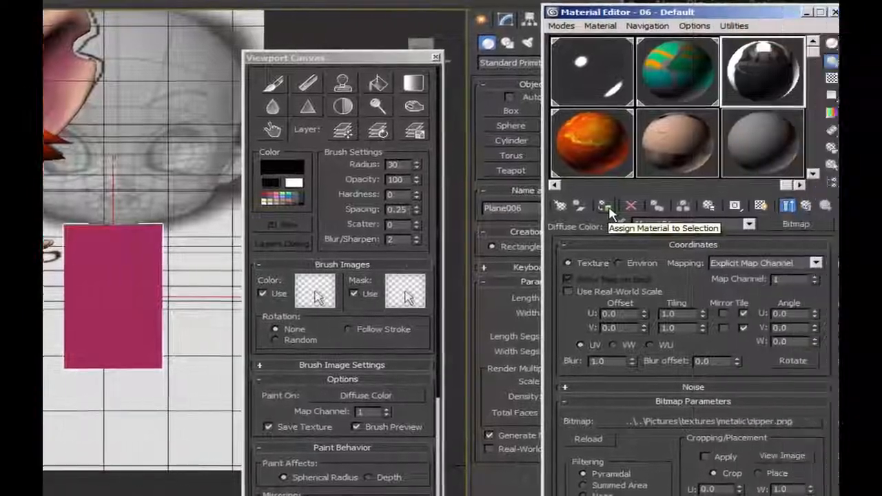
left_click(594, 205)
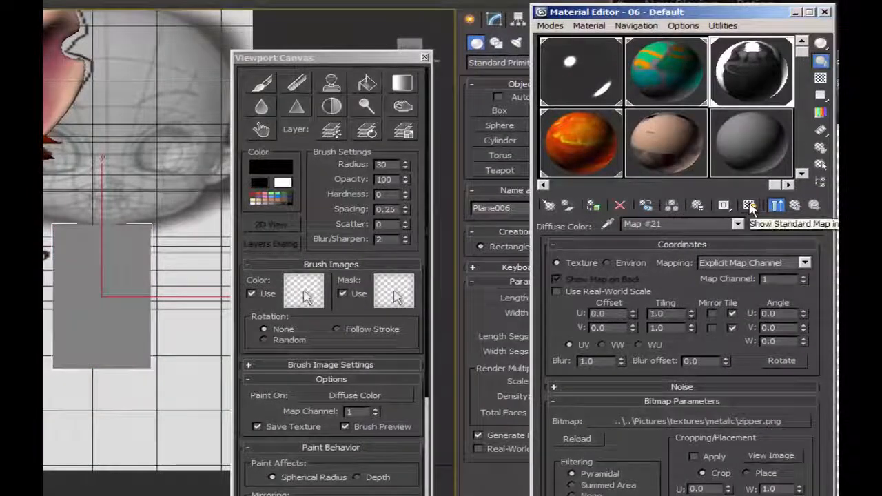
left_click(749, 205)
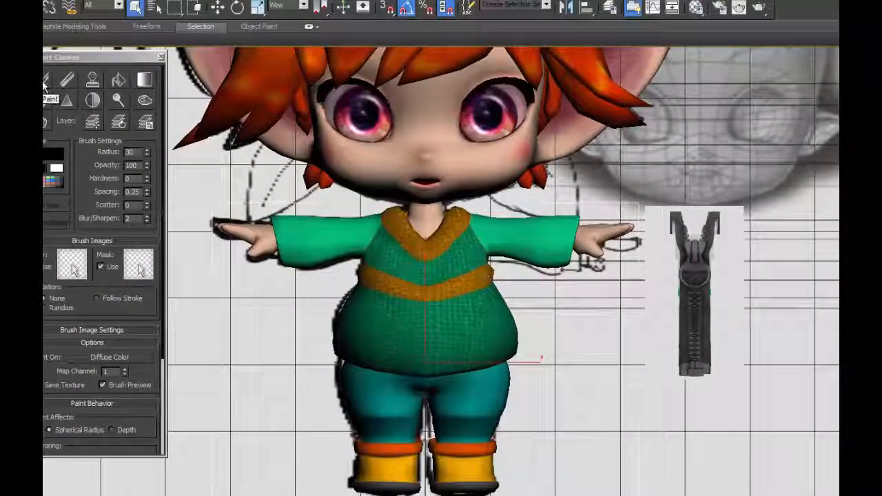
Add a paint layer to the body texture and try to clone the plane's zipper image onto the shirt.
left_click(42, 81)
left_click_drag(86, 82, 106, 324)
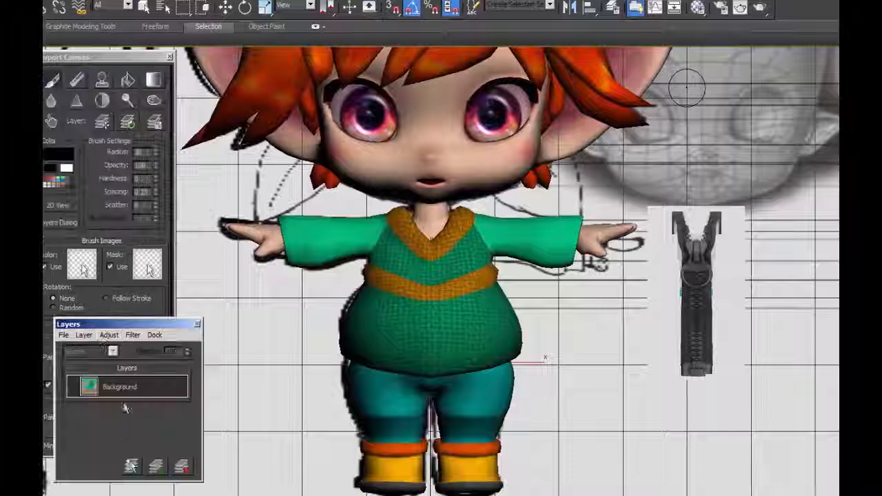
left_click(157, 470)
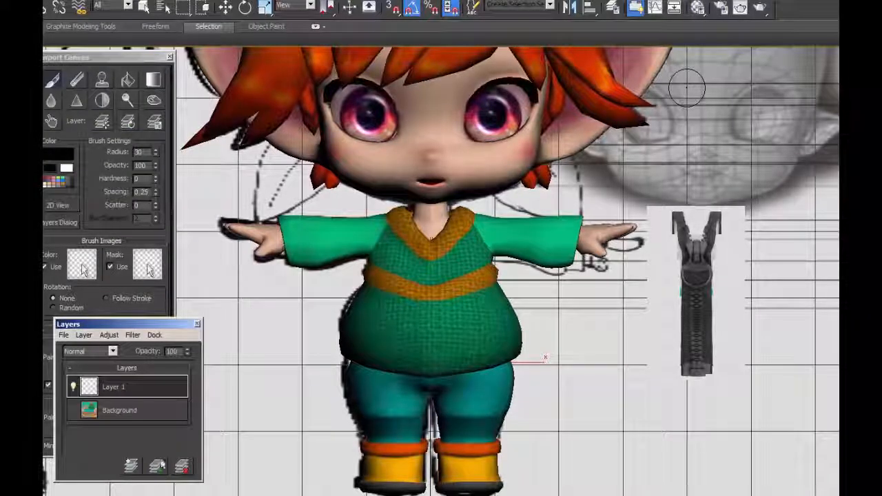
left_click(102, 81)
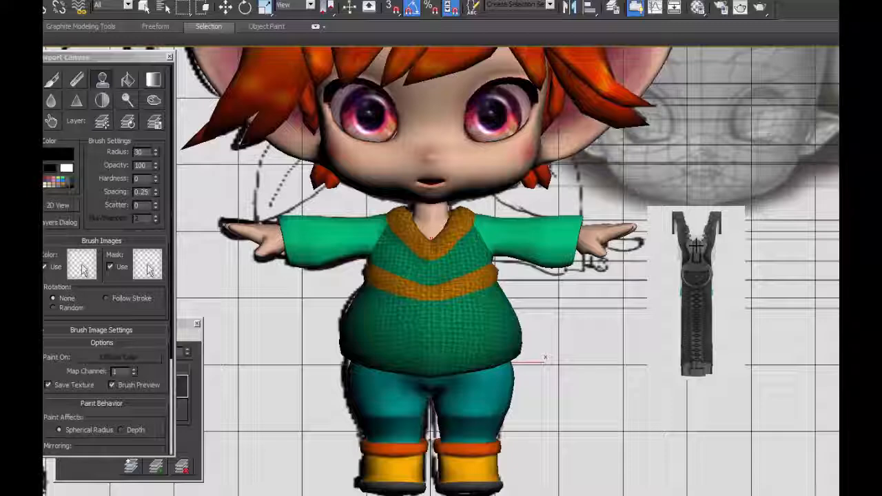
left_click(696, 246, "alt")
scroll(480, 297, "up", 2)
mouse_move(410, 246)
left_mouse_down()
mouse_move(400, 266)
mouse_move(410, 405)
mouse_move(403, 219)
left_mouse_up()
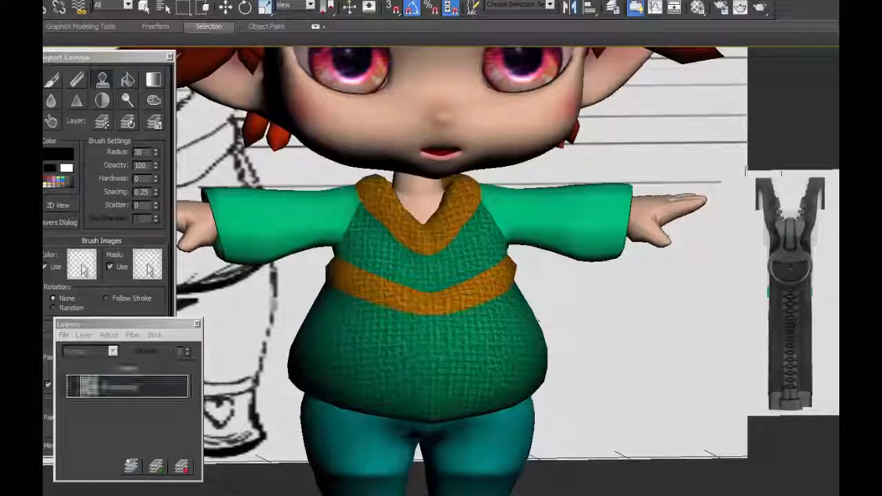
mouse_move(173, 328)
left_mouse_down()
mouse_move(315, 353)
mouse_move(315, 368)
mouse_move(308, 327)
left_mouse_up()
scroll(97, 358, "down", 5)
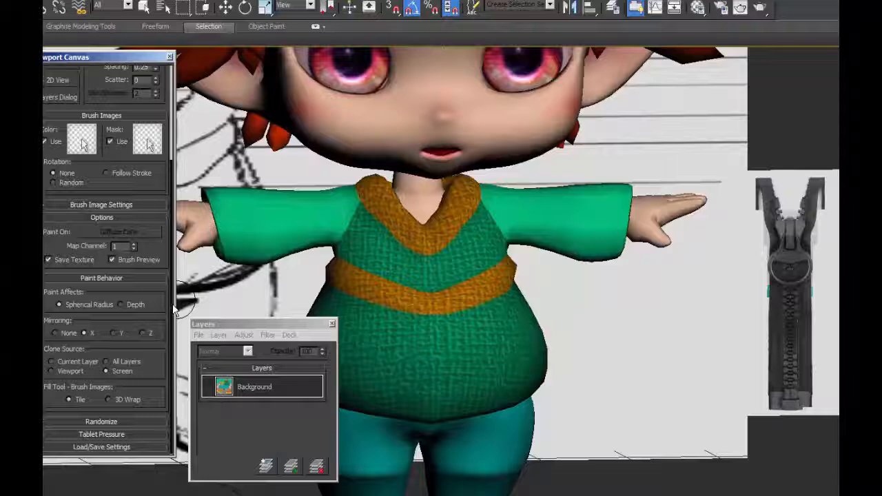
scroll(165, 241, "up", 5)
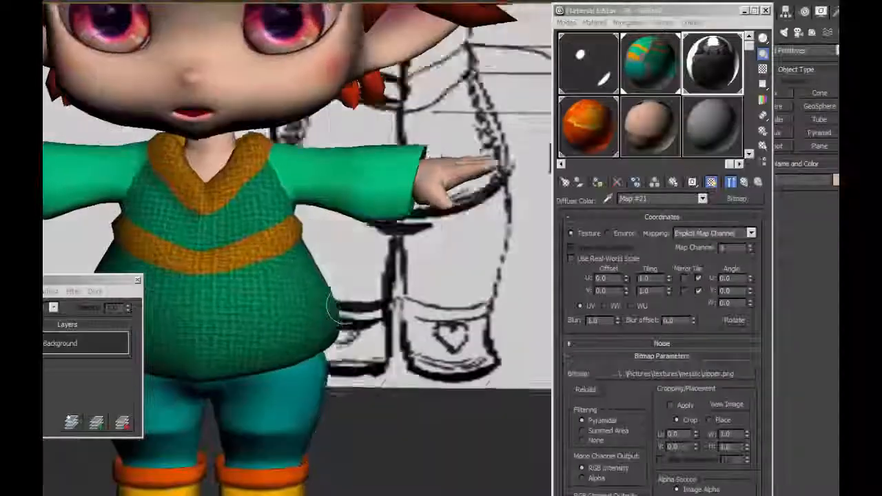
scroll(324, 305, "up", 5)
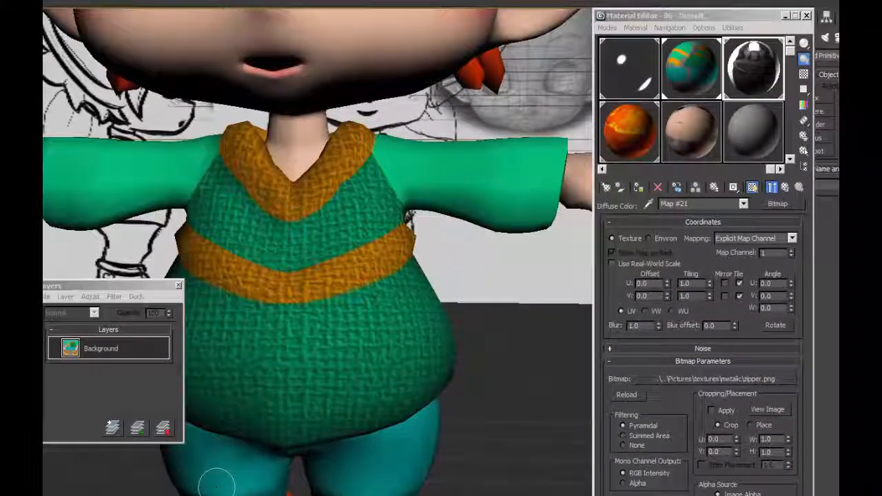
Switch to Photoshop and paste the copied zipper into kid_body1.psd as a new layer.
left_click(216, 495)
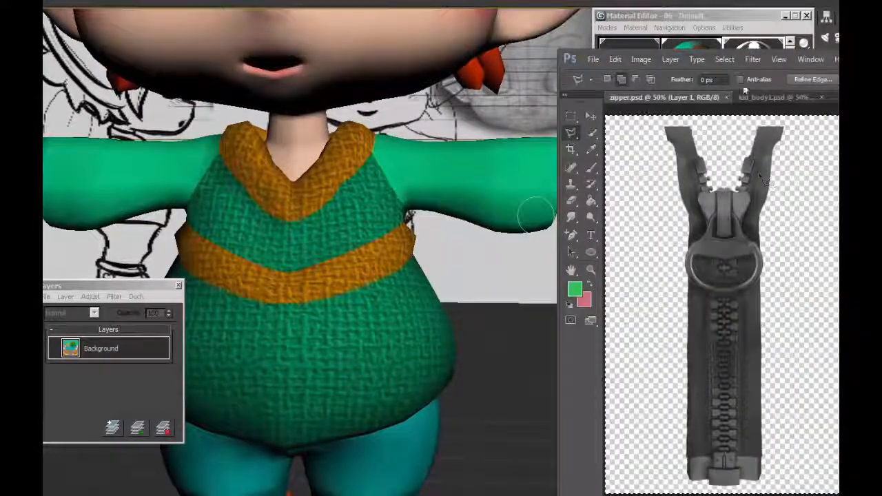
left_click(753, 97)
key("ctrl+v")
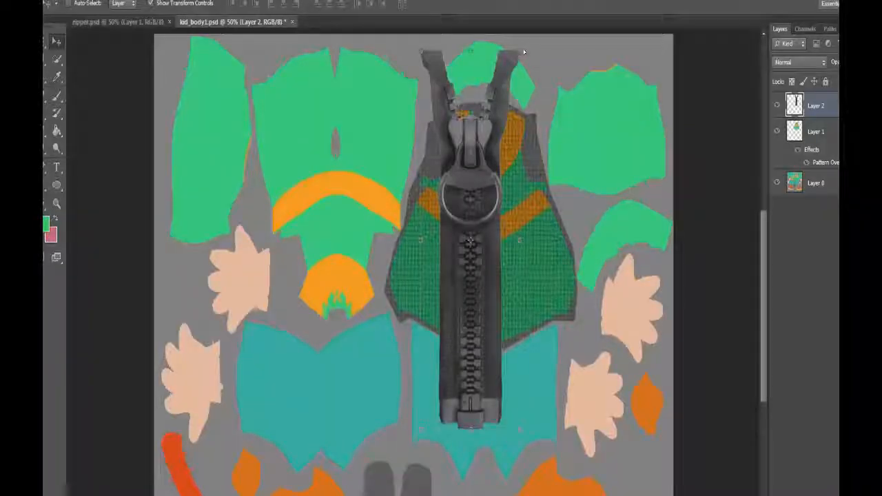
Scale the pasted zipper to about 52% wide and 53% high and centre it on the shirt front.
key("ctrl+t")
left_click_drag(524, 52, 491, 144, "alt+shift")
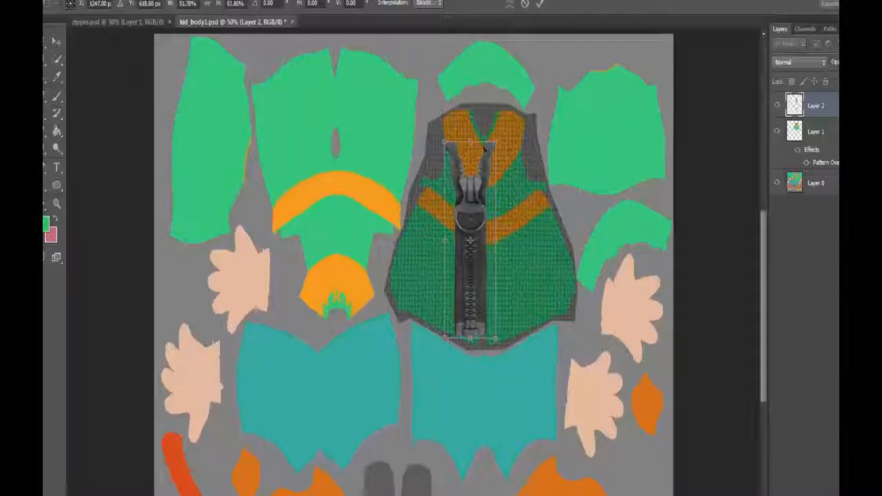
left_click_drag(479, 203, 493, 196)
left_click_drag(484, 136, 485, 132)
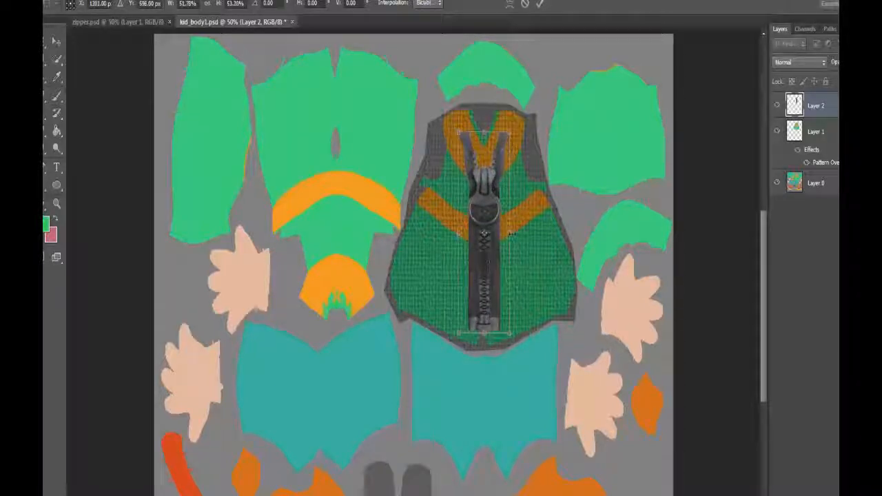
Narrow and shorten the zipper to fit between the V-neck and the orange chest band, and apply the transform.
left_click_drag(510, 234, 487, 237)
left_click_drag(473, 332, 472, 240)
key("ctrl+plus")
key("ctrl+plus")
left_click_drag(594, 117, 425, 391)
left_click_drag(380, 342, 401, 319)
left_click_drag(379, 427, 379, 402)
left_click_drag(384, 343, 391, 337)
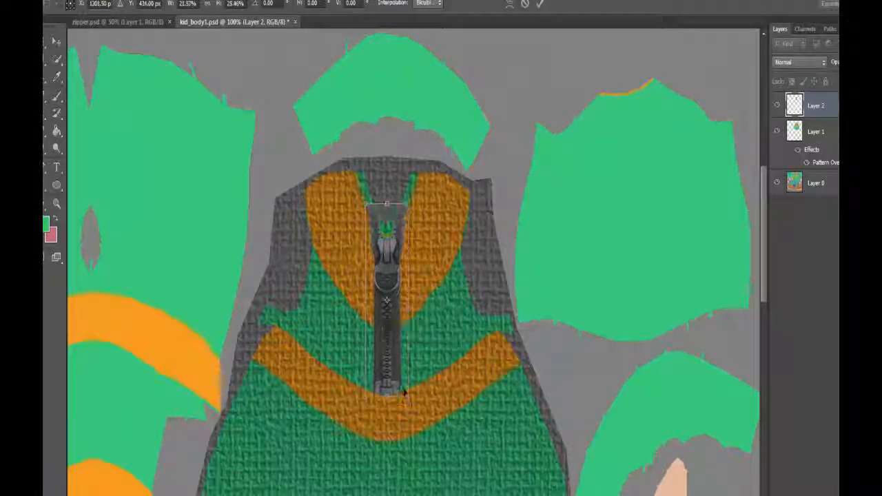
key("v")
left_click(404, 230)
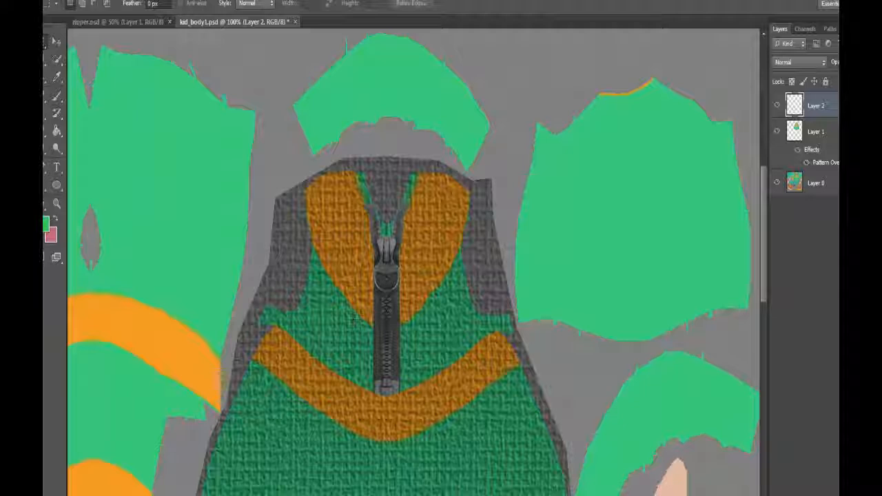
Copy the zipper's lower section onto new layers and stack the copies downward to extend the zipper to the shirt's hem.
left_click_drag(353, 298, 428, 417)
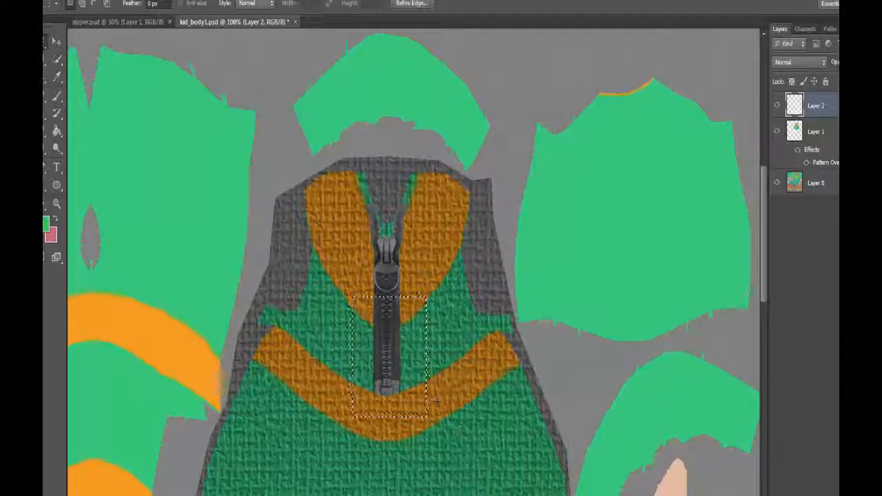
key("ctrl+j")
key("v")
key("ctrl+z")
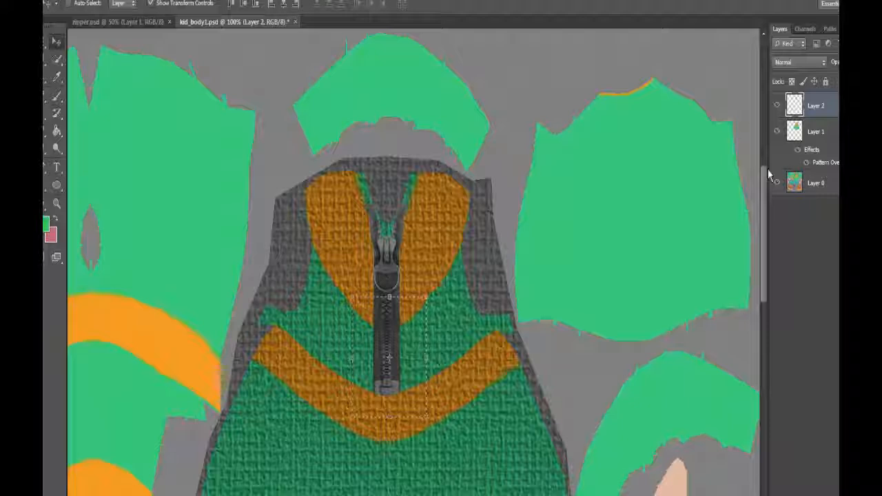
key("ctrl+j")
left_click_drag(390, 333, 395, 393)
mouse_move(393, 413)
left_mouse_down()
mouse_move(397, 397)
mouse_move(400, 414)
left_mouse_up()
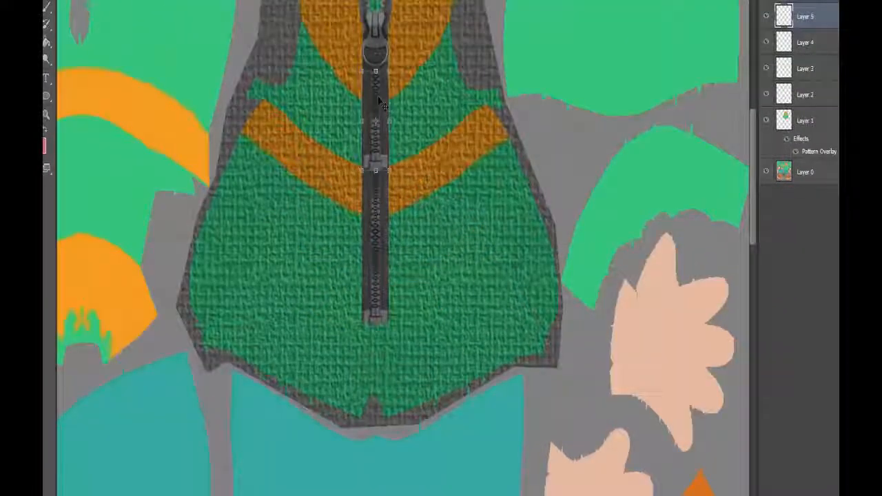
left_click_drag(381, 103, 373, 332)
key("ctrl+t")
Save kid_body1.psd with the zipper layers and save another version in PNG format.
key("alt+f")
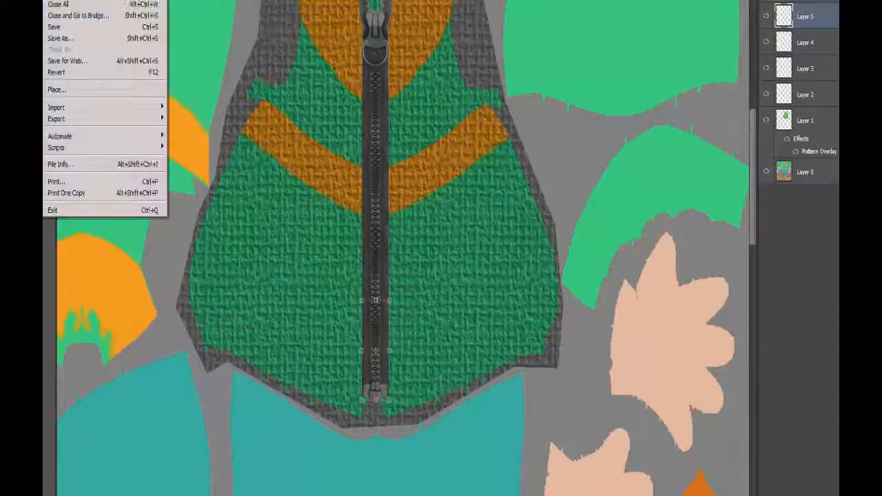
left_click(81, 29)
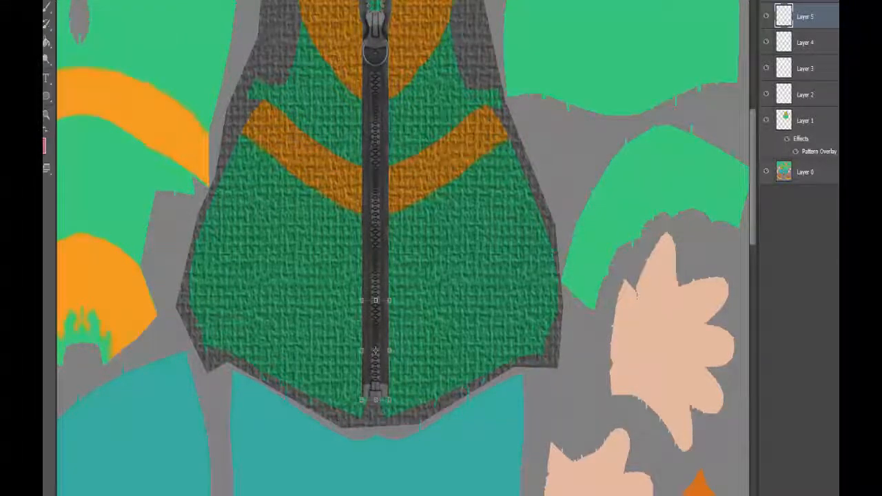
key("alt+f")
left_click(88, 37)
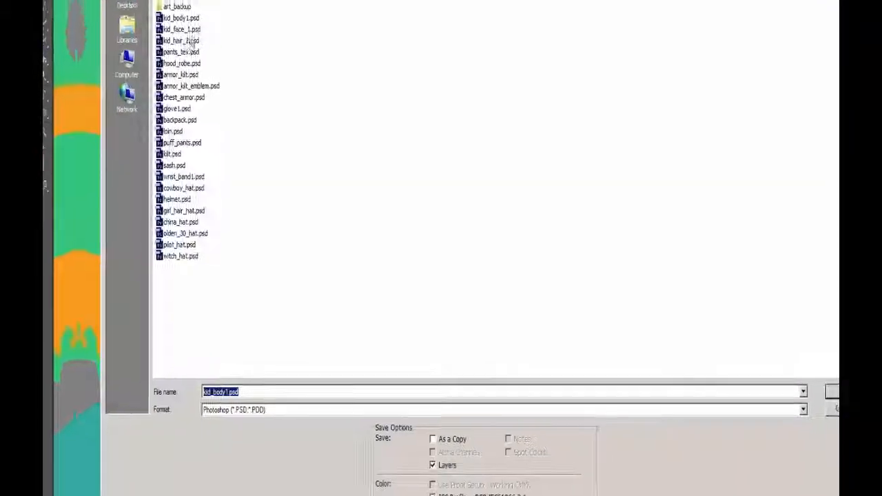
left_click(799, 410)
left_click(758, 395)
left_click(826, 449)
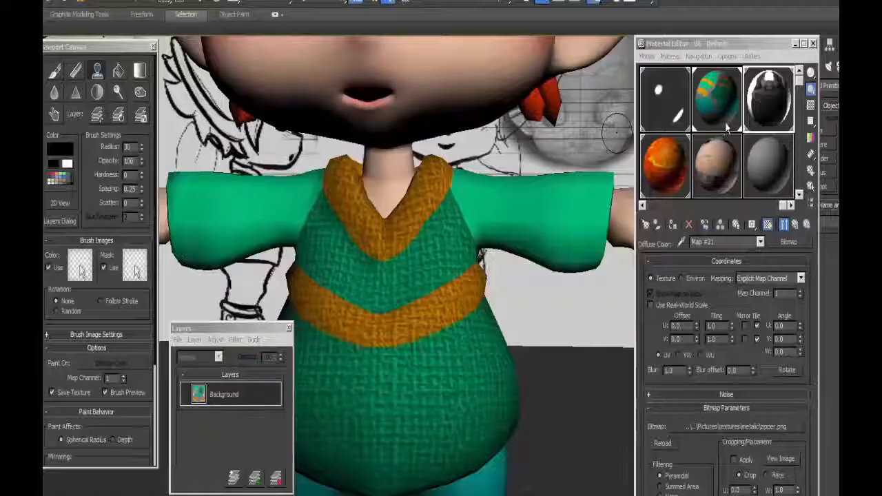
Switch to 3ds Max, refresh kid_body1.png in the body material, and check the zipper on the model from several angles.
left_click(777, 363)
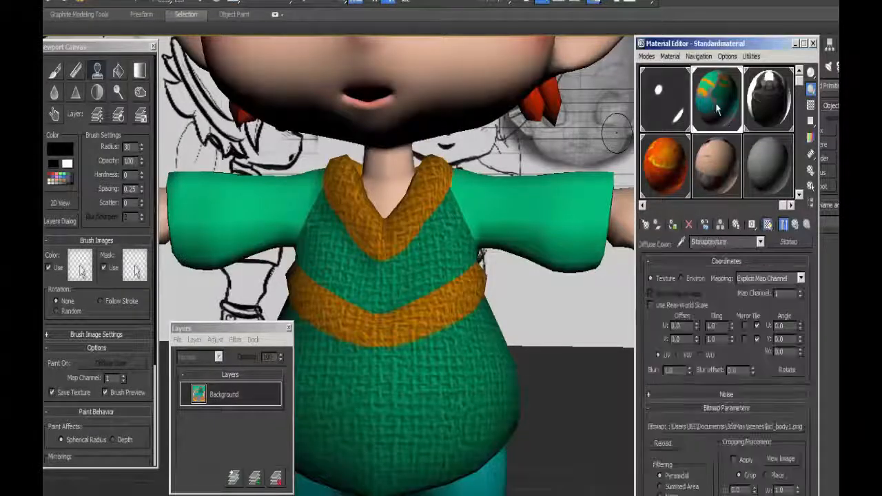
left_click(177, 340)
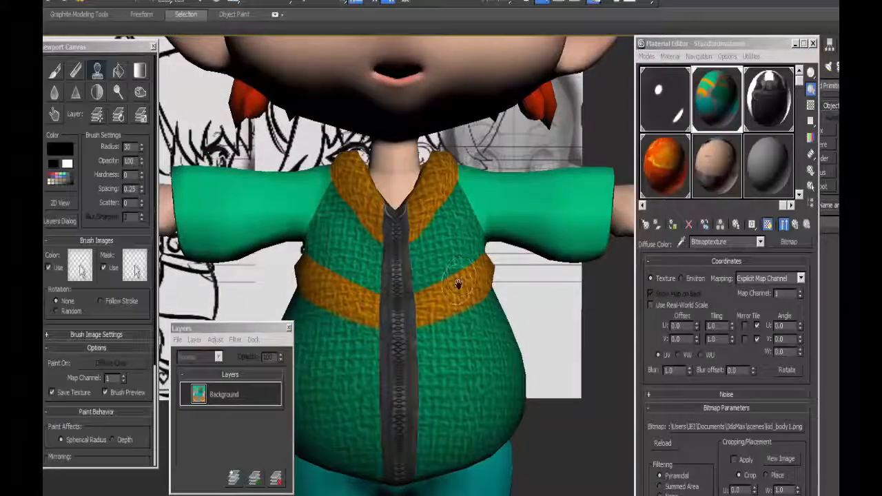
mouse_move(457, 285)
middle_mouse_down()
mouse_move(471, 279)
mouse_move(472, 290)
middle_mouse_up()
scroll(423, 311, "down", 5)
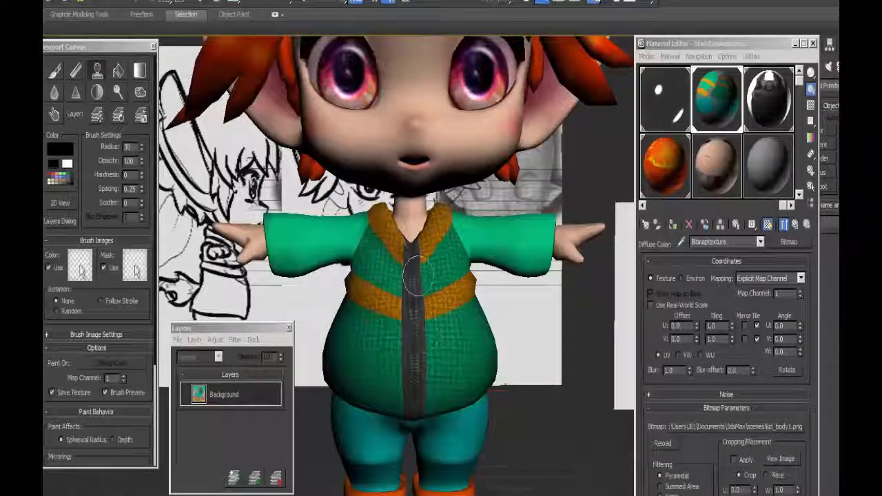
mouse_move(410, 352)
middle_mouse_down("alt")
mouse_move(380, 368)
mouse_move(445, 368)
mouse_move(410, 303)
middle_mouse_up("alt")
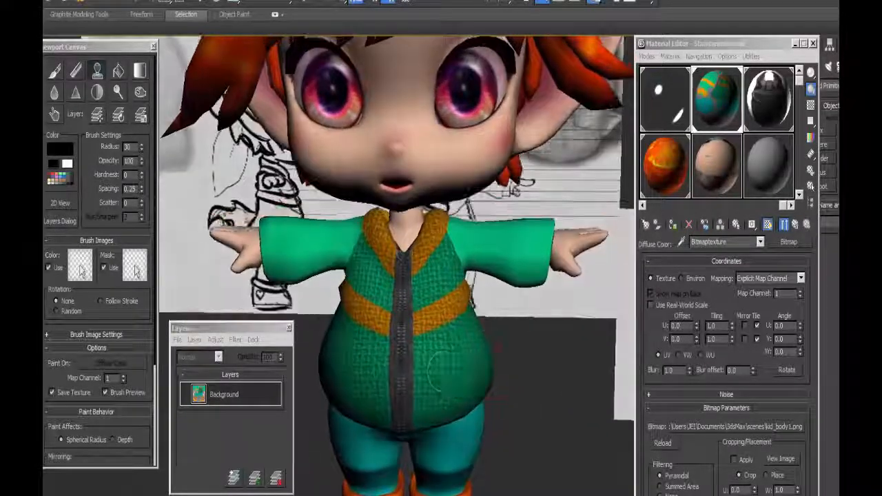
scroll(410, 298, "up", 3)
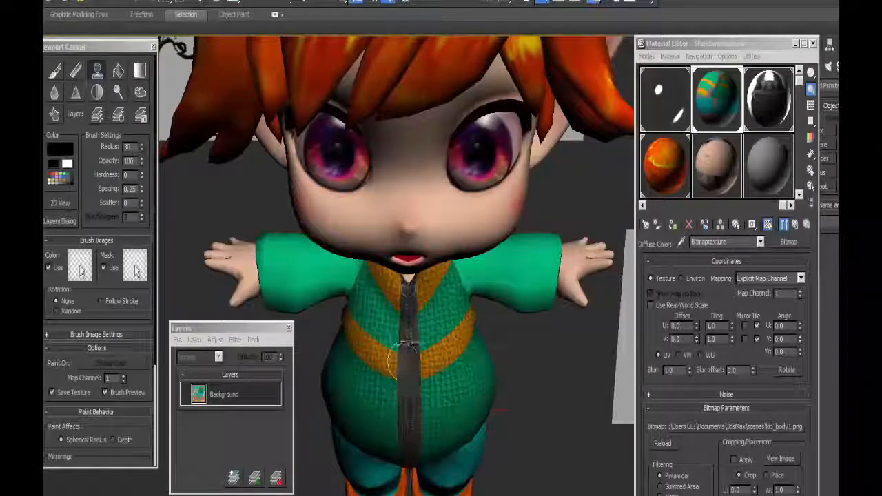
middle_click_drag(411, 425, 403, 365, "alt")
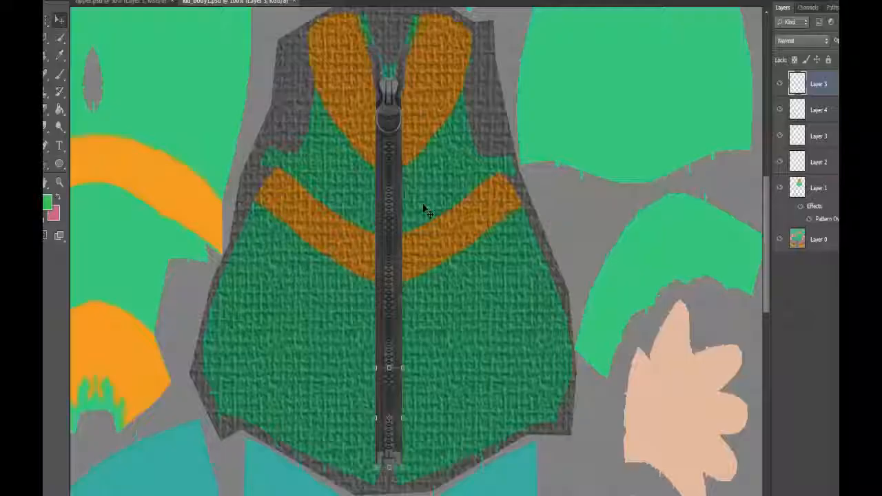
Merge the four zipper layers, Layer 2 through Layer 5, into a single layer above the fabric overlay.
key("m")
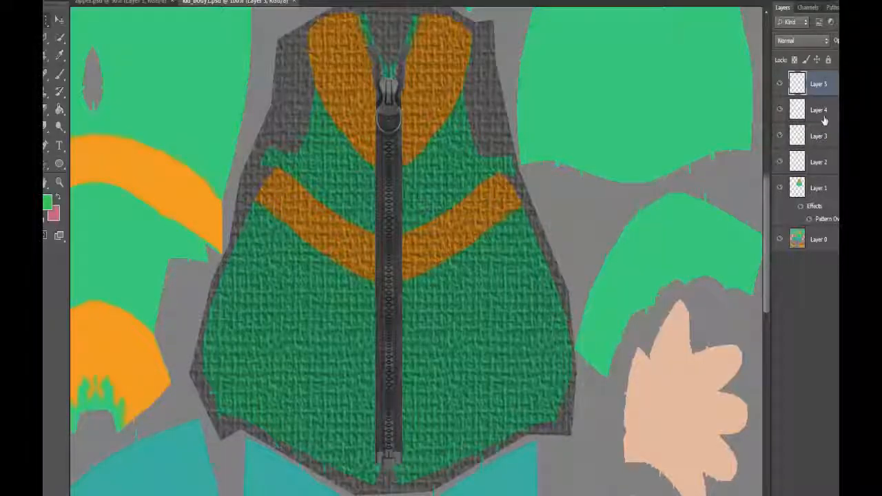
left_click(825, 119, "ctrl")
left_click(823, 140, "ctrl")
left_click(825, 170, "ctrl")
right_click(823, 135)
left_click(824, 377)
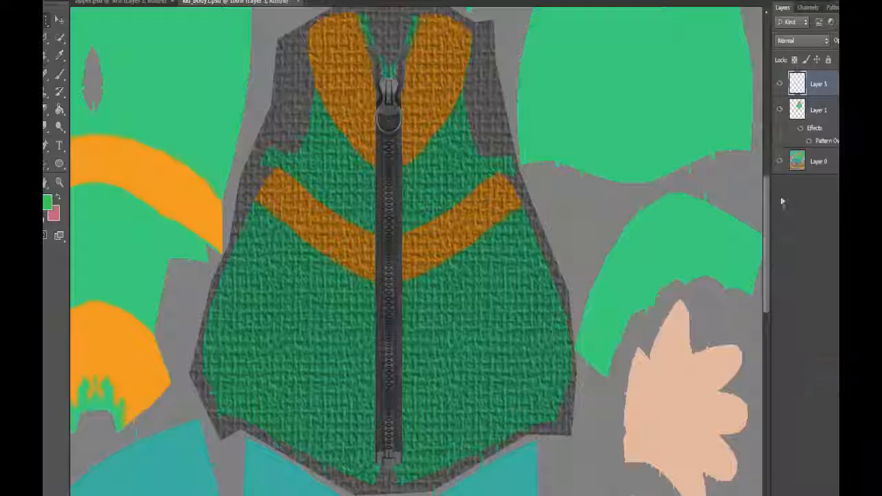
Warp the merged zipper so it becomes a narrower strip along its whole length, slimmest around the V-neck.
key("v")
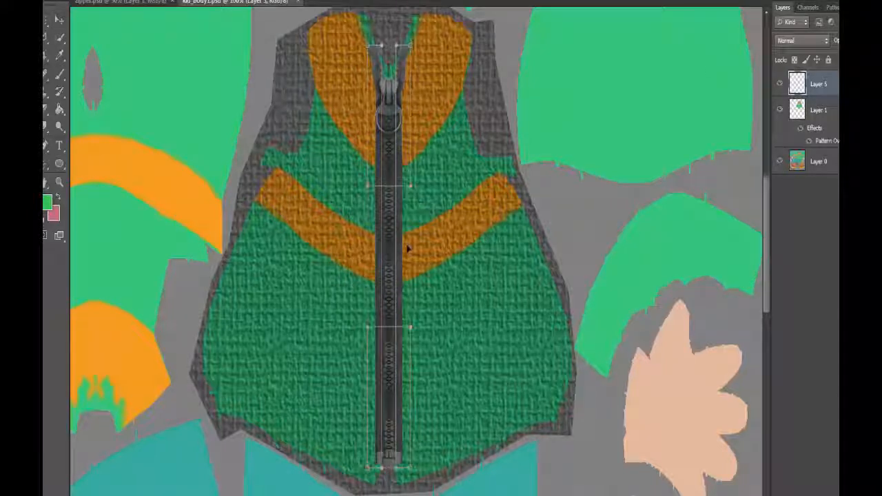
left_click_drag(408, 248, 374, 272)
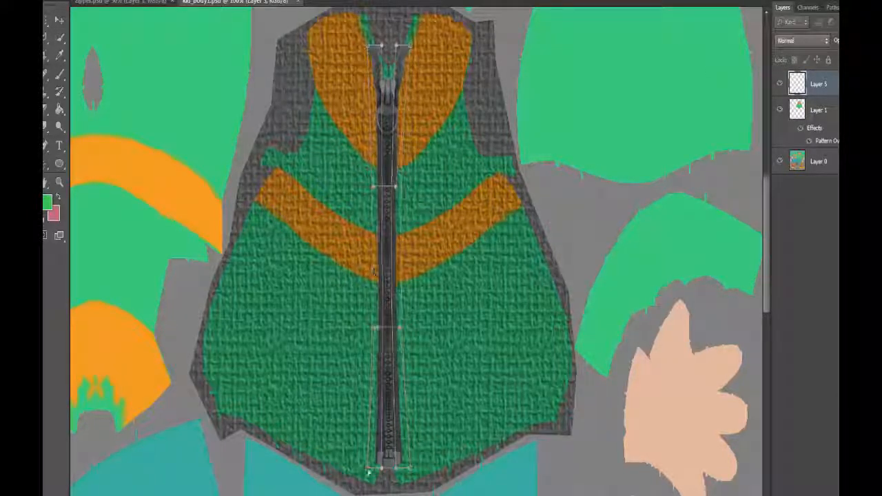
left_click_drag(368, 471, 399, 469)
left_click_drag(369, 46, 405, 46)
left_click_drag(377, 272, 395, 291)
left_click_drag(376, 470, 377, 468)
left_click_drag(399, 468, 397, 467)
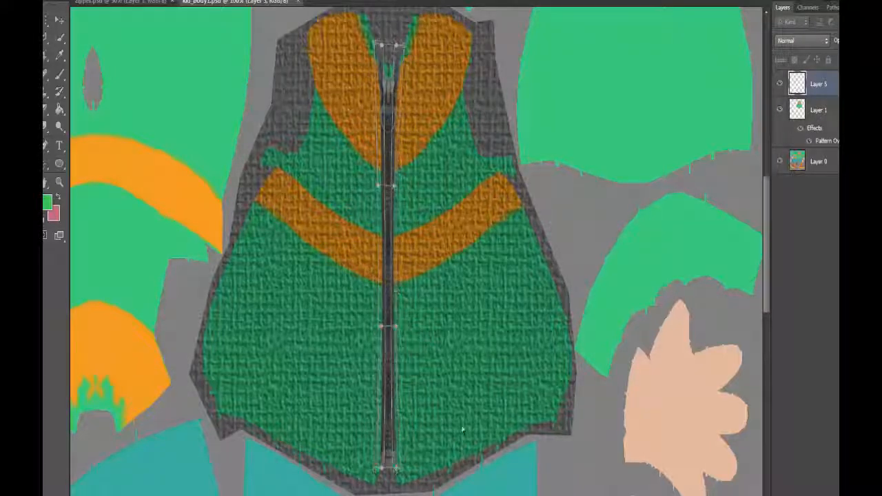
Save the updated shirt texture in PNG format as kid_body1.png.
left_click(61, 1)
left_click(79, 96)
left_click(407, 209)
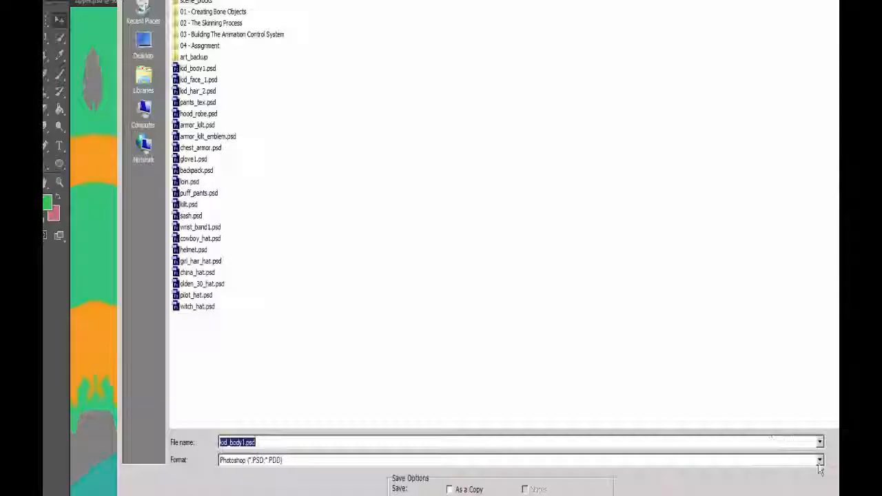
left_click(250, 460)
left_click(243, 414)
key("Return")
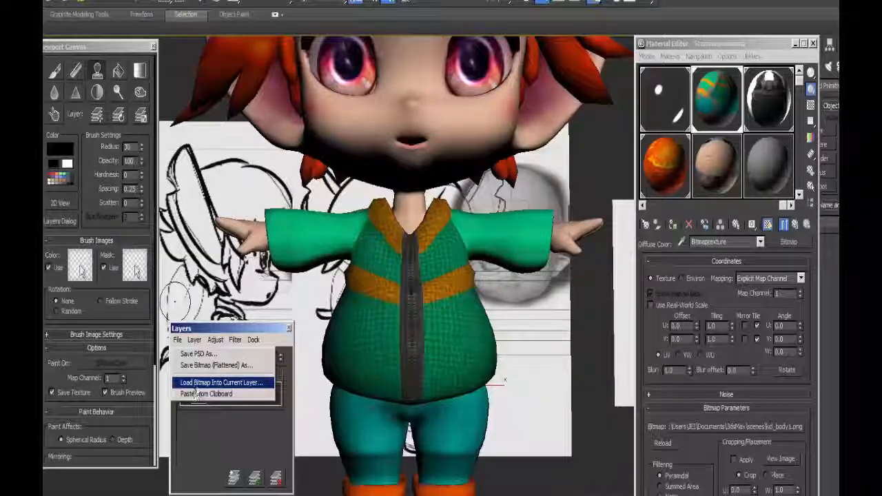
Switch to 3ds Max, load kid_body1.png into the Background layer of the painted texture, and inspect the zipper on the model.
left_click(202, 382)
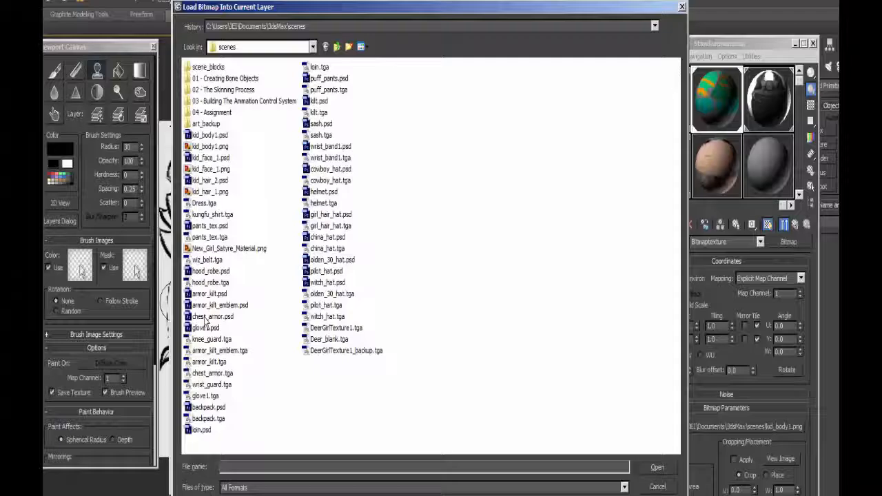
left_click(211, 146)
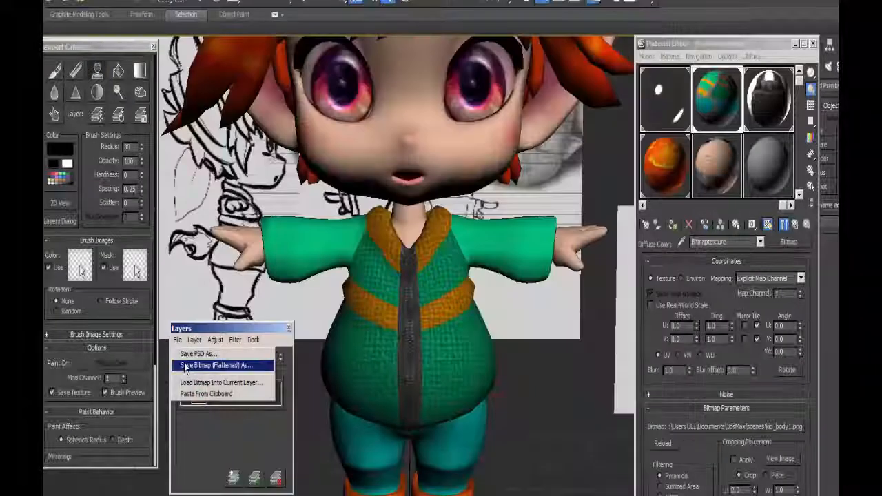
left_click(220, 384)
left_click(657, 468)
mouse_move(437, 403)
middle_mouse_down("alt")
mouse_move(482, 405)
mouse_move(485, 399)
mouse_move(437, 403)
mouse_move(441, 379)
mouse_move(525, 334)
middle_mouse_up("alt")
scroll(441, 401, "up", 3)
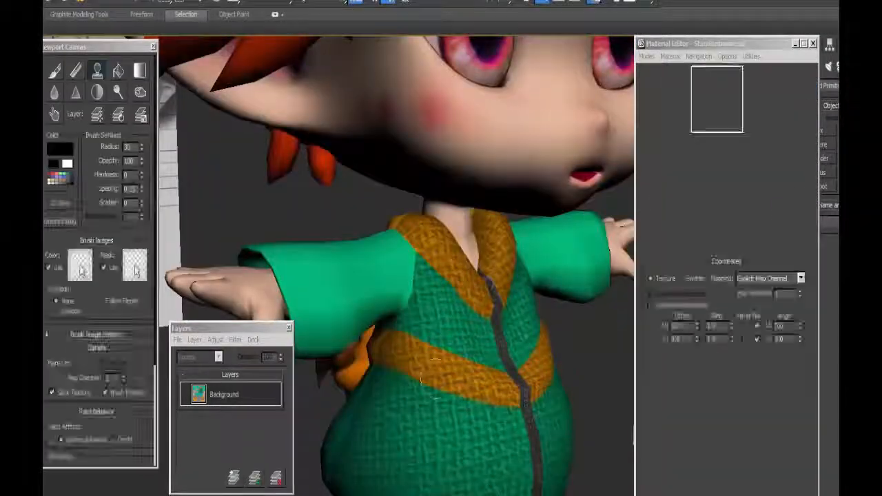
middle_click_drag(506, 413, 505, 376, "alt")
Burn soft shadows along the edges of the orange chest band and collar with brush radius 18 and opacity 4.
left_click(141, 92)
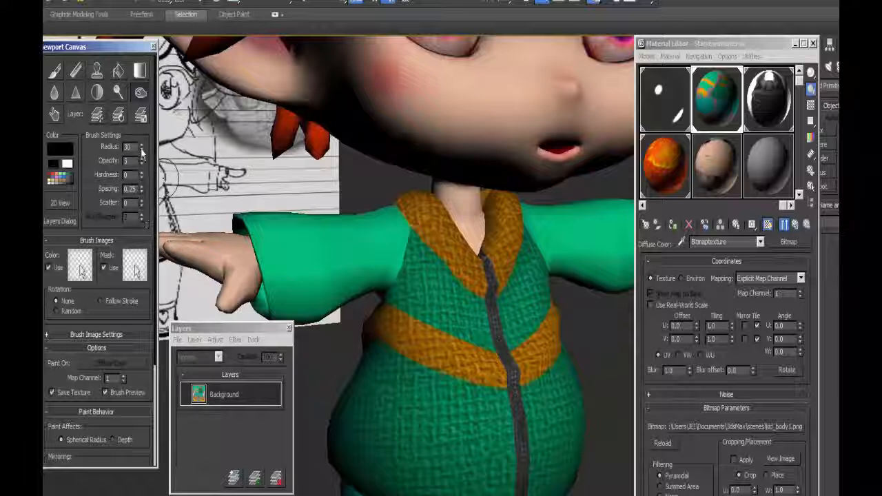
left_click_drag(141, 150, 140, 159)
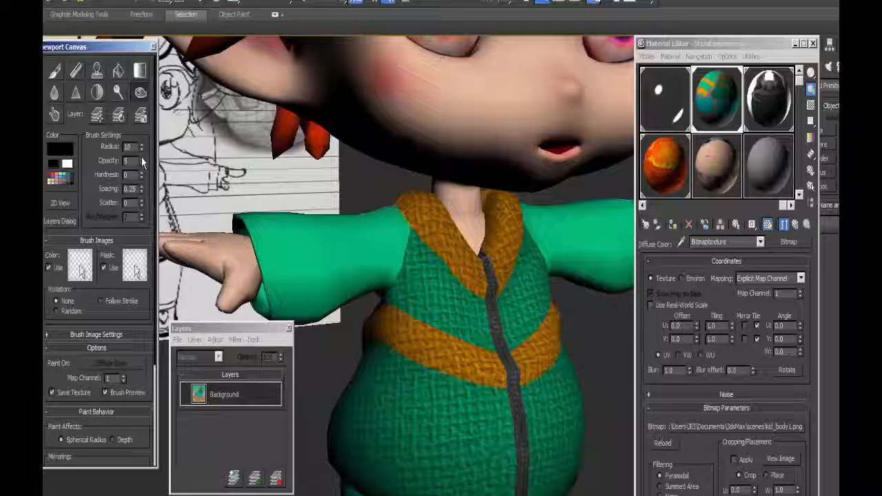
left_click(142, 164)
left_click_drag(448, 375, 534, 383)
left_click_drag(377, 337, 402, 358)
mouse_move(539, 373)
left_mouse_down()
mouse_move(494, 386)
mouse_move(439, 372)
left_mouse_up()
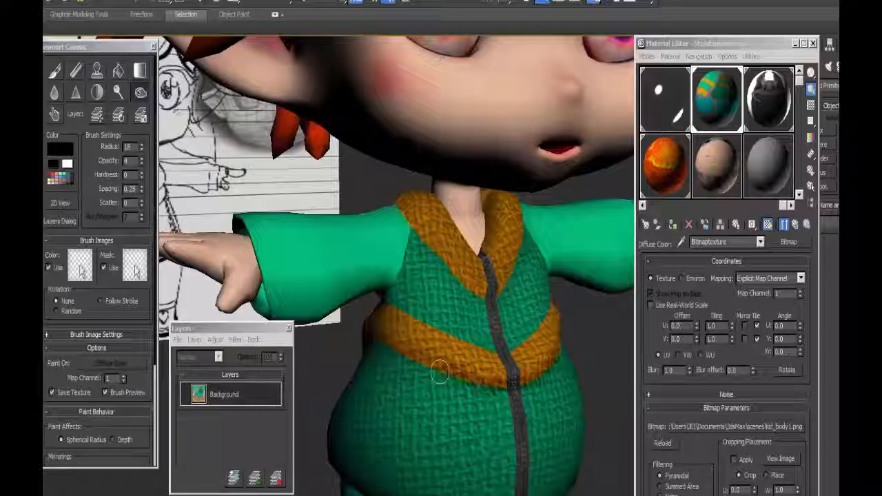
mouse_move(397, 375)
middle_mouse_down("alt")
mouse_move(425, 399)
mouse_move(471, 399)
mouse_move(466, 333)
mouse_move(443, 281)
middle_mouse_up("alt")
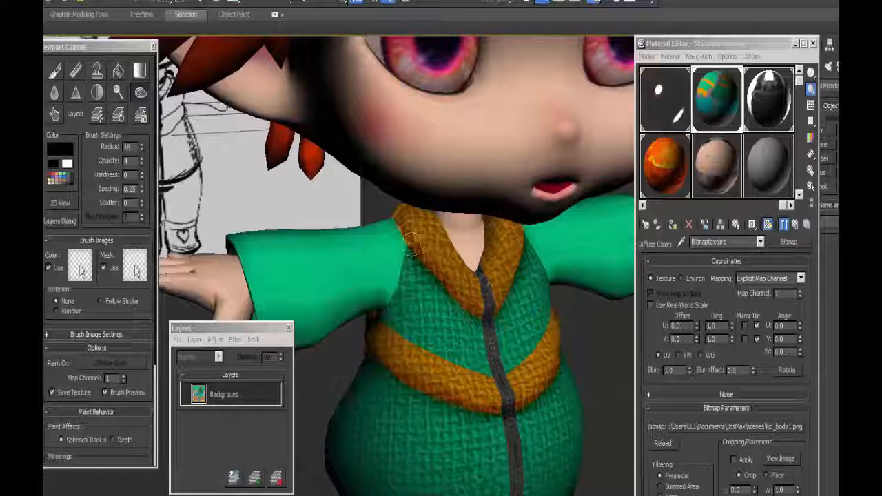
mouse_move(406, 228)
middle_mouse_down("alt")
mouse_move(428, 269)
mouse_move(458, 246)
middle_mouse_up("alt")
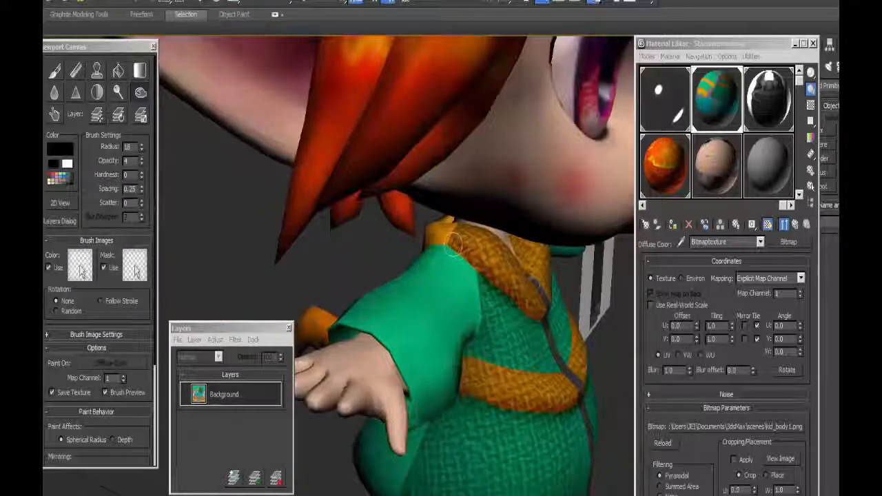
middle_click_drag(482, 284, 424, 279, "alt")
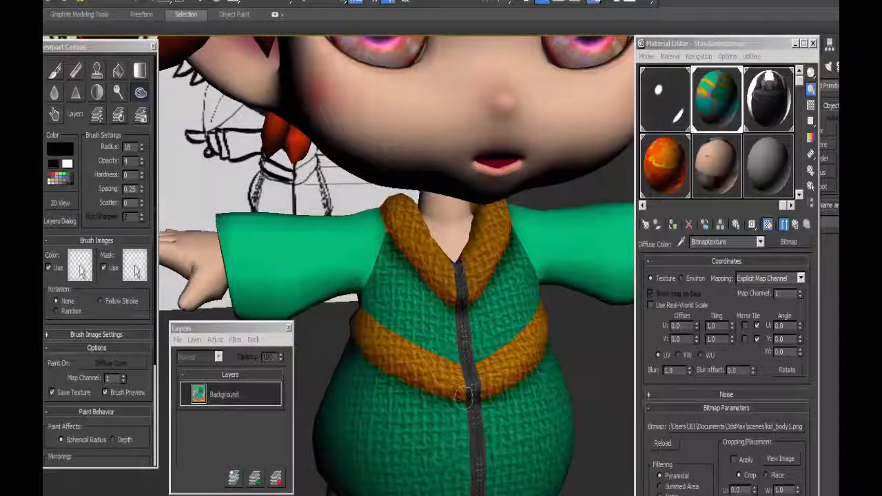
Dodge highlights onto the orange collar and chest band, using a brush of radius 14 and opacity 8.
mouse_move(463, 395)
middle_mouse_down("alt")
mouse_move(411, 352)
mouse_move(329, 225)
middle_mouse_up("alt")
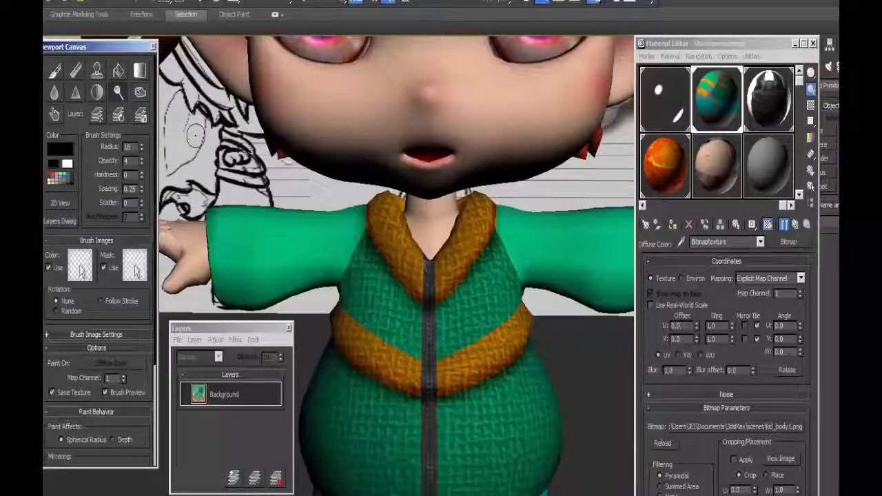
left_click_drag(389, 211, 412, 248)
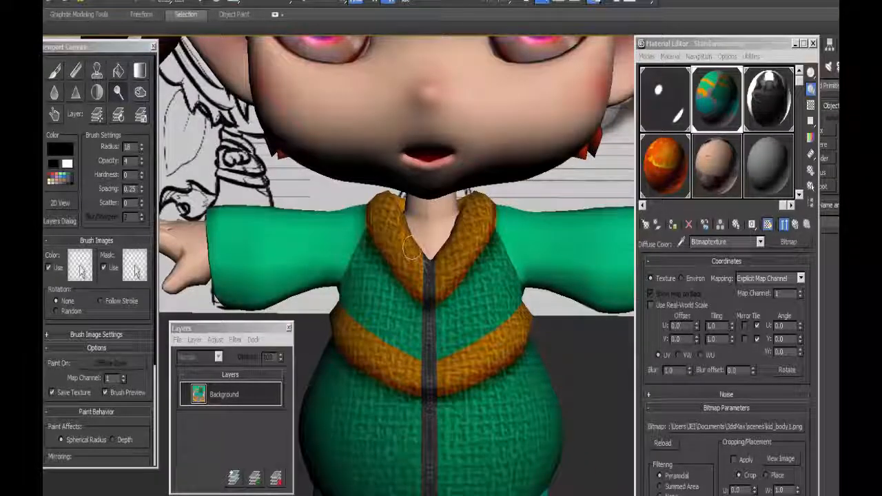
left_click_drag(142, 162, 142, 153)
left_click_drag(387, 208, 429, 275)
mouse_move(411, 251)
middle_mouse_down("alt")
mouse_move(445, 265)
mouse_move(385, 241)
middle_mouse_up("alt")
mouse_move(454, 397)
middle_mouse_down("alt")
mouse_move(415, 257)
mouse_move(384, 251)
middle_mouse_up("alt")
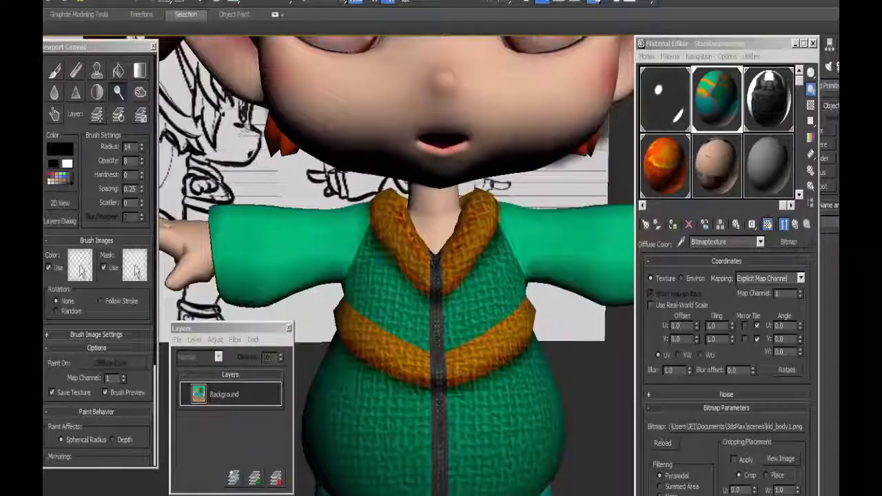
mouse_move(459, 293)
middle_mouse_down("alt")
mouse_move(495, 347)
mouse_move(407, 231)
middle_mouse_up("alt")
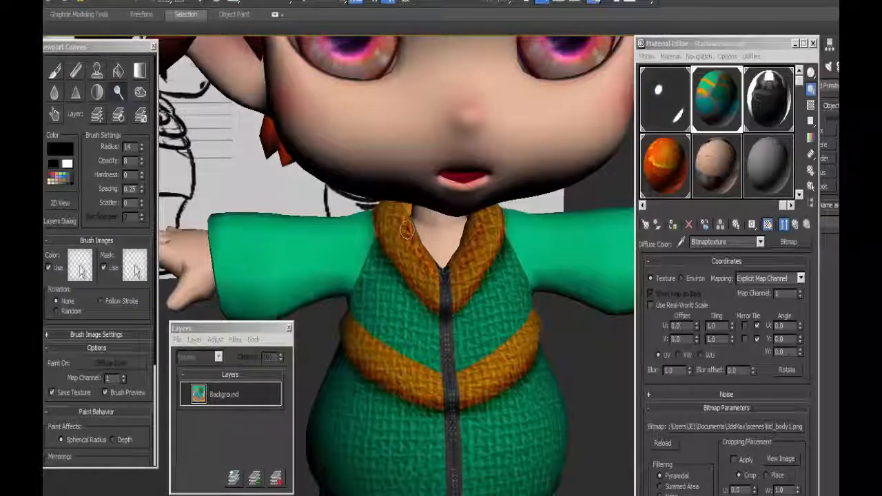
middle_click_drag(451, 365, 513, 369, "alt")
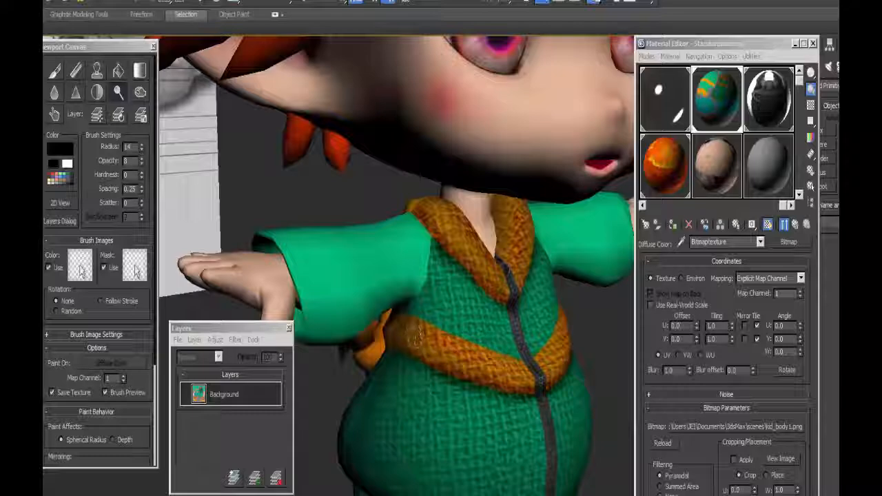
mouse_move(414, 333)
middle_mouse_down("alt")
mouse_move(441, 385)
mouse_move(507, 384)
mouse_move(448, 376)
middle_mouse_up("alt")
scroll(448, 377, "up", 3)
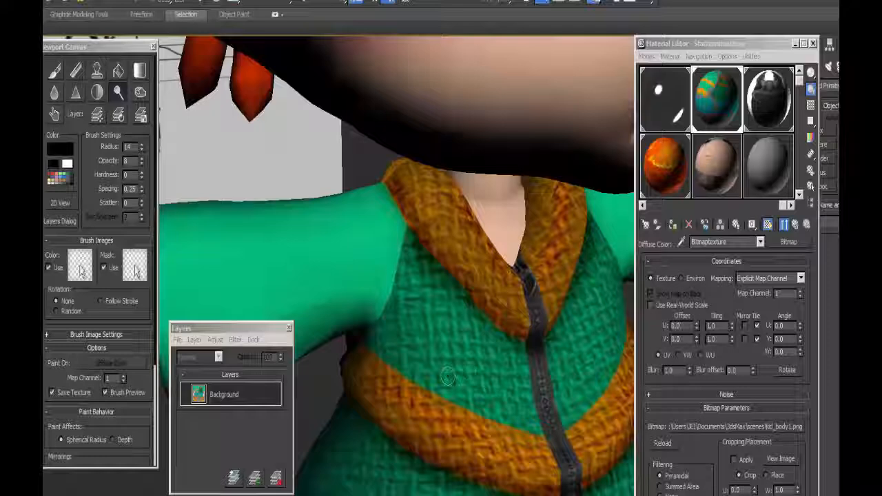
scroll(448, 376, "down", 4)
Burn a darker shade along the zipper from the collar down over the belly, with brush radius 14 and opacity 8.
left_click(140, 93)
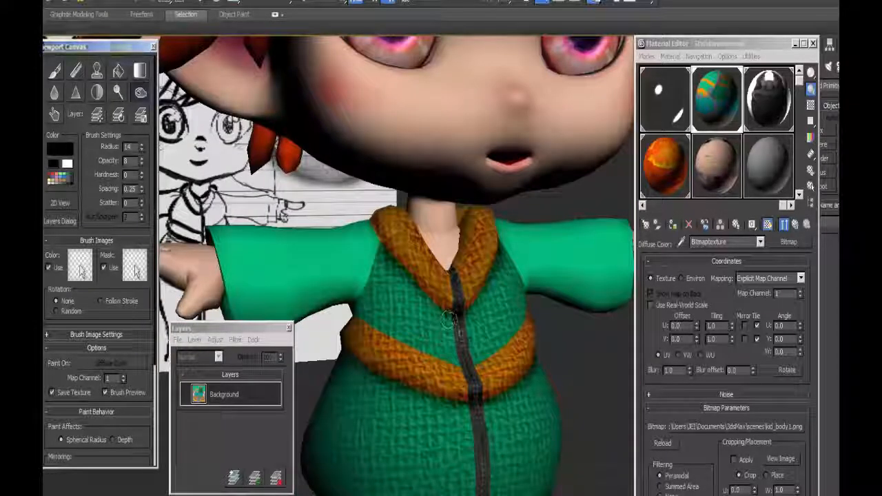
left_click_drag(450, 320, 453, 334)
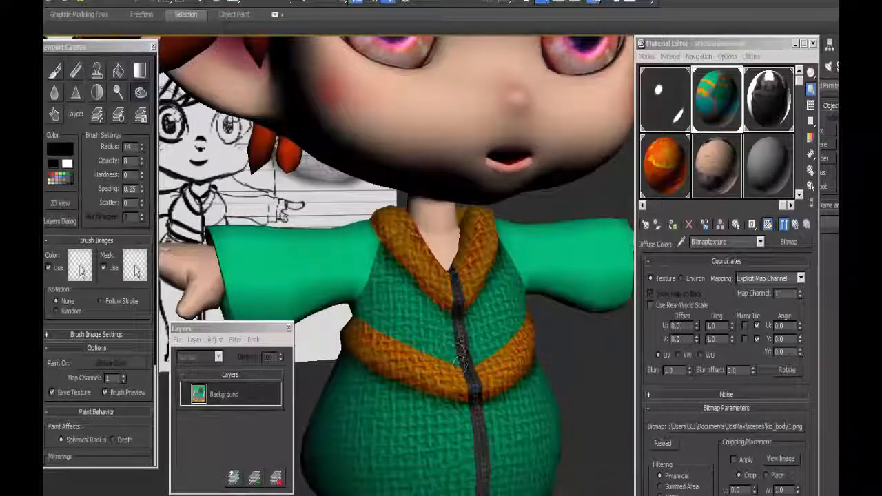
left_click_drag(459, 365, 472, 486)
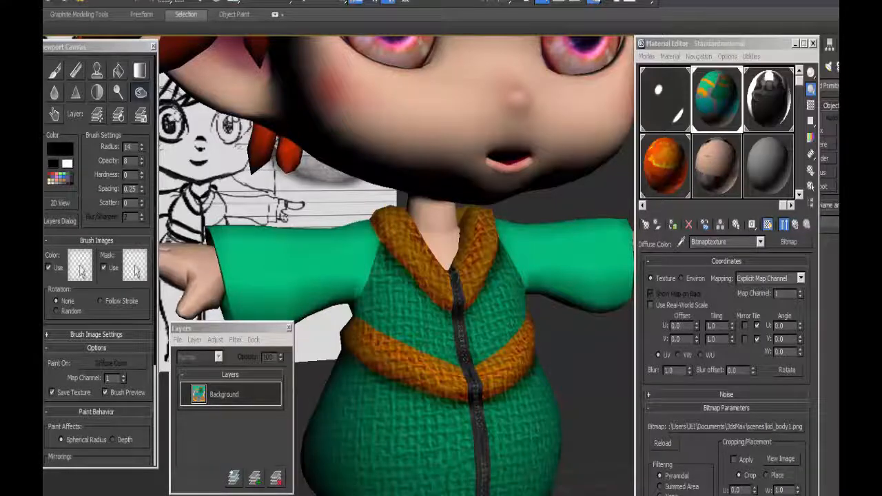
middle_click_drag(470, 475, 430, 453, "alt")
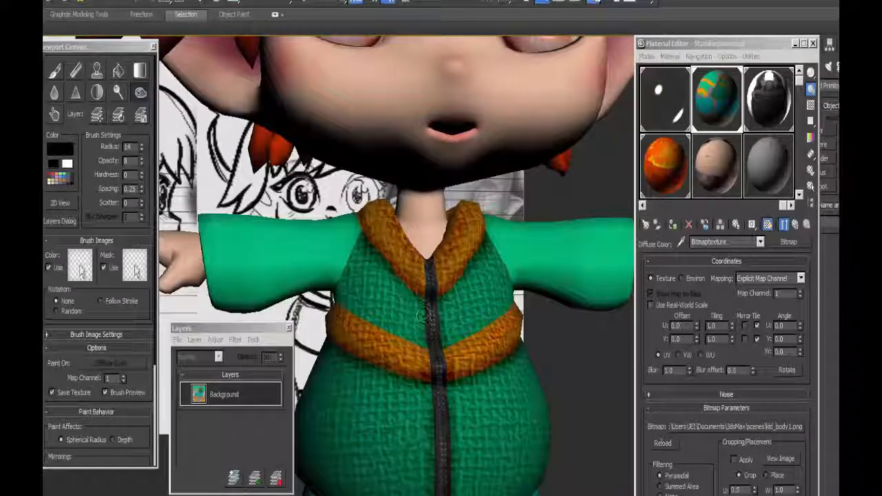
middle_click_drag(428, 277, 447, 293, "alt")
left_click(118, 92)
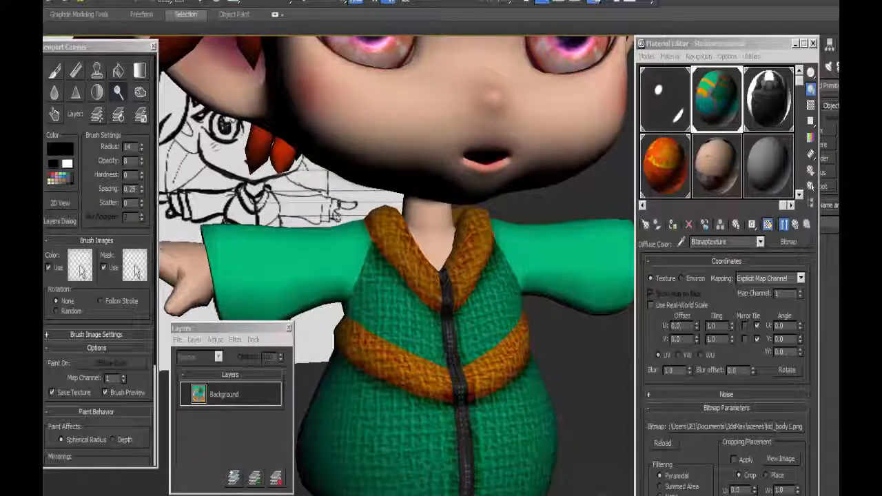
scroll(437, 332, "down", 4)
middle_click_drag(437, 332, 480, 370, "alt")
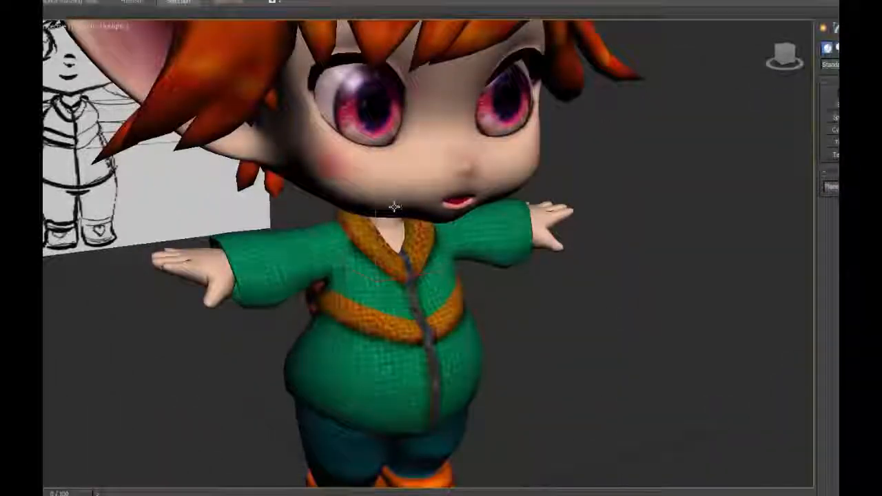
Frame the tail and the orange fur plane in the left view and look through the Viewport Canvas brush image presets.
mouse_move(393, 205)
middle_mouse_down("alt")
mouse_move(461, 211)
mouse_move(485, 168)
mouse_move(496, 171)
middle_mouse_up("alt")
scroll(485, 168, "up", 5)
key("l")
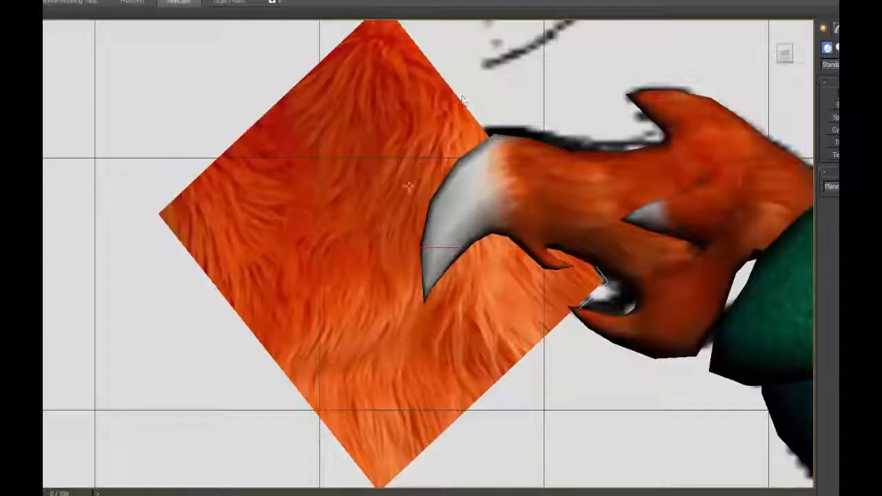
scroll(444, 79, "down", 2)
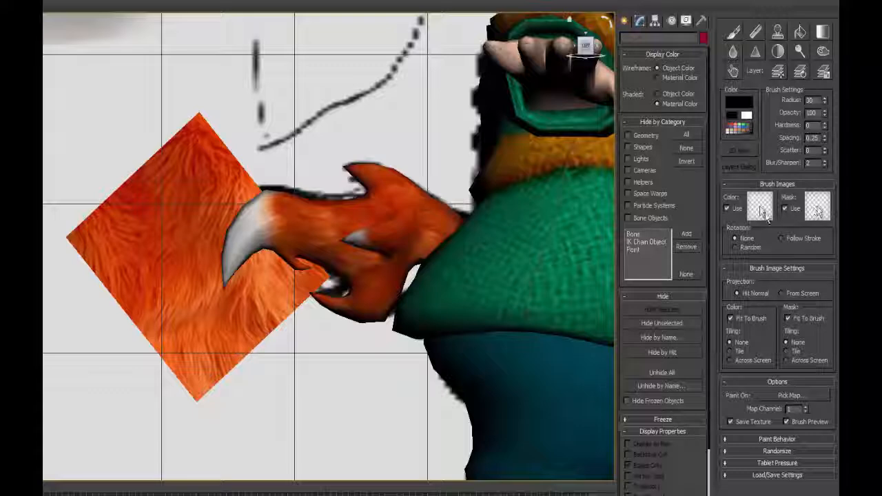
left_click(762, 210)
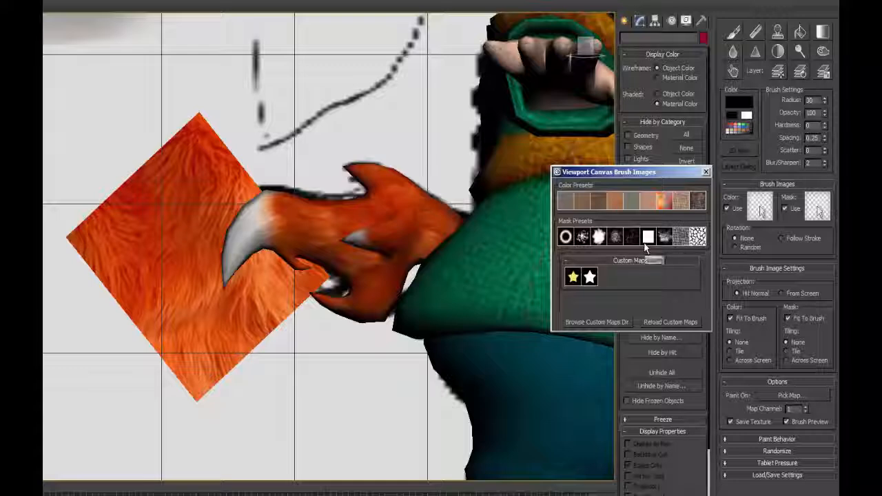
left_click(706, 172)
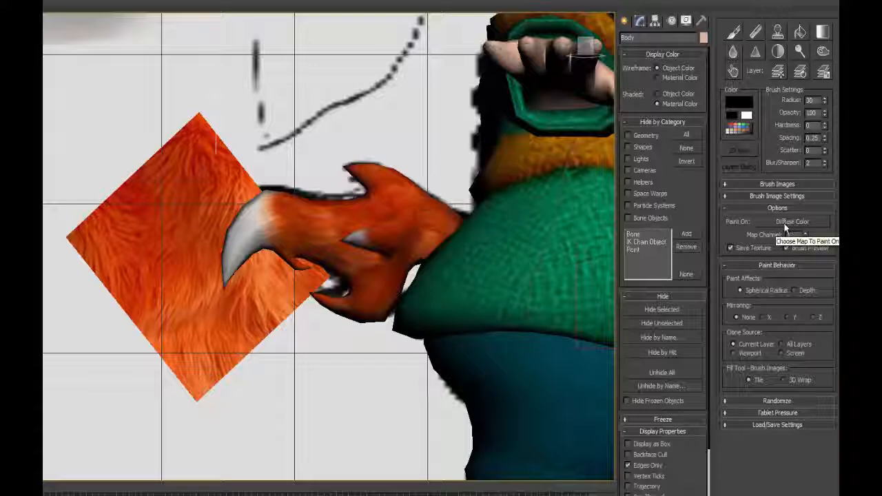
Start a new diffuse color texture for the body and name its file kid_body2.png in the scenes folder, keeping RGB 24 bit with alpha.
left_click(791, 222)
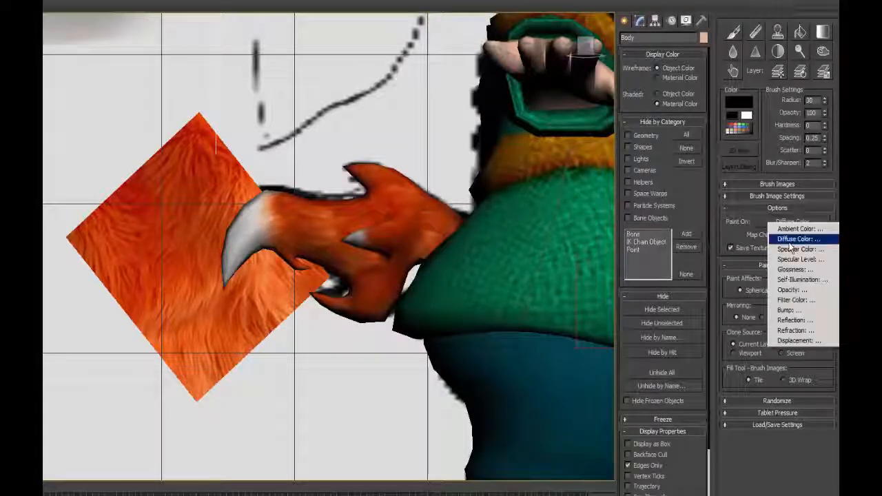
left_click(796, 239)
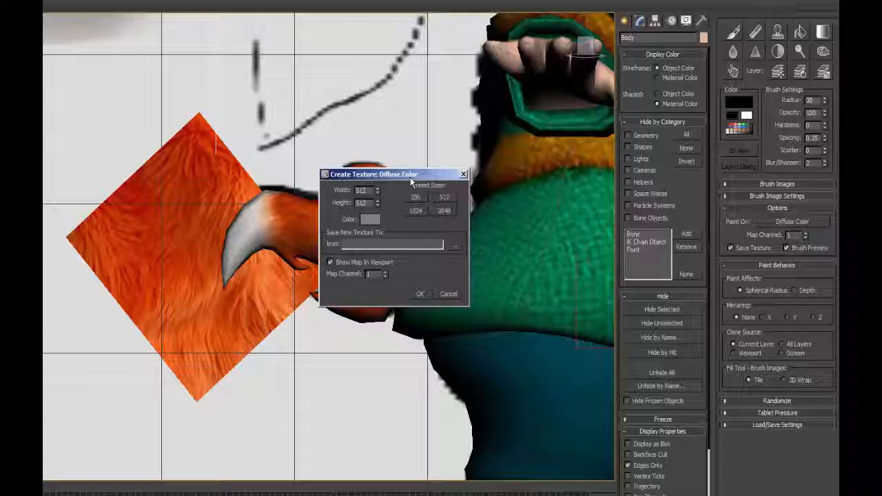
left_click(455, 245)
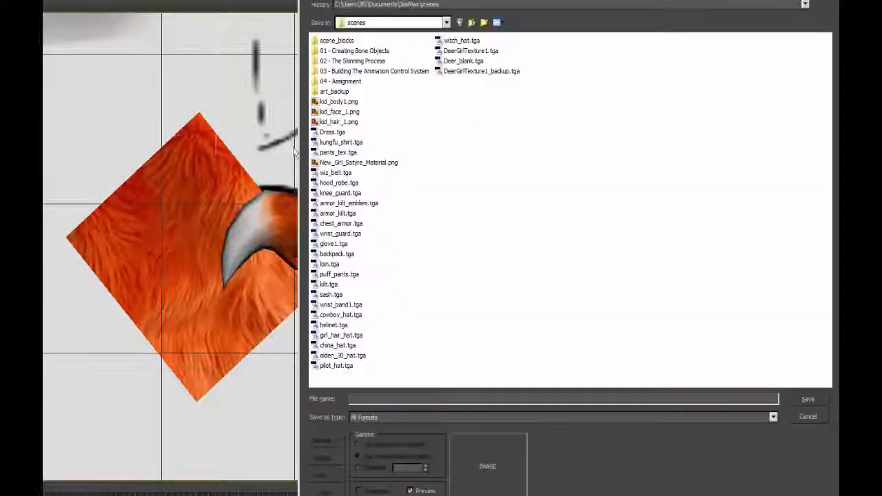
left_click(338, 101)
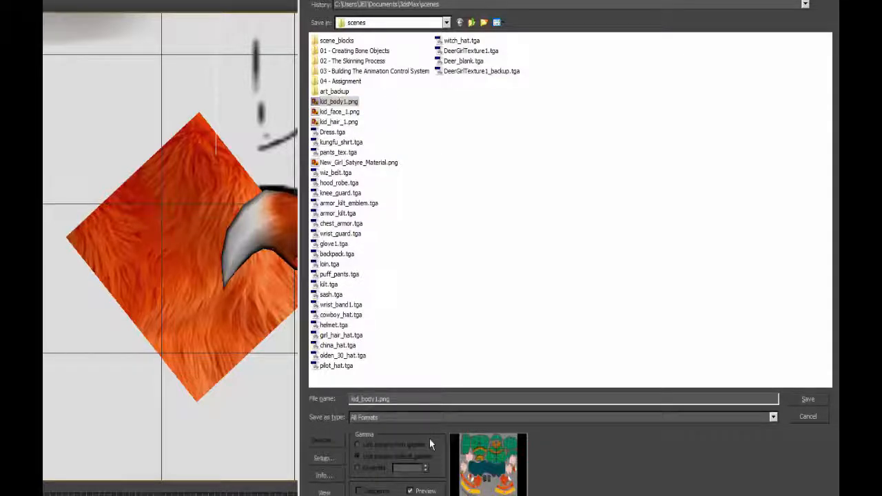
key("BackSpace")
type("2")
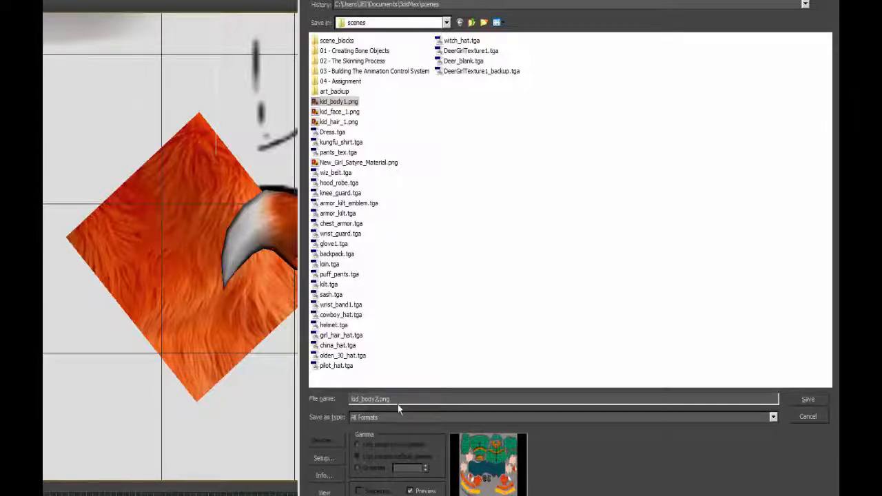
left_click(808, 399)
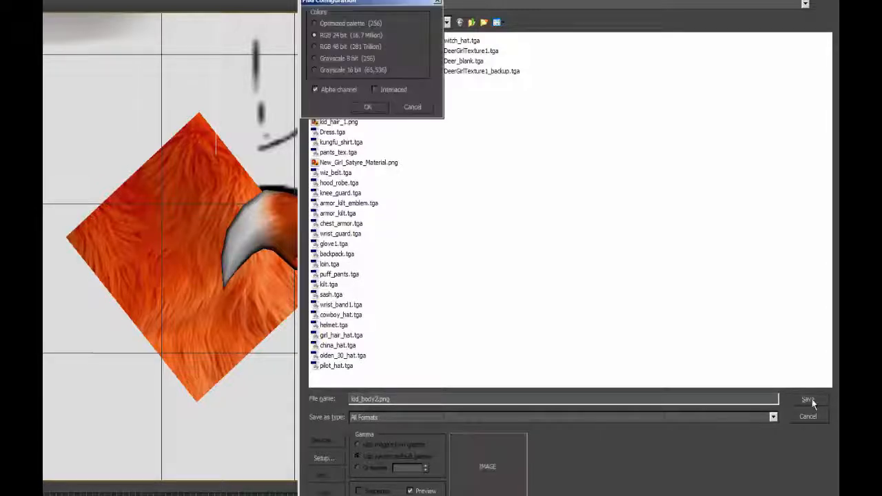
left_click(379, 109)
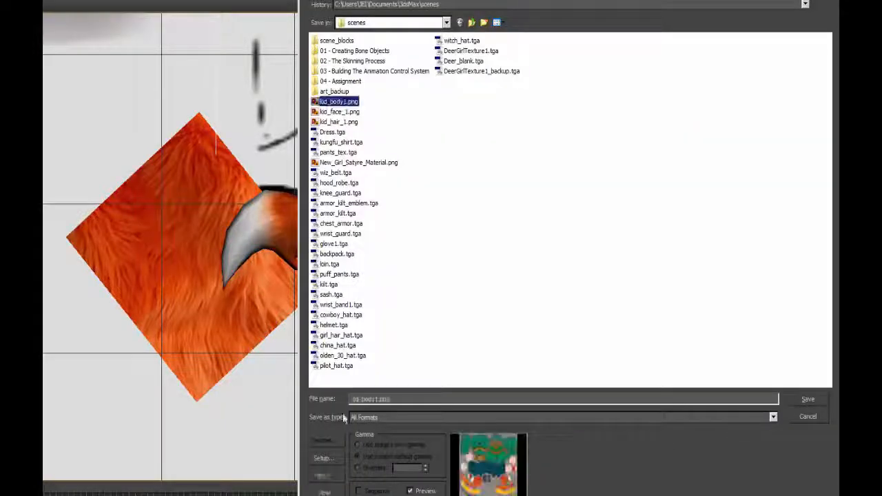
Create the body's 2048 x 2048 diffuse texture with kid_body2.png as its file and check it in the material.
left_click(376, 399)
key("BackSpace")
type("2")
left_click(807, 399)
left_click(369, 107)
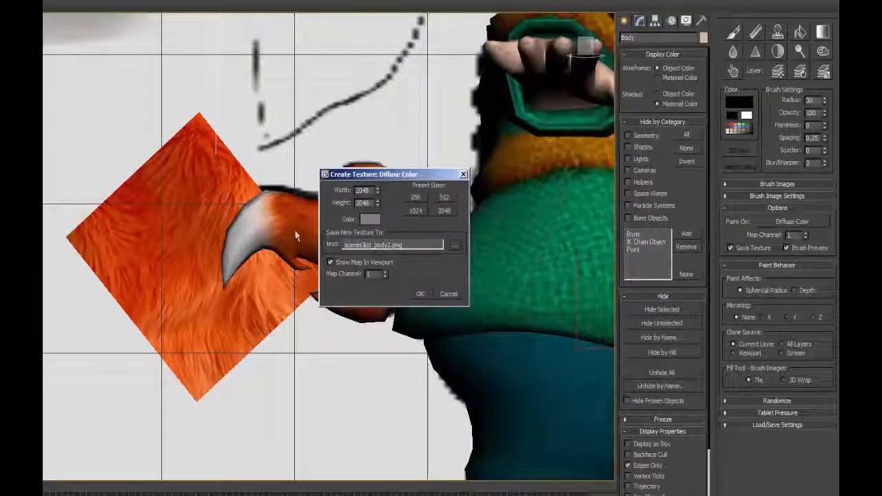
left_click(420, 294)
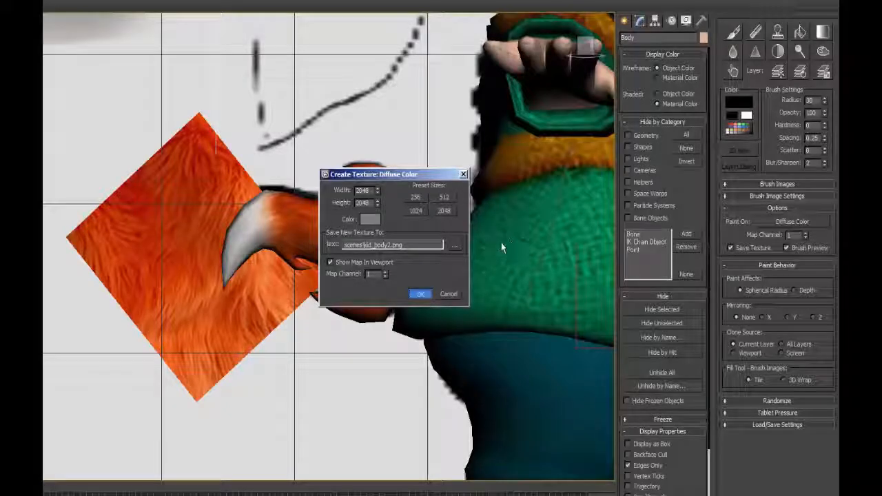
key("m")
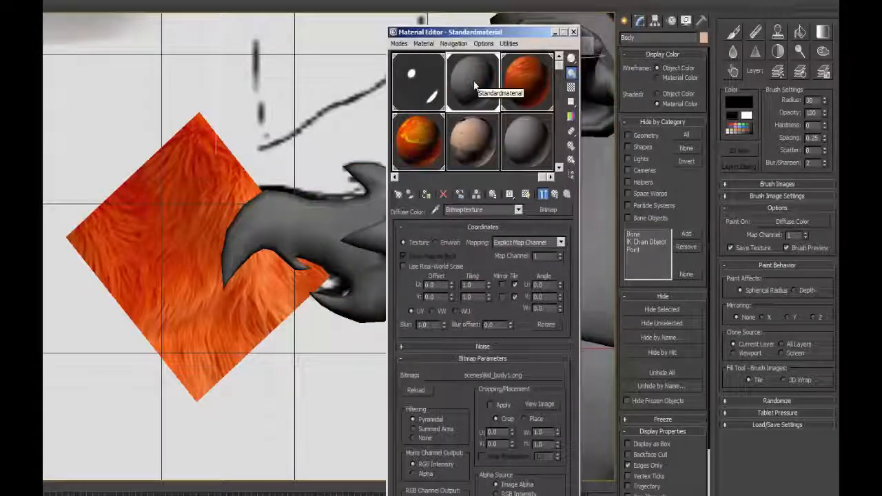
left_click(574, 32)
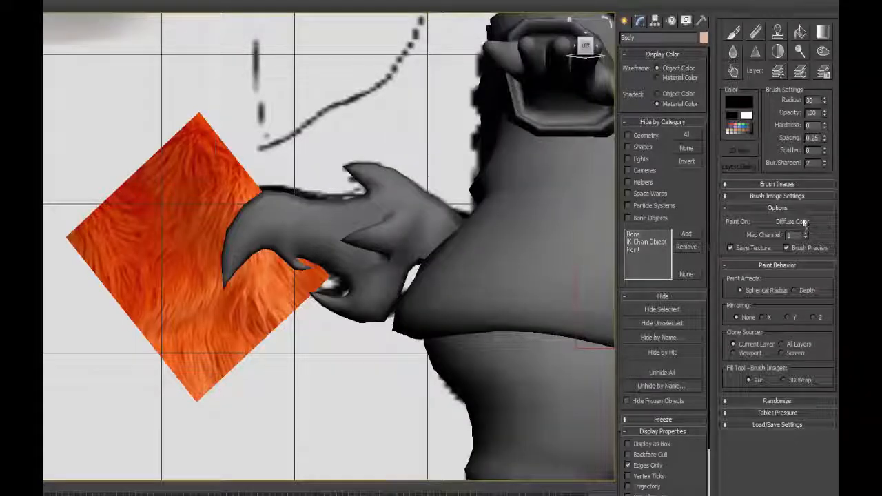
Start painting the body and load kid_body1.png into the Background layer.
left_click(735, 32)
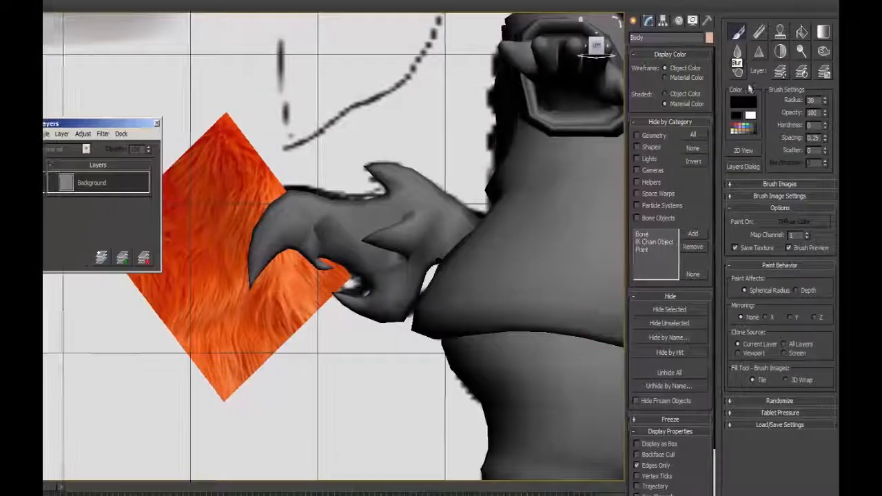
left_click(51, 134)
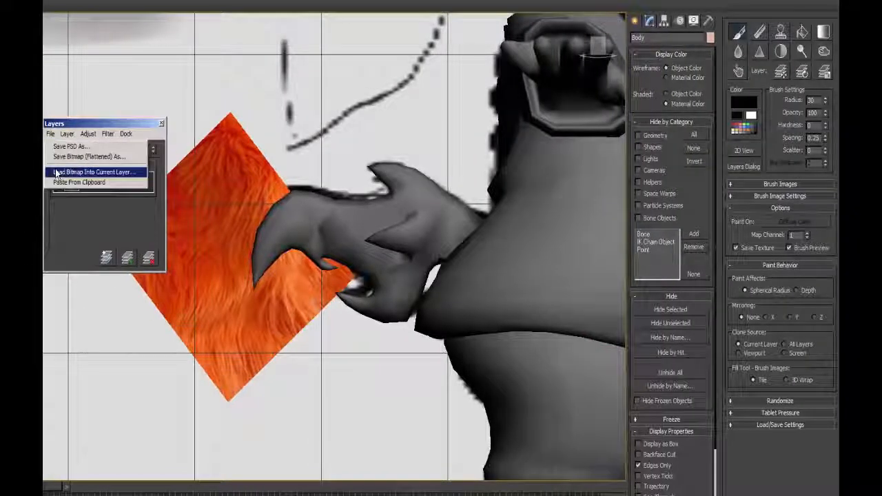
left_click(56, 172)
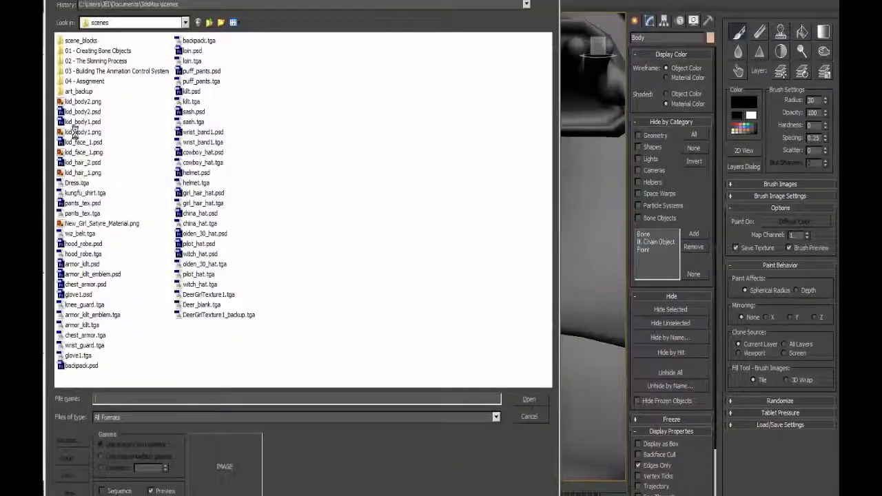
left_click(76, 133)
left_click(77, 111)
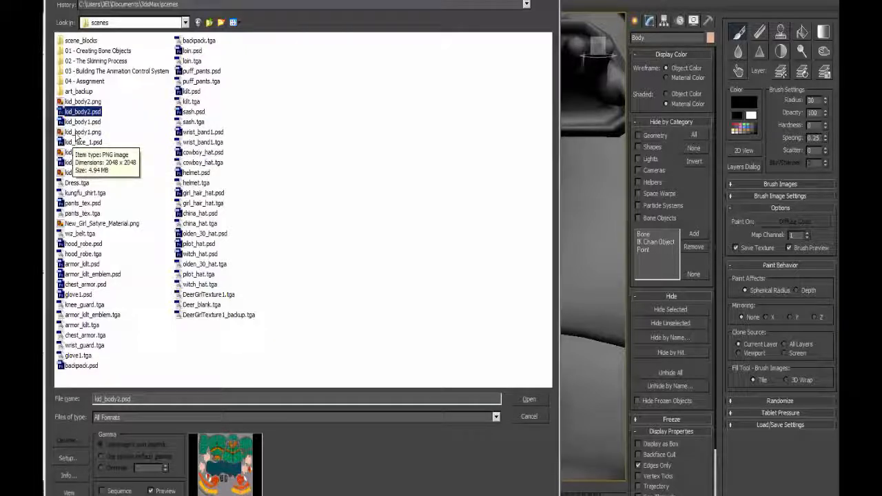
left_click(78, 132)
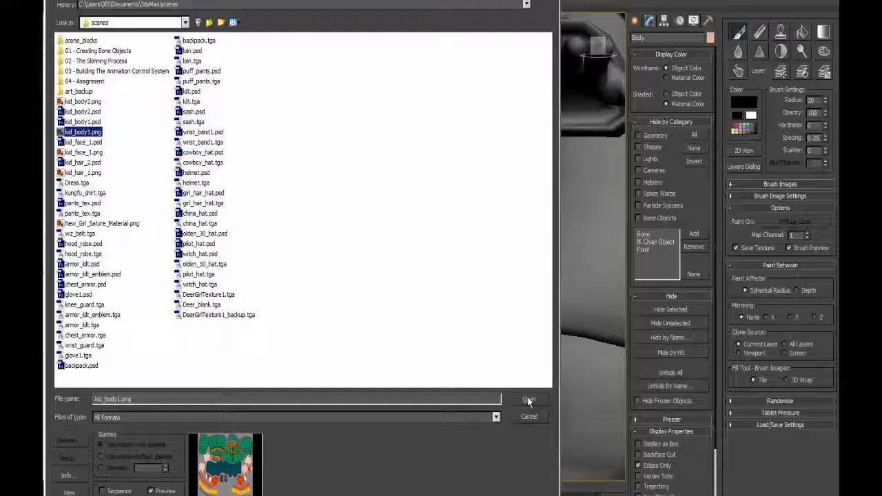
left_click(529, 400)
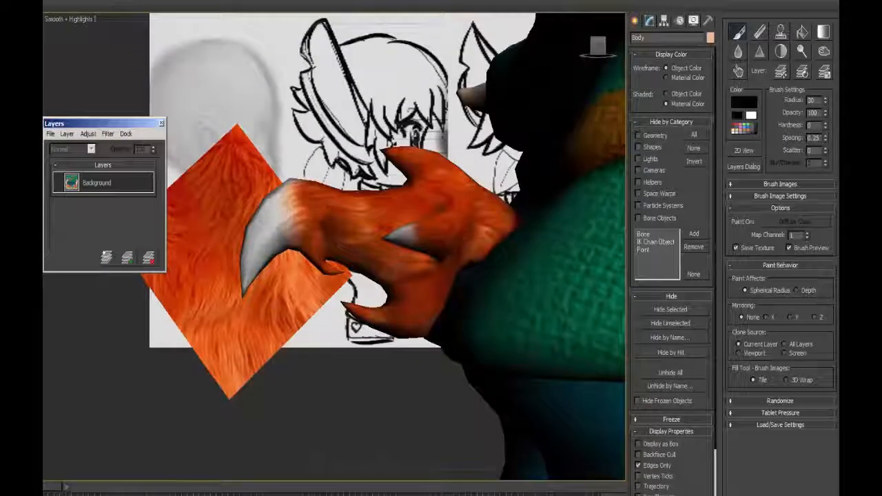
Set the Clone brush to mirror across X and use the screen as its clone source, with the tail and fur plane in view.
middle_click_drag(228, 193, 306, 200)
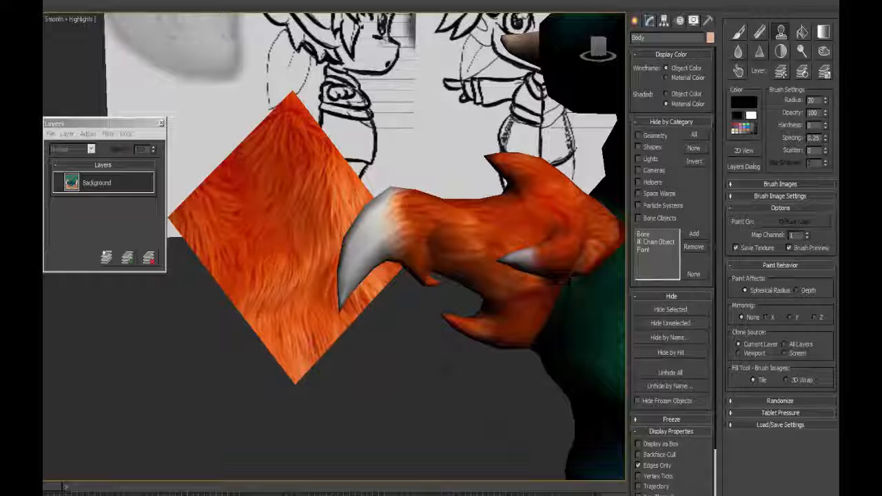
middle_click_drag(445, 214, 456, 253, "alt")
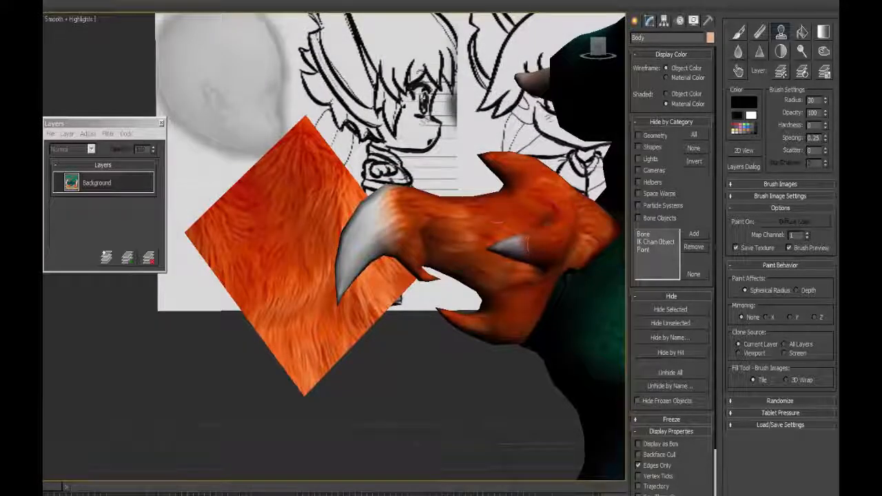
mouse_move(514, 248)
middle_mouse_down("alt")
mouse_move(526, 252)
mouse_move(479, 279)
middle_mouse_up("alt")
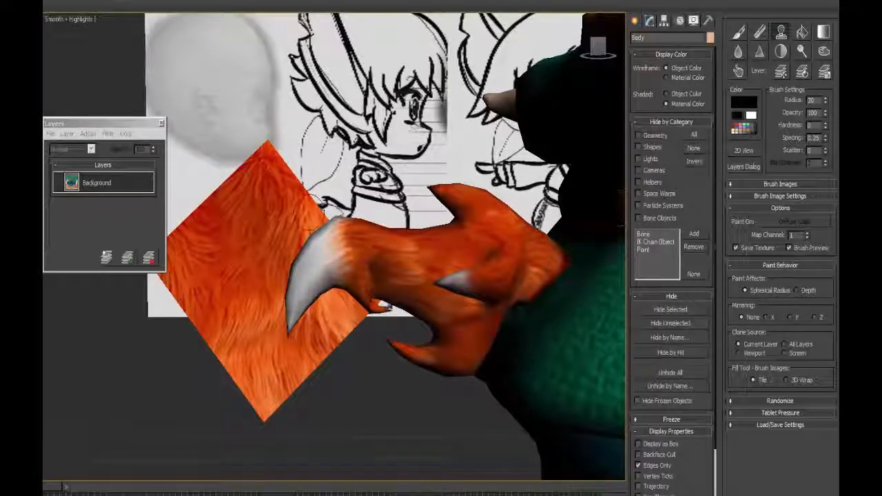
left_click(766, 317)
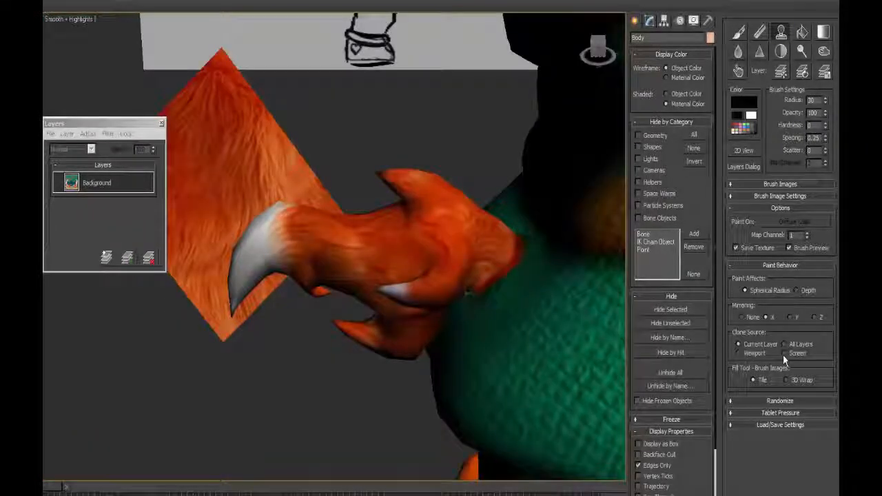
Save the current Viewport Canvas settings over the existing settings text file.
left_click(744, 425)
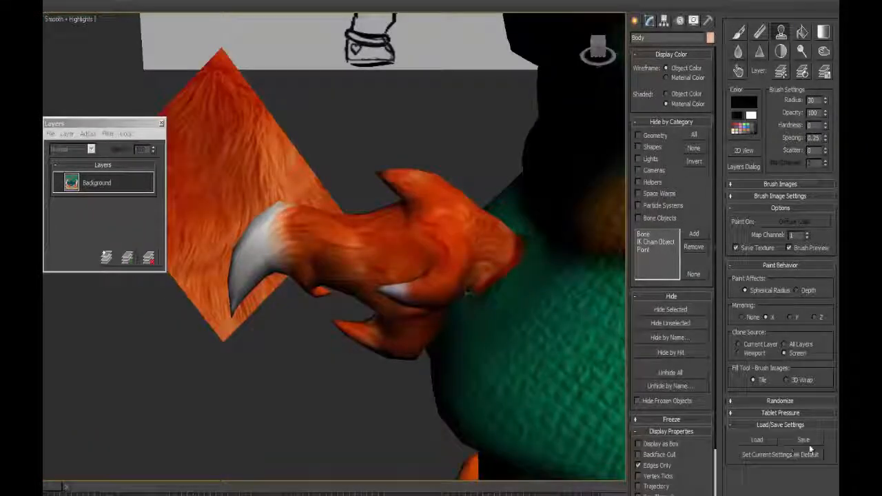
left_click(803, 440)
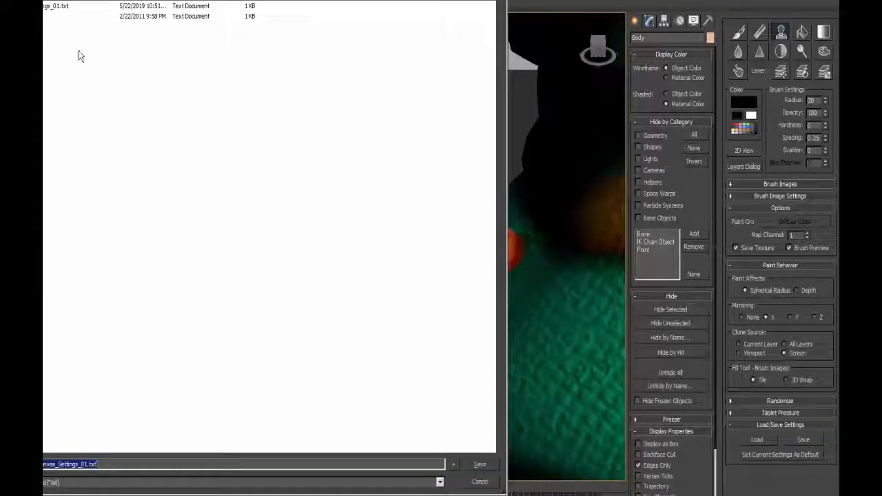
left_click(137, 16)
left_click(477, 467)
left_click(453, 285)
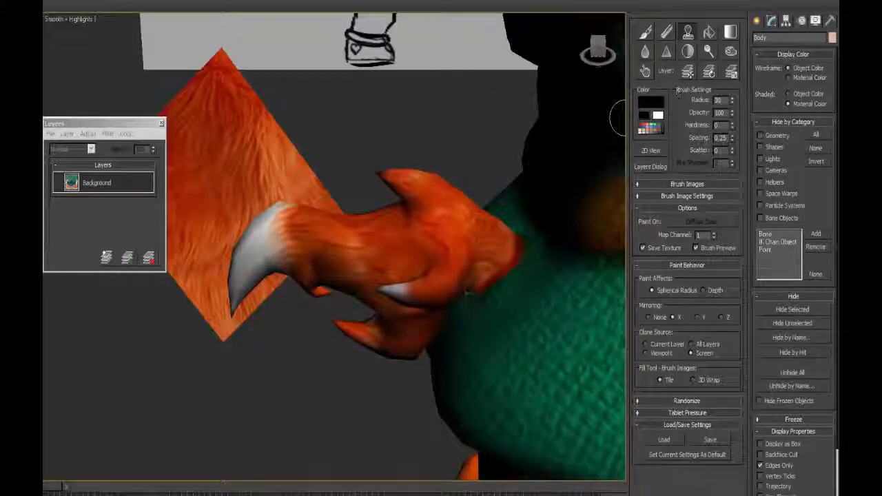
Review the layer saving options, close the Layers dialog, and show the character's clothes and boots from the front.
left_click(50, 134)
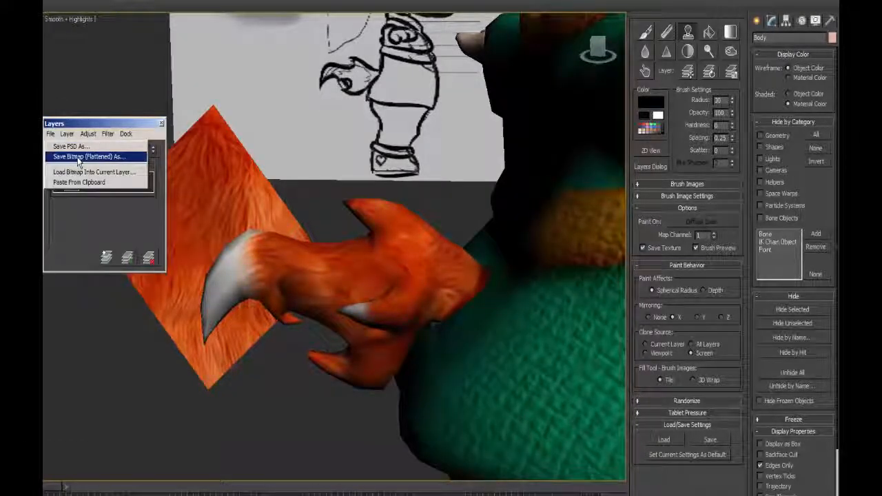
left_click(161, 124)
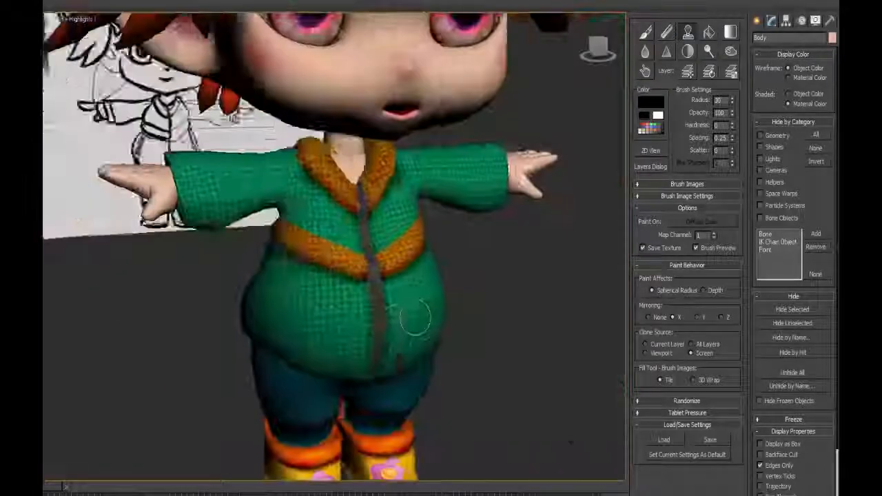
middle_click_drag(404, 315, 416, 310, "alt")
middle_click_drag(288, 337, 337, 289)
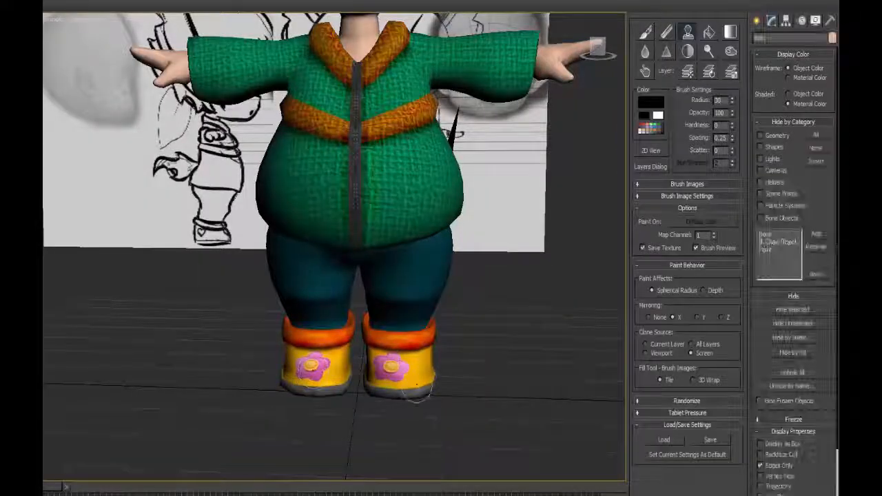
middle_click_drag(383, 399, 397, 376)
scroll(411, 378, "up", 3)
scroll(406, 331, "down", 6)
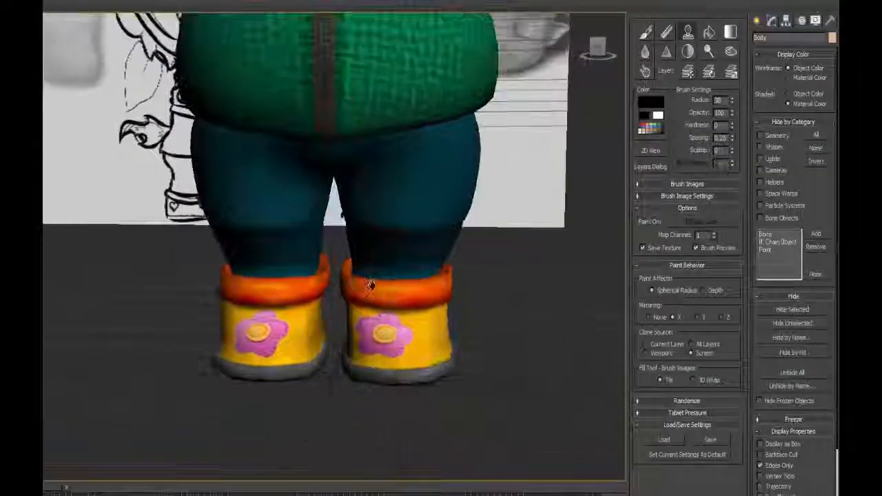
scroll(344, 296, "up", 6)
middle_click_drag(334, 256, 325, 246)
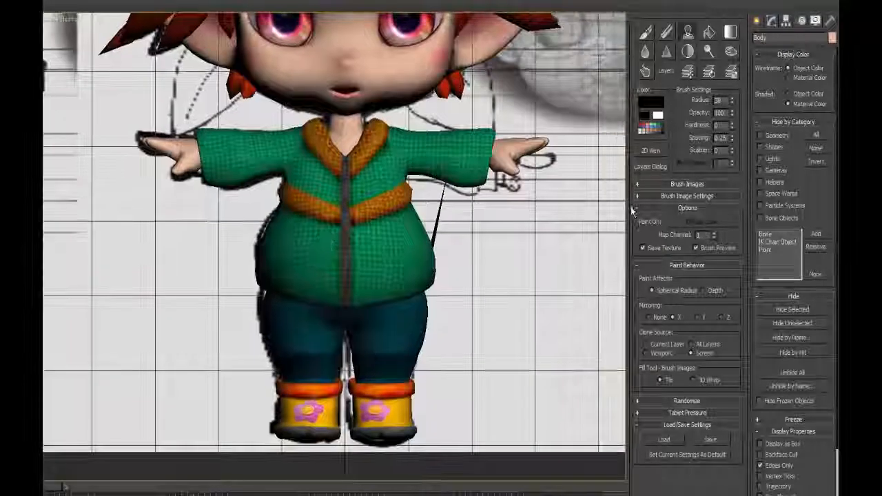
Examine the body texture in the 2D View without its UV wireframe, fitted to the window and at actual size.
left_click(636, 208)
left_click(636, 220)
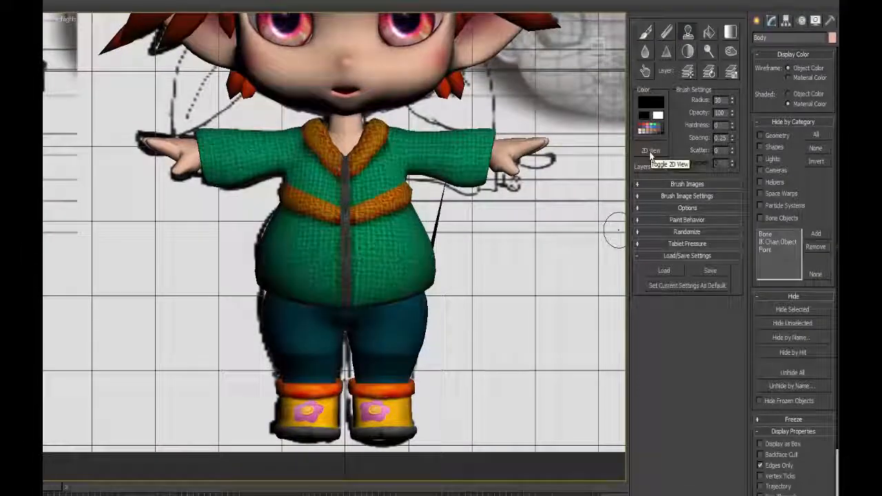
left_click(650, 153)
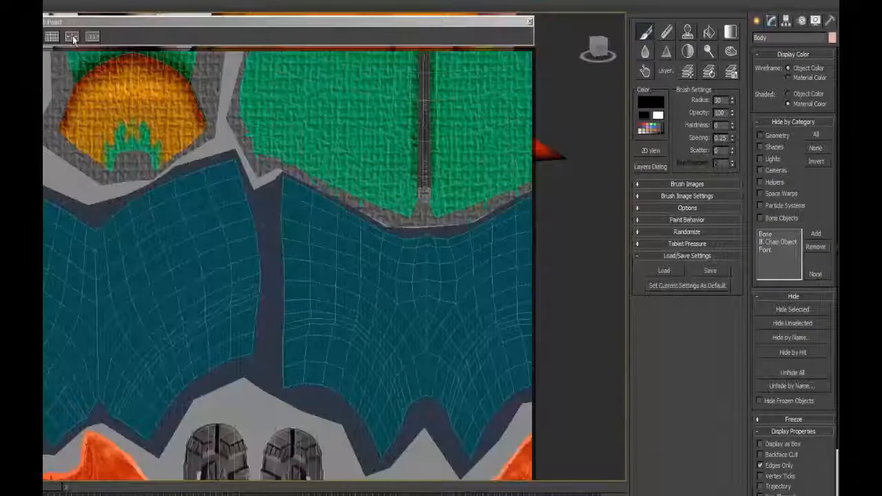
left_click(52, 37)
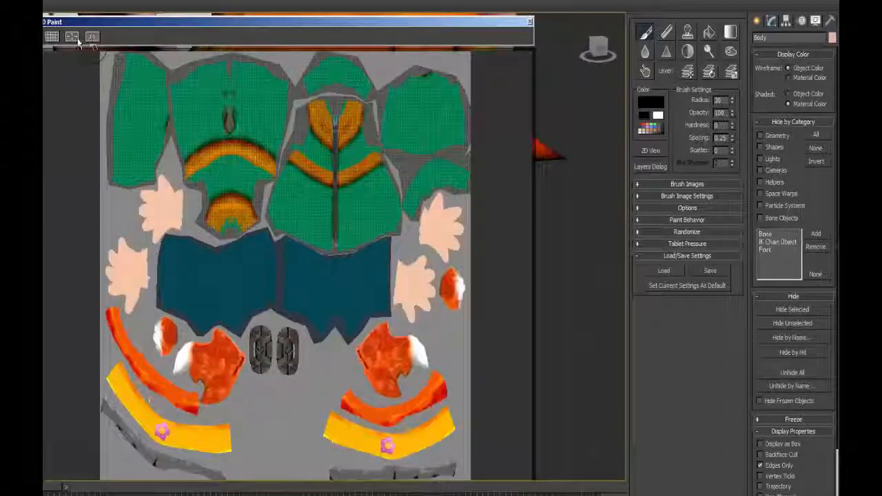
left_click(92, 37)
scroll(450, 256, "down", 4)
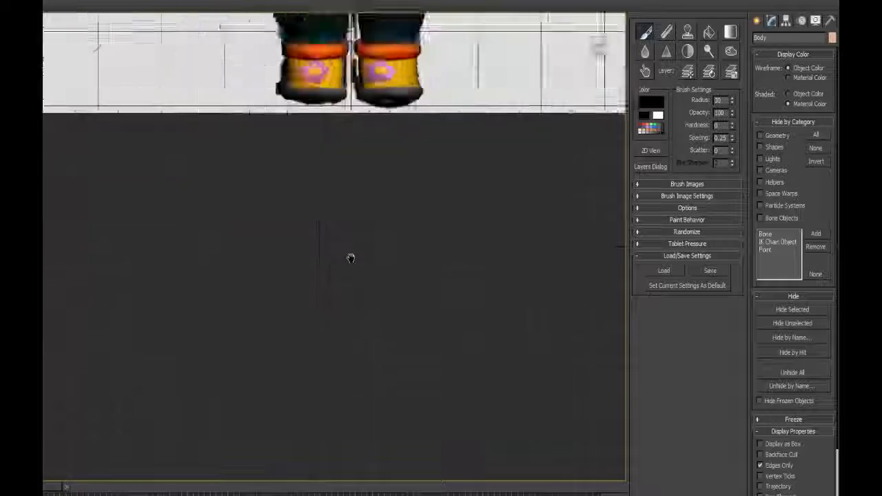
Create a roughly square plane beside the character's boots in the front view and move it close to the boot.
scroll(351, 258, "up", 2)
middle_click_drag(351, 258, 372, 370)
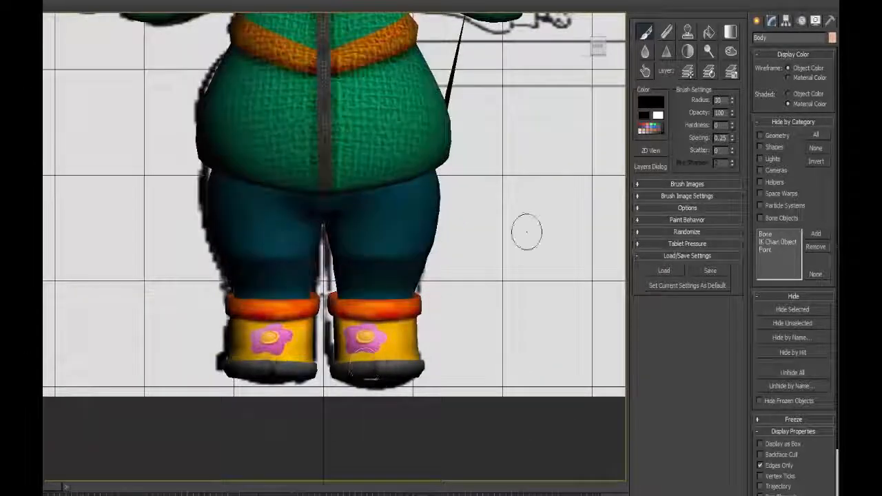
left_click(757, 21)
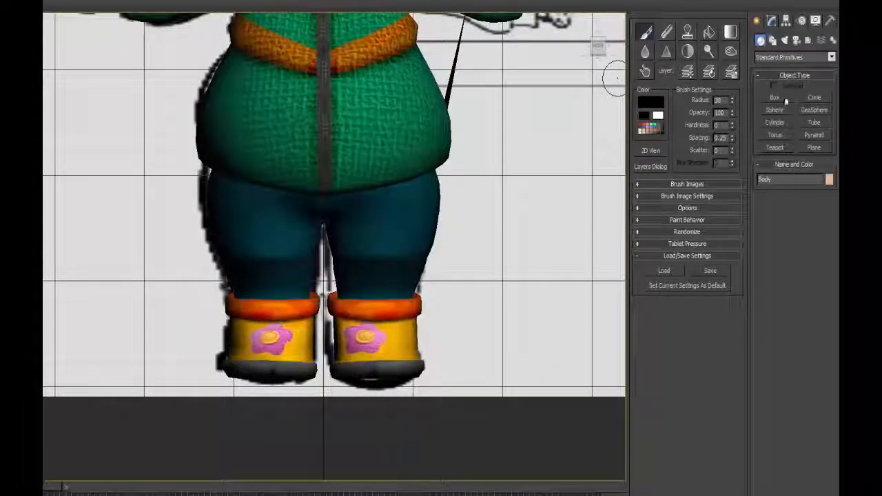
left_click(814, 148)
left_click_drag(475, 268, 532, 331)
key("w")
mouse_move(514, 287)
left_mouse_down()
mouse_move(492, 330)
mouse_move(483, 327)
left_mouse_up()
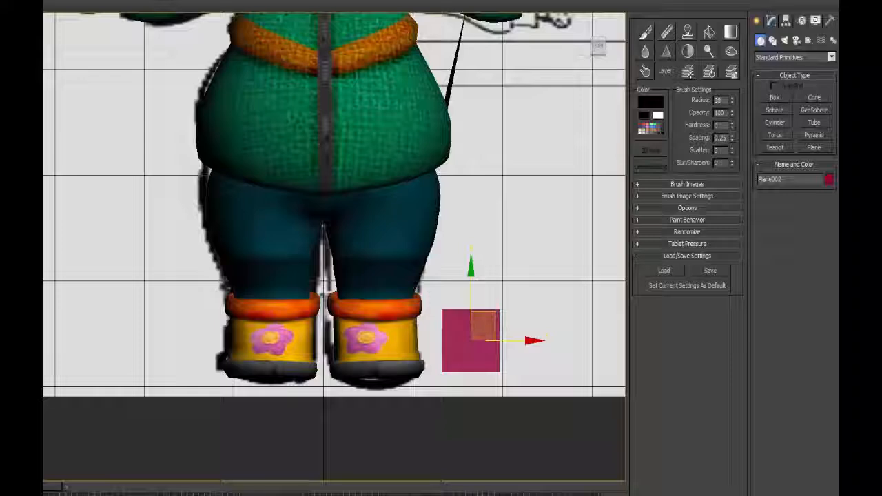
Assign the plane a material with the flower.psd bitmap as its diffuse map and show the map in the viewport.
key("m")
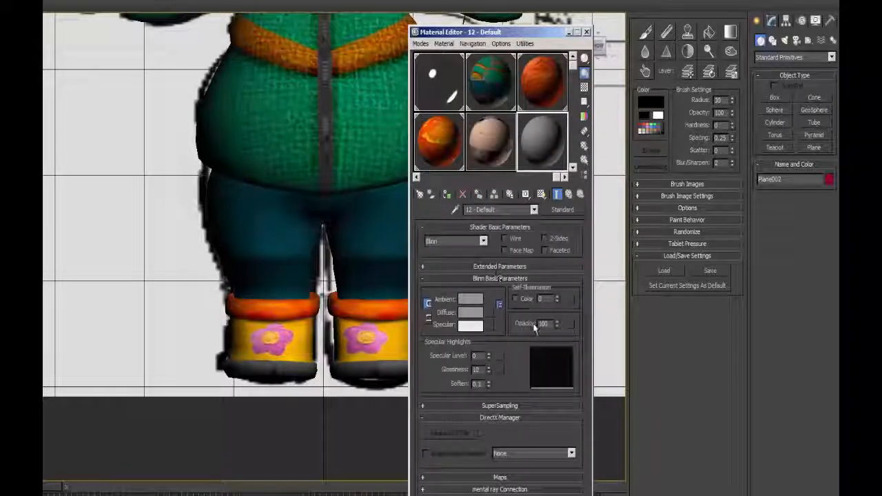
left_click(499, 306)
left_click(458, 416)
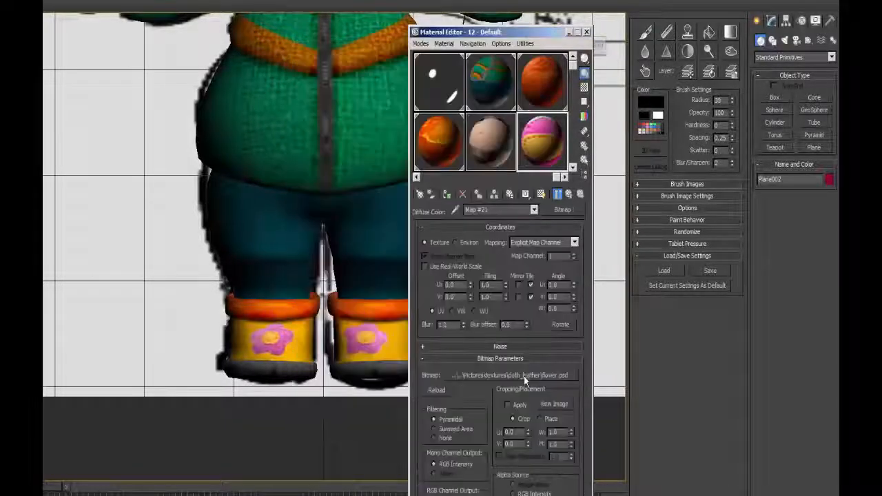
left_click_drag(482, 32, 239, 15)
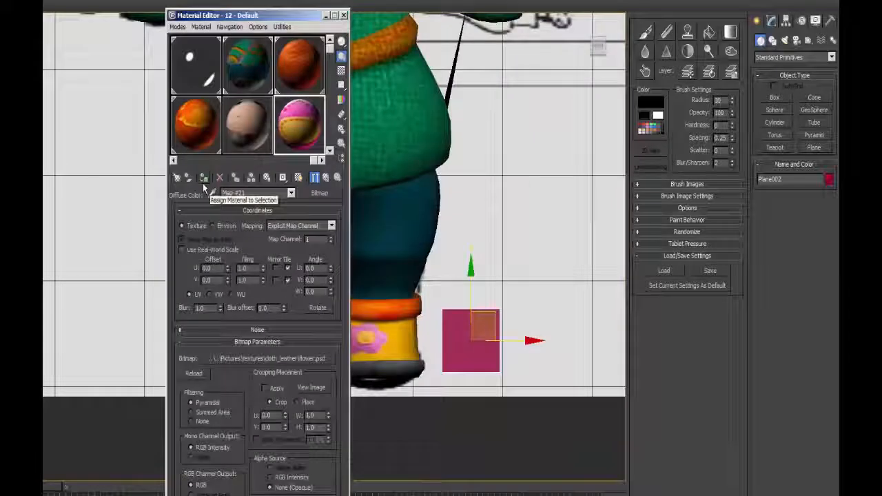
left_click(202, 183)
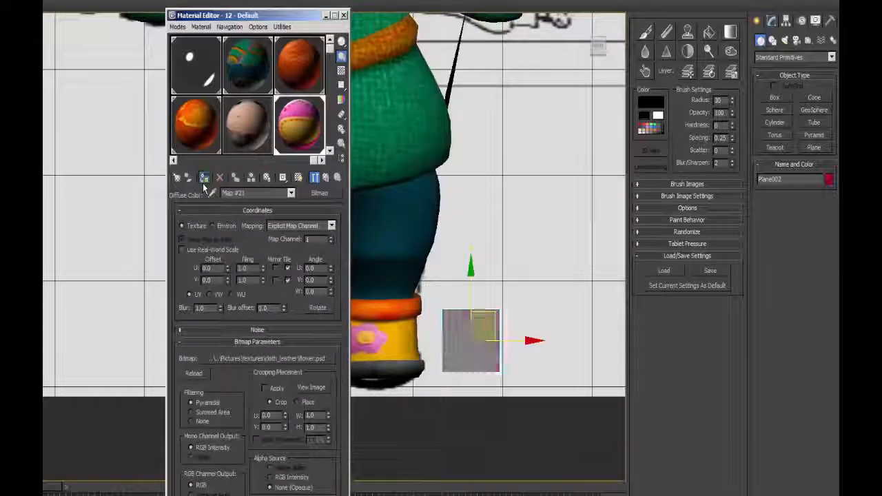
left_click(298, 177)
key("m")
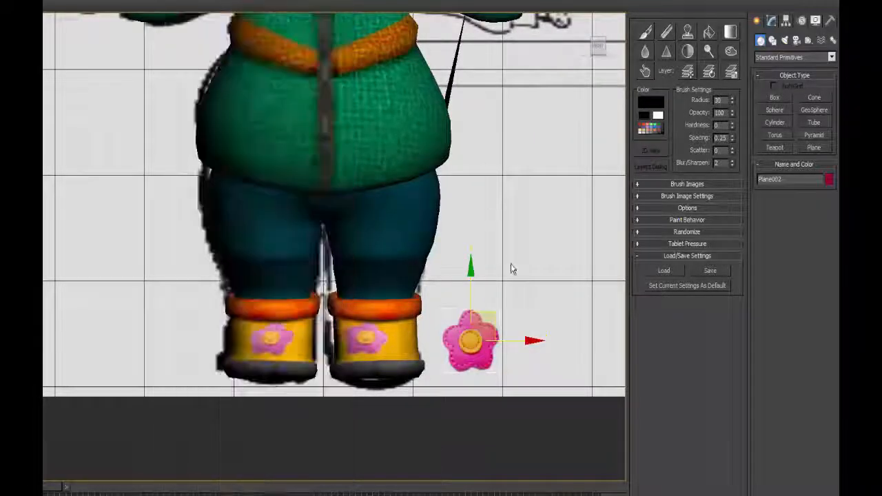
Move the flower plane closer to the neighbouring boot and expand the Brush Images settings.
scroll(482, 255, "up", 3)
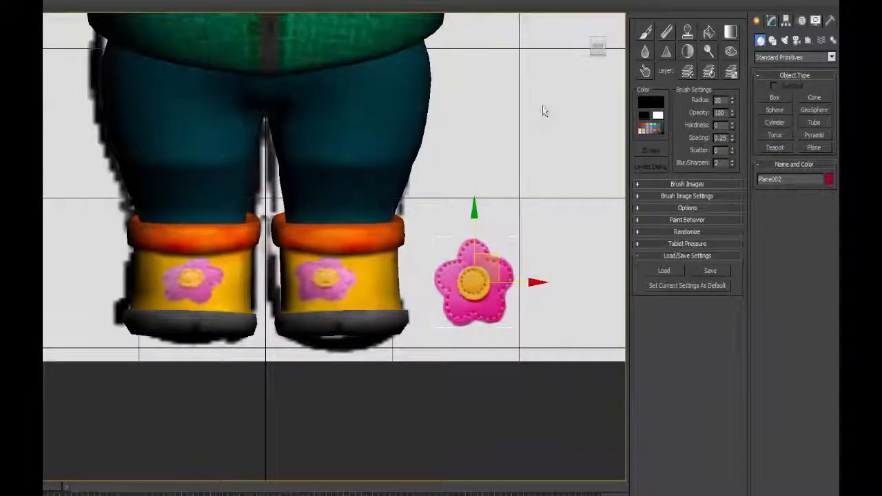
left_click_drag(502, 253, 481, 254)
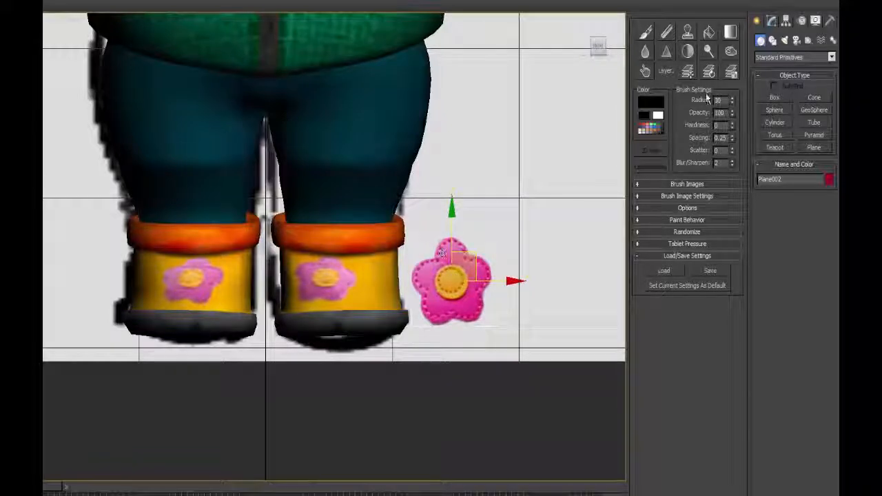
left_click(687, 184)
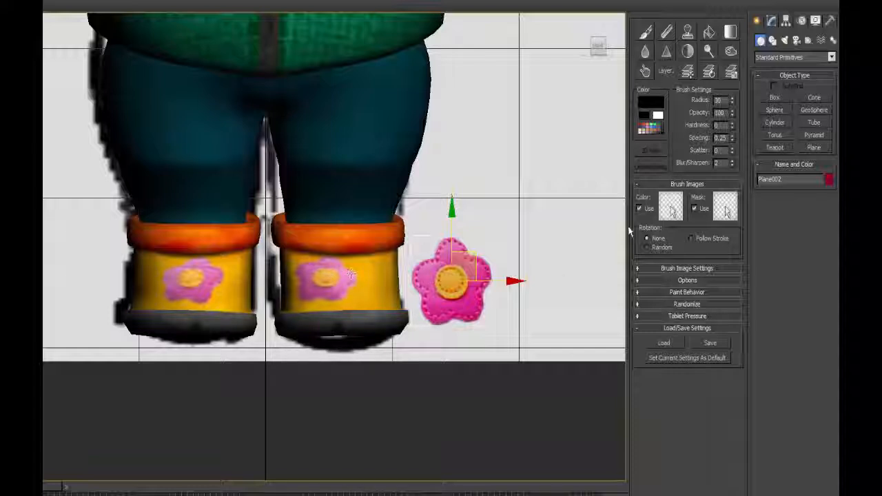
middle_click_drag(688, 236, 678, 251)
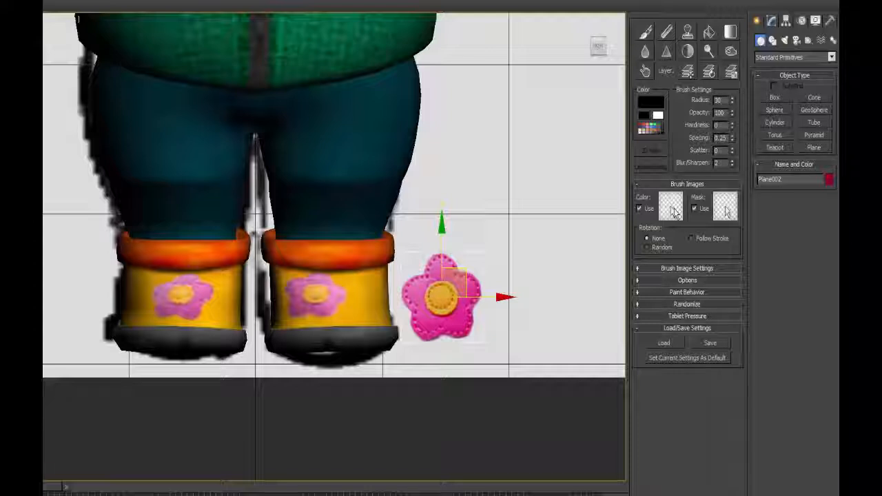
Shift the flower plane slightly away from the boot and scale it down to about the size of the boot's flower.
left_click_drag(449, 272, 454, 273)
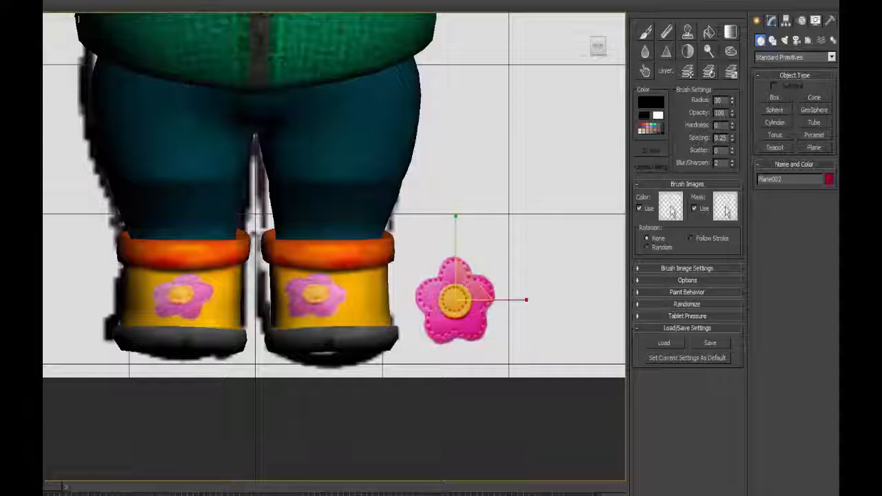
left_click_drag(464, 283, 461, 309)
key("e")
left_click_drag(498, 274, 501, 278)
key("q")
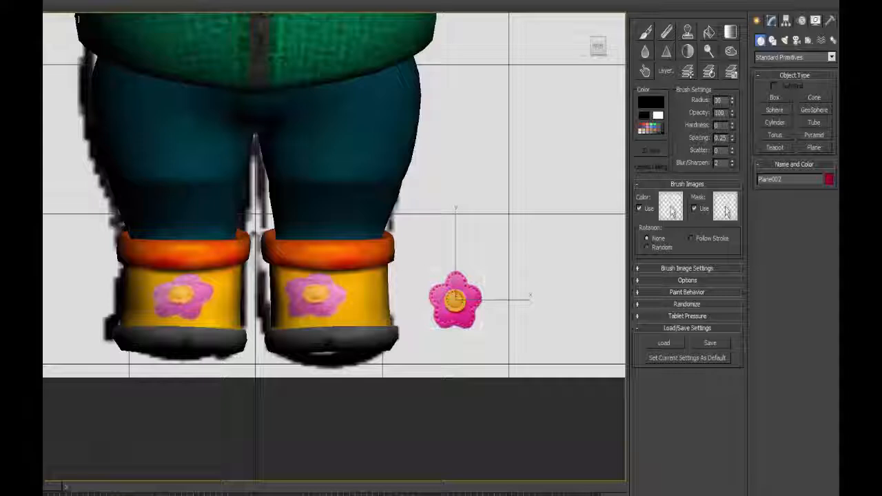
key("w")
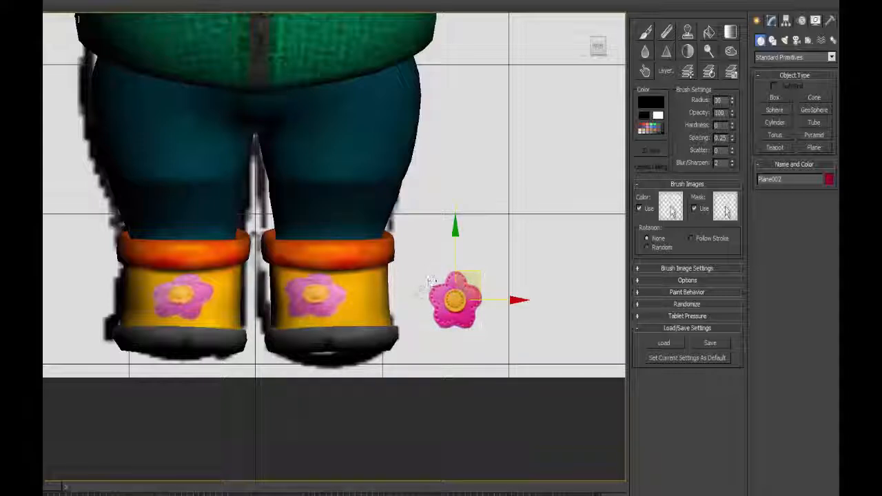
Set the viewport shading to Flat and go to the brush's color image.
left_click(60, 19)
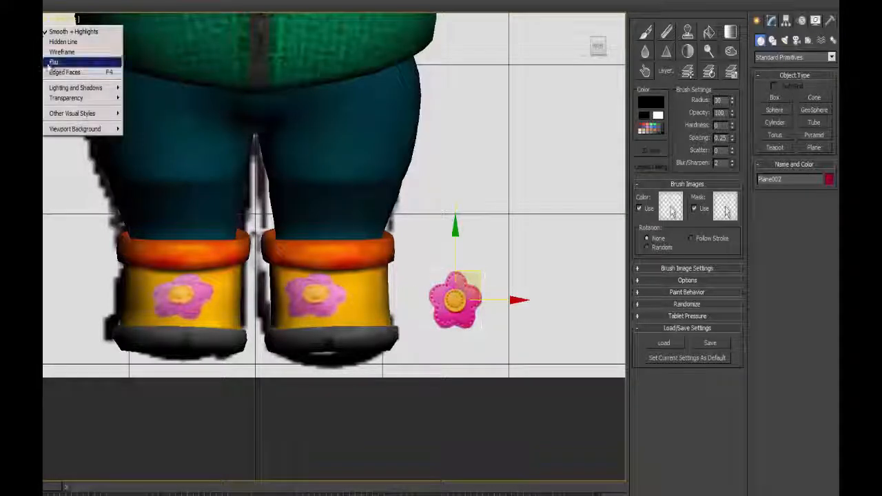
mouse_move(69, 115)
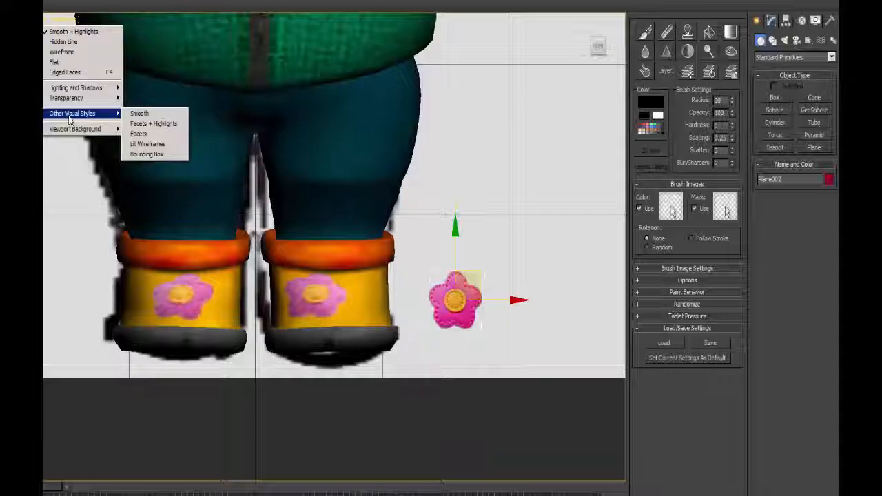
left_click(59, 62)
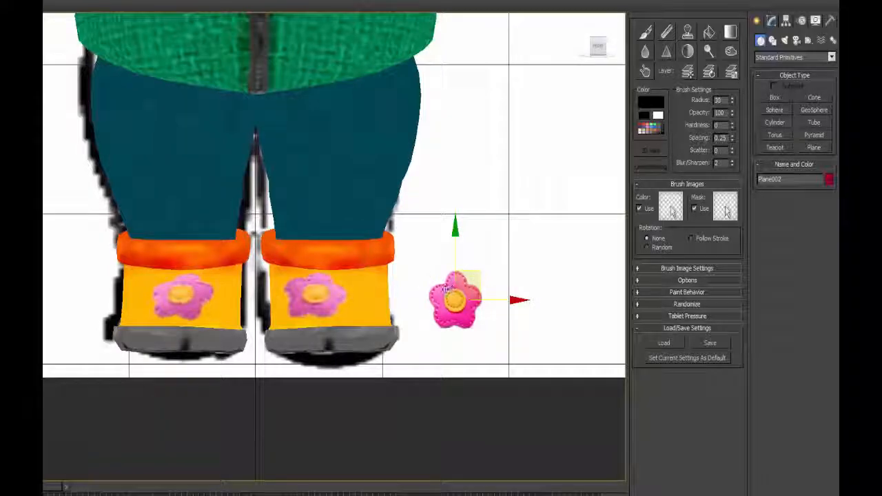
left_click(670, 206)
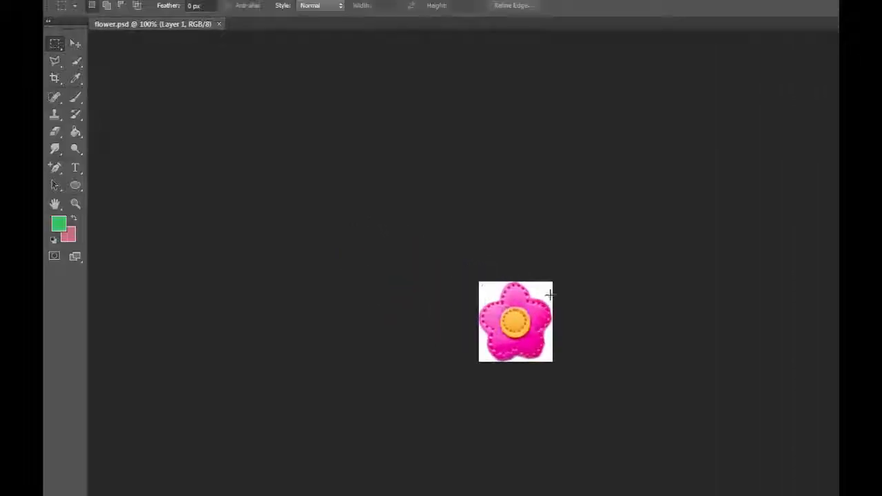
In Photoshop, select the white background of flower.psd with the Magic Wand at tolerance 5 and contract the selection.
left_click(76, 60)
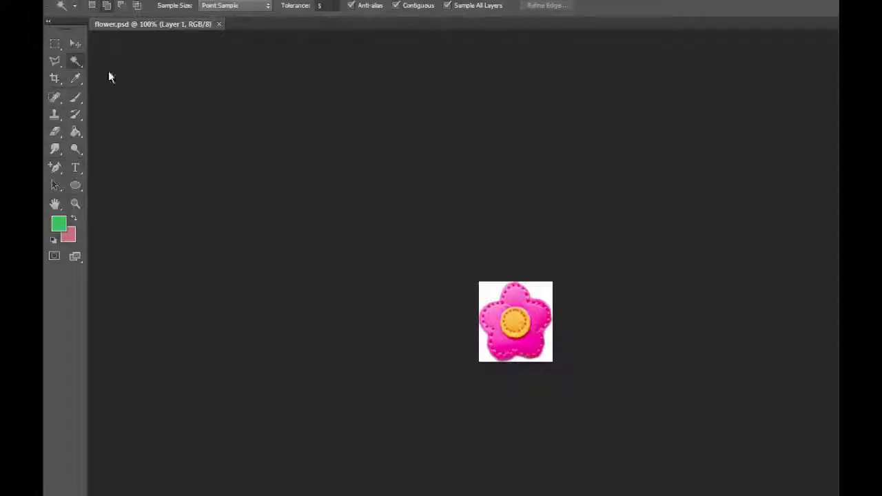
left_click(488, 296)
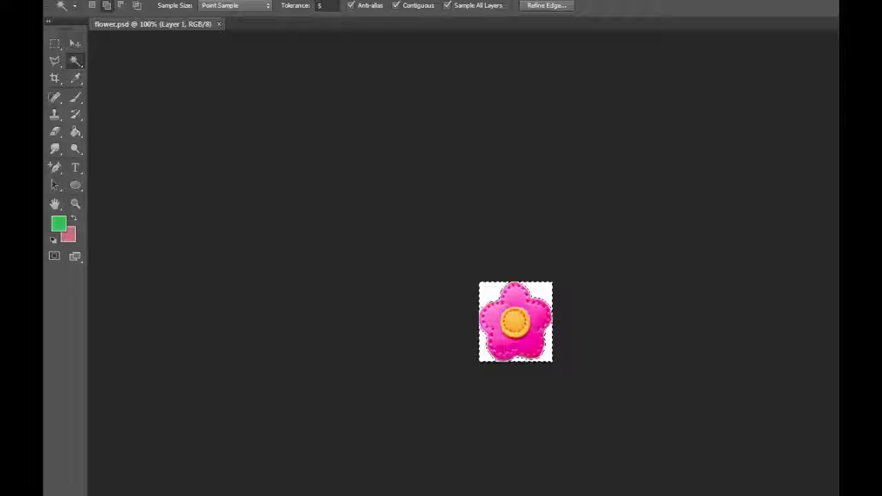
left_click(213, 9)
mouse_move(220, 141)
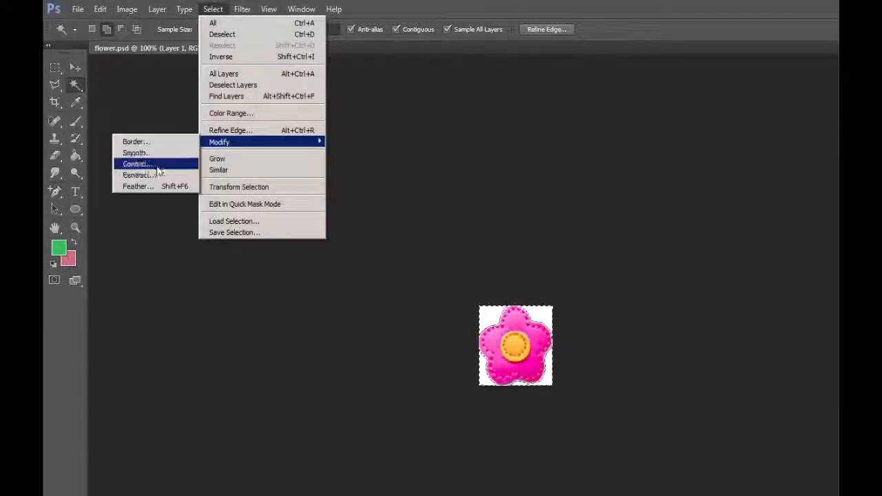
left_click(140, 175)
left_click(626, 230)
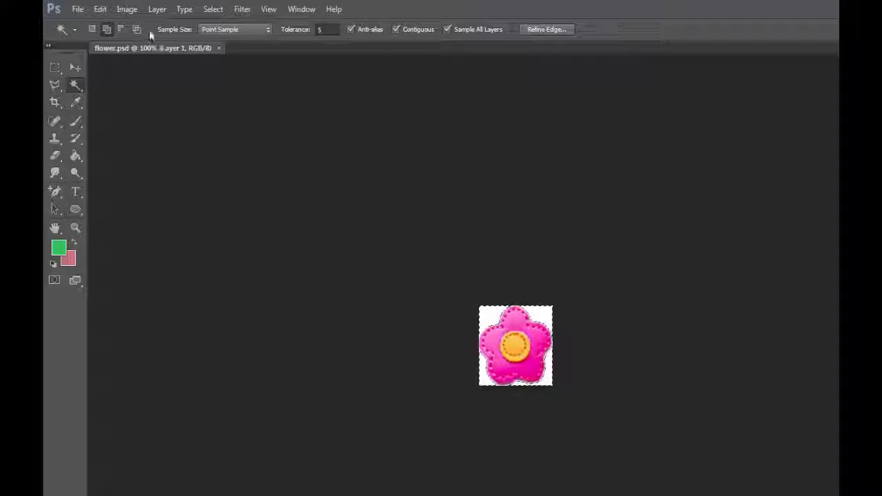
Expand the selection around the flower by 1 pixel.
left_click(213, 9)
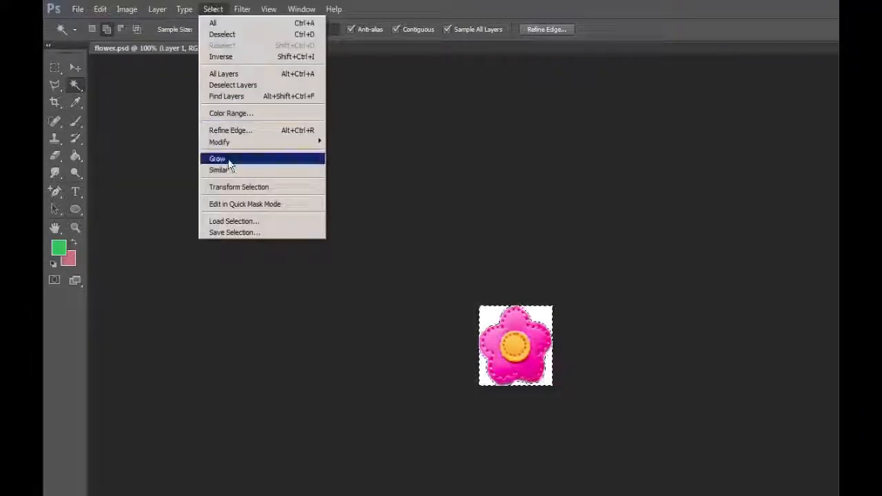
mouse_move(262, 142)
left_click(151, 166)
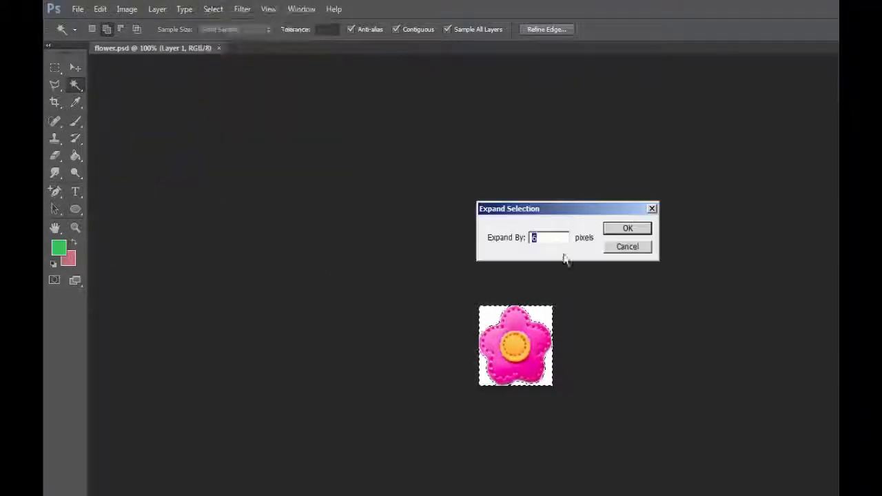
type("1")
left_click(620, 230)
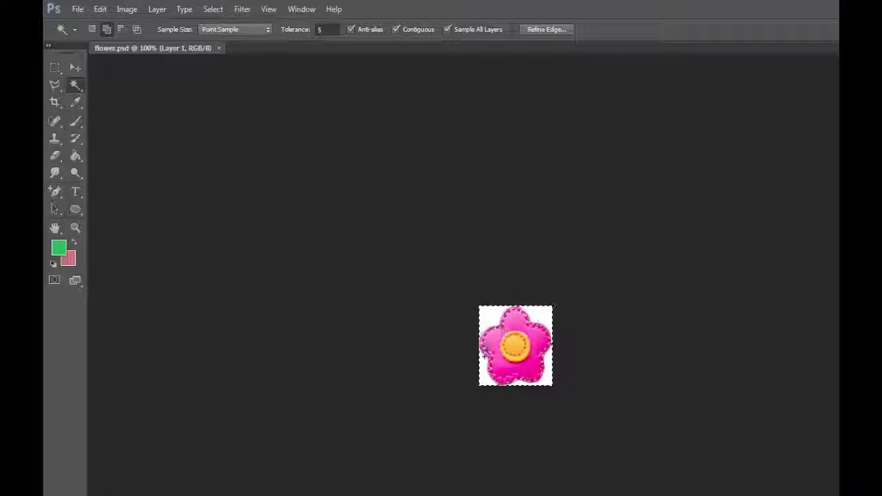
Choose the Paint Bucket tool and set the foreground color to black (000000).
left_click(76, 156)
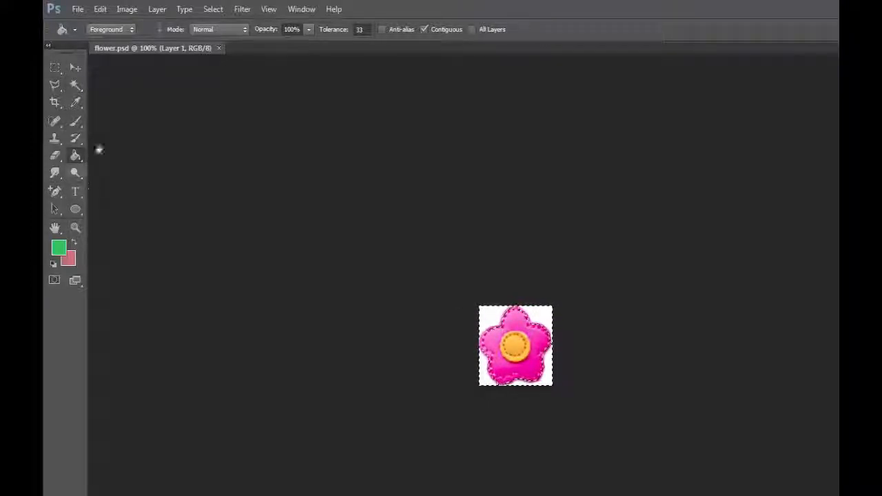
left_click(58, 248)
left_click(690, 345)
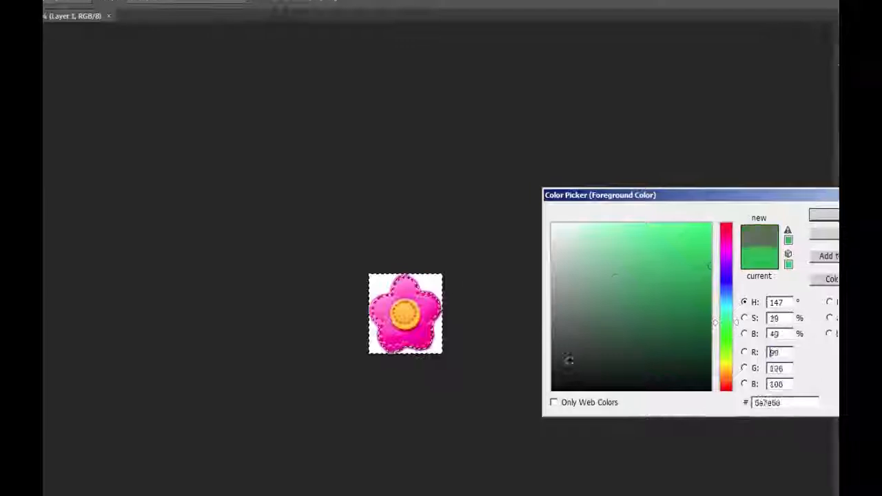
left_click(727, 442)
left_click_drag(515, 370, 468, 397)
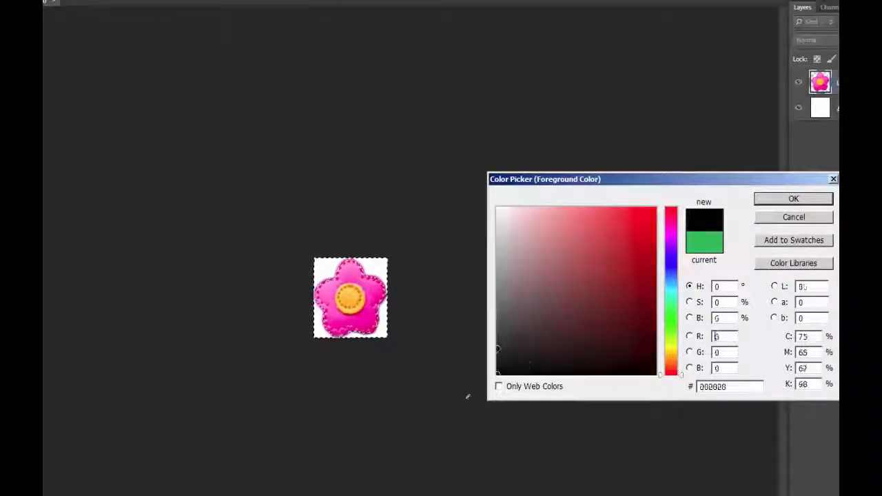
key("Return")
Fill the selected background areas around the flower with black, covering the white fringe along its edge.
left_click(380, 268)
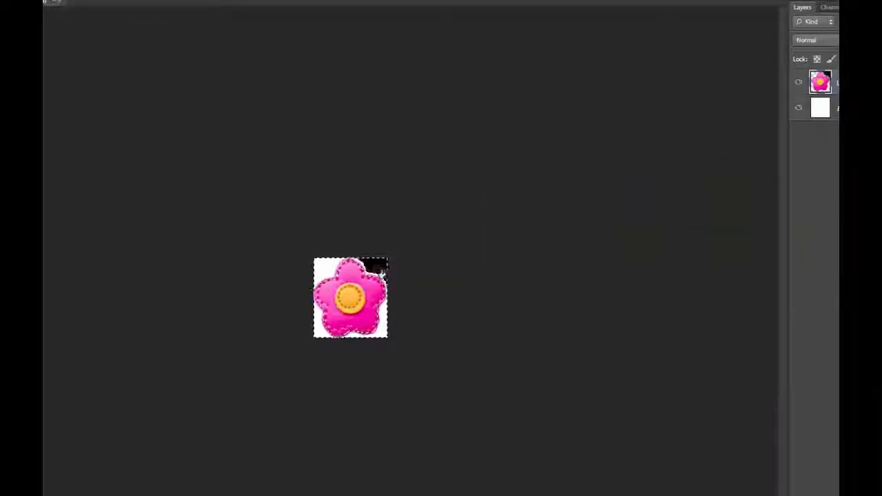
left_click(383, 328)
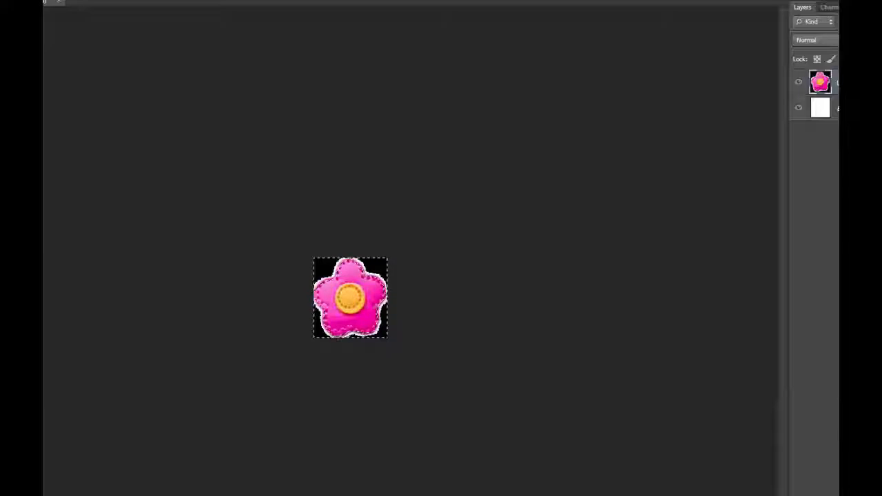
mouse_move(331, 270)
left_mouse_down()
mouse_move(365, 270)
mouse_move(341, 325)
left_mouse_up()
Invert the selection to copy the flower onto its own new layer, and hide the black-backed Layer 1.
right_click(386, 277)
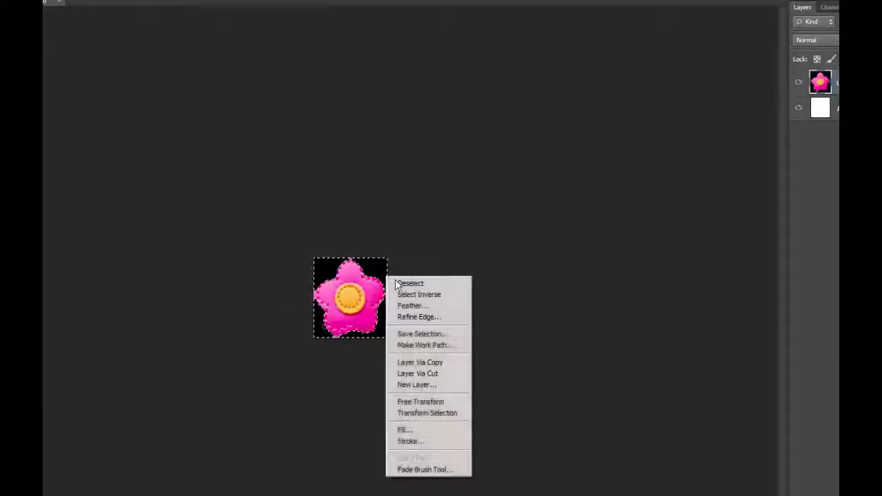
left_click(396, 282)
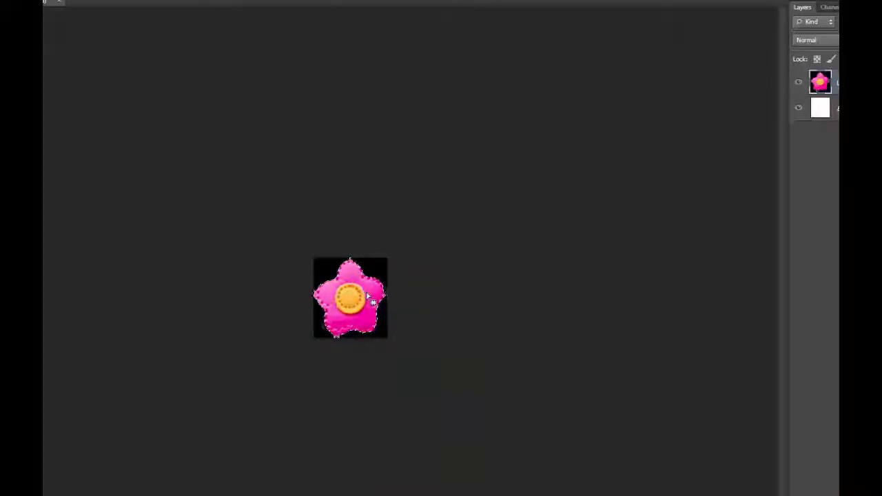
left_click_drag(370, 298, 376, 303, "alt")
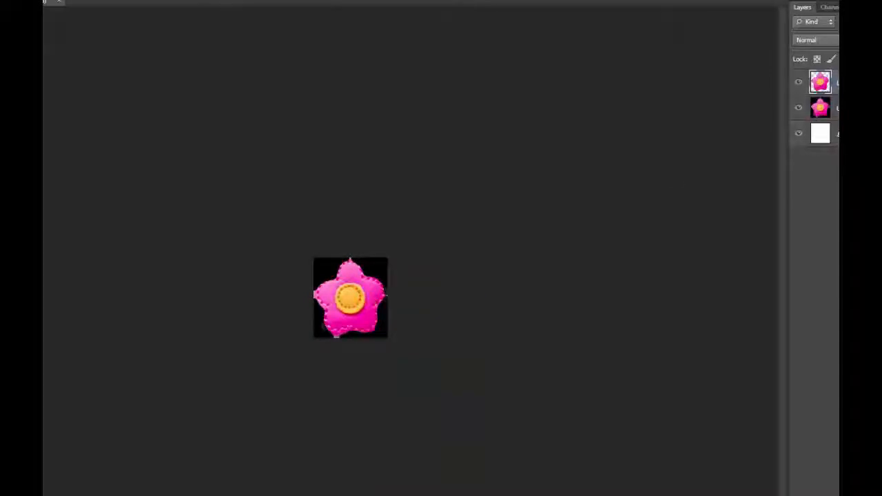
left_click(799, 107)
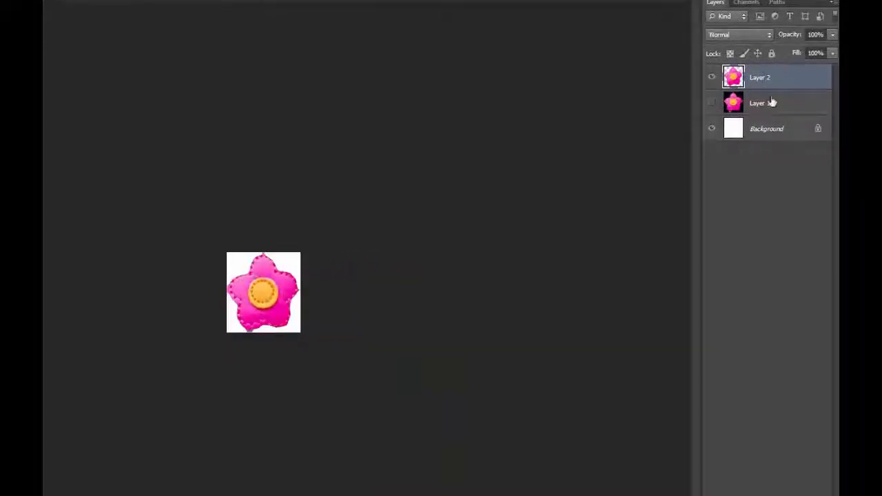
Fill the Background layer with black.
left_click(755, 137)
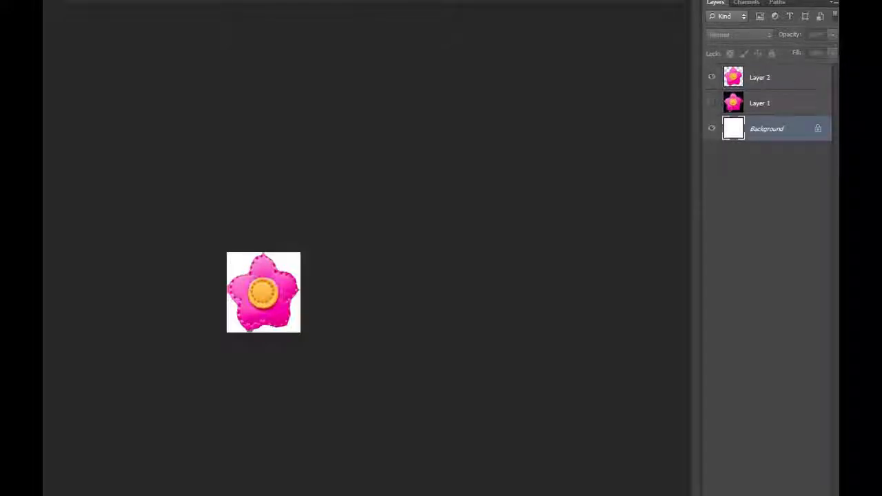
key("alt+BackSpace")
Reselect the flower outline on Layer 2 and remove the stray bits outside the petals from the selection.
left_click(781, 82)
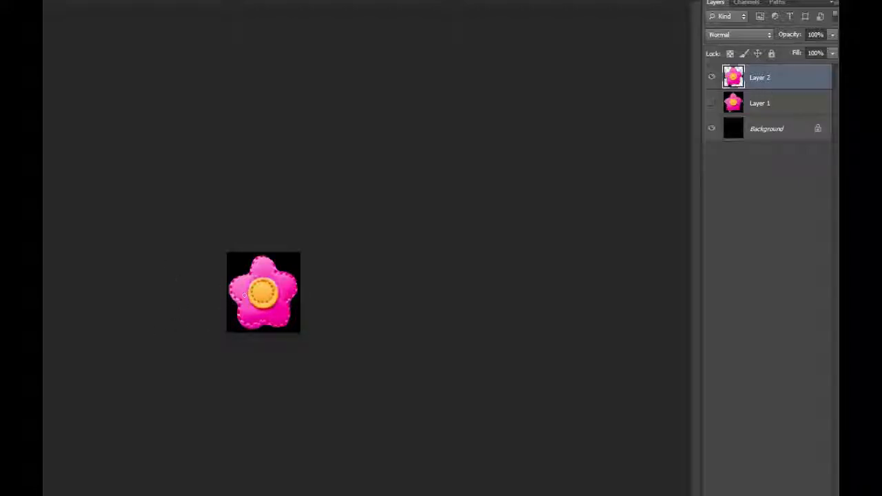
right_click(246, 285)
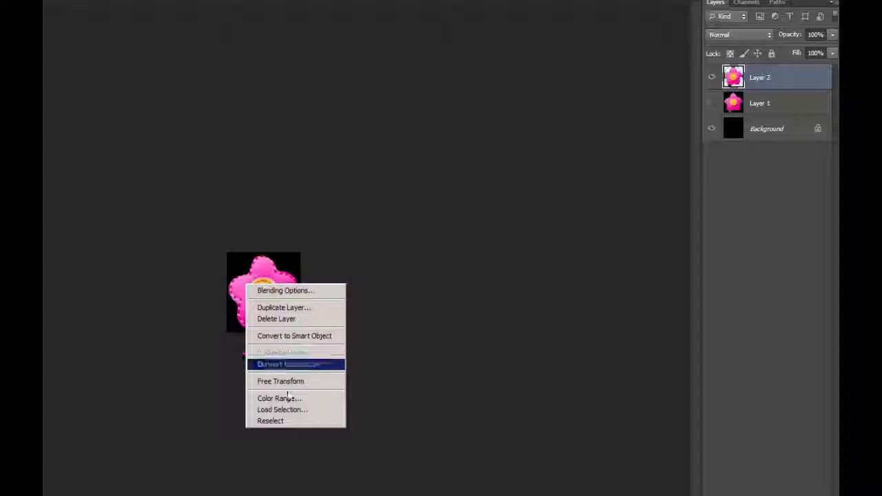
left_click(277, 422)
key("ctrl+plus")
key("ctrl+plus")
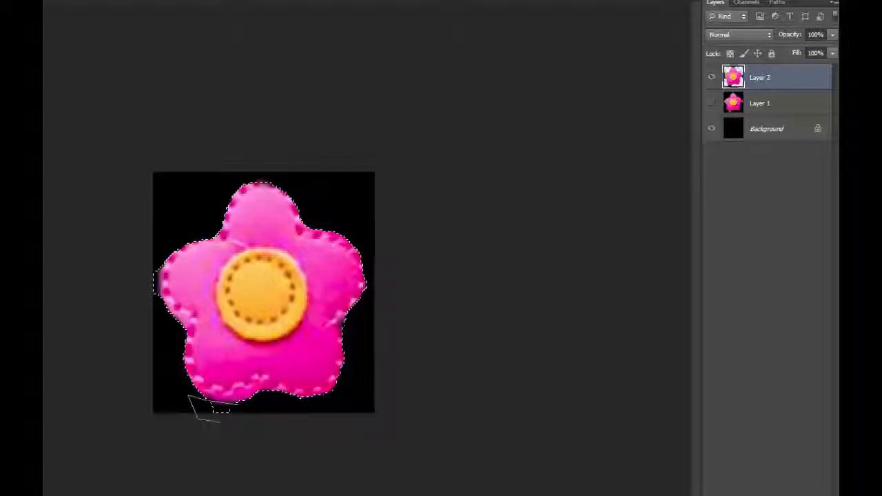
Paint the selected flower shape on Layer 2 solid white, and deselect it.
left_click(412, 344)
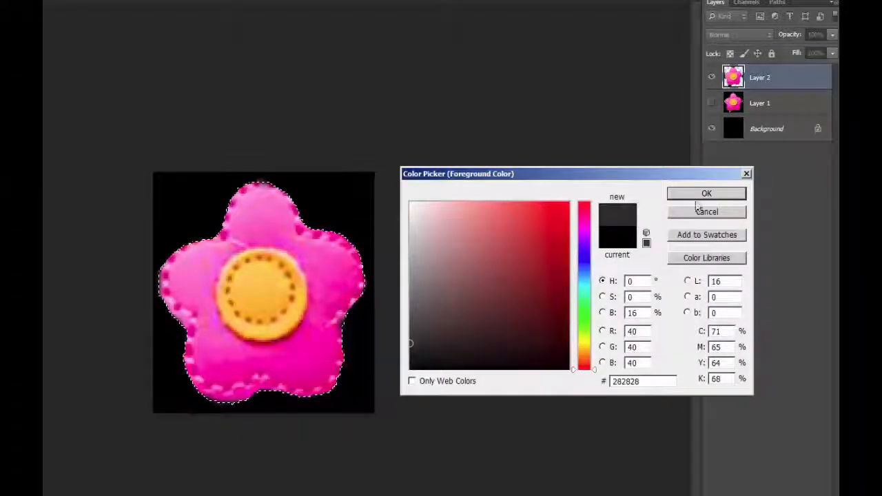
left_click(699, 197)
key("x")
mouse_move(265, 214)
left_mouse_down()
mouse_move(225, 341)
mouse_move(207, 331)
left_mouse_up()
key("m")
right_click(219, 273)
left_click(234, 278)
Add an Outer Glow style to Layer 2 and erase the stray glow marks around the white flower.
right_click(773, 80)
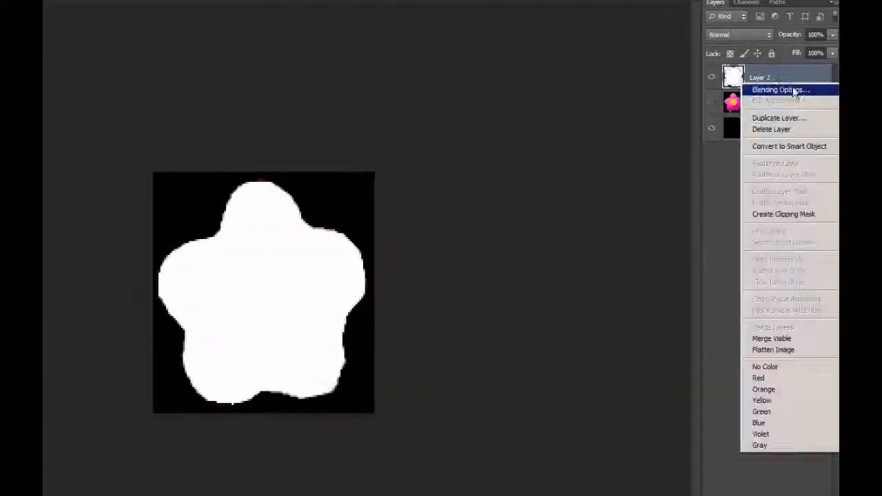
left_click(778, 88)
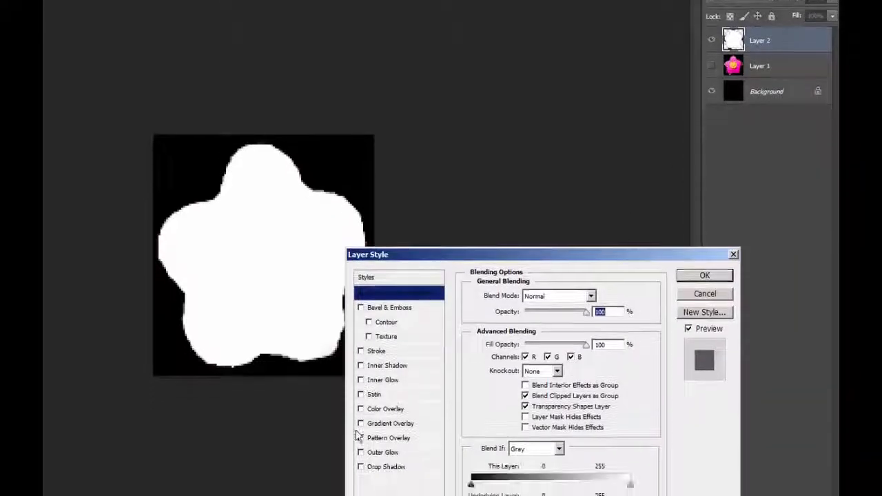
left_click(360, 490)
left_click(391, 398)
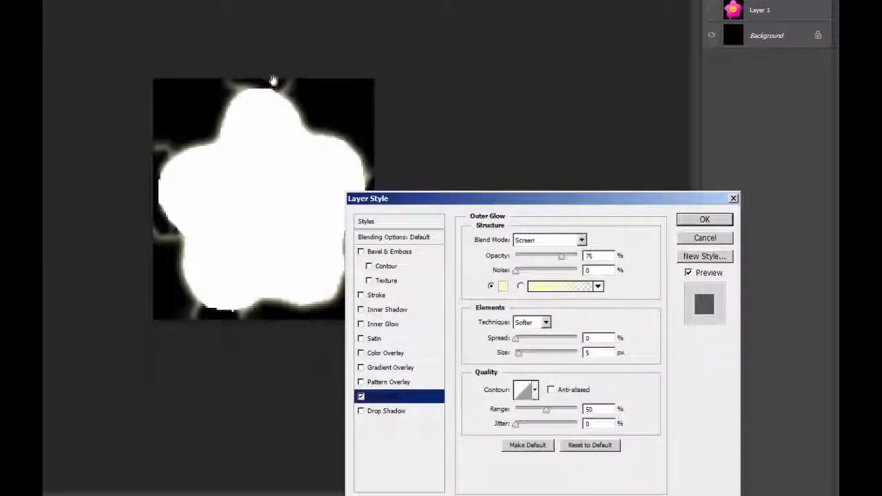
key("Return")
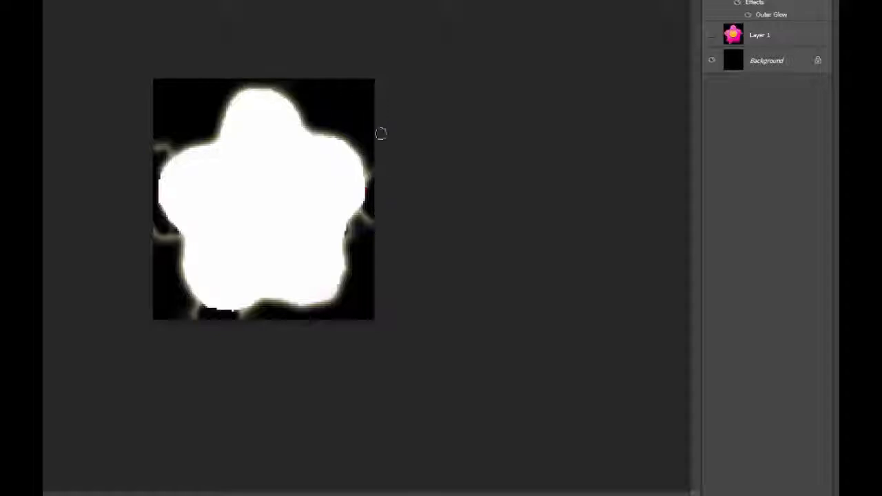
mouse_move(373, 167)
left_mouse_down()
mouse_move(252, 318)
mouse_move(235, 321)
mouse_move(169, 231)
mouse_move(166, 155)
left_mouse_up()
Edit Layer 2's Outer Glow, setting its opacity to 100% and its size to 2 px.
right_click(741, 35)
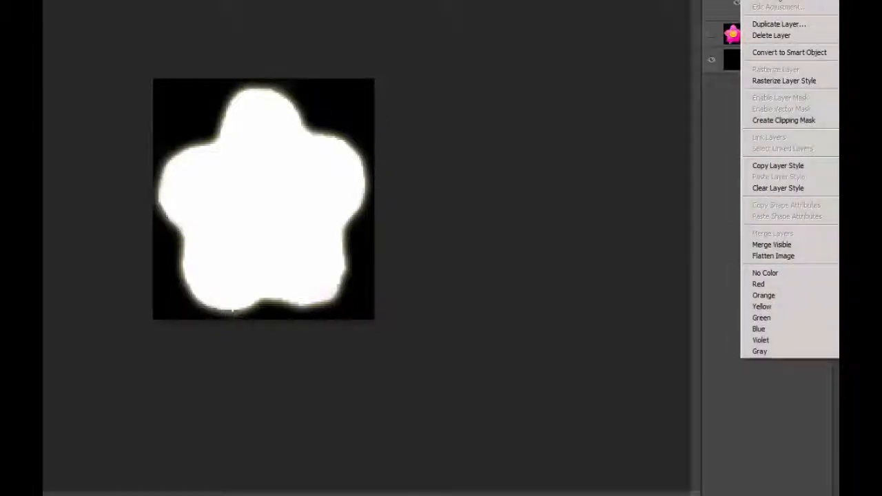
left_click(780, 1)
left_click(382, 397)
left_click_drag(573, 258, 613, 258)
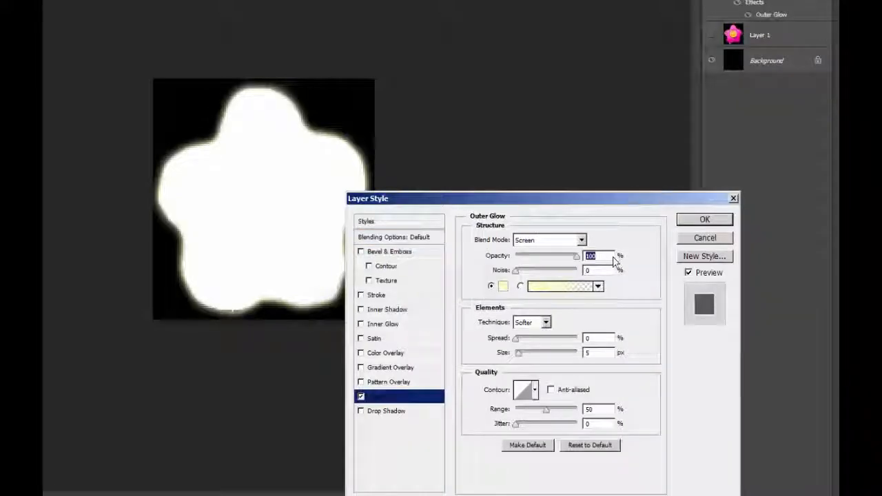
left_click_drag(519, 353, 515, 353)
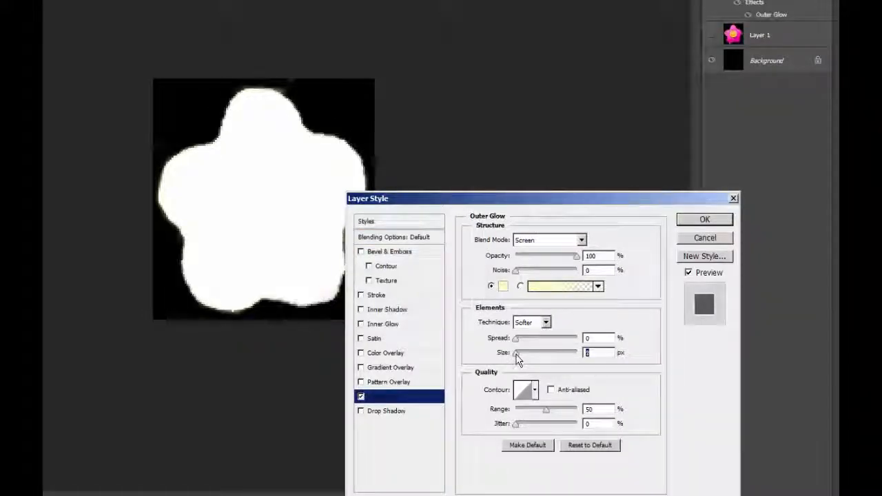
Set the glow's blend mode to Normal and its color to gray (949494).
left_click(549, 239)
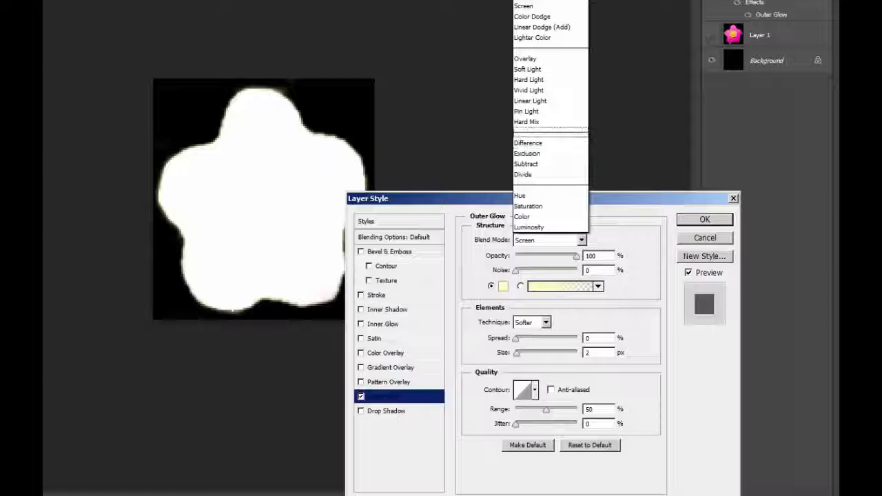
left_click(537, 1)
left_click(503, 286)
left_click_drag(442, 159, 388, 179)
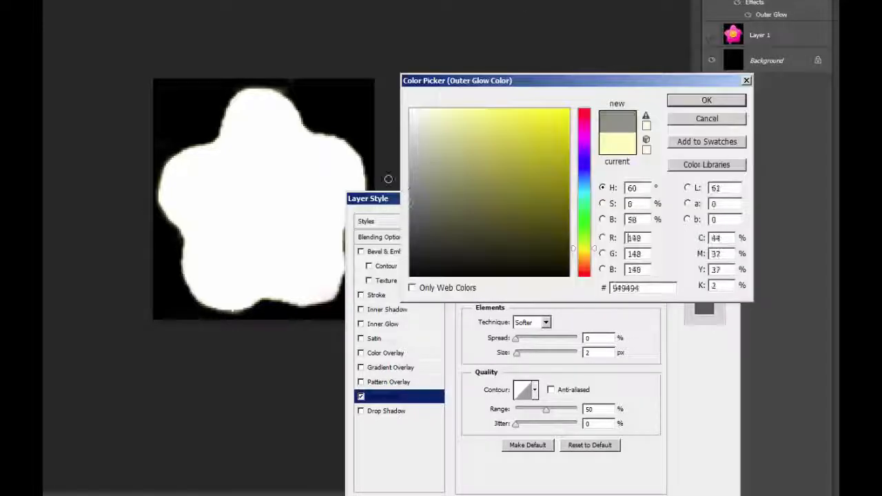
left_click(706, 100)
Reduce the glow's range to 1% and erase the stray gray spots outside the flower.
left_click_drag(545, 410, 504, 419)
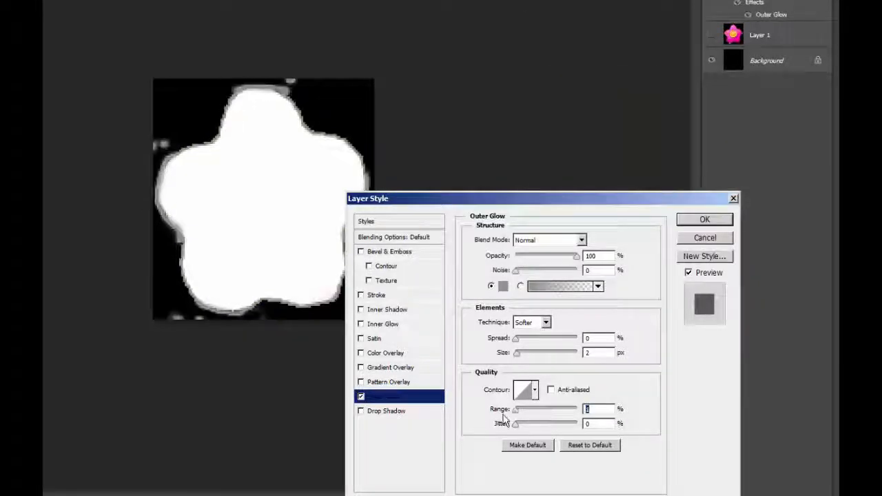
key("Return")
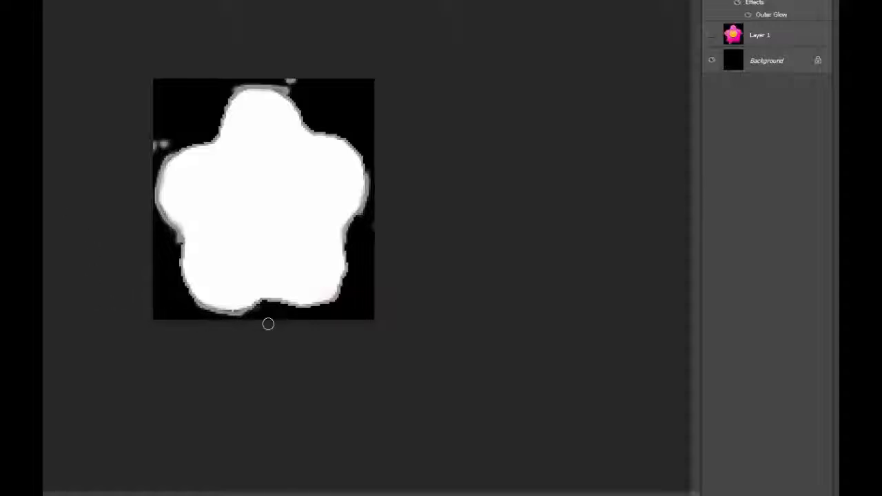
left_click(160, 145)
Edit the Outer Glow again, setting its range to 9% and its opacity to about 76%.
right_click(741, 34)
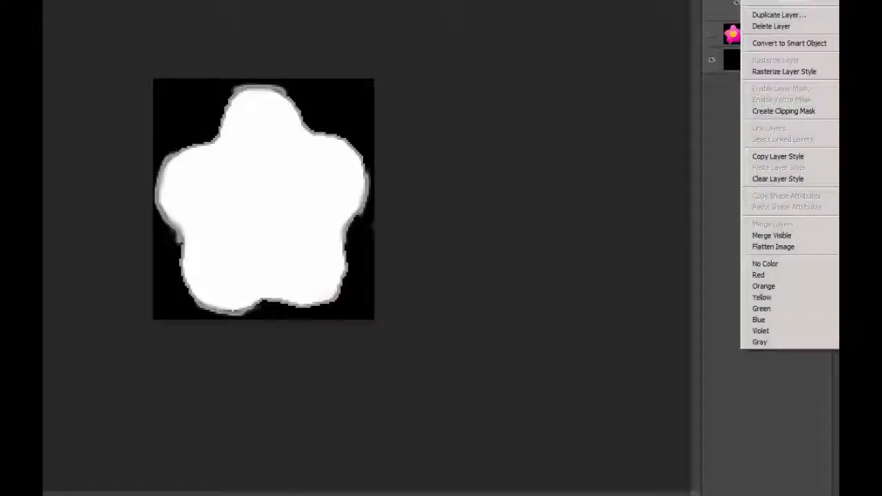
left_click(770, 4)
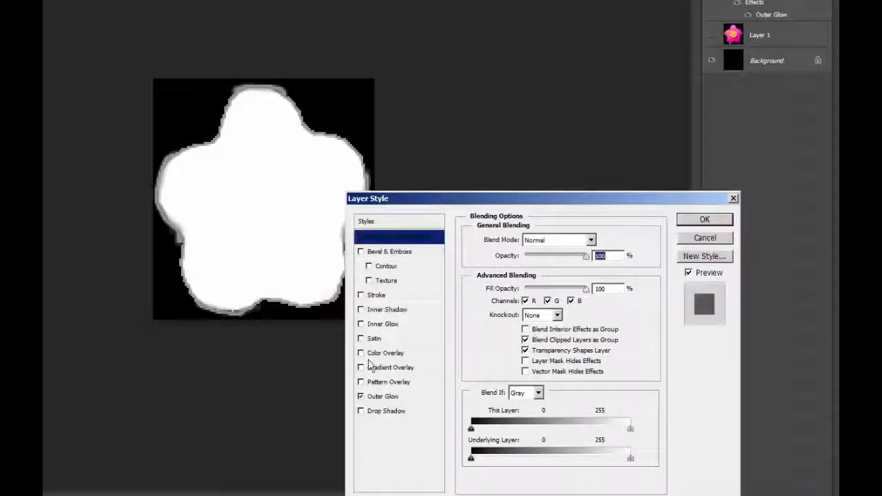
left_click(382, 396)
left_click_drag(525, 413, 521, 410)
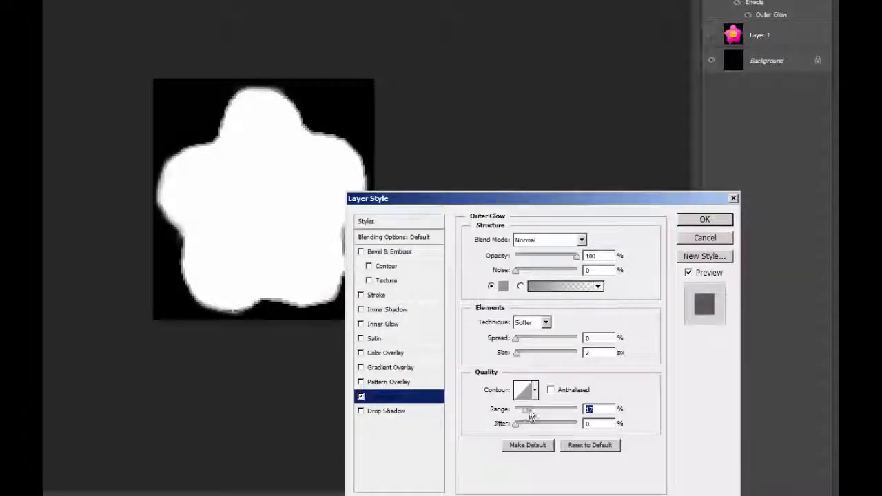
mouse_move(579, 256)
left_mouse_down()
mouse_move(553, 266)
mouse_move(562, 261)
left_mouse_up()
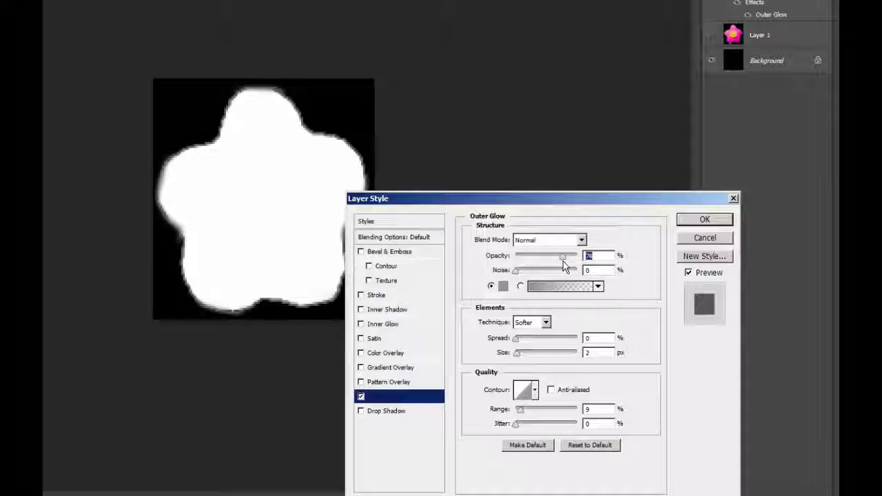
key("Return")
Save the black-and-white flower image as flower_mask.psd in the cloth_leather folder.
key("ctrl+shift+s")
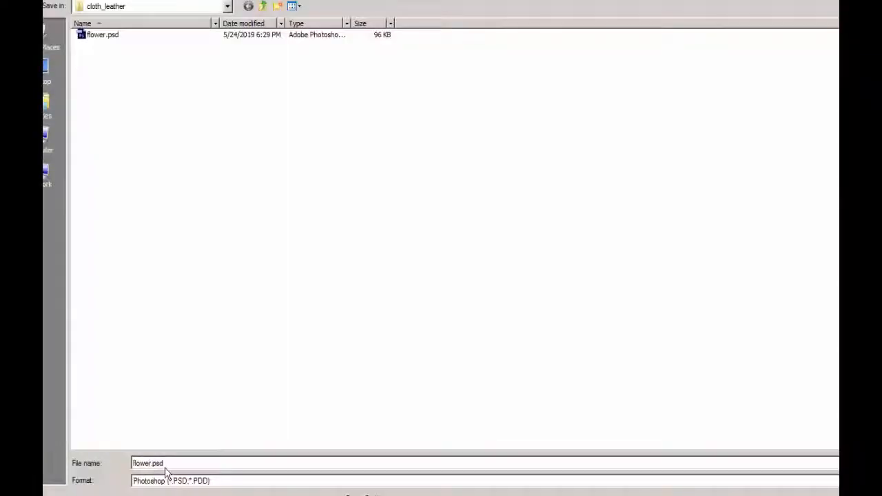
key("Return")
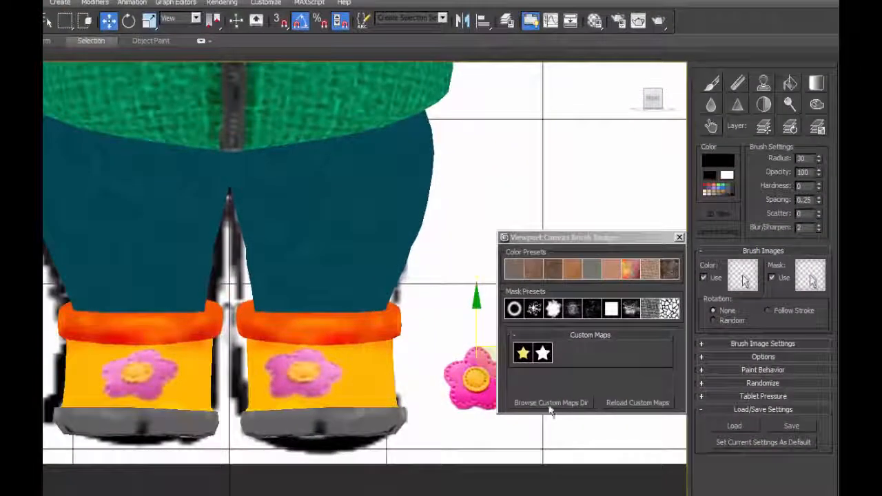
Switch to 3ds Max, browse to the Viewport Canvas custom maps folder, and paste flower.psd and flower_mask.psd into Custom Brushes.
left_click(551, 404)
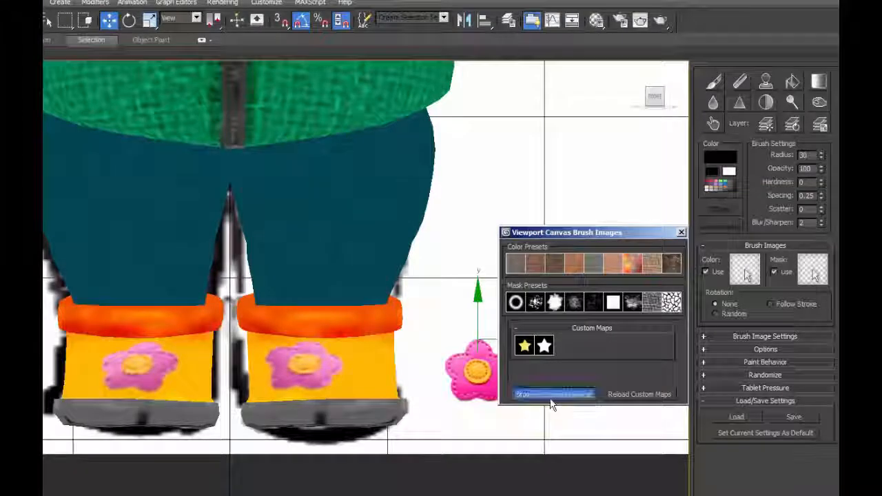
left_click(553, 393)
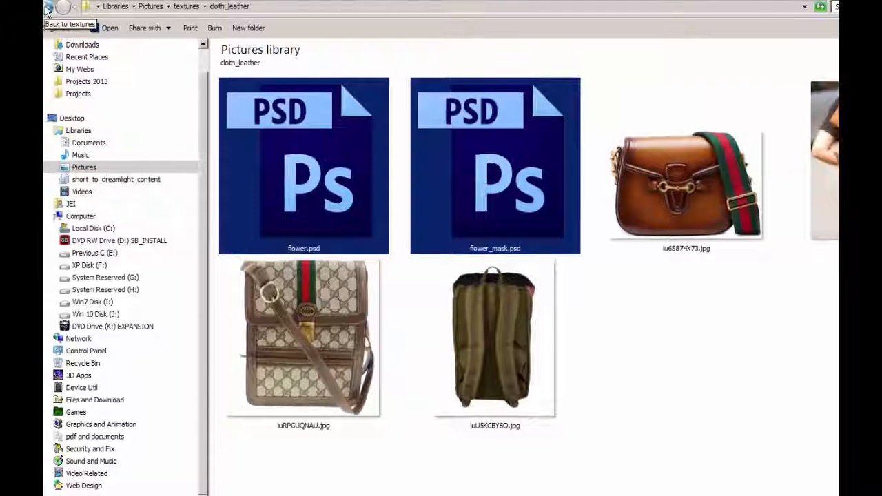
left_click(48, 8)
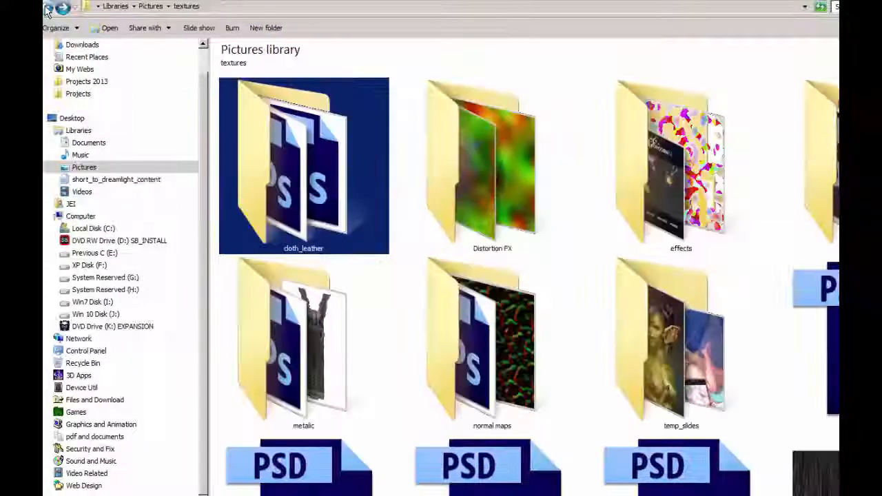
left_click(48, 8)
left_click(48, 8)
right_click(449, 147)
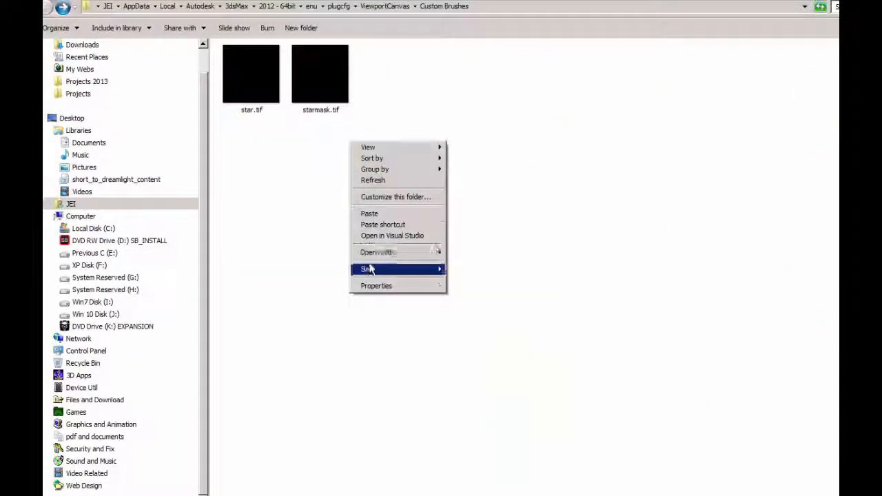
left_click(386, 214)
left_click(488, 186)
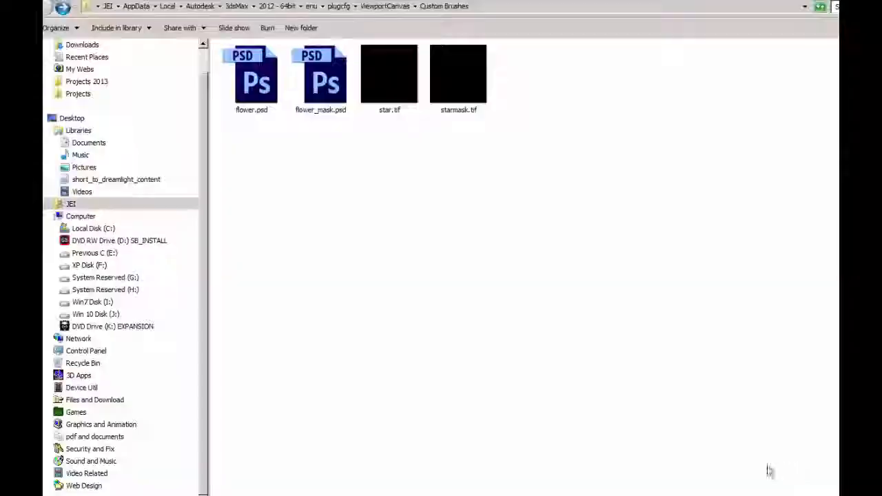
Switch to Photoshop and save the mask as flower_mask.tif without compression and the flower image as TIFF in Custom Brushes.
key("alt+Tab")
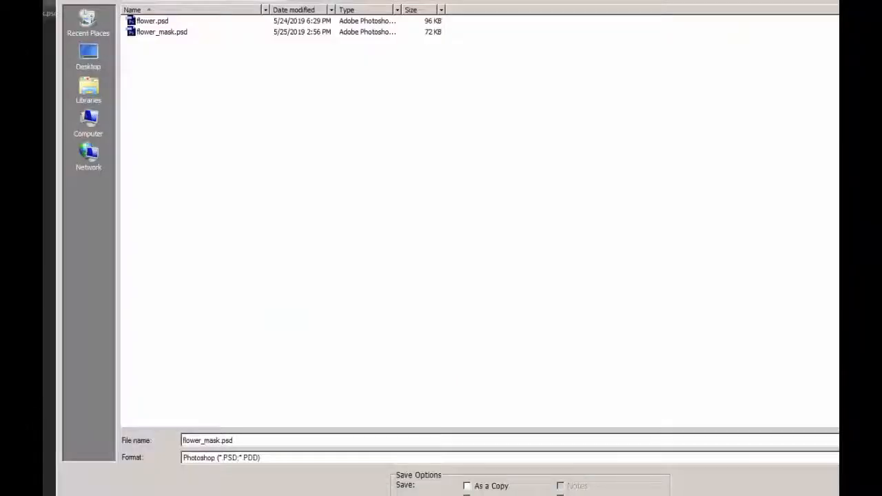
left_click(811, 456)
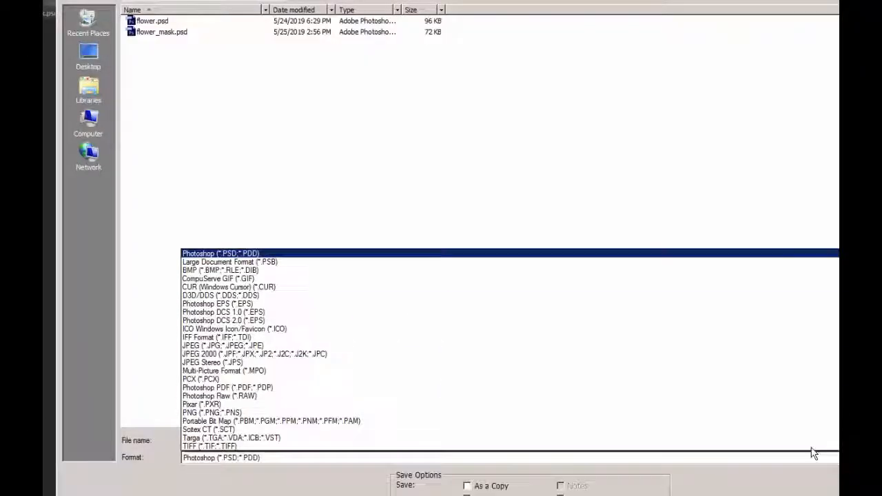
left_click(191, 446)
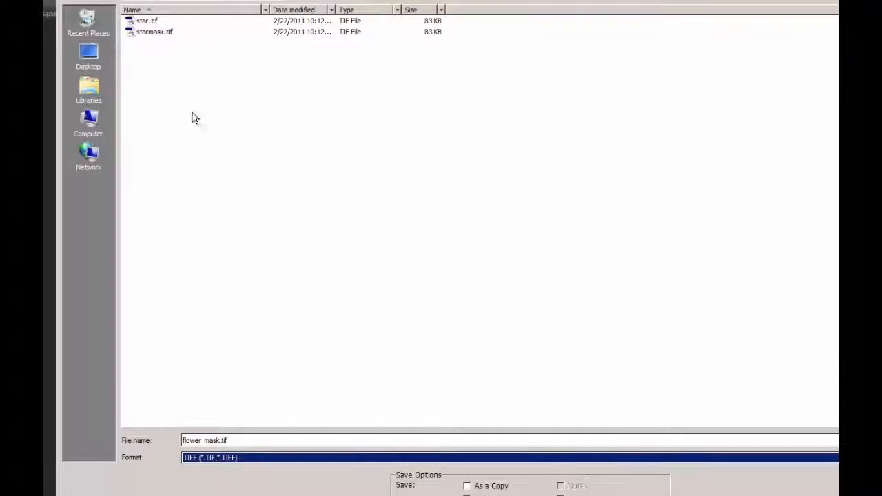
key("Return")
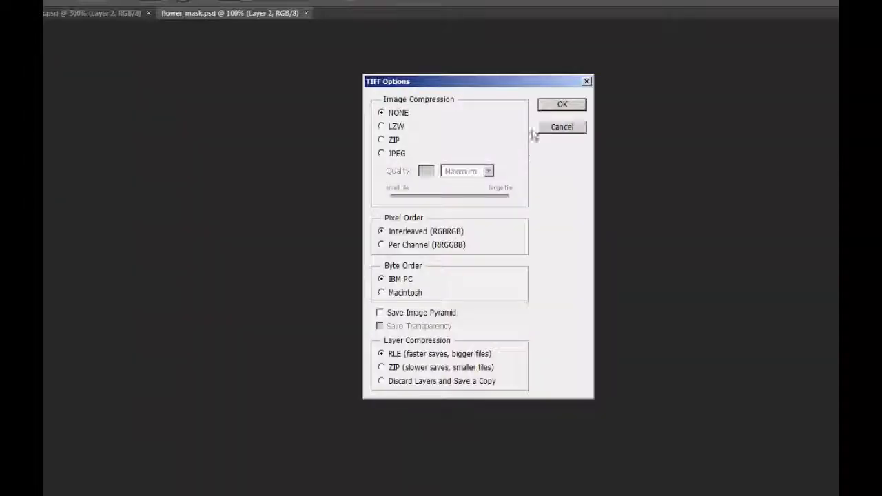
left_click(561, 105)
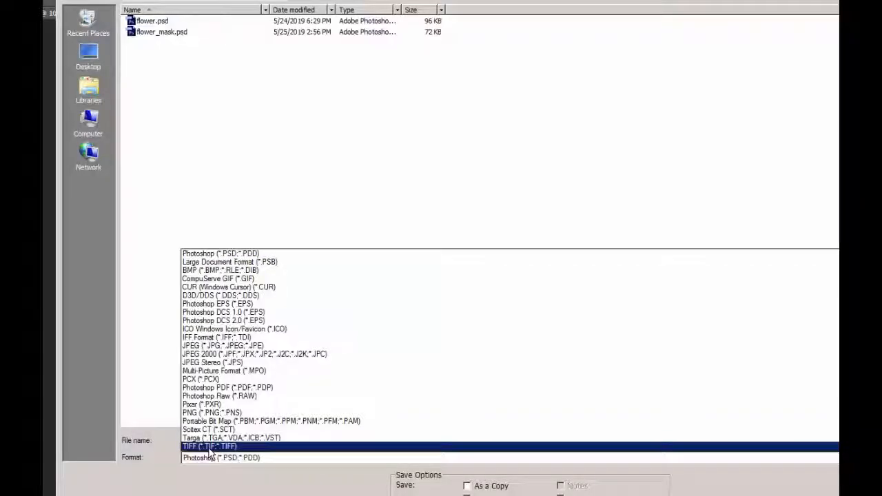
left_click(213, 447)
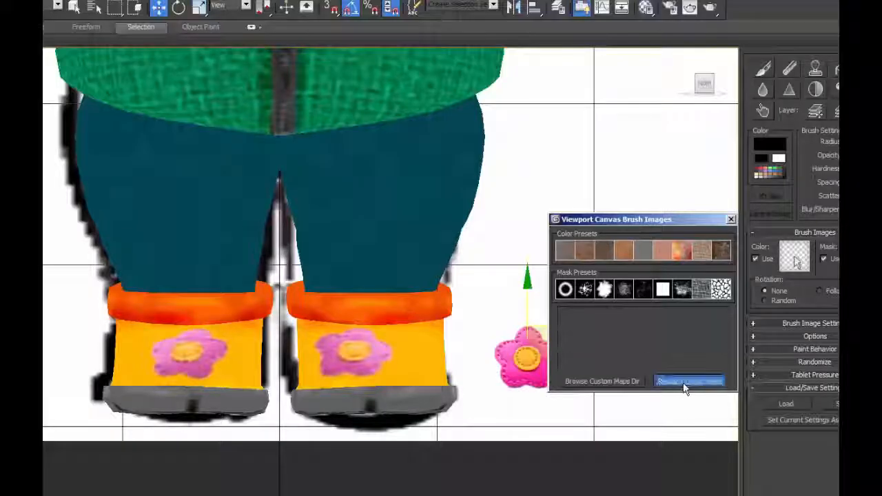
Reload the custom maps and choose the pink flower as the brush color image and its white silhouette as the mask.
left_click(686, 382)
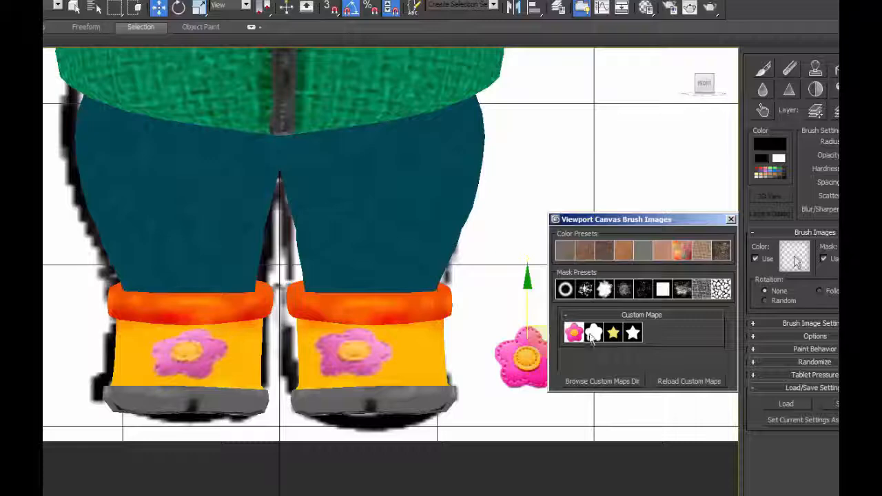
left_click(572, 337)
left_click(838, 261)
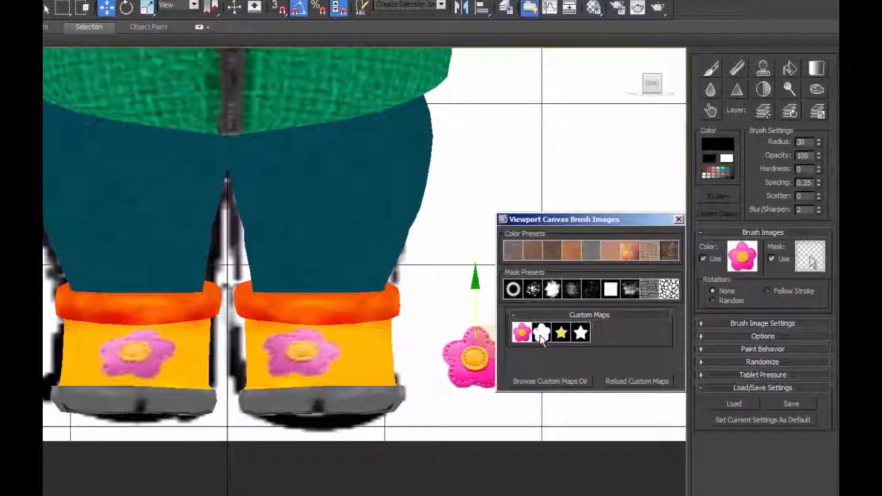
left_click(571, 334)
Enable randomization of brush radius, opacity with a minimum of 90, spacing and scatter for the flower brush.
middle_click_drag(151, 341, 356, 348)
scroll(270, 359, "up", 3)
scroll(356, 347, "down", 4)
mouse_move(481, 372)
middle_mouse_down("alt")
mouse_move(435, 374)
mouse_move(515, 383)
mouse_move(494, 377)
mouse_move(497, 369)
middle_mouse_up("alt")
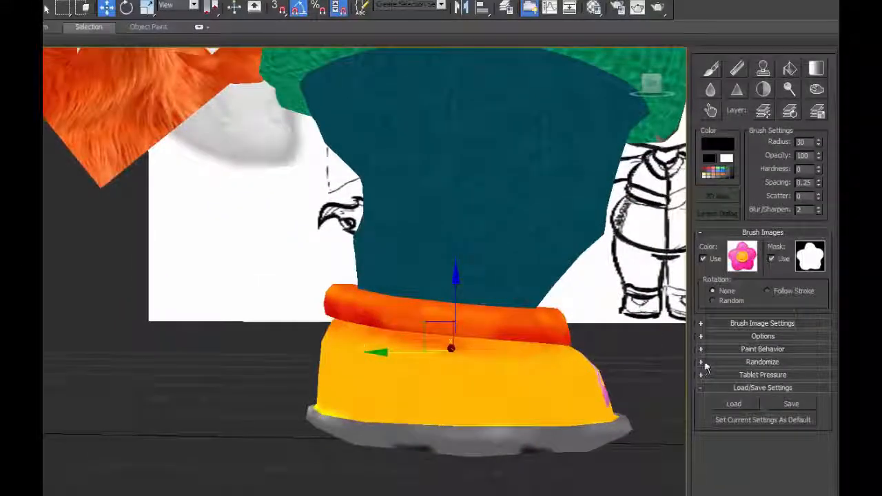
left_click(704, 363)
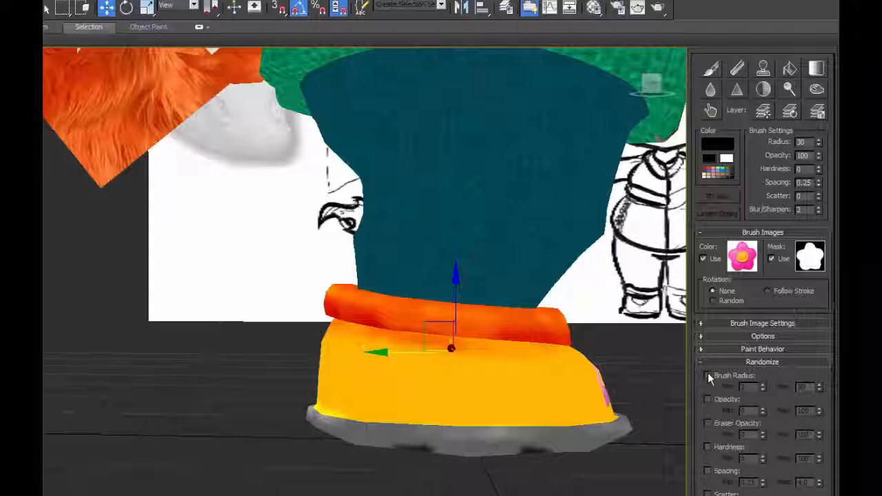
left_click(708, 376)
left_click(707, 400)
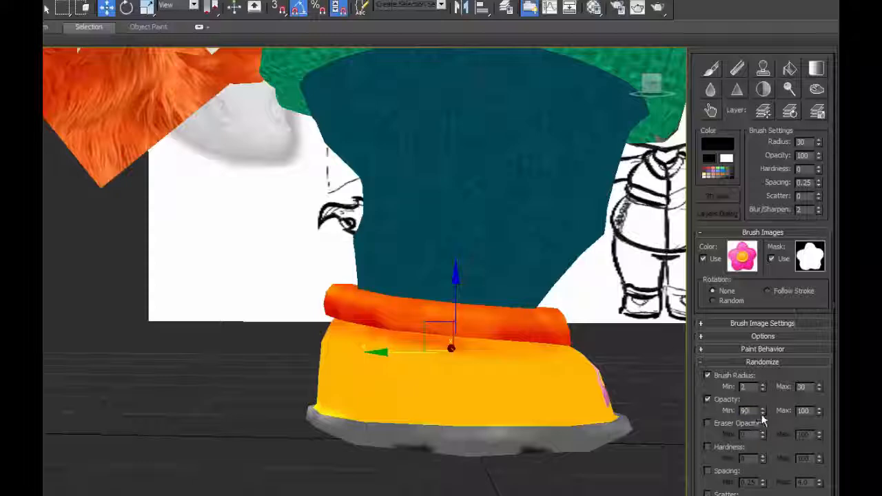
left_click(708, 471)
left_click(707, 494)
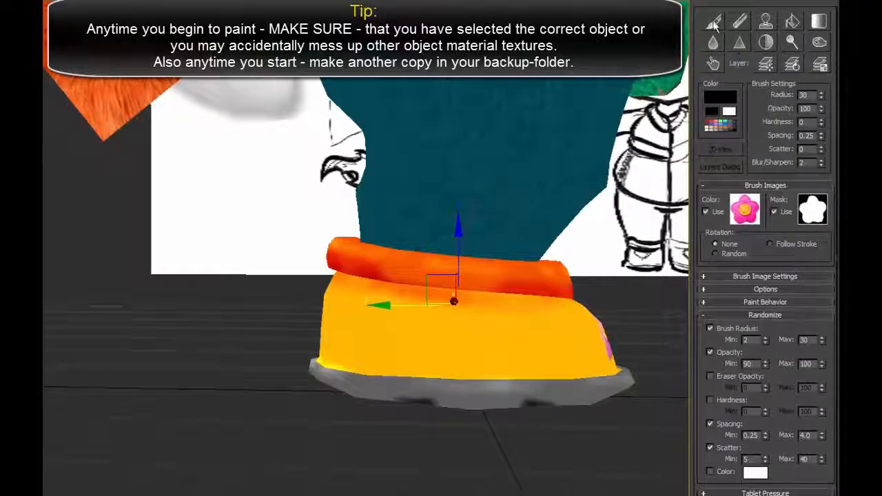
Try painting randomly rotated, scattered flowers on the side of the yellow boot.
left_click(713, 21)
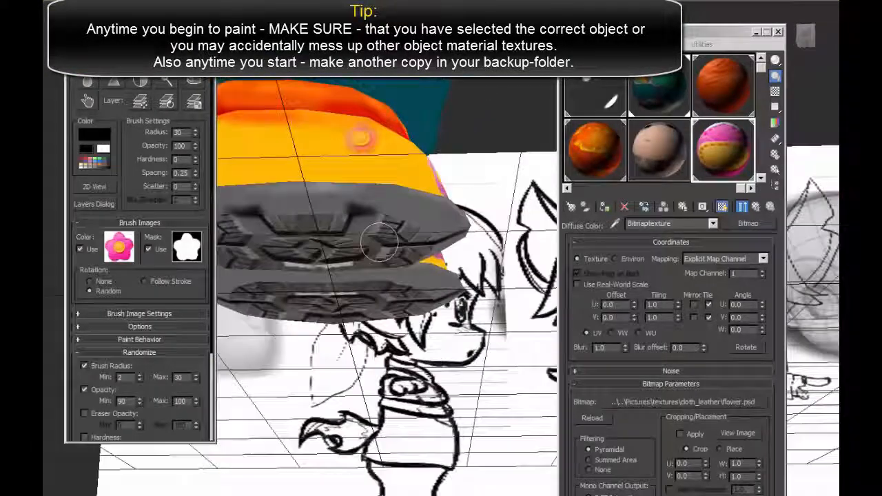
middle_click_drag(379, 243, 376, 292, "alt")
key("ctrl+z")
left_click(354, 261)
left_click(420, 268)
mouse_move(290, 250)
middle_mouse_down("alt")
mouse_move(419, 263)
mouse_move(417, 129)
mouse_move(410, 254)
mouse_move(370, 257)
middle_mouse_up("alt")
left_click(417, 130)
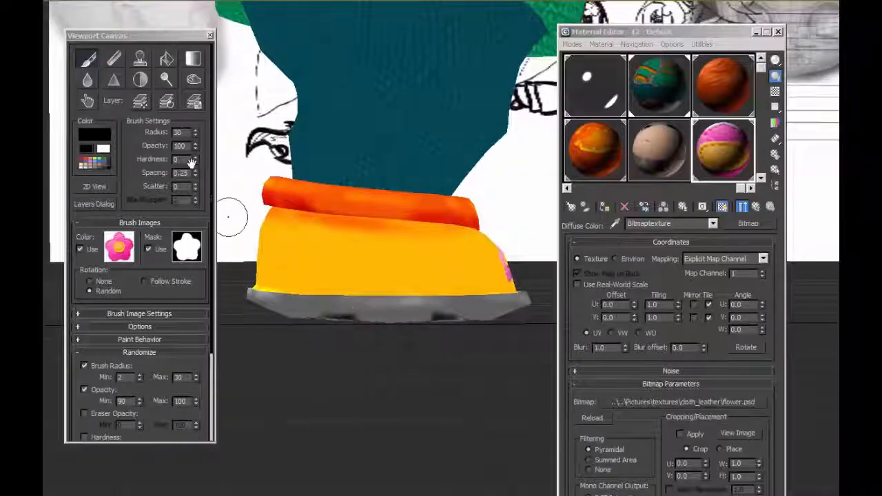
left_click(425, 308)
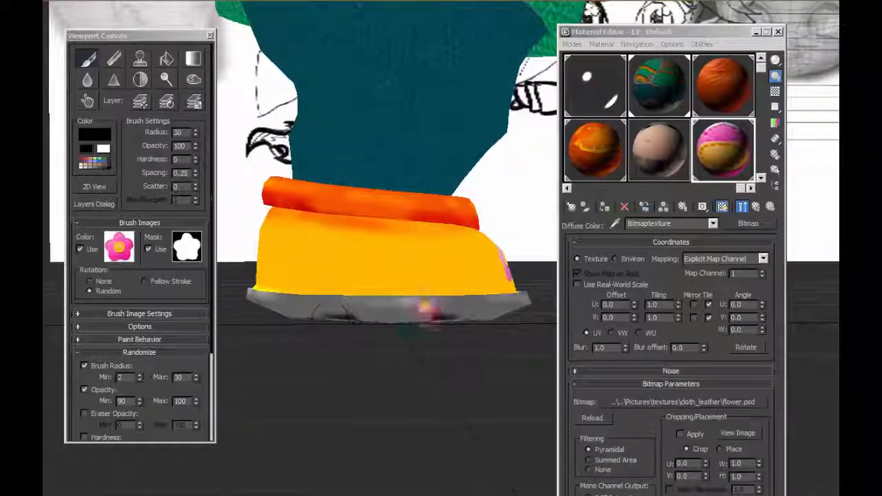
mouse_move(427, 306)
middle_mouse_down("alt")
mouse_move(408, 336)
mouse_move(442, 314)
mouse_move(437, 289)
mouse_move(429, 331)
mouse_move(406, 349)
mouse_move(428, 205)
mouse_move(399, 266)
mouse_move(388, 269)
middle_mouse_up("alt")
scroll(437, 295, "up", 3)
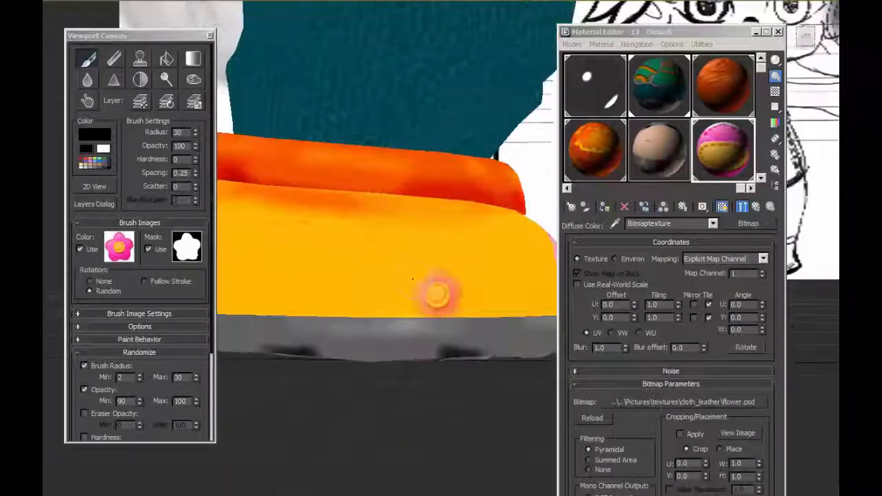
mouse_move(437, 295)
left_mouse_down()
mouse_move(296, 338)
mouse_move(414, 324)
left_mouse_up()
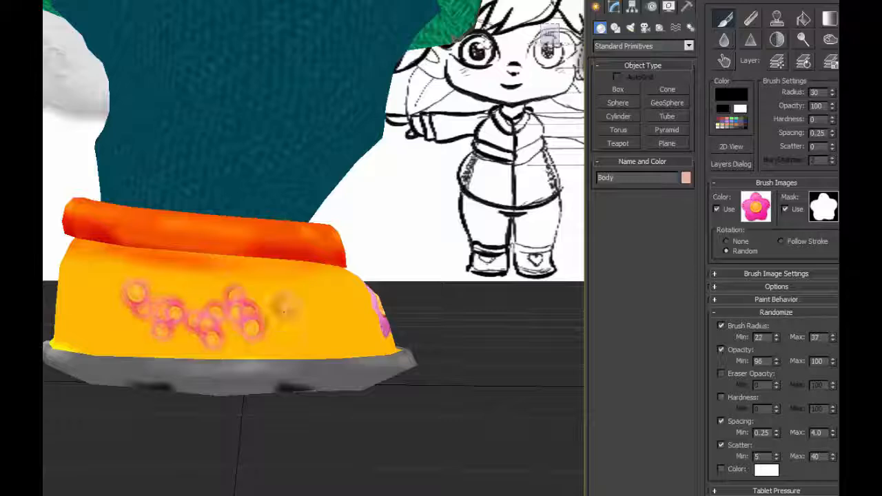
Set brush hardness to 100 and random spacing to 2.45 minimum and 4.84 maximum, and test a flower stroke along the boot's side.
left_click(776, 364)
left_click(721, 397)
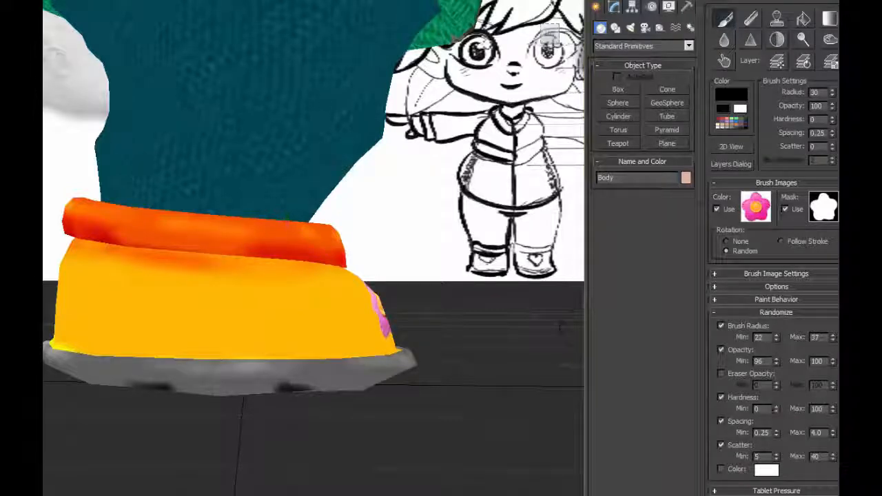
left_click(722, 398)
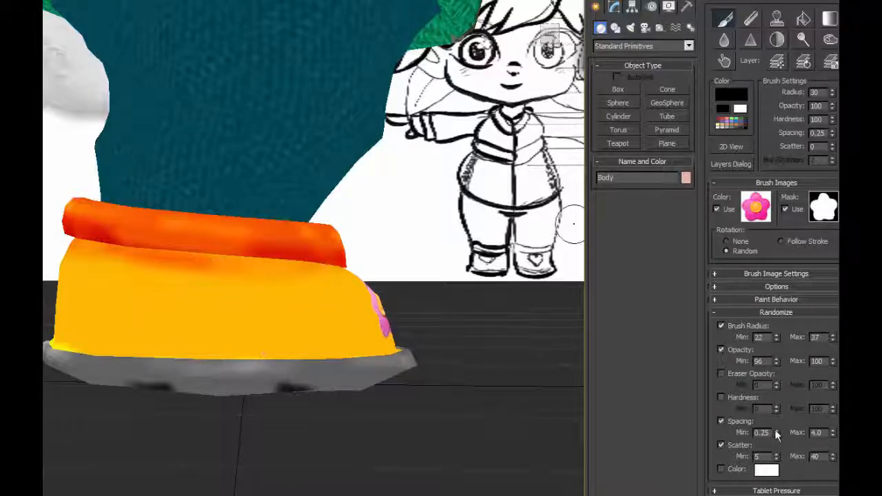
left_click_drag(776, 432, 779, 312)
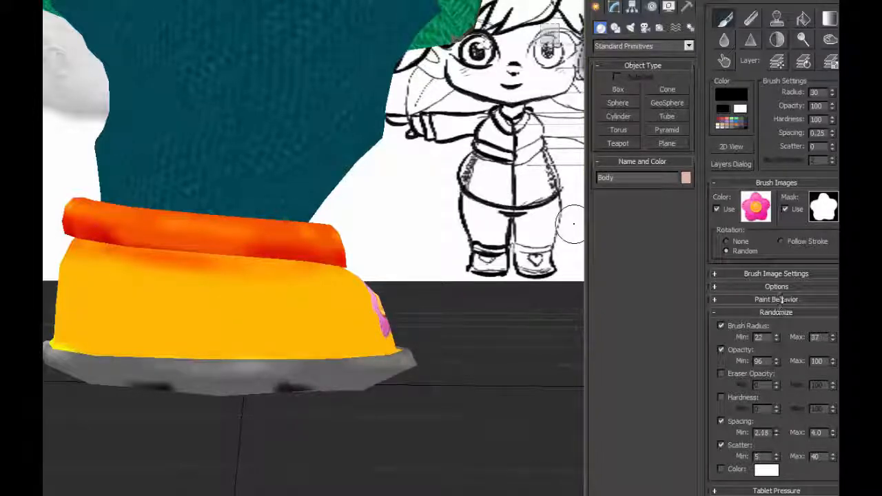
left_click_drag(184, 306, 320, 321)
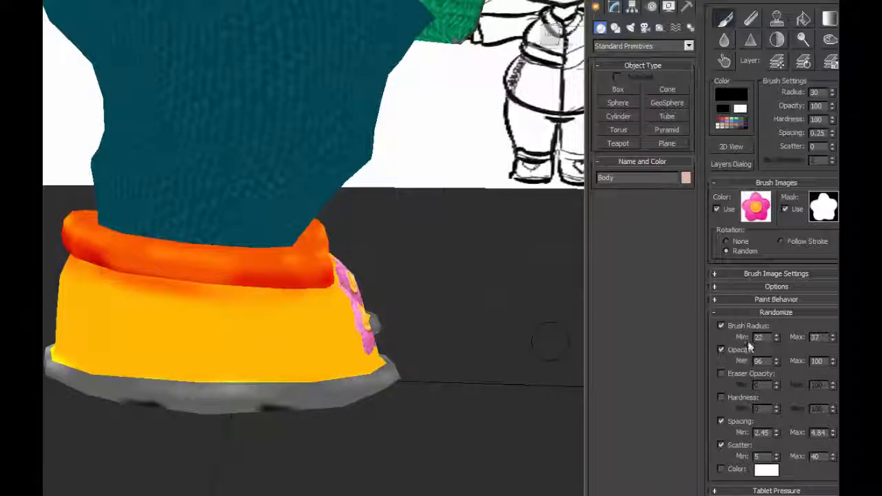
Turn off the randomization of brush radius, opacity, spacing and scatter.
left_click(721, 326)
left_click(721, 350)
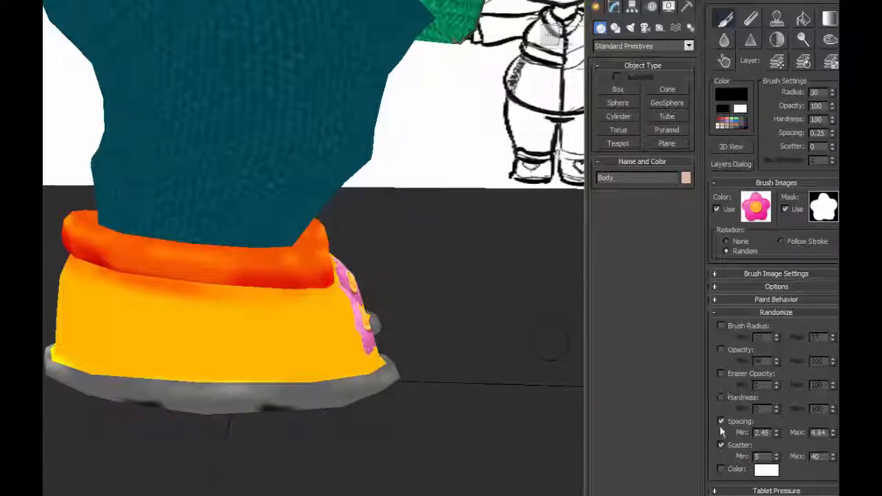
left_click(720, 446)
left_click(725, 309)
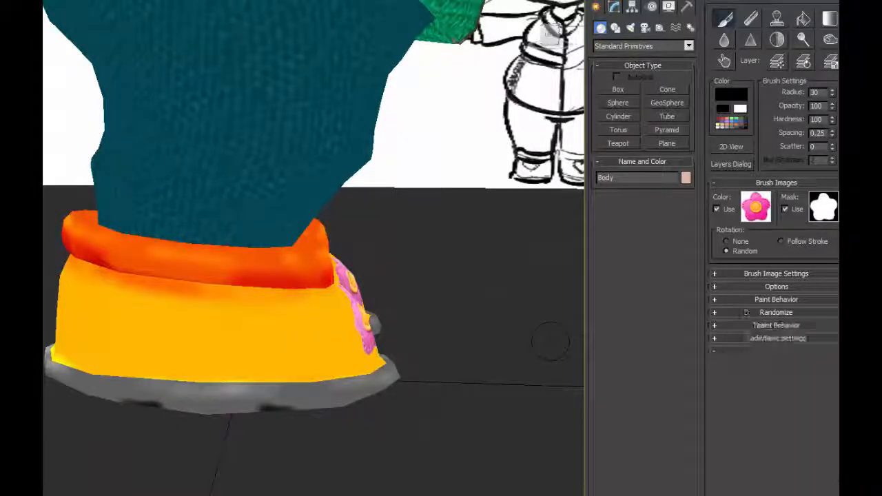
left_click(721, 274)
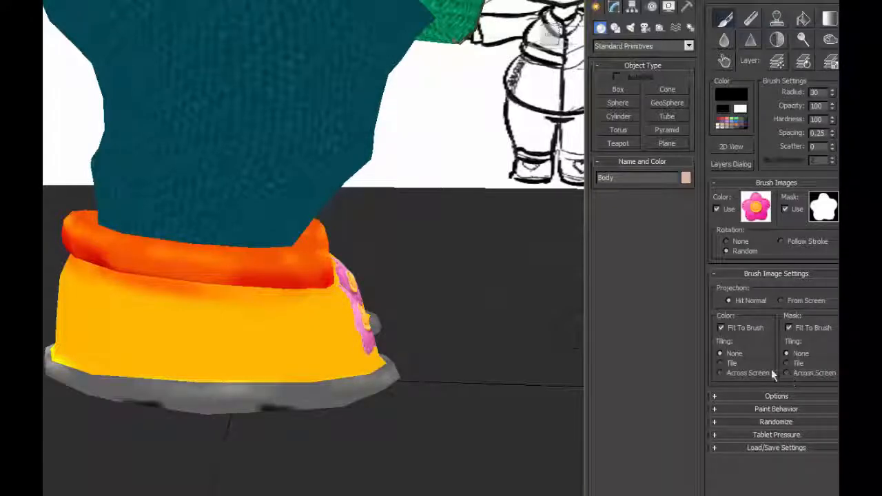
left_click(716, 275)
left_click(717, 287)
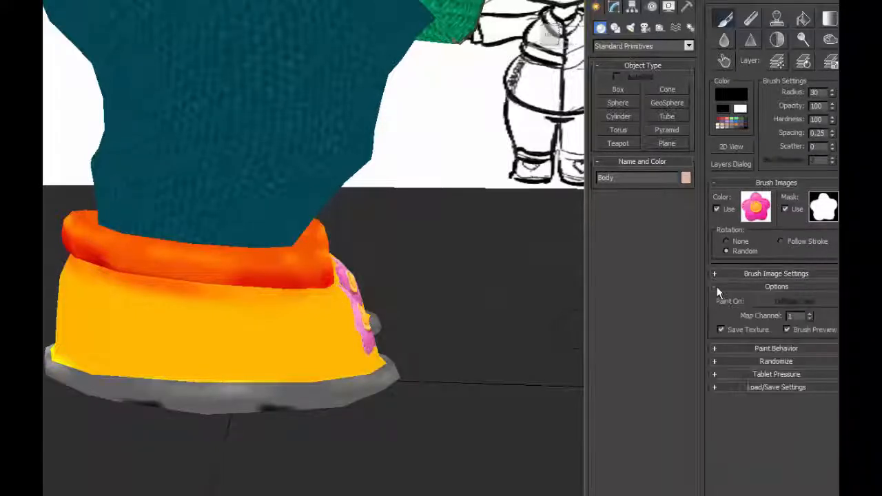
left_click(716, 287)
left_click(718, 299)
left_click(721, 298)
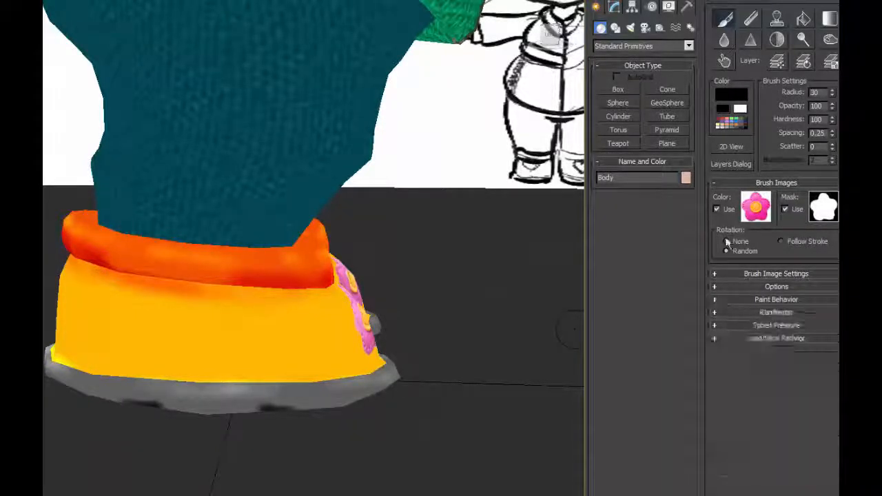
Stamp a flower on the boot's side with brush image rotation None, and test more stamps with rotation set to Follow Stroke.
left_click(726, 241)
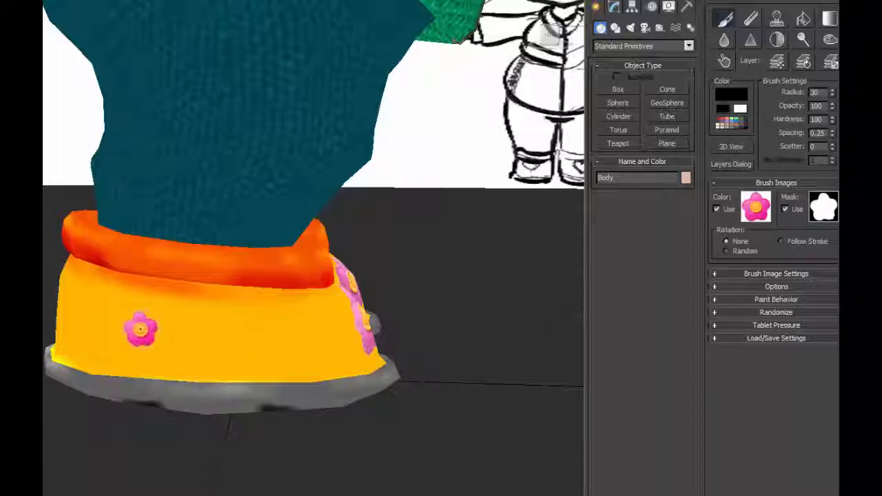
left_click(141, 329)
left_click(781, 241)
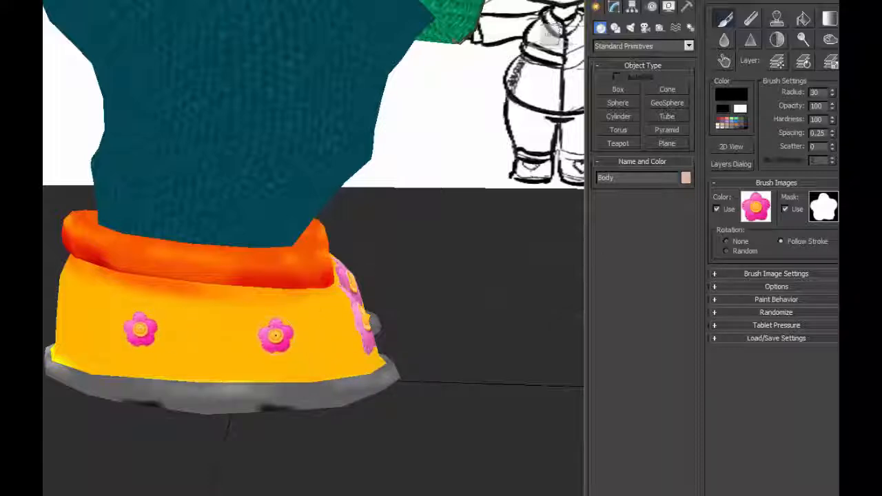
left_click(293, 328)
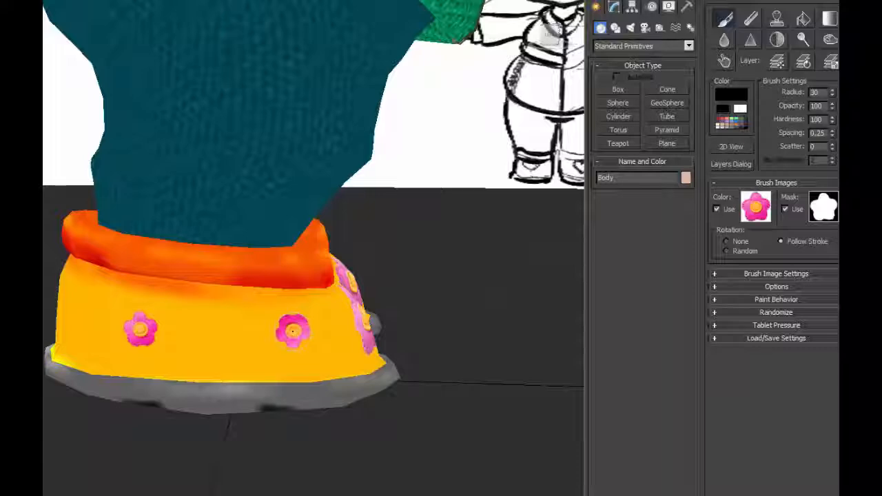
left_click(212, 343)
left_click(180, 398)
mouse_move(182, 398)
middle_mouse_down("alt")
mouse_move(255, 393)
mouse_move(262, 389)
mouse_move(233, 379)
mouse_move(313, 366)
middle_mouse_up("alt")
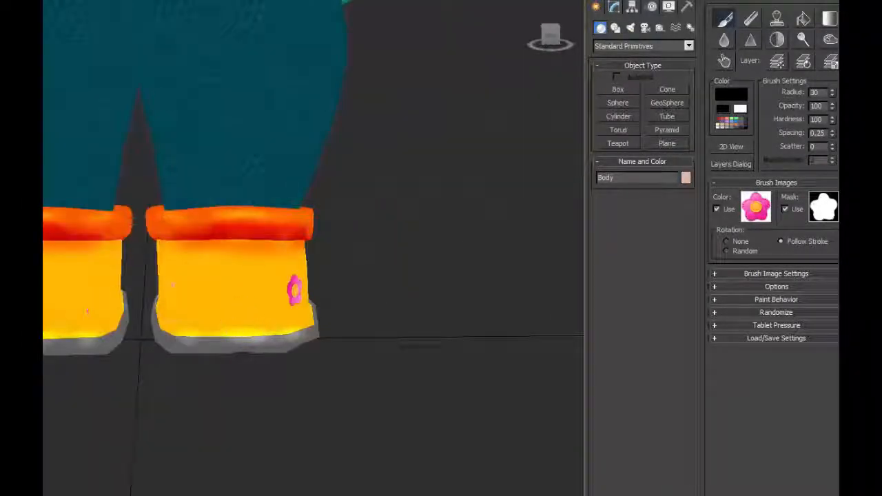
Try cloning the flower from the separate plane onto the front of the boot, and undo the attempts.
mouse_move(165, 295)
middle_mouse_down("alt")
mouse_move(147, 289)
mouse_move(159, 283)
middle_mouse_up("alt")
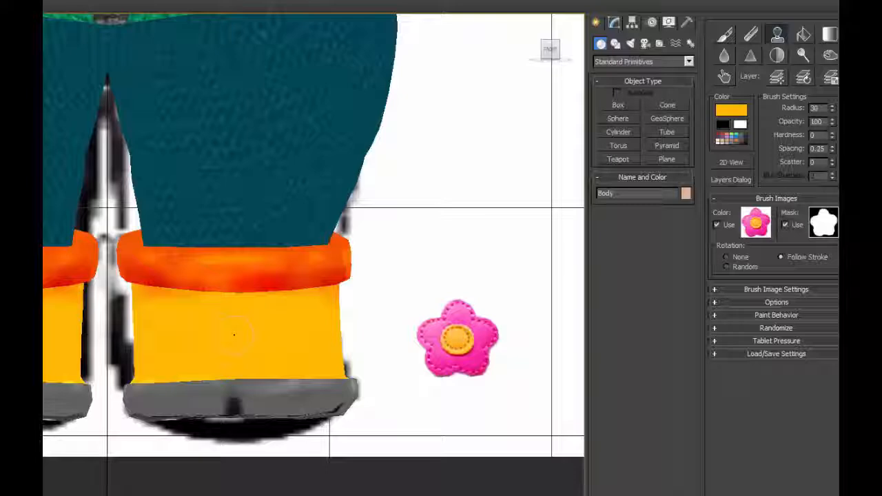
key("F4")
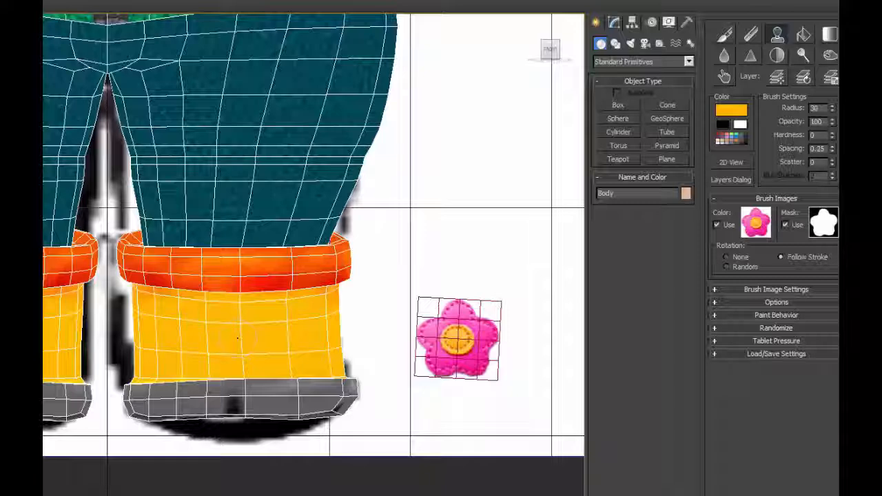
key("F4")
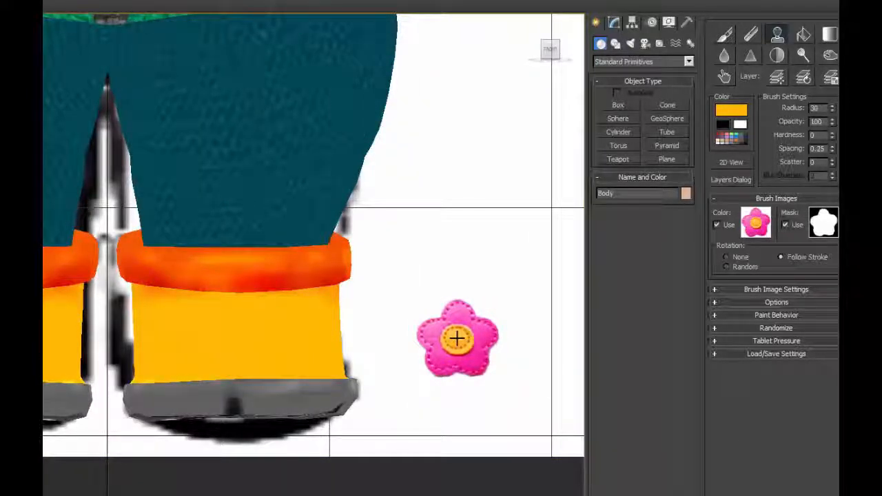
left_click(239, 334)
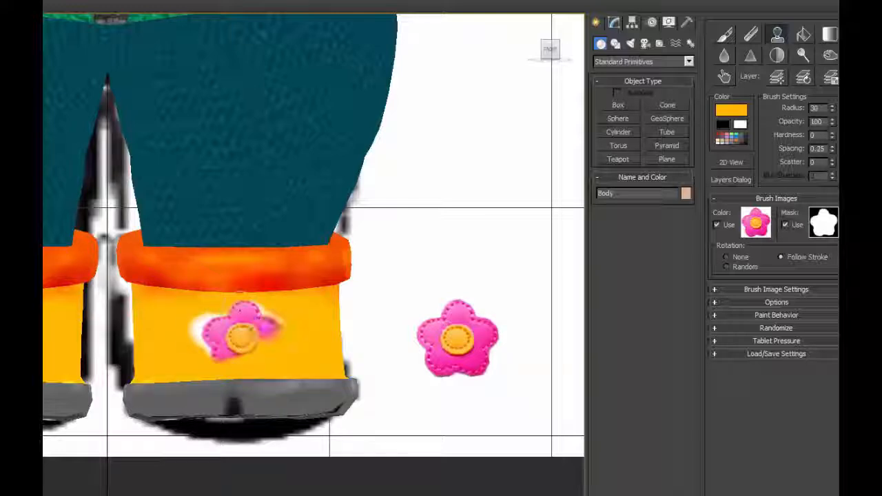
key("ctrl+z")
left_click(235, 332)
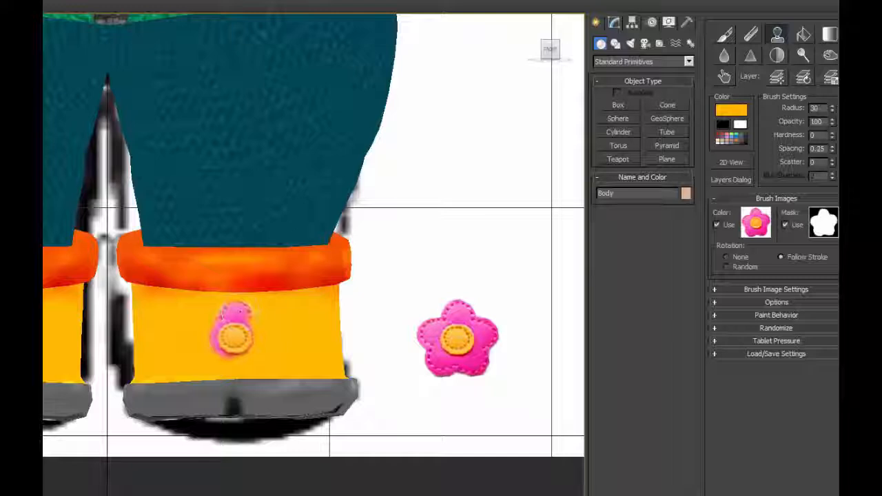
mouse_move(219, 337)
left_mouse_down()
mouse_move(254, 350)
mouse_move(265, 339)
mouse_move(251, 338)
left_mouse_up()
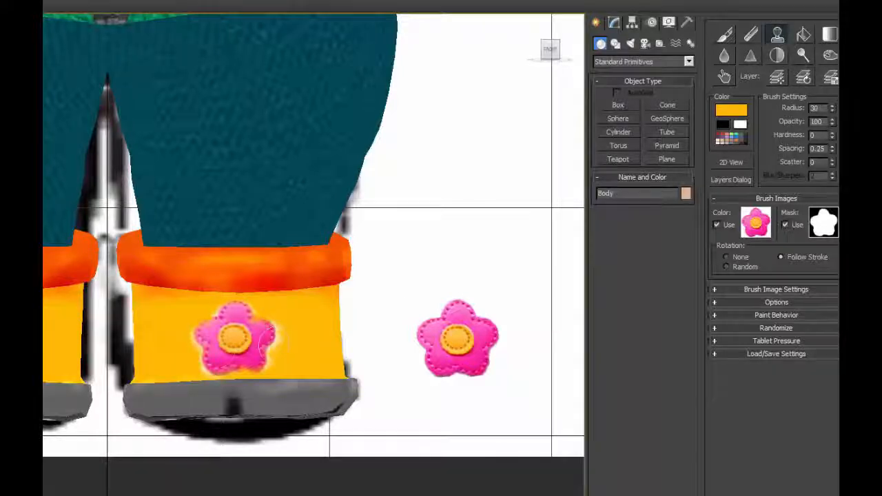
right_click(217, 353)
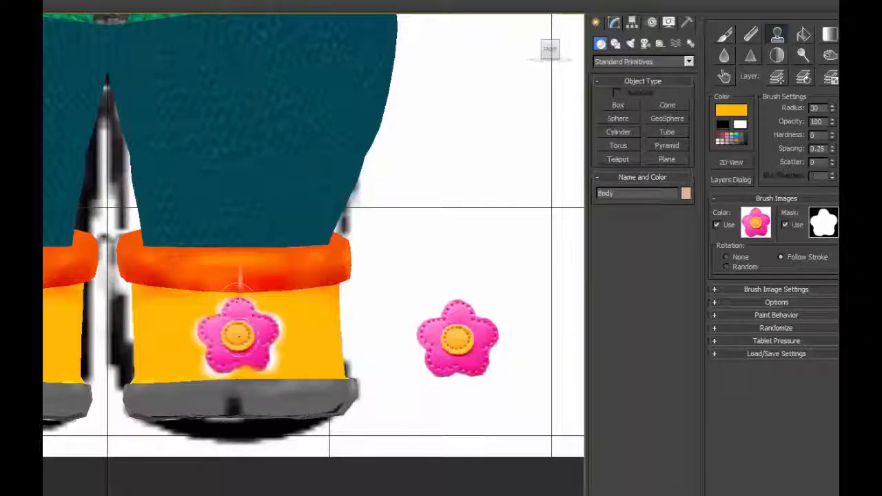
key("ctrl+z")
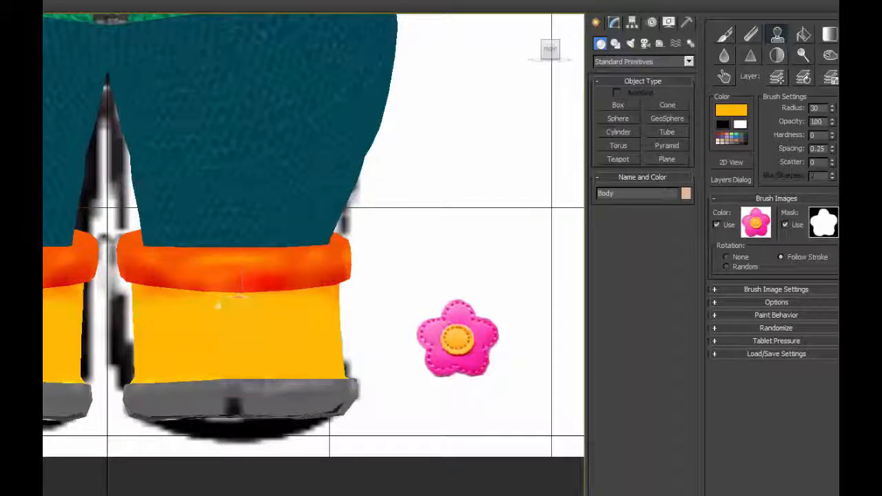
Clone the plane's flower onto the boot's front, and redo the cloning with the brush images turned off and hardness at 100.
left_click_drag(239, 307, 238, 336)
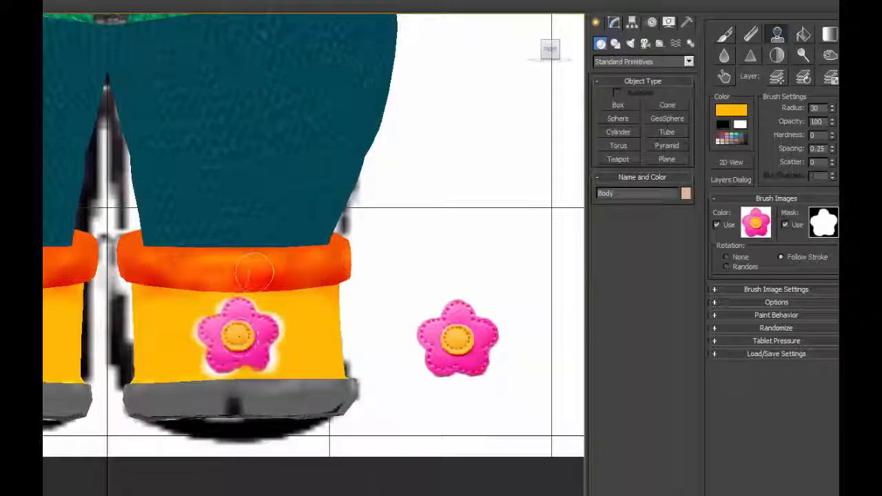
left_click(724, 34)
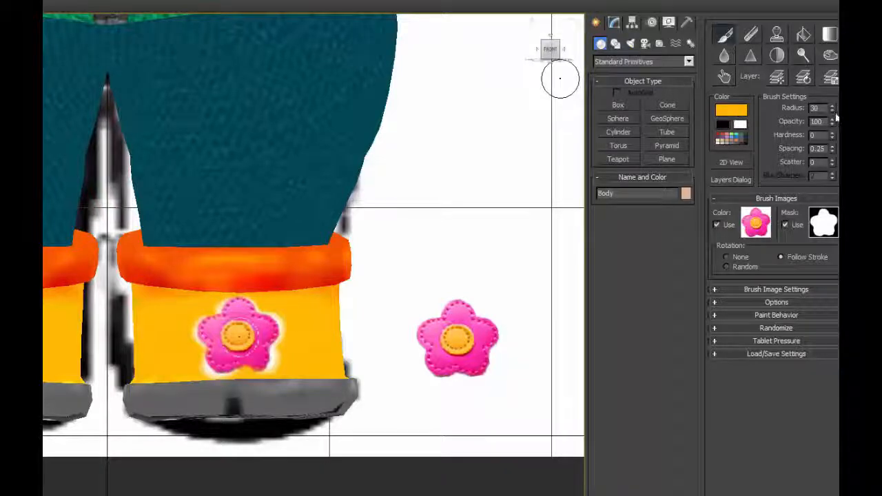
left_click(776, 35)
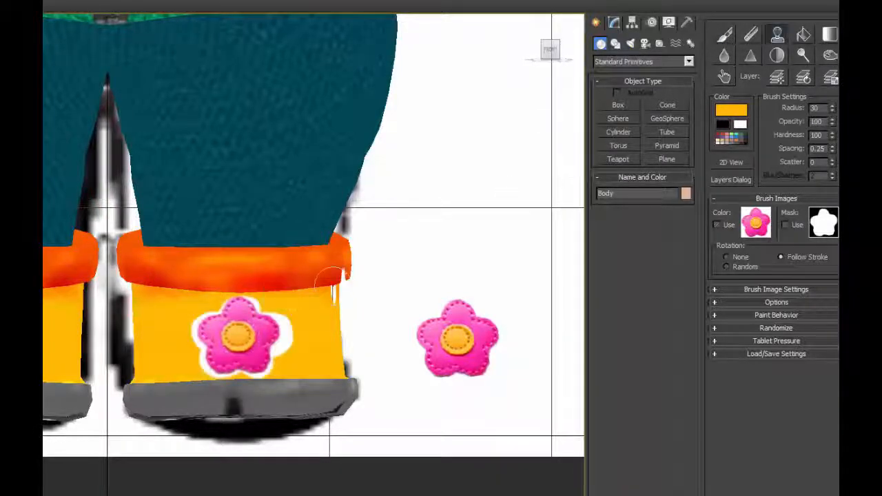
Cover the white fringe around the cloned boot flower with yellow, using a brush radius of 11.
left_click(832, 111)
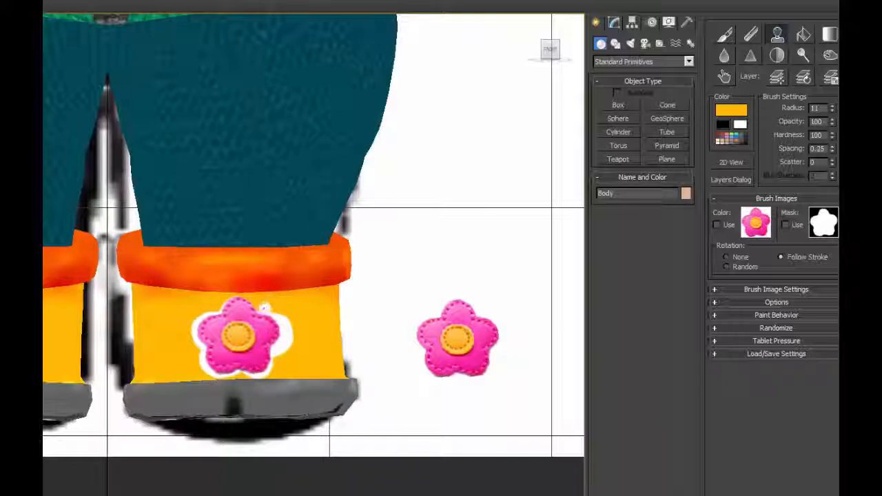
mouse_move(262, 308)
left_mouse_down()
mouse_move(272, 381)
mouse_move(205, 376)
mouse_move(235, 292)
left_mouse_up()
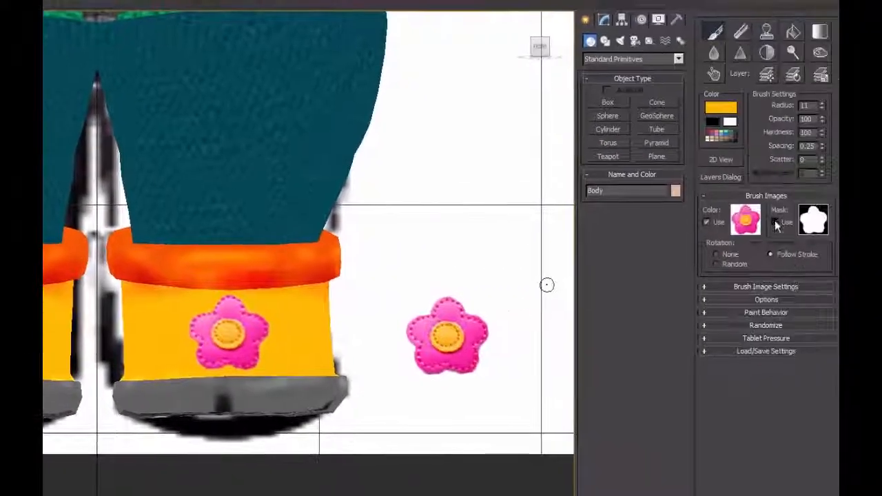
Enable the flower brush image and its mask, show edged faces, and stamp flowers around the sides and backs of both boots.
left_click(775, 223)
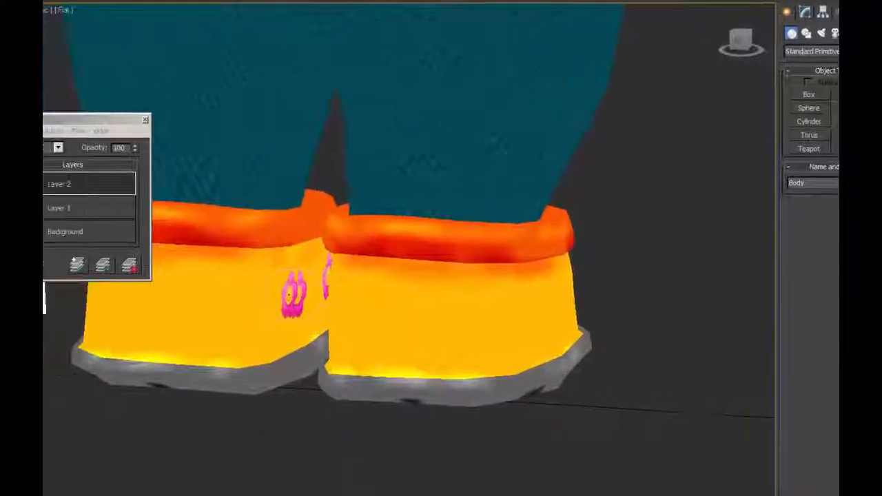
key("F4")
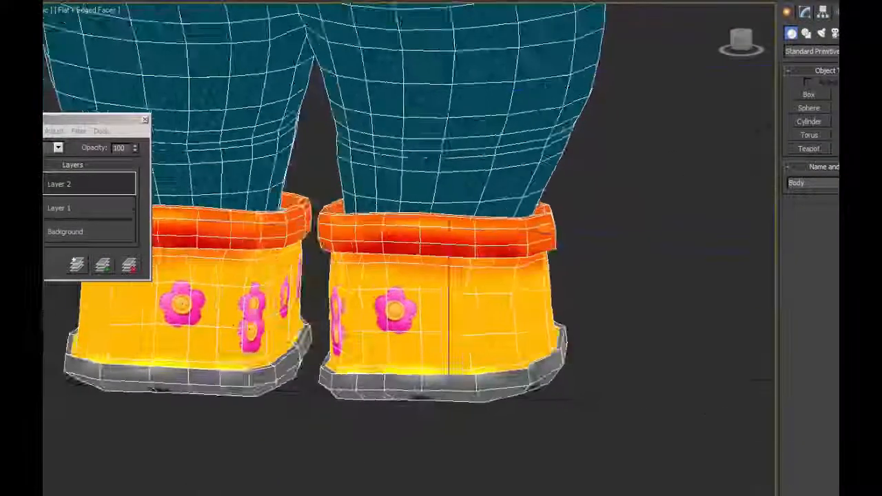
middle_click_drag(395, 310, 345, 331, "alt")
middle_click_drag(269, 333, 395, 331)
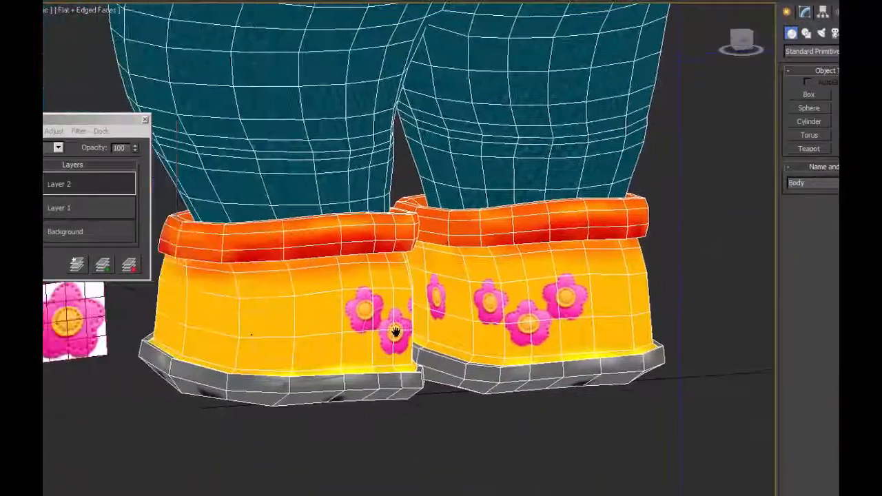
left_click_drag(275, 310, 287, 321)
left_click_drag(215, 305, 222, 317)
middle_click_drag(276, 324, 399, 330, "alt")
left_click_drag(310, 329, 312, 337)
mouse_move(312, 337)
middle_mouse_down("alt")
mouse_move(427, 331)
mouse_move(330, 337)
middle_mouse_up("alt")
mouse_move(435, 330)
left_mouse_down()
mouse_move(434, 355)
mouse_move(421, 343)
left_mouse_up()
middle_click_drag(566, 355, 420, 350, "alt")
middle_click_drag(174, 328, 536, 360, "alt")
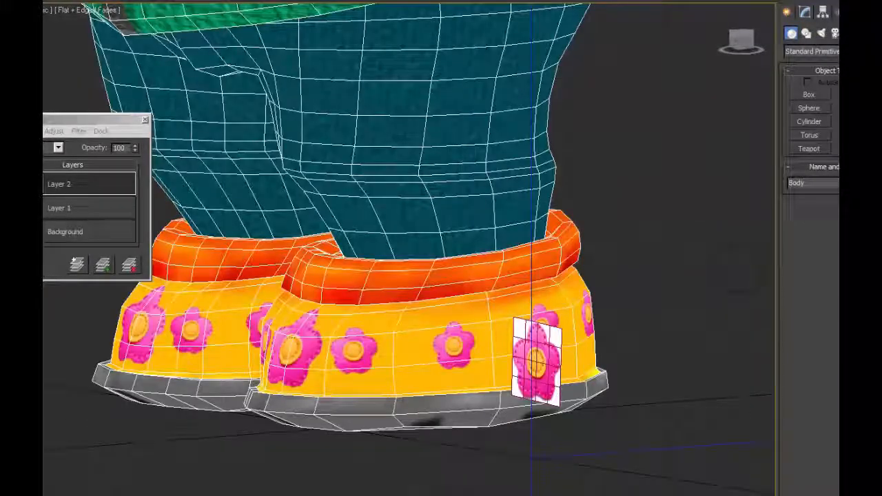
Stamp two smaller flowers in the gaps between the larger flowers on the boot, and check the pattern around both boots.
left_click(406, 349)
left_click(484, 365)
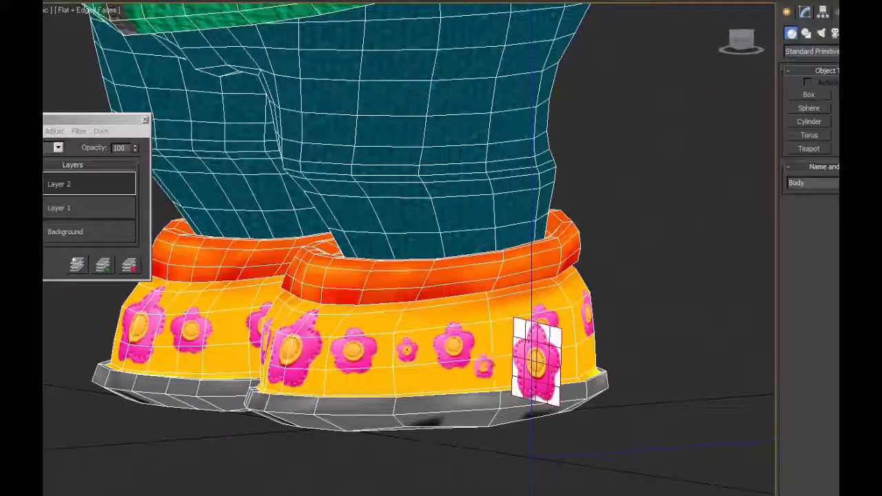
middle_click_drag(537, 362, 619, 297, "alt")
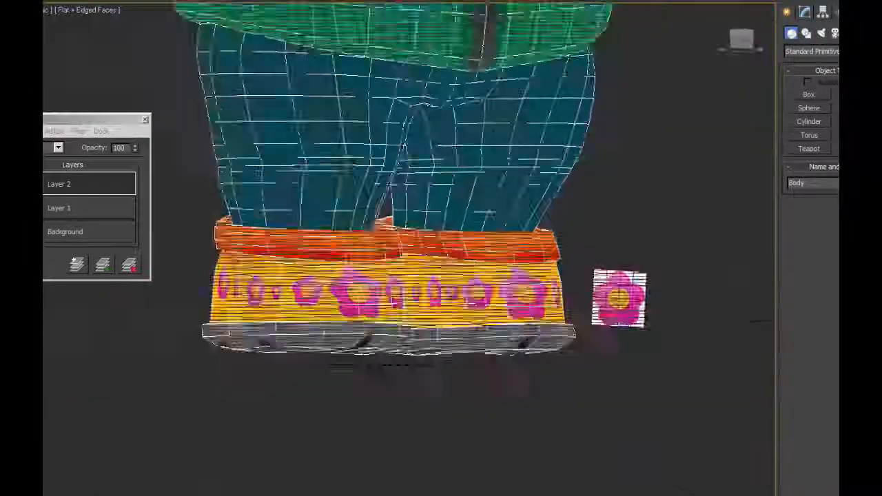
middle_click_drag(265, 275, 311, 301, "alt")
middle_click_drag(257, 299, 304, 327, "alt")
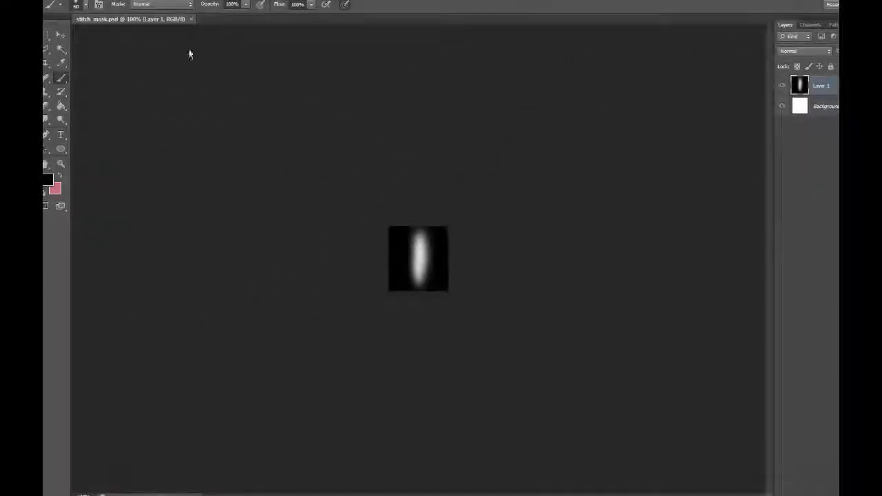
Switch to Photoshop and save the stitch mask image as a TIFF with no image compression.
key("ctrl+shift+s")
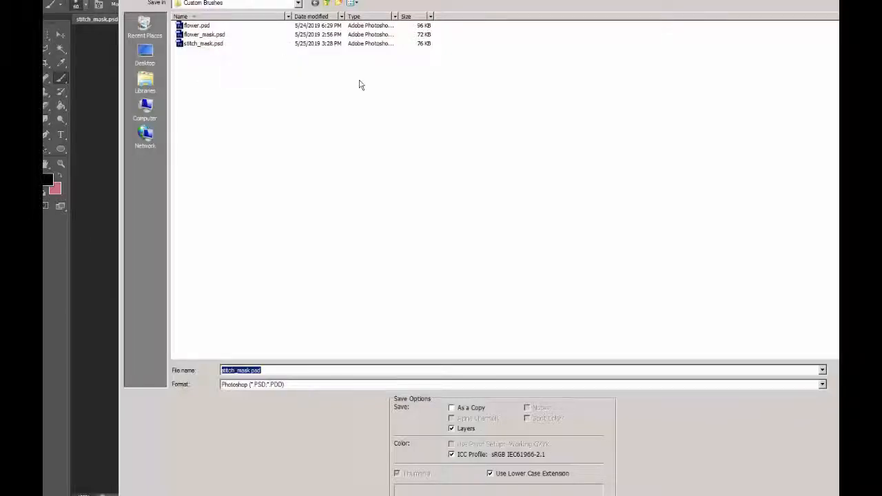
key("Return")
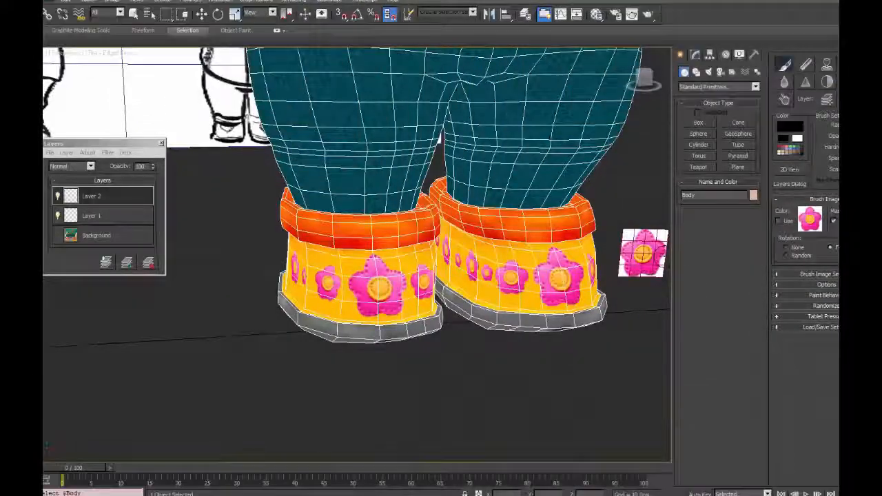
left_click(799, 217)
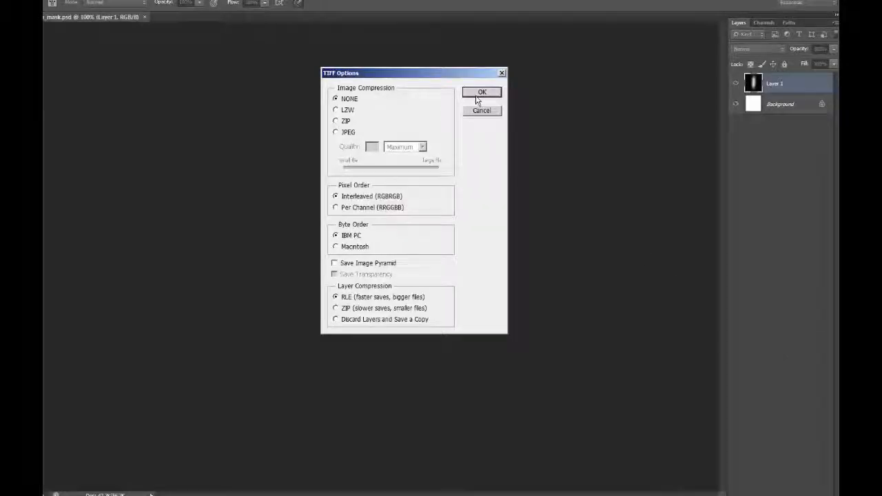
left_click(482, 93)
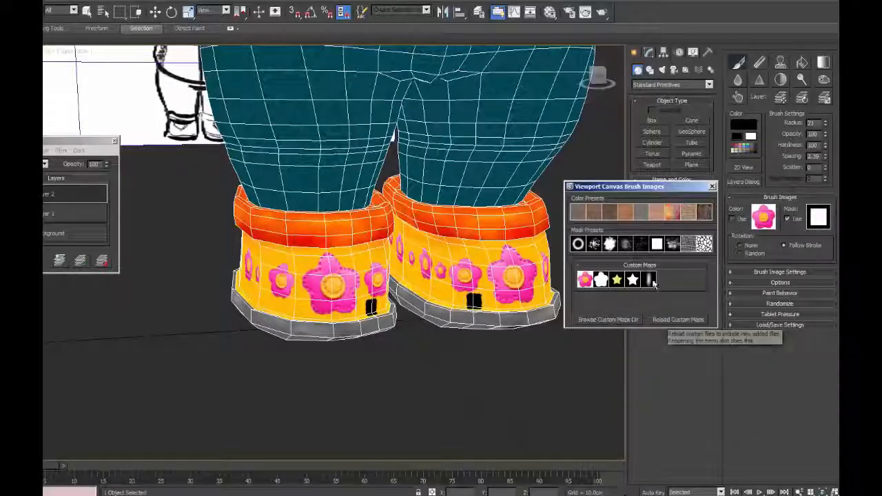
Switch to 3ds Max, use the custom stitch image as the brush mask, and set the paint color to dark brown.
left_click(651, 282)
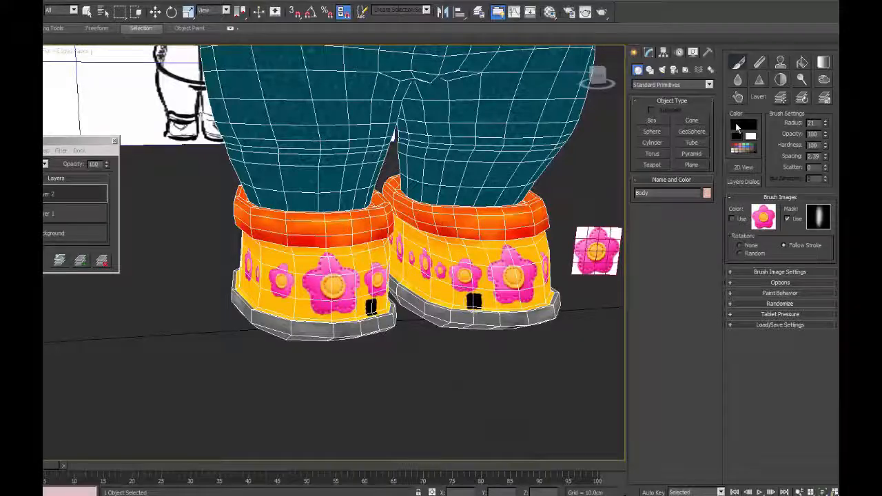
left_click(743, 125)
left_click(199, 87)
left_click_drag(199, 89, 198, 92)
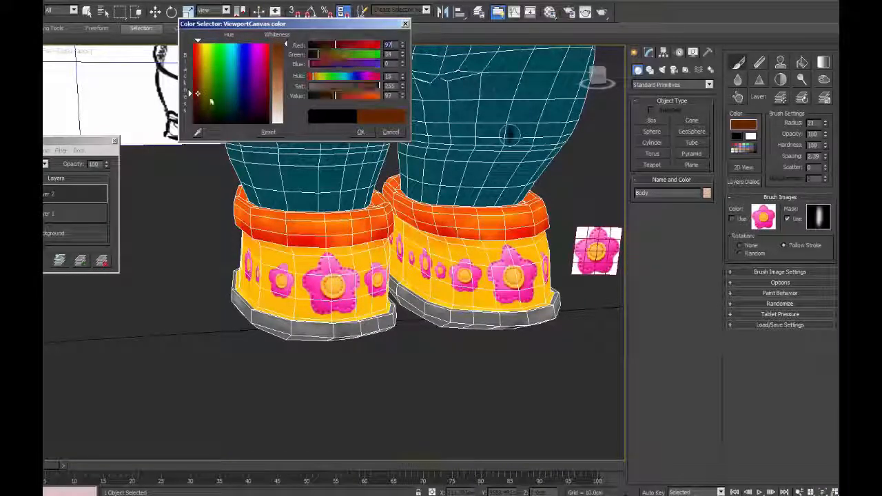
left_click(361, 132)
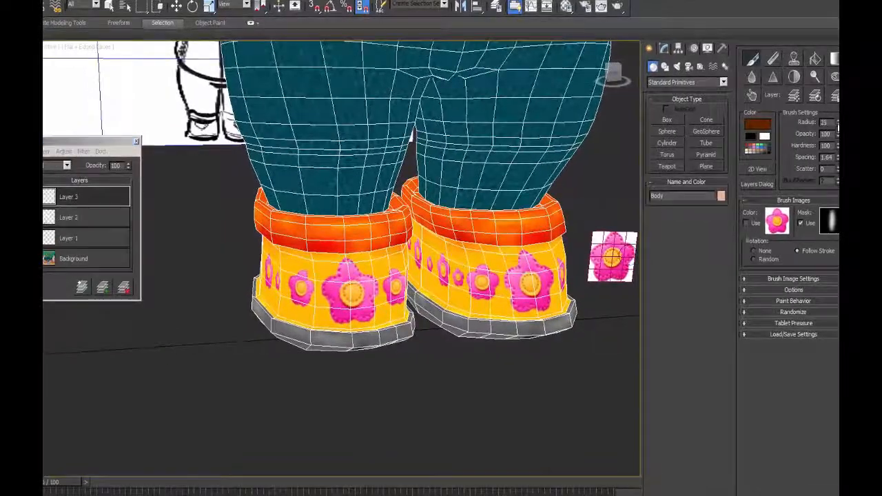
Test stitch strokes on the boot with radius 14, raise the spacing to 3.05 for another test, and undo the strokes.
left_click_drag(831, 123, 831, 127)
left_click_drag(552, 260, 557, 313)
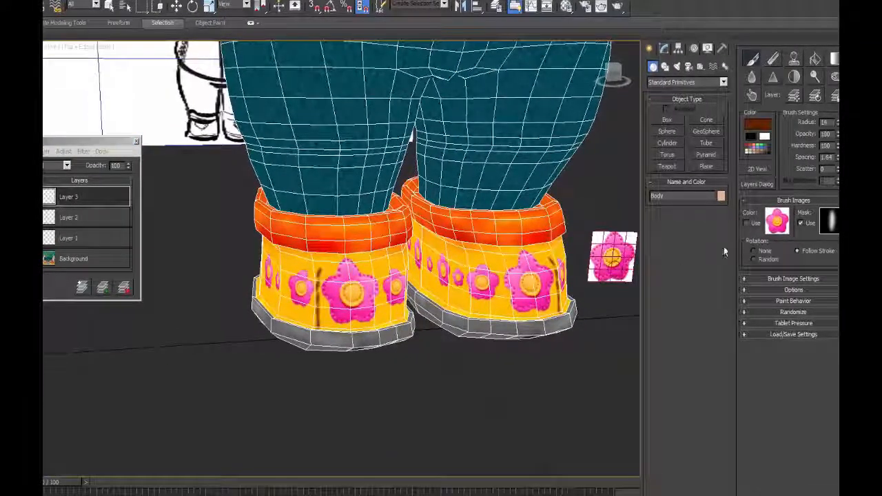
key("ctrl+z")
key("ctrl+z")
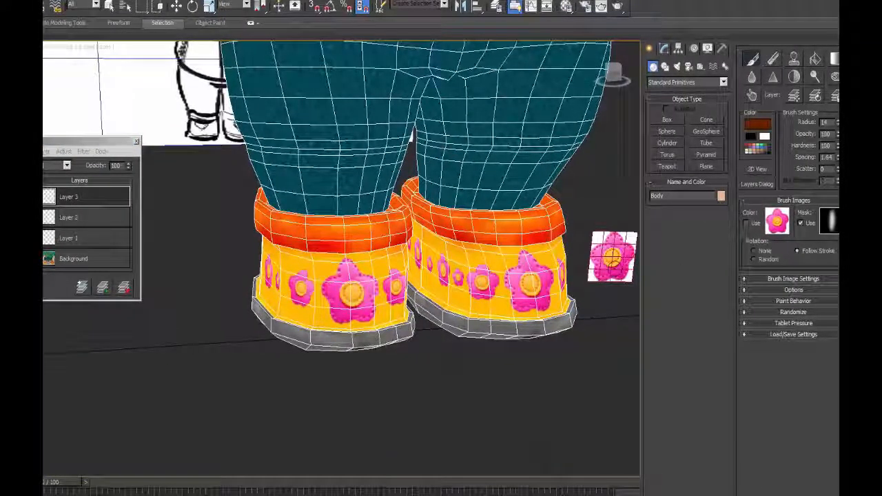
left_click_drag(838, 157, 837, 148)
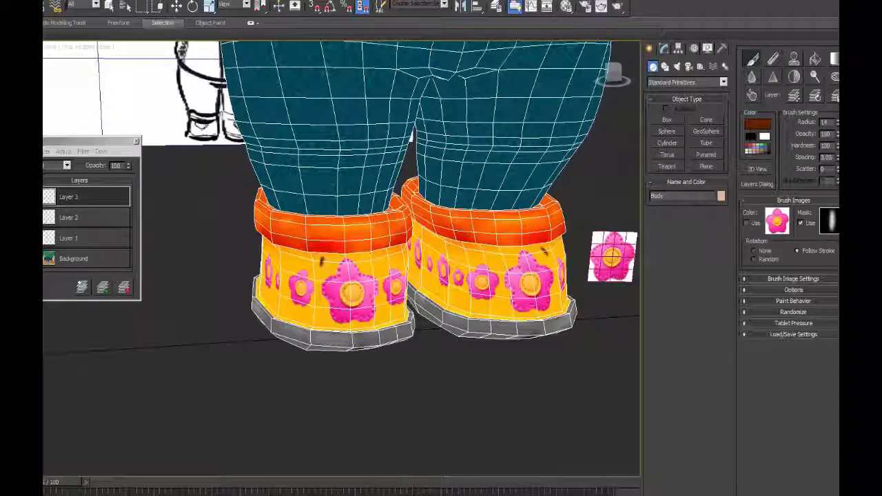
key("ctrl+z")
Paint a vertical line of brown stitches beside the boot's large front flower with radius 9 and spacing 2.05.
middle_click_drag(331, 275, 362, 288, "alt")
left_click_drag(363, 289, 372, 348)
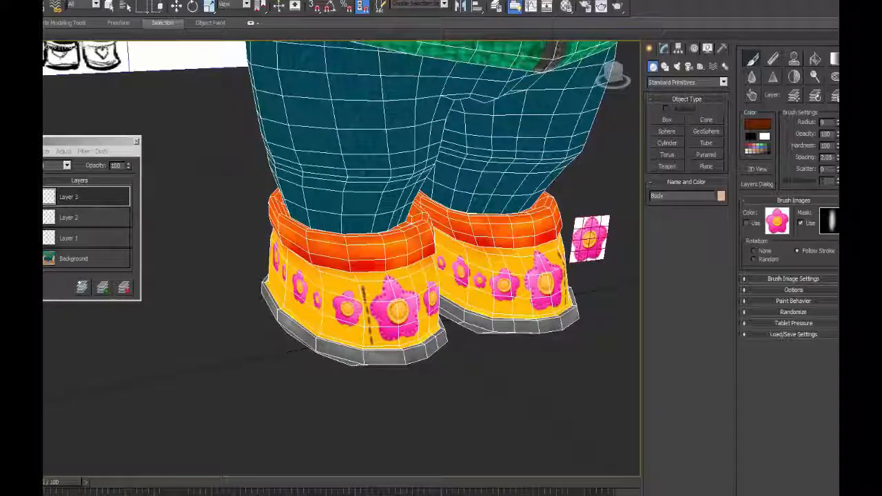
left_click_drag(363, 288, 358, 277)
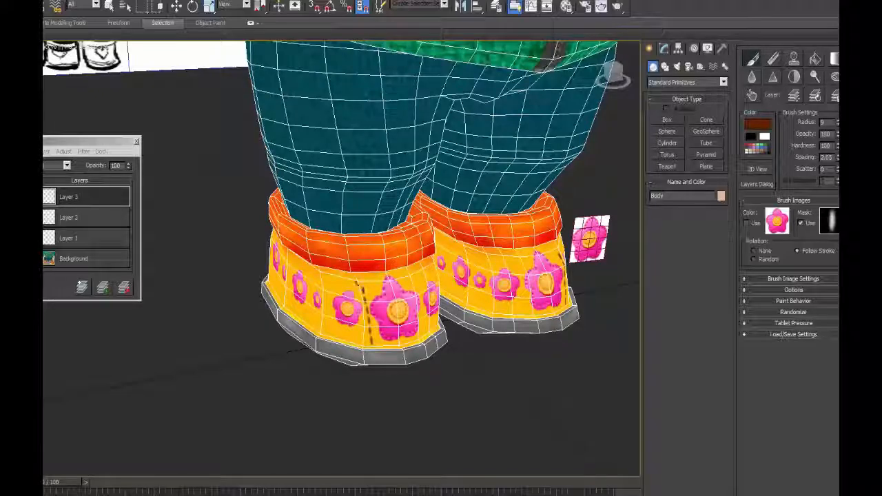
middle_click_drag(357, 283, 316, 315, "alt")
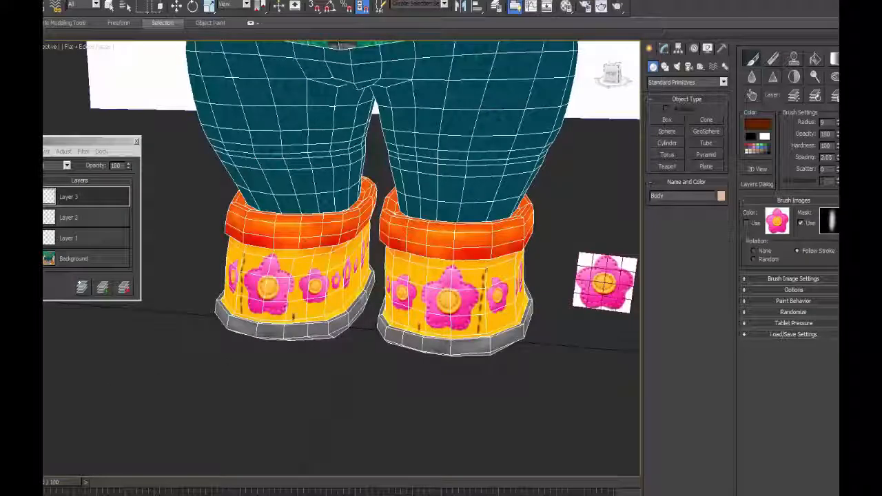
Paint brown dashed stitch seams up the yellow boot shafts between the pink flowers, using the 9-radius brush.
left_click_drag(293, 319, 302, 268)
mouse_move(304, 272)
middle_mouse_down("alt")
mouse_move(338, 293)
mouse_move(308, 328)
middle_mouse_up("alt")
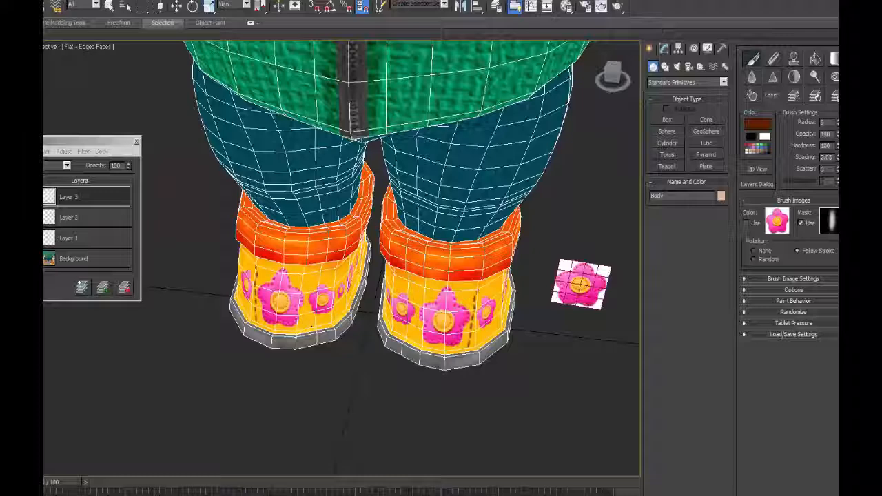
middle_click_drag(308, 328, 313, 314, "alt")
left_click_drag(329, 248, 336, 239)
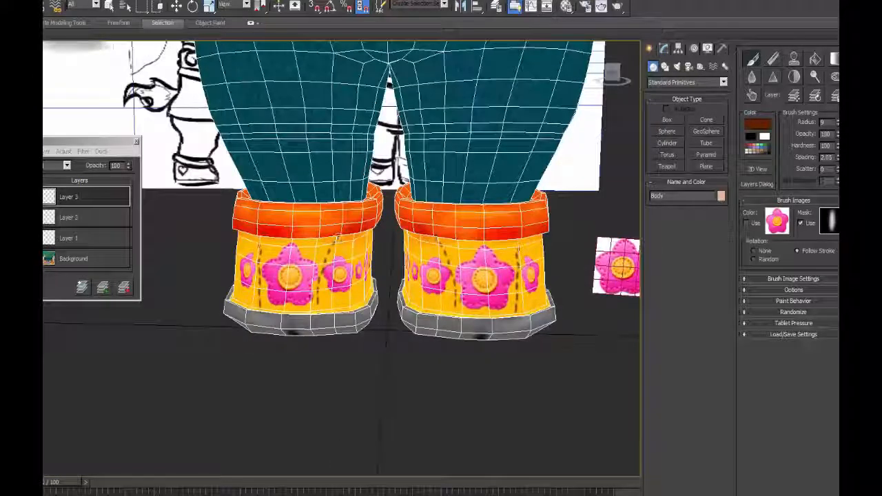
key("ctrl+z")
left_click_drag(318, 304, 333, 243)
mouse_move(333, 243)
middle_mouse_down("alt")
mouse_move(234, 247)
mouse_move(334, 248)
middle_mouse_up("alt")
middle_click_drag(359, 326, 513, 317, "alt")
middle_click_drag(359, 326, 358, 324, "alt")
Paint stitch lines along the lower part of the jacket zipper and down the fly at the front of the trousers.
scroll(358, 325, "up", 3)
middle_click_drag(432, 355, 413, 417, "alt")
scroll(422, 385, "down", 4)
scroll(413, 417, "up", 5)
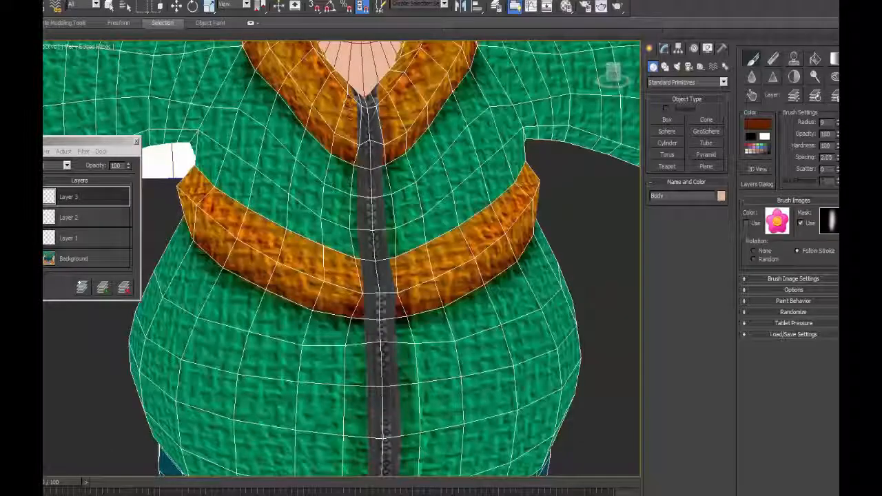
middle_click_drag(358, 335, 332, 239)
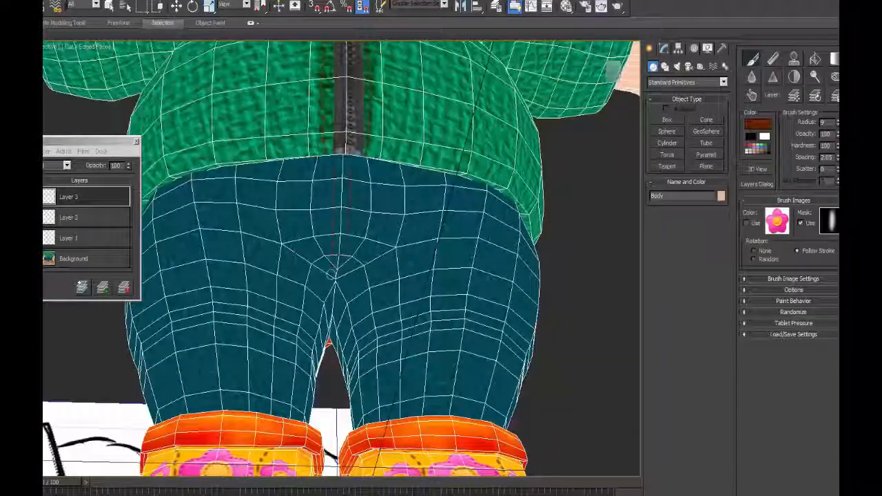
Paint stitch lines for the side pocket outline and the side and back seams of the blue trousers.
middle_click_drag(291, 213, 325, 274, "alt")
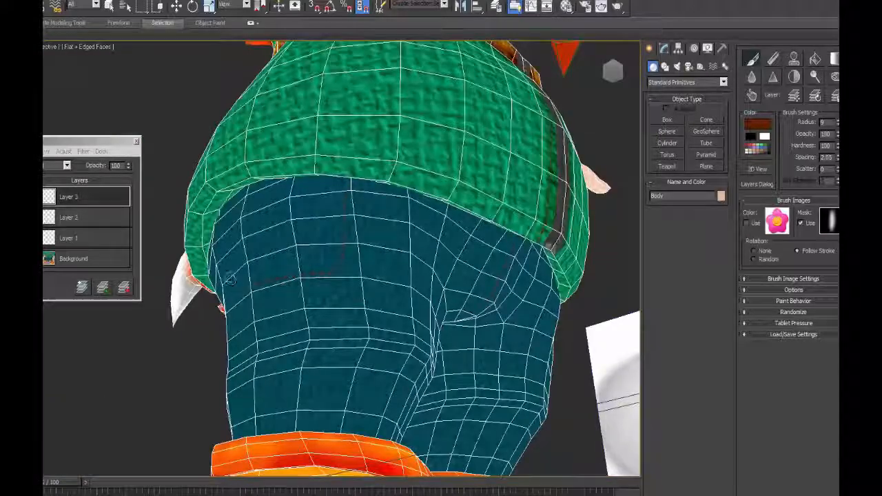
middle_click_drag(232, 242, 240, 193, "alt")
middle_click_drag(422, 357, 360, 301, "alt")
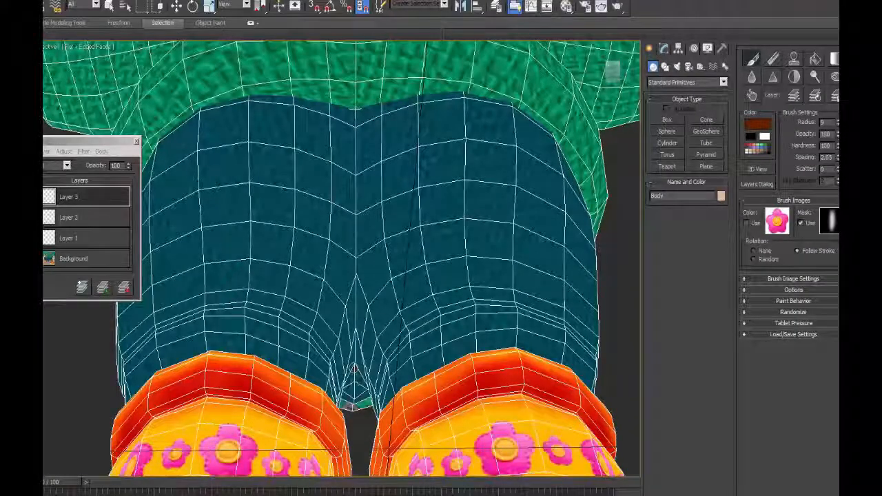
middle_click_drag(356, 371, 366, 69, "alt")
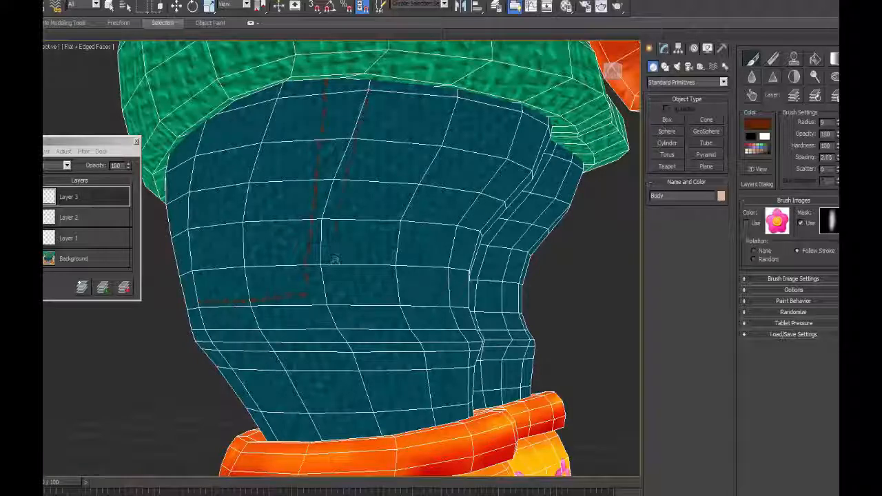
Paint a dashed stitch line along the bottom hem of the green jacket, around the side and the back.
middle_click_drag(338, 300, 390, 262, "alt")
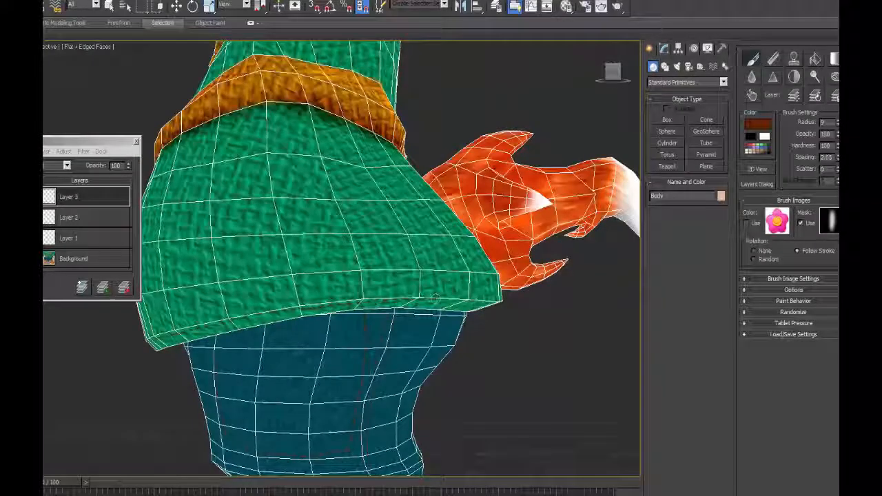
middle_click_drag(464, 301, 296, 331, "alt")
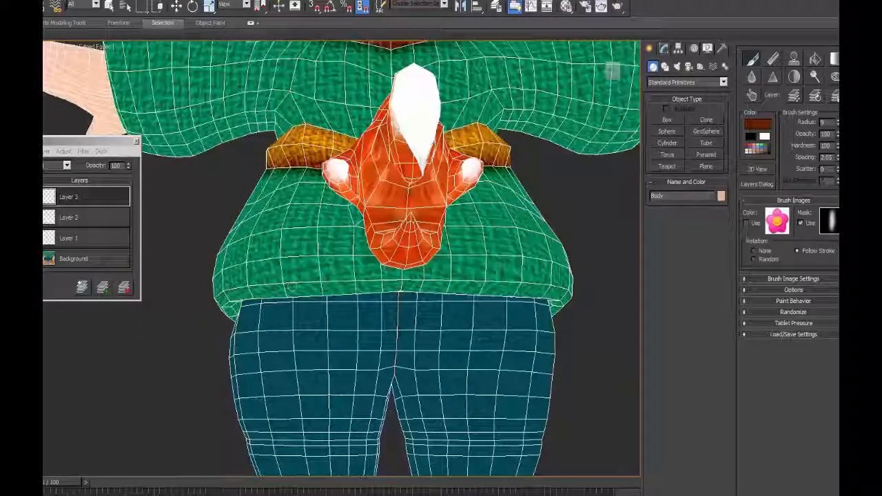
middle_click_drag(452, 295, 603, 345, "alt")
middle_click_drag(551, 290, 310, 276, "alt")
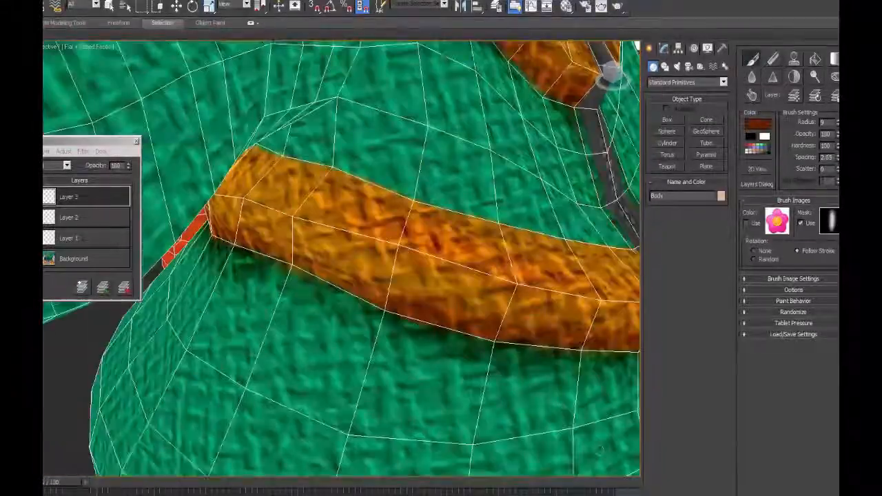
Paint stitches along both edges of the zipper on the chest and set the brush radius to 12.
middle_click_drag(413, 248, 351, 282, "alt")
middle_click_drag(482, 313, 425, 328, "alt")
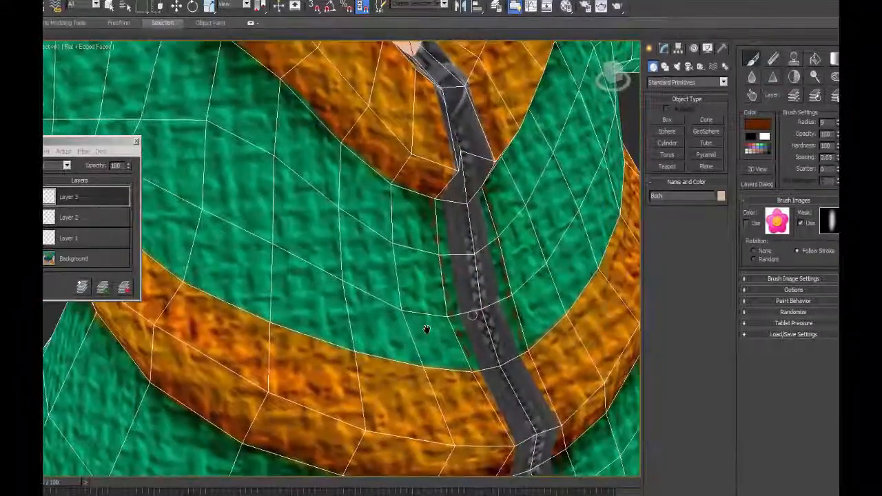
scroll(425, 329, "down", 4)
middle_click_drag(310, 296, 441, 324, "alt")
scroll(441, 324, "up", 5)
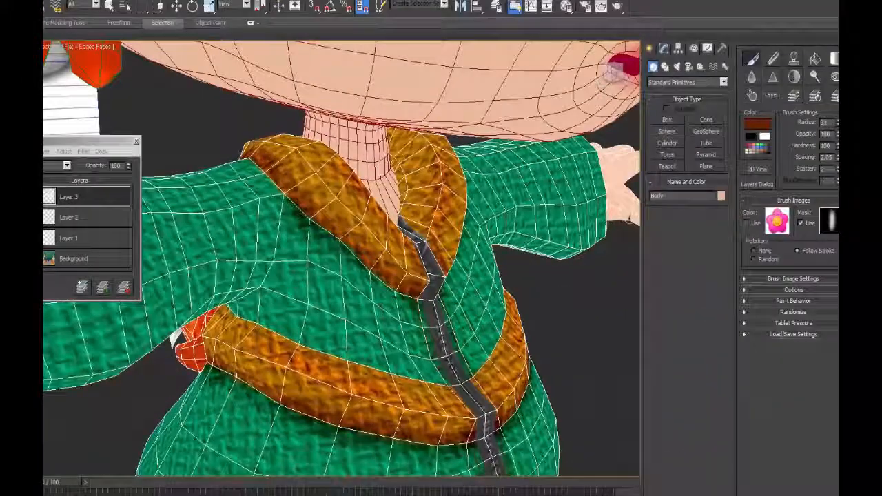
middle_click_drag(441, 324, 459, 317, "alt")
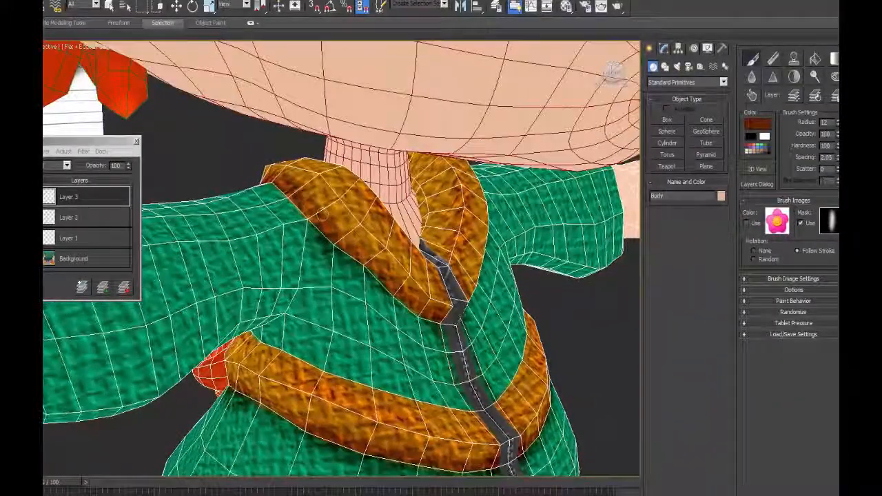
scroll(330, 186, "up", 6)
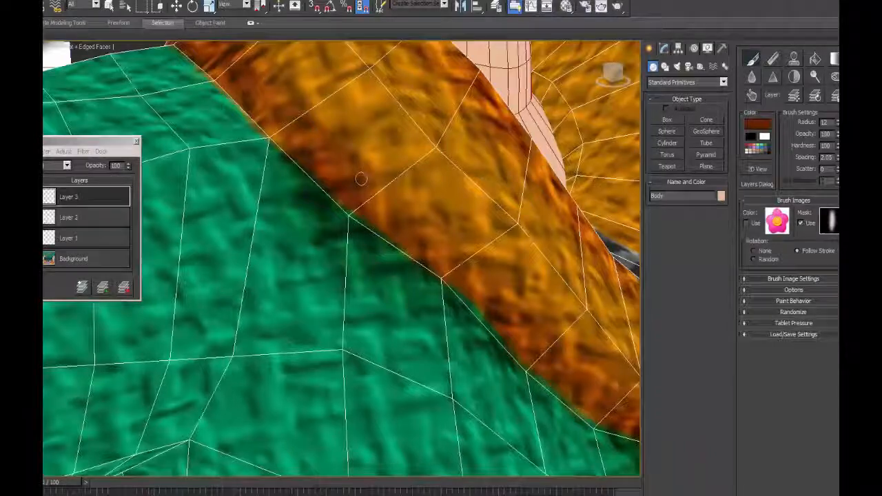
scroll(363, 174, "down", 6)
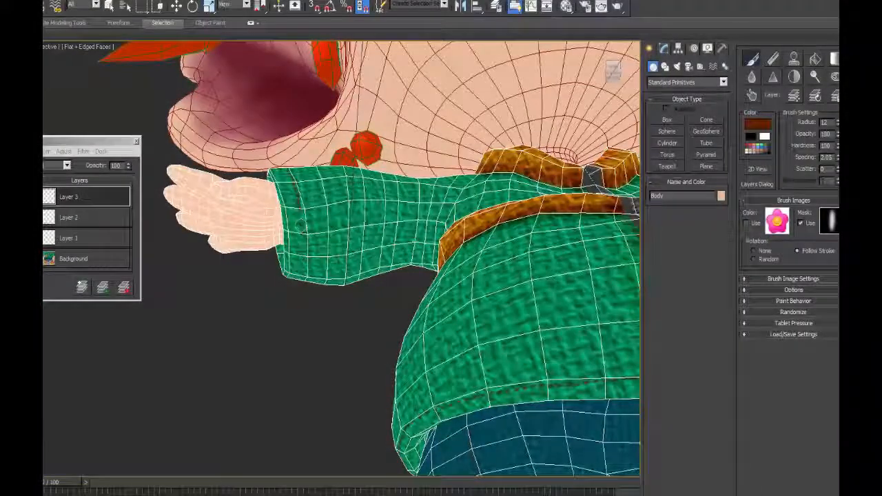
Paint a dashed stitch line around the cuff of the green sleeve, covering its front, underside and back.
middle_click_drag(353, 182, 378, 241, "alt")
scroll(360, 252, "up", 5)
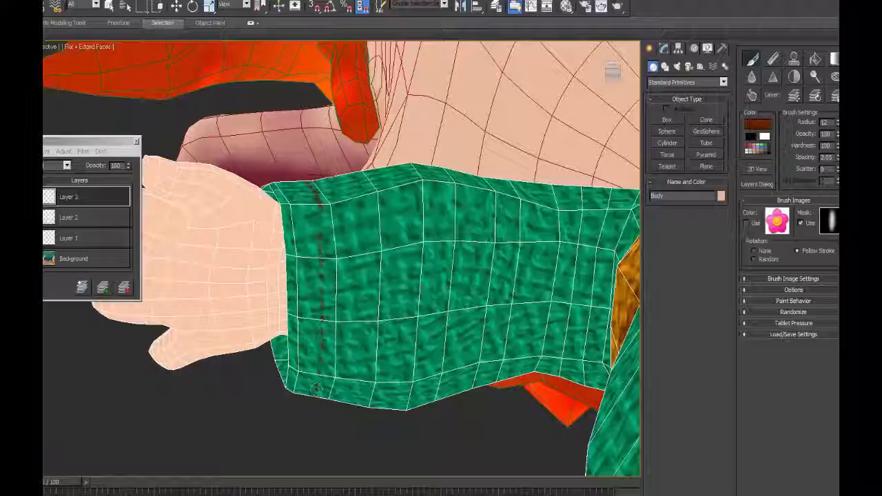
middle_click_drag(365, 302, 413, 262, "alt")
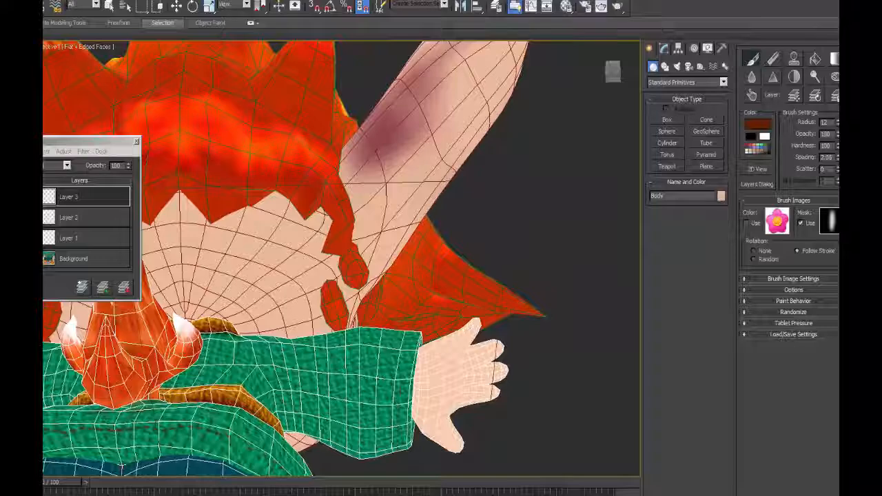
scroll(444, 256, "up", 6)
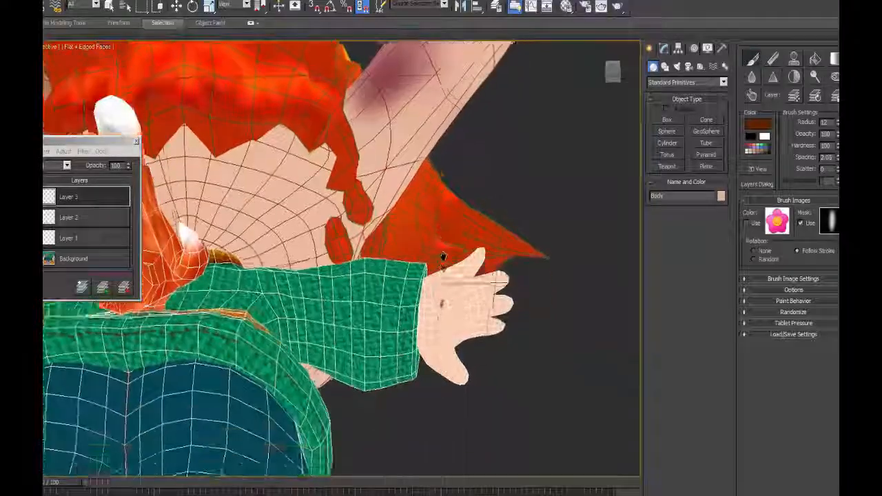
middle_click_drag(443, 256, 294, 221)
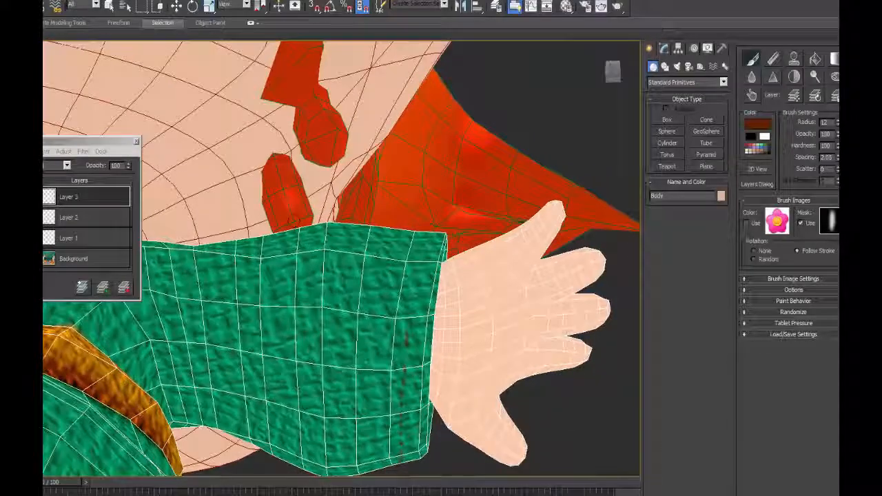
middle_click_drag(405, 358, 403, 252, "alt")
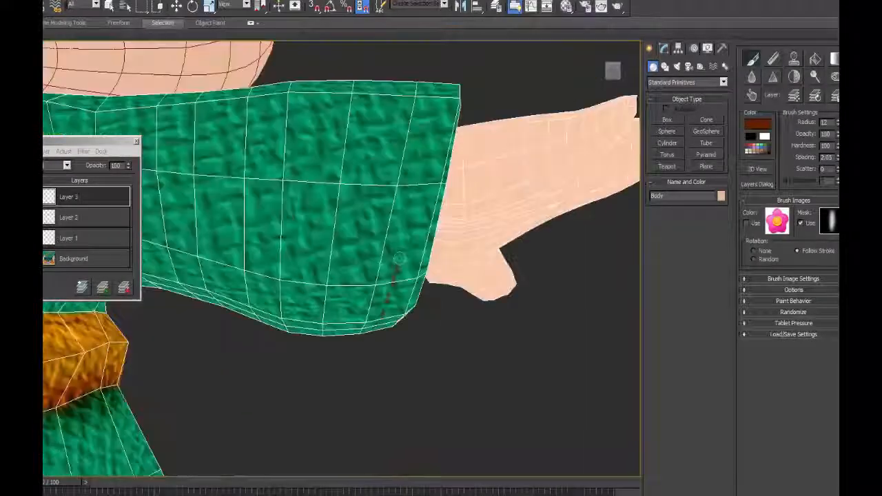
left_click_drag(418, 189, 427, 142)
mouse_move(438, 116)
middle_mouse_down("alt")
mouse_move(434, 158)
mouse_move(350, 235)
mouse_move(481, 195)
middle_mouse_up("alt")
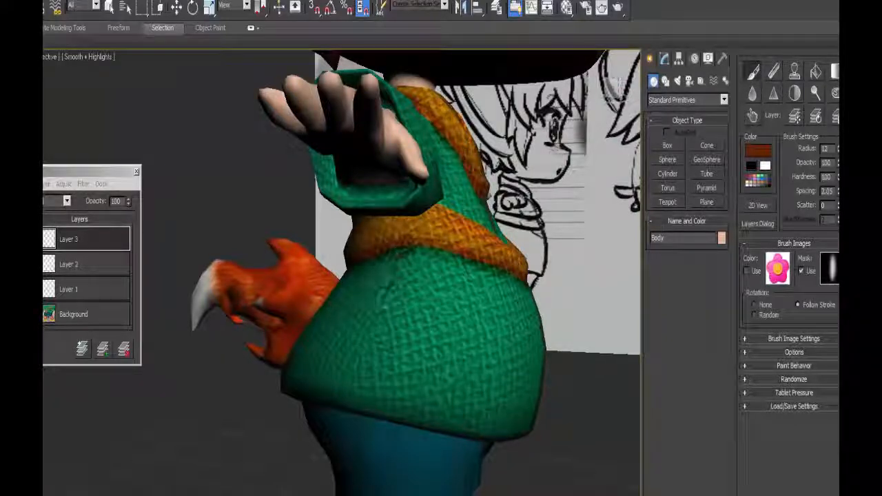
Paint a stitched side seam down the jacket from the armpit to the hem, with a slanted pocket seam beside it.
middle_click_drag(352, 397, 386, 375, "alt")
left_click_drag(417, 315, 390, 363)
middle_click_drag(390, 364, 431, 393, "alt")
Select the Background layer and darken the fabric around the slanted pocket stitches with the Burn tool.
left_click(73, 314)
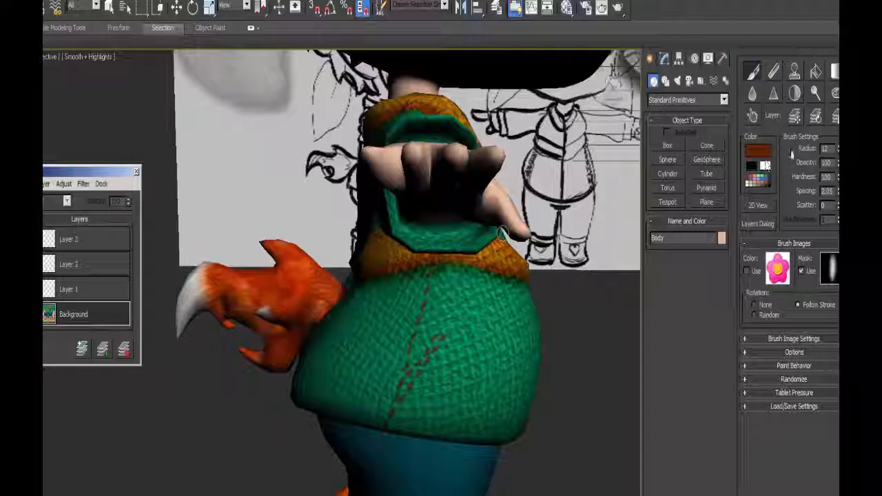
left_click(836, 96)
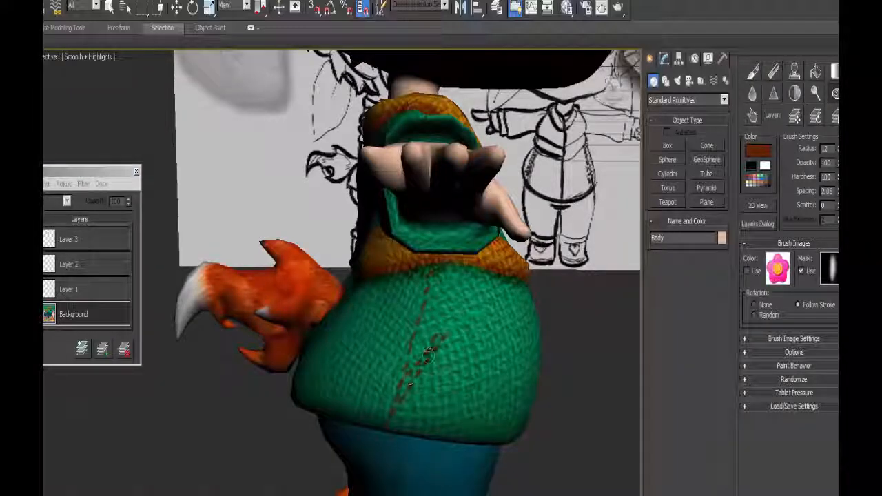
middle_click_drag(444, 333, 331, 331, "alt")
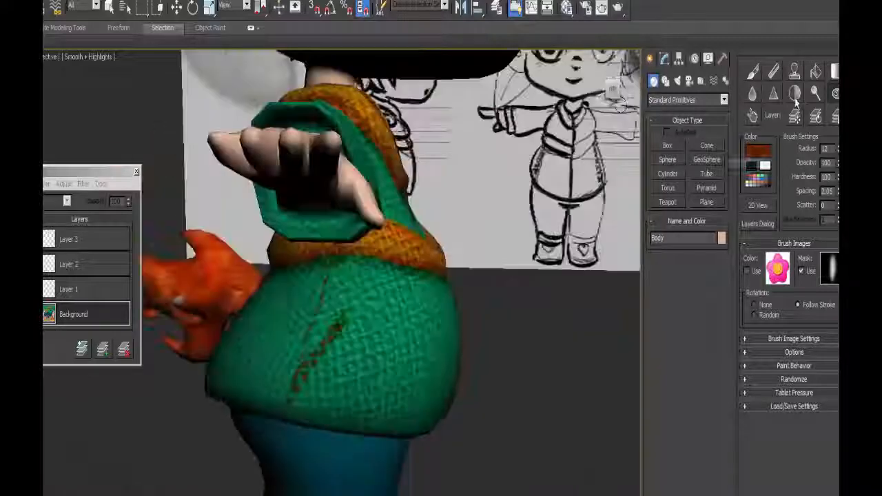
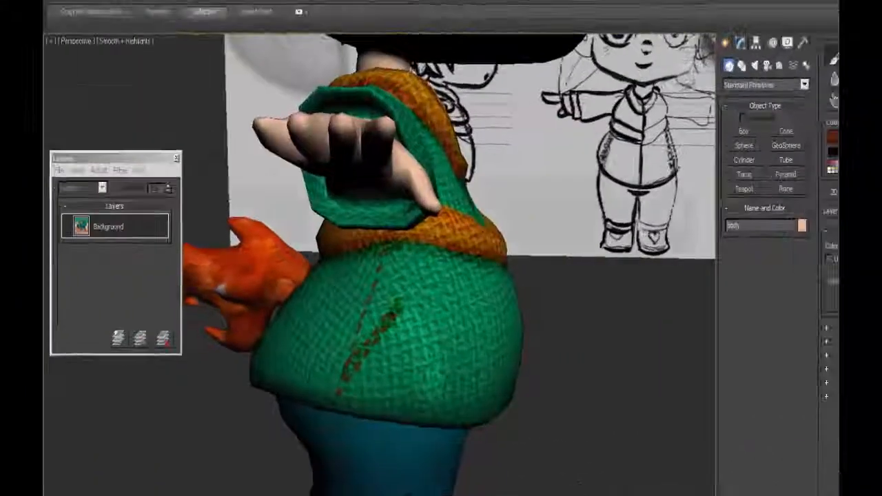
Reload the backup texture into the Background layer.
left_click(59, 171)
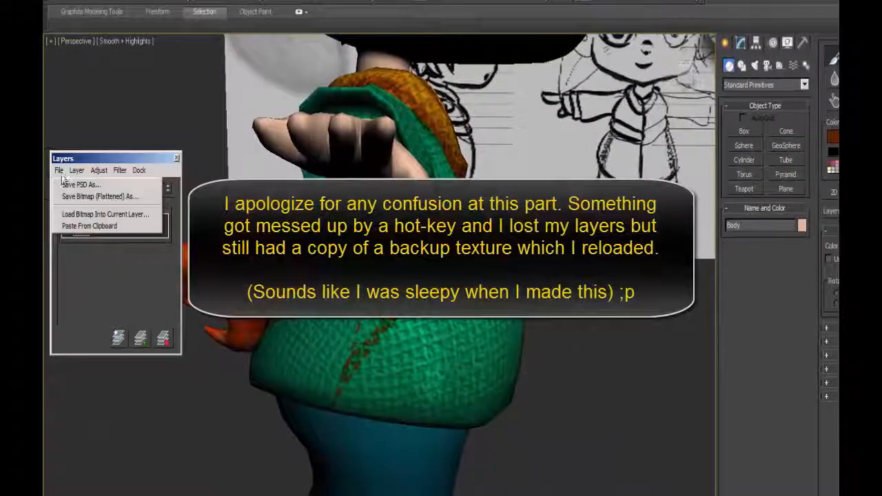
left_click(76, 223)
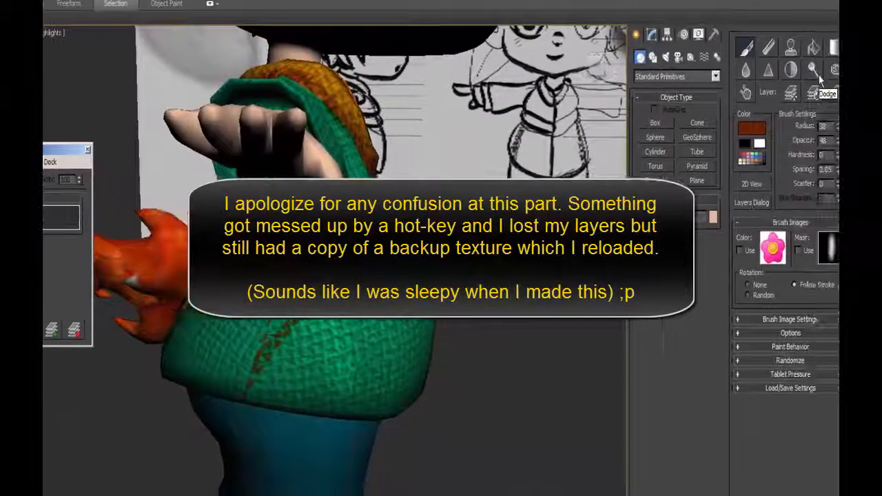
With the Dodge tool, rotation None and spacing 0.25, brighten the green fabric in front of the pocket stitches.
left_click(818, 74)
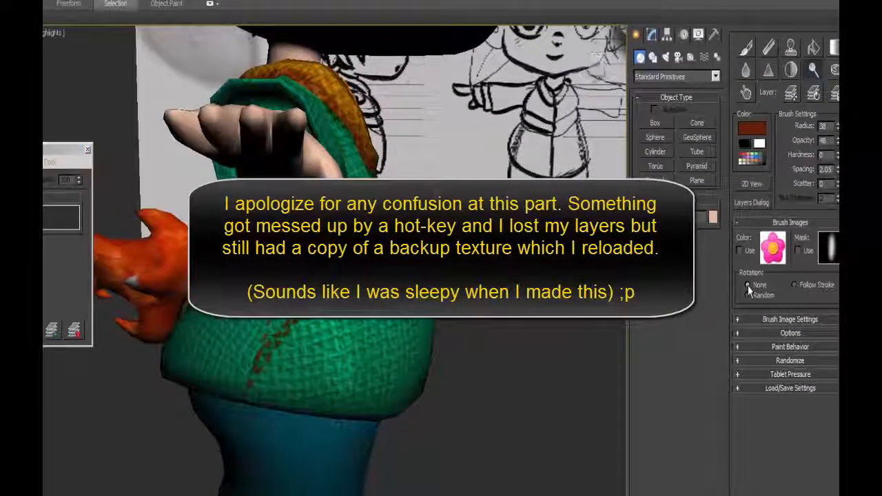
left_click(738, 348)
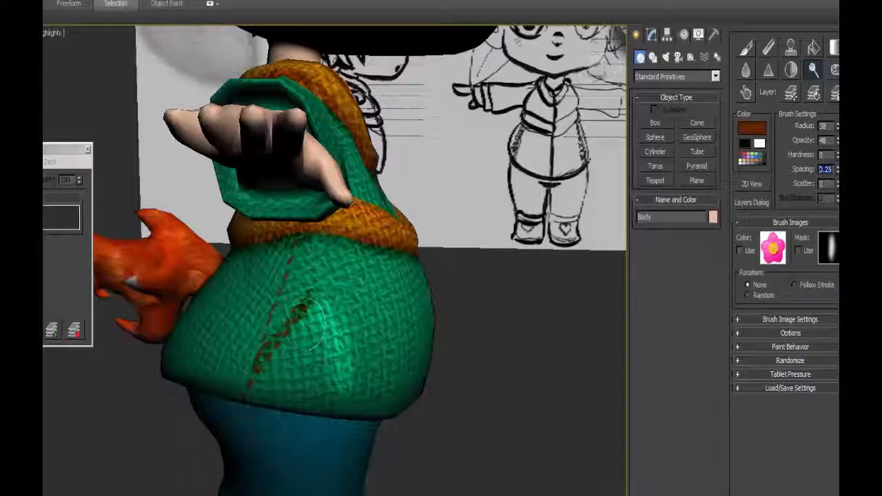
left_click_drag(328, 324, 325, 369)
mouse_move(418, 374)
middle_mouse_down("alt")
mouse_move(296, 365)
mouse_move(274, 303)
middle_mouse_up("alt")
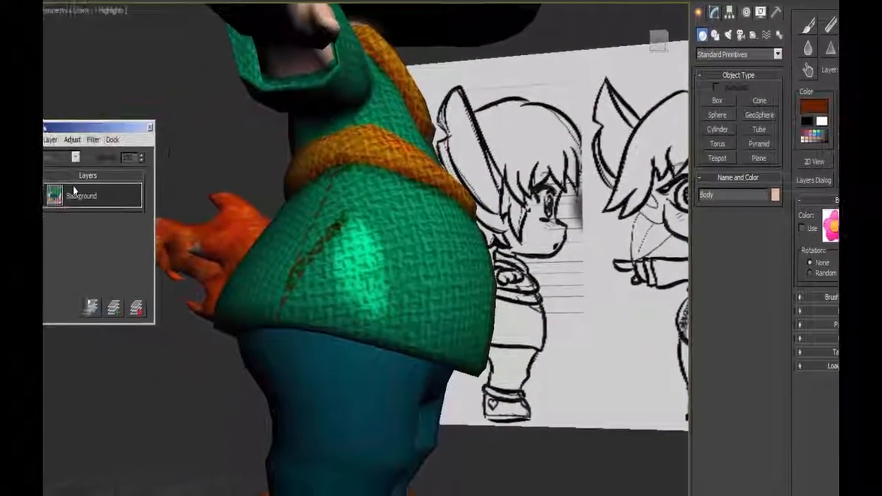
Duplicate the Background layer and darken the jacket along the pocket stitches with the Burn tool at opacity 6.
right_click(12, 224)
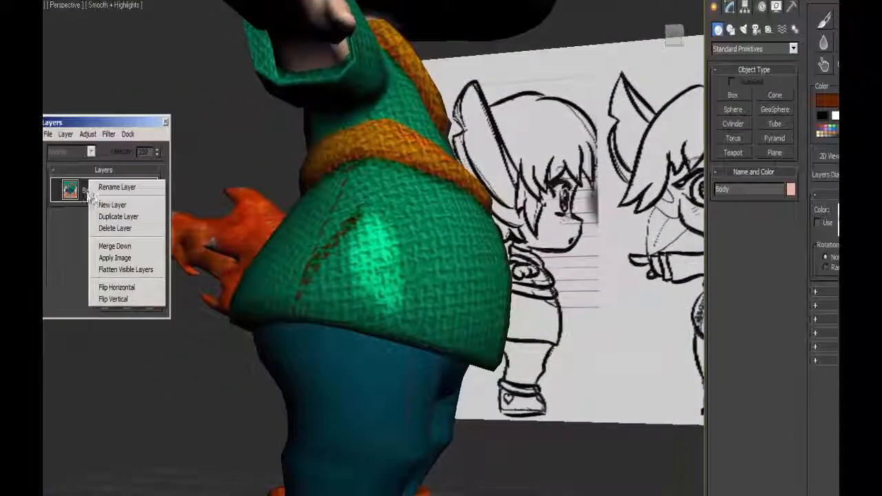
left_click(123, 219)
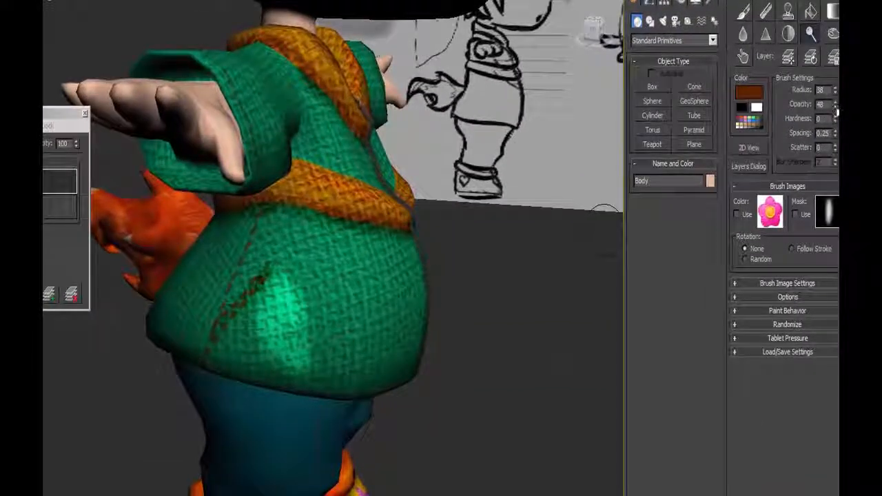
left_click(832, 35)
mouse_move(245, 281)
left_mouse_down()
mouse_move(199, 333)
mouse_move(205, 356)
left_mouse_up()
mouse_move(324, 374)
middle_mouse_down("alt")
mouse_move(374, 362)
mouse_move(421, 301)
middle_mouse_up("alt")
left_click_drag(358, 274, 354, 323)
middle_click_drag(354, 324, 441, 265, "alt")
scroll(365, 279, "down", 4)
scroll(441, 265, "up", 5)
Paint over the brightened patch on the side of the jacket with the Clone tool at opacity 6.
left_click(787, 12)
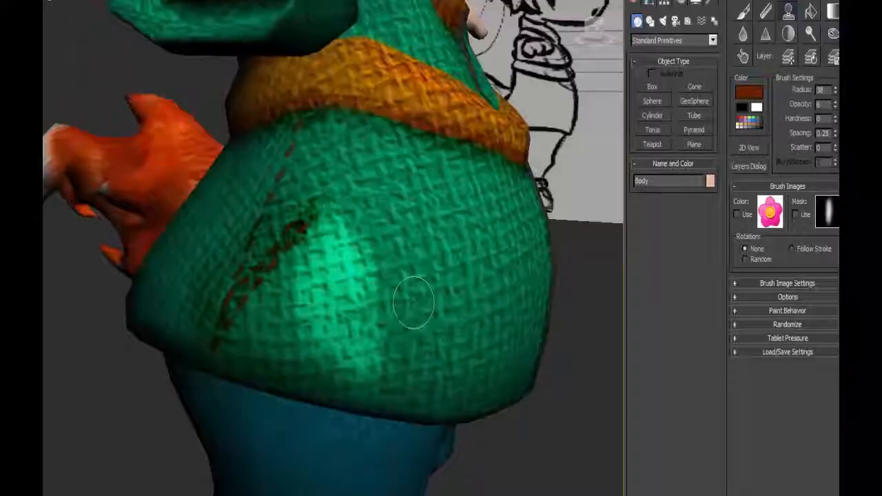
middle_click_drag(428, 347, 409, 355, "alt")
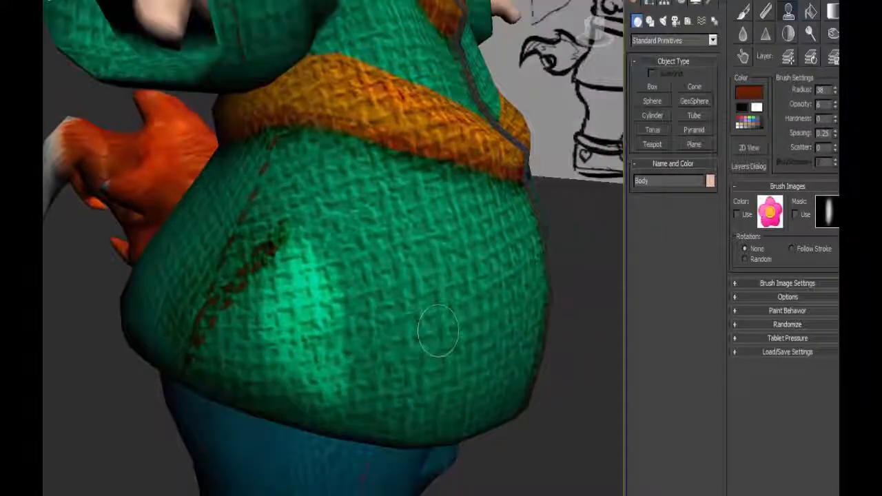
mouse_move(303, 296)
left_mouse_down()
mouse_move(293, 324)
mouse_move(303, 352)
mouse_move(298, 313)
mouse_move(325, 319)
mouse_move(310, 277)
mouse_move(308, 390)
mouse_move(338, 404)
mouse_move(333, 391)
left_mouse_up()
scroll(331, 388, "down", 5)
middle_click_drag(331, 388, 341, 329, "alt")
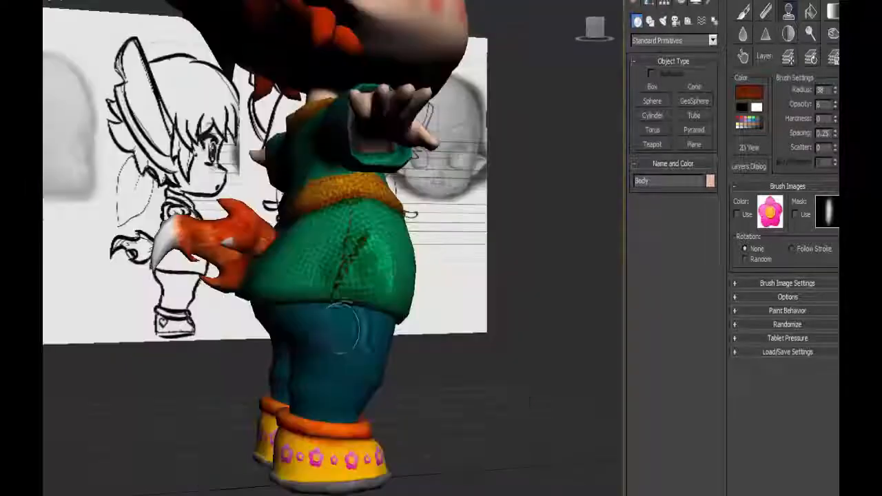
With the Burn tool at radius 12 and opacity 6, darken the side seam and pocket lines of the blue trousers.
left_click(833, 36)
scroll(586, 235, "up", 3)
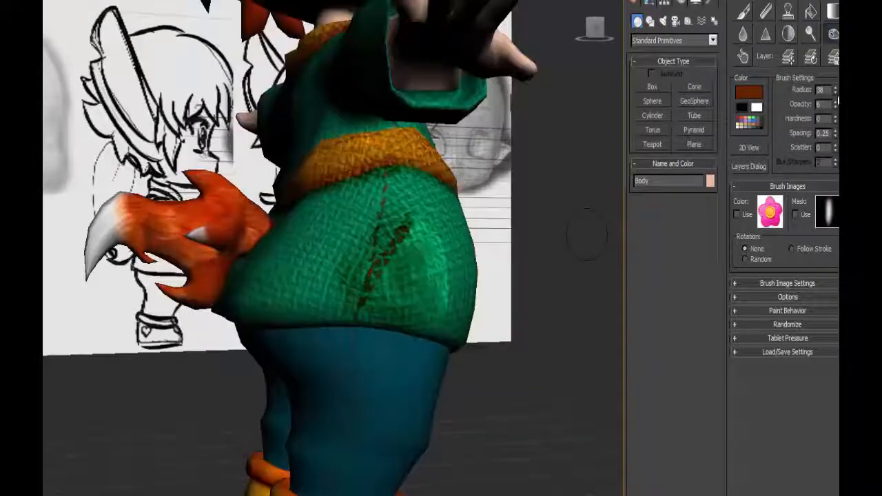
left_click_drag(836, 101, 835, 119)
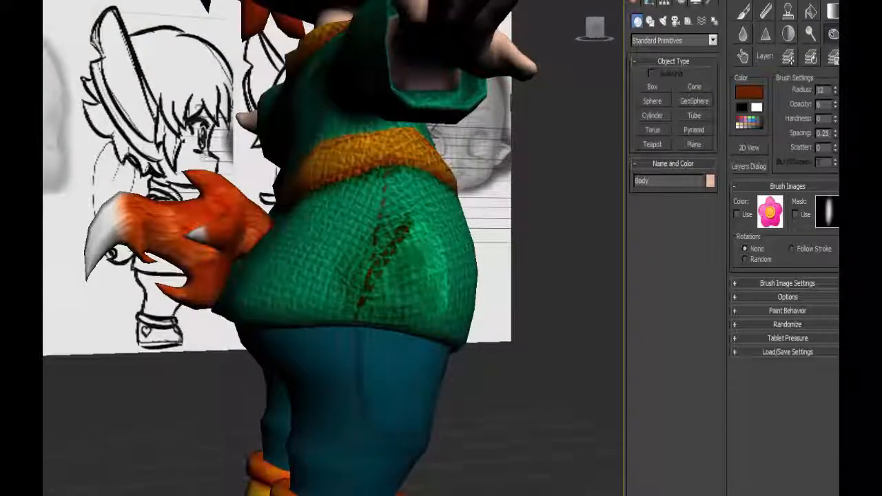
middle_click_drag(339, 334, 307, 306, "alt")
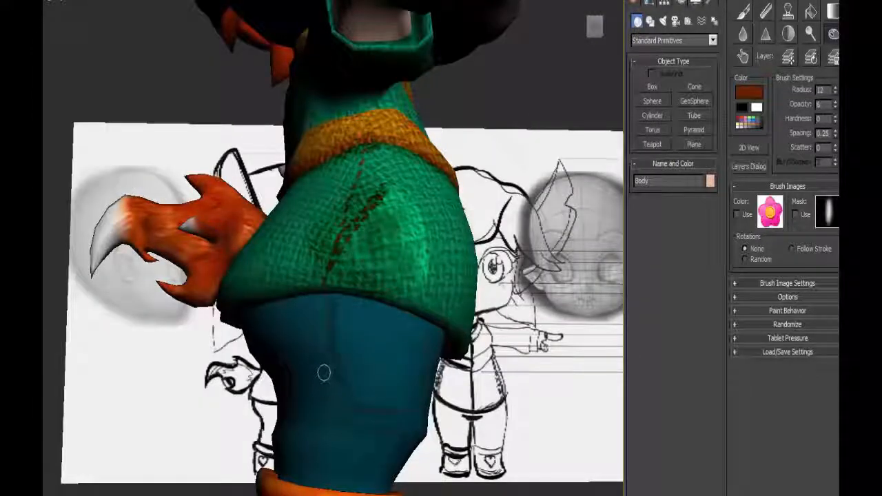
middle_click_drag(413, 411, 325, 352, "alt")
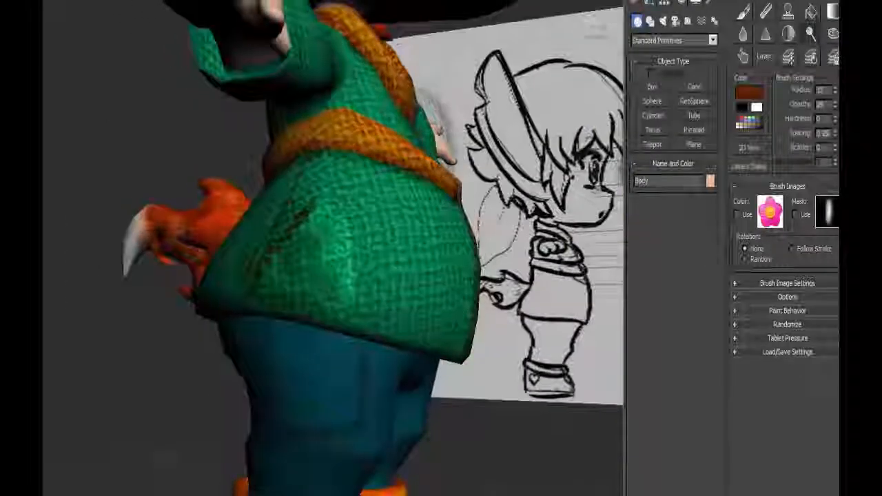
With the Dodge and Burn tools at opacity 20, paint light and dark creases across the knees of the trousers.
middle_click_drag(342, 408, 304, 365, "alt")
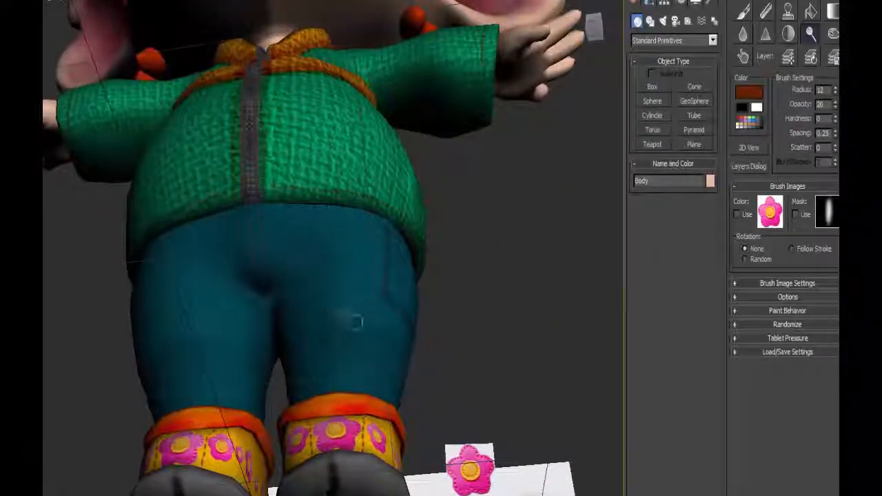
middle_click_drag(348, 314, 321, 374, "alt")
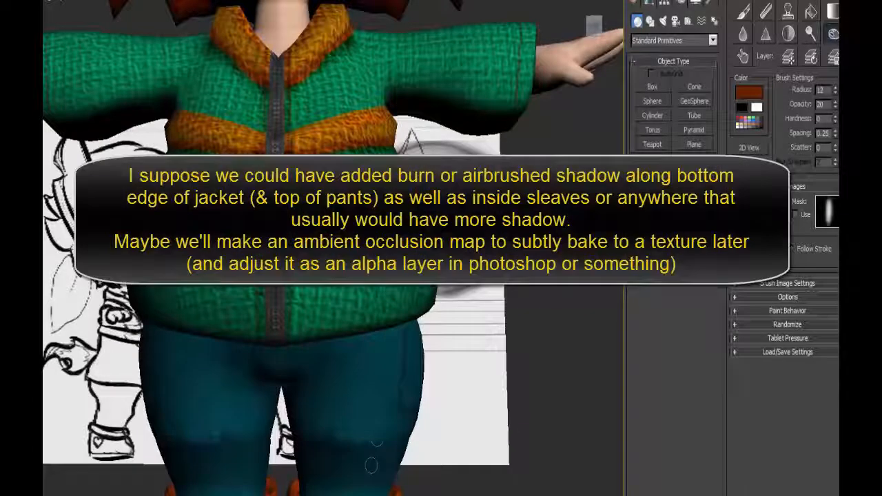
middle_click_drag(381, 429, 346, 432, "alt")
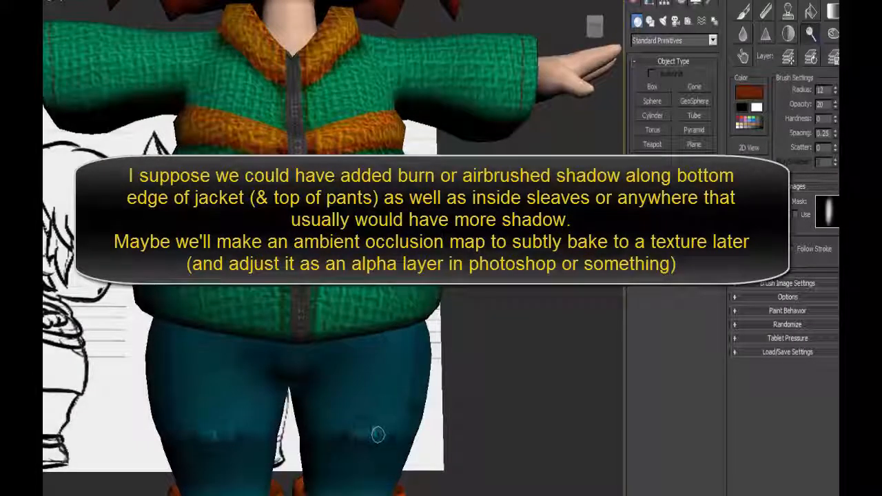
scroll(378, 432, "down", 4)
middle_click_drag(378, 431, 257, 350, "alt")
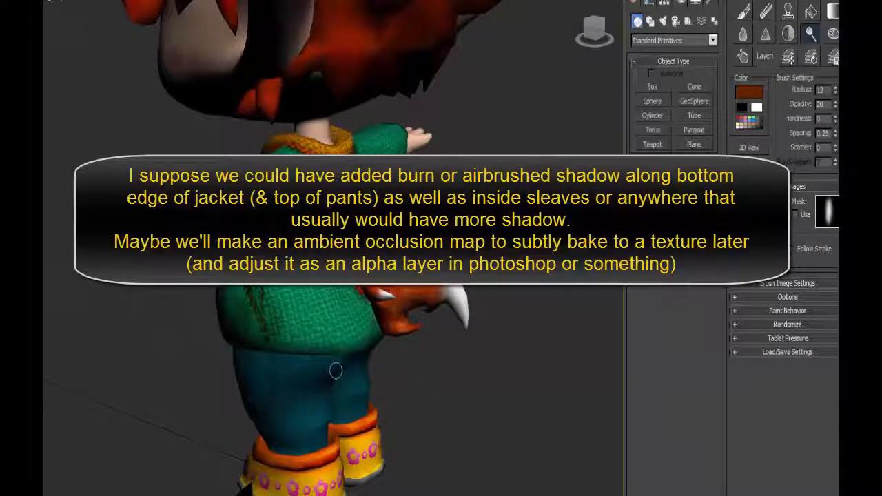
Shade the character's clothing with the Burn tool at radius 23 and opacity 4.
scroll(333, 367, "up", 4)
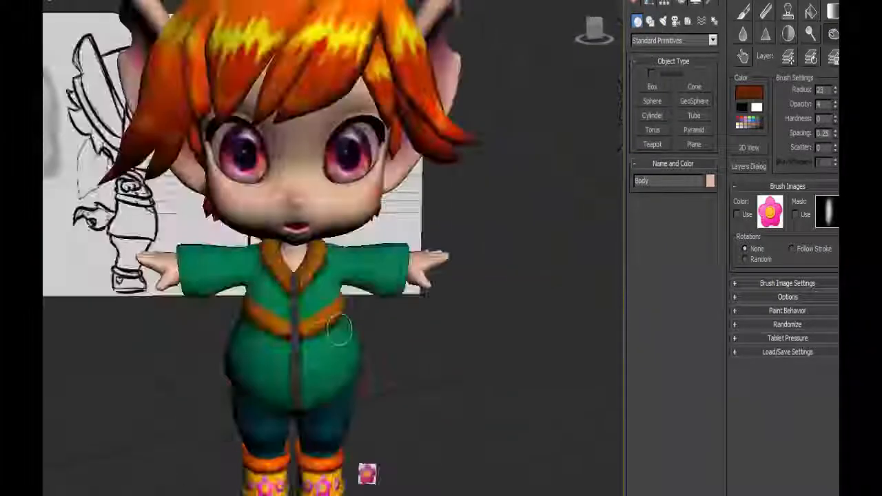
middle_click_drag(228, 275, 228, 277, "alt")
middle_click_drag(358, 262, 340, 120, "alt")
left_click_drag(341, 119, 363, 262)
mouse_move(363, 262)
middle_mouse_down()
mouse_move(348, 97)
mouse_move(306, 228)
mouse_move(365, 232)
middle_mouse_up()
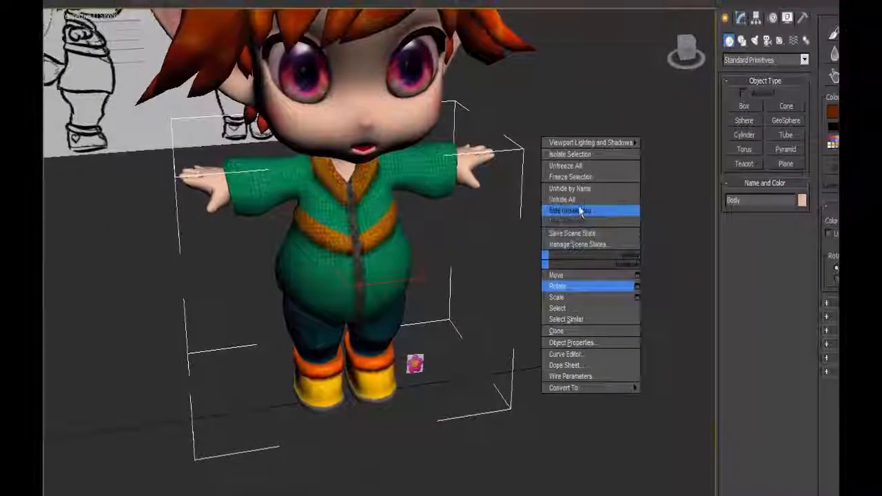
Unhide the hand reference plane and move it in front of the character's hand.
left_click(522, 183)
left_click(267, 384)
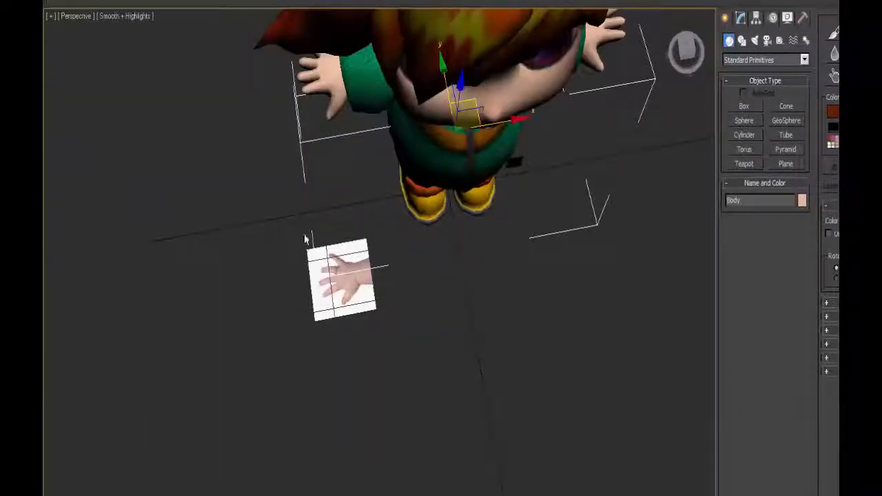
left_click(337, 247)
middle_click_drag(421, 295, 553, 277, "alt")
left_click_drag(397, 193, 417, 246)
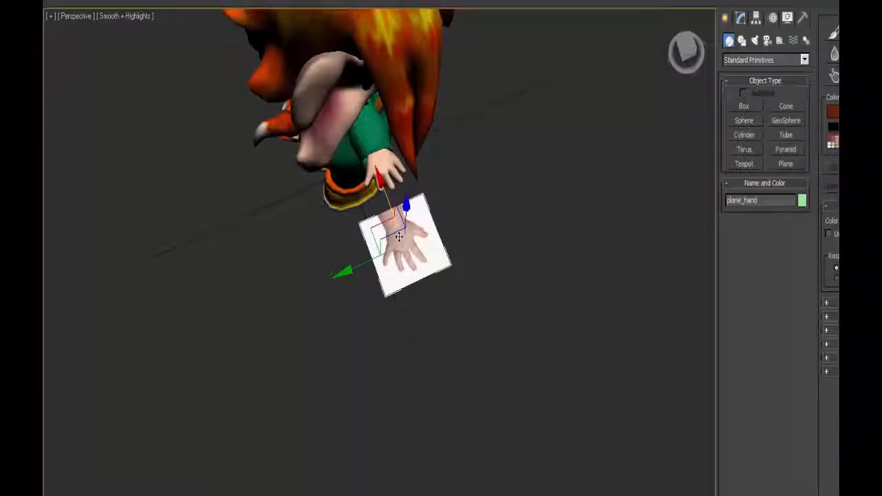
middle_click_drag(398, 241, 416, 322, "alt")
scroll(393, 258, "up", 6)
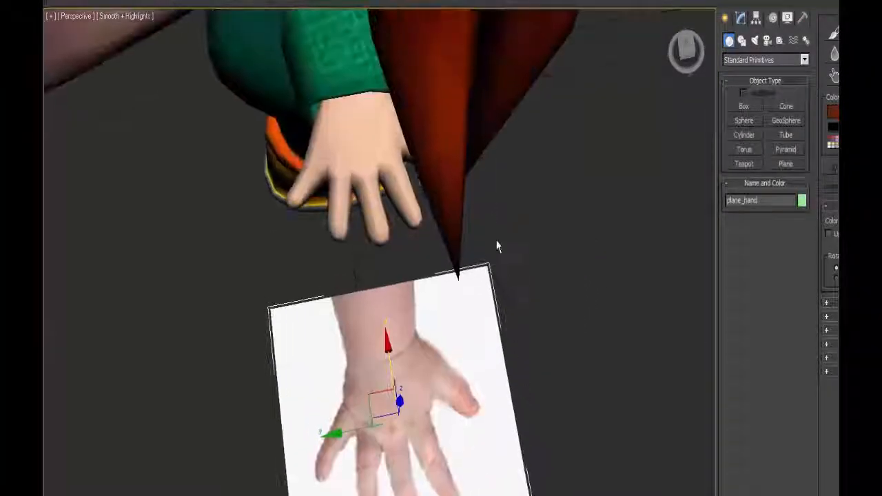
Hide the hair, head and eye objects so only the body and the hand reference plane remain in that area.
scroll(494, 249, "down", 7)
left_click(374, 82)
right_click(374, 83)
left_click(397, 42)
left_click(418, 117)
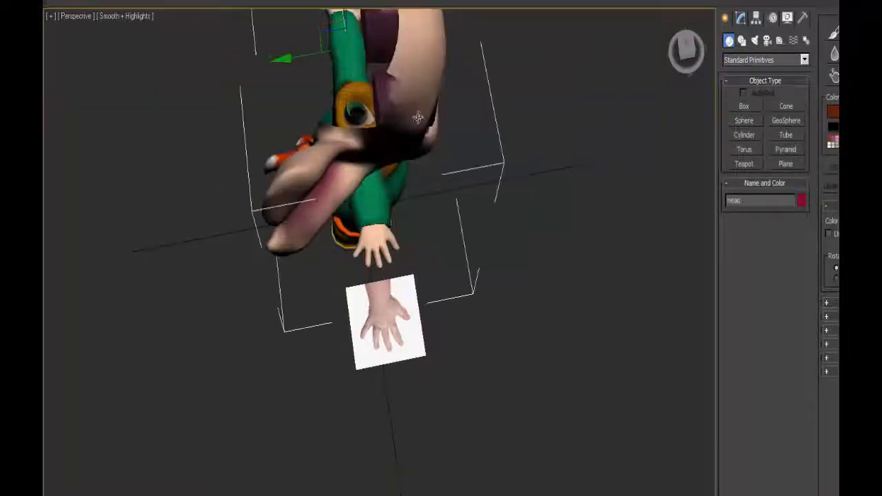
right_click(418, 117)
left_click(442, 68)
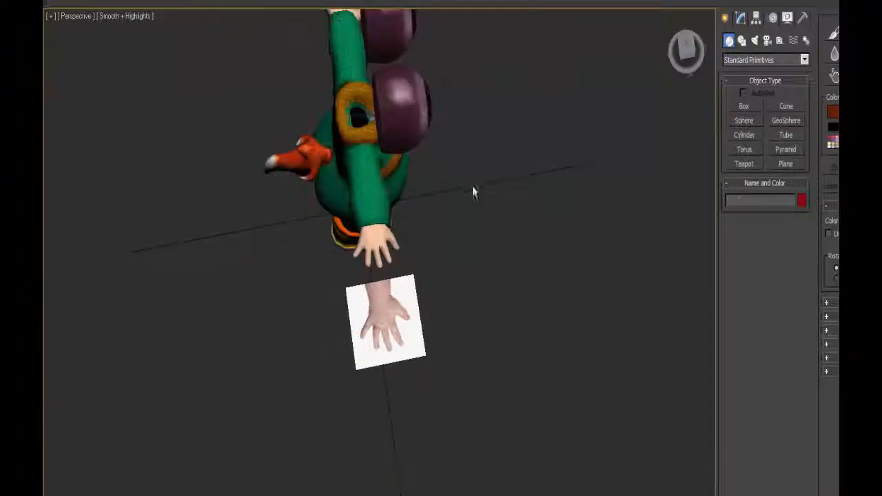
left_click(407, 113)
right_click(399, 52)
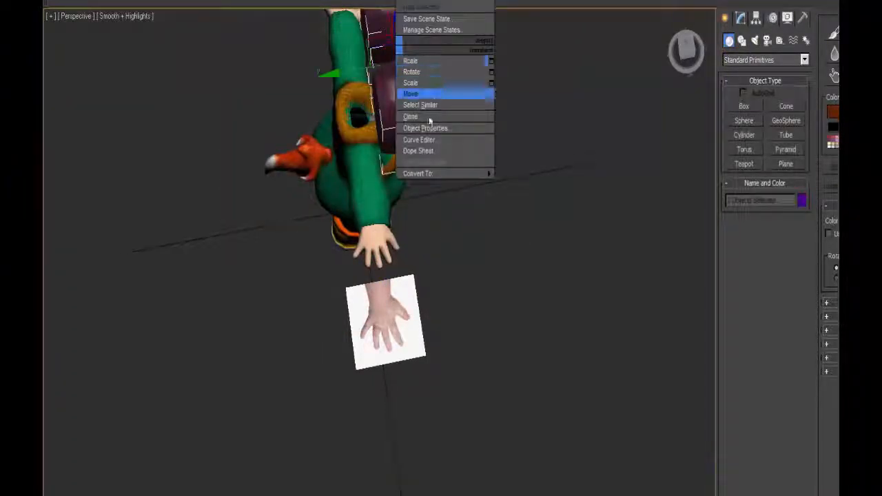
left_click(421, 7)
Switch to the Top view, framed closely on the reference photo and the character's hand beside it.
middle_click_drag(422, 172, 428, 255, "alt")
key("t")
middle_click_drag(334, 291, 400, 253)
scroll(399, 253, "up", 2)
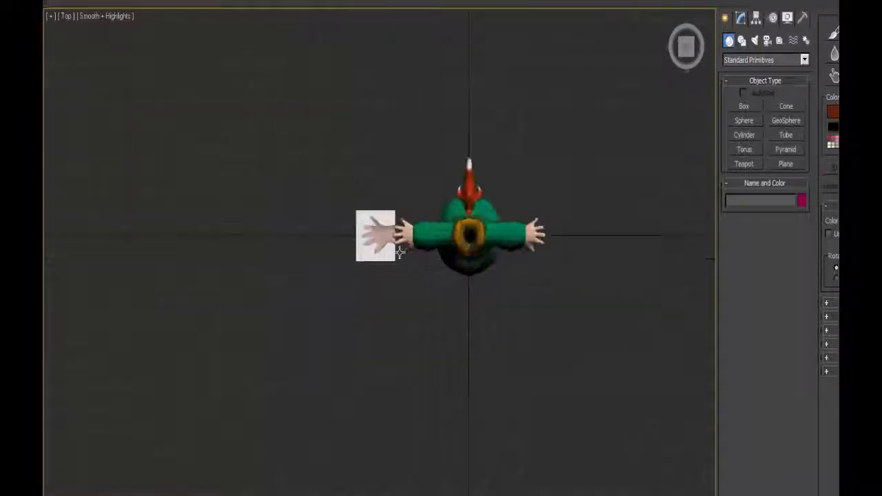
scroll(399, 227, "up", 8)
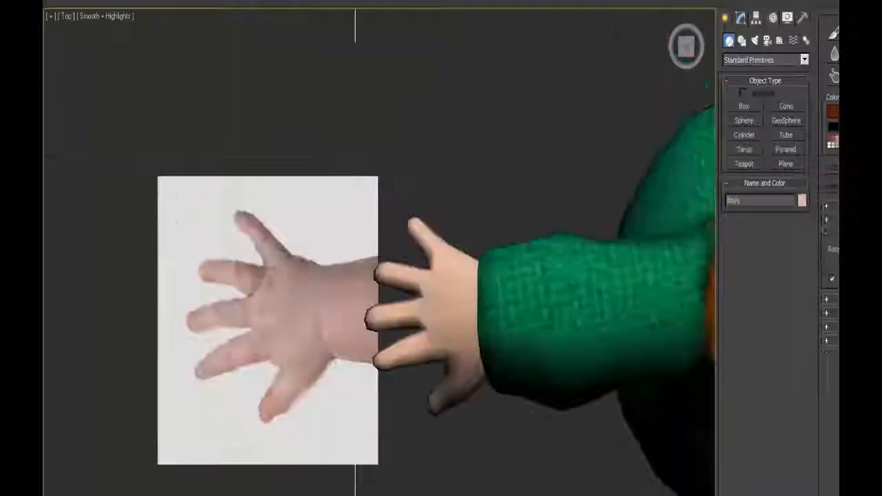
Start painting on the Body's diffuse texture with the Clone tool, at opacity 41 and hardness 57.
left_click(834, 32)
left_click(805, 268)
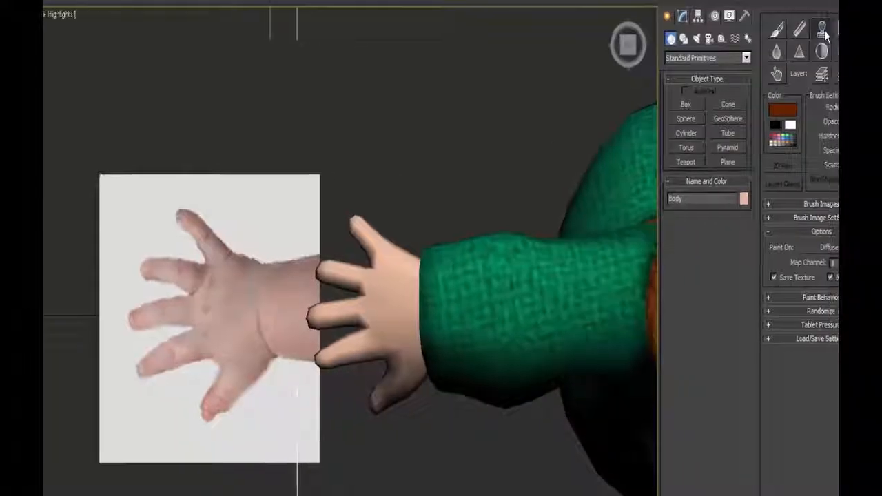
left_click(822, 31)
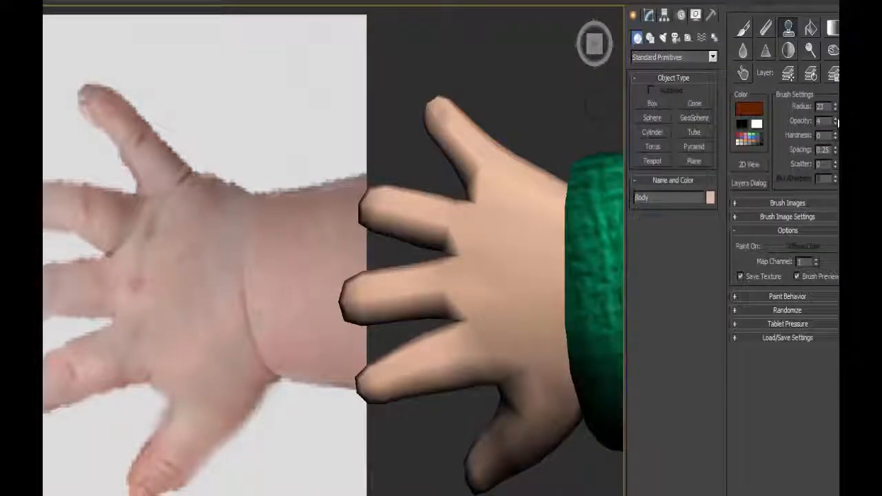
left_click_drag(836, 121, 838, 10)
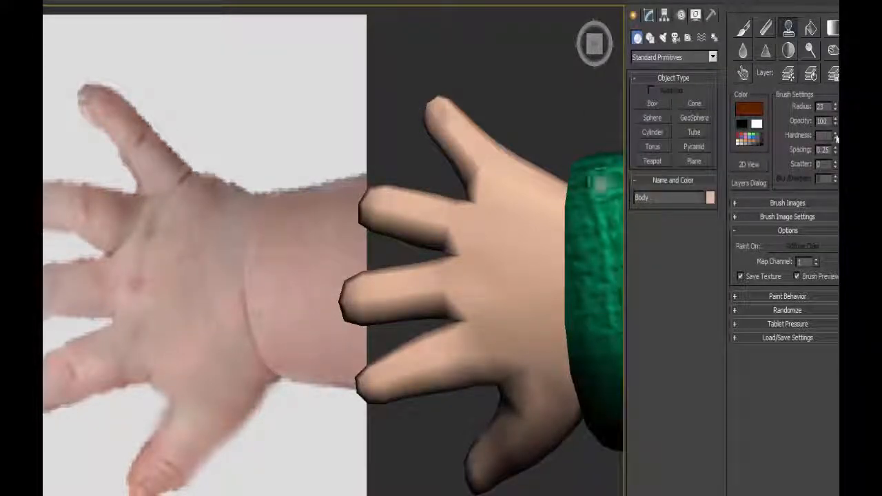
left_click_drag(836, 135, 835, 121)
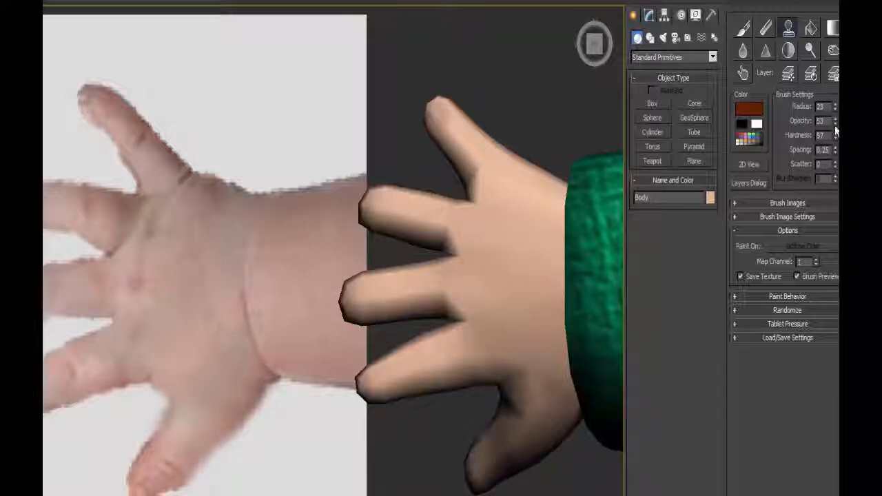
Sample the little finger in the hand photo as the Clone source and set the viewport shading to Flat.
left_click(87, 97, "alt")
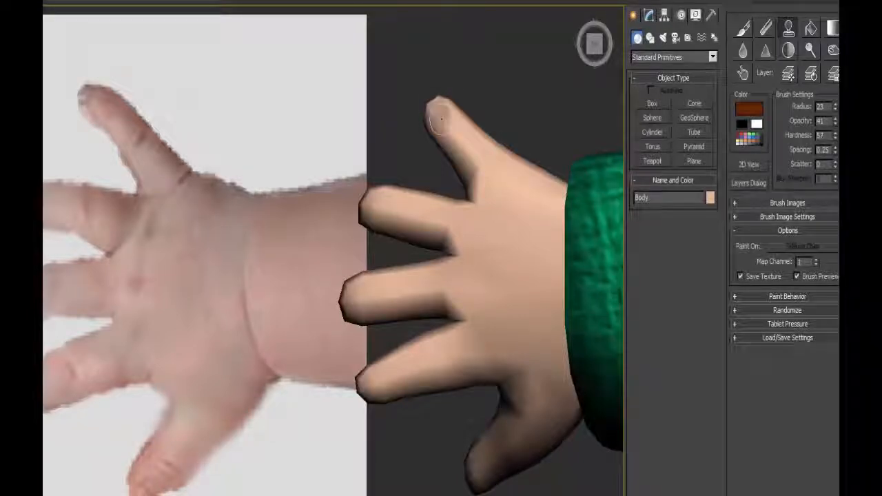
left_click(136, 135, "alt")
left_click(74, 28)
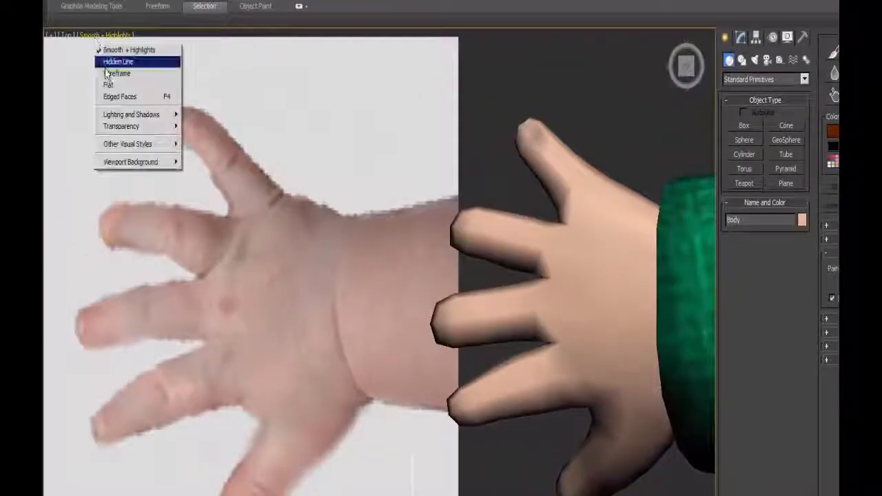
left_click(83, 74)
Try cloning the photo's fingernail onto the character's little fingertip and paint back over it in the peach skin colour.
left_click_drag(536, 137, 527, 133)
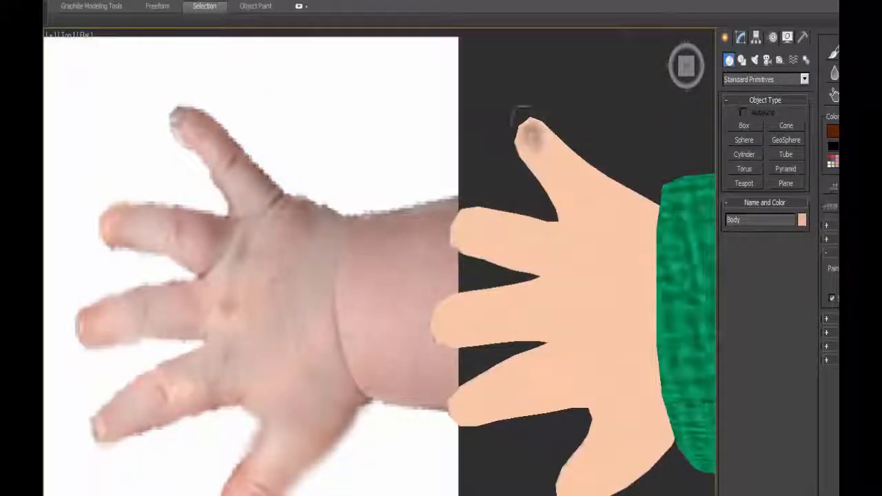
scroll(534, 118, "down", 10)
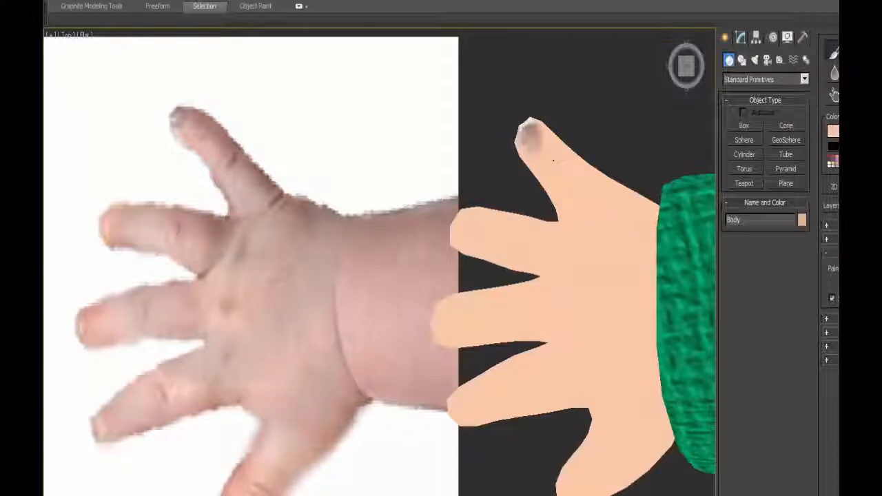
left_click_drag(528, 137, 536, 135)
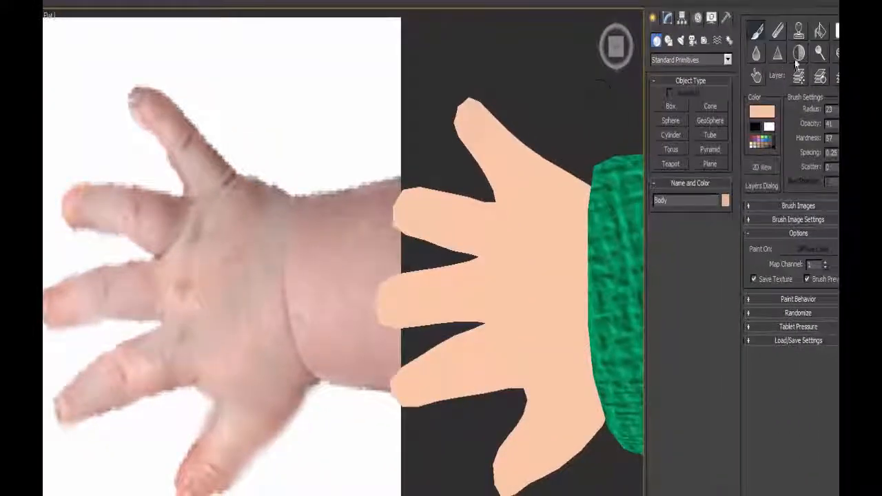
Paint fingernails, knuckle creases and wrist lines on the character's hand in a dusty pink brush colour.
left_click(762, 111)
left_click(270, 55)
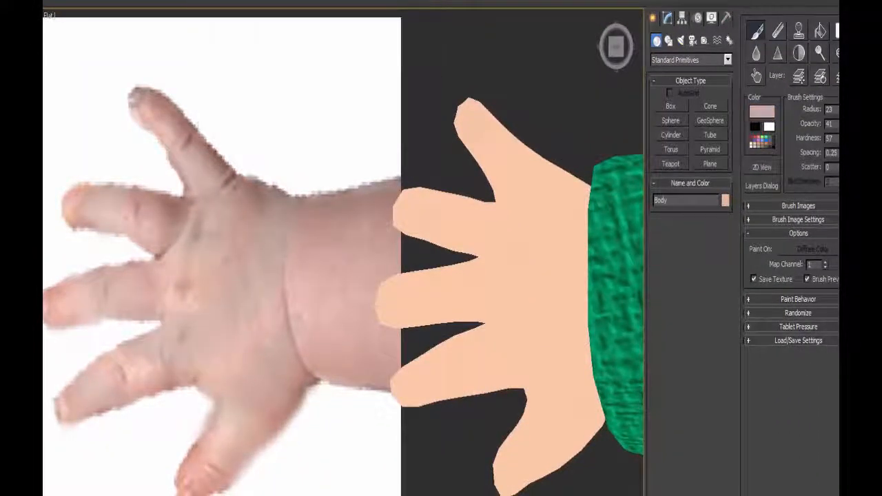
mouse_move(470, 105)
left_mouse_down()
mouse_move(472, 118)
mouse_move(460, 124)
left_mouse_up()
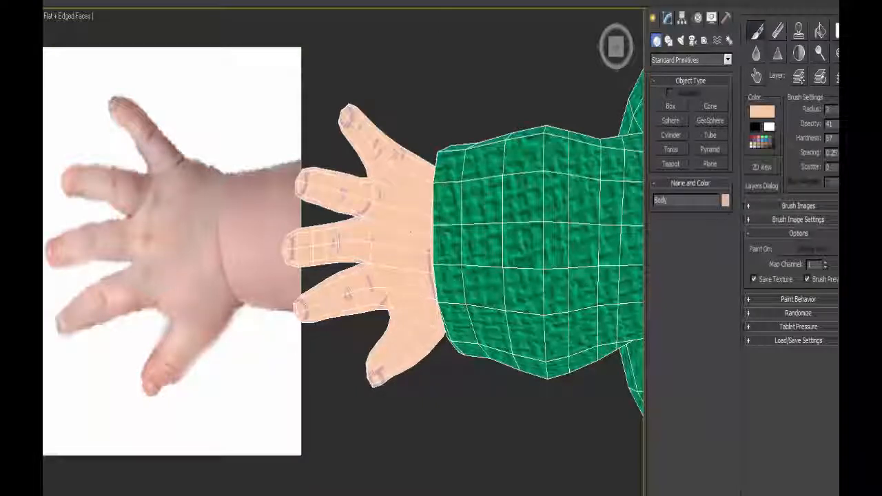
scroll(437, 184, "down", 7)
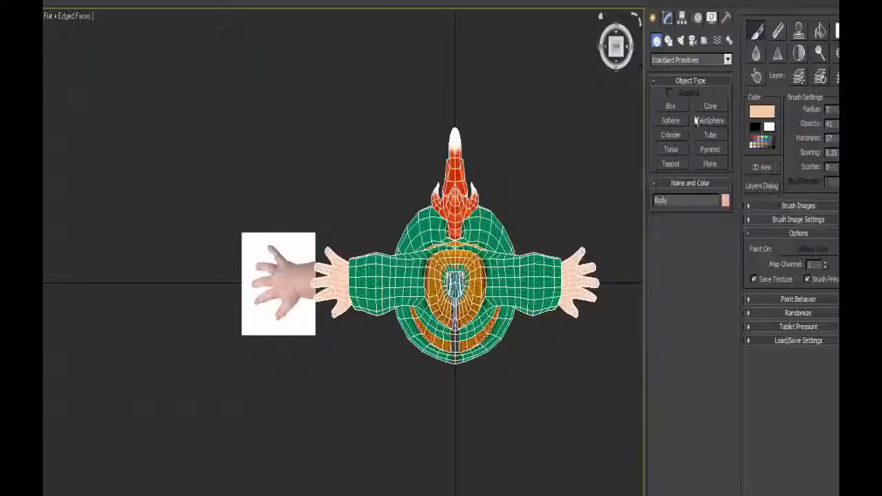
left_click(755, 33)
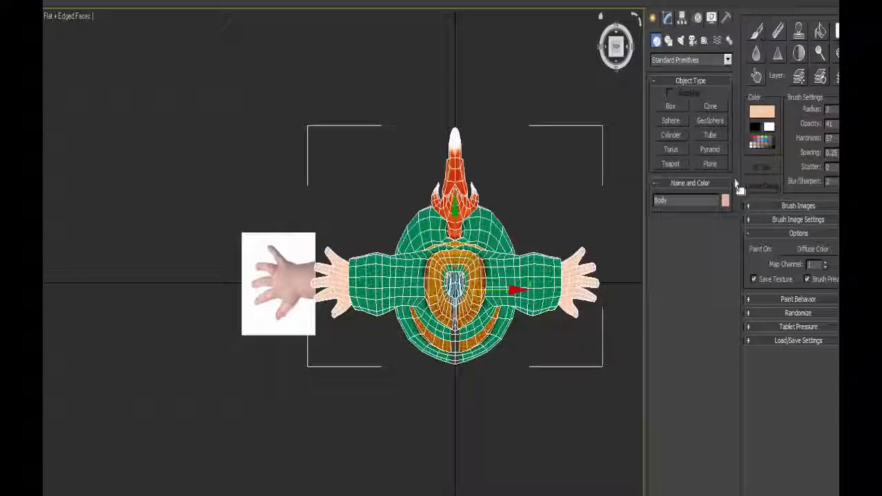
Return to the Perspective view and unhide all hidden objects.
key("p")
right_click(468, 198)
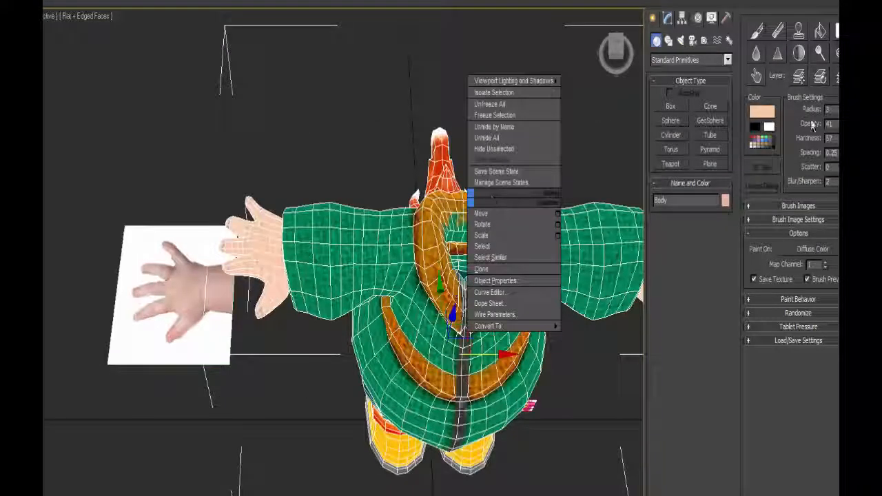
left_click(594, 141)
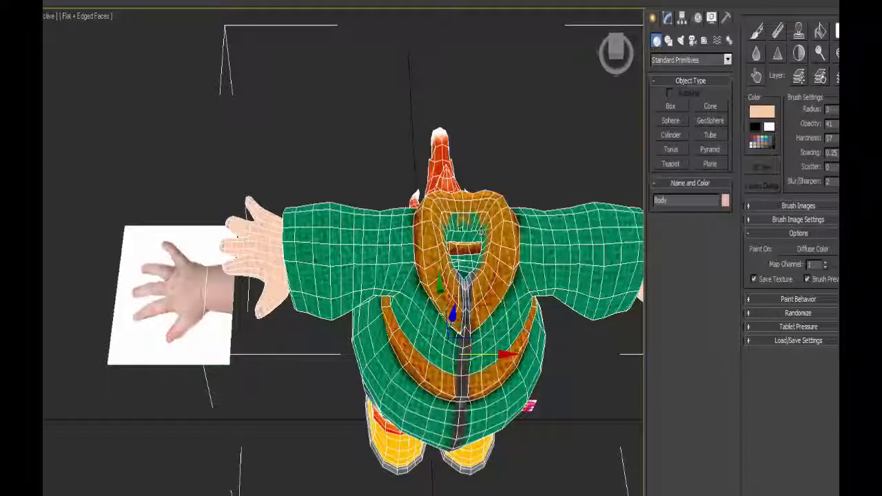
left_click(234, 386)
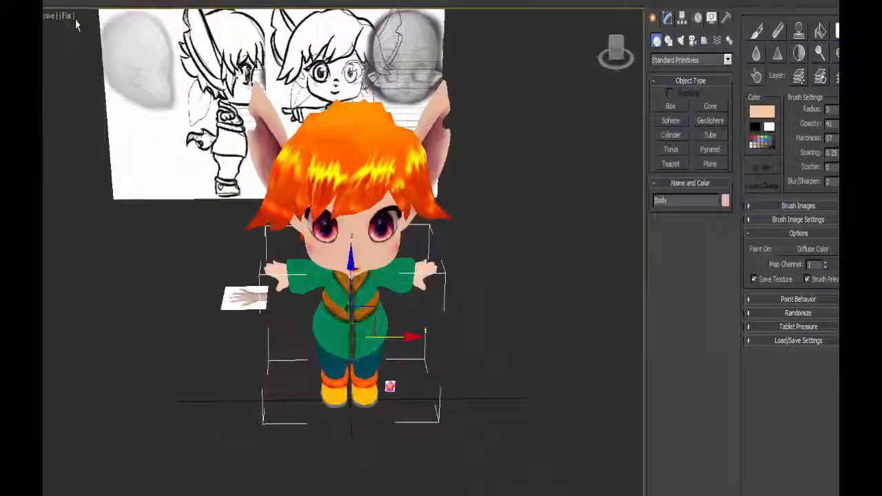
Set the viewport shading to Smooth + Highlights.
left_click(66, 16)
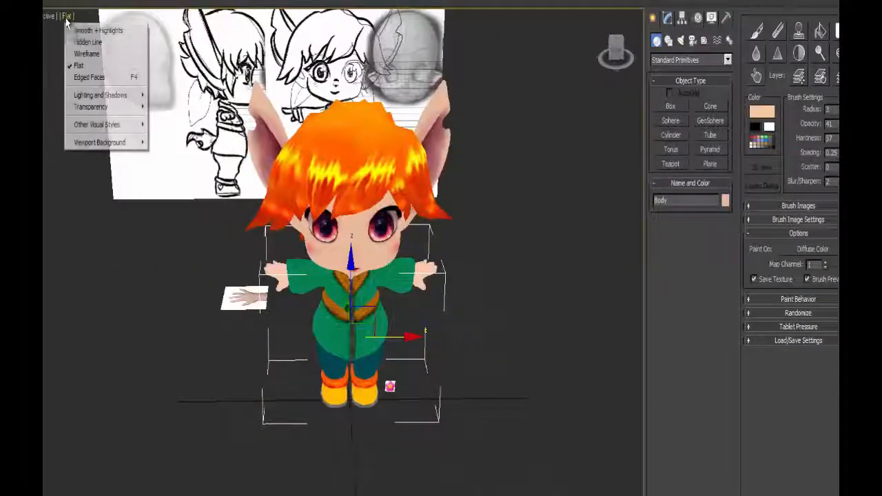
left_click(96, 30)
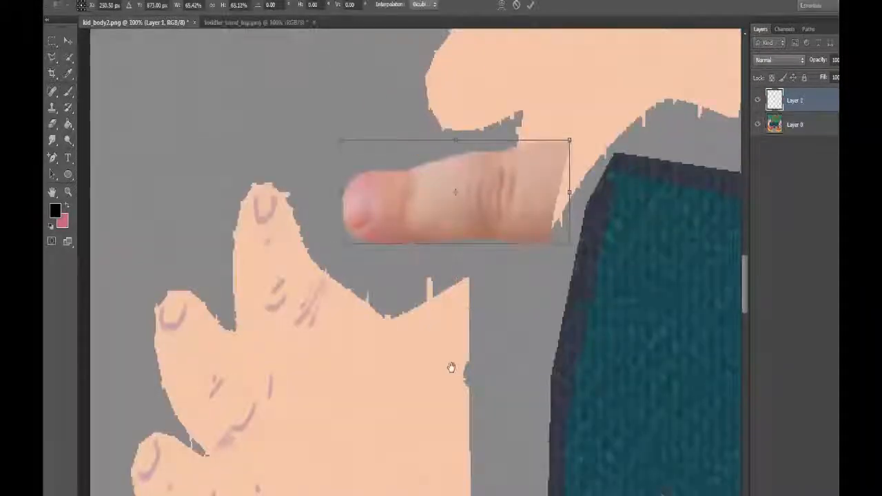
In Photoshop, rotate the pasted photo finger about 46° and move it over the upper edge of the character's hand.
scroll(453, 368, "up", 3, "alt")
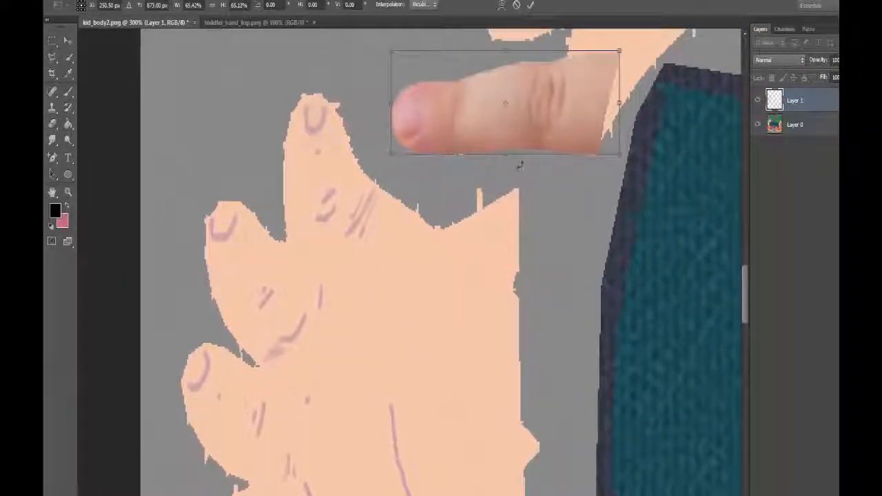
left_click_drag(520, 166, 429, 209)
left_click_drag(501, 92, 503, 166)
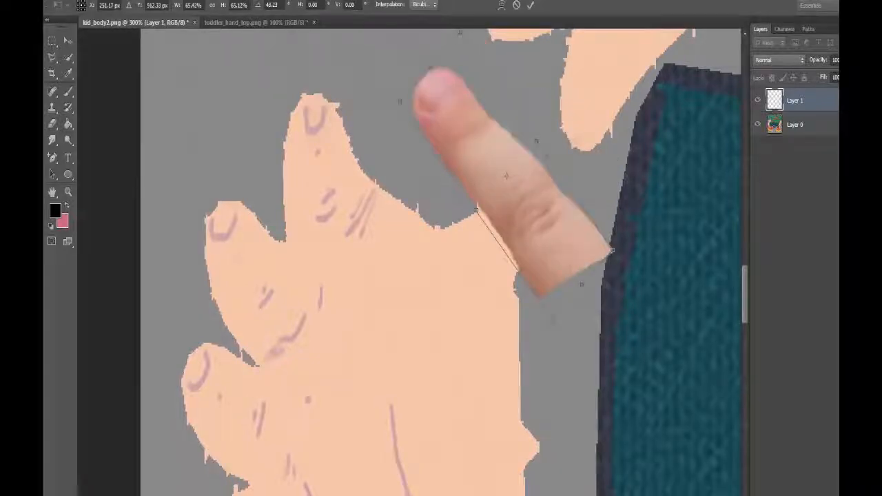
left_click(502, 6)
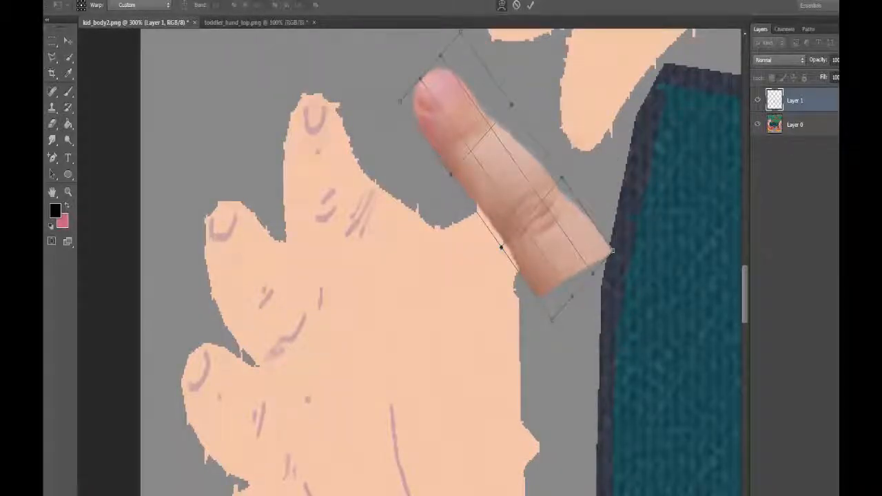
left_click(197, 1)
left_click(281, 1)
left_click(52, 41)
left_click(428, 210)
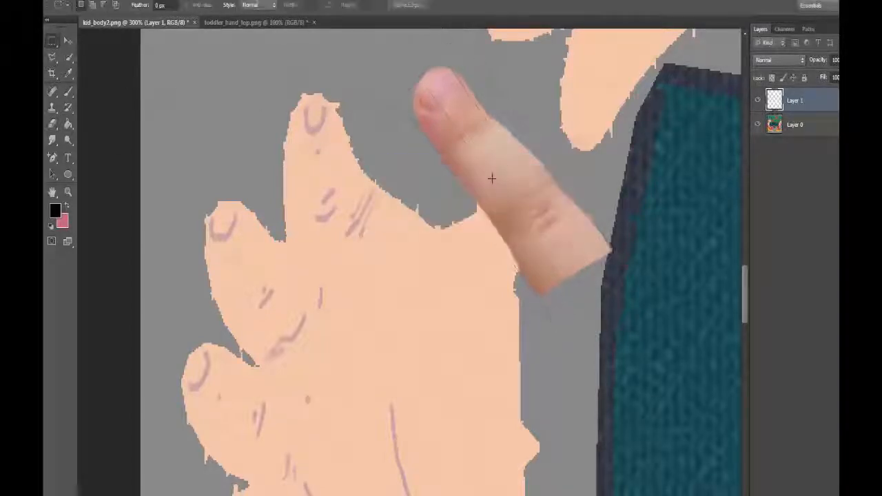
left_click(68, 41)
left_click_drag(493, 164, 461, 215)
Raise the photo finger's saturation to +30 with Hue/Saturation.
left_click(114, 1)
mouse_move(141, 17)
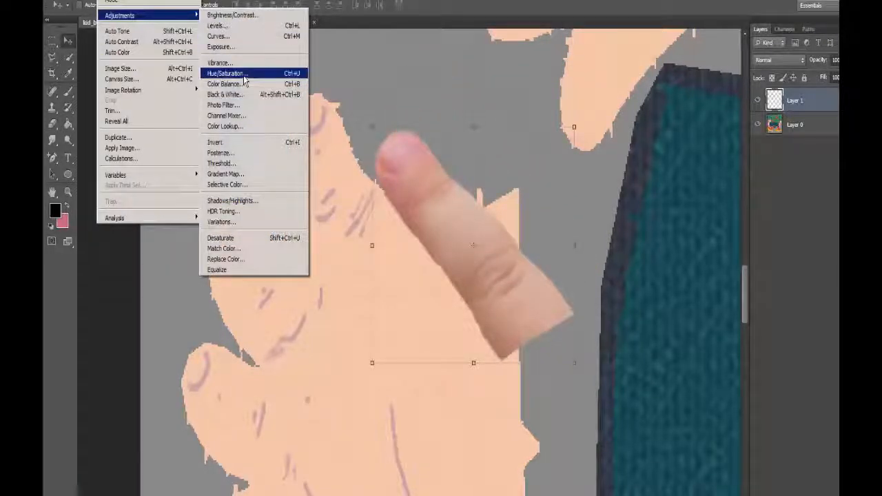
left_click(256, 73)
left_click_drag(672, 219, 672, 193)
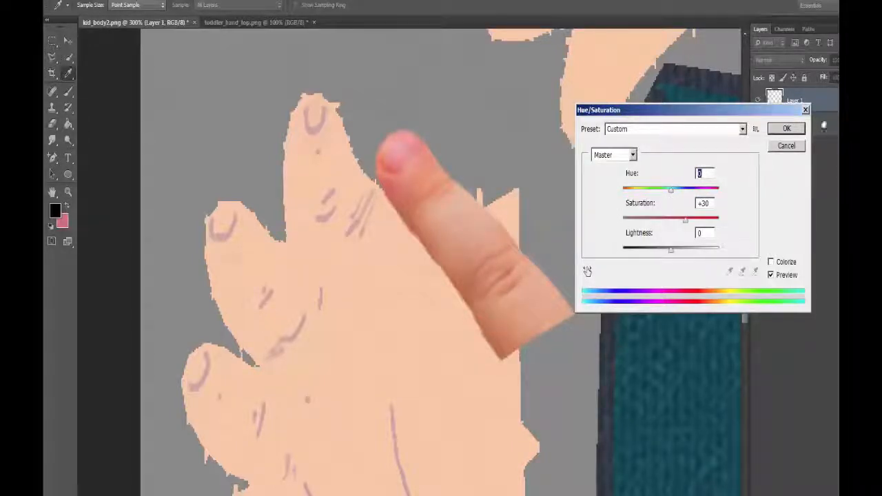
left_click(784, 131)
Adjust the photo finger's Levels by colour channel, setting the Green midtone input to 1.06.
left_click(108, 1)
mouse_move(131, 15)
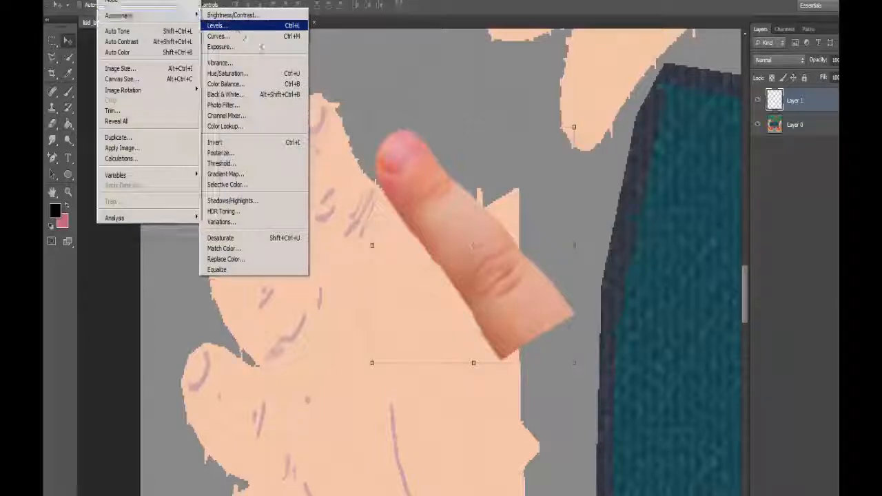
left_click(217, 26)
left_click(213, 401)
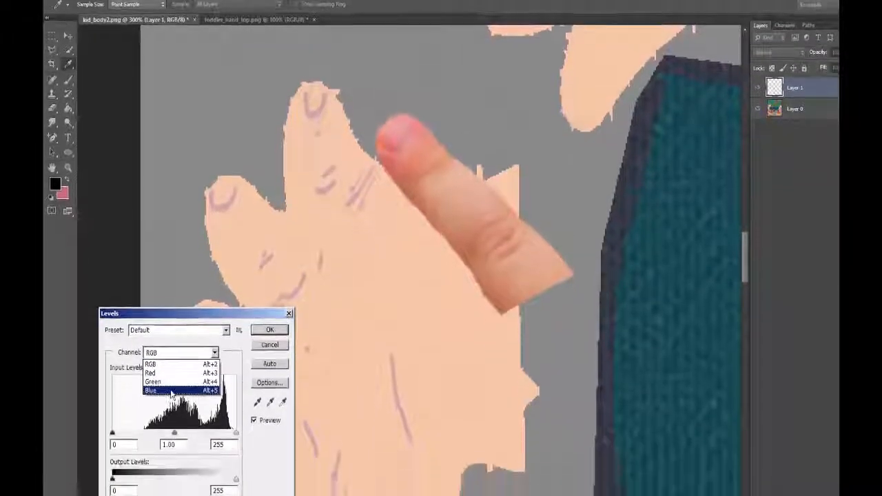
left_click(159, 420)
left_click_drag(174, 467, 173, 467)
left_click_drag(176, 431, 172, 431)
left_click(214, 350)
left_click(166, 374)
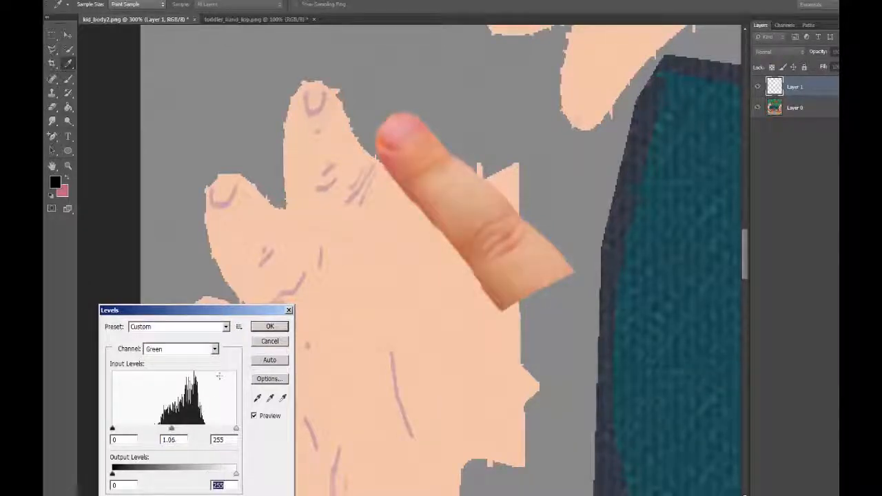
Brighten the photo finger's combined RGB midtones in Levels and raise its black output level.
left_click(215, 349)
left_click(165, 366)
left_click(107, 0)
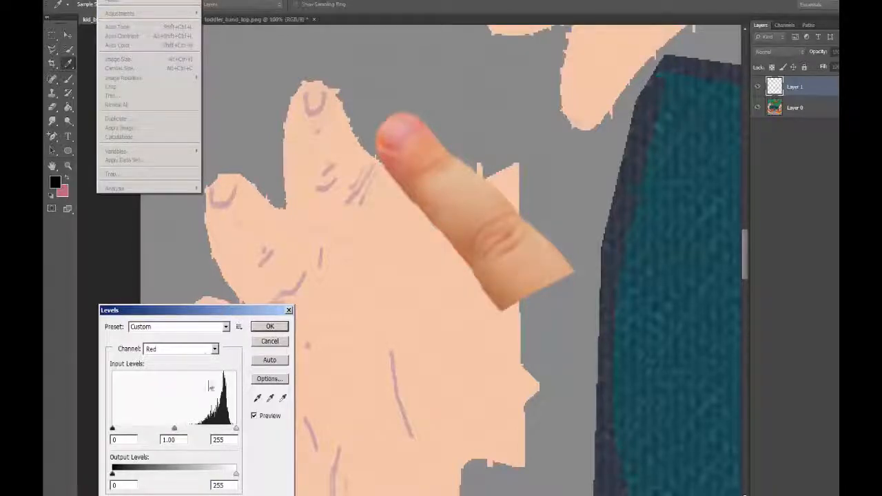
left_click(215, 349)
left_click(165, 357)
left_click_drag(174, 428, 163, 429)
left_click_drag(112, 474, 126, 474)
left_click(267, 328)
Shift the photo finger's midtones slightly toward cyan, magenta and yellow with Color Balance.
left_click(107, 0)
left_click(241, 73)
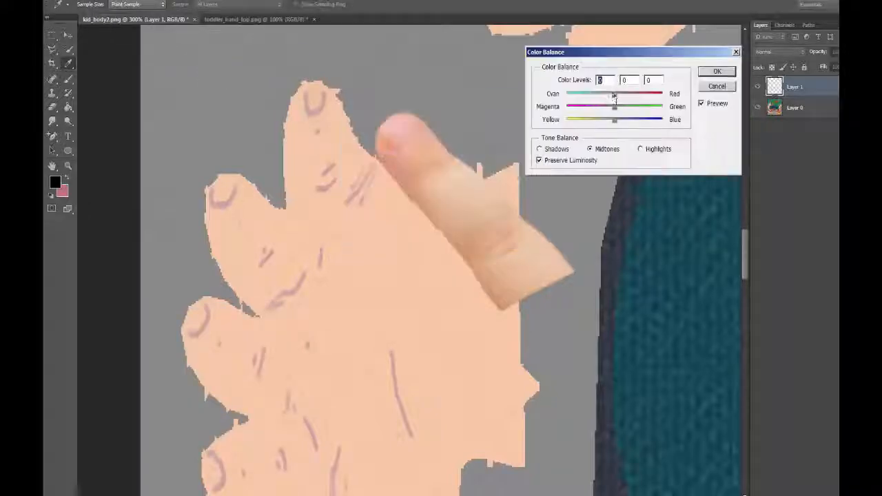
mouse_move(620, 97)
left_mouse_down()
mouse_move(584, 102)
mouse_move(610, 99)
left_mouse_up()
left_click_drag(615, 108, 609, 112)
left_click_drag(614, 122, 603, 122)
key("Return")
Rotate the photo finger about 31° toward upright and place it over the topmost finger of the painted hand.
key("v")
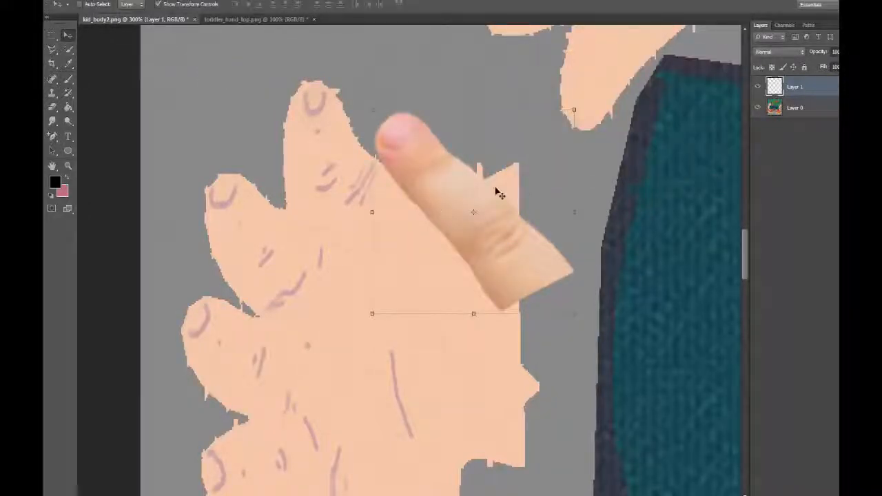
left_click_drag(428, 182, 443, 139)
left_click_drag(597, 171, 572, 225)
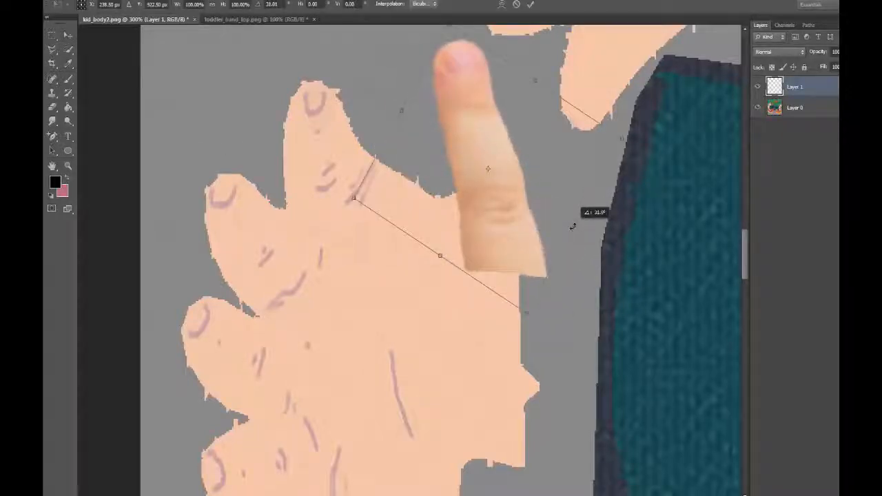
left_click_drag(528, 138, 441, 186)
left_click(52, 95)
left_click(448, 185)
left_click_drag(421, 135, 354, 148)
Lower Layer 1's opacity to 73% and warp the photo finger to fit the outline of the hand's topmost finger.
left_click(501, 4)
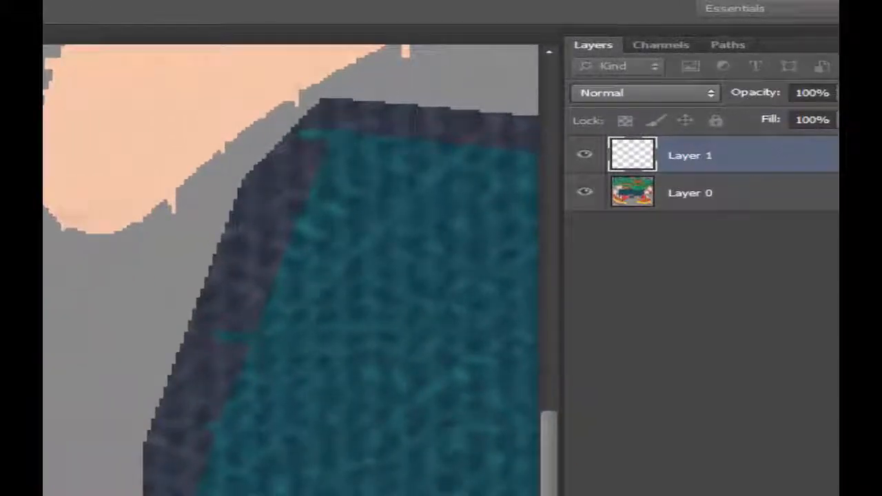
left_click(842, 61)
left_click_drag(833, 71, 813, 92)
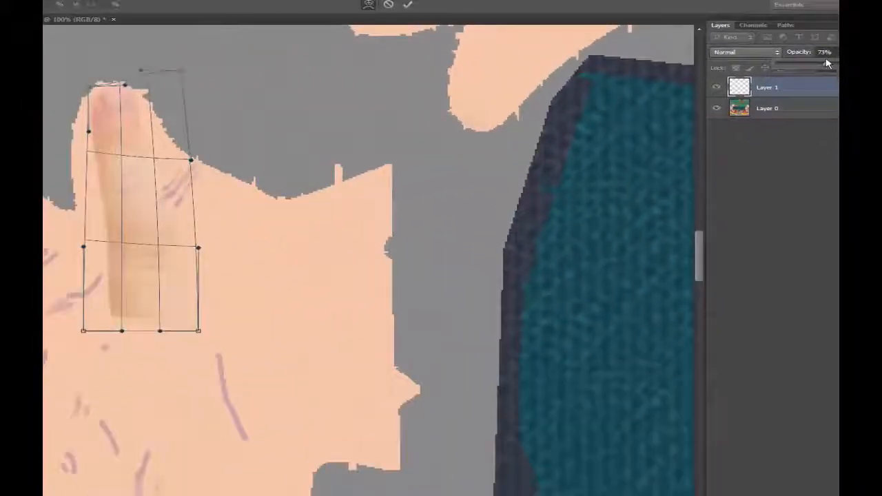
left_click_drag(189, 224, 214, 207)
left_click_drag(95, 225, 72, 222)
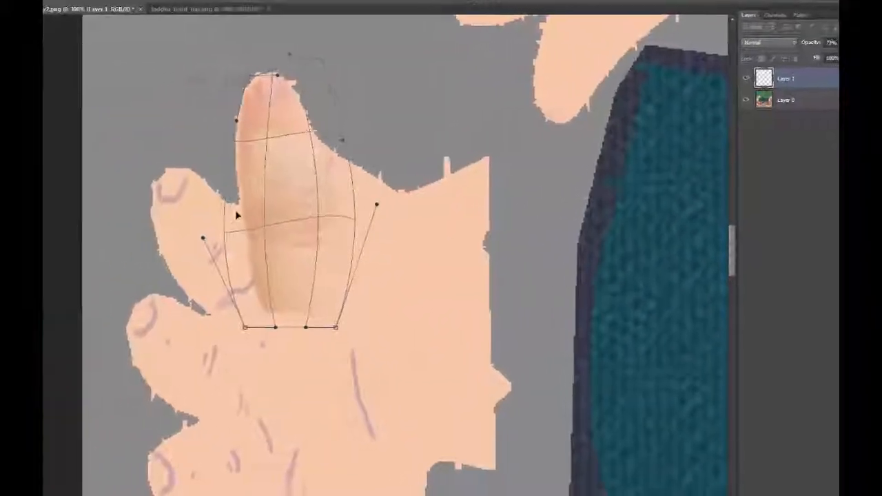
left_click_drag(346, 212, 358, 209)
left_click_drag(252, 75, 257, 75)
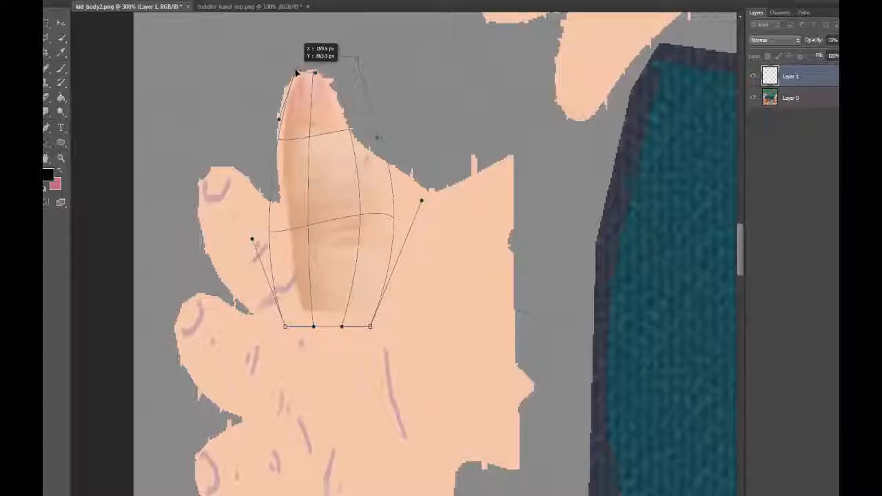
left_click_drag(355, 69, 343, 77)
left_click_drag(293, 313, 276, 250)
left_click_drag(360, 313, 394, 168)
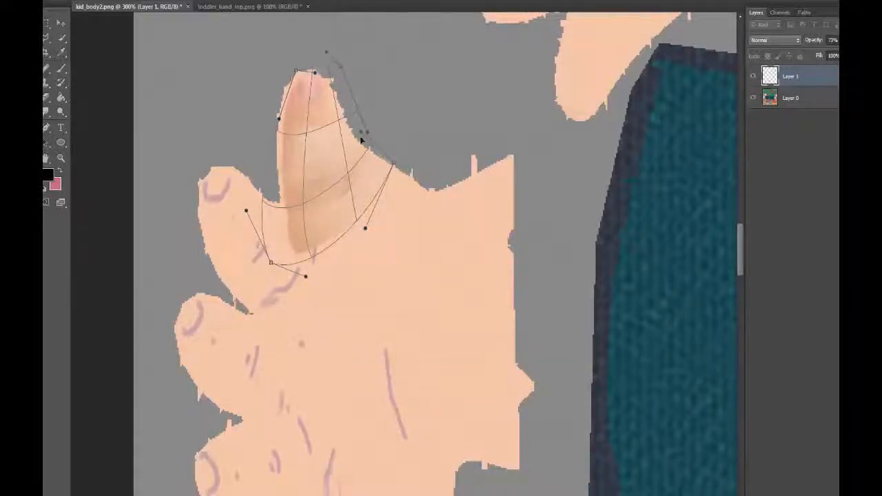
key("Escape")
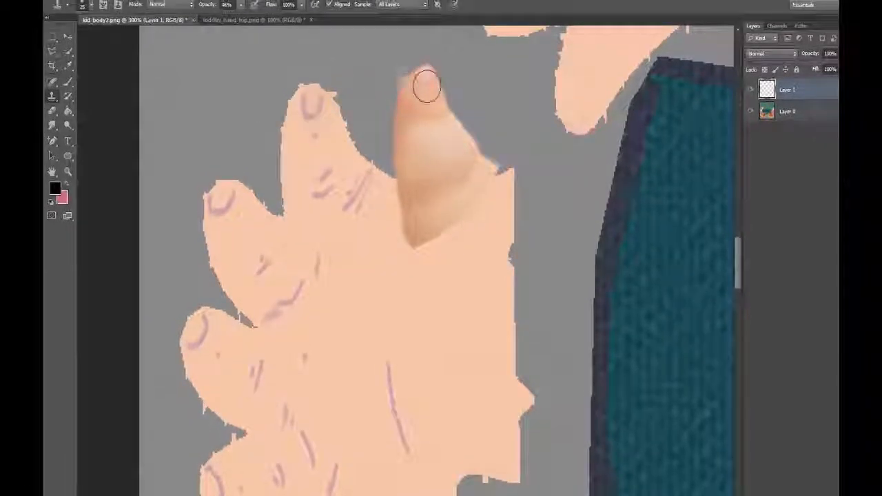
Try to clone the photo finger's tip onto the hand's topmost finger with Clone Stamp and undo the stroke.
left_click_drag(433, 89, 417, 82)
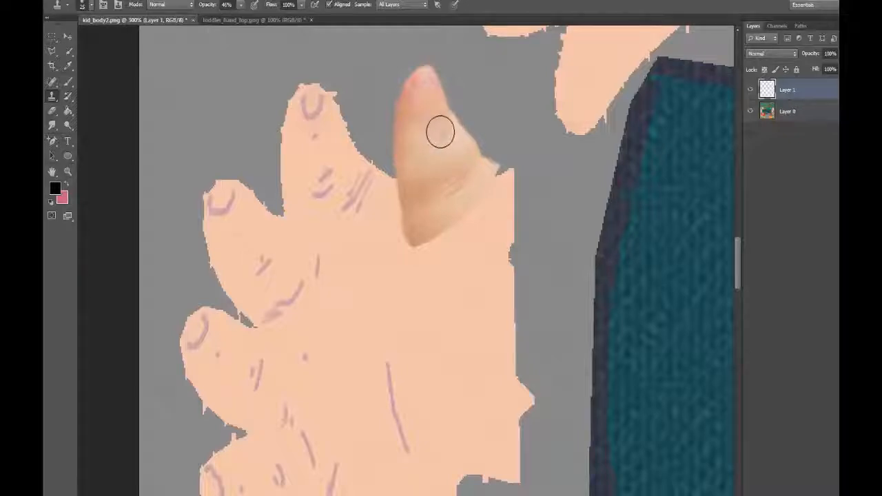
left_click_drag(439, 133, 438, 96)
left_click_drag(321, 106, 312, 101)
key("ctrl+z")
Duplicate Layer 0 within the kid_body2.png document.
key("b")
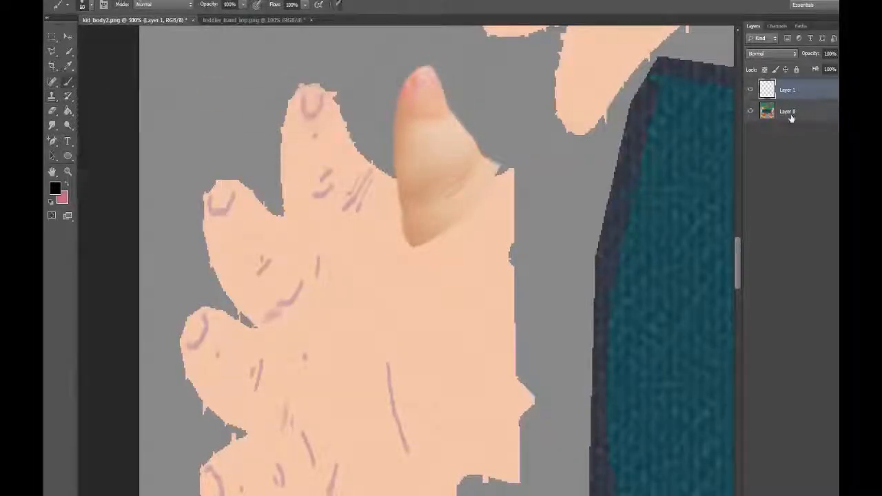
right_click(789, 113)
left_click(794, 146)
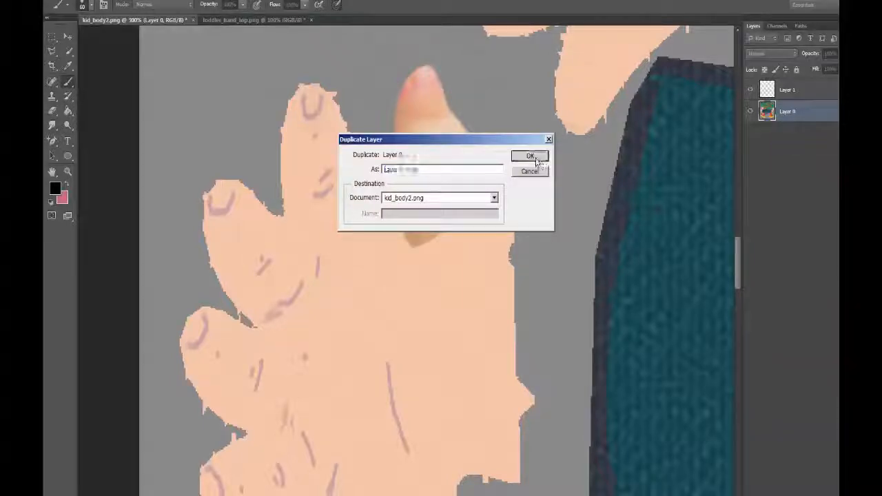
left_click(526, 153)
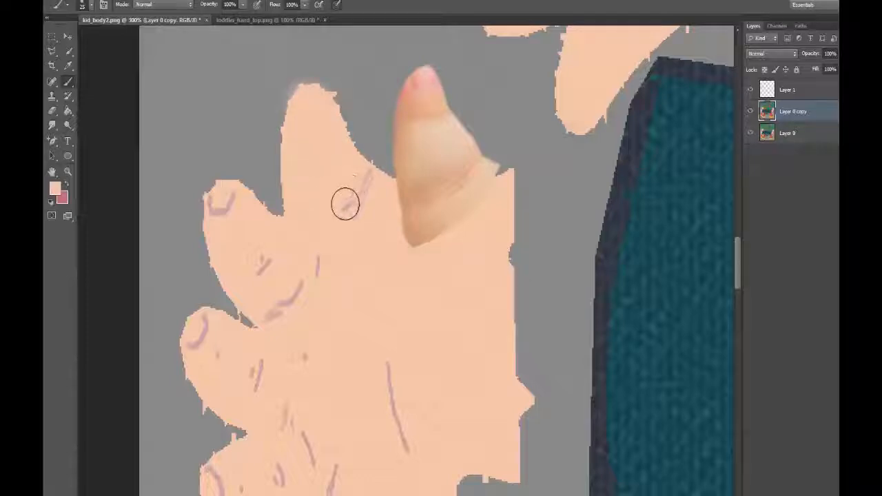
On Layer 0 copy, paint over the topmost finger's pink lines in peach and clone the photo fingernail onto its tip.
left_click_drag(346, 204, 367, 173)
left_click(52, 95)
left_click_drag(415, 81, 429, 75)
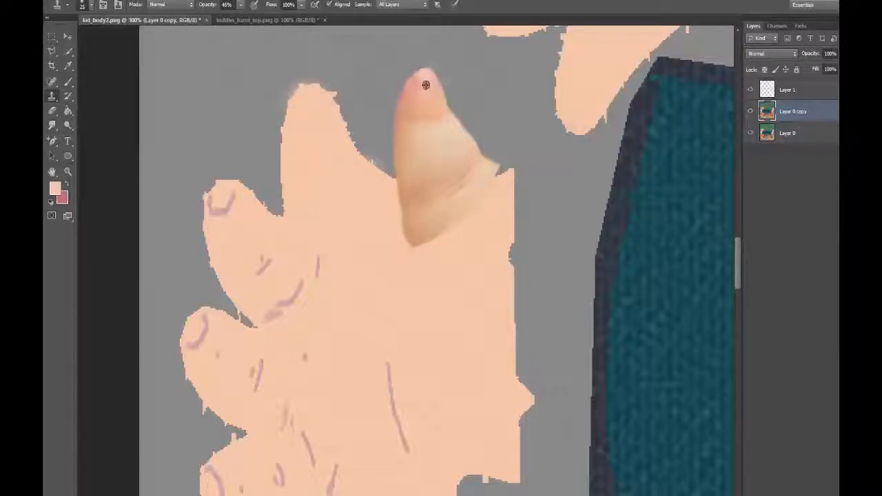
left_click_drag(307, 103, 338, 95)
key("e")
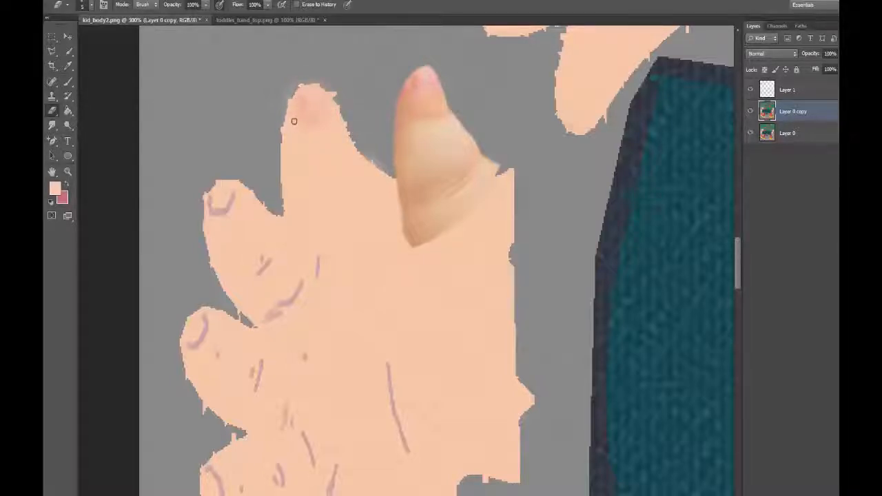
key("s")
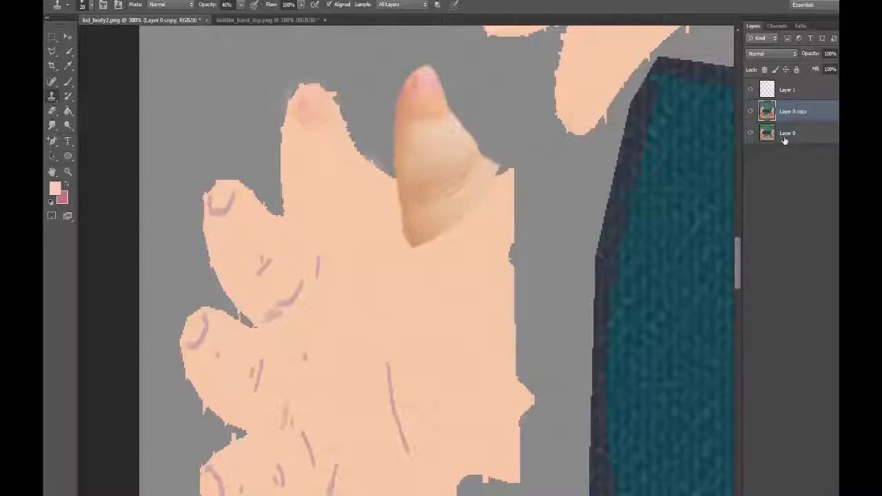
Duplicate the Layer 0 copy layer.
right_click(787, 120)
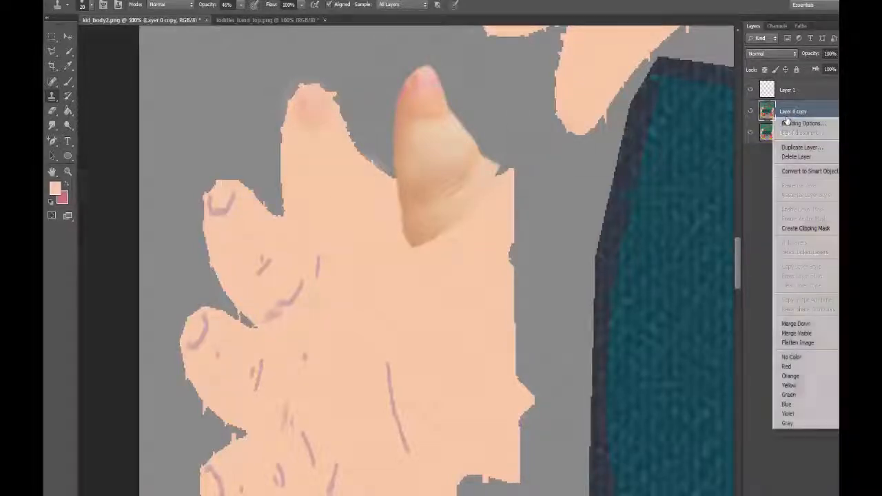
left_click(802, 144)
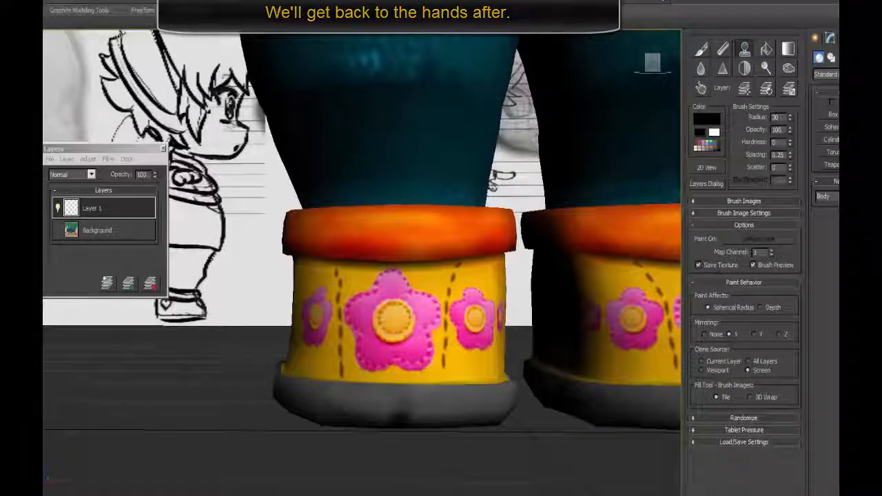
In 3ds Max, load the dark tread texture from the grip folder as a Bitmap diffuse map on material 13 - Default.
key("m")
left_click(514, 183)
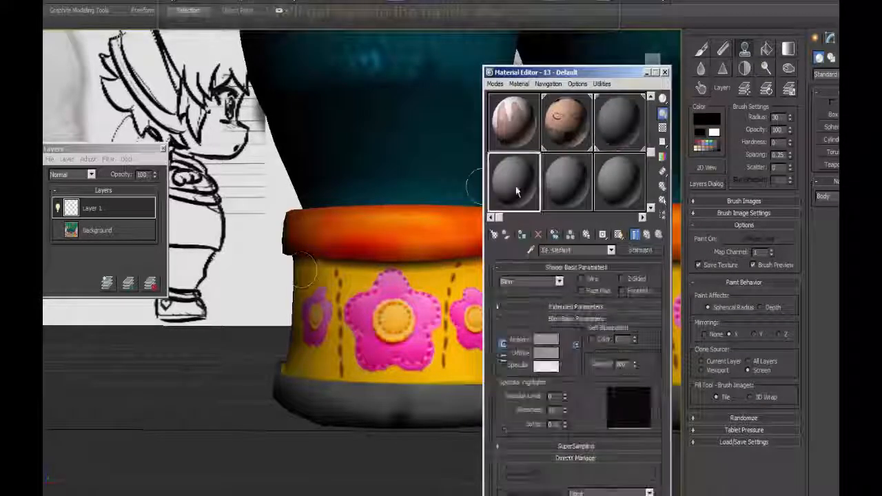
left_click(567, 354)
left_click(514, 432)
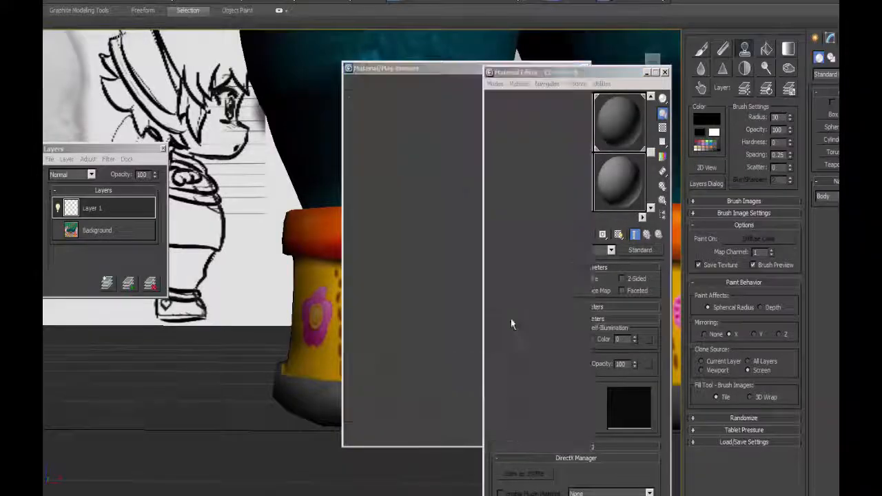
double_click(510, 319)
View the tread bitmap in its own window, close the Material Editor and place the image beside the character's boots.
left_click(631, 445)
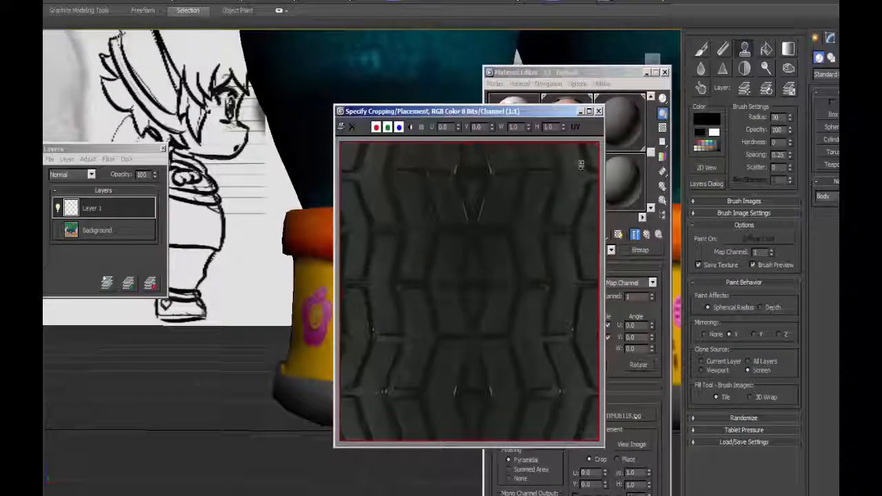
left_click_drag(492, 114, 759, 174)
left_click_drag(536, 72, 304, 73)
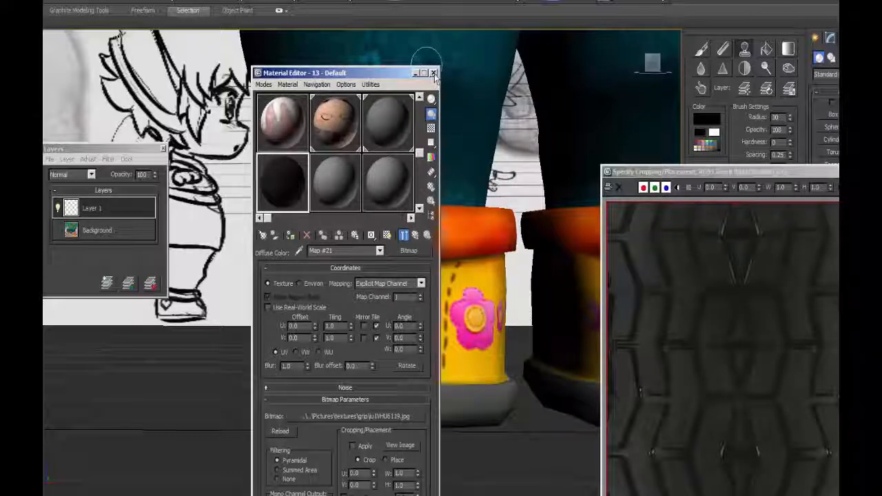
left_click(434, 73)
left_click_drag(710, 174, 124, 222)
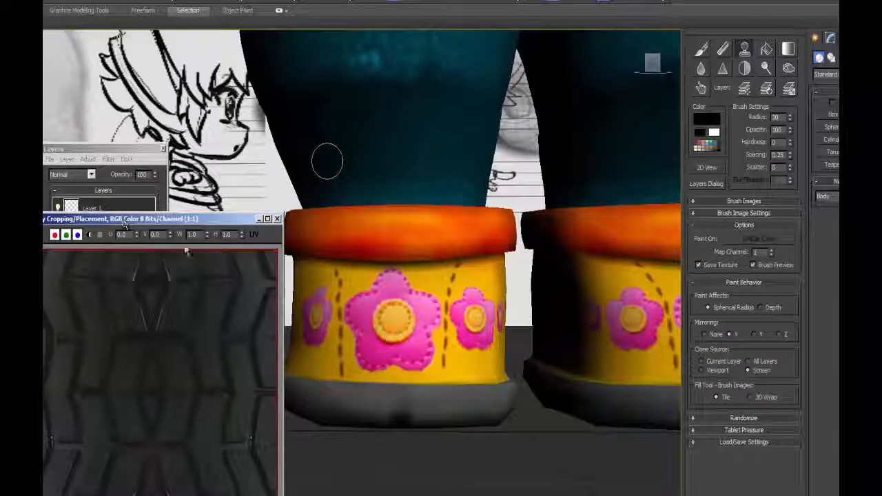
Clone the dark tread texture from the open bitmap across the grey front rim of the boot sole.
scroll(505, 342, "down", 3)
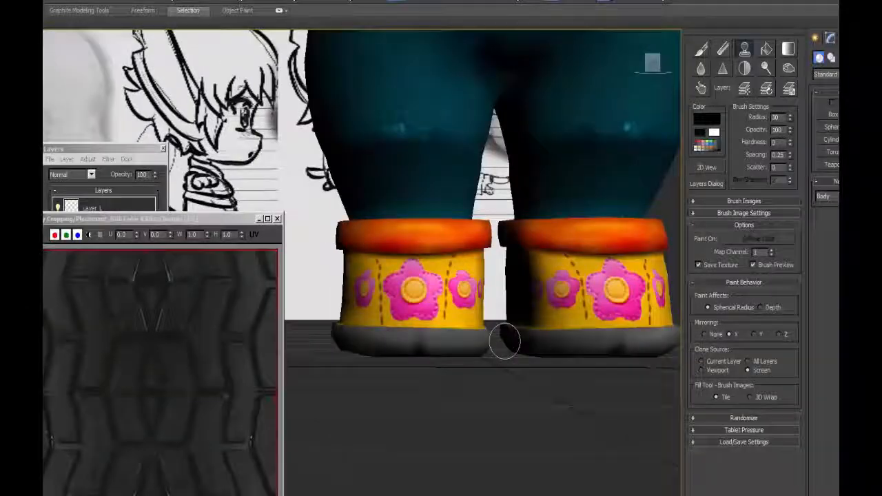
scroll(505, 342, "up", 5)
scroll(513, 340, "down", 5)
scroll(525, 338, "up", 1)
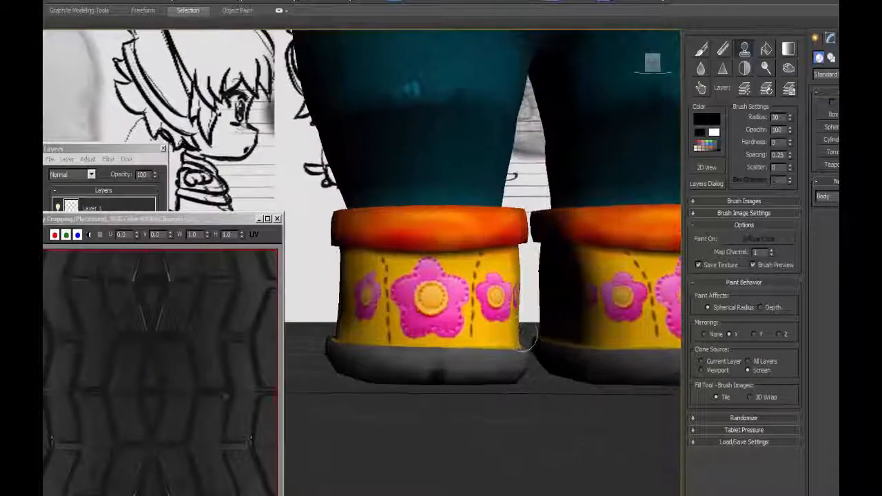
scroll(528, 338, "up", 1)
middle_click_drag(525, 337, 504, 356)
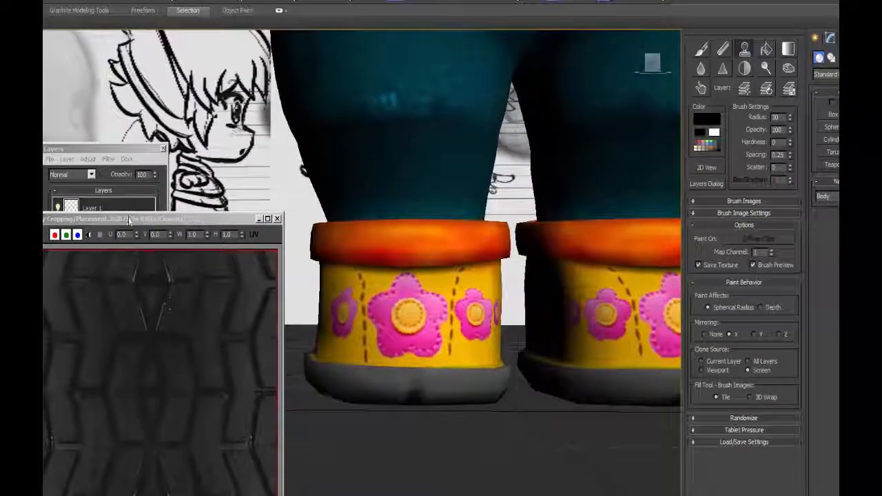
left_click(111, 148)
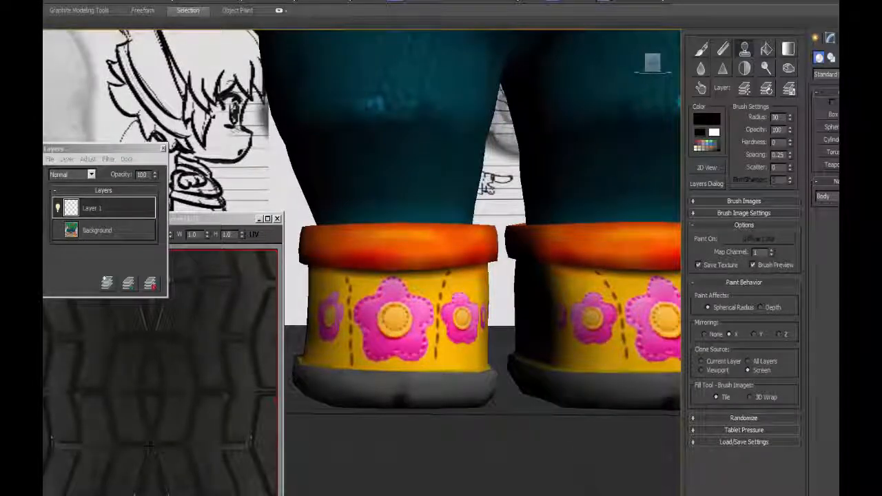
mouse_move(400, 390)
left_mouse_down()
mouse_move(331, 390)
mouse_move(477, 396)
mouse_move(471, 390)
mouse_move(486, 388)
left_mouse_up()
mouse_move(485, 388)
middle_mouse_down("alt")
mouse_move(606, 383)
mouse_move(535, 331)
mouse_move(428, 329)
mouse_move(171, 430)
middle_mouse_up("alt")
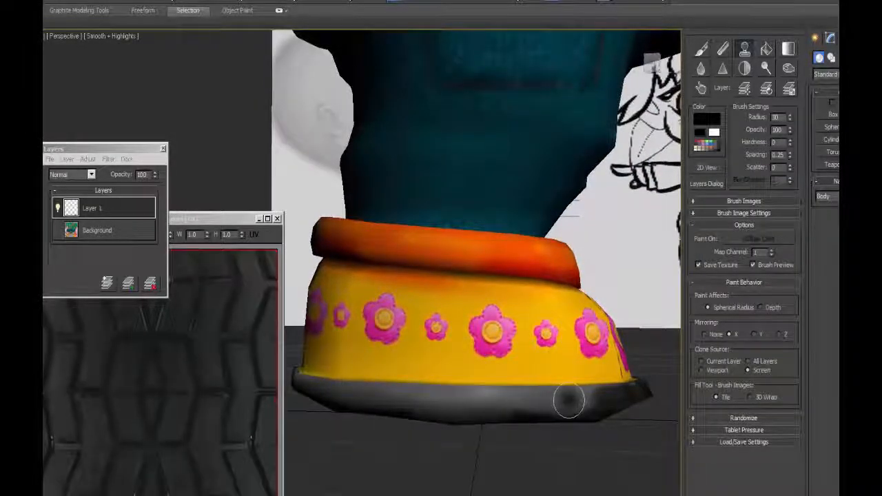
Clone the tread texture along the outer side rim of the boot sole.
left_click_drag(569, 400, 591, 390)
mouse_move(591, 390)
middle_mouse_down("alt")
mouse_move(476, 390)
mouse_move(465, 414)
mouse_move(470, 445)
middle_mouse_up("alt")
scroll(462, 390, "down", 3)
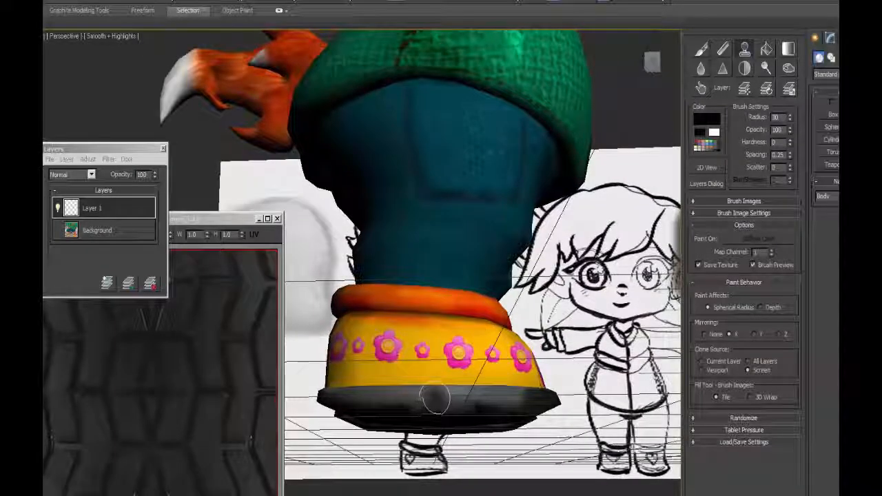
mouse_move(435, 398)
left_mouse_down()
mouse_move(342, 396)
mouse_move(502, 401)
left_mouse_up()
middle_click_drag(501, 402, 448, 462, "alt")
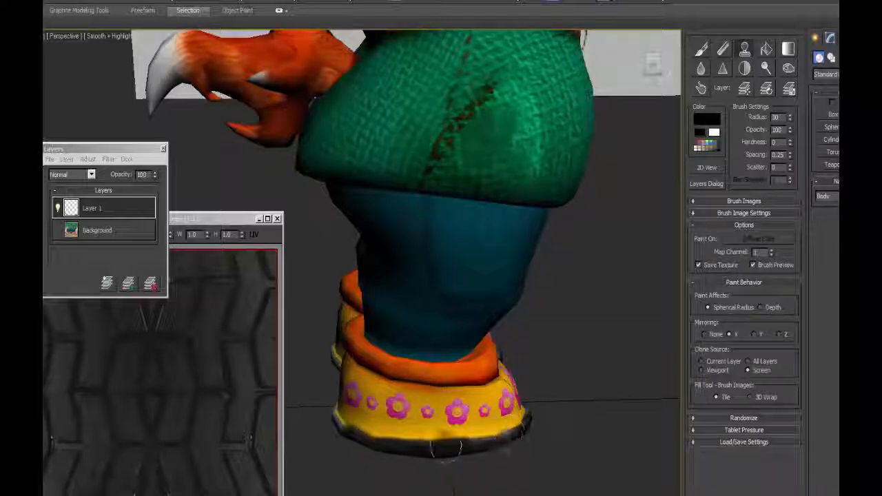
middle_click_drag(451, 455, 421, 449, "alt")
scroll(421, 448, "up", 5)
mouse_move(520, 321)
left_mouse_down()
mouse_move(464, 318)
mouse_move(551, 325)
mouse_move(397, 335)
mouse_move(341, 349)
mouse_move(406, 321)
mouse_move(333, 354)
mouse_move(350, 358)
left_mouse_up()
Clone the tread texture over the middle of the grey inner side rim between the two boots.
mouse_move(345, 355)
middle_mouse_down("alt")
mouse_move(667, 343)
mouse_move(413, 359)
mouse_move(538, 369)
mouse_move(447, 377)
mouse_move(386, 345)
mouse_move(413, 338)
mouse_move(482, 276)
mouse_move(524, 255)
mouse_move(445, 239)
middle_mouse_up("alt")
scroll(447, 376, "down", 2)
scroll(447, 376, "up", 3)
scroll(386, 344, "down", 3)
scroll(523, 262, "up", 3)
scroll(443, 251, "down", 4)
scroll(393, 262, "up", 2)
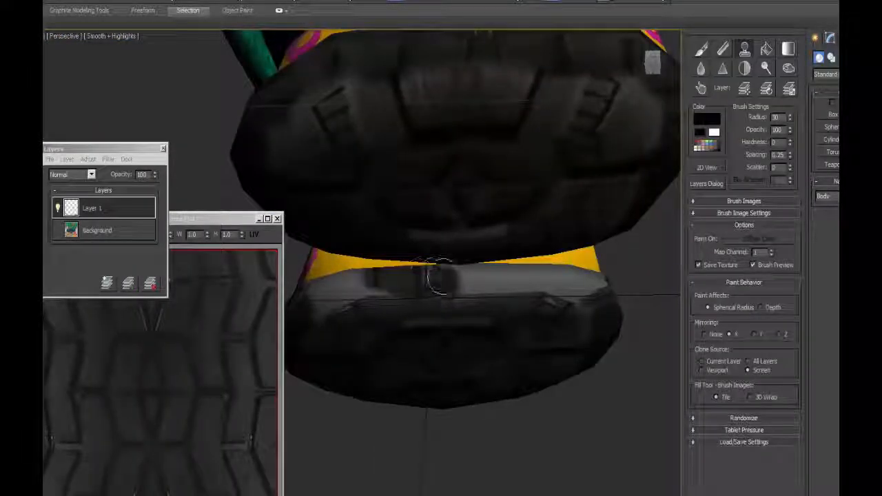
left_click_drag(438, 278, 552, 284)
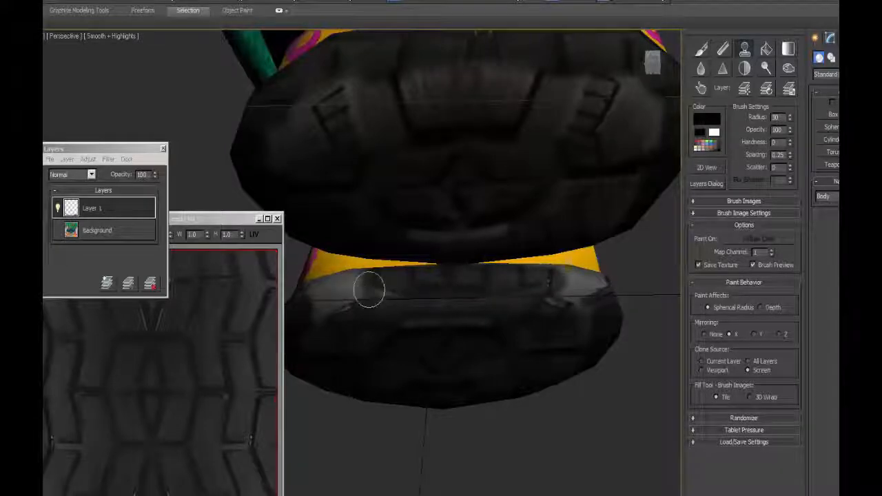
Cover the remaining light grey patches near the end of the inner sole rim with the tread texture.
mouse_move(369, 290)
middle_mouse_down("alt")
mouse_move(351, 278)
mouse_move(472, 365)
middle_mouse_up("alt")
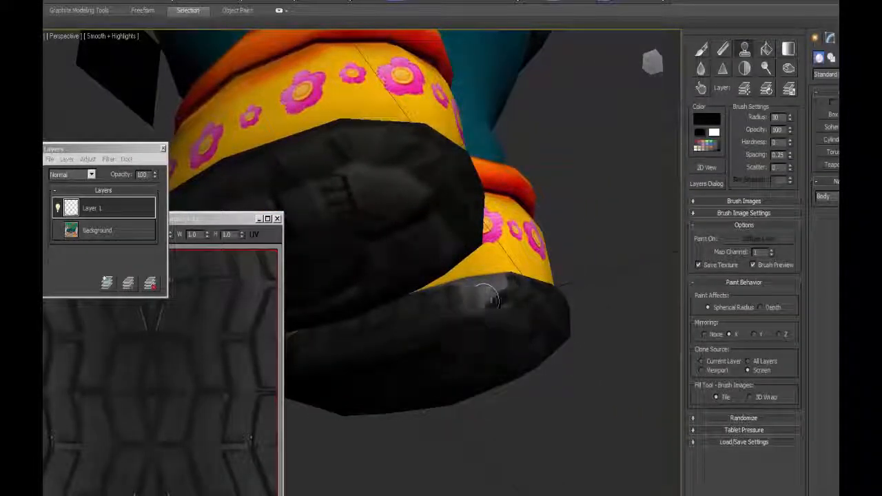
middle_click_drag(508, 315, 509, 315, "alt")
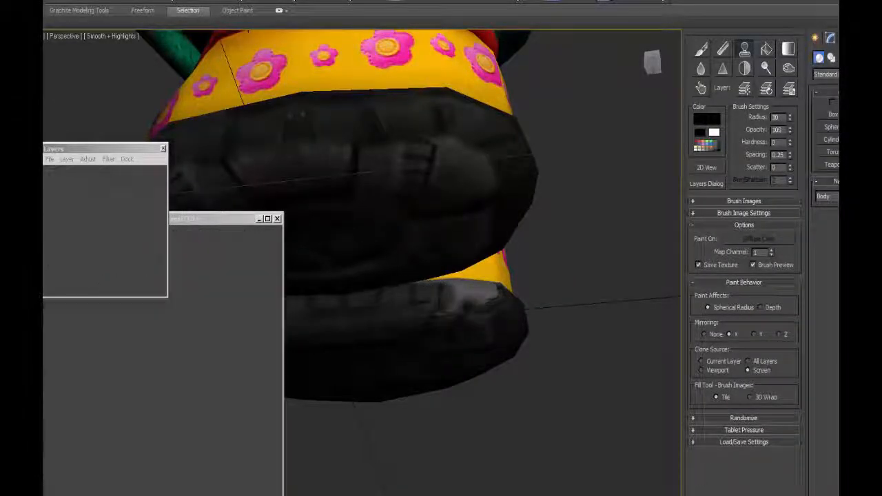
middle_click_drag(465, 305, 420, 228, "alt")
mouse_move(354, 202)
left_mouse_down()
mouse_move(361, 195)
mouse_move(411, 227)
left_mouse_up()
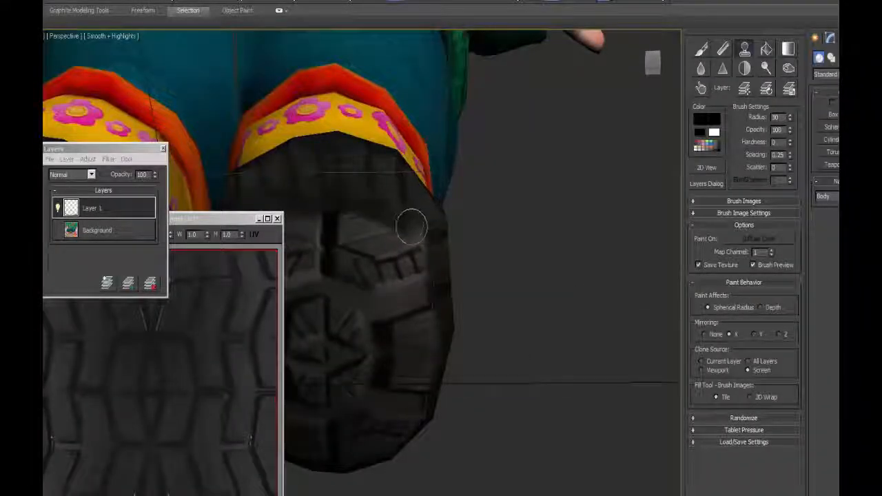
middle_click_drag(412, 226, 406, 172, "alt")
Zoom in on the sole rim and clone more tread texture over its uncovered section.
scroll(406, 207, "up", 3)
middle_click_drag(404, 405, 492, 421, "alt")
scroll(483, 331, "down", 3)
middle_click_drag(482, 311, 456, 310, "alt")
scroll(457, 310, "up", 4)
mouse_move(388, 248)
left_mouse_down()
mouse_move(495, 237)
mouse_move(429, 245)
mouse_move(456, 261)
mouse_move(441, 246)
left_mouse_up()
Extend the cloned tread texture around the toe and along the adjoining sides of the boot rims.
middle_click_drag(445, 252, 383, 299, "alt")
left_click_drag(383, 299, 421, 315)
middle_click_drag(421, 315, 378, 295, "alt")
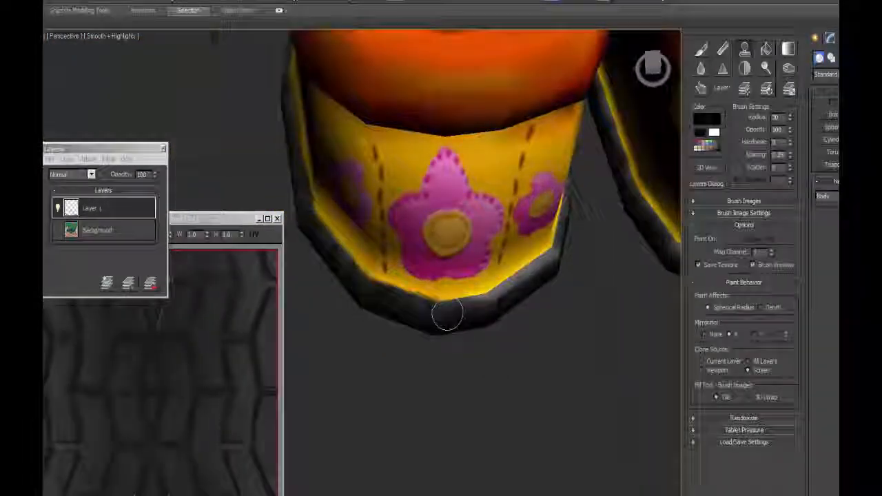
mouse_move(448, 311)
middle_mouse_down("alt")
mouse_move(375, 236)
mouse_move(467, 399)
middle_mouse_up("alt")
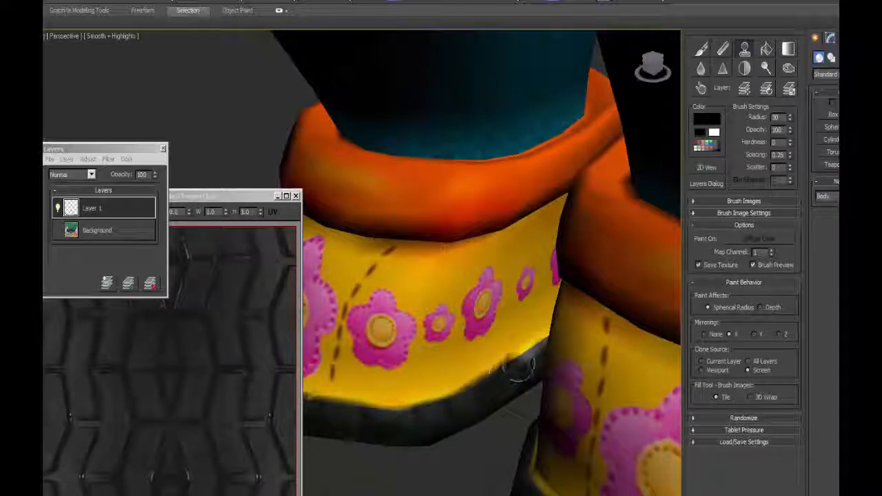
middle_click_drag(537, 356, 382, 255, "alt")
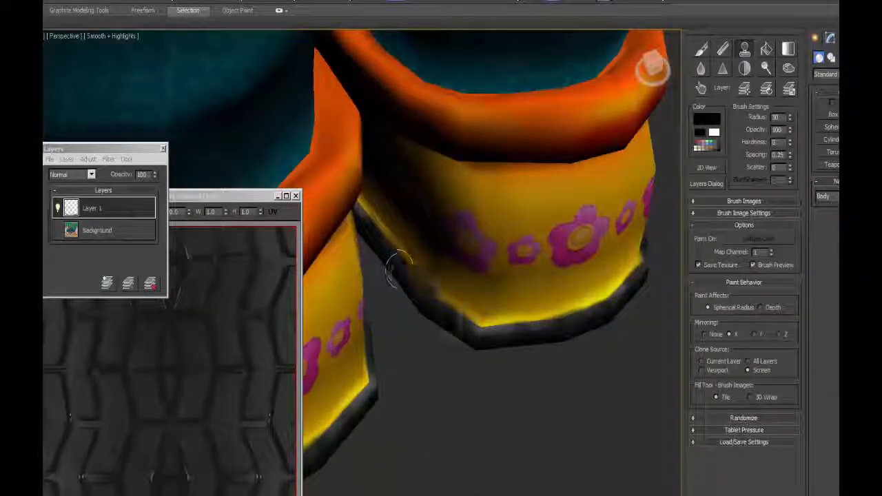
mouse_move(482, 334)
middle_mouse_down("alt")
mouse_move(479, 419)
mouse_move(486, 414)
middle_mouse_up("alt")
mouse_move(509, 352)
middle_mouse_down("alt")
mouse_move(448, 271)
mouse_move(514, 280)
middle_mouse_up("alt")
In Flat shading, sample the boot's yellow and repaint its ragged lower side edge with a brush of radius 17 and hardness 49.
left_click(703, 54)
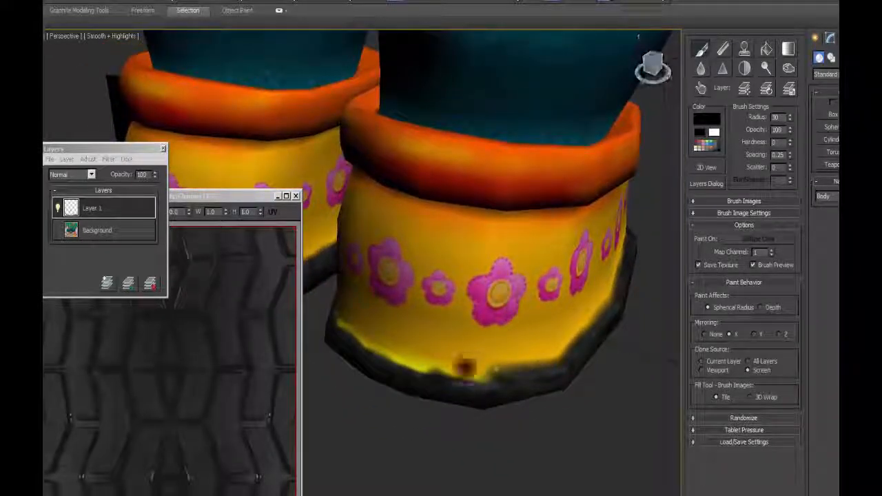
left_click(110, 36)
left_click(138, 77)
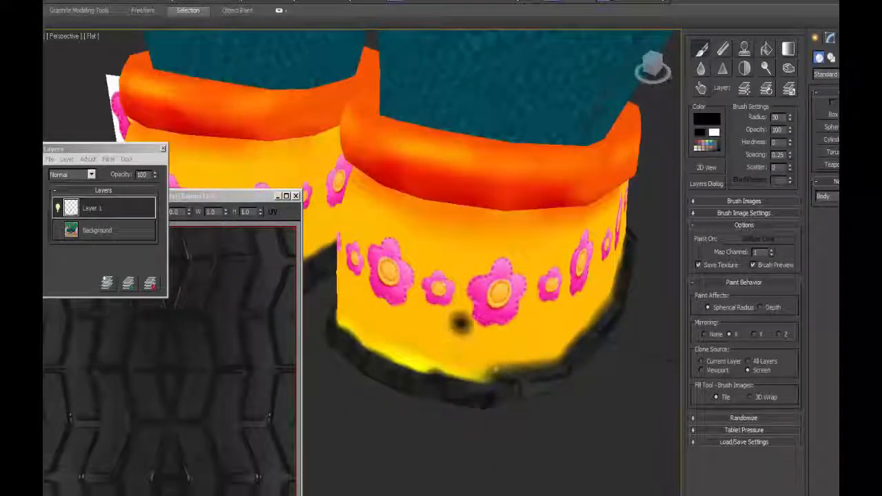
left_click(449, 338, "alt")
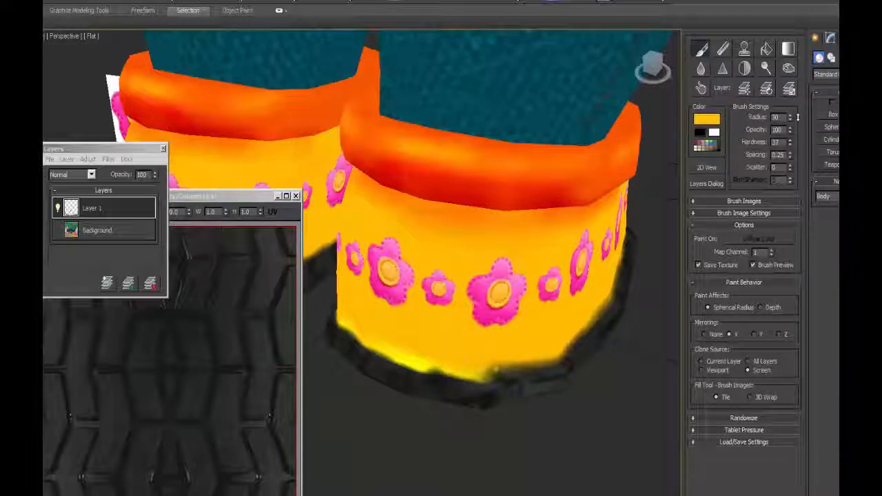
left_click_drag(791, 121, 792, 126)
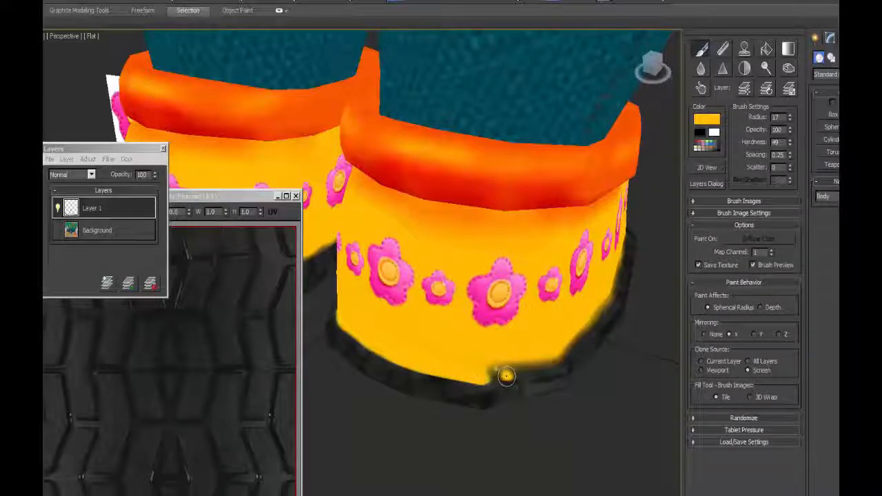
middle_click_drag(508, 372, 454, 381, "alt")
left_click_drag(459, 354, 500, 346)
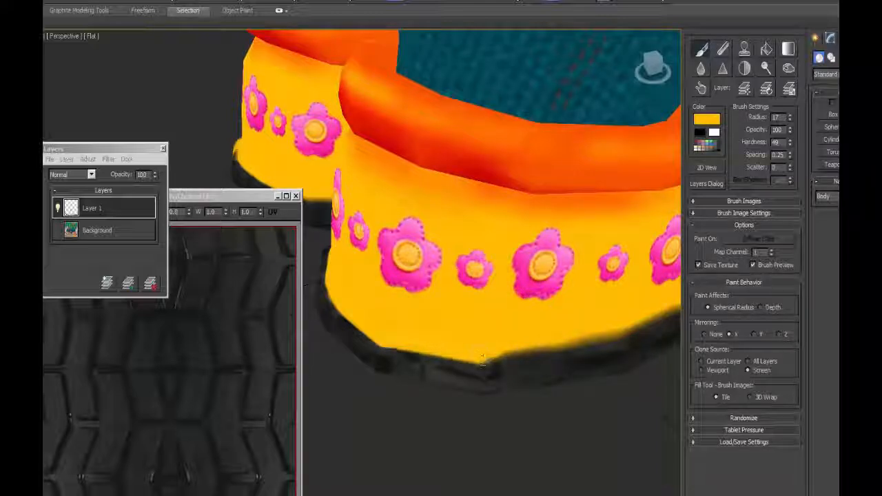
Clean up the yellow border above the sole around the boot's side and toe with the same brush.
middle_click_drag(516, 356, 538, 385, "alt")
left_click_drag(537, 389, 632, 390)
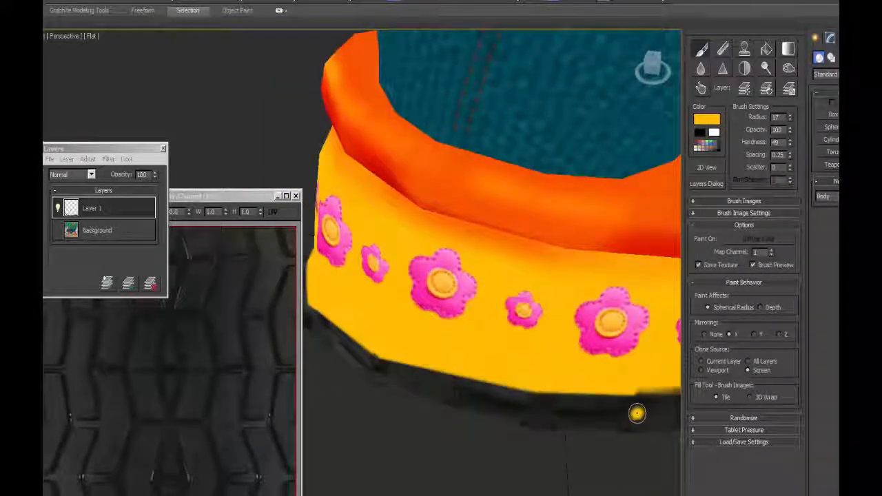
middle_click_drag(637, 413, 544, 405, "alt")
left_click_drag(408, 363, 506, 370)
middle_click_drag(509, 368, 434, 386, "alt")
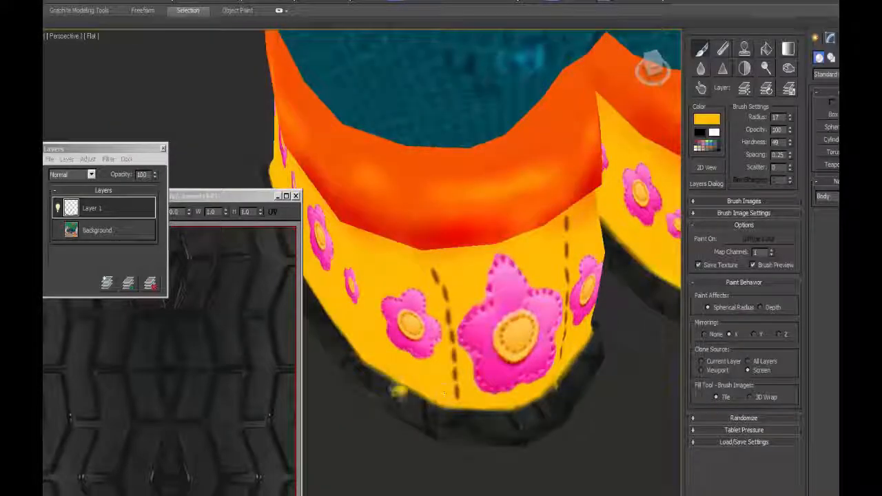
middle_click_drag(586, 421, 475, 413, "alt")
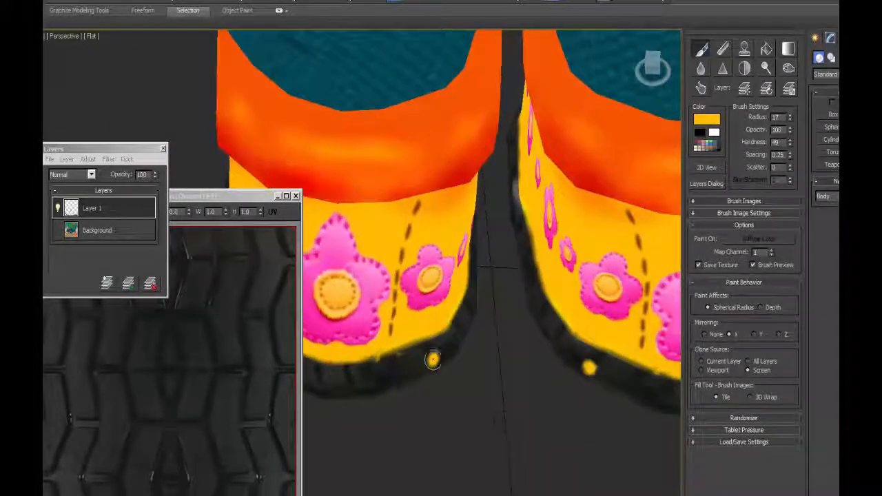
mouse_move(469, 365)
middle_mouse_down("alt")
mouse_move(550, 368)
mouse_move(493, 359)
middle_mouse_up("alt")
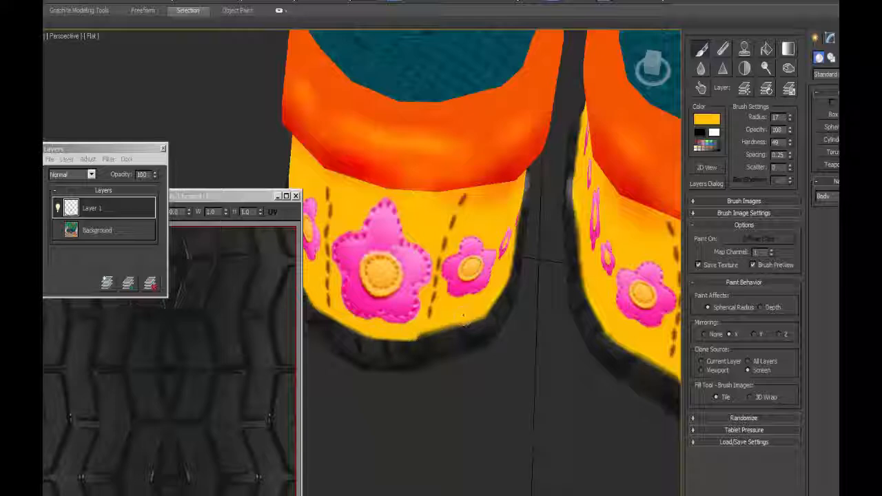
Clone the dark tread texture over one half of the star-patterned boot soles.
middle_click_drag(464, 317, 433, 175, "alt")
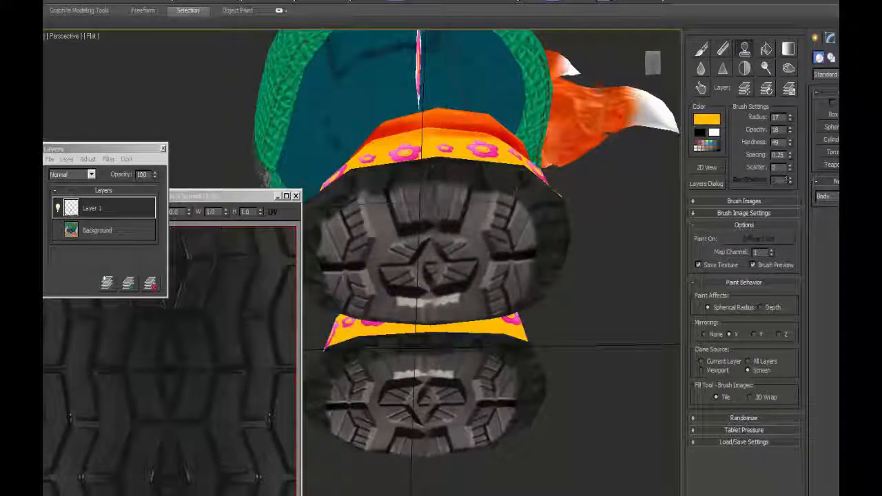
scroll(430, 182, "down", 3)
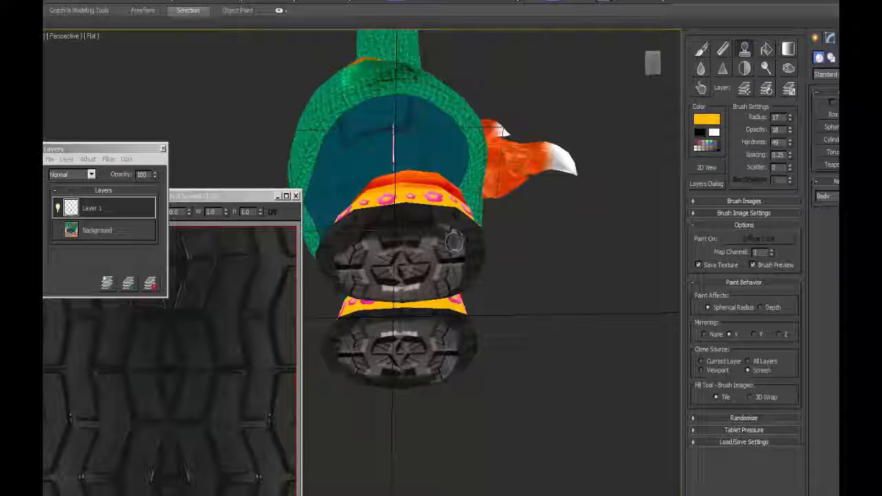
mouse_move(465, 254)
left_mouse_down()
mouse_move(399, 242)
mouse_move(323, 258)
mouse_move(392, 255)
left_mouse_up()
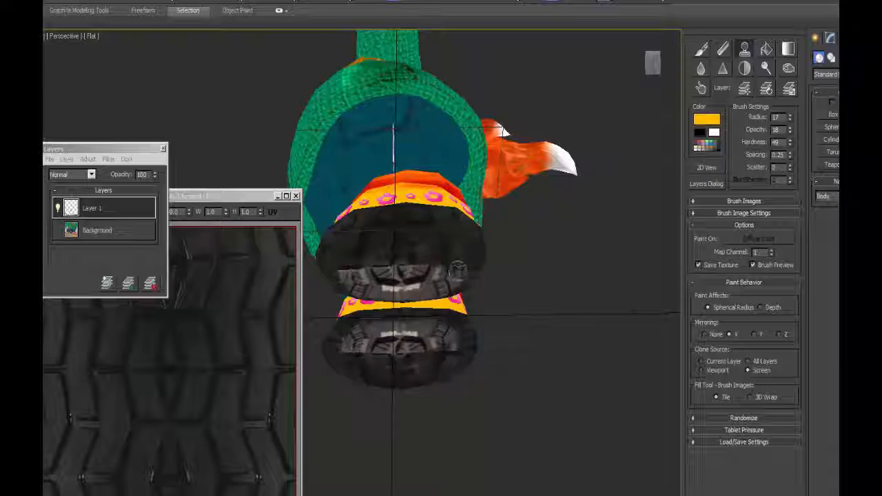
mouse_move(458, 268)
left_mouse_down()
mouse_move(465, 256)
mouse_move(466, 275)
left_mouse_up()
middle_click_drag(466, 274, 467, 227, "alt")
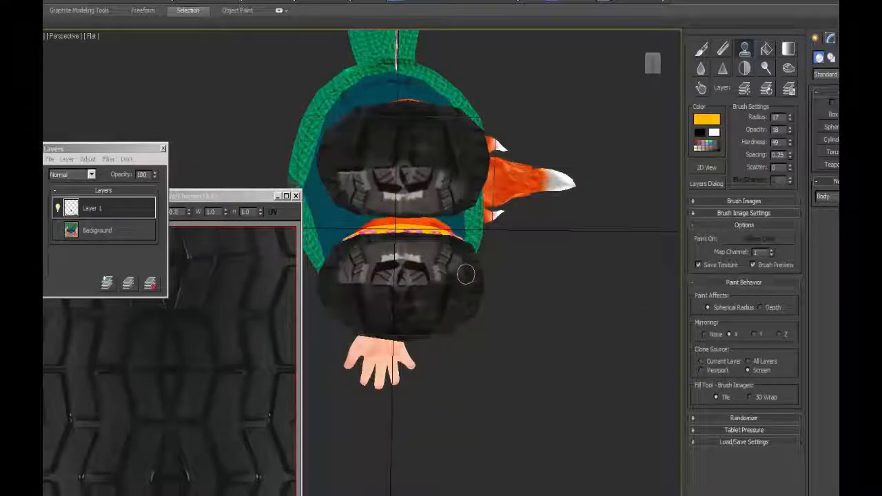
left_click(467, 276)
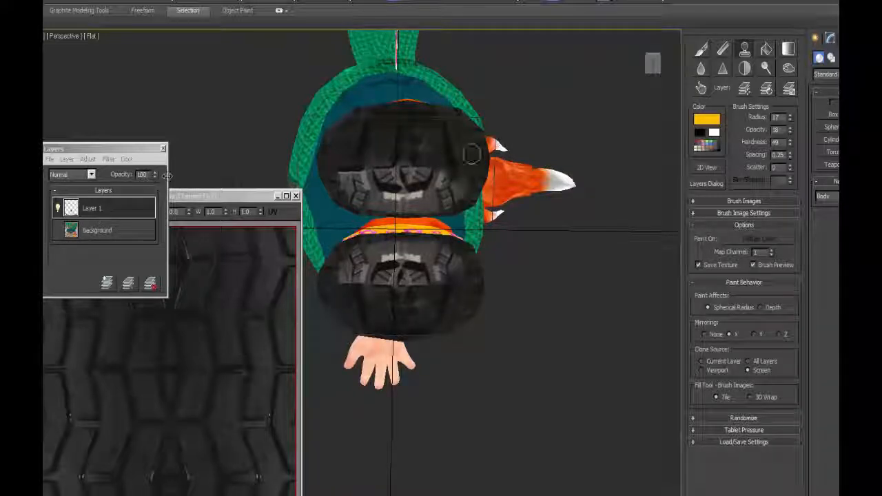
Clone the tread texture over the leftover star pattern on the other half of the soles.
middle_click_drag(399, 286, 394, 212, "alt")
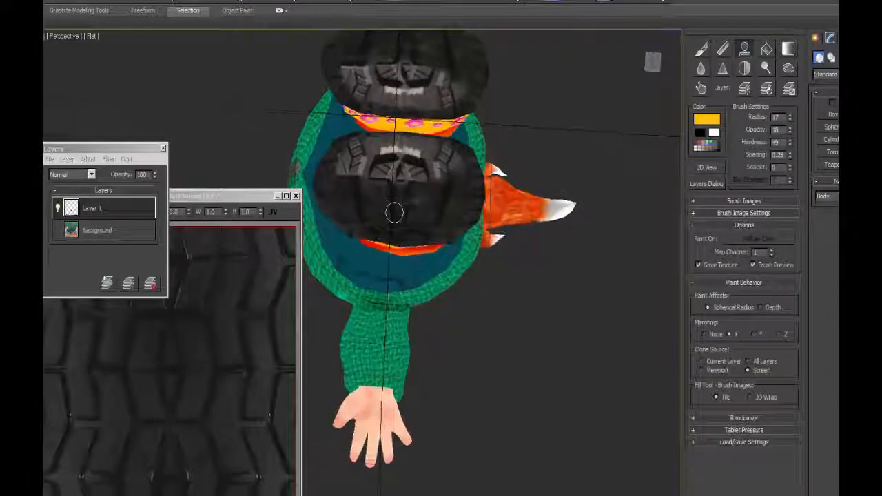
middle_click_drag(376, 172, 371, 103, "alt")
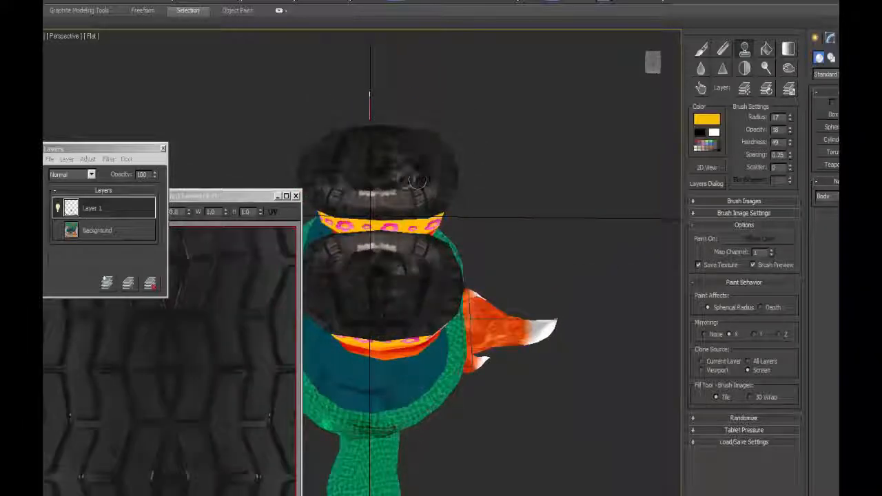
left_click_drag(417, 181, 409, 204)
middle_click_drag(396, 195, 398, 83, "alt")
Restore Smooth + Highlights shading and end the painting session by flattening the layers and saving the current texture.
left_click(91, 36)
left_click(124, 46)
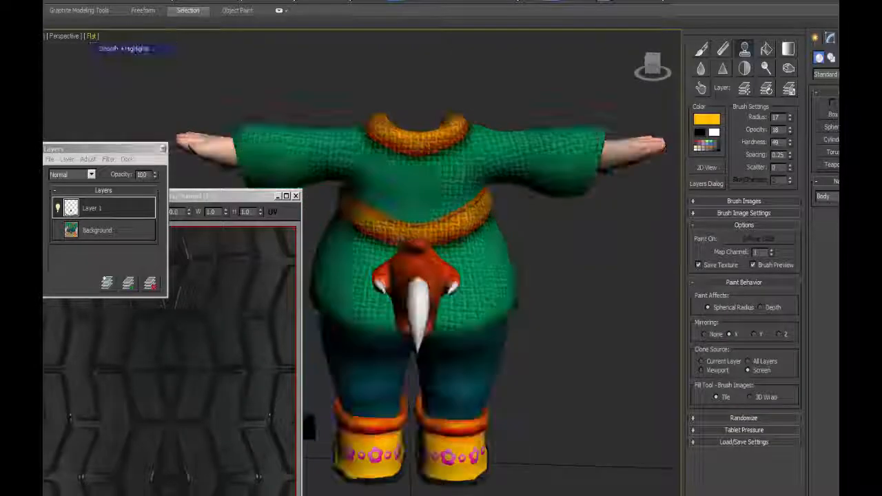
left_click(745, 50)
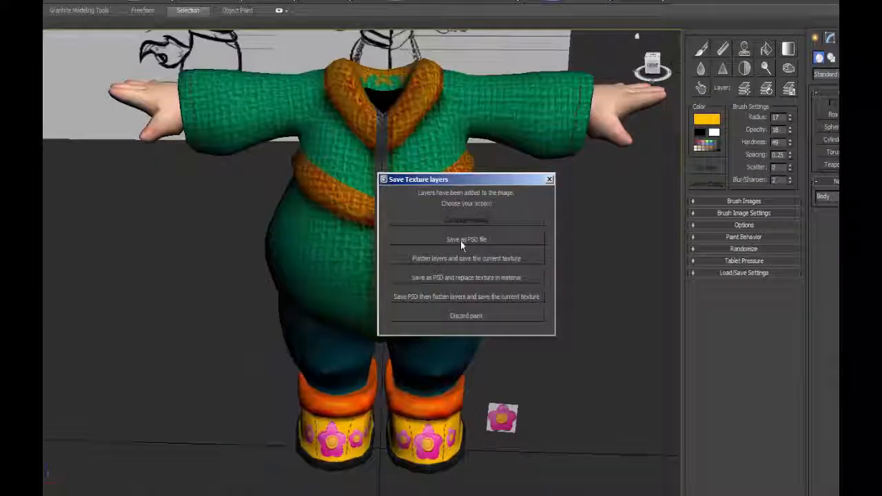
left_click(461, 261)
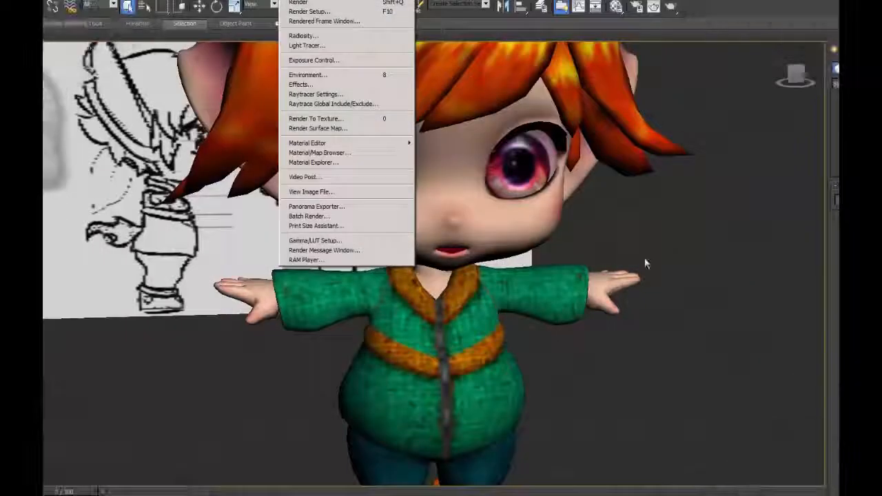
left_click(624, 268)
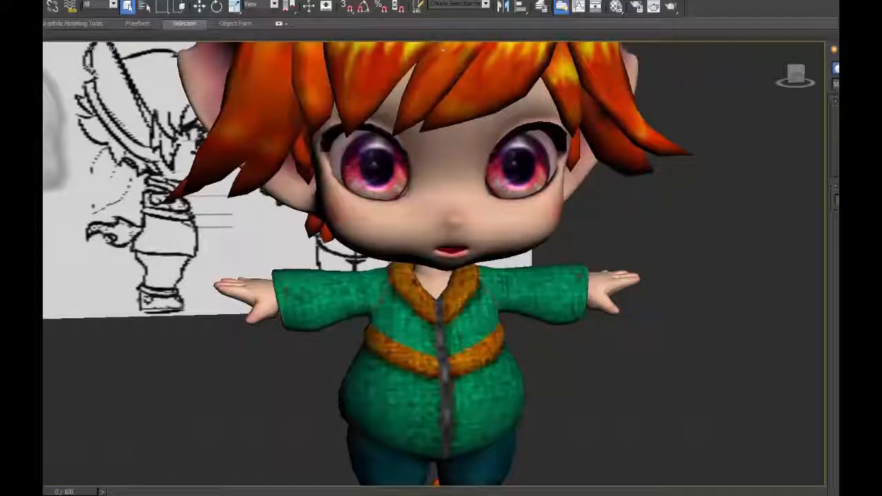
Test-render the perspective view of the character and close the rendered frame.
left_click(303, 1)
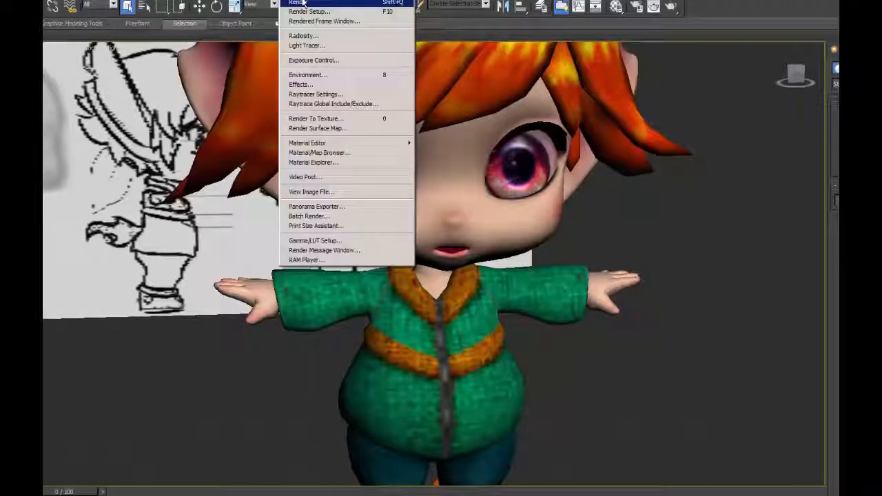
left_click(303, 3)
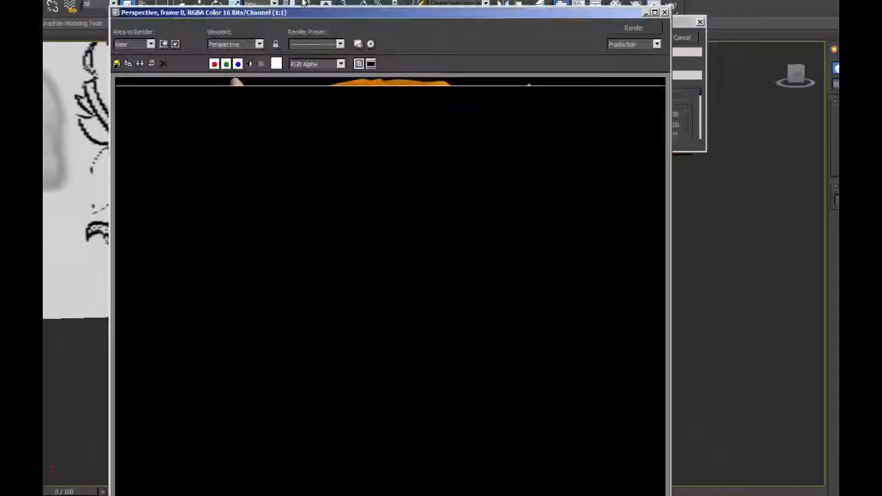
left_click(664, 12)
key("alt+f")
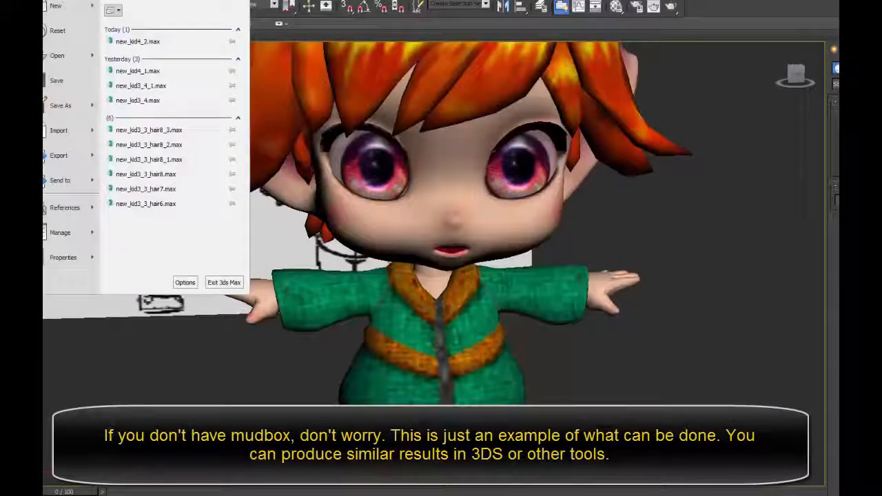
mouse_move(64, 157)
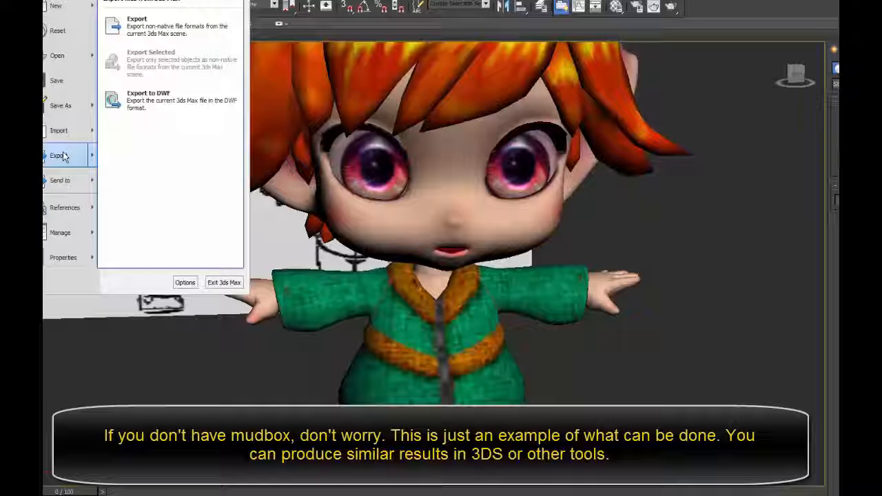
left_click(138, 18)
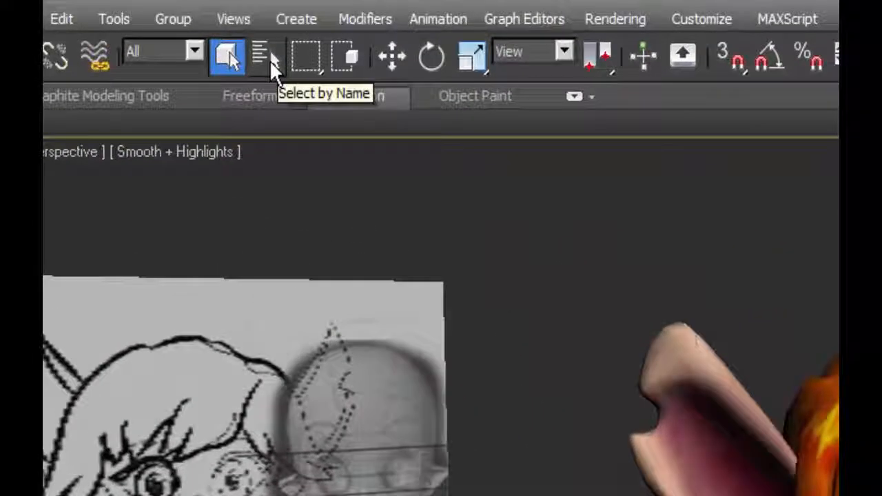
Restrict selection to Geometry and select all the meshes of the character.
left_click(195, 52)
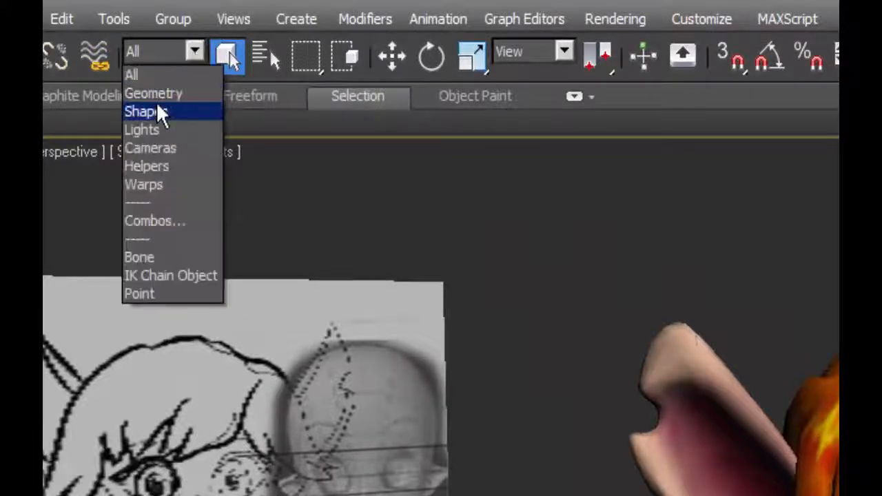
left_click(152, 94)
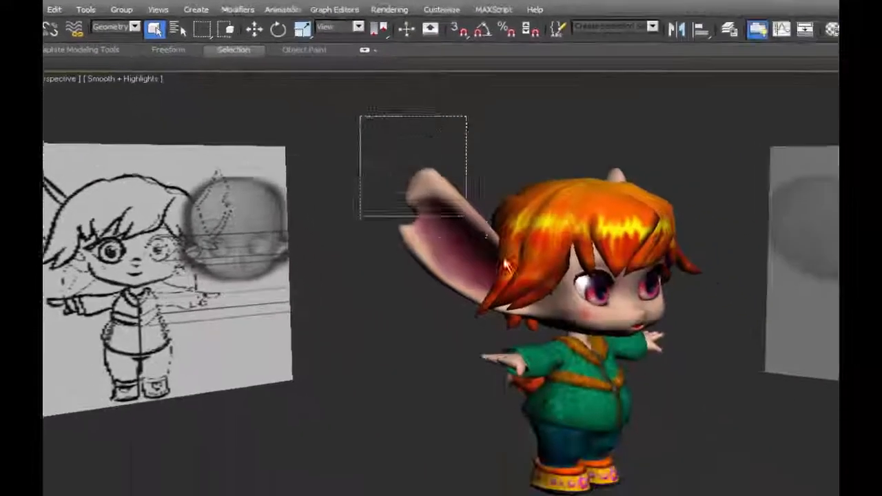
left_click_drag(466, 218, 667, 464)
Export only the selected character meshes as an Autodesk FBX file named mudbox_kid1.
left_click(46, 6)
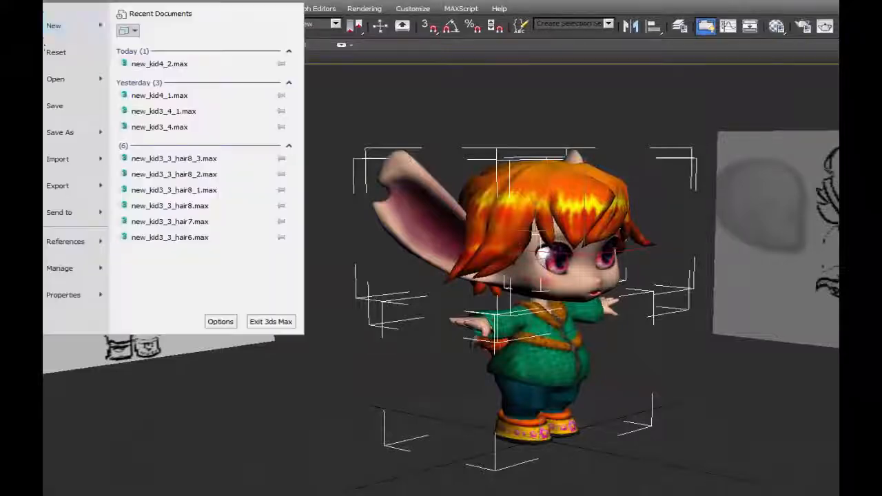
mouse_move(72, 186)
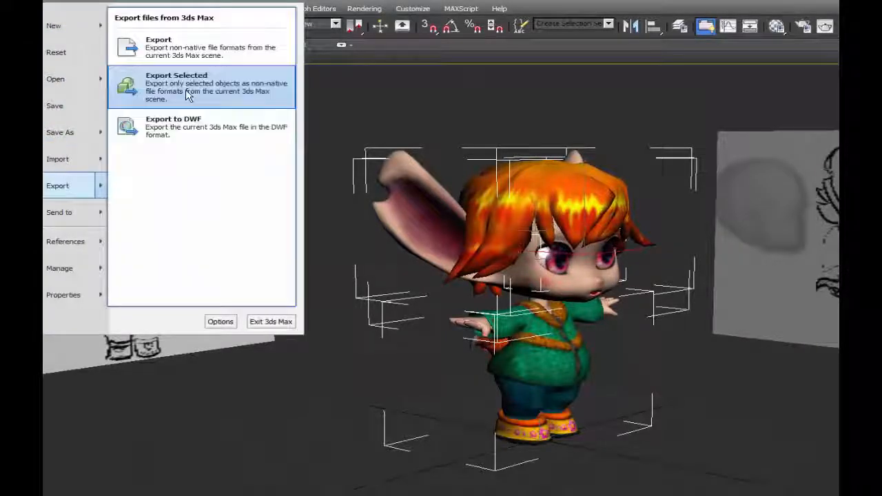
left_click(187, 96)
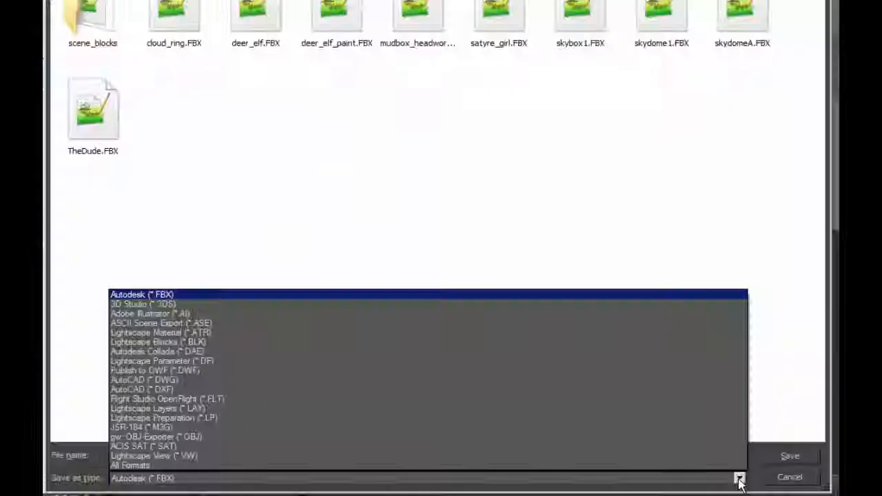
left_click(739, 477)
left_click(321, 456)
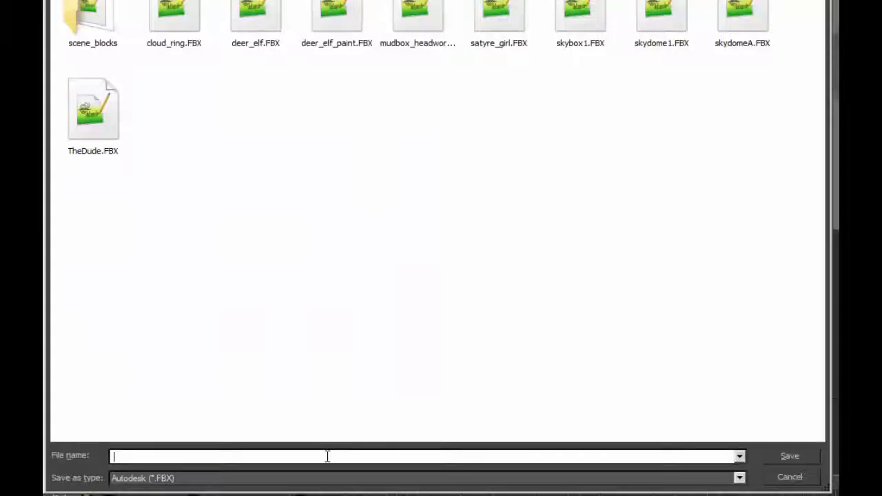
type("mudbox_kid1")
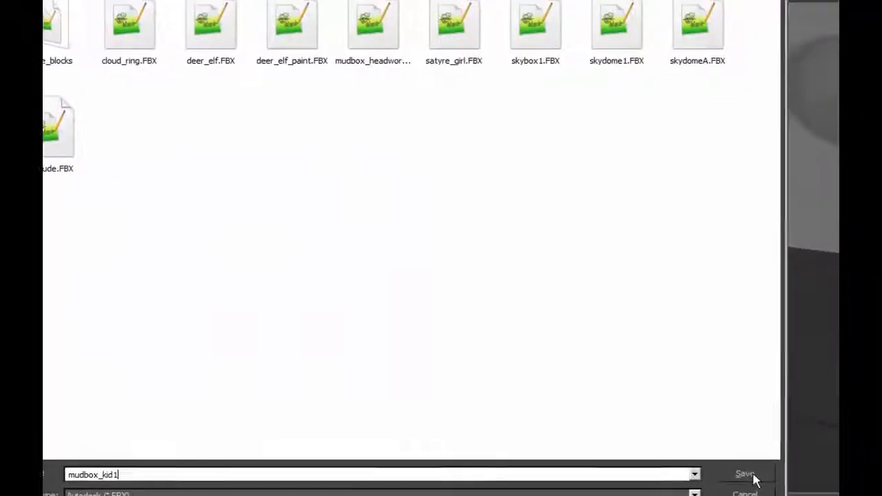
left_click(790, 456)
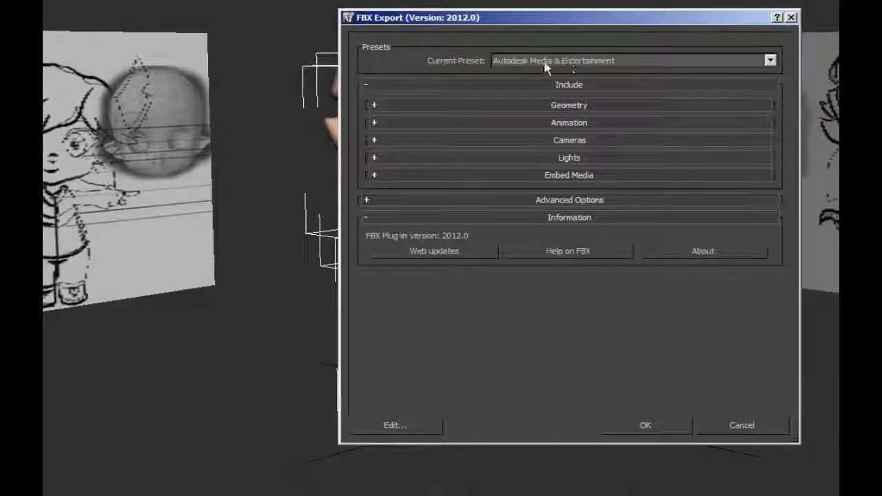
Adjust the geometry options and exclude animation from the FBX export.
left_click(379, 105)
left_click(568, 179)
left_click(374, 105)
left_click(373, 123)
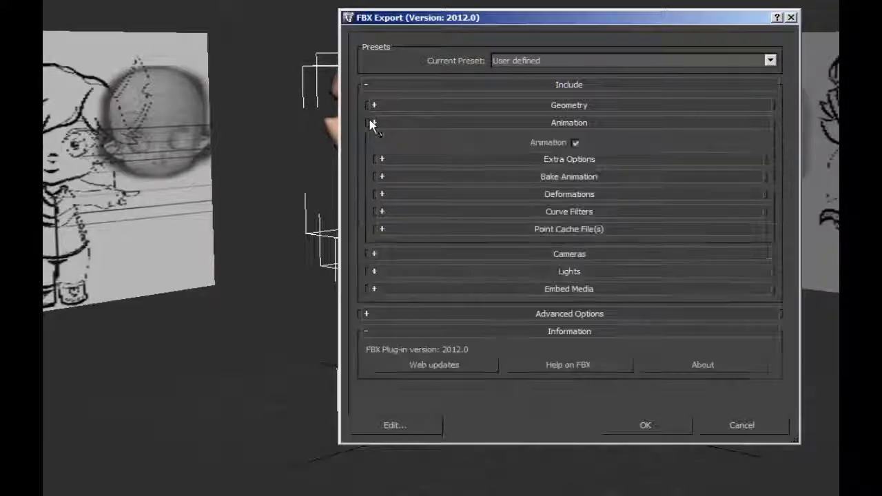
left_click(575, 143)
left_click(374, 123)
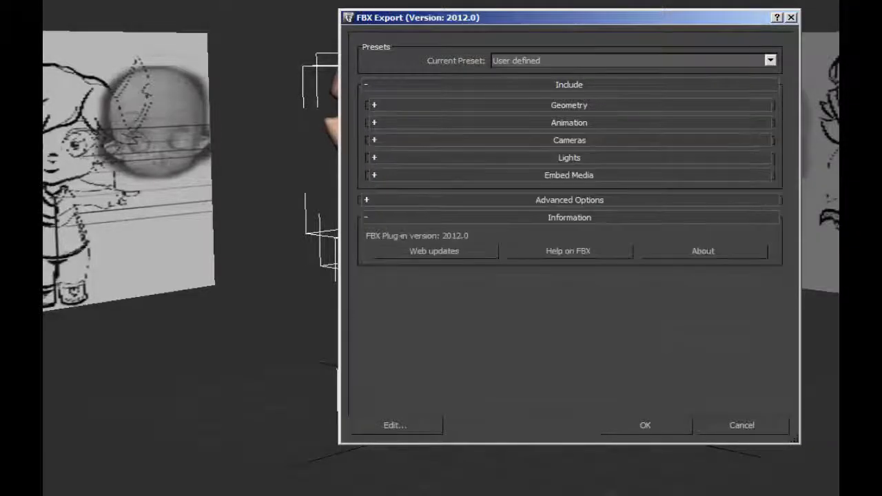
left_click(375, 104)
left_click(375, 104)
Exclude cameras and lights from the FBX export.
left_click(376, 140)
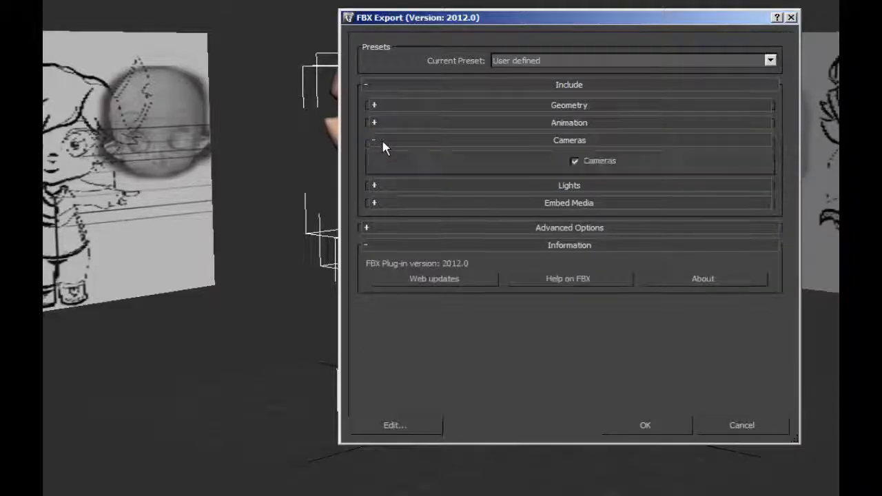
left_click(575, 163)
left_click(385, 139)
left_click(392, 158)
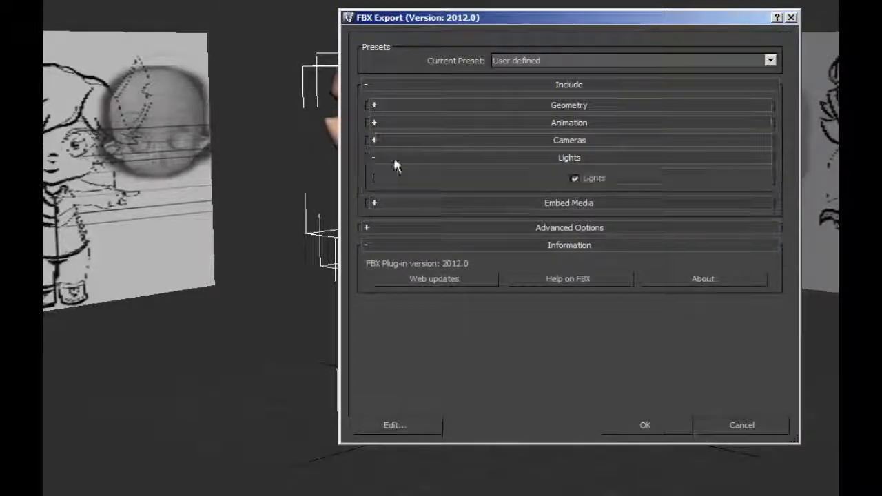
left_click(578, 178)
left_click(420, 159)
left_click(422, 175)
left_click(375, 178)
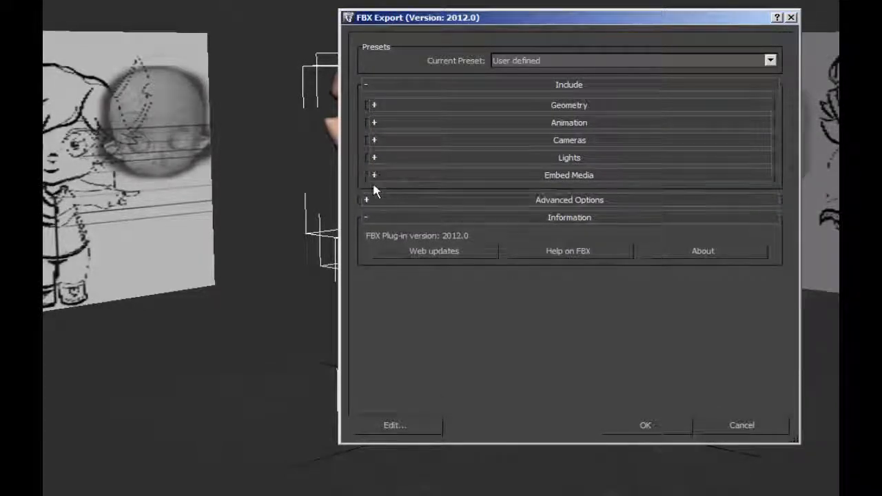
Set the FBX file format to Binary, version FBX 2012, and run the export.
left_click(374, 198)
left_click(374, 218)
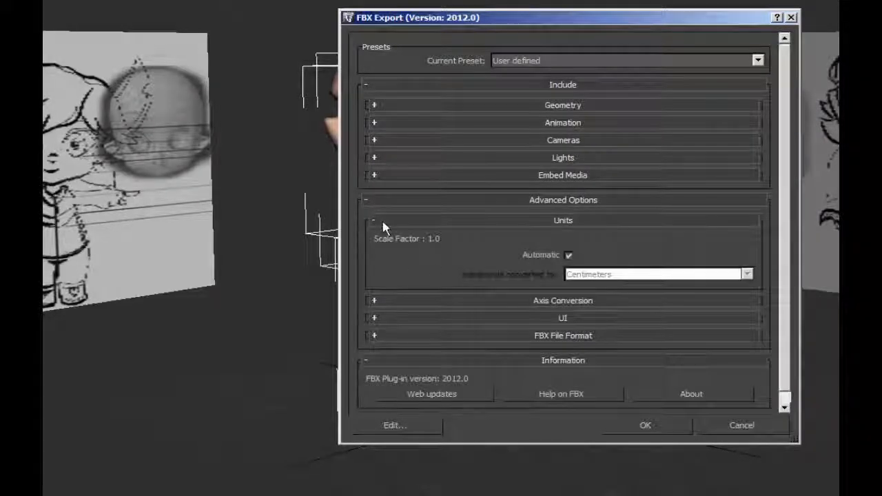
left_click(383, 222)
left_click(482, 273)
left_click(747, 296)
left_click(746, 308)
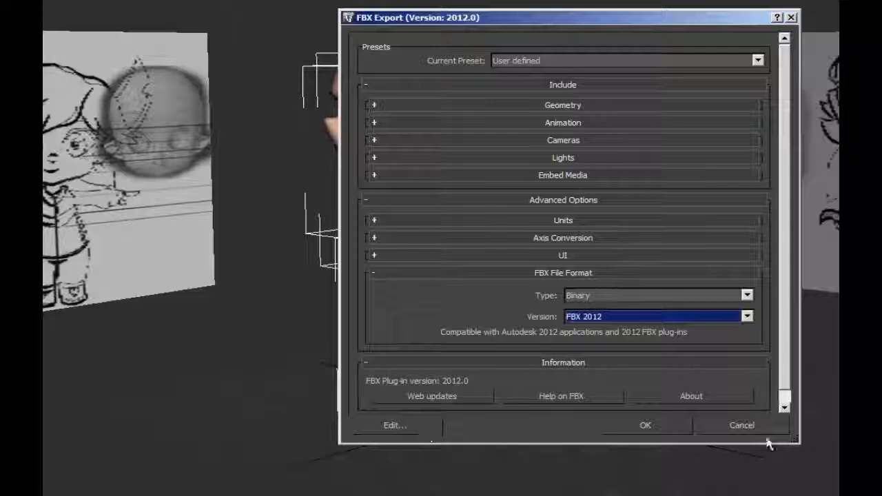
left_click(645, 424)
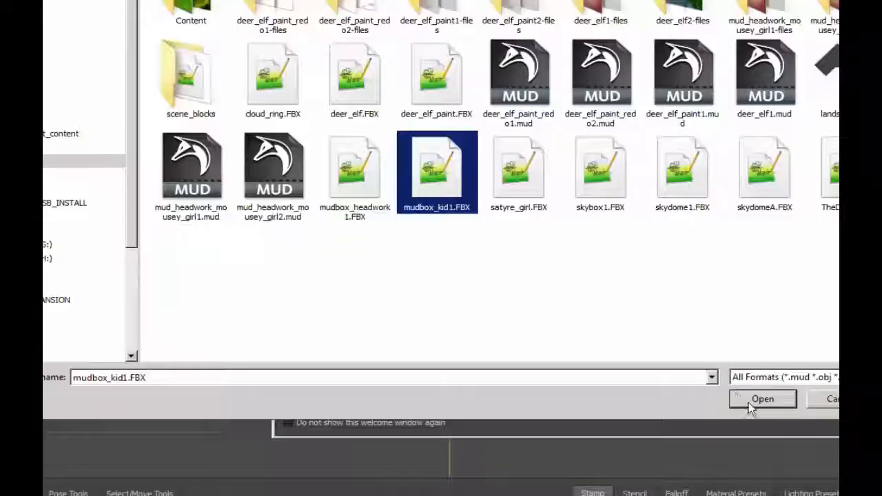
Switch to Mudbox and open mudbox_kid1.FBX, keeping all meshes despite the topology problems.
left_click(758, 400)
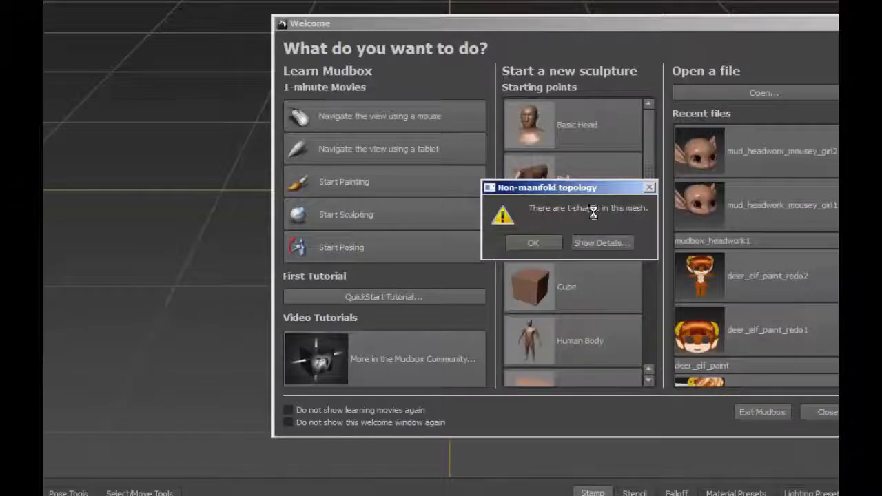
left_click(519, 243)
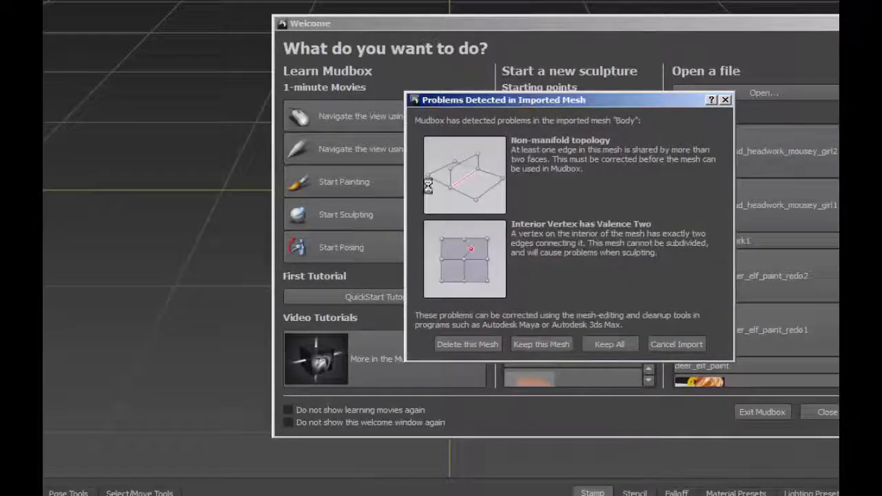
left_click(609, 345)
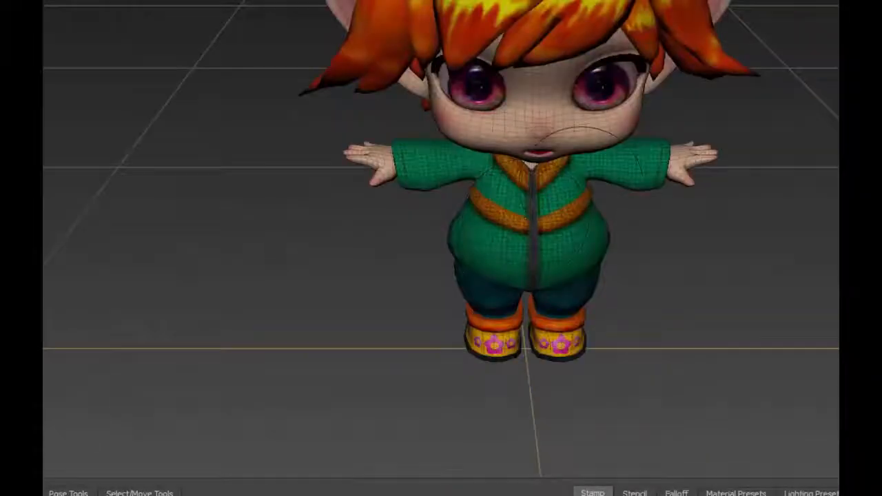
middle_click_drag(585, 182, 521, 231, "alt")
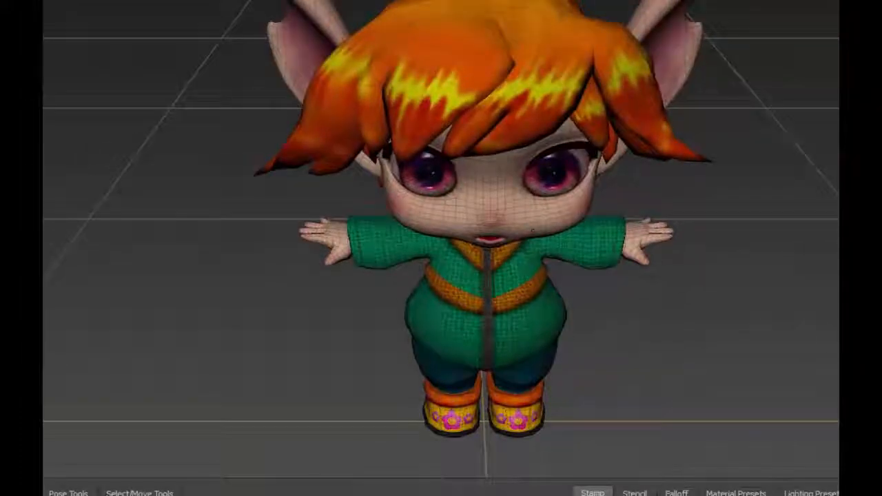
mouse_move(522, 231)
left_mouse_down("alt")
mouse_move(523, 192)
mouse_move(514, 215)
left_mouse_up("alt")
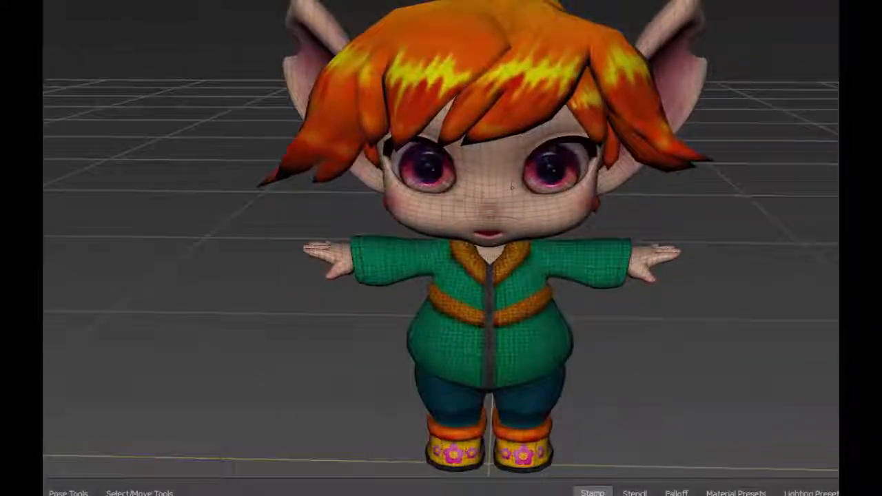
middle_click_drag(512, 188, 516, 149, "alt")
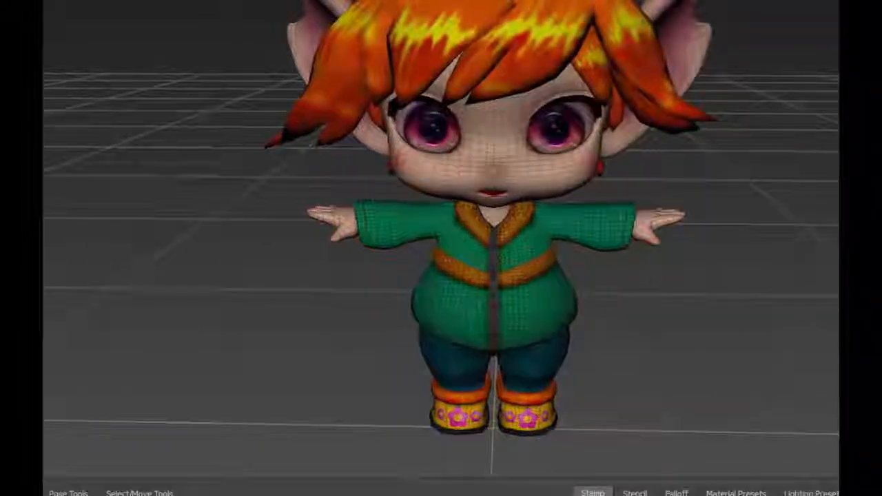
right_click_drag(516, 150, 542, 209, "alt")
mouse_move(542, 210)
middle_mouse_down("alt")
mouse_move(543, 230)
mouse_move(547, 224)
middle_mouse_up("alt")
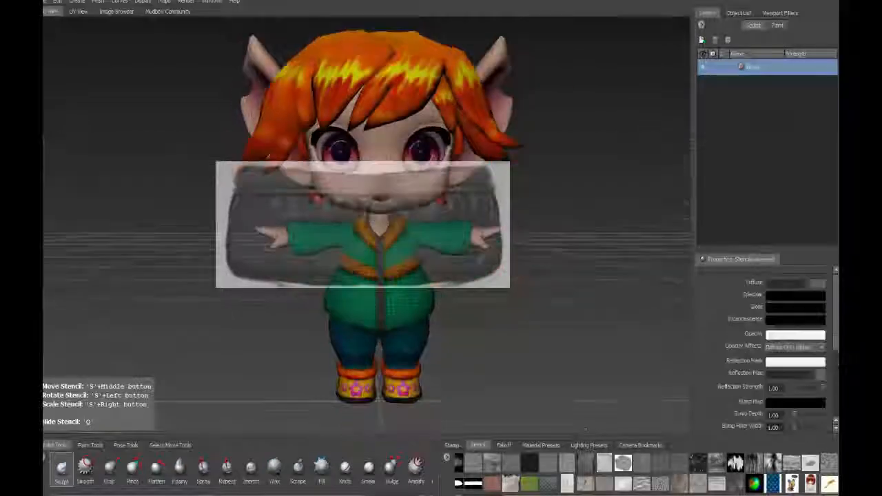
Shrink the stencil image to about a third of its size and place it over the character's lower legs.
left_click_drag(441, 296, 437, 355, "alt")
middle_click_drag(436, 355, 487, 357, "alt")
right_click_drag(486, 356, 441, 351, "alt")
left_click_drag(441, 351, 460, 354, "alt")
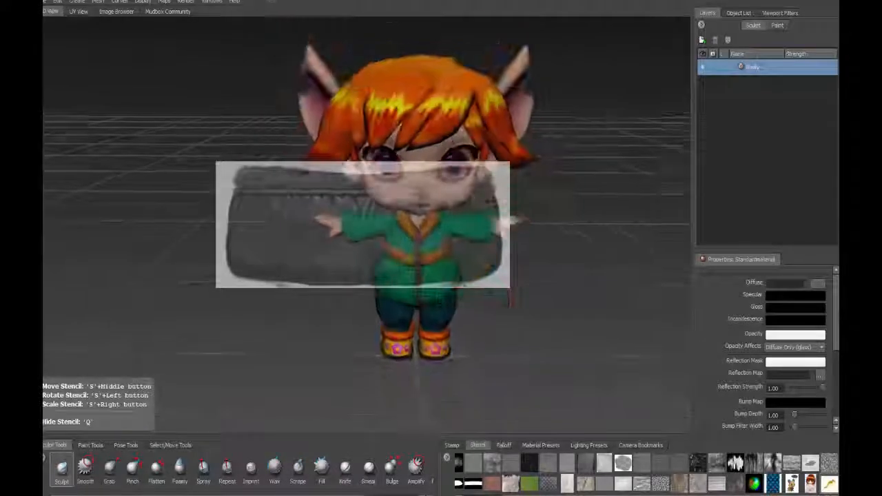
right_click_drag(460, 354, 468, 355, "alt")
right_click_drag(417, 234, 363, 222)
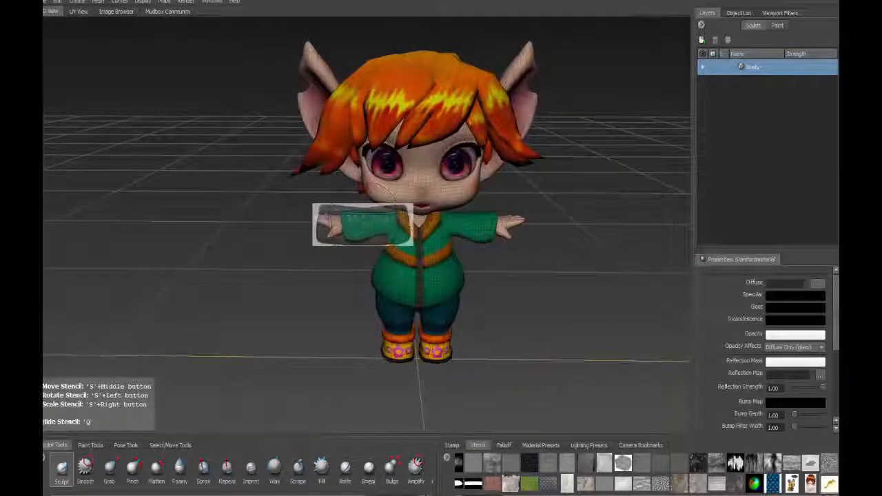
middle_click_drag(364, 225, 395, 338)
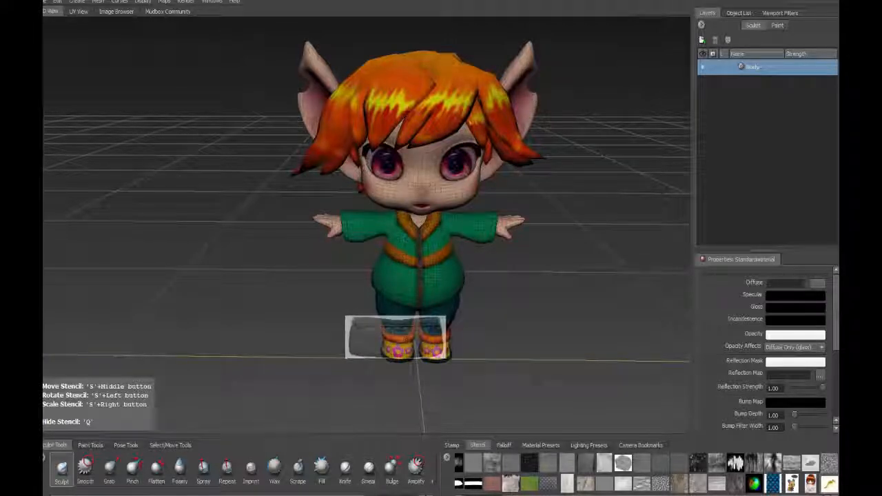
left_click_drag(396, 338, 397, 337)
Align the character's boots beneath the stencil so that the image overlaps one boot's orange cuff.
middle_click_drag(397, 337, 376, 337, "alt")
left_click_drag(470, 310, 469, 270, "alt")
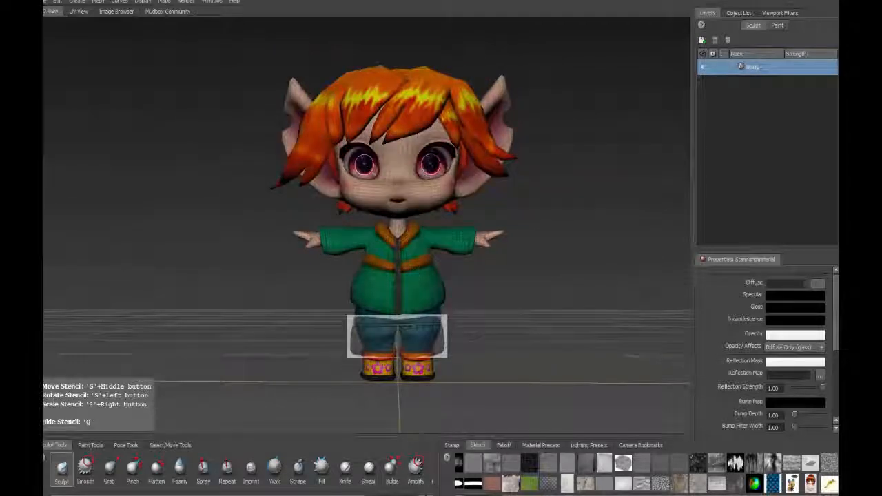
right_click_drag(467, 299, 498, 351, "alt")
middle_click_drag(497, 351, 492, 310, "alt")
mouse_move(492, 310)
left_mouse_down("alt")
mouse_move(491, 295)
mouse_move(495, 305)
left_mouse_up("alt")
right_click_drag(495, 305, 484, 367, "alt")
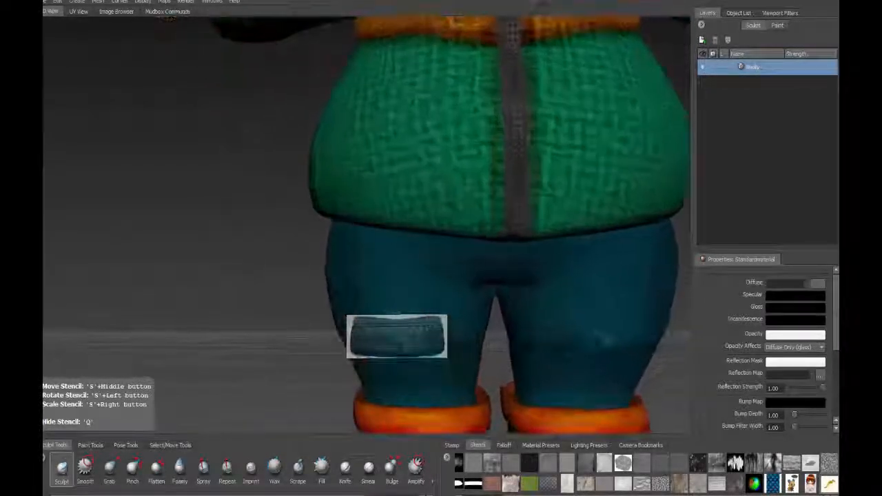
middle_click_drag(484, 368, 469, 277, "alt")
mouse_move(469, 277)
right_mouse_down("alt")
mouse_move(467, 265)
mouse_move(477, 318)
mouse_move(465, 273)
right_mouse_up("alt")
middle_click_drag(464, 273, 465, 301, "alt")
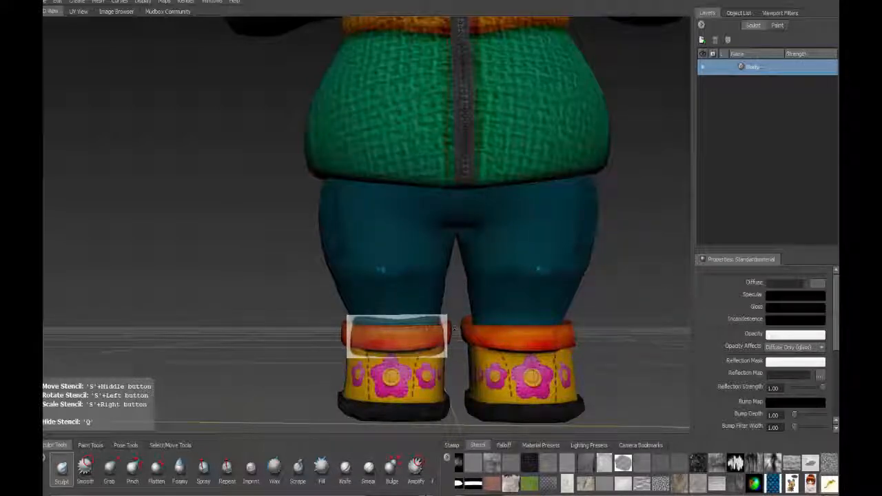
Choose the Projection brush and enlarge the stencil slightly to span the full width of the boot cuff.
left_click(91, 445)
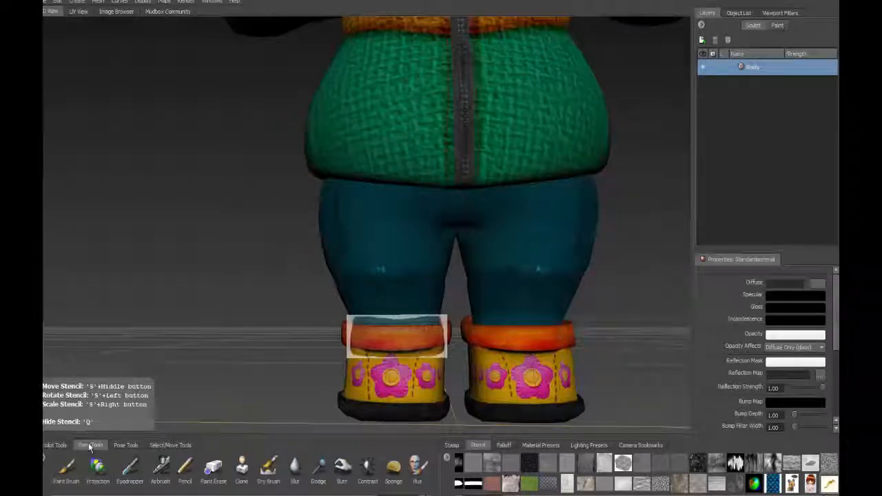
left_click(98, 469)
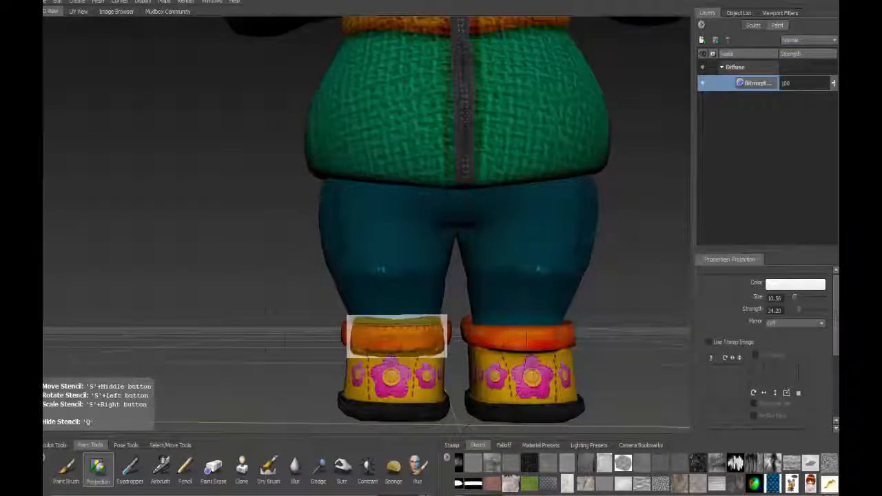
right_click_drag(397, 337, 419, 338)
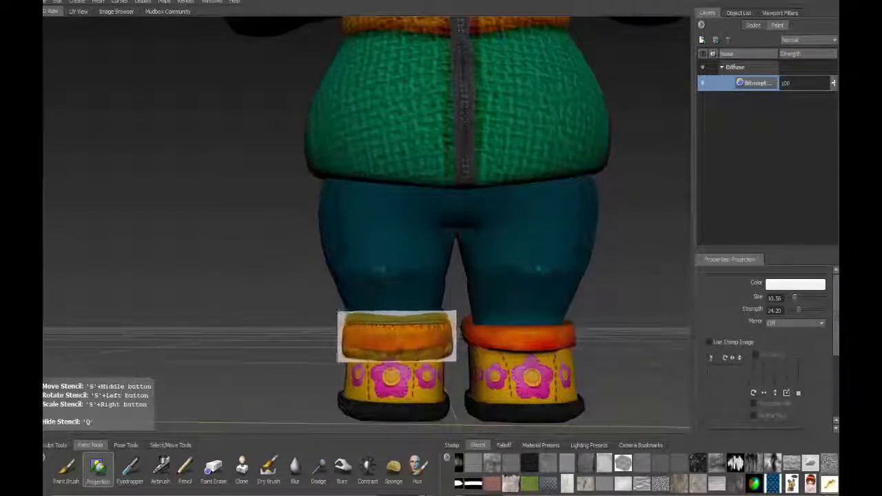
right_click_drag(424, 372, 433, 372)
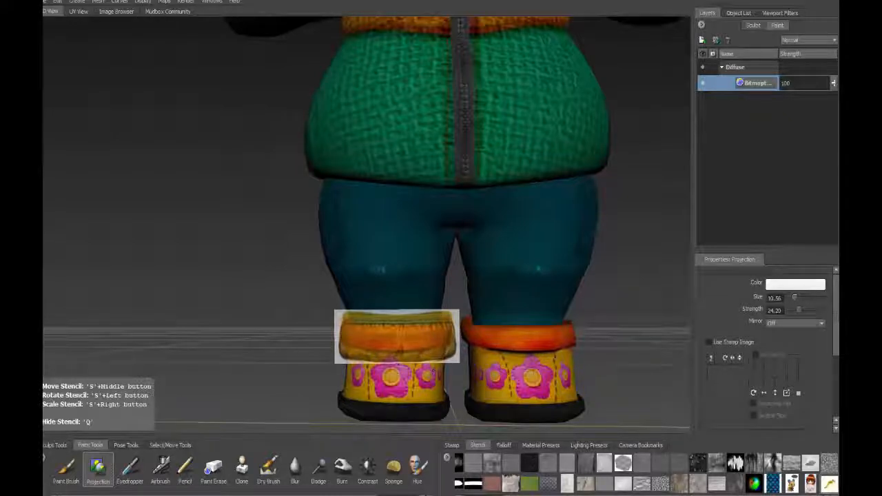
Try to edit the current boot cuff stencil.
left_click(57, 2)
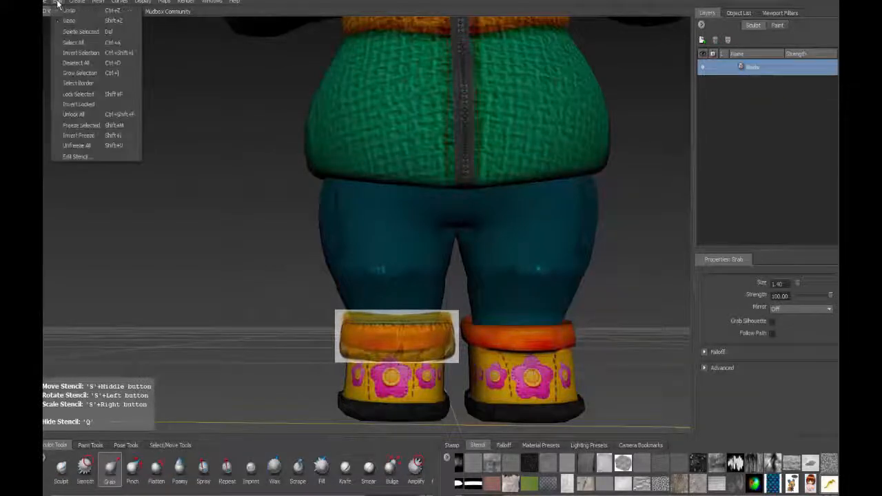
left_click(81, 159)
left_click(770, 284)
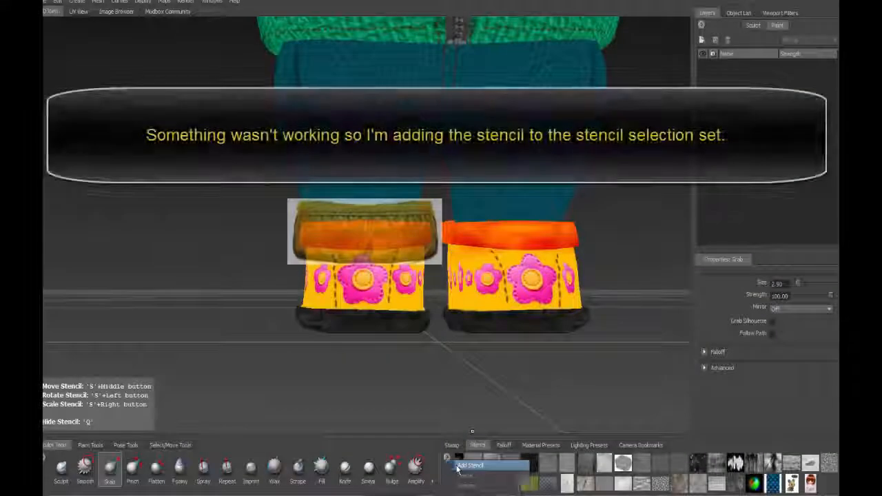
Add the boot cuff image to the stencil set, select it as the active stencil and open it for editing.
left_click(472, 467)
double_click(343, 81)
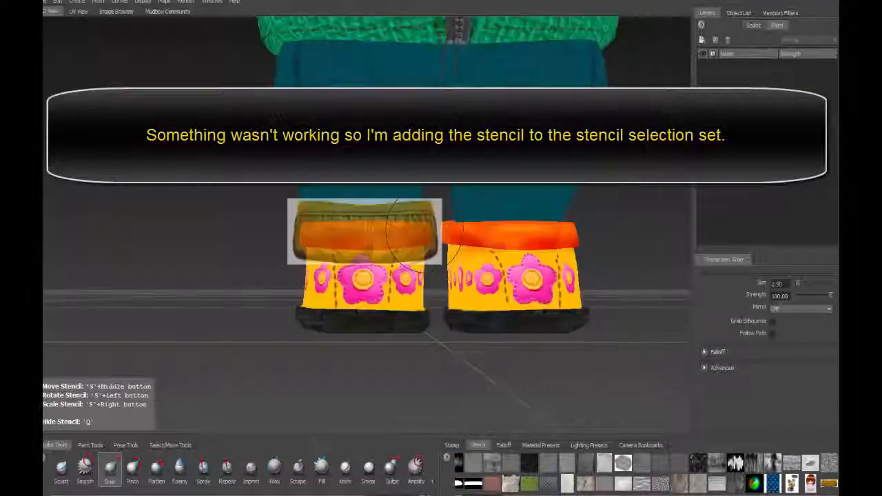
left_click(829, 484)
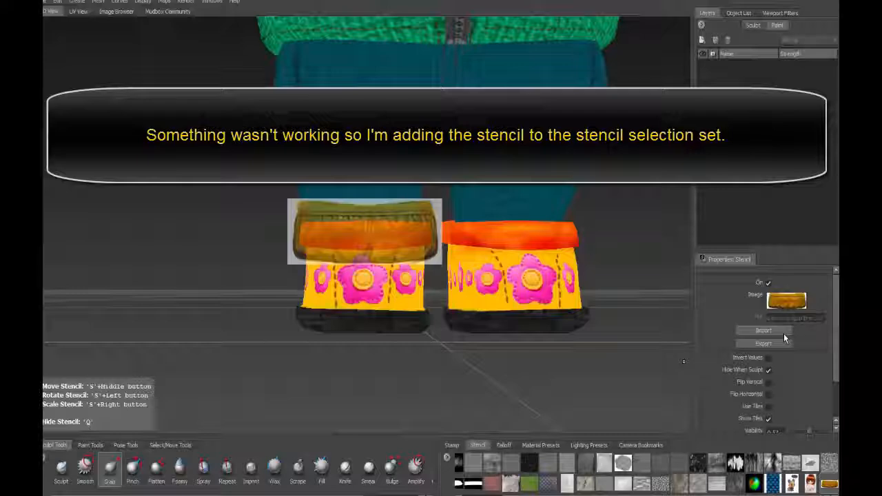
left_click(57, 1)
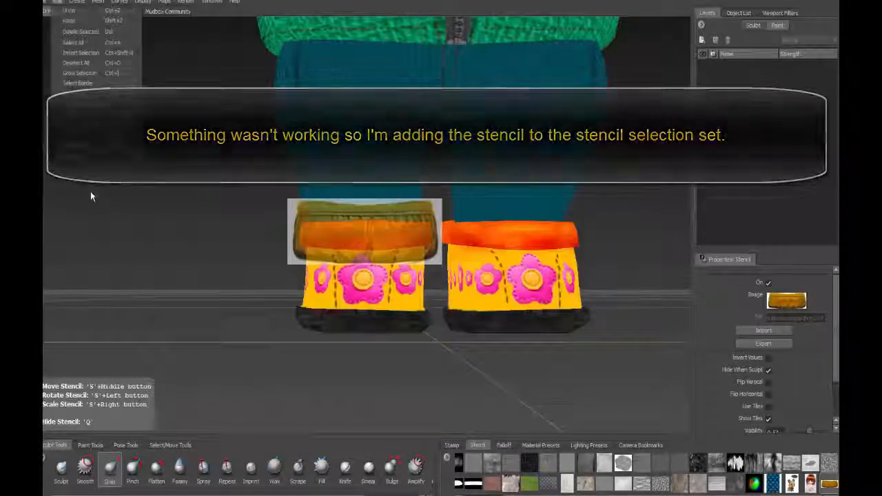
left_click(85, 162)
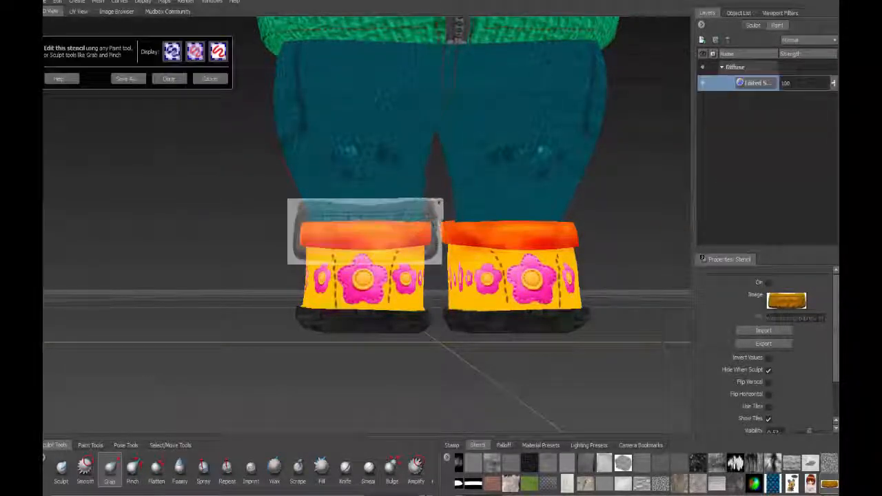
left_click_drag(439, 202, 414, 220)
left_click_drag(356, 223, 337, 236)
key("ctrl+z")
key("ctrl+z")
key("ctrl+z")
key("ctrl+z")
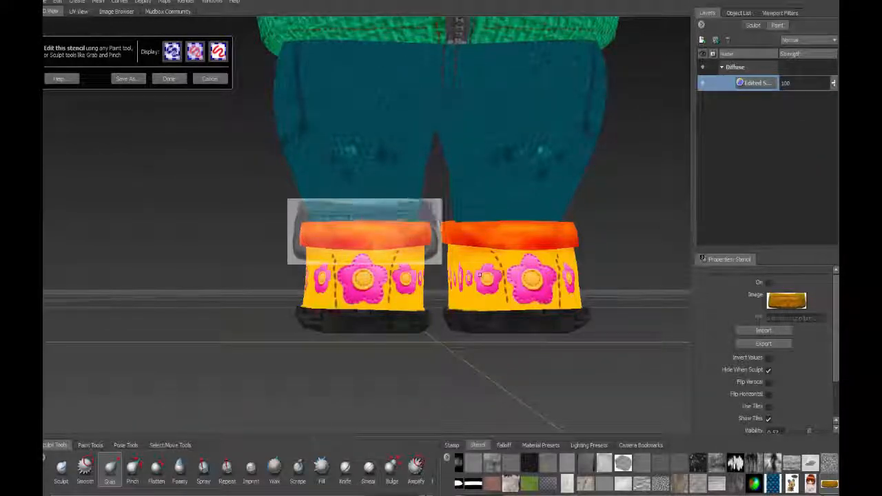
Warp the stencil's corners and edges with Grab to match the front of the boot cuff, and finish the stencil edit.
middle_click_drag(457, 275, 461, 272, "alt")
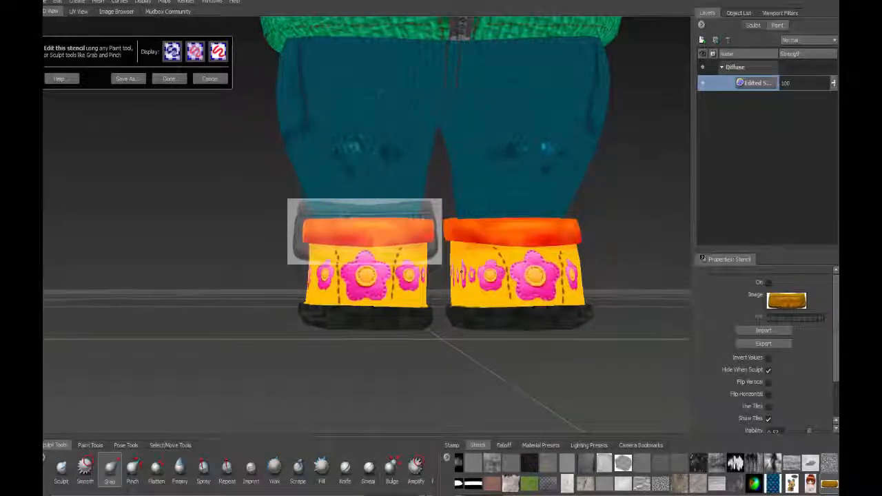
right_click_drag(468, 267, 486, 271, "alt")
middle_click_drag(486, 270, 482, 268, "alt")
right_click_drag(483, 267, 493, 269, "alt")
left_click_drag(436, 205, 449, 216)
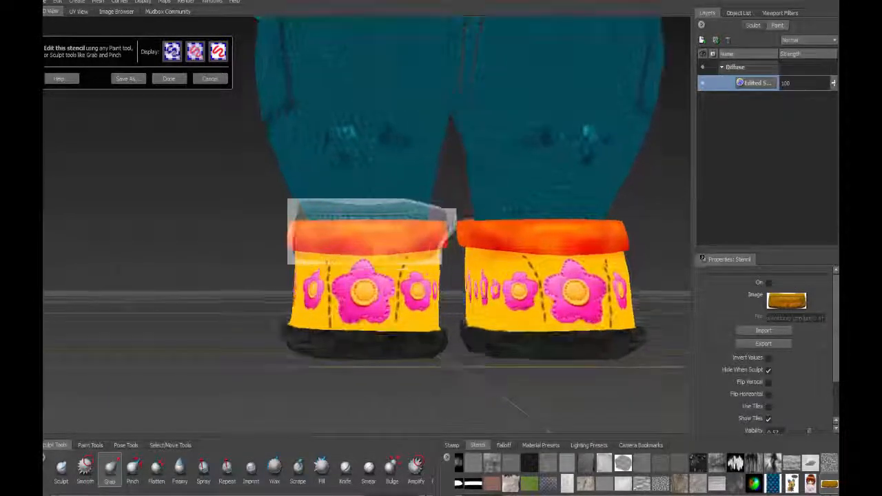
left_click_drag(438, 258, 449, 252)
left_click_drag(294, 255, 286, 248)
left_click_drag(292, 204, 286, 213)
left_click_drag(328, 204, 413, 215)
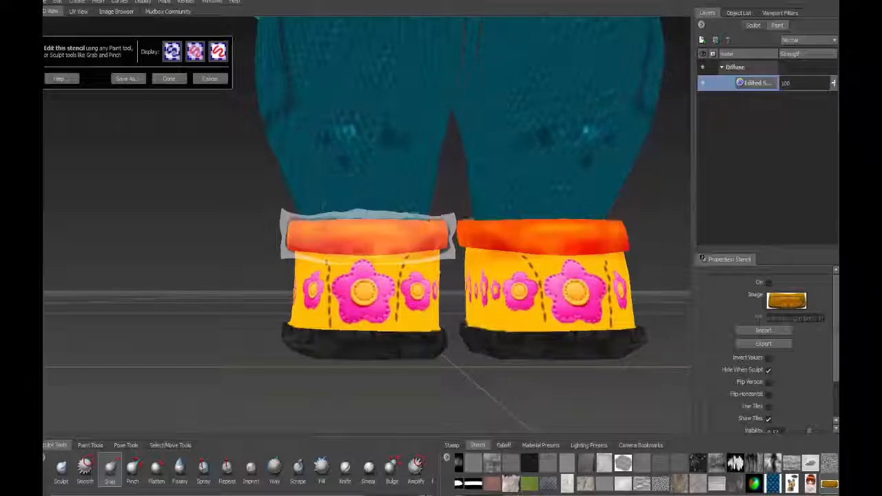
left_click_drag(331, 261, 330, 256)
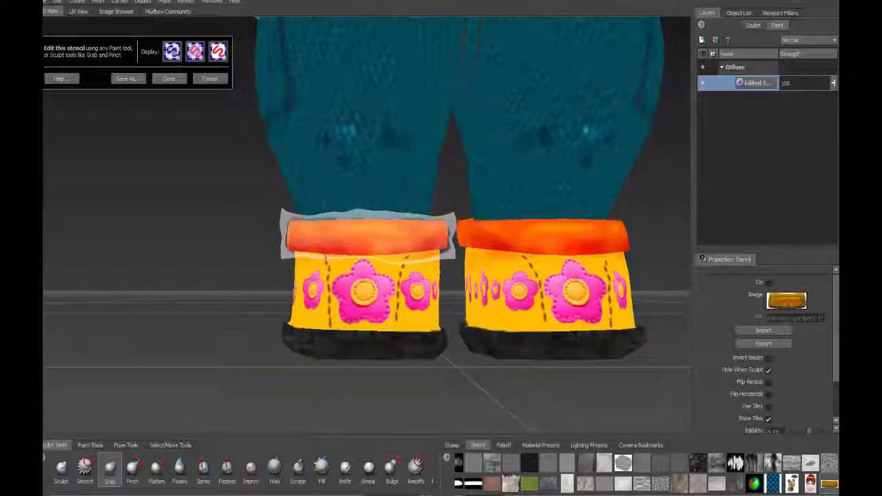
left_click(169, 79)
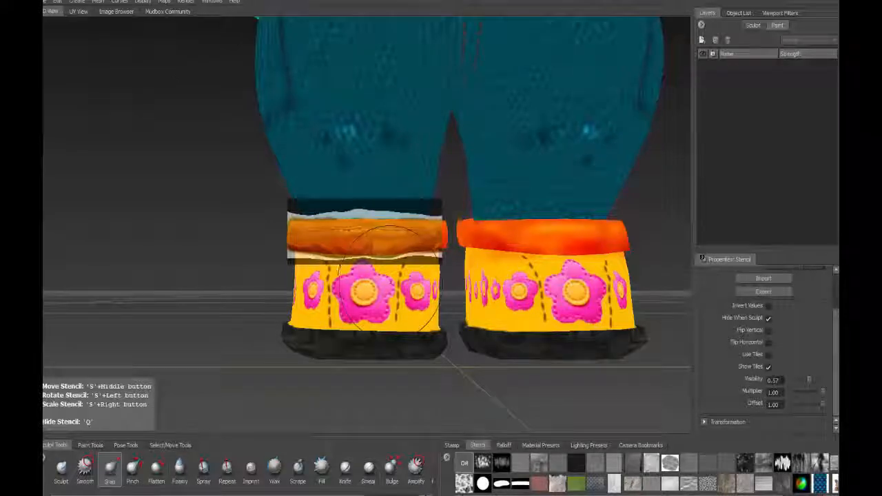
Project the stencil image onto the front of one boot cuff using the Projection brush at size 0.40.
left_click(91, 445)
left_click(99, 467)
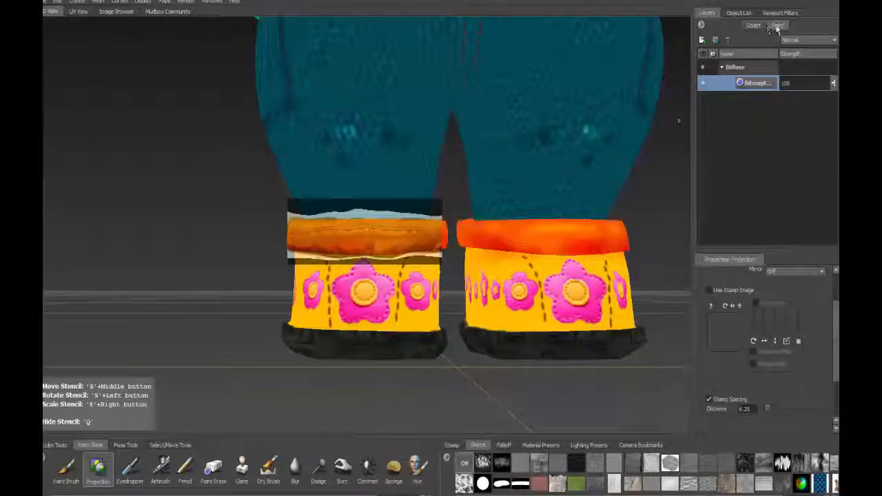
scroll(778, 299, "up", 2)
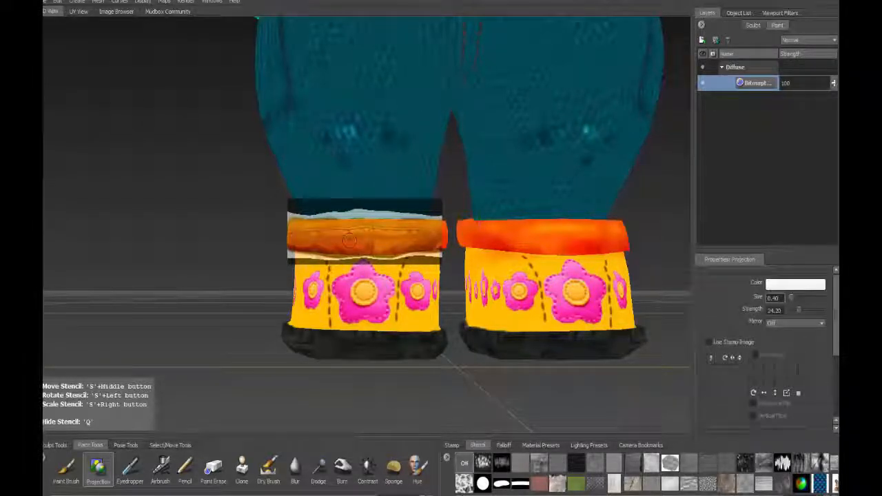
mouse_move(349, 240)
left_mouse_down()
mouse_move(370, 238)
mouse_move(326, 241)
left_mouse_up()
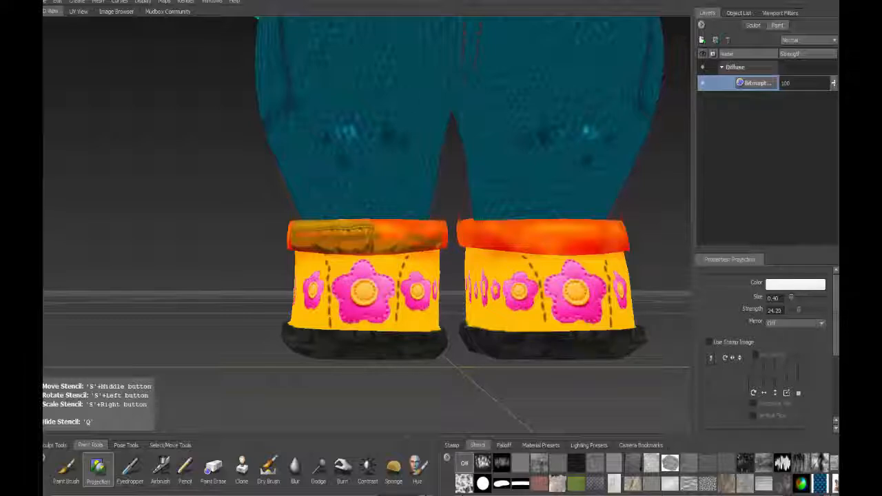
left_click_drag(442, 237, 438, 239)
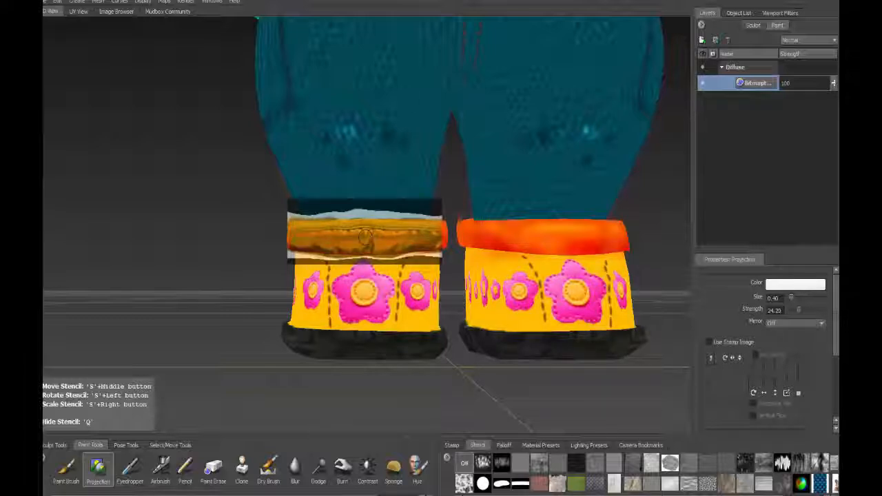
Set the Projection brush mirroring to X and project the stencil image onto the fronts of both boot cuffs.
left_click(823, 324)
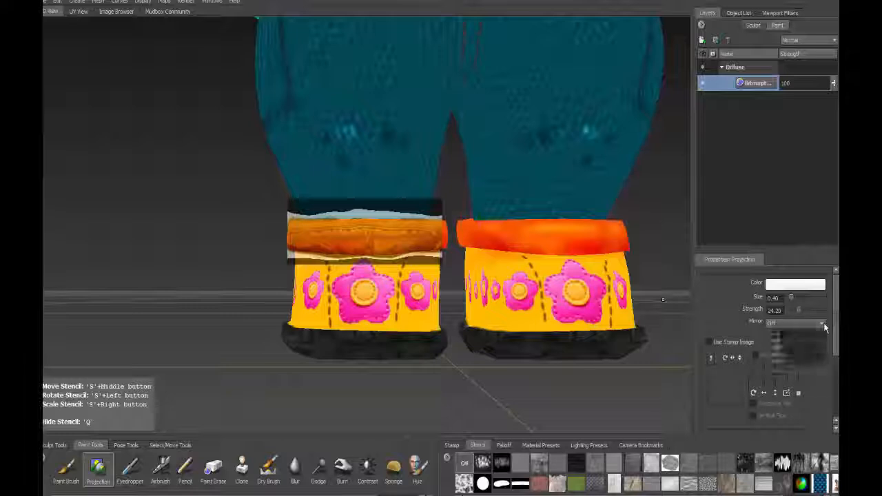
left_click(793, 334)
mouse_move(382, 236)
left_mouse_down()
mouse_move(332, 232)
mouse_move(324, 246)
mouse_move(426, 236)
mouse_move(393, 241)
mouse_move(433, 229)
mouse_move(424, 225)
left_mouse_up()
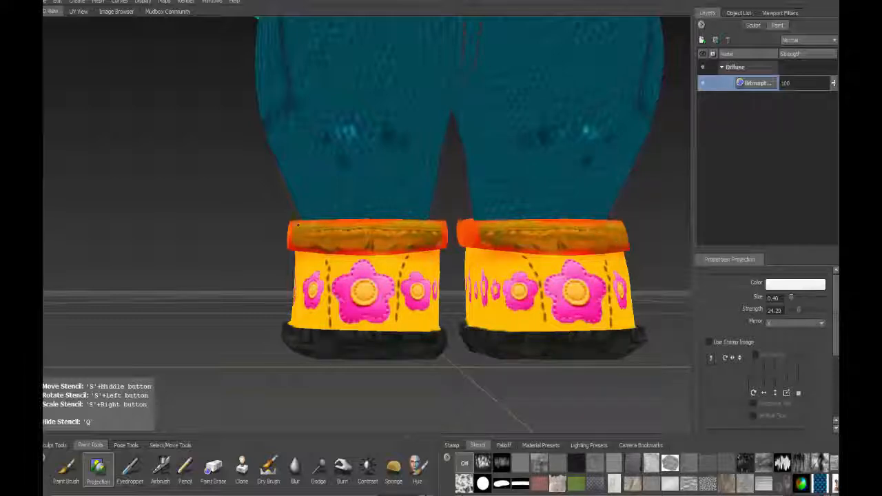
key("ctrl+z")
key("q")
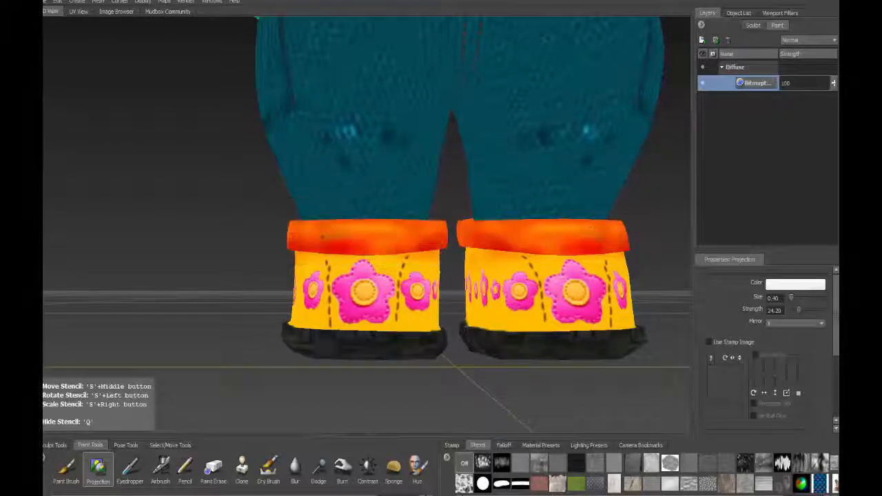
mouse_move(328, 235)
left_mouse_down()
mouse_move(439, 226)
mouse_move(298, 241)
left_mouse_up()
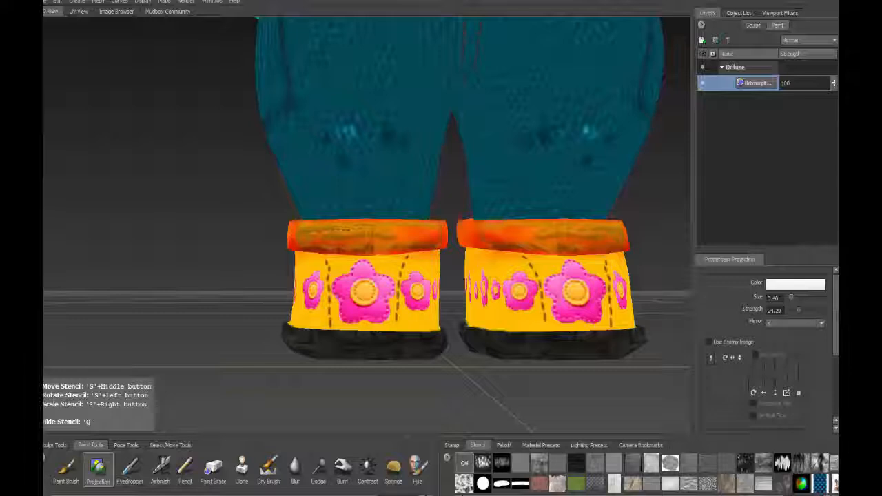
left_click_drag(353, 235, 416, 235)
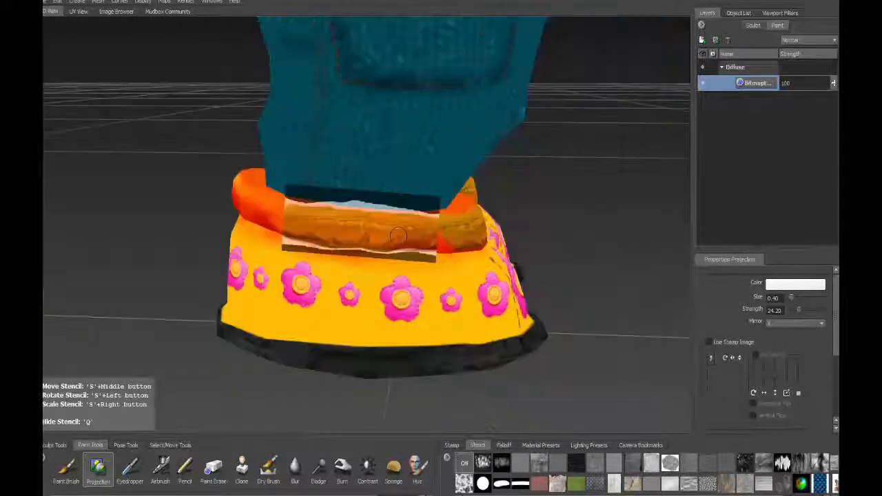
Edit the stencil so that its shape follows the side of the boot cuff.
left_click(57, 1)
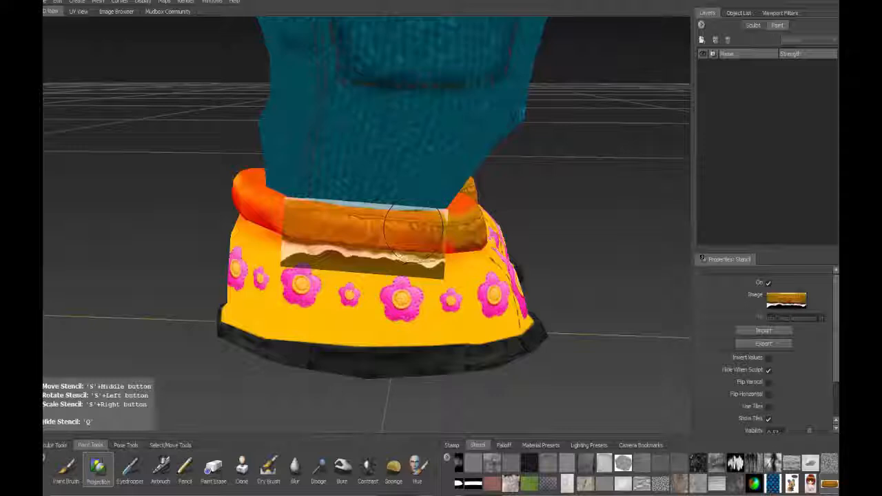
mouse_move(415, 230)
left_mouse_down()
mouse_move(407, 229)
mouse_move(435, 245)
mouse_move(400, 233)
left_mouse_up()
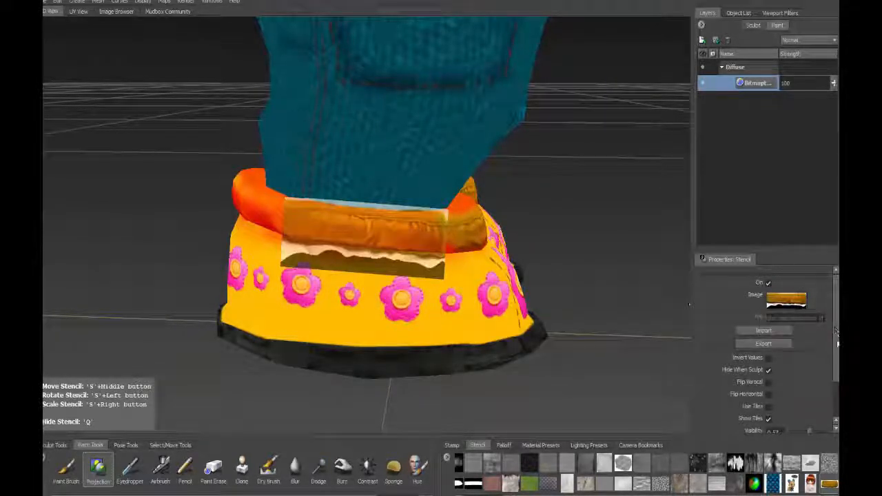
mouse_move(834, 339)
left_mouse_down()
mouse_move(825, 403)
mouse_move(833, 345)
left_mouse_up()
Set the Projection brush size to 0.4 and project the stencil image along the side of the boot cuff.
left_click(98, 469)
left_click_drag(780, 299, 732, 300)
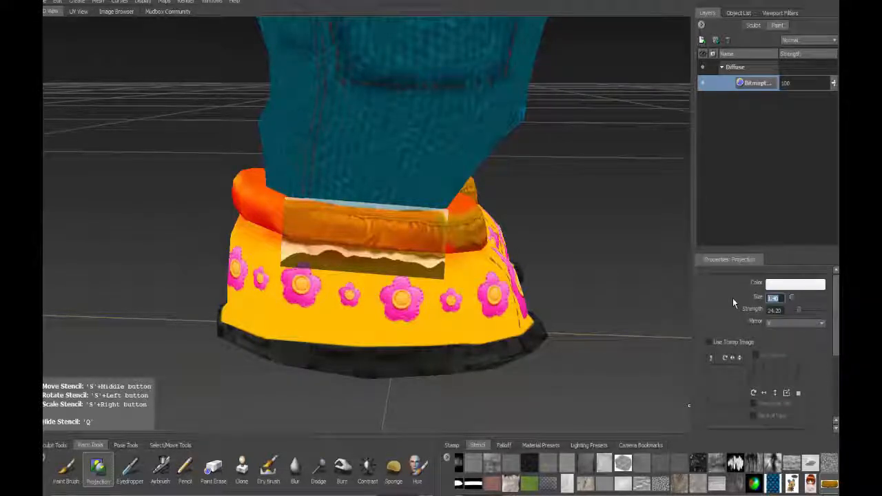
type("0.4")
key("Return")
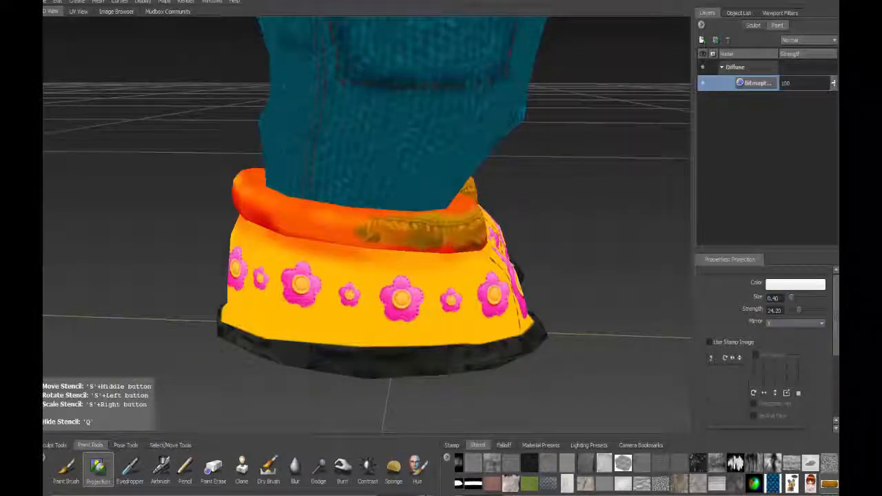
mouse_move(365, 241)
left_mouse_down()
mouse_move(317, 231)
mouse_move(357, 222)
mouse_move(292, 214)
left_mouse_up()
Export the back view of the boots as back_boot1.psd and switch to Photoshop with it.
mouse_move(303, 224)
left_mouse_down("alt")
mouse_move(526, 258)
mouse_move(386, 274)
mouse_move(403, 267)
mouse_move(421, 228)
mouse_move(496, 251)
left_mouse_up("alt")
left_click(48, 4)
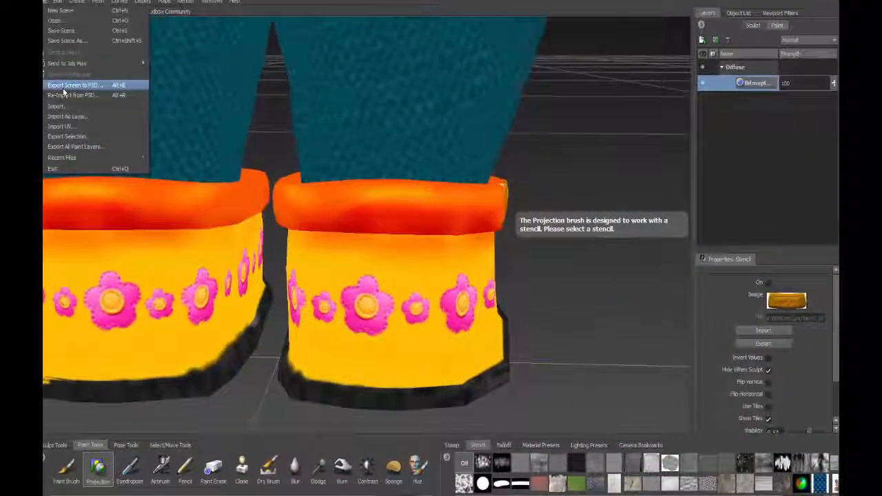
left_click(63, 87)
left_click(464, 316)
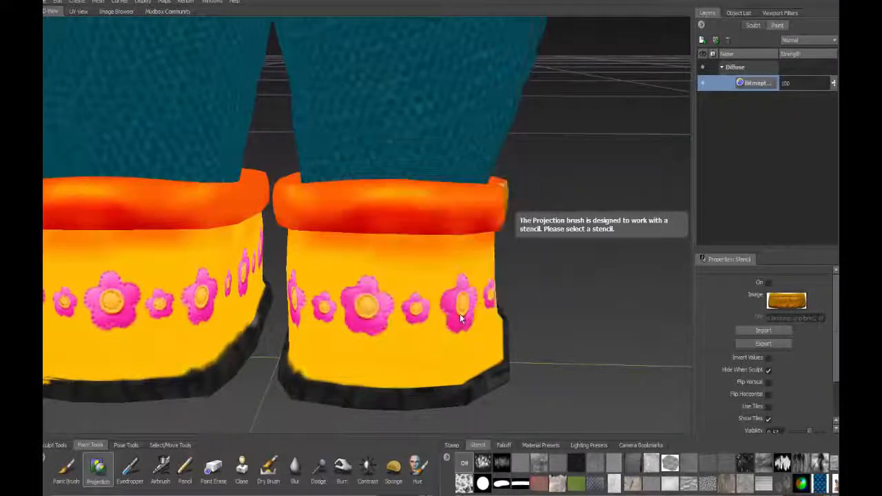
type("hair")
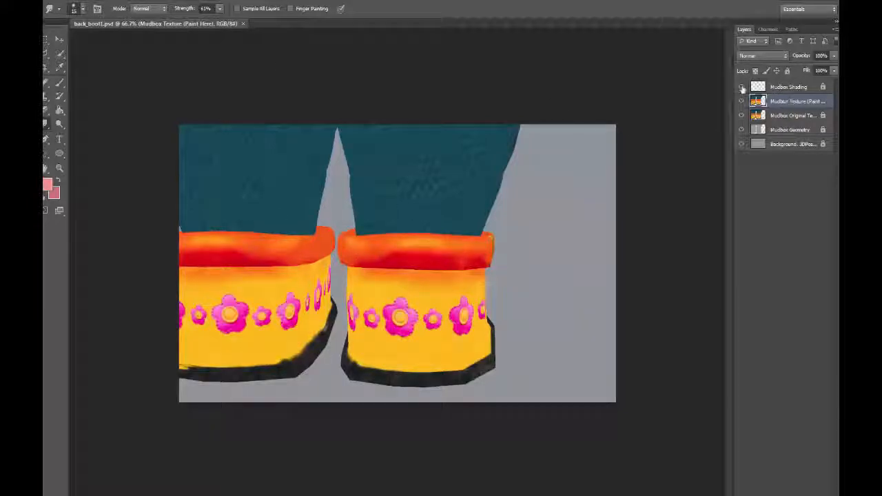
Check the image with the Mudbox Shading layer hidden and shown again, and add a new layer above the Mudbox Texture layer.
left_click(743, 89)
left_click(743, 89)
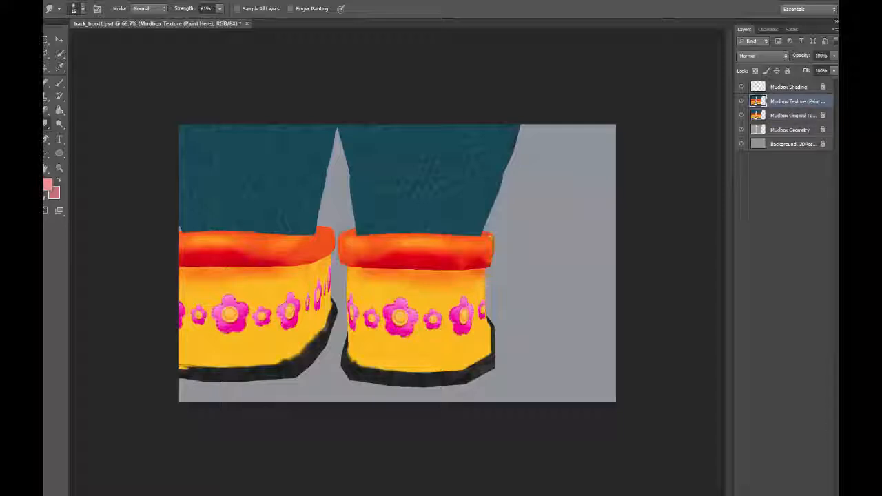
key("ctrl+shift+alt+n")
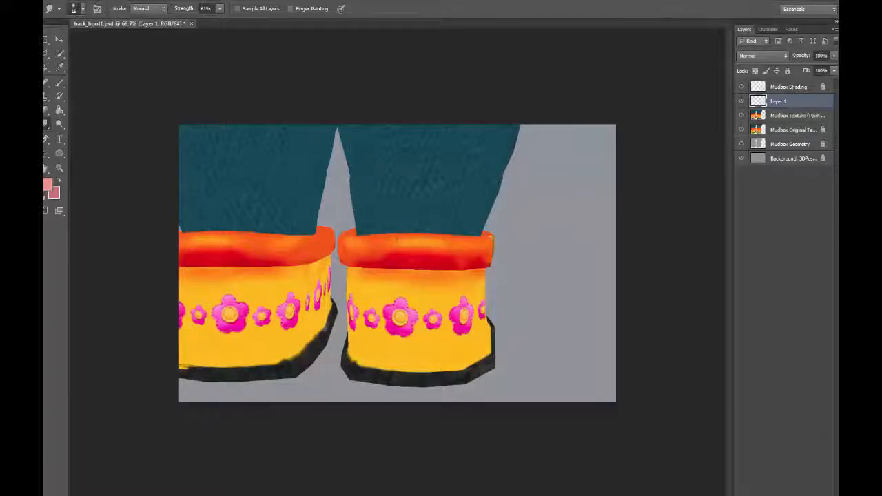
Open brim2.tif and copy its leather cuff image into the new layer of back_boot1.psd.
left_click(61, 1)
left_click(69, 13)
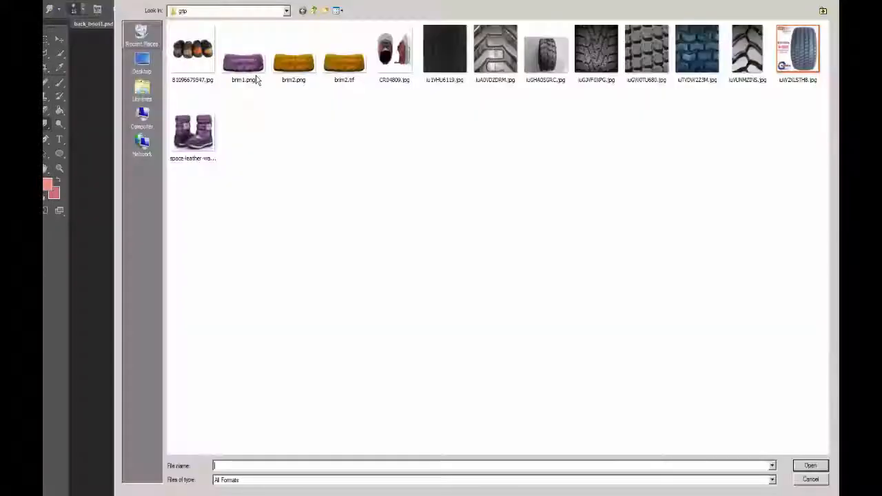
double_click(344, 65)
key("ctrl+a")
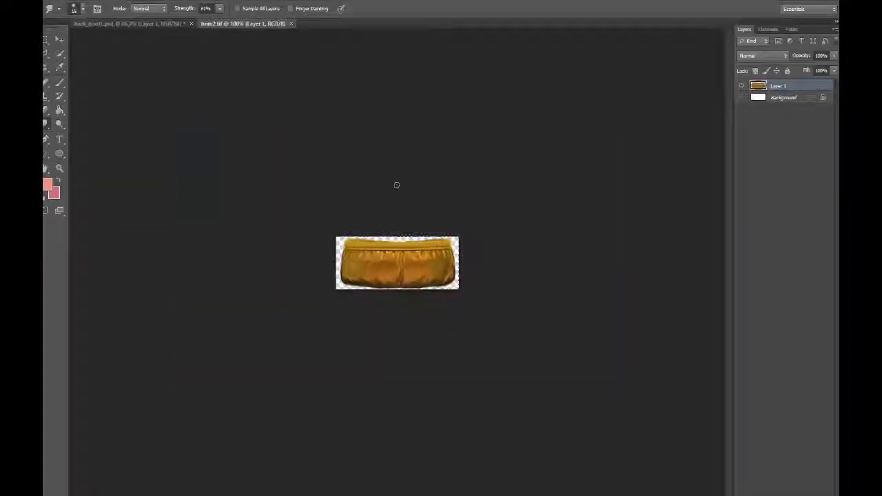
left_click(154, 26)
key("ctrl+v")
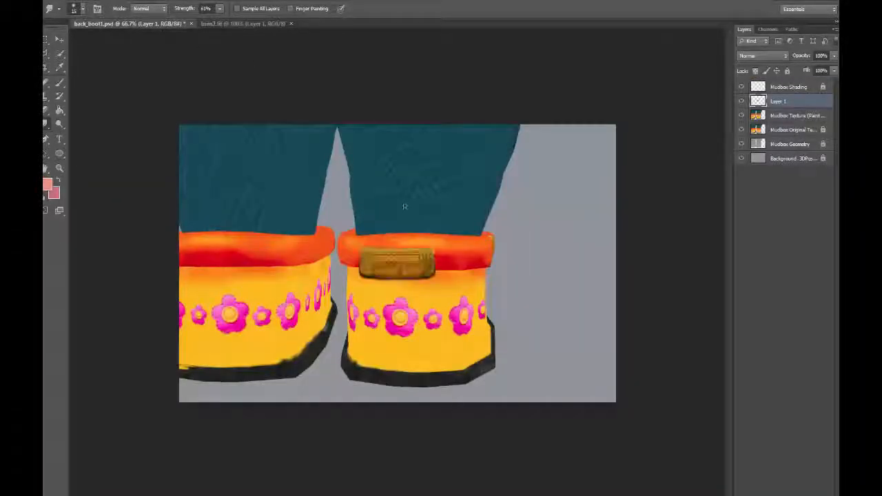
Move the pasted leather image onto the right-hand boot's cuff and stretch its width to about 198% to span the cuff.
key("v")
left_click_drag(423, 267, 423, 255)
left_click_drag(358, 250, 341, 251)
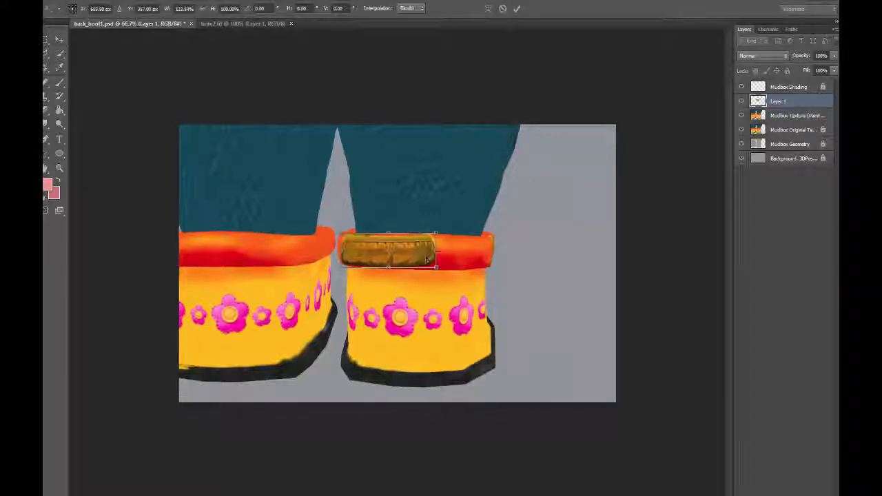
left_click_drag(428, 259, 492, 249)
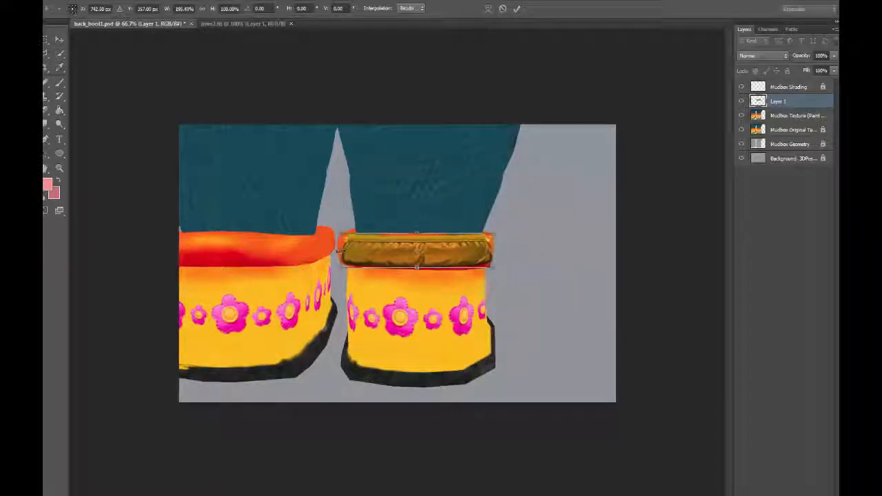
left_click_drag(339, 253, 337, 252)
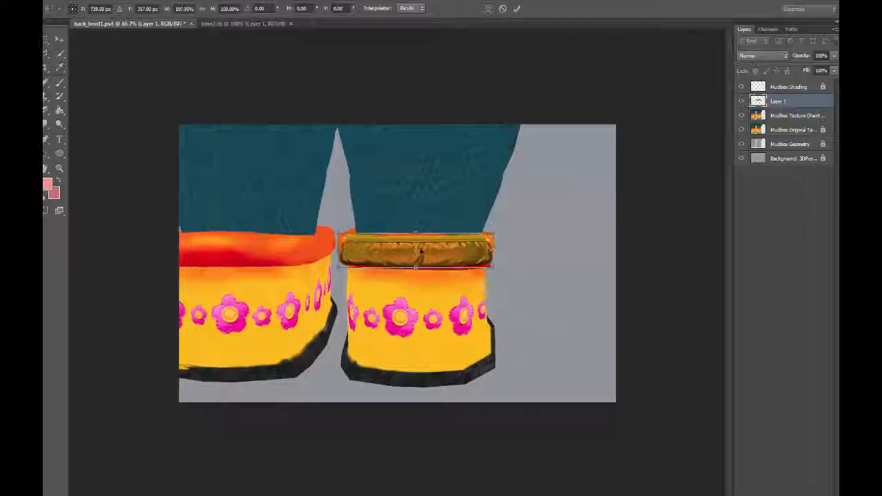
Warp the leather image so its edges follow the curved outline of the boot cuff, and apply the transformation.
right_click(344, 257)
left_click(372, 327)
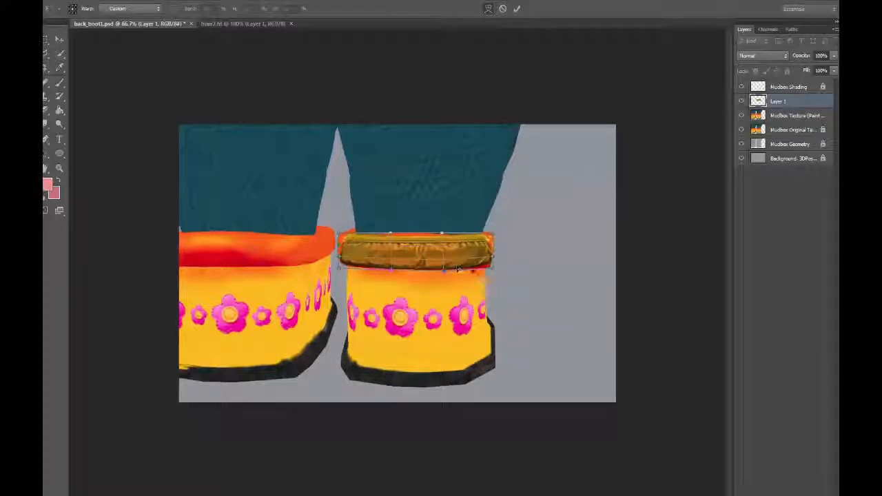
left_click_drag(480, 267, 480, 272)
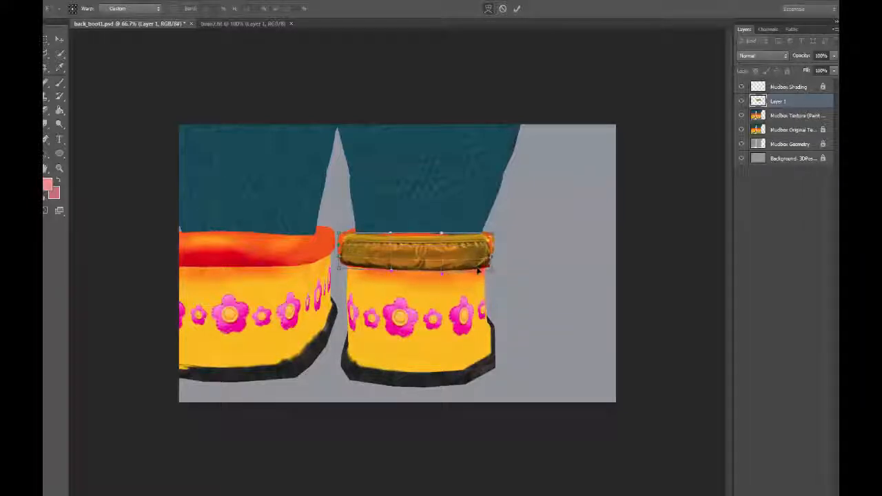
key("ctrl+plus")
key("ctrl+plus")
left_click_drag(655, 281, 657, 283)
left_click_drag(226, 267, 225, 270)
left_click_drag(228, 182, 229, 190)
left_click_drag(456, 184, 457, 172)
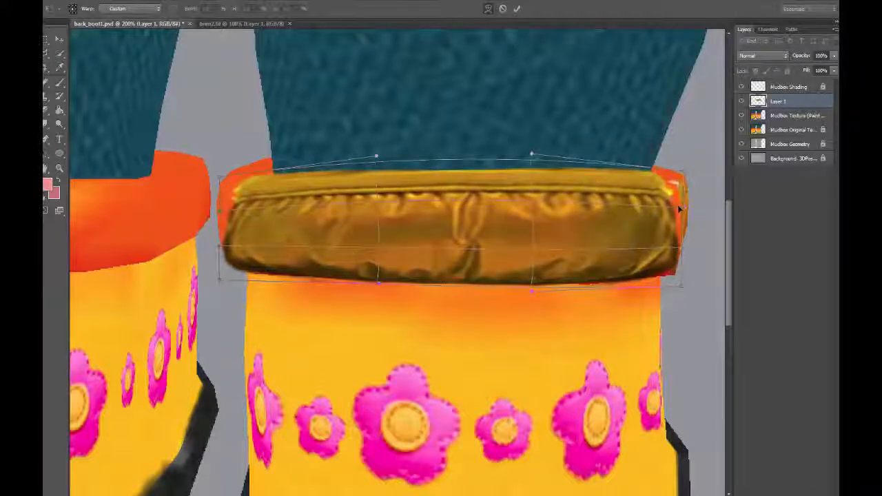
key("Return")
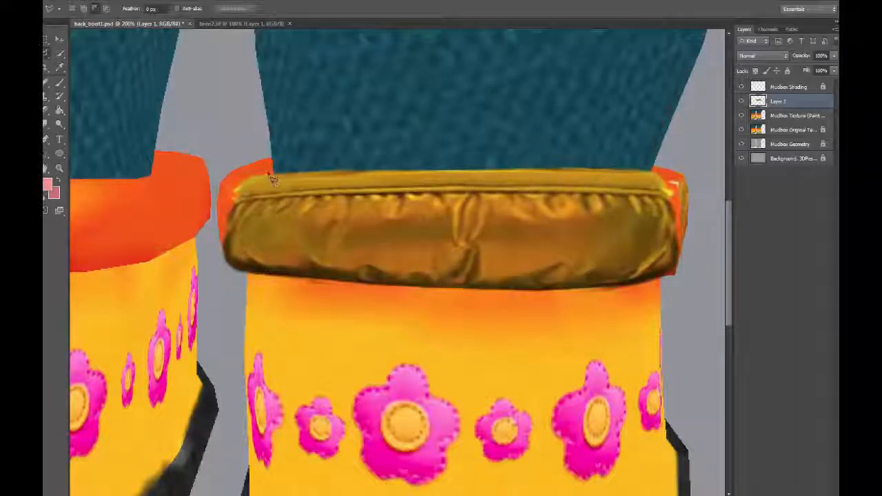
key("e")
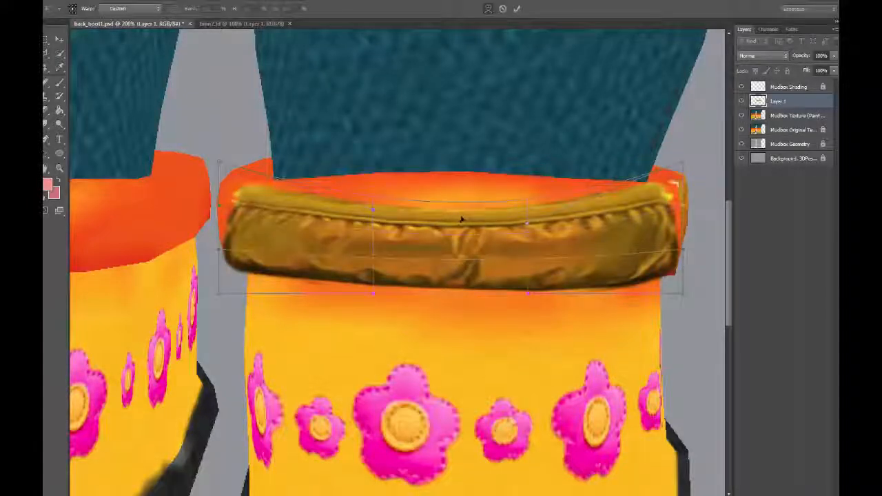
left_click_drag(462, 218, 464, 231)
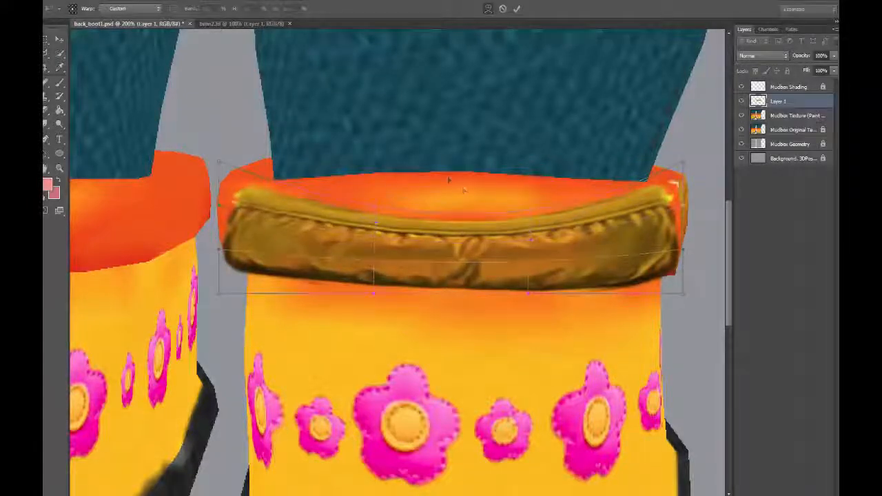
key("Escape")
Erase the leather overlapping the trouser leg along the cuff's upper edge, using a hard round 20 px eraser.
left_click(45, 113)
left_click_drag(264, 170, 660, 171)
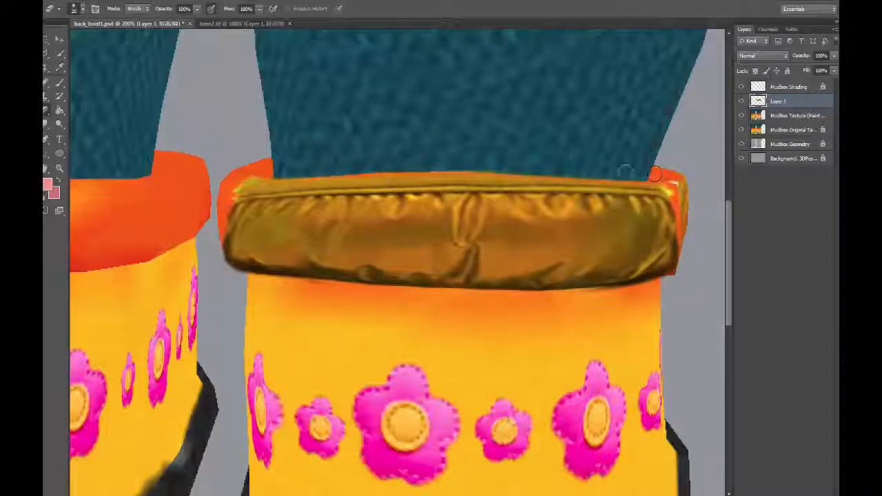
left_click(78, 8)
left_click(69, 91)
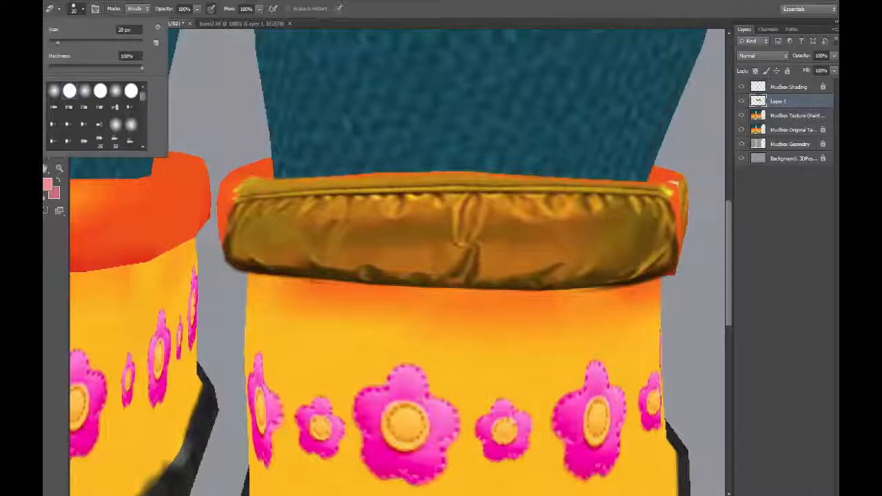
left_click(592, 142)
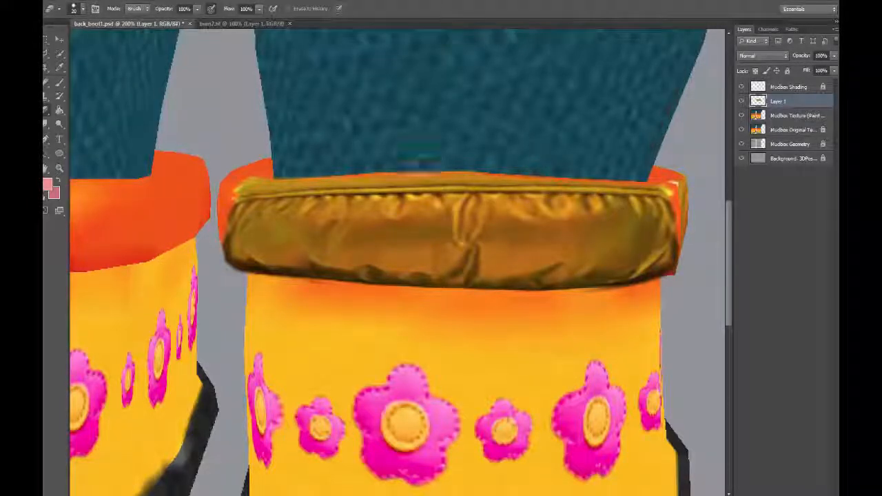
left_click_drag(476, 165, 408, 167)
Erase the leather that extends past the cuff's side and lower edges, redoing the strokes along the lower edge.
left_click_drag(230, 189, 456, 291)
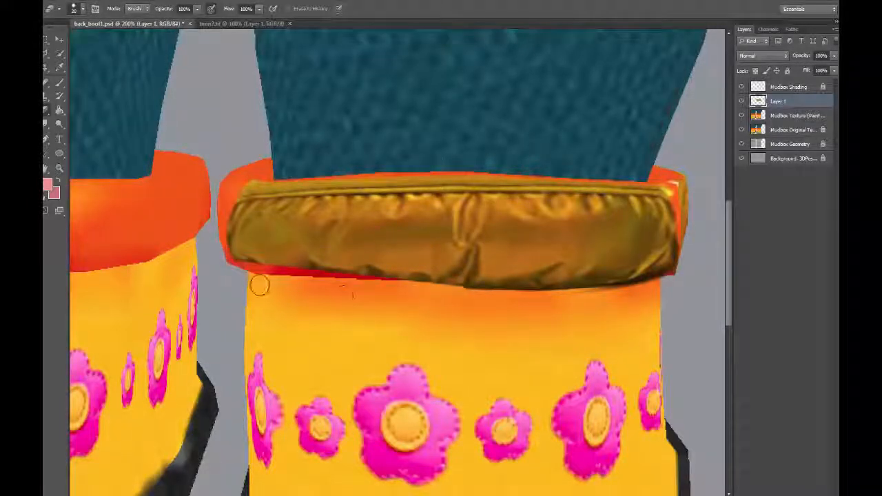
key("ctrl+z")
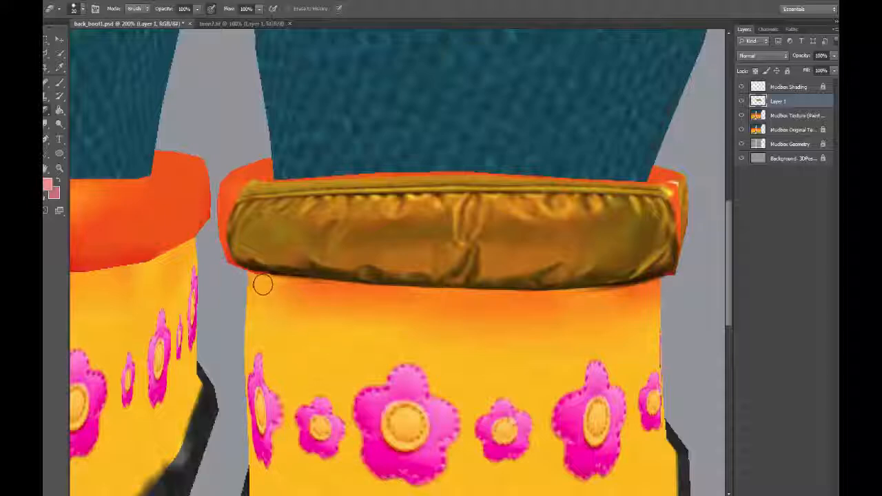
left_click_drag(251, 281, 402, 288)
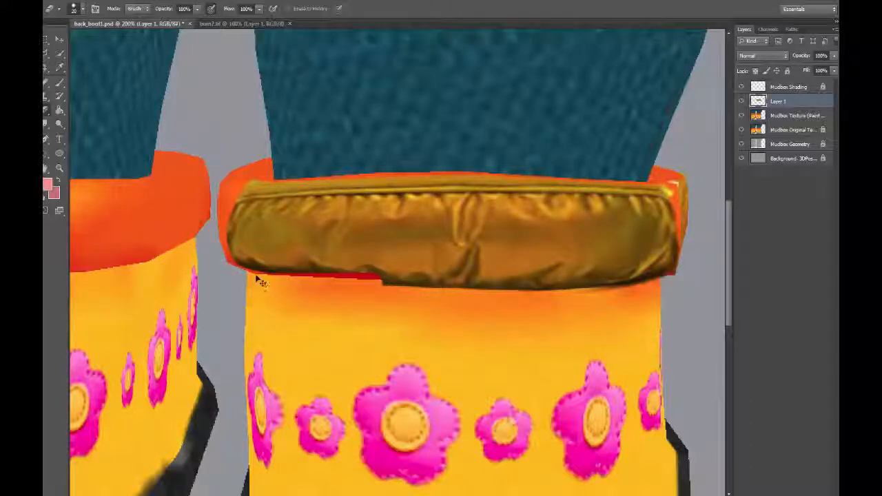
key("ctrl+z")
mouse_move(261, 281)
left_mouse_down()
mouse_move(552, 287)
mouse_move(675, 273)
left_mouse_up()
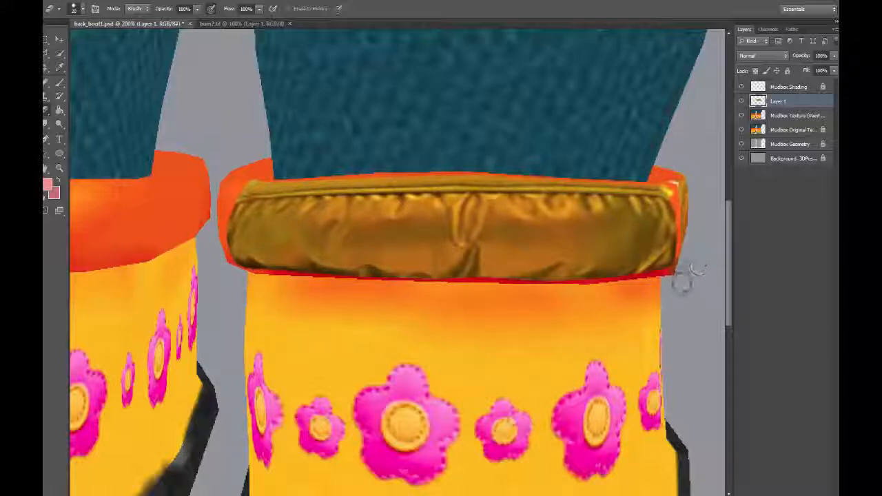
left_click_drag(678, 197, 675, 188)
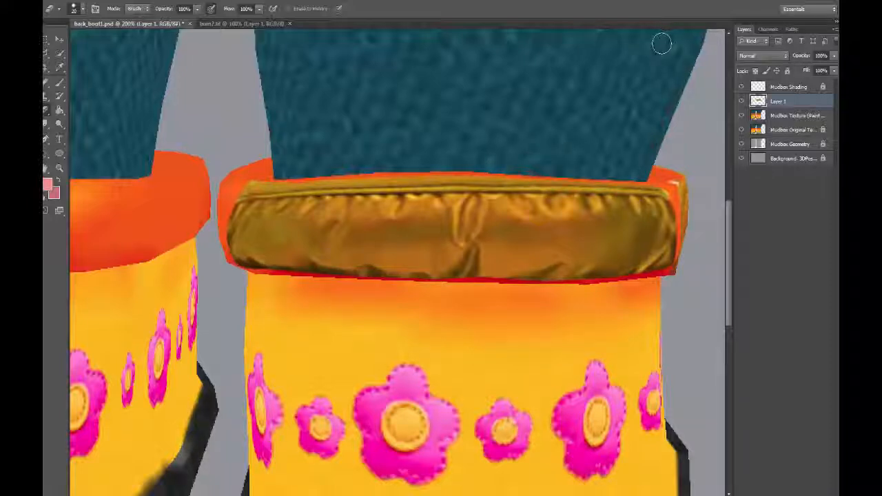
Merge the leather layer down into the Mudbox Texture layer and save back_boot1.psd.
right_click(803, 101)
left_click(789, 298)
left_click(59, 0)
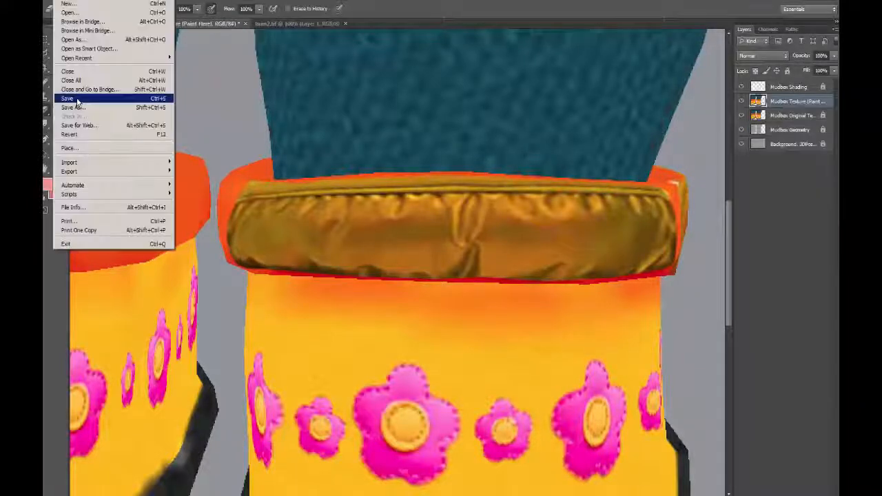
left_click(75, 99)
Switch to Mudbox, re-import back_boot1.psd and project the leather stencil image across the backs of both boot cuffs.
key("alt+Tab")
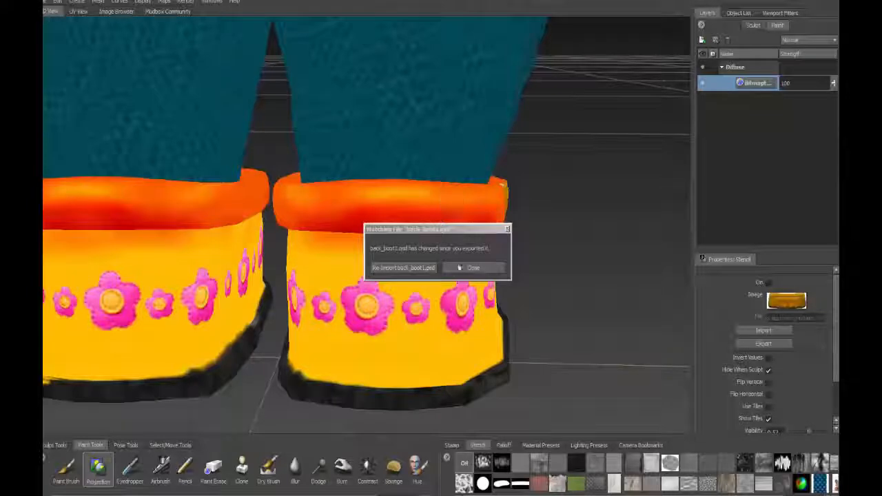
left_click(403, 268)
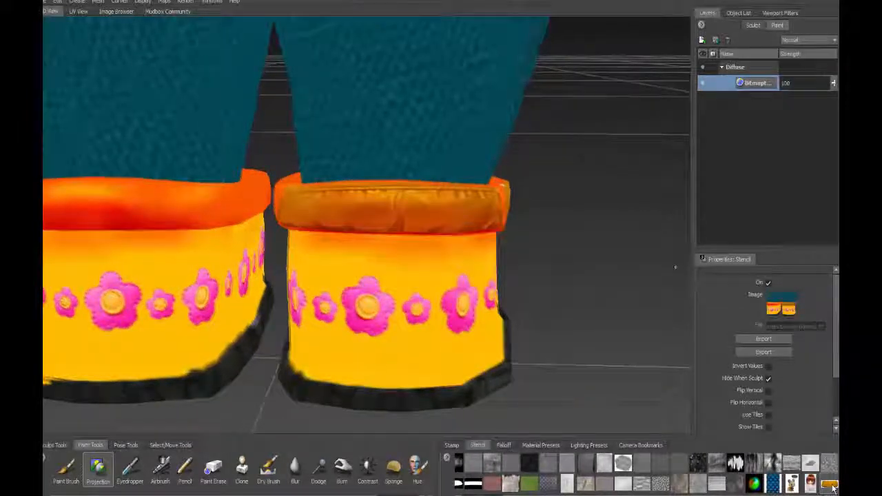
mouse_move(411, 209)
left_mouse_down()
mouse_move(407, 201)
mouse_move(294, 195)
mouse_move(375, 213)
left_mouse_up()
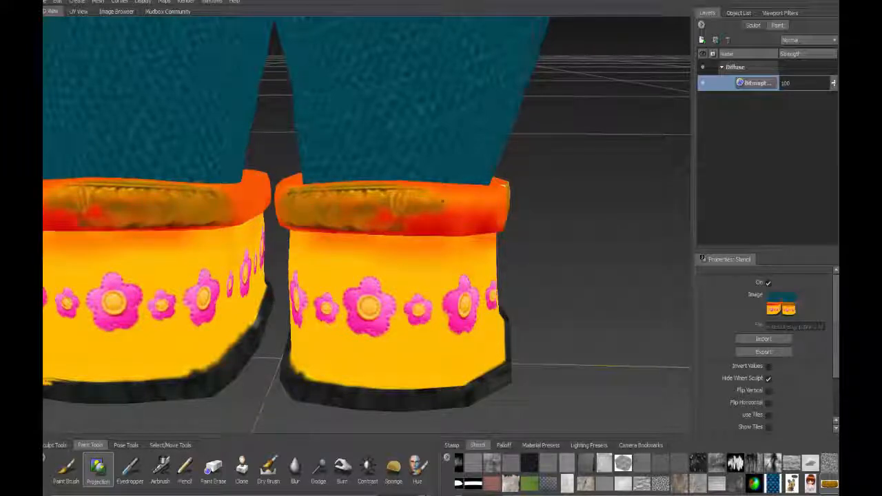
mouse_move(442, 201)
left_mouse_down()
mouse_move(419, 231)
mouse_move(475, 204)
mouse_move(490, 224)
left_mouse_up()
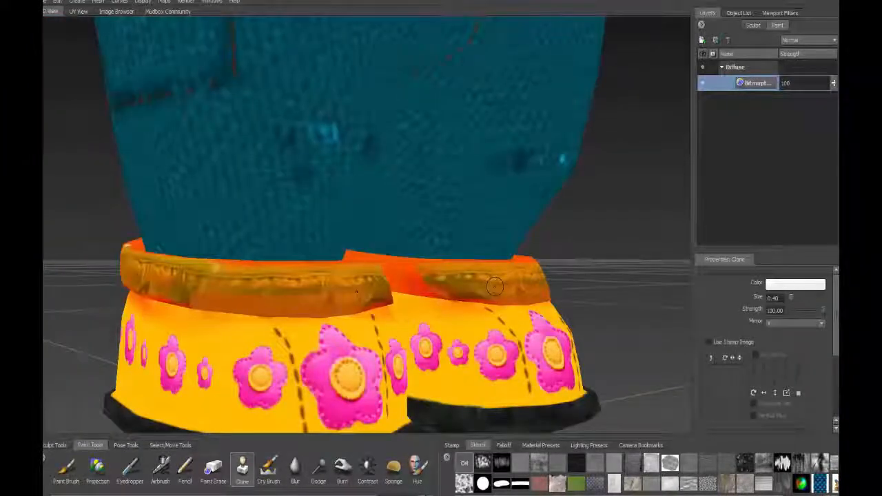
Clone the leather texture over the bare orange areas on the cuffs' inner sides and lower edge, reducing the brush size to 0.2.
left_click(495, 286, "ctrl")
mouse_move(425, 283)
left_mouse_down()
mouse_move(415, 274)
mouse_move(415, 283)
mouse_move(485, 300)
left_mouse_up()
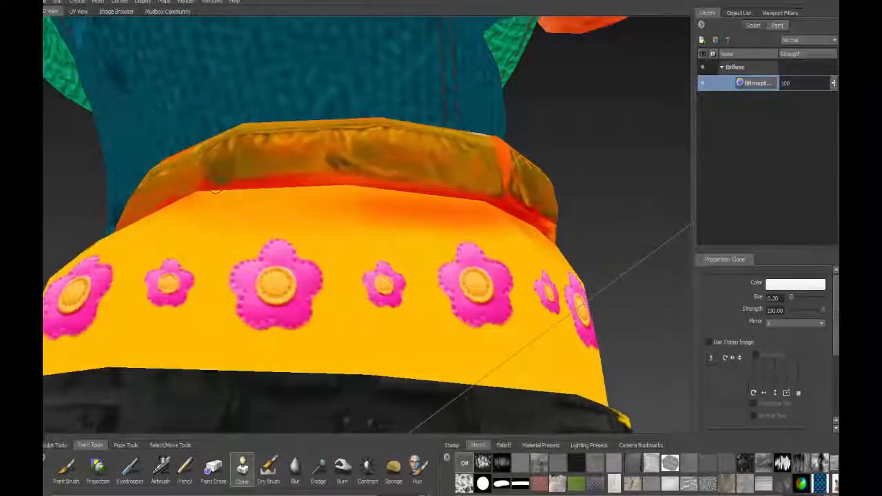
mouse_move(215, 188)
left_mouse_down()
mouse_move(307, 184)
mouse_move(333, 163)
mouse_move(357, 172)
mouse_move(345, 227)
mouse_move(368, 138)
left_mouse_up()
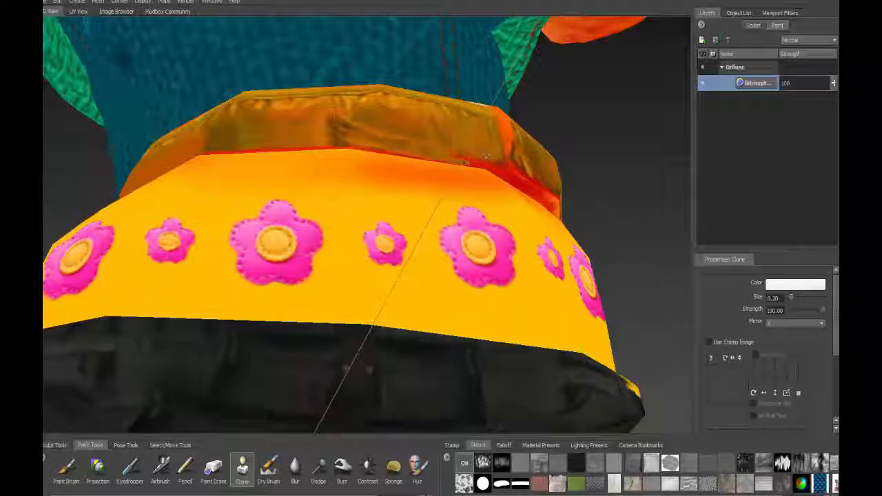
Clone leather over the orange gap between the projected sections of the cuff and along the adjoining lower edge.
mouse_move(467, 161)
left_mouse_down("alt")
mouse_move(417, 169)
mouse_move(337, 200)
left_mouse_up("alt")
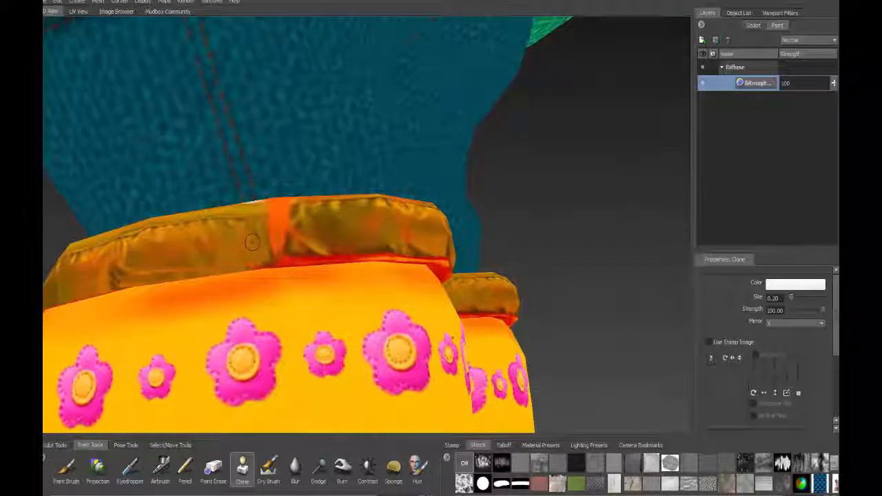
mouse_move(250, 237)
left_mouse_down()
mouse_move(286, 237)
mouse_move(279, 219)
mouse_move(293, 208)
mouse_move(286, 248)
mouse_move(335, 254)
mouse_move(269, 264)
mouse_move(303, 224)
mouse_move(310, 145)
left_mouse_up()
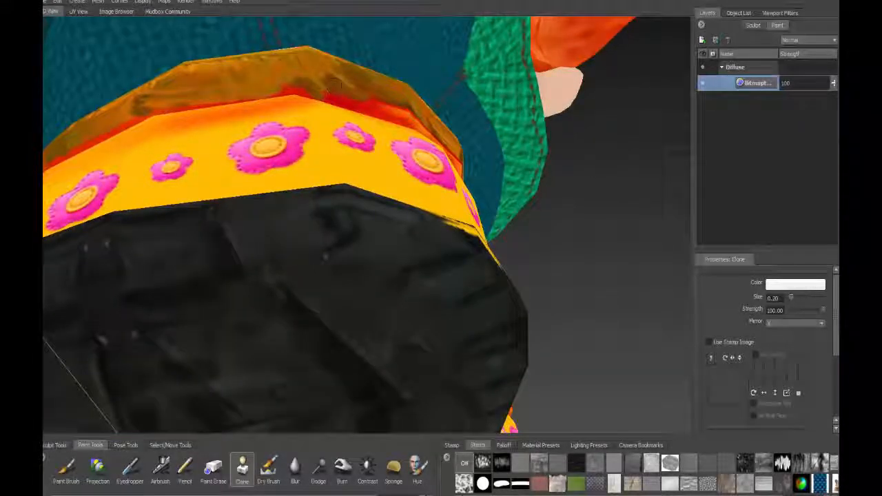
mouse_move(303, 96)
left_mouse_down()
mouse_move(128, 116)
mouse_move(338, 128)
left_mouse_up()
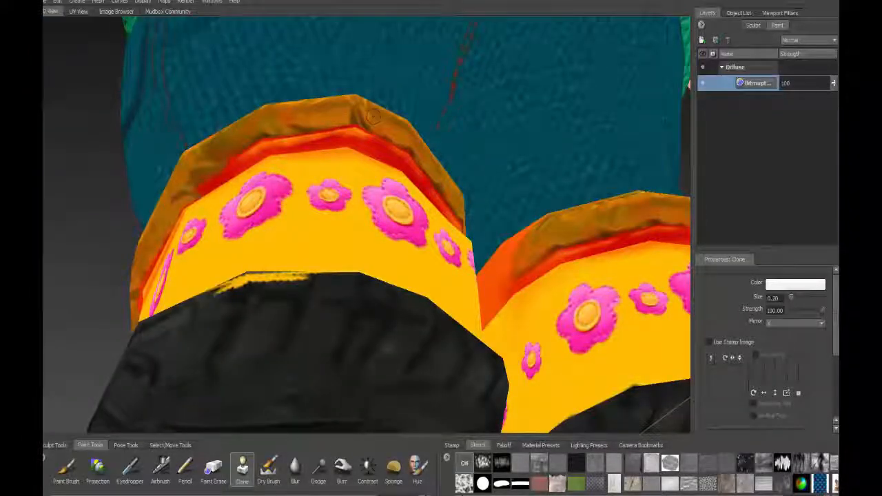
Paint dark orange over the red strip along the cuffs' lower edge with the Paint Brush at size 0.2.
mouse_move(367, 144)
left_mouse_down("alt")
mouse_move(365, 275)
mouse_move(383, 155)
mouse_move(311, 149)
mouse_move(297, 174)
left_mouse_up("alt")
left_click(73, 472)
left_click_drag(268, 201, 259, 210)
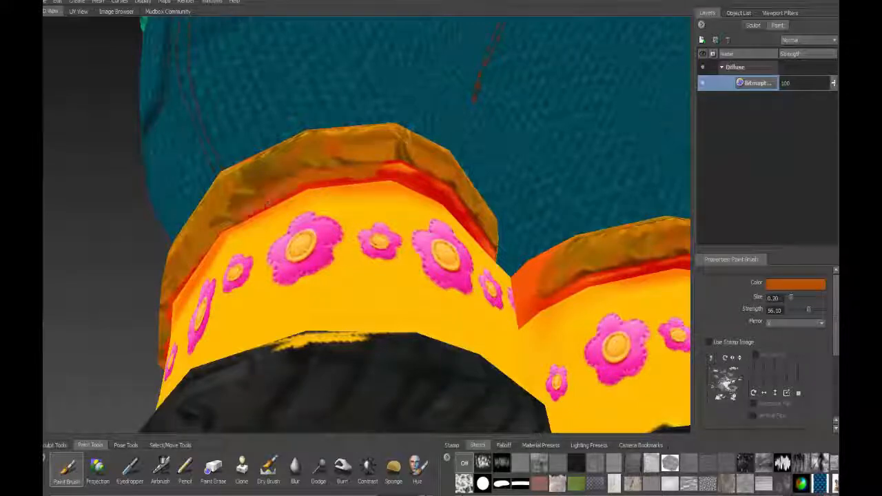
left_click_drag(310, 184, 389, 174)
left_click(294, 470)
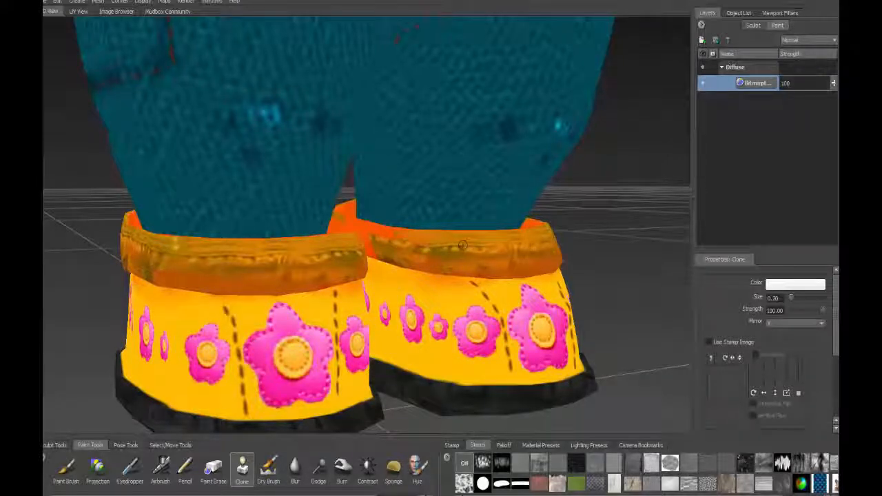
left_click_drag(364, 224, 340, 283, "alt")
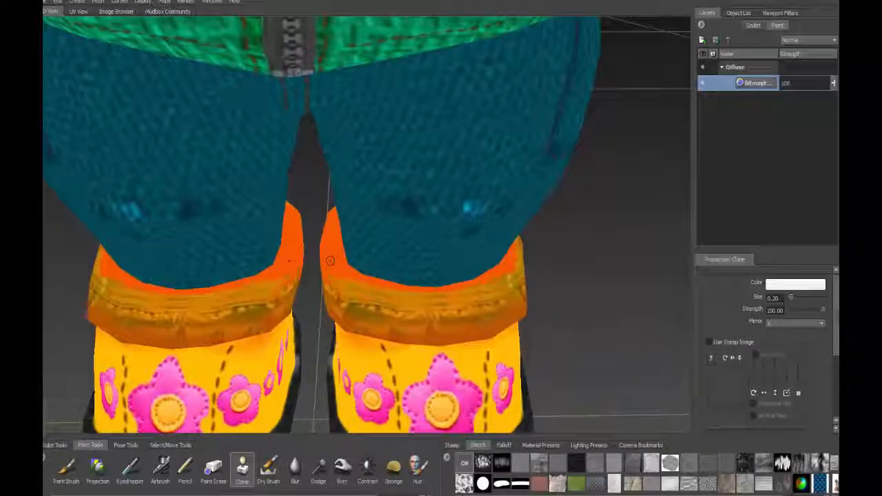
scroll(350, 275, "down", 6)
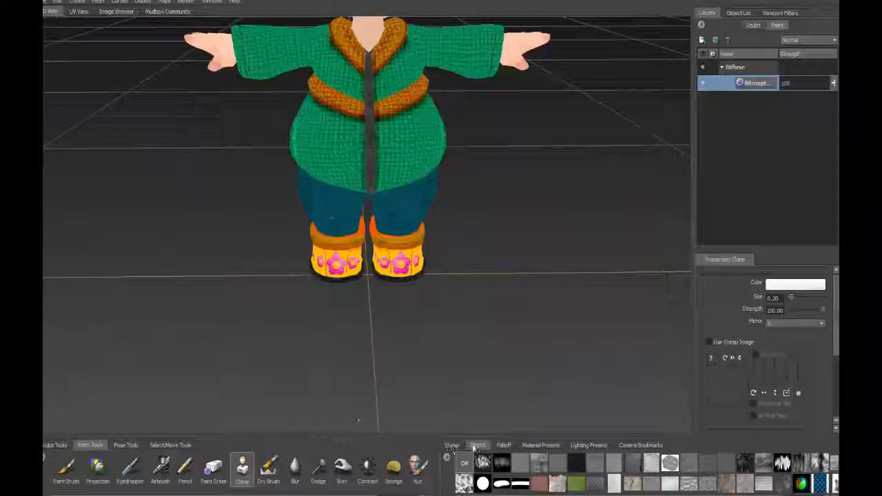
left_click(452, 445)
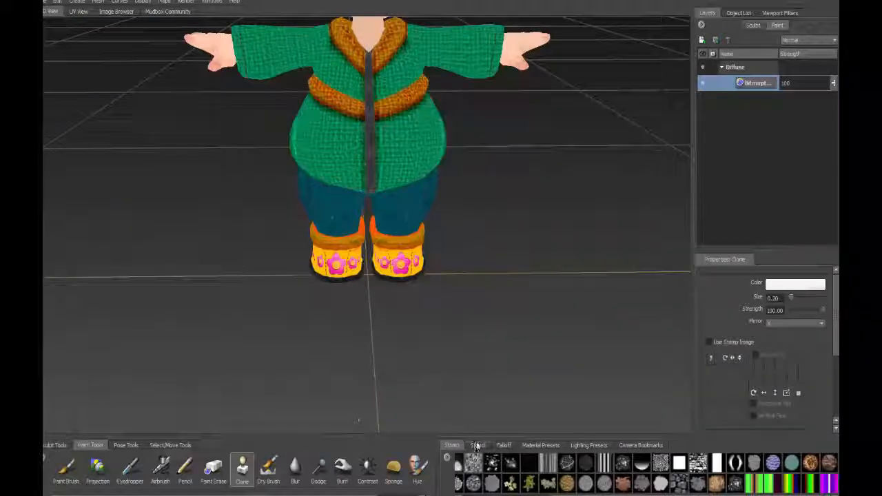
left_click(503, 445)
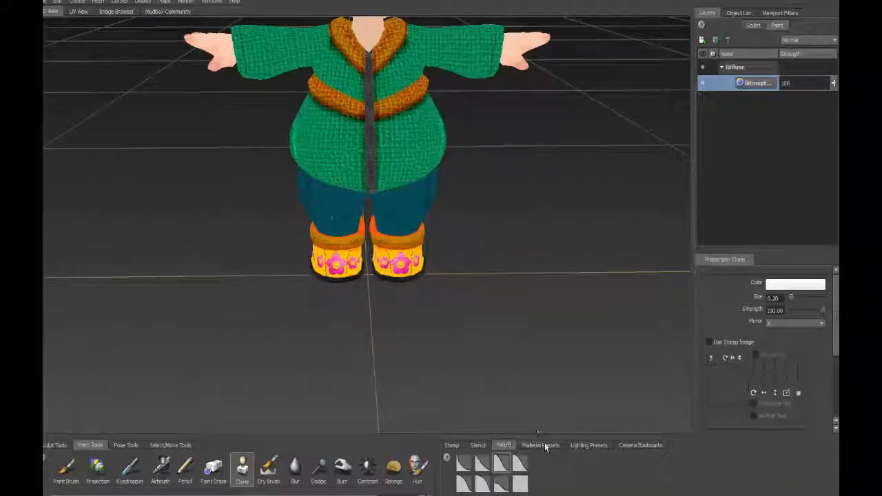
left_click(543, 445)
left_click(592, 445)
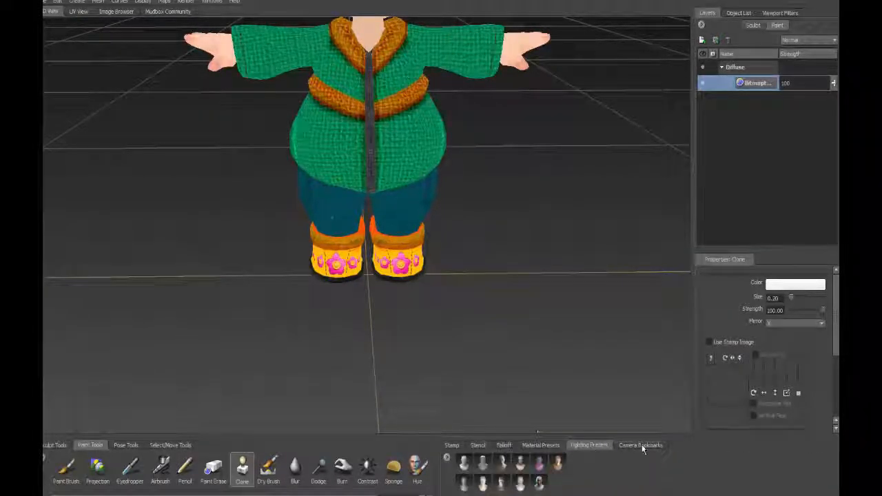
left_click(451, 445)
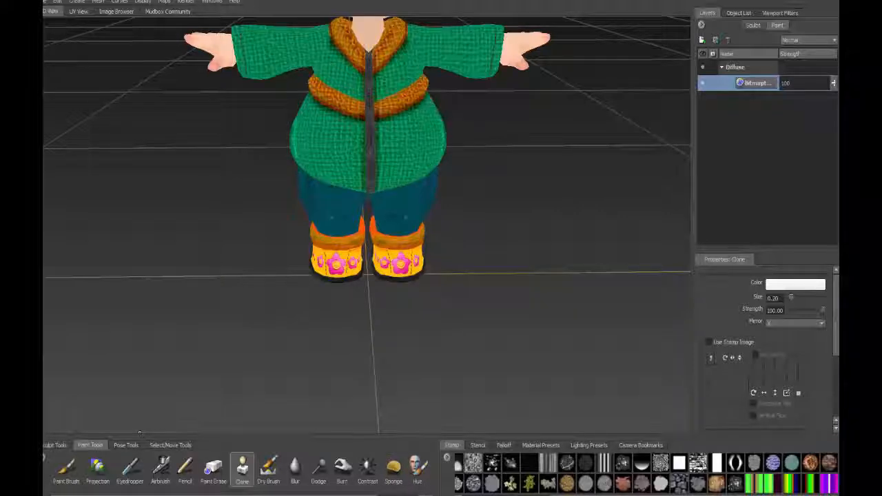
mouse_move(331, 494)
left_mouse_down()
mouse_move(373, 494)
mouse_move(329, 494)
left_mouse_up()
Choose the Grab sculpt tool and examine the character's body and jacket profile from the front and both sides.
left_click(55, 445)
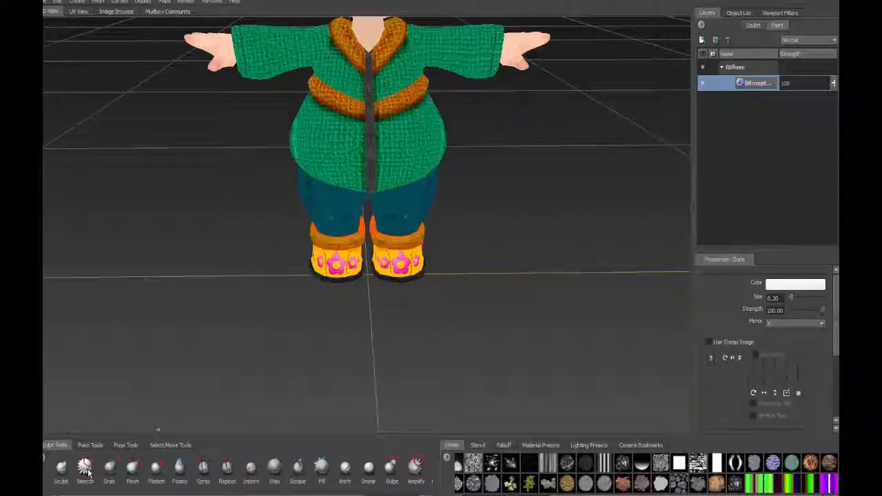
left_click(109, 468)
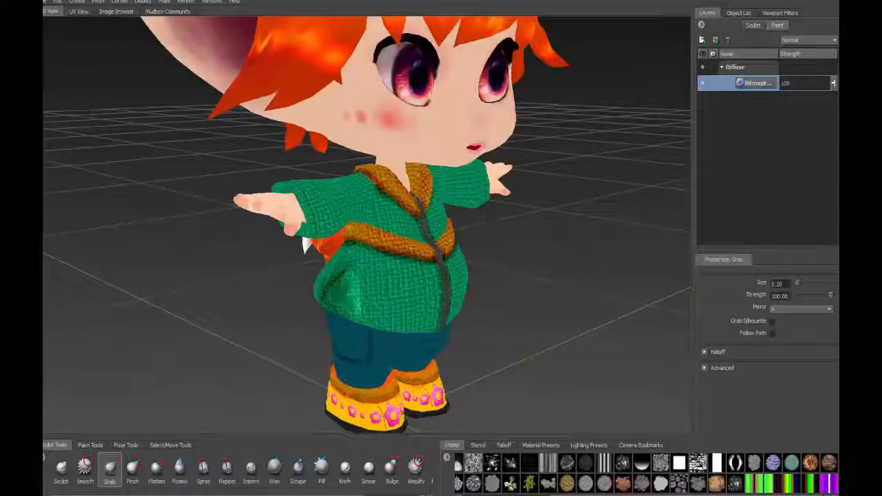
left_click_drag(324, 241, 437, 218, "alt")
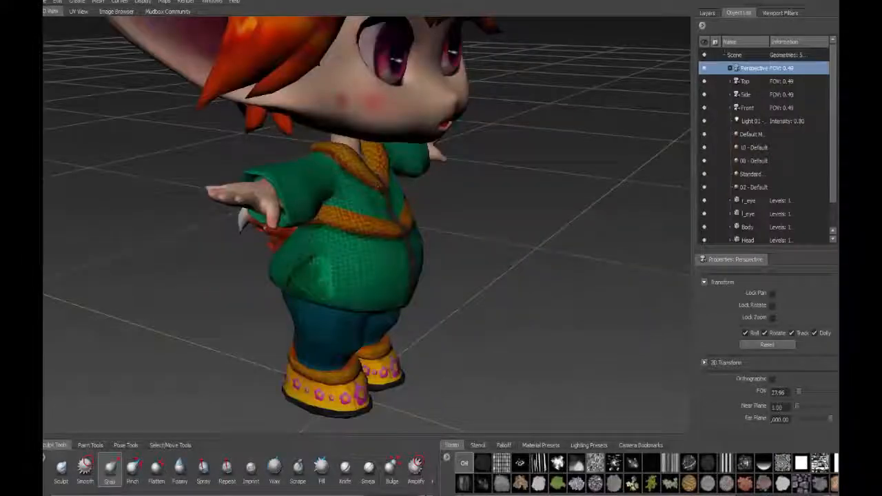
left_click_drag(331, 241, 390, 207, "alt")
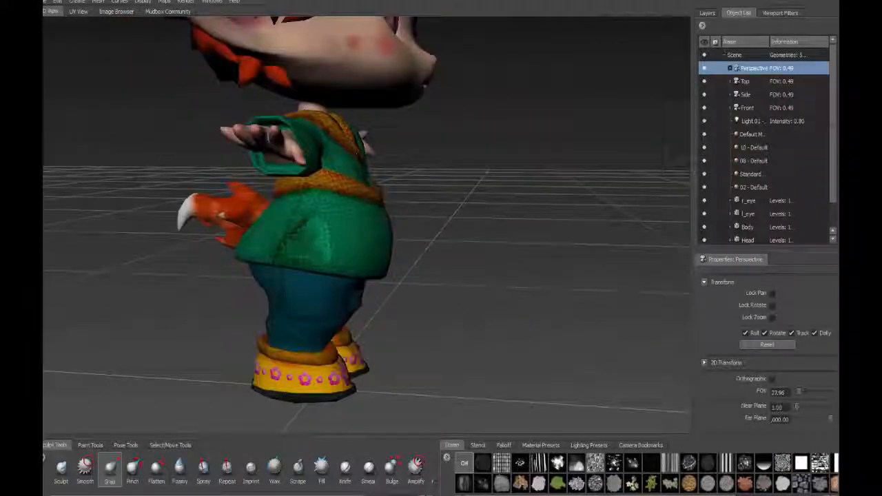
left_click_drag(217, 358, 257, 367, "alt")
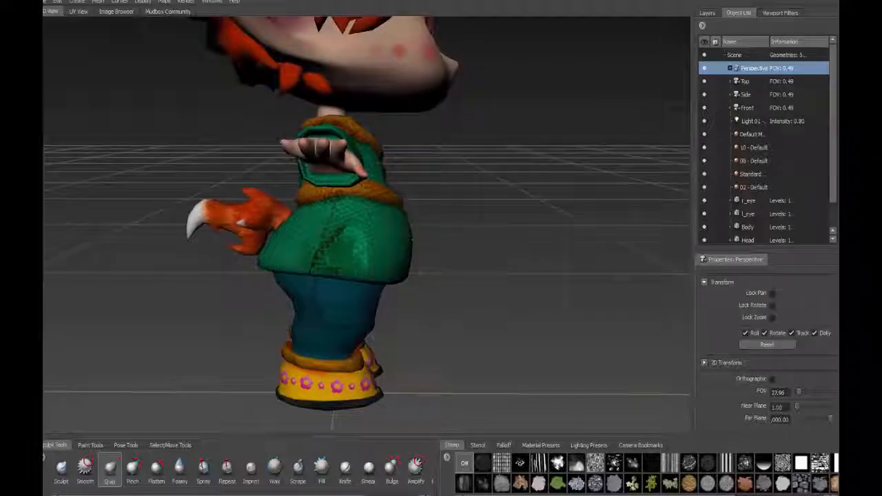
left_click_drag(412, 235, 406, 206, "alt")
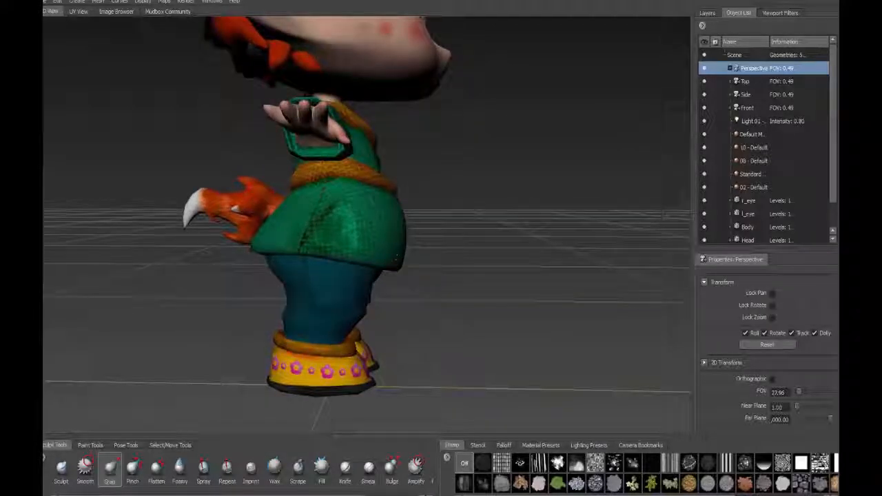
mouse_move(437, 239)
left_mouse_down("alt")
mouse_move(434, 270)
mouse_move(429, 205)
mouse_move(442, 240)
mouse_move(424, 187)
mouse_move(440, 236)
left_mouse_up("alt")
left_click_drag(379, 178, 171, 192, "alt")
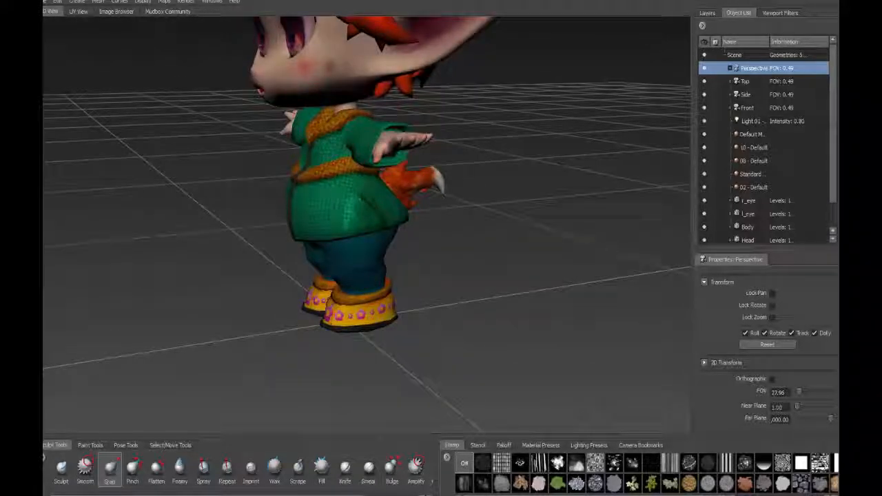
left_click_drag(171, 192, 348, 202, "alt")
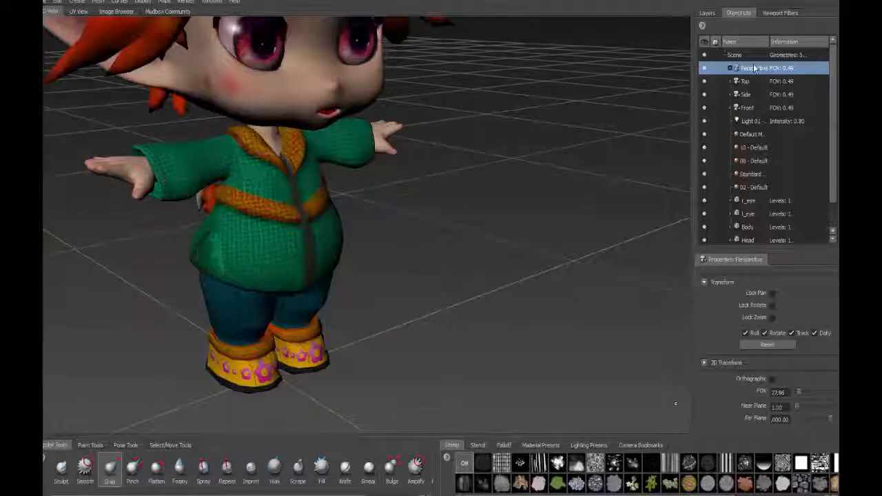
Reactivate the Grab tool, show the body's sculpt layers and turn on wireframe display for the model.
left_click(109, 468)
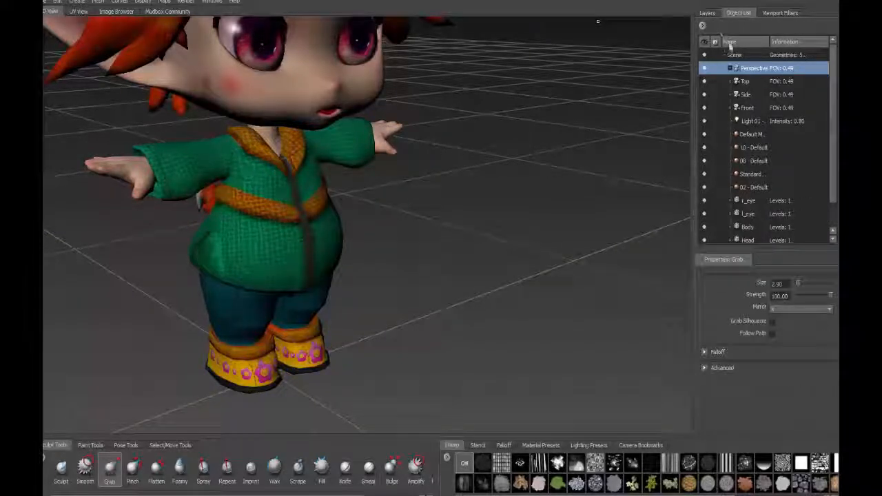
left_click(707, 12)
left_click_drag(324, 204, 340, 210, "alt")
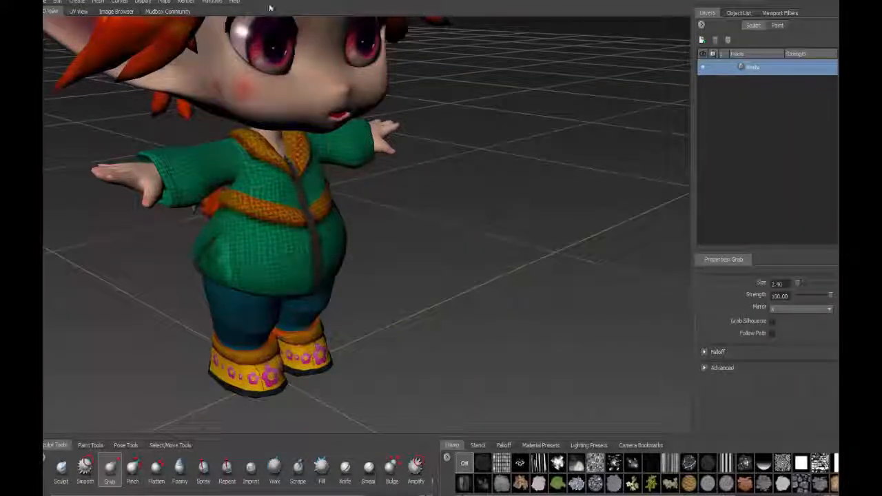
left_click(142, 1)
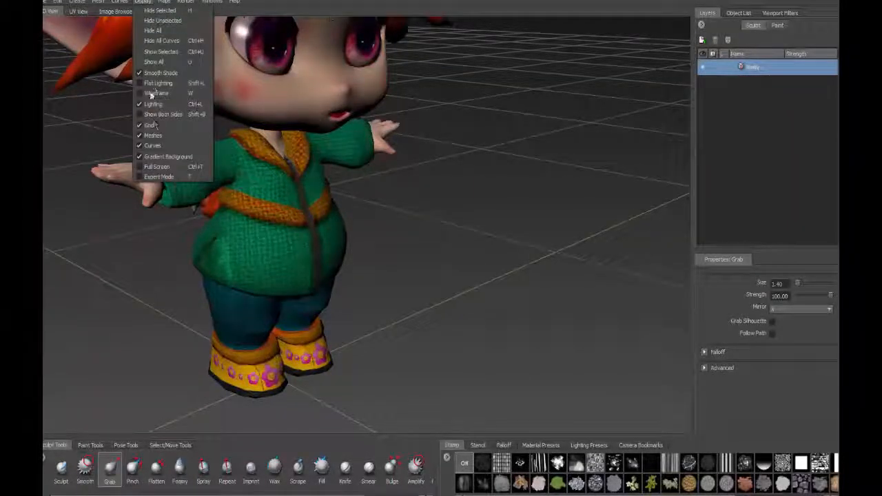
left_click(150, 94)
left_click_drag(393, 273, 338, 238, "alt")
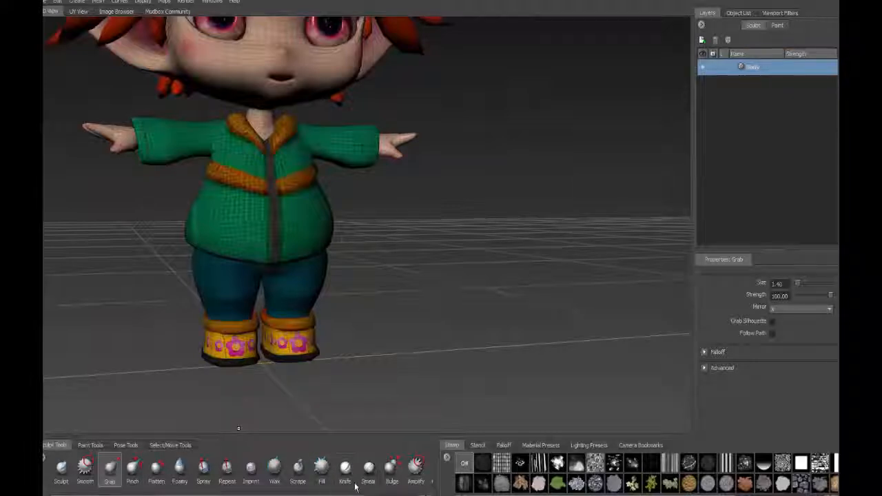
Sculpt the jacket's chest area with the Bulge tool at size 4.50 and strength 4.50, undoing the first stronger stroke.
left_click(392, 479)
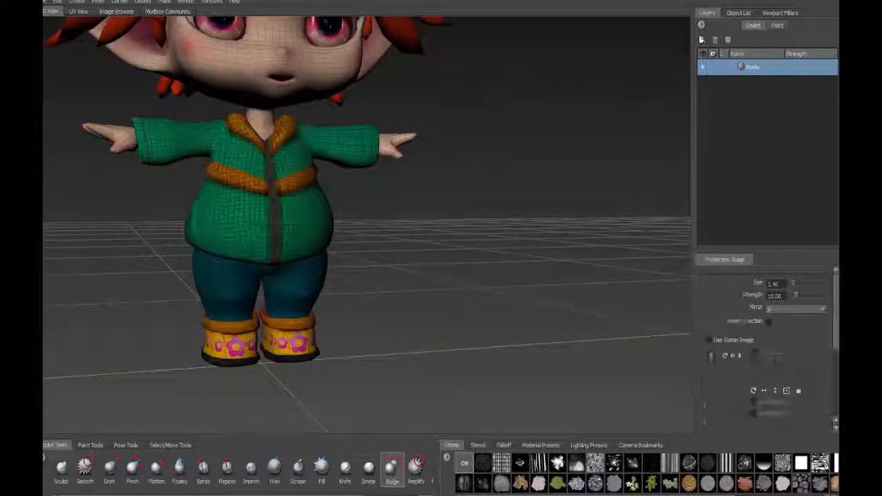
left_click_drag(345, 255, 413, 296, "alt")
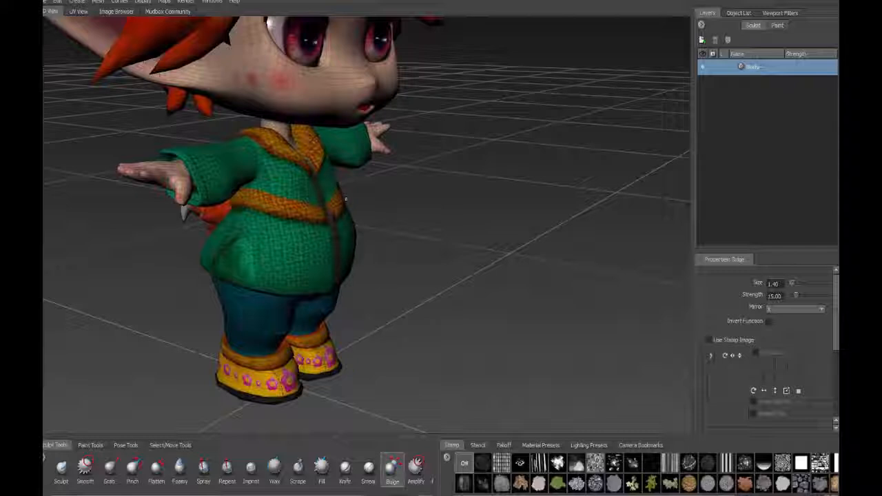
left_click_drag(797, 282, 798, 285)
left_click_drag(304, 152, 310, 199)
key("ctrl+z")
left_click_drag(796, 297, 792, 285)
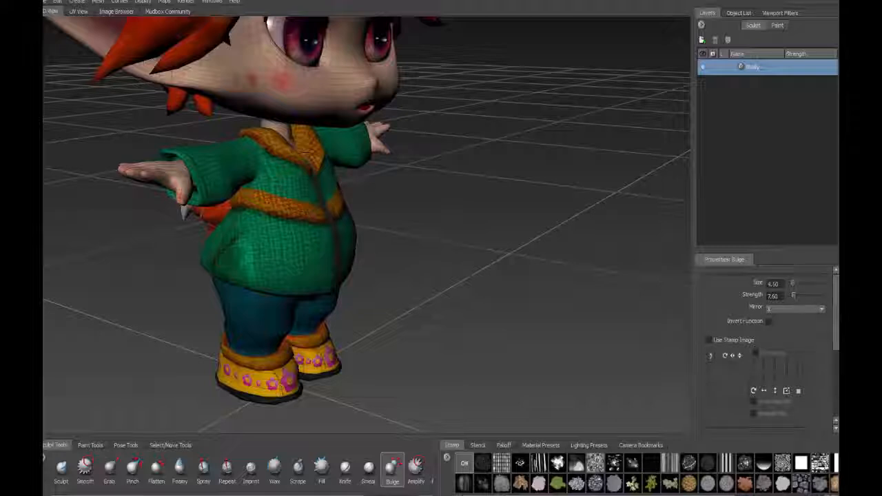
left_click_drag(299, 151, 427, 155)
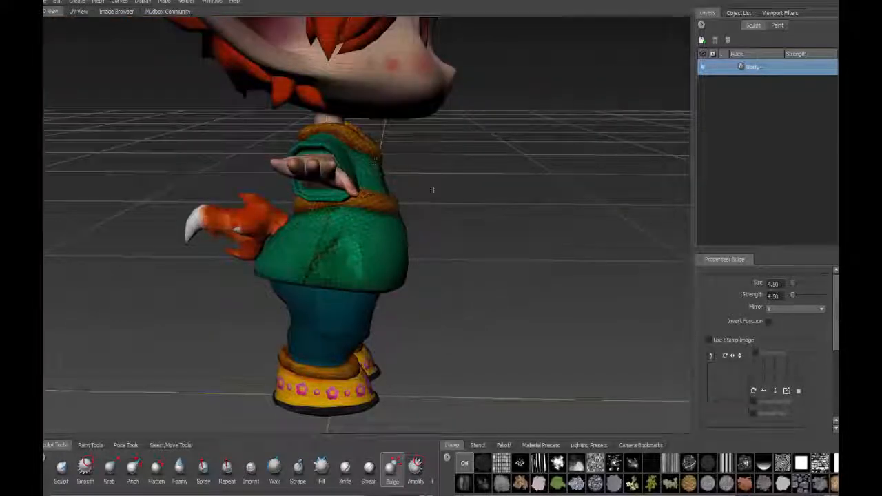
left_click_drag(432, 190, 571, 182, "alt")
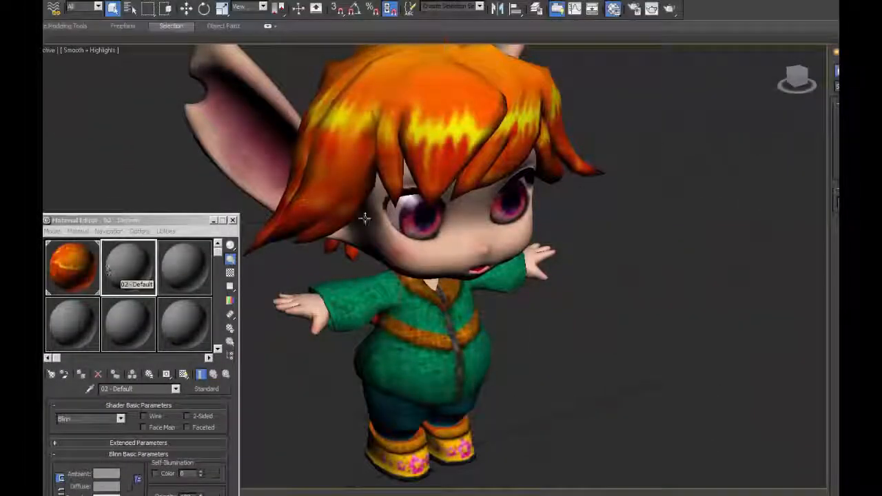
Switch to 3ds Max and sample the head's and body's materials from the character into the second and third material slots.
left_click(90, 390)
left_click(443, 270)
left_click(185, 268)
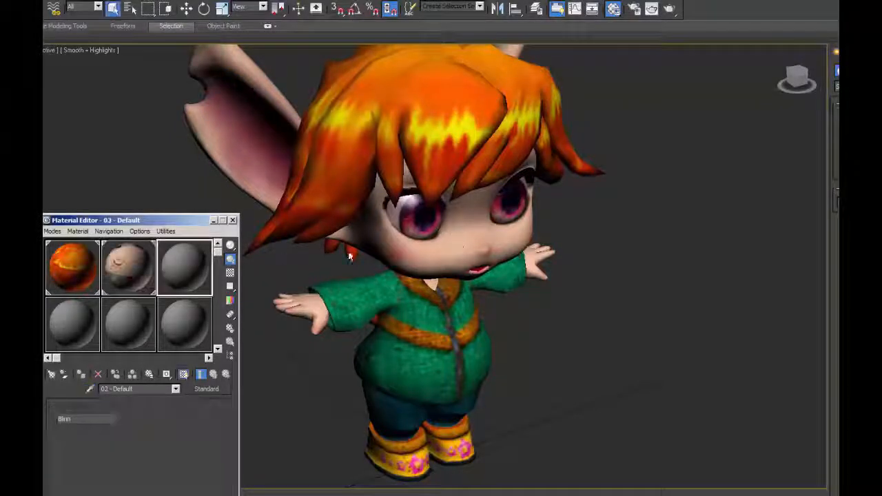
left_click(90, 390)
left_click(403, 365)
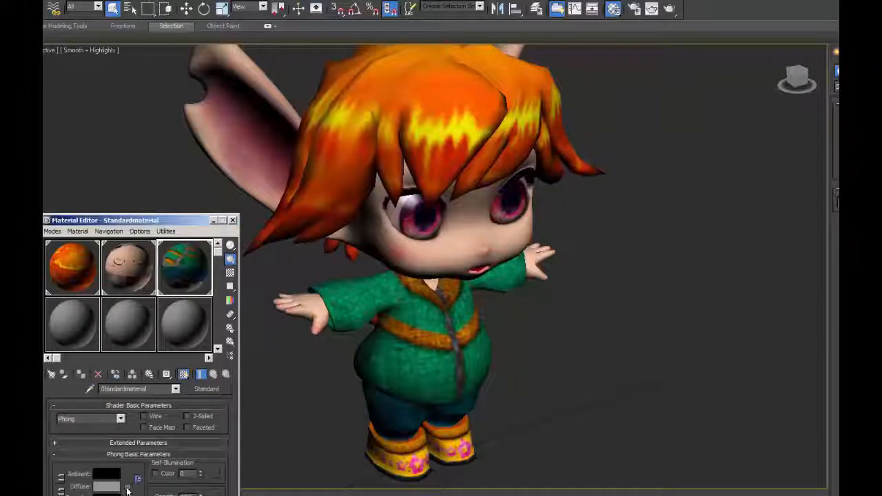
Open the file selection for the diffuse bitmap of the body's Standardmaterial, moving the Material Editor to reach its bitmap path.
left_click(127, 486)
left_click_drag(163, 222, 147, 153)
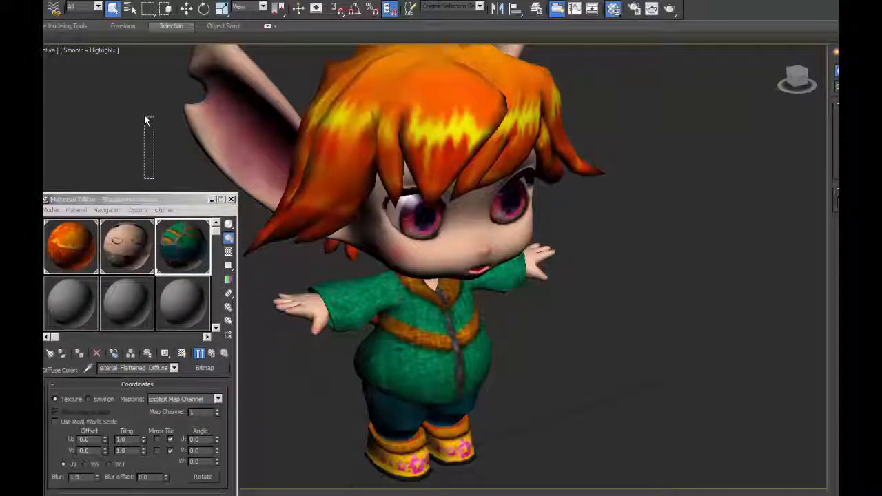
left_click_drag(151, 200, 142, 105)
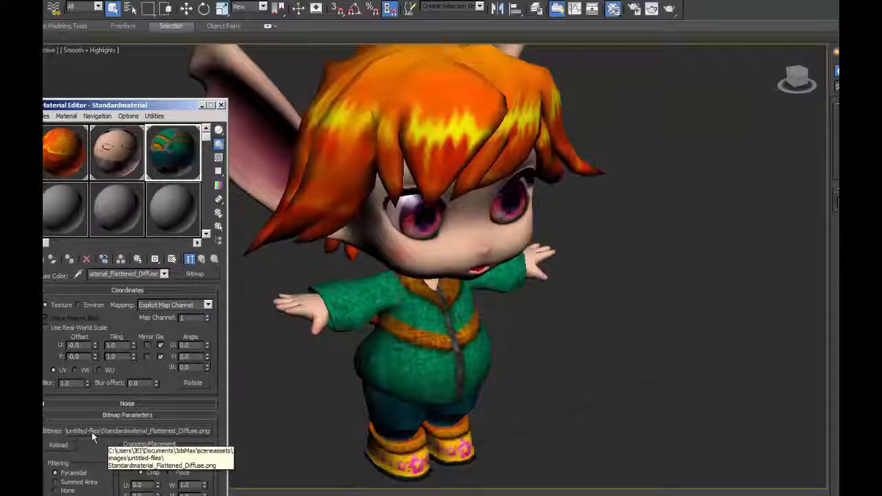
left_click(149, 430)
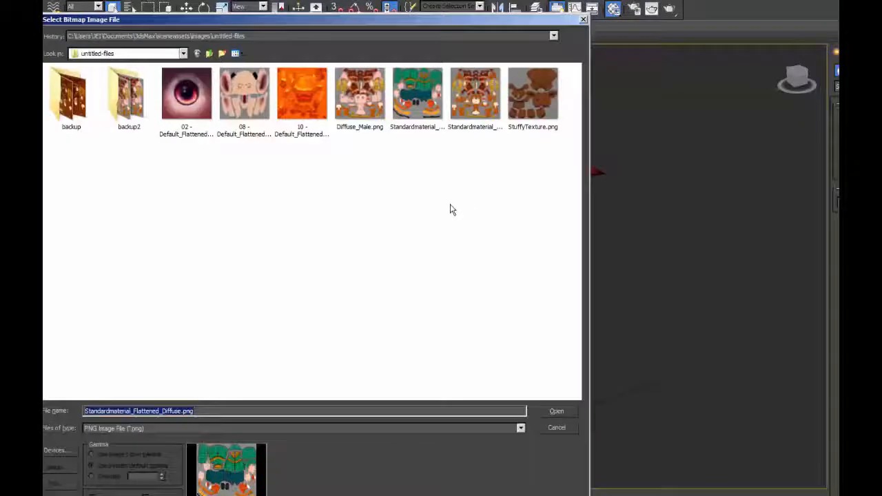
Rename the green body texture file as Body_Material.png.
right_click(417, 97)
left_click(231, 482)
type("Body")
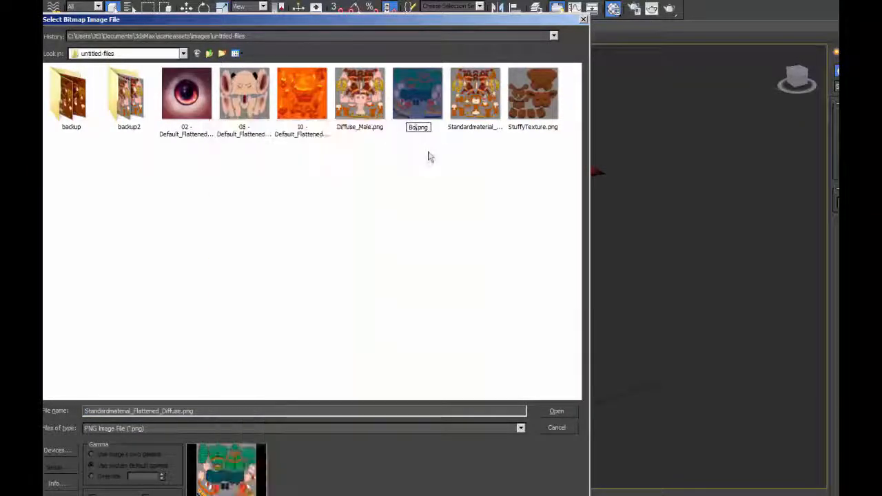
type("_Material")
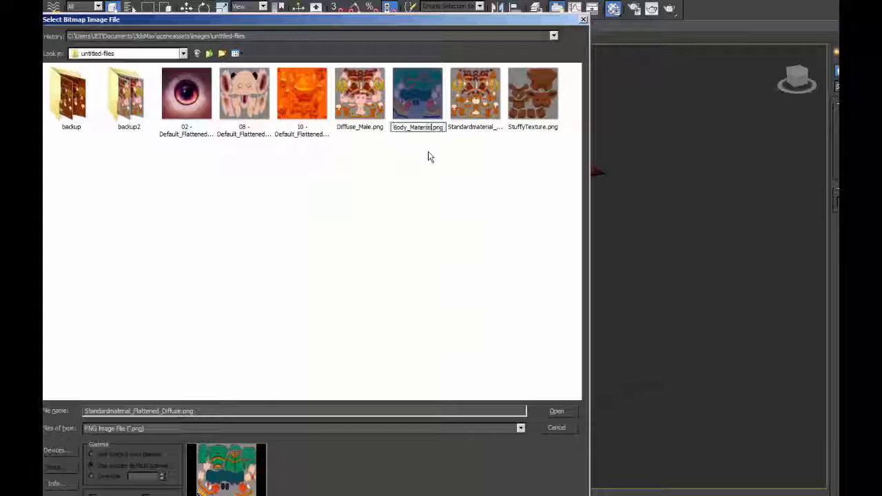
Rename the orange hair texture, 10 - Default_Flattened_Diffuse.png, as Hair_Material.png.
left_click(308, 101)
right_click(308, 102)
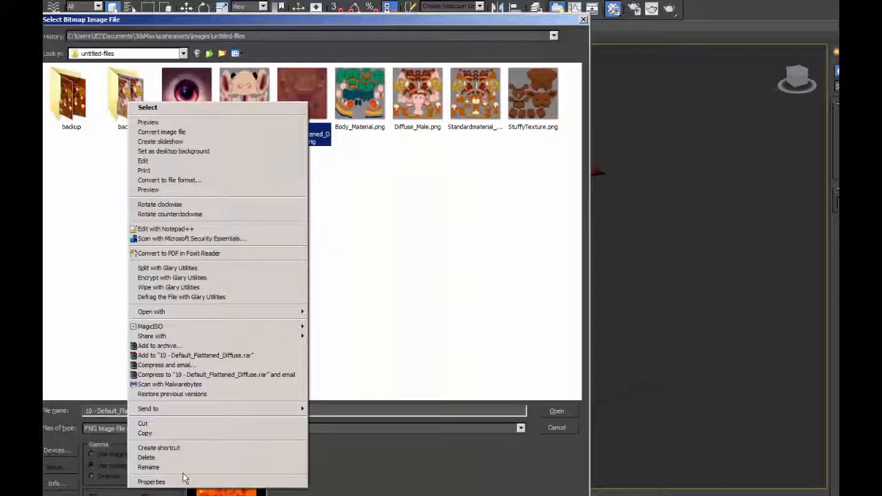
left_click(183, 467)
type("Hair_Material")
key("Return")
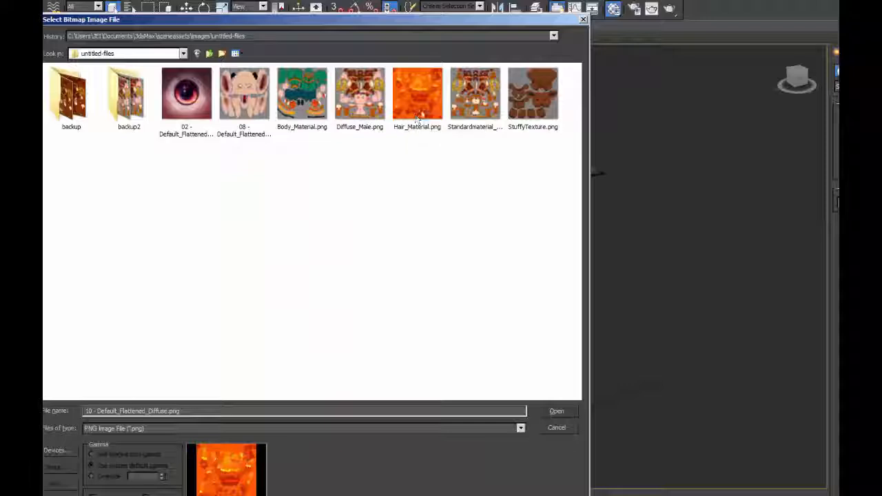
Rename the orange hair texture file as Kid_Hair.png.
left_click(417, 104)
right_click(418, 103)
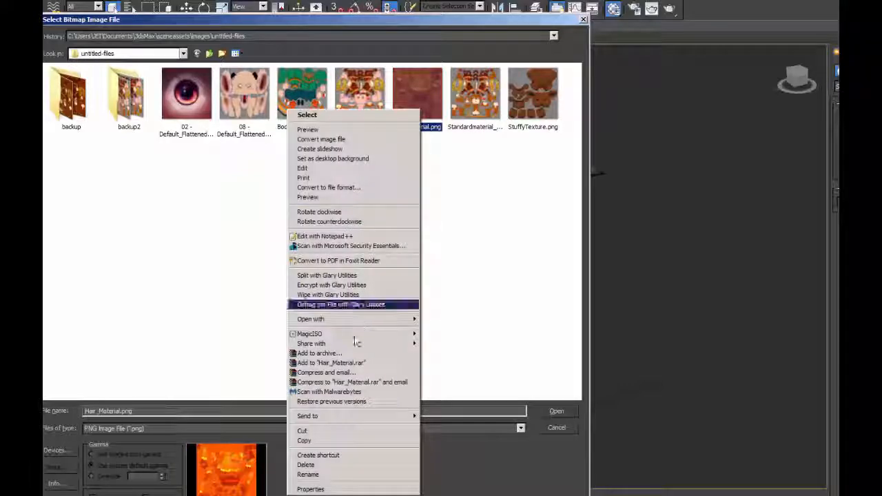
left_click(315, 476)
type("Kid_Hair")
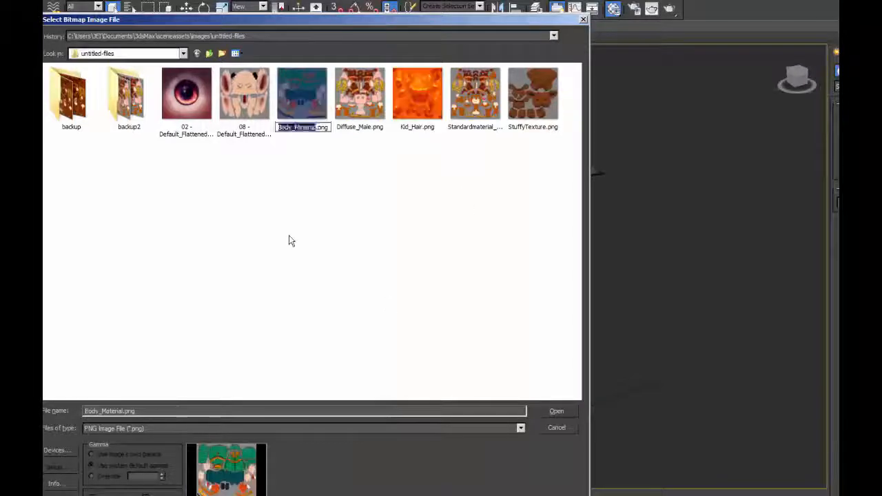
Rename the body texture file as Kid_Body.png and the head texture file as Kid_Head.png.
type("Kid_B")
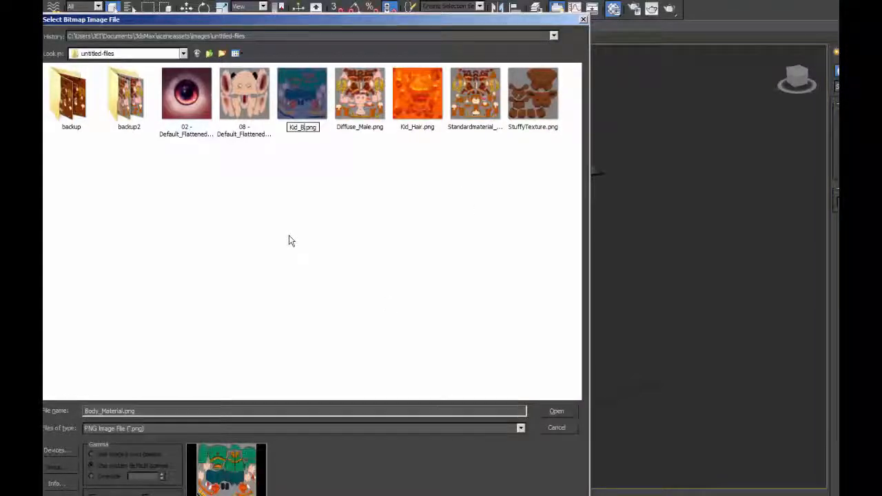
type("ody")
key("shift+Tab")
type("Kid_Head")
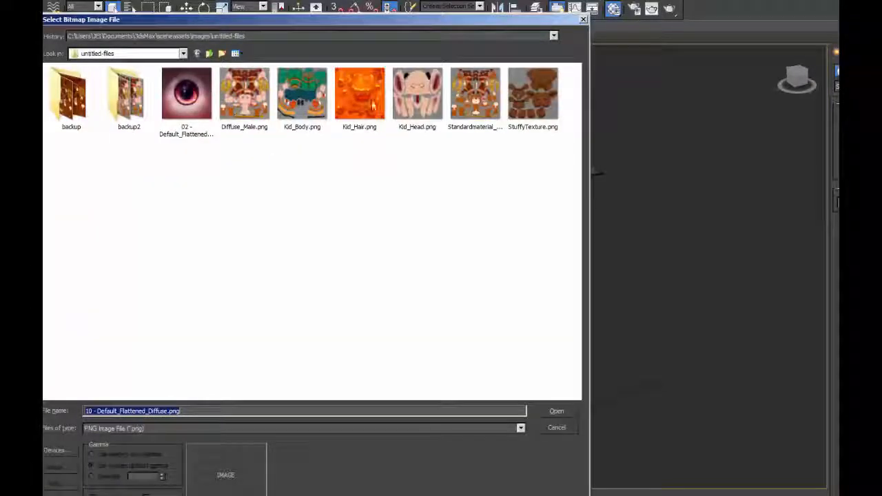
Relink the hair material's bitmap to Kid_Hair.png and the head material's bitmap to Kid_Head.png.
left_click(372, 105)
left_click(556, 411)
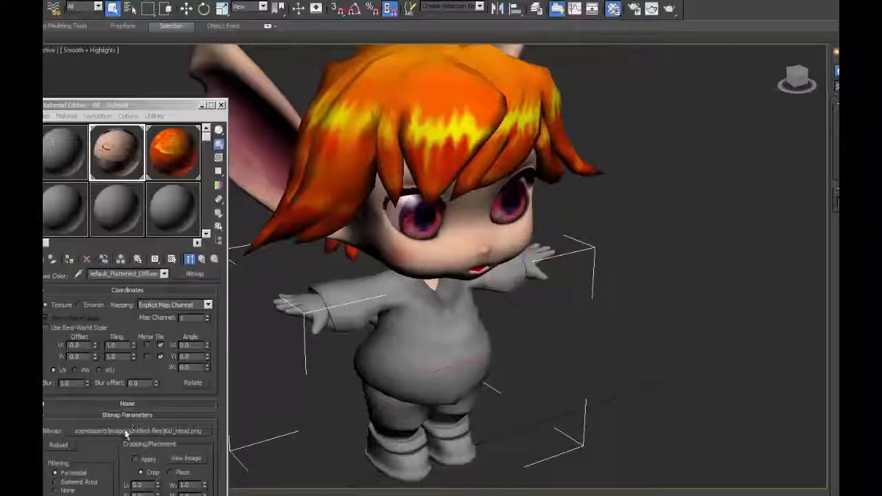
left_click(126, 431)
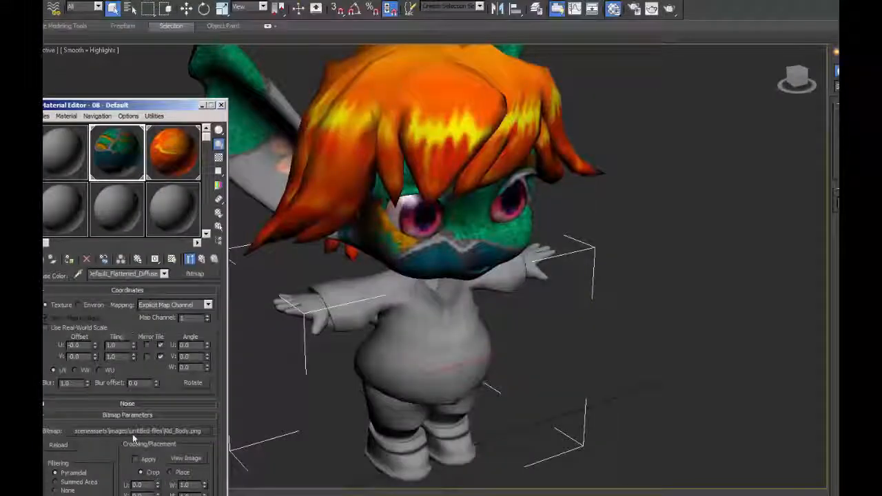
left_click(133, 432)
double_click(416, 95)
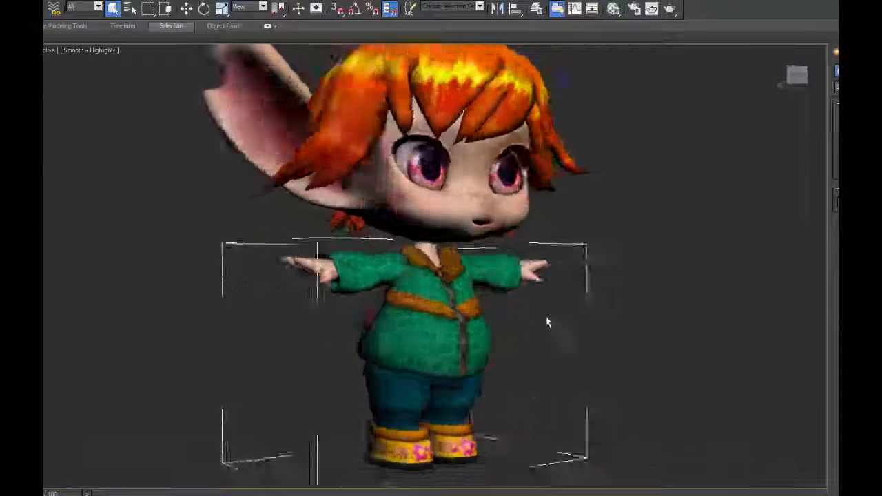
Inspect the textured character, and switch to Photoshop to examine the boot trim in Kid_Body.png.
middle_click_drag(547, 315, 587, 305, "alt")
scroll(587, 306, "down", 4)
scroll(582, 319, "up", 2)
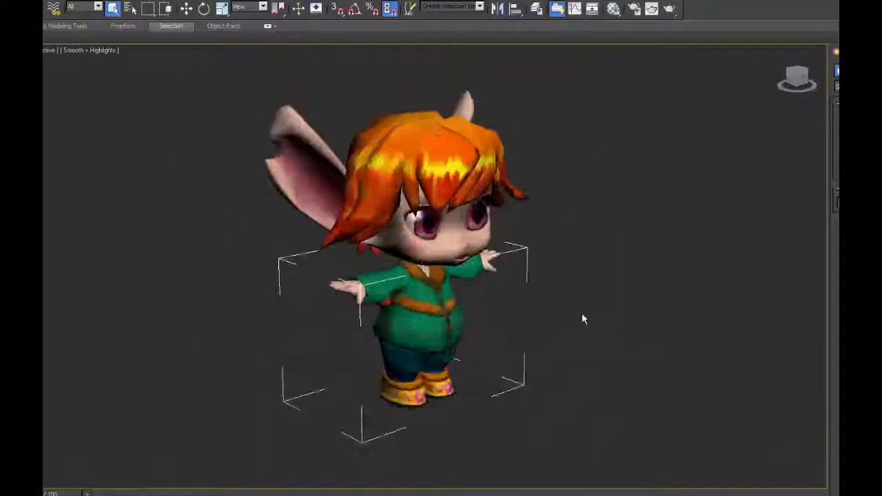
scroll(582, 319, "up", 4)
scroll(581, 319, "down", 2)
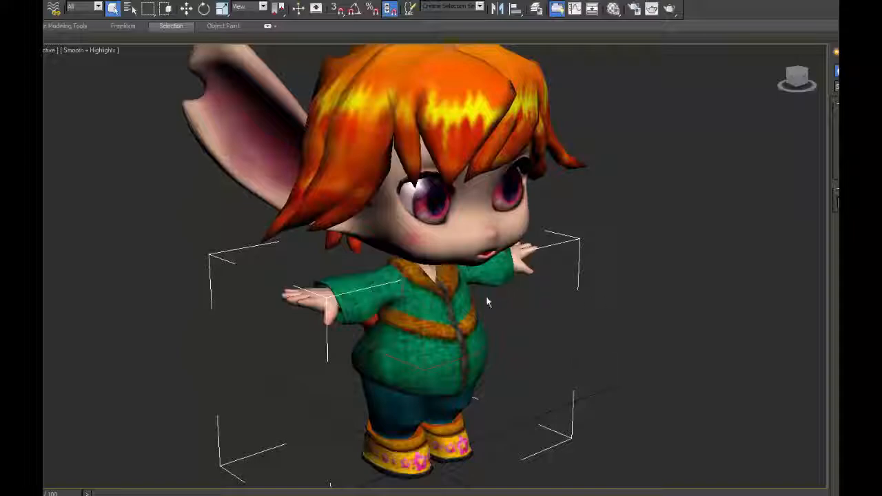
scroll(486, 301, "down", 2)
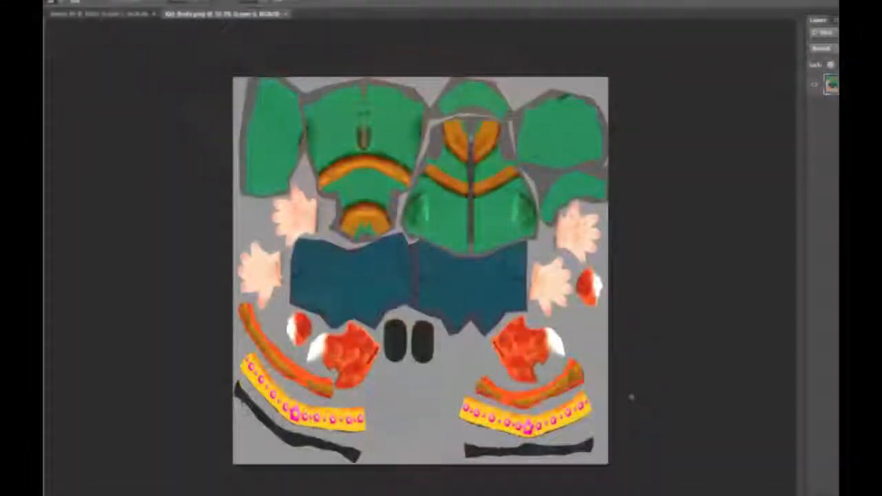
key("ctrl+plus")
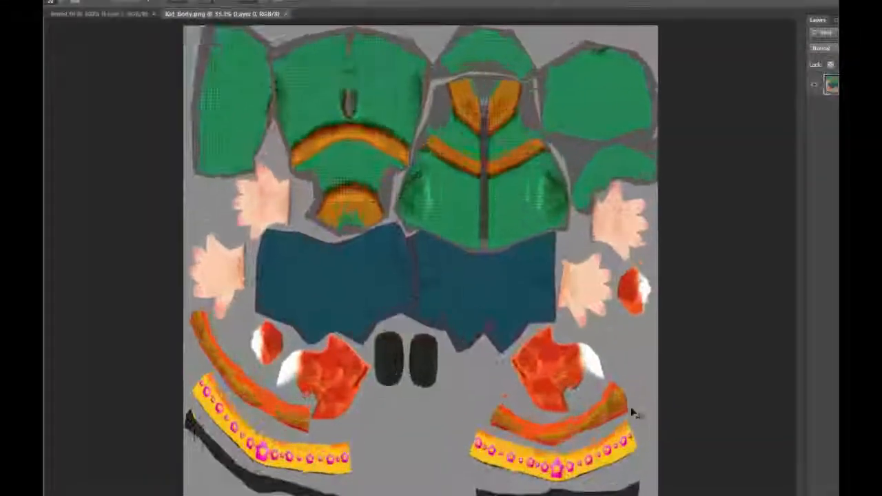
key("ctrl+plus")
key("ctrl+plus")
left_click_drag(372, 337, 552, 175)
left_click_drag(307, 404, 438, 294)
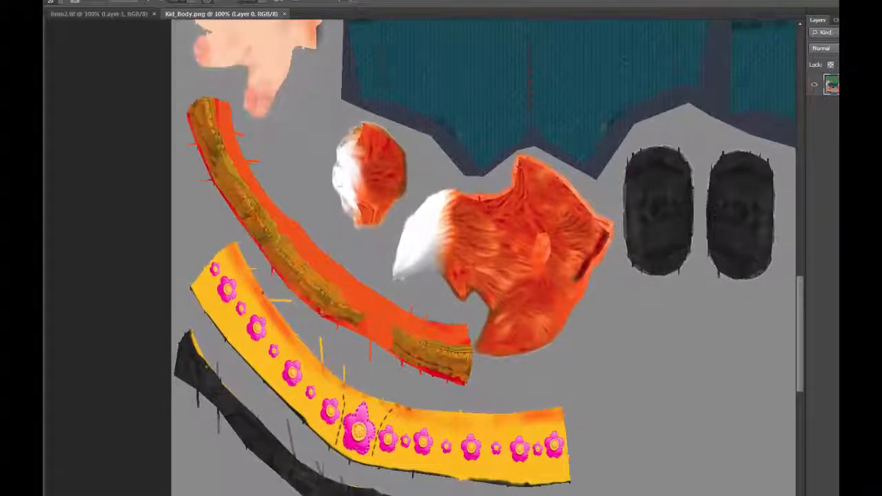
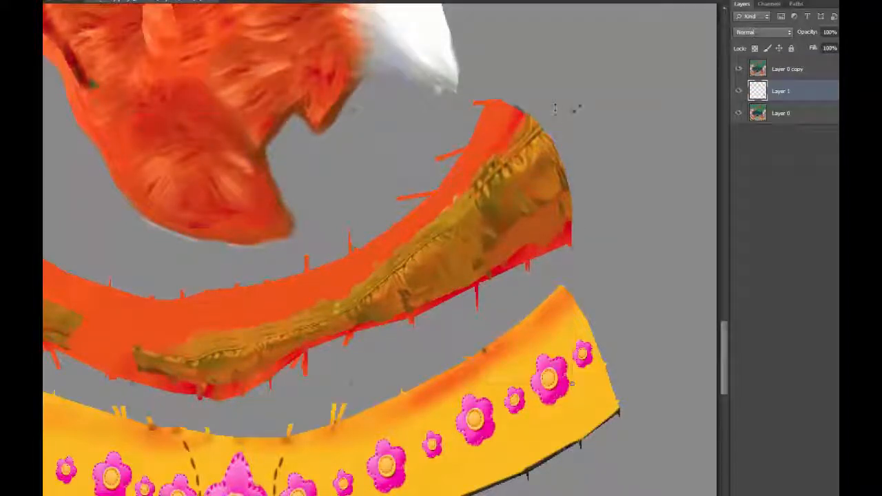
Place Layer 1 above Layer 0 copy and warp its fabric piece over the bare orange upper edge of the right cuff strip.
left_click_drag(792, 91, 795, 59)
key("ctrl+t")
left_click_drag(572, 111, 524, 56)
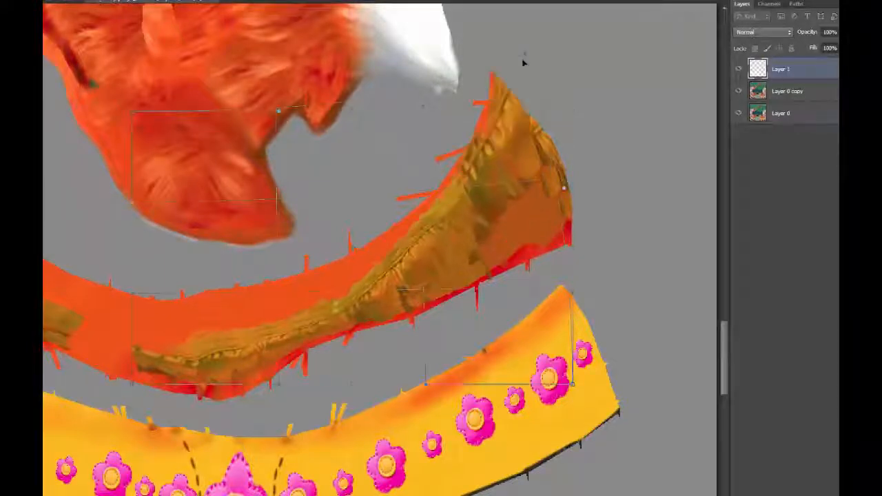
left_click_drag(483, 161, 468, 142)
left_click_drag(246, 325, 169, 320)
key("Return")
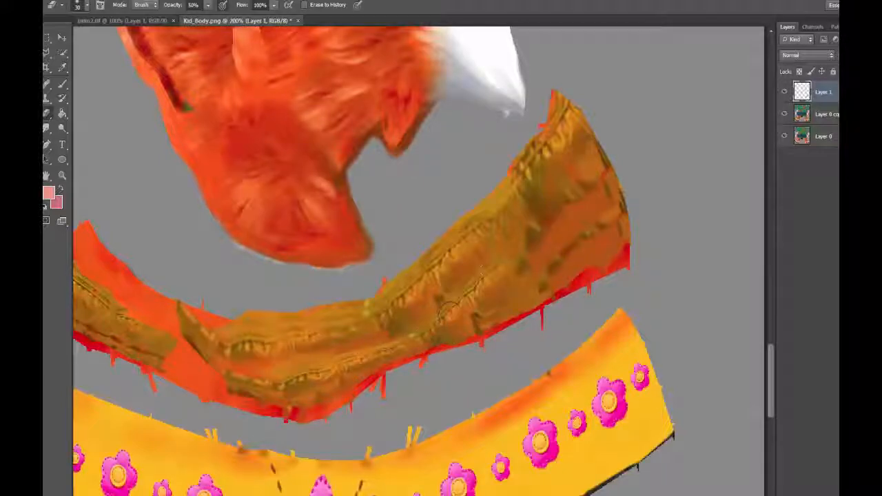
Erase the fabric piece's overlap along the lower seam and smudge its end into the cuff on Layer 1.
left_click_drag(498, 262, 543, 228)
mouse_move(586, 185)
left_mouse_down()
mouse_move(541, 210)
mouse_move(598, 164)
left_mouse_up()
left_click(47, 128)
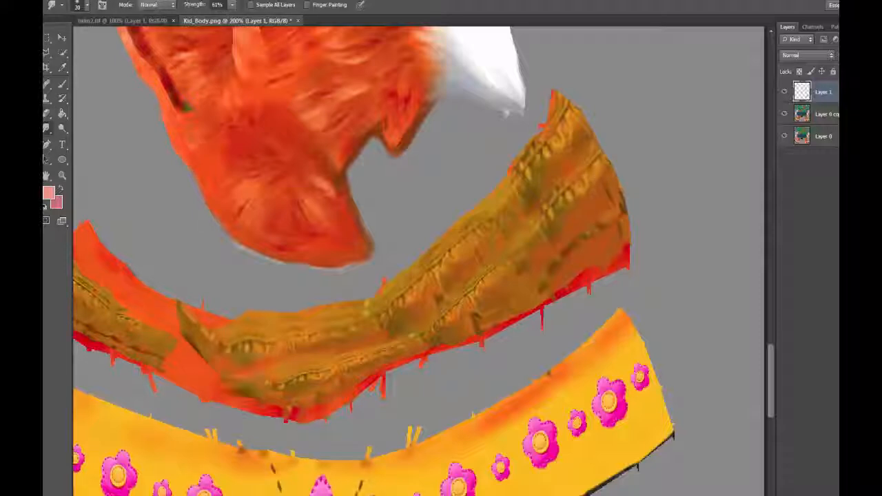
mouse_move(256, 369)
left_mouse_down()
mouse_move(262, 365)
mouse_move(248, 376)
left_mouse_up()
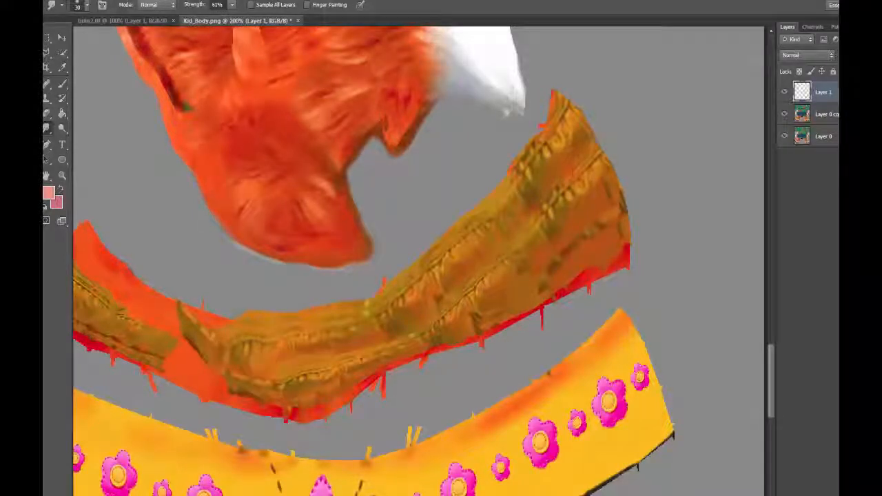
Smudge the cuff strip's red lower fringe on Layer 0 copy and its jagged upper edge on Layer 1.
left_click(824, 114)
mouse_move(238, 405)
left_mouse_down()
mouse_move(335, 408)
mouse_move(424, 354)
mouse_move(486, 338)
mouse_move(553, 277)
mouse_move(579, 289)
mouse_move(616, 269)
mouse_move(603, 286)
mouse_move(444, 358)
left_mouse_up()
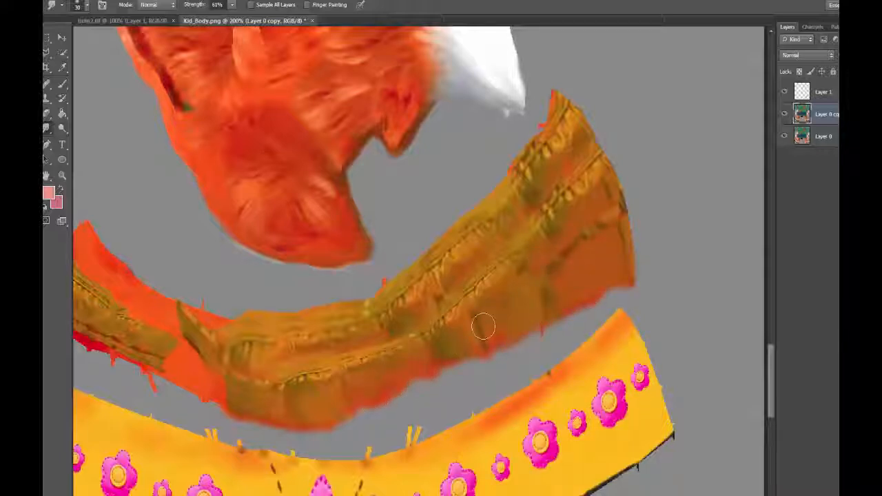
left_click_drag(375, 289, 376, 285)
key("alt+bracketright")
left_click_drag(559, 113, 547, 95)
left_click_drag(541, 150, 529, 141)
left_click_drag(521, 178, 509, 165)
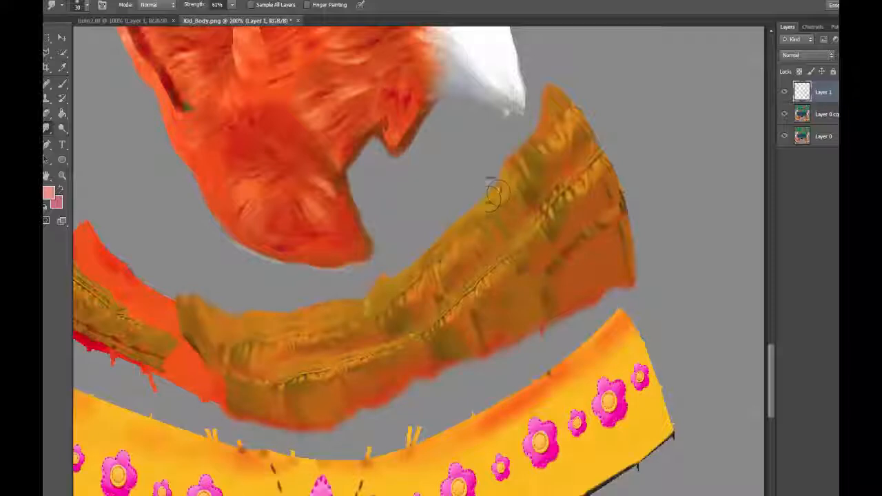
Merge Layer 1 into Layer 0 copy and blend the dark marks at the cuff's wide end with Smudge and Clone Stamp.
key("ctrl+e")
left_click_drag(544, 277, 539, 266)
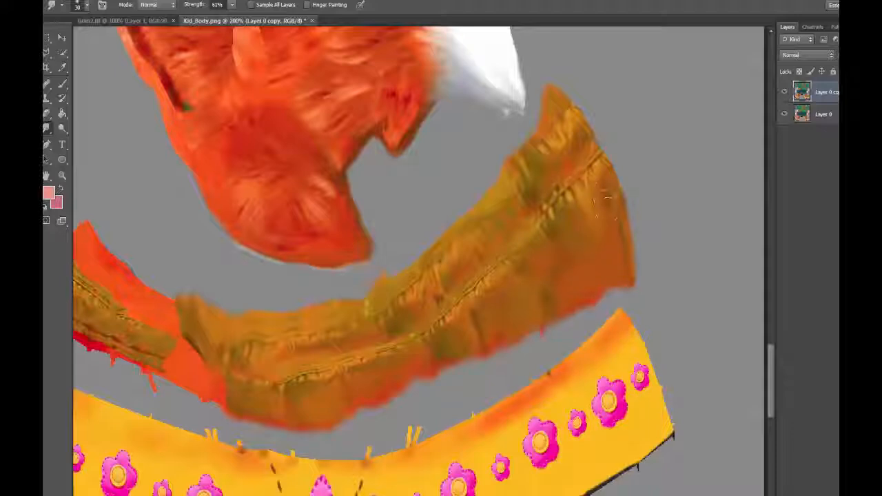
key("s")
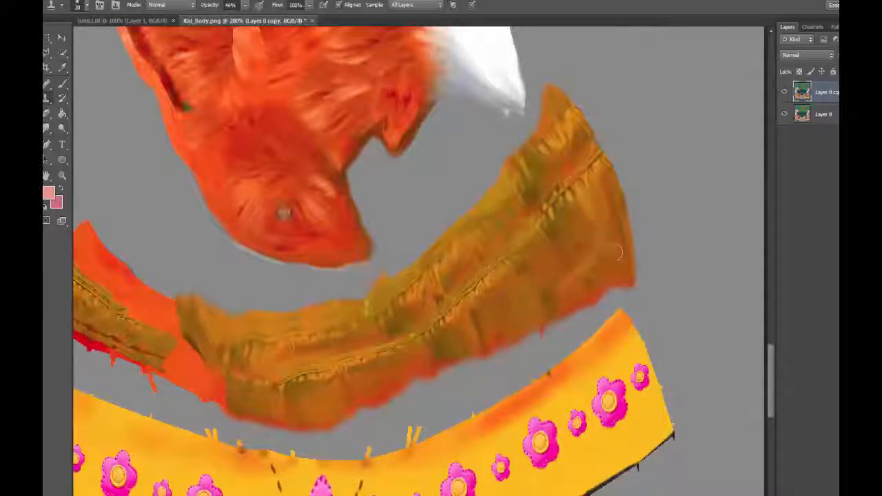
key("r")
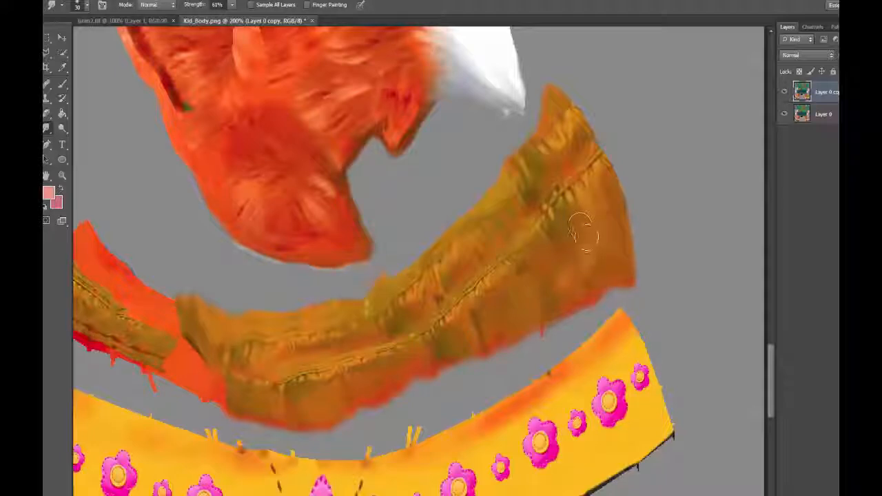
Lower the Clone Stamp's opacity to 28% for retouching the right cuff's fabric.
key("s")
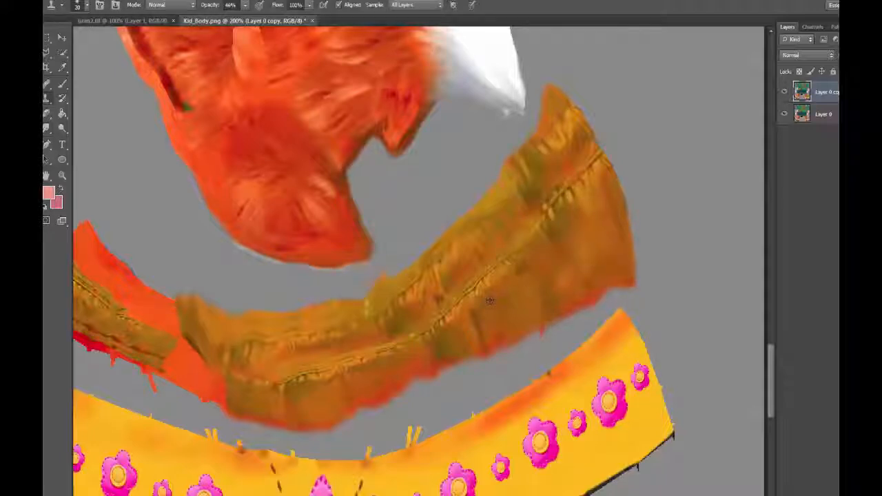
left_click(245, 4)
left_click_drag(248, 17, 239, 18)
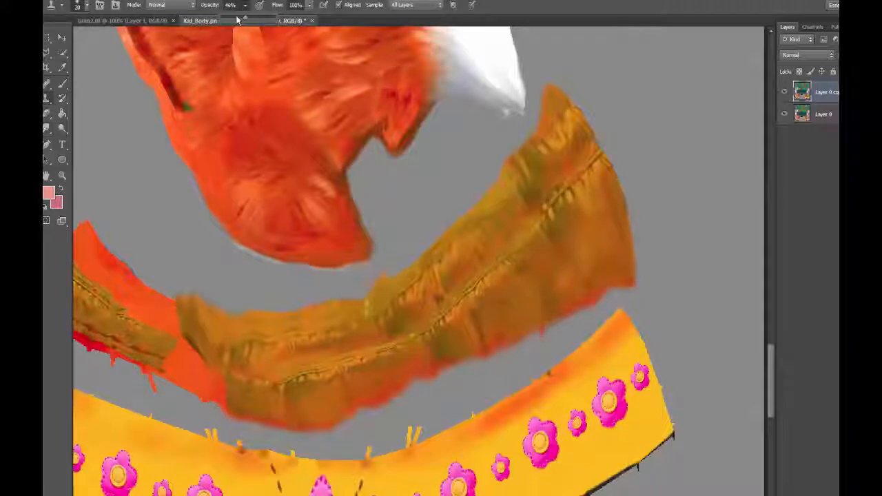
left_click(562, 153)
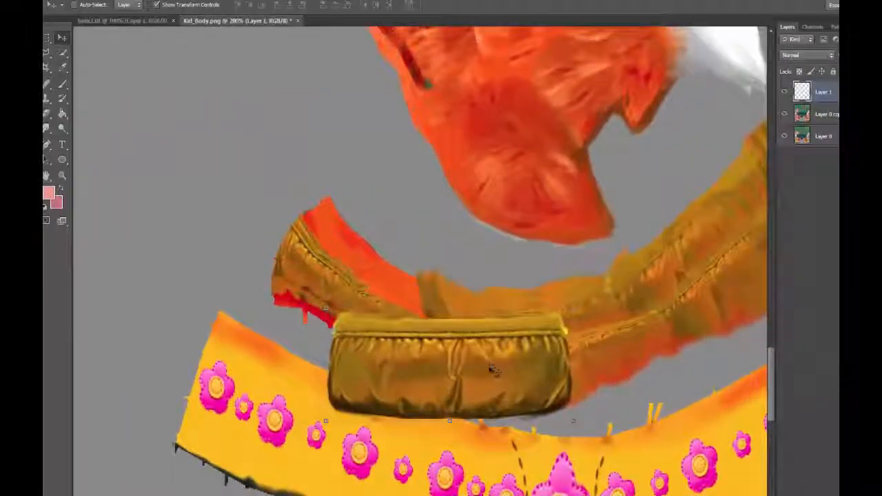
Rotate the pasted fabric patch about 17° and position it over the lower gap in the right cuff strip.
left_click_drag(551, 327, 520, 313)
left_click_drag(599, 336, 599, 377)
left_click_drag(513, 343, 490, 346)
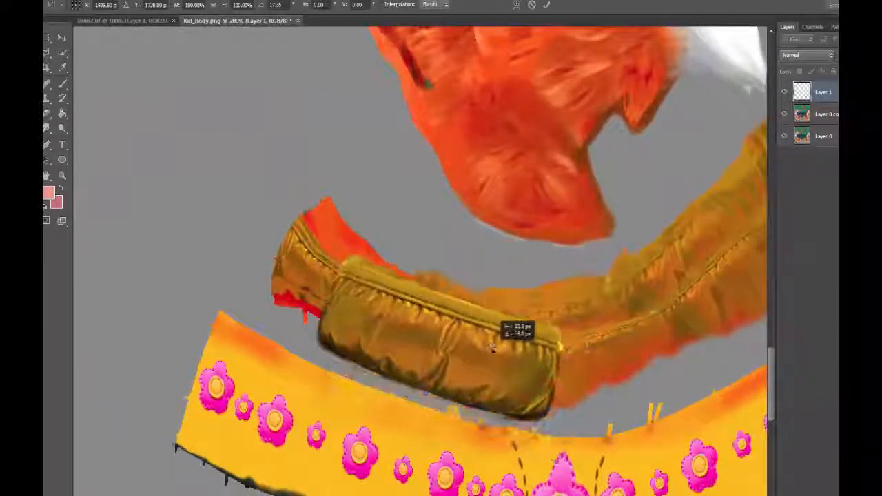
Warp the fabric patch so its stitched edge follows the cuff strip's curve.
left_click(516, 6)
left_click_drag(458, 294, 445, 338)
left_click_drag(562, 352, 557, 363)
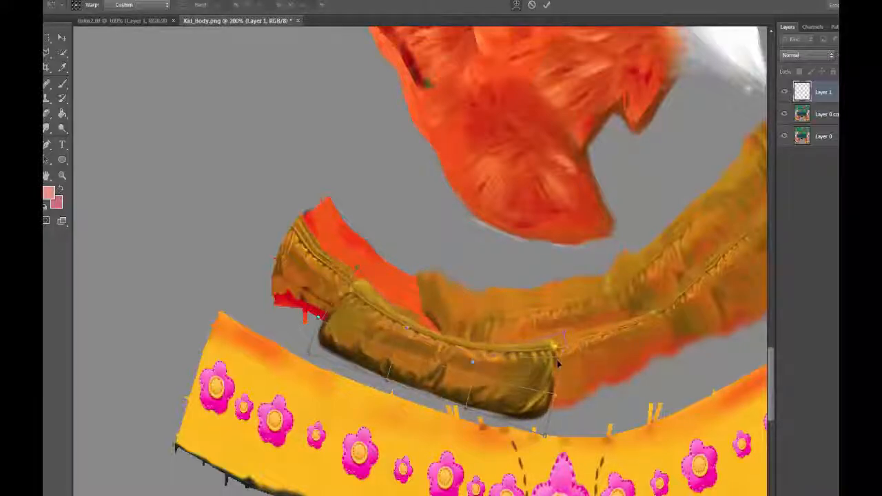
mouse_move(427, 353)
left_mouse_down()
mouse_move(433, 334)
mouse_move(428, 347)
left_mouse_up()
left_click_drag(544, 435, 543, 424)
key("Return")
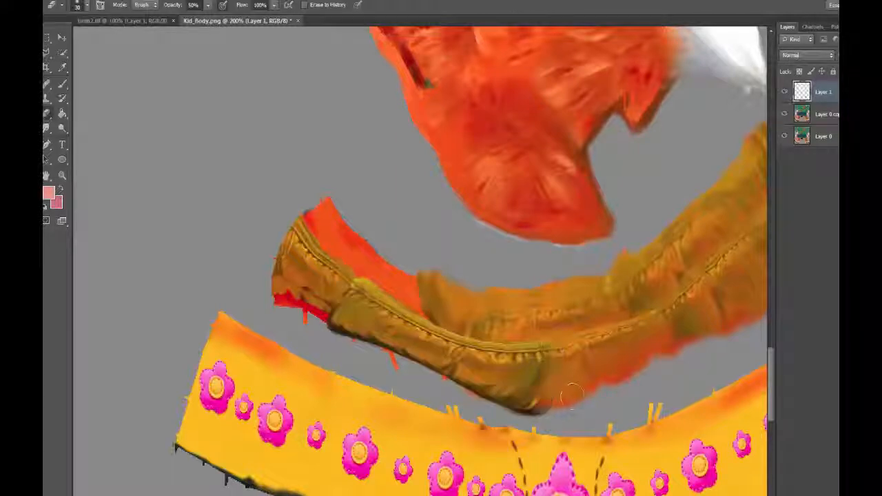
Erase the hard end of the warped patch and smudge its dark lower edge into the cuff strip.
mouse_move(353, 287)
left_mouse_down()
mouse_move(335, 325)
mouse_move(341, 320)
mouse_move(324, 309)
left_mouse_up()
left_click(46, 128)
mouse_move(391, 351)
left_mouse_down()
mouse_move(474, 393)
mouse_move(563, 394)
left_mouse_up()
key("s")
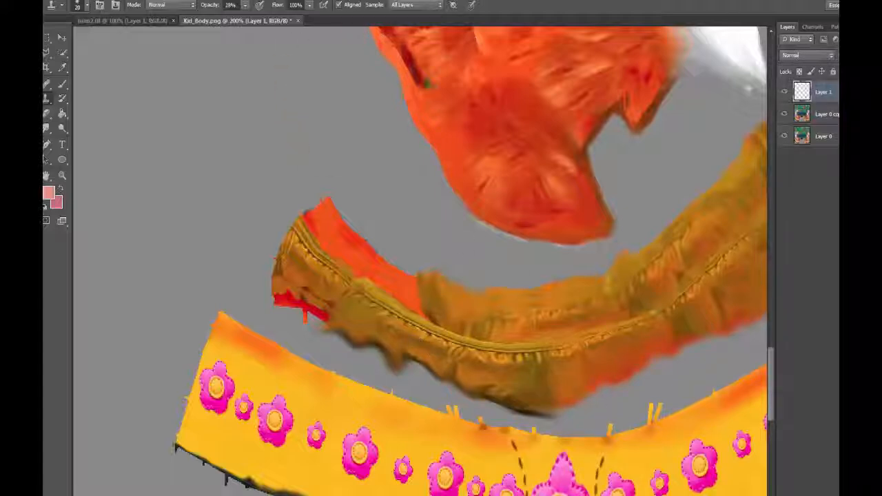
left_click(115, 5)
left_click(766, 34)
Duplicate Layer 1 and move and rotate the copy over the bare orange upper edge of the cuff strip.
right_click(829, 95)
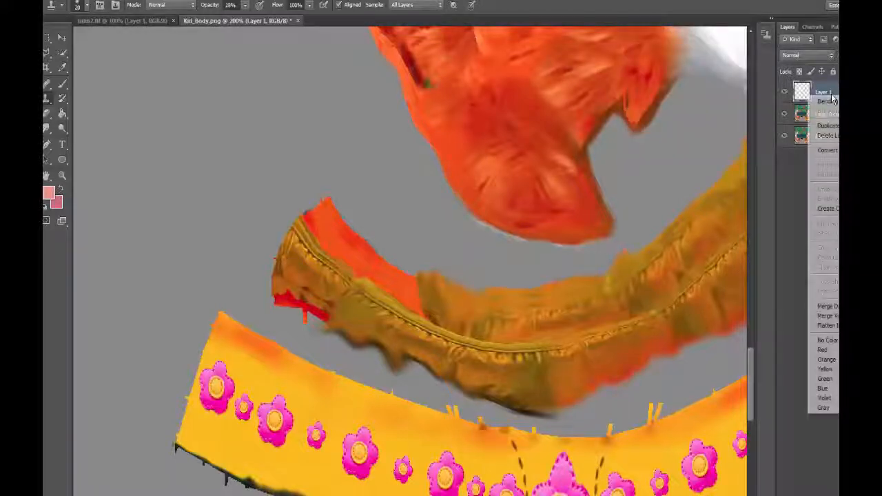
left_click(831, 126)
key("Return")
key("v")
left_click_drag(507, 348, 445, 255)
key("ctrl+t")
left_click_drag(541, 260, 542, 269)
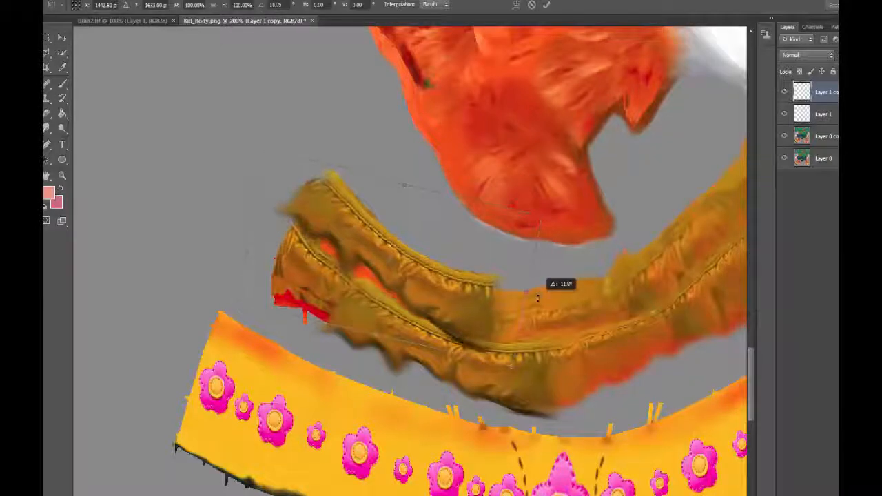
left_click_drag(314, 281, 301, 298)
key("Return")
Erase the duplicated patch where it covers the lower stitching and smudge its upper edge smooth.
key("e")
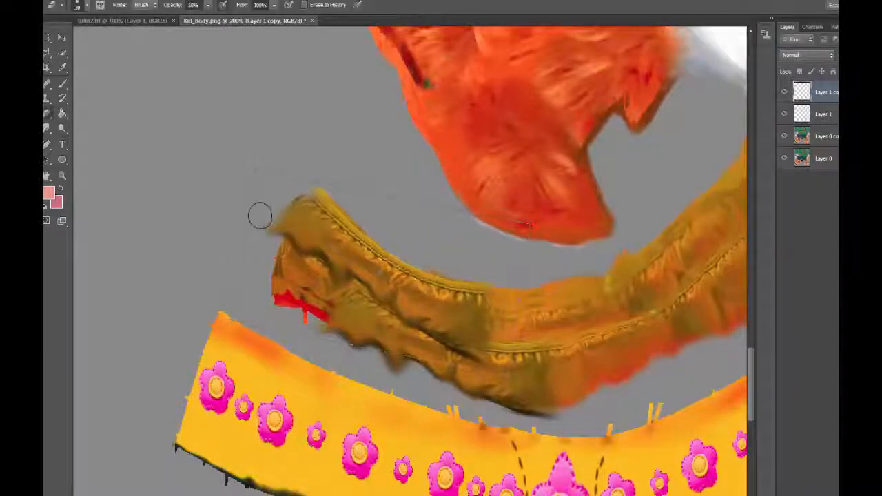
mouse_move(258, 213)
left_mouse_down()
mouse_move(438, 336)
mouse_move(479, 347)
left_mouse_up()
key("r")
mouse_move(457, 289)
left_mouse_down()
mouse_move(468, 293)
mouse_move(444, 288)
mouse_move(321, 203)
left_mouse_up()
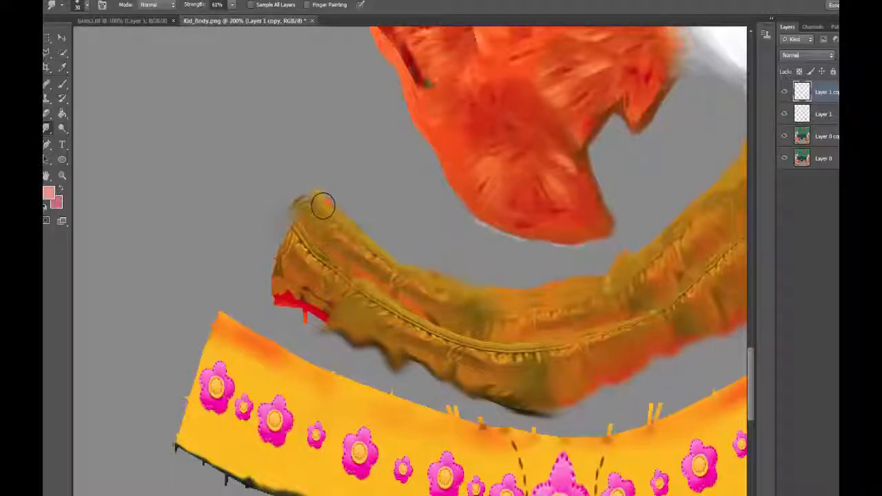
Smudge the red fringe beneath the right cuff strip's narrow left end on Layer 0 copy.
key("alt+bracketleft")
key("alt+bracketleft")
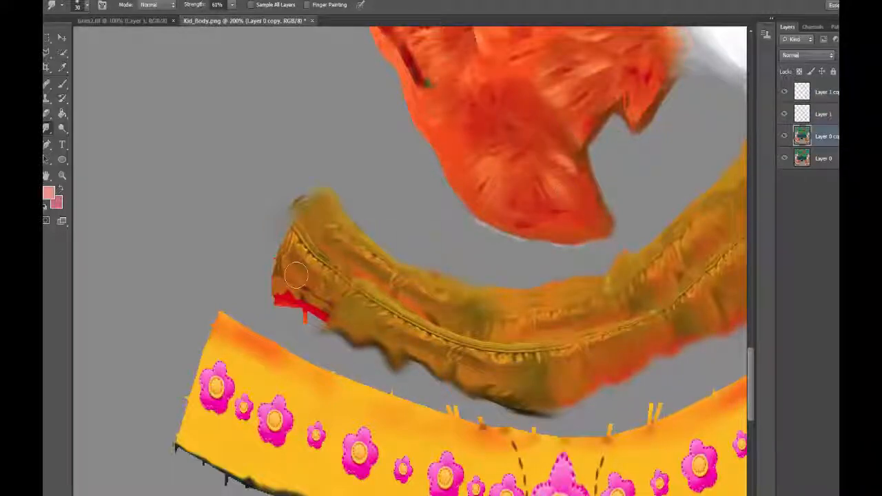
mouse_move(295, 276)
left_mouse_down()
mouse_move(286, 303)
mouse_move(316, 324)
mouse_move(290, 314)
left_mouse_up()
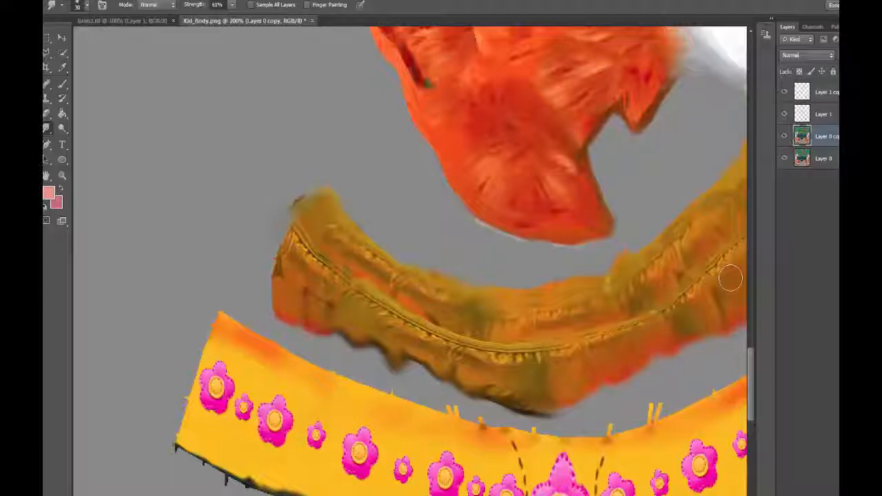
Paste the fabric patch as a new layer above Layer 0 copy and move and rotate it over the left cuff strip's lower end.
left_click_drag(690, 251, 597, 286)
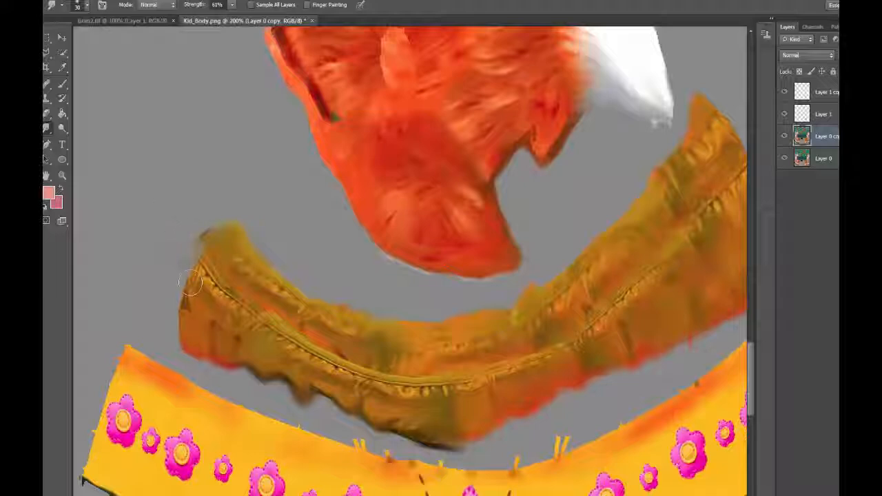
left_click_drag(365, 383, 551, 386)
left_click_drag(179, 262, 383, 482)
key("ctrl+v")
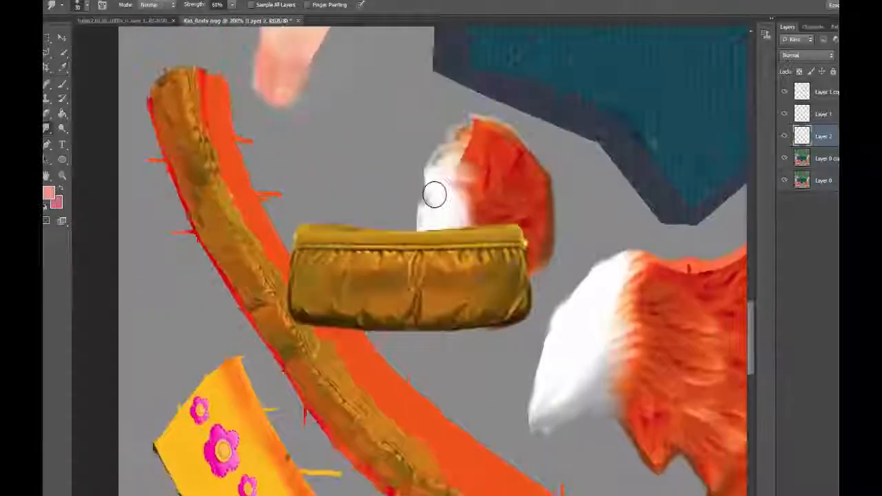
key("ctrl+t")
left_click_drag(448, 210, 454, 322)
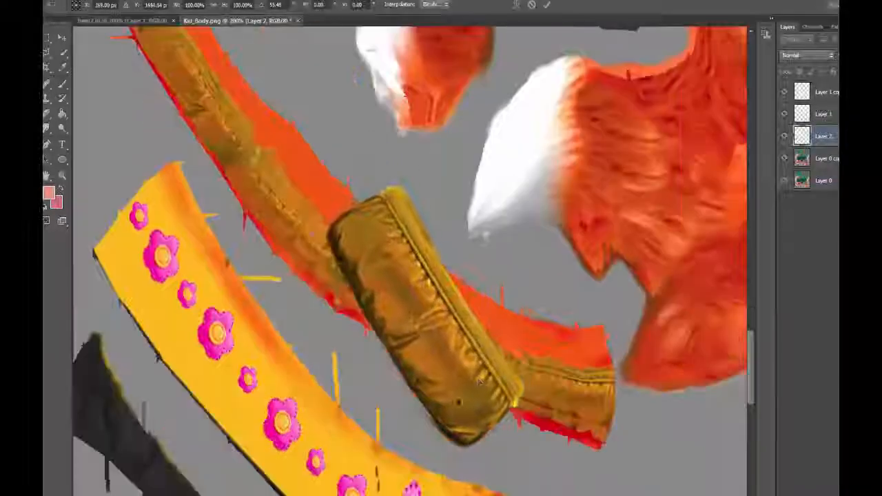
mouse_move(423, 324)
left_mouse_down()
mouse_move(523, 358)
mouse_move(473, 276)
mouse_move(439, 316)
left_mouse_up()
Warp the Layer 2 patch to follow the curve of the left cuff strip's lower stretch.
left_click_drag(535, 366, 548, 366)
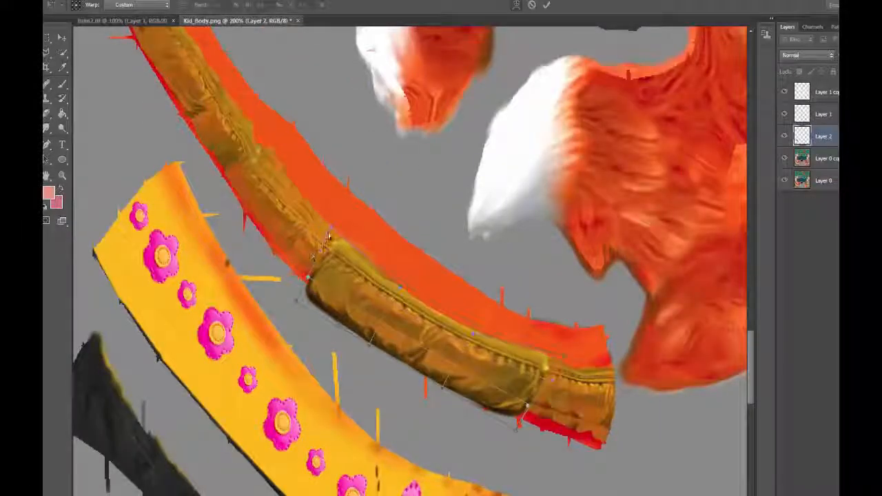
left_click_drag(401, 287, 404, 277)
left_click_drag(444, 385, 452, 373)
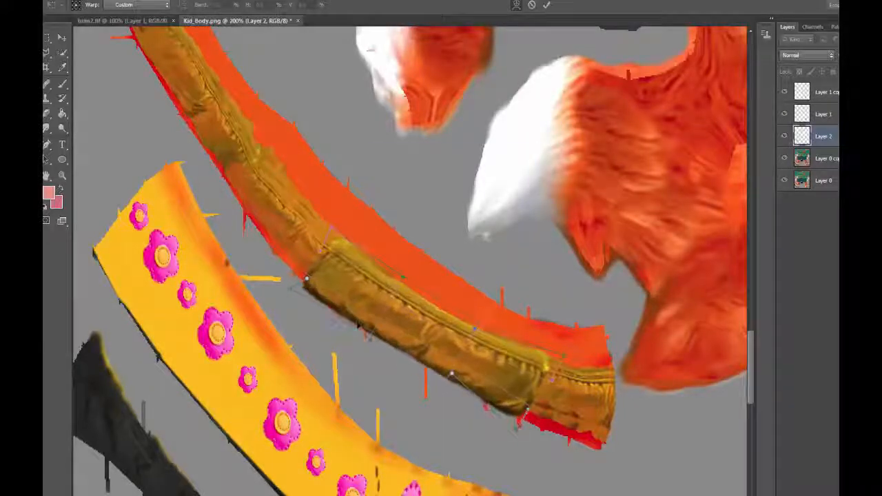
left_click_drag(370, 344, 366, 334)
left_click(47, 37)
left_click(426, 197)
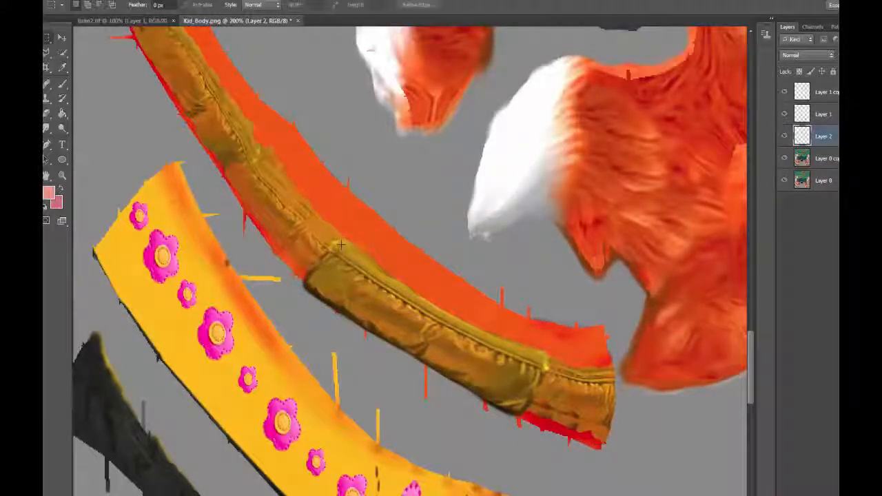
Erase the hard corners at both ends of the warped patch on Layer 2.
key("e")
mouse_move(313, 277)
left_mouse_down()
mouse_move(298, 286)
mouse_move(304, 298)
left_mouse_up()
left_click_drag(523, 413, 518, 425)
left_click(549, 364)
Smudge the Layer 2 patch's ends and lower edge to blend them into the left cuff strip.
key("r")
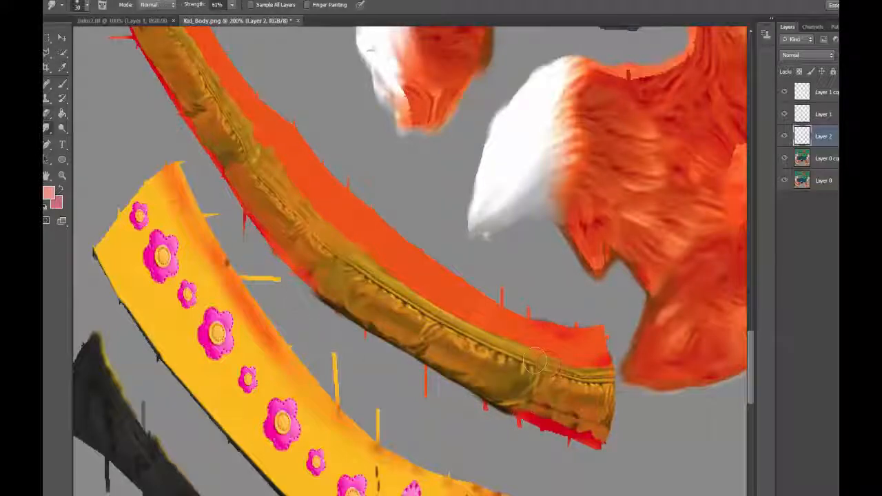
mouse_move(536, 361)
left_mouse_down()
mouse_move(550, 371)
mouse_move(541, 377)
left_mouse_up()
left_click_drag(518, 407, 518, 423)
left_click_drag(327, 302, 366, 339)
left_click_drag(430, 368, 428, 395)
left_click_drag(493, 403, 489, 409)
left_click_drag(300, 269, 297, 285)
Burn the upper edge of the left cuff strip on the gold_added layer.
mouse_move(507, 281)
left_mouse_down()
mouse_move(480, 370)
mouse_move(447, 357)
mouse_move(227, 139)
left_mouse_up()
left_click_drag(258, 207, 262, 302)
left_click_drag(535, 280, 239, 260)
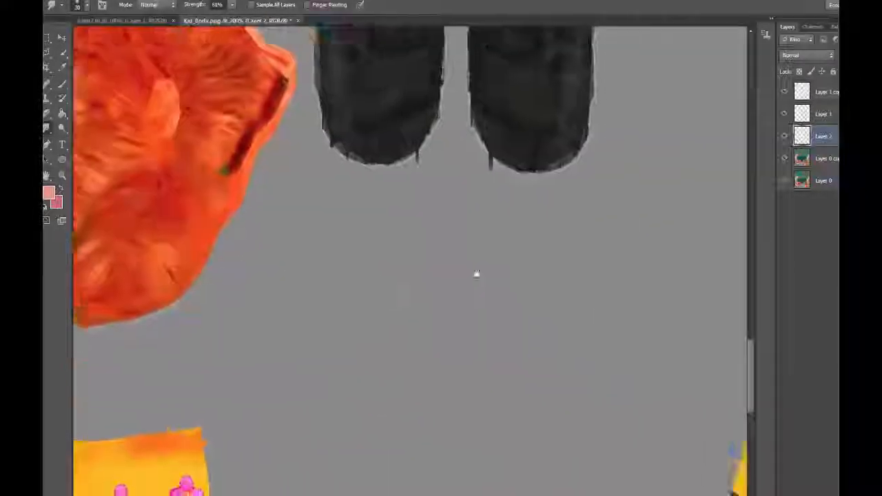
left_click_drag(475, 274, 149, 344)
left_click_drag(504, 314, 115, 125)
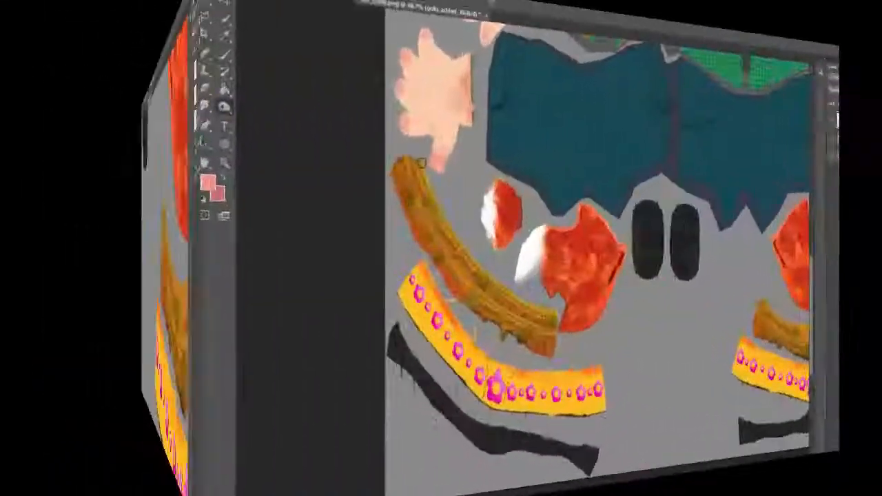
key("ctrl+plus")
key("ctrl+plus")
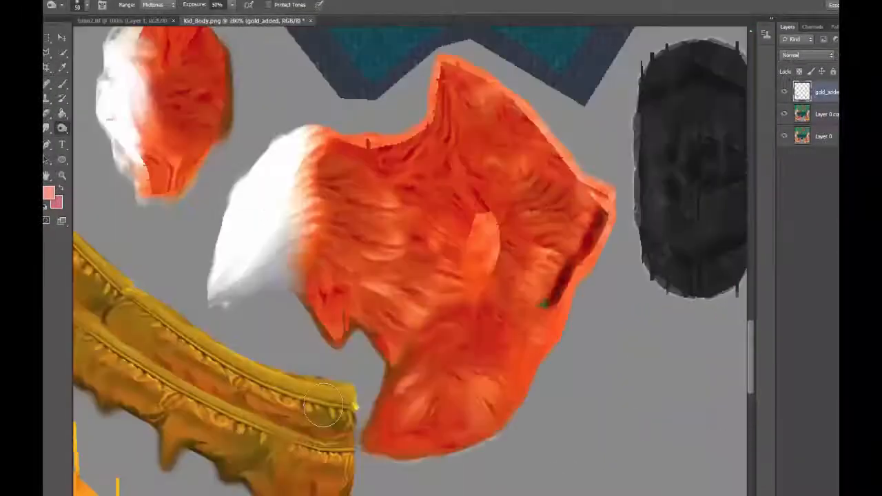
mouse_move(339, 411)
left_mouse_down()
mouse_move(578, 388)
mouse_move(442, 333)
mouse_move(465, 337)
mouse_move(457, 343)
mouse_move(344, 262)
mouse_move(282, 191)
left_mouse_up()
key("bracketright")
mouse_move(283, 191)
left_mouse_down()
mouse_move(408, 315)
mouse_move(312, 165)
mouse_move(317, 189)
mouse_move(266, 51)
mouse_move(359, 248)
left_mouse_up()
Burn the lower edges of the left and right cuff strips on Layer 0 copy.
left_click(824, 115)
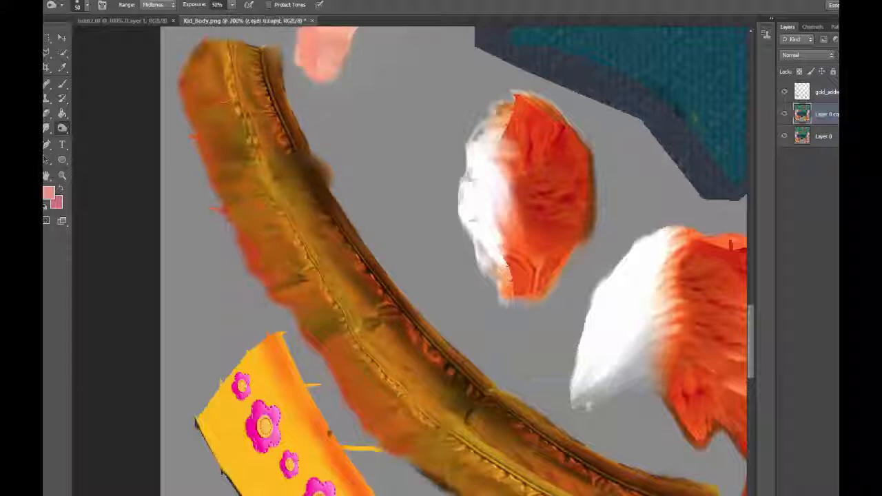
mouse_move(181, 78)
left_mouse_down()
mouse_move(187, 98)
mouse_move(175, 137)
mouse_move(224, 227)
mouse_move(415, 461)
mouse_move(344, 289)
mouse_move(544, 419)
mouse_move(672, 460)
left_mouse_up()
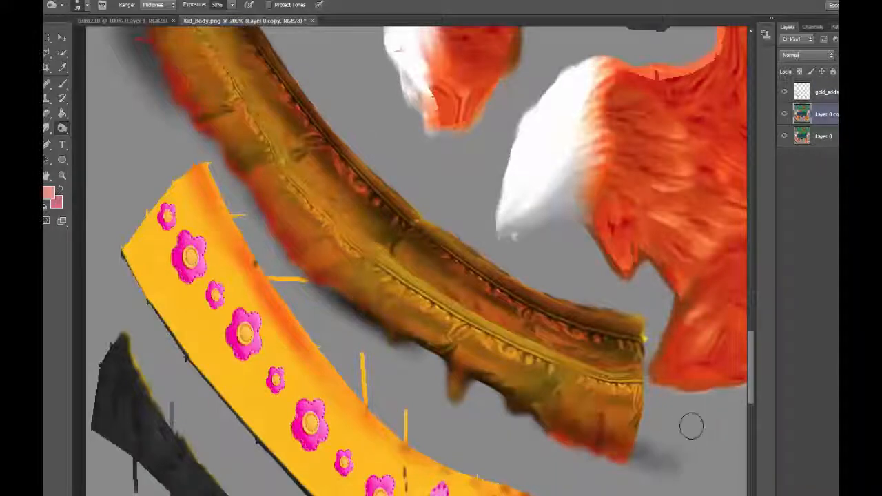
left_click_drag(691, 425, 234, 295)
mouse_move(152, 311)
left_mouse_down()
mouse_move(206, 348)
mouse_move(343, 404)
mouse_move(582, 364)
mouse_move(739, 289)
left_mouse_up()
left_click_drag(742, 263, 694, 264)
Burn the upper edge of the right cuff strip, trying gold_added first and switching to Layer 0 copy.
left_click(836, 98)
left_click_drag(372, 420, 231, 369)
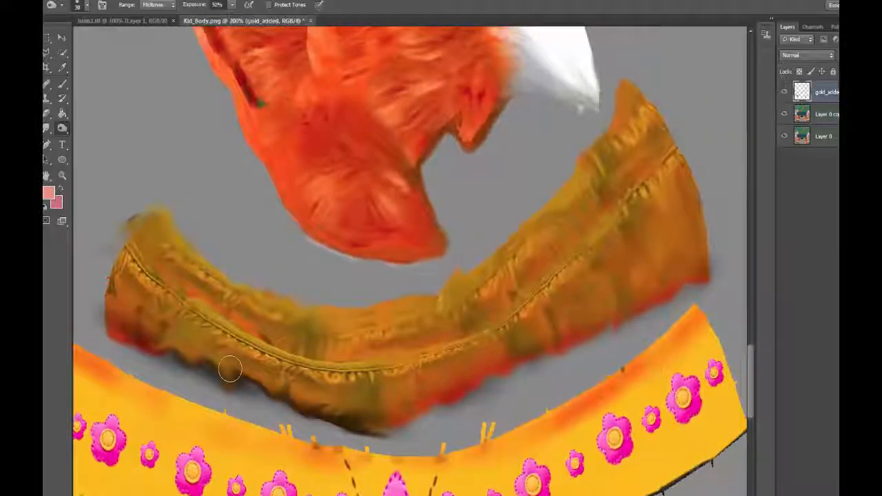
mouse_move(177, 257)
left_mouse_down()
mouse_move(162, 230)
mouse_move(182, 265)
mouse_move(163, 231)
mouse_move(216, 290)
mouse_move(304, 320)
mouse_move(421, 309)
mouse_move(482, 283)
mouse_move(462, 295)
mouse_move(635, 102)
mouse_move(544, 237)
mouse_move(468, 266)
left_mouse_up()
left_click(827, 114)
Save the layered texture in Photoshop format as Kid_Body2.psd in the untitled-files folder.
left_click(64, 0)
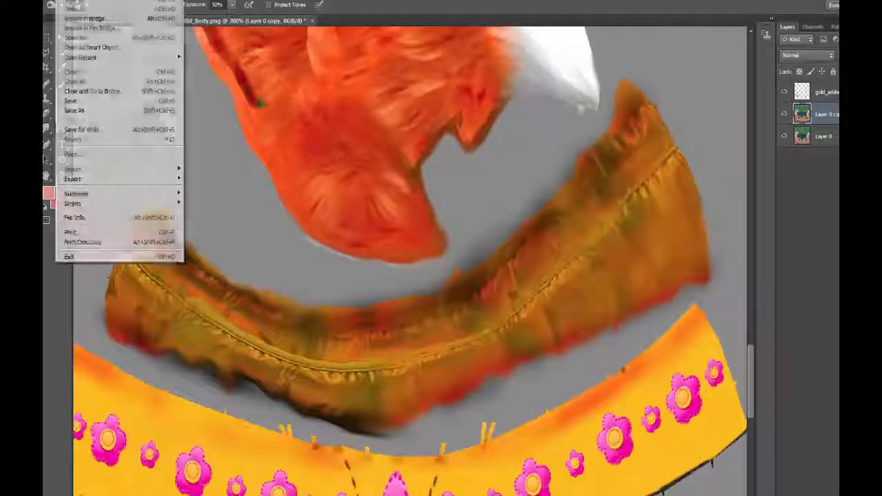
left_click(78, 112)
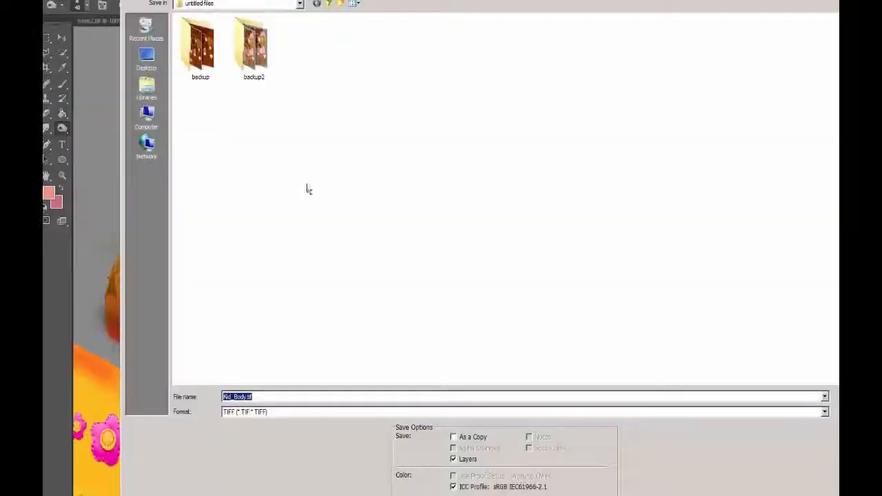
left_click(826, 411)
left_click(303, 408)
left_click(248, 397)
type("2")
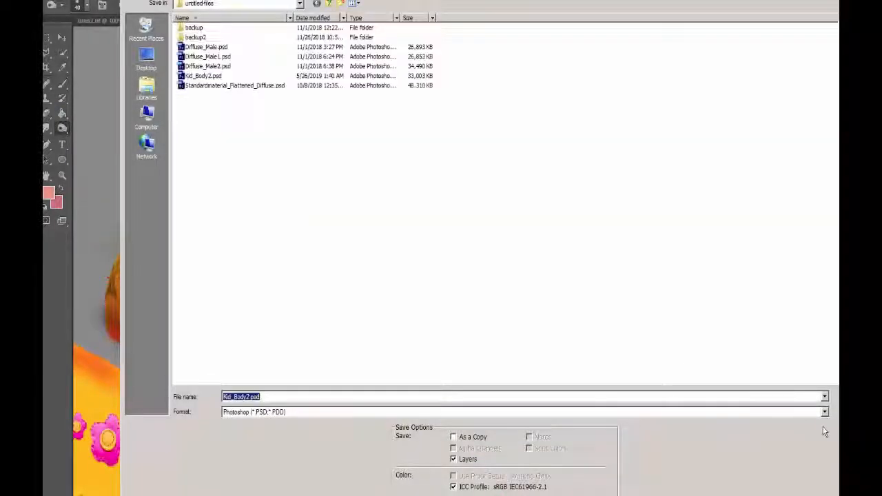
Save a PNG version as Kid_Body2.png, switch to 3ds Max and load it as the body material's bitmap.
left_click(825, 411)
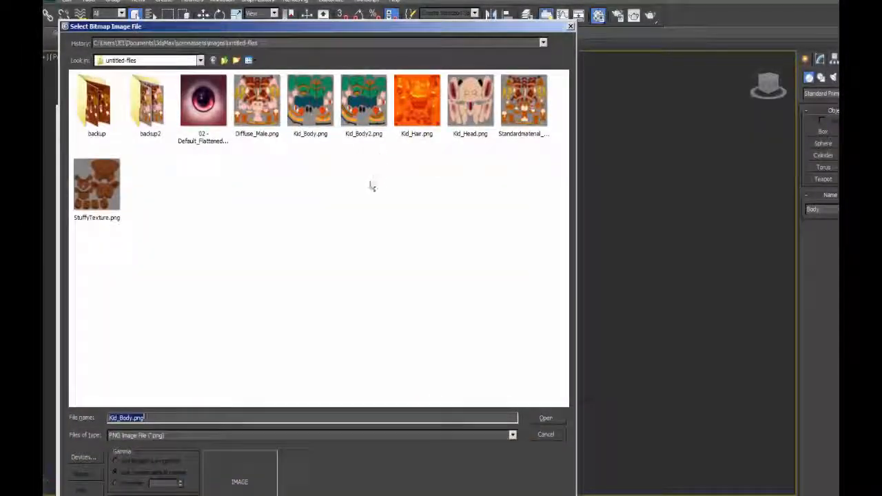
left_click(360, 109)
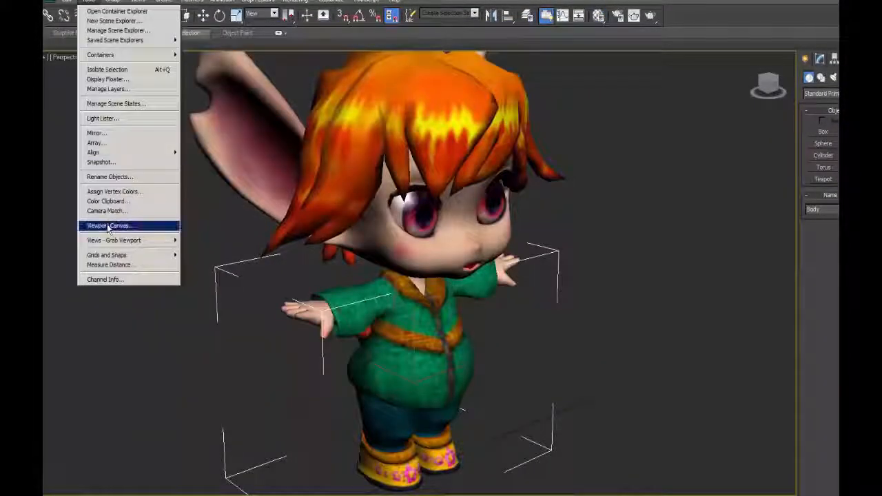
Open Viewport Canvas, choose to paint on Diffuse Color and browse for the new texture's save location.
left_click(109, 226)
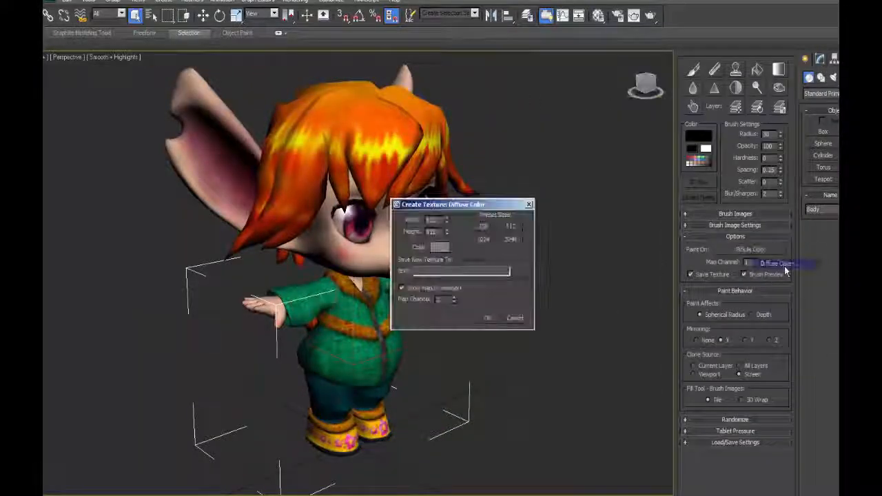
left_click(521, 273)
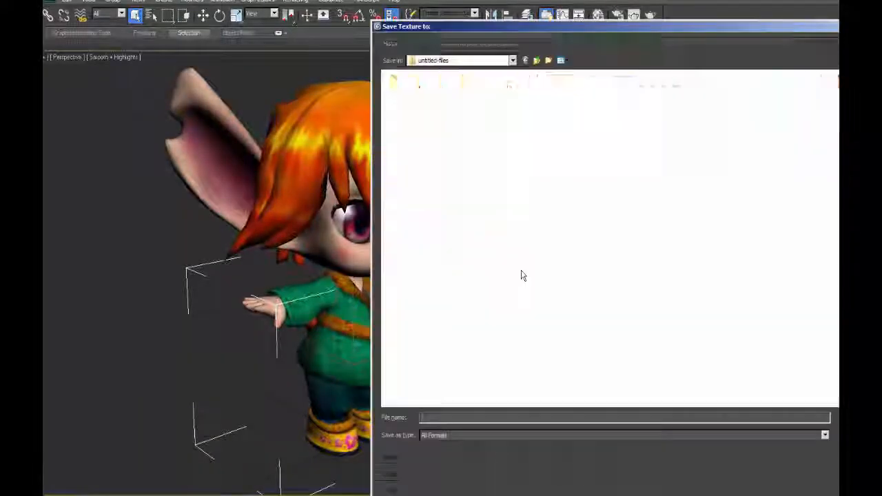
Back up Kid_Body2.png by copying it into a new folder named kid_backup inside untitled-files.
right_click(731, 114)
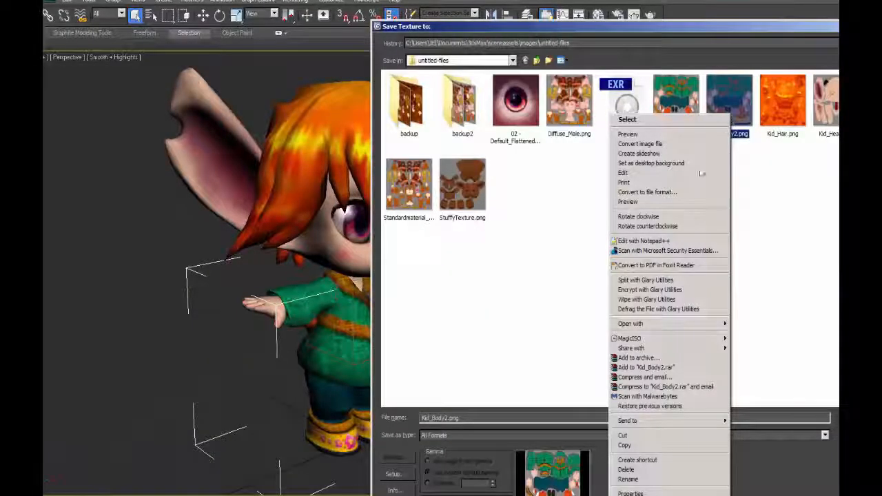
left_click(624, 445)
right_click(441, 175)
mouse_move(484, 288)
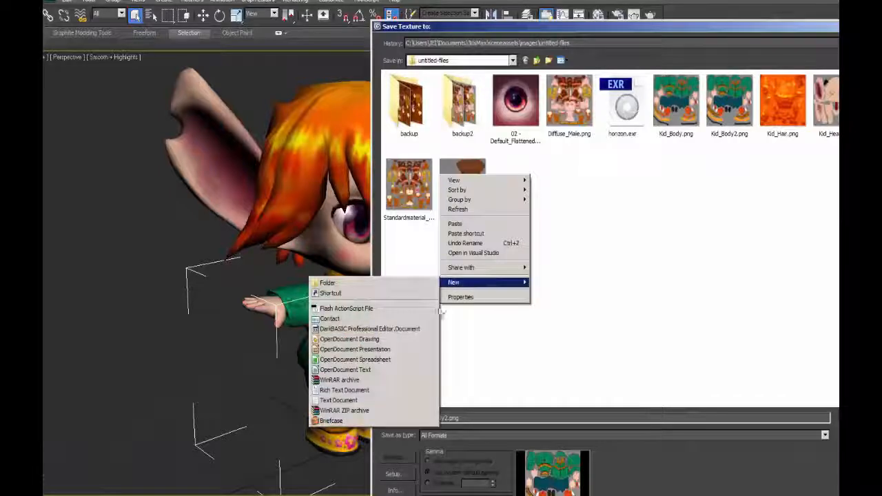
left_click(331, 283)
type("kid_")
type("ckup")
key("Return")
double_click(521, 98)
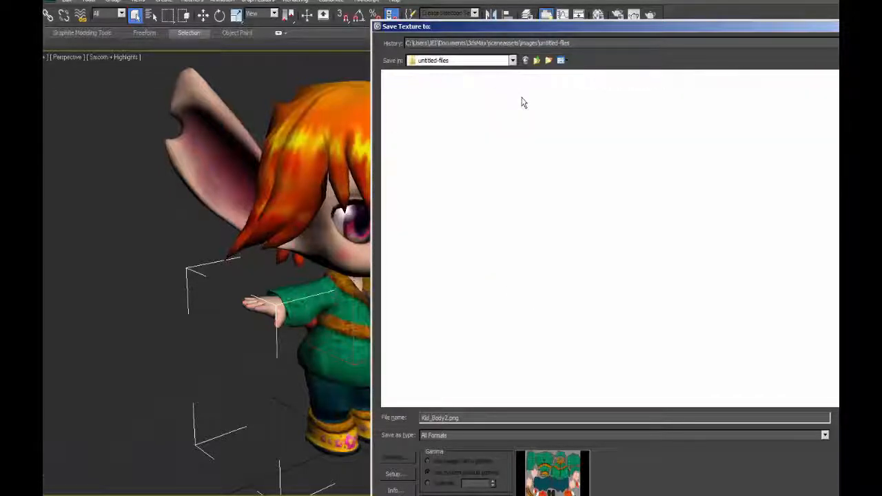
right_click(536, 182)
left_click(525, 232)
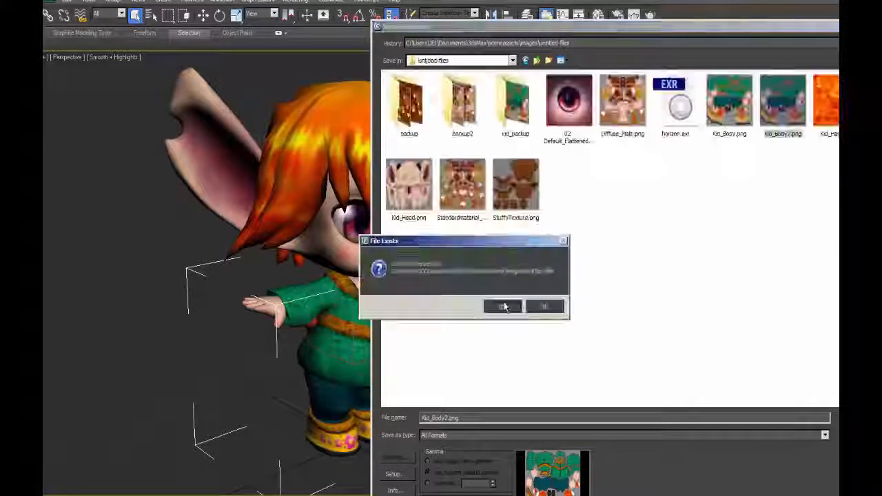
Create the 2048 by 2048 Diffuse Color texture, overwriting Kid_Body2.png in untitled-files.
left_click(505, 306)
left_click(437, 143)
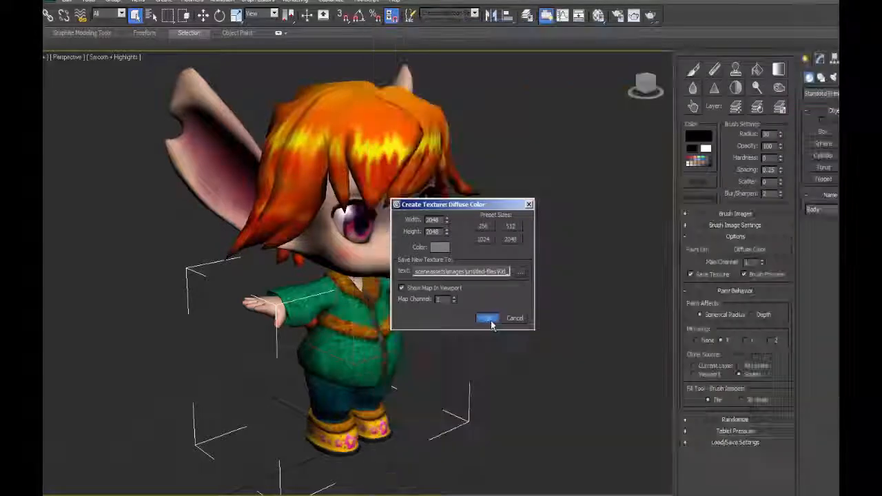
left_click(491, 321)
left_click(681, 267)
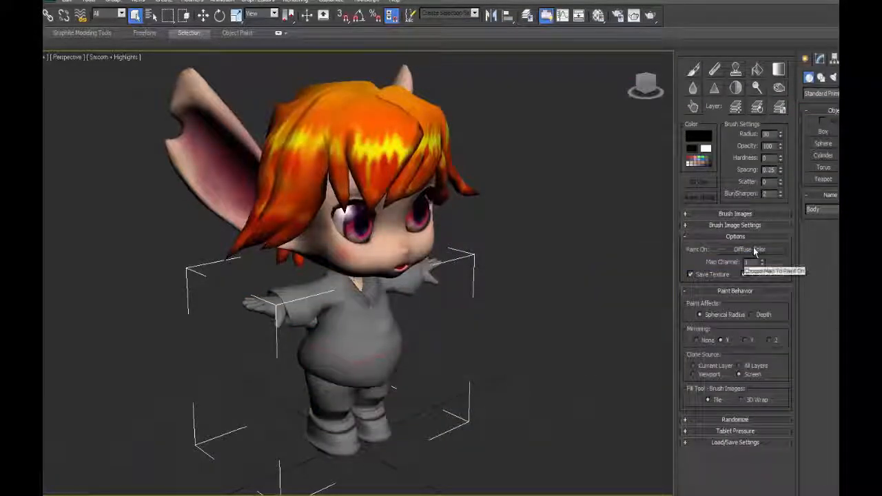
Restore Kid_Body2.png from kid_backup over the blank file in untitled-files and load it as the body material's diffuse bitmap.
left_click(598, 15)
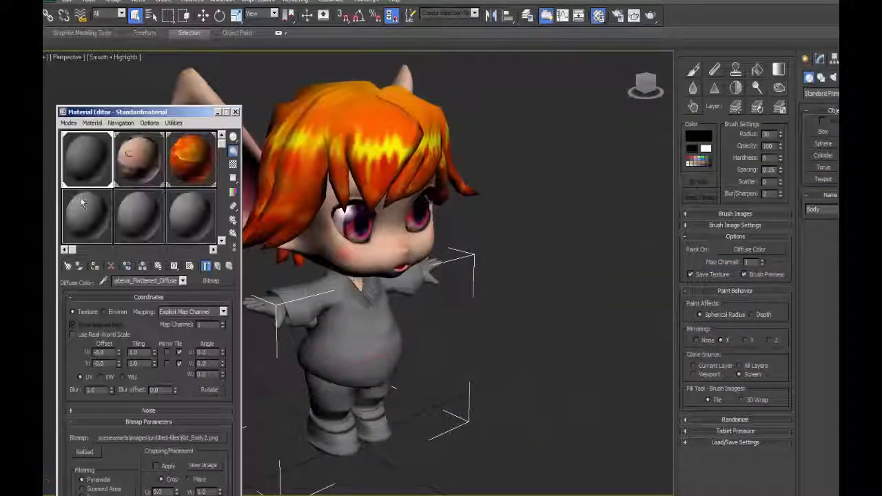
left_click(197, 438)
double_click(202, 103)
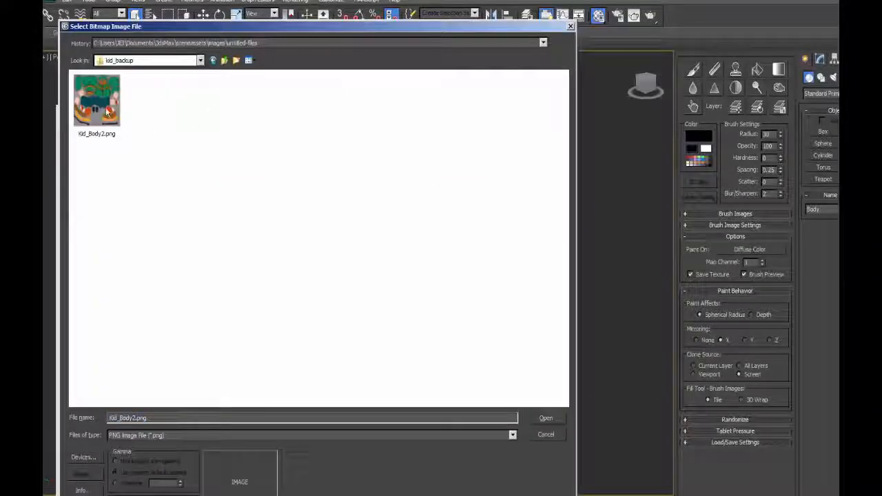
right_click(104, 110)
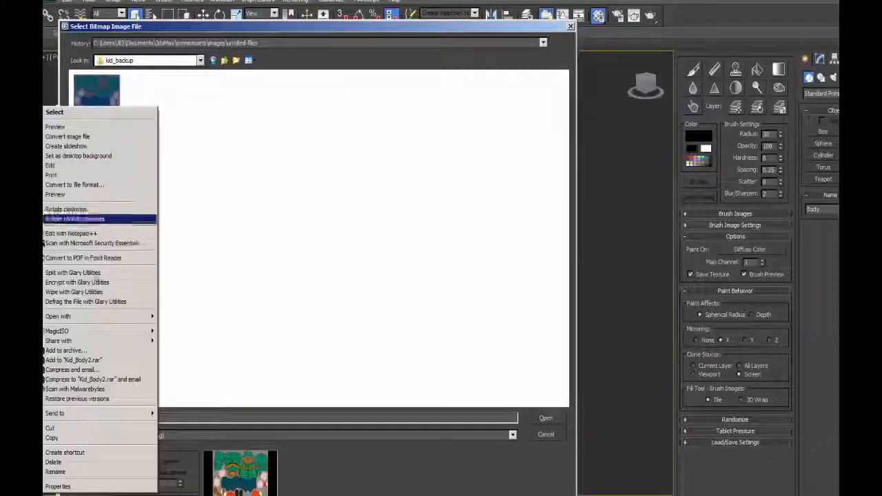
left_click(68, 437)
left_click(224, 60)
right_click(279, 183)
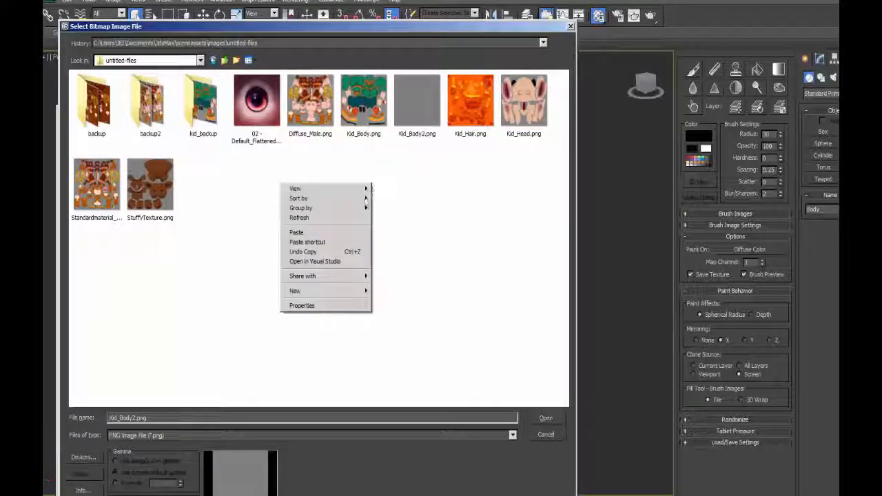
left_click(310, 232)
left_click(453, 219)
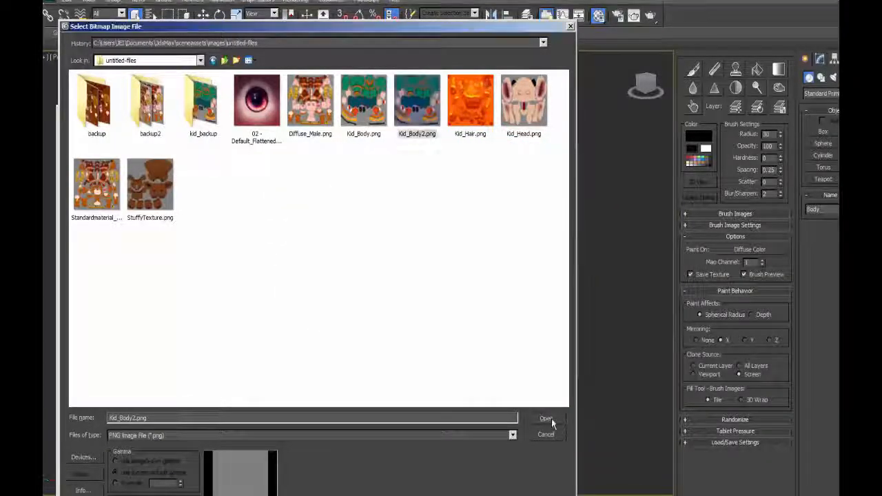
left_click(545, 417)
left_click(235, 112)
Clone the cuff's orange leather texture over the seam on the outside of the boot cuff with a radius 30 brush.
mouse_move(393, 321)
middle_mouse_down()
mouse_move(412, 247)
mouse_move(379, 251)
mouse_move(385, 181)
middle_mouse_up()
scroll(385, 182, "up", 6)
left_click(693, 70)
mouse_move(304, 326)
middle_mouse_down("alt")
mouse_move(326, 322)
mouse_move(315, 325)
mouse_move(326, 323)
mouse_move(324, 303)
mouse_move(344, 303)
mouse_move(328, 307)
mouse_move(330, 296)
mouse_move(393, 312)
mouse_move(421, 308)
mouse_move(425, 290)
middle_mouse_up("alt")
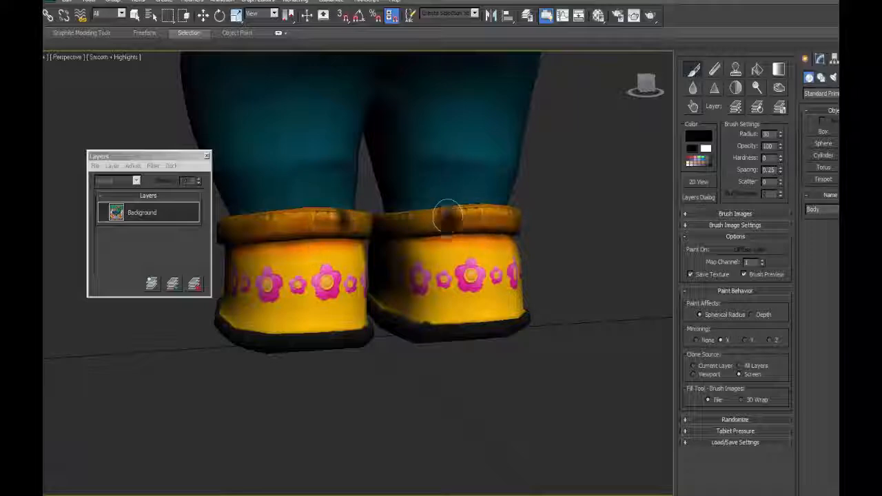
scroll(447, 217, "up", 6)
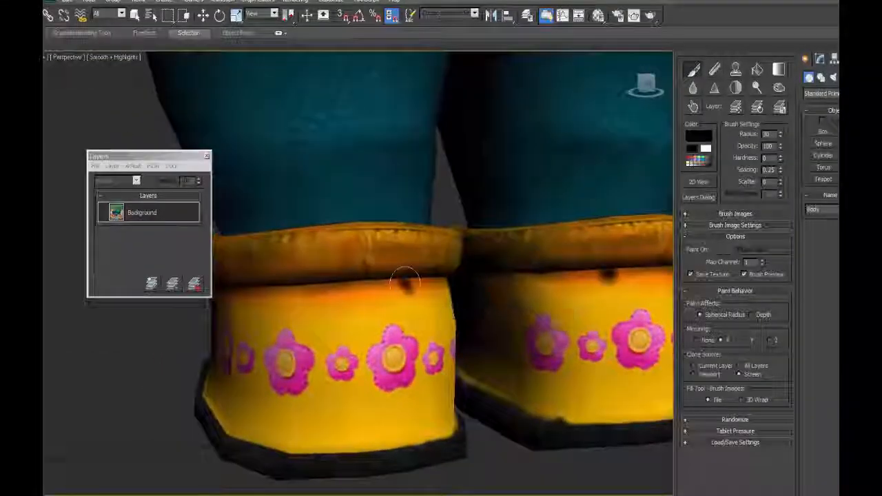
middle_click_drag(405, 279, 335, 272, "alt")
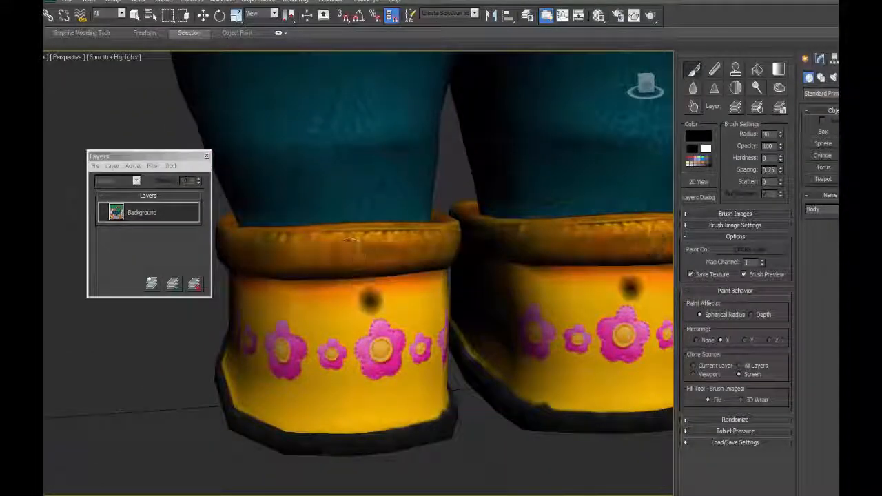
left_click(694, 88)
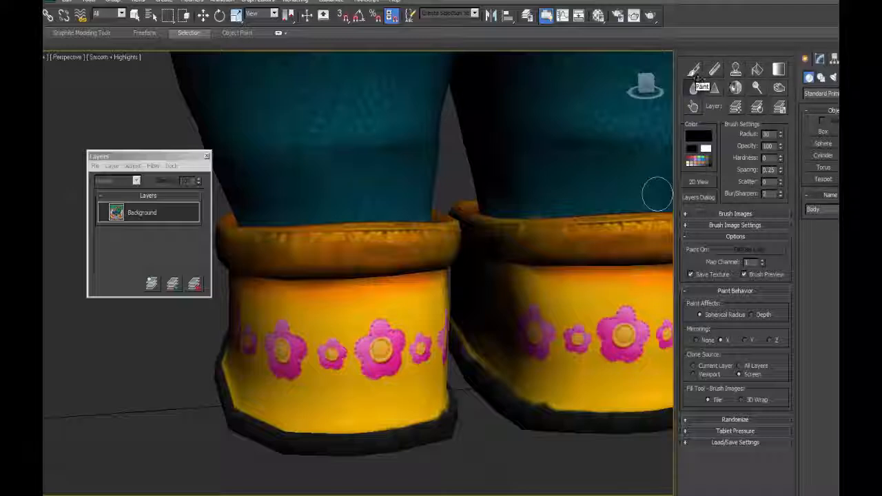
left_click(736, 69)
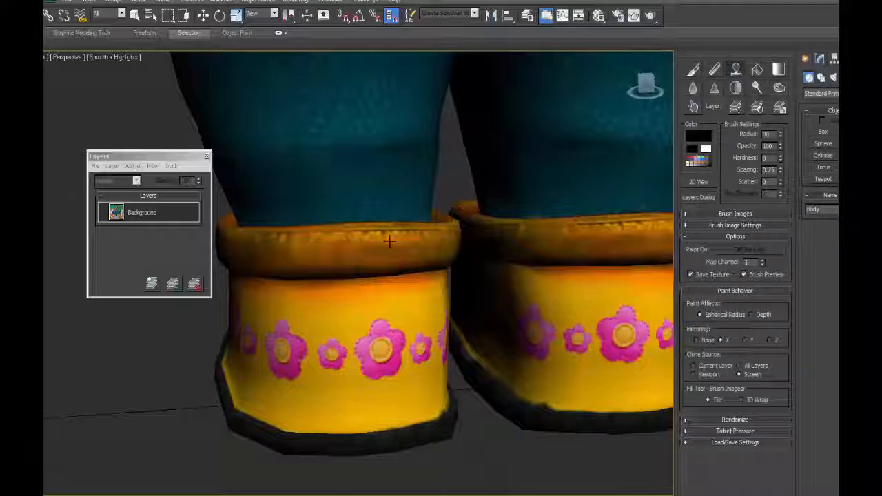
left_click(386, 239, "alt")
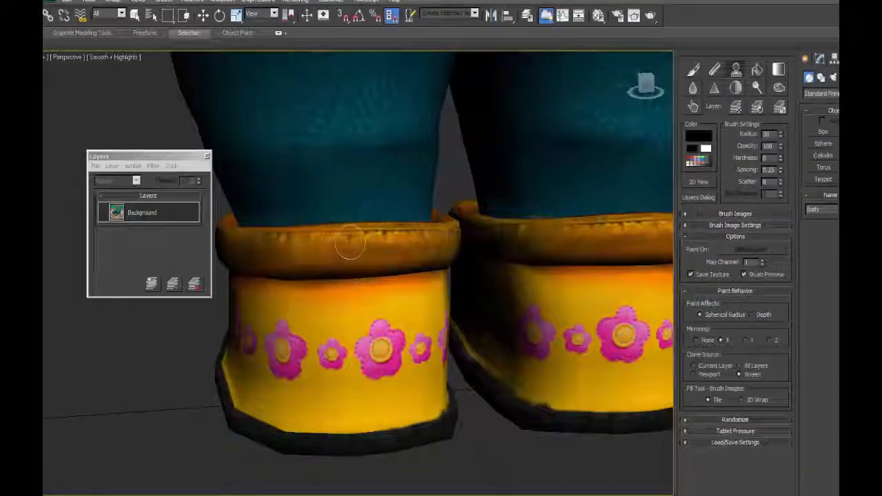
left_click_drag(350, 248, 388, 249)
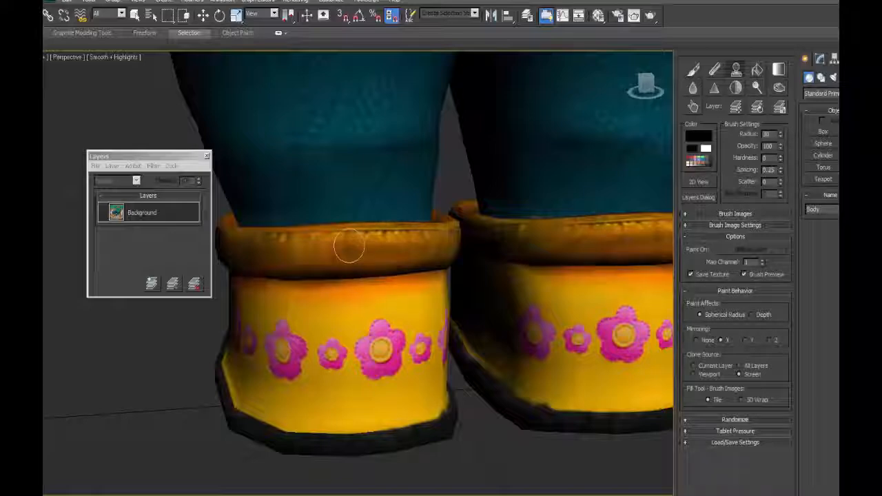
Clone the leather texture along the inner rim of the boot cuff, seen from above.
mouse_move(351, 246)
middle_mouse_down("alt")
mouse_move(476, 265)
mouse_move(464, 296)
mouse_move(300, 337)
middle_mouse_up("alt")
scroll(465, 294, "down", 3)
scroll(300, 337, "up", 4)
left_click_drag(296, 337, 333, 348)
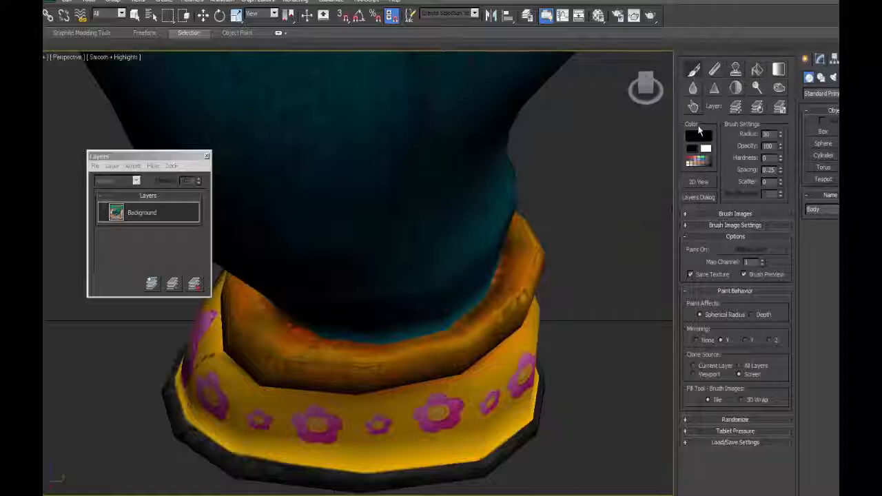
Paint a black shadow along the trouser hem where it meets the boot cuff, using the radius 30 brush.
left_click(703, 139)
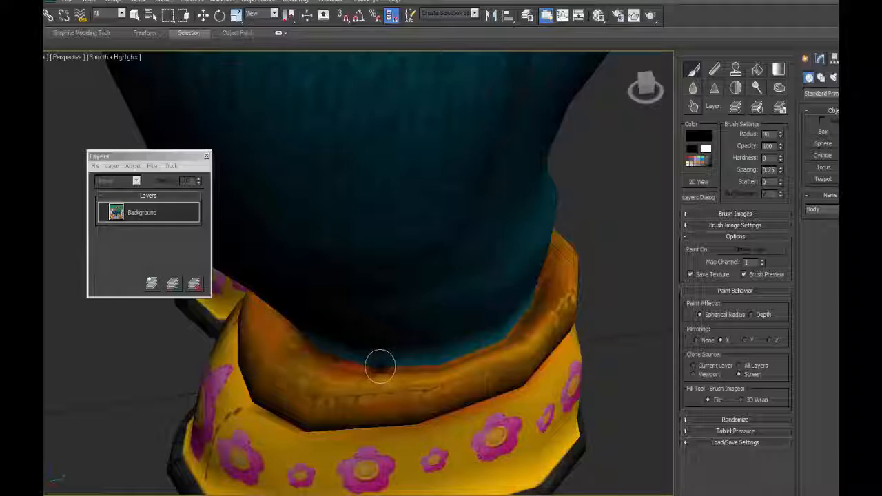
left_click_drag(380, 367, 319, 345)
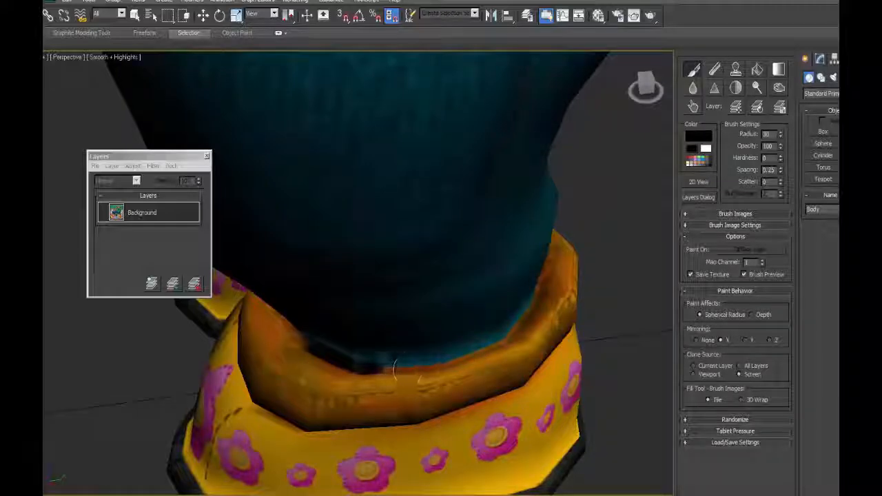
mouse_move(385, 372)
left_mouse_down()
mouse_move(447, 365)
mouse_move(499, 338)
mouse_move(532, 298)
left_mouse_up()
Reduce the brush radius to 20 and extend the black shadow between trouser leg and cuff around the boot's sides.
scroll(482, 304, "down", 3)
mouse_move(565, 299)
middle_mouse_down("alt")
mouse_move(409, 305)
mouse_move(478, 331)
middle_mouse_up("alt")
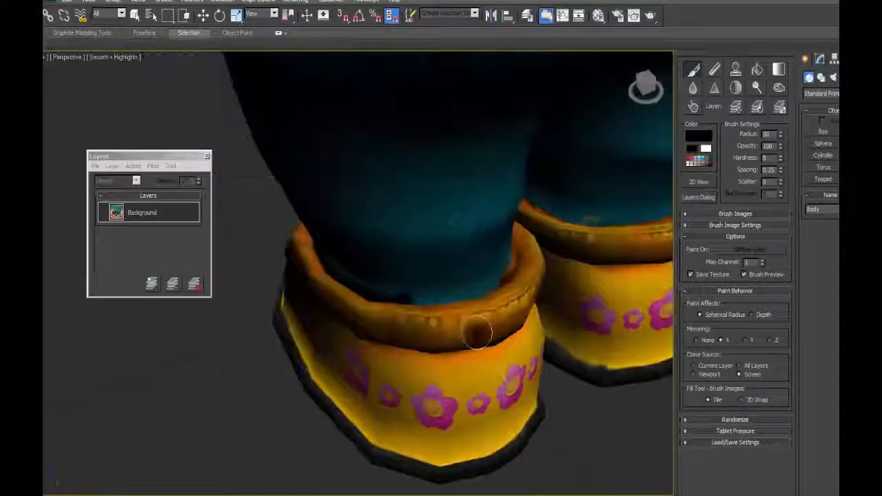
middle_click_drag(408, 321, 781, 236, "alt")
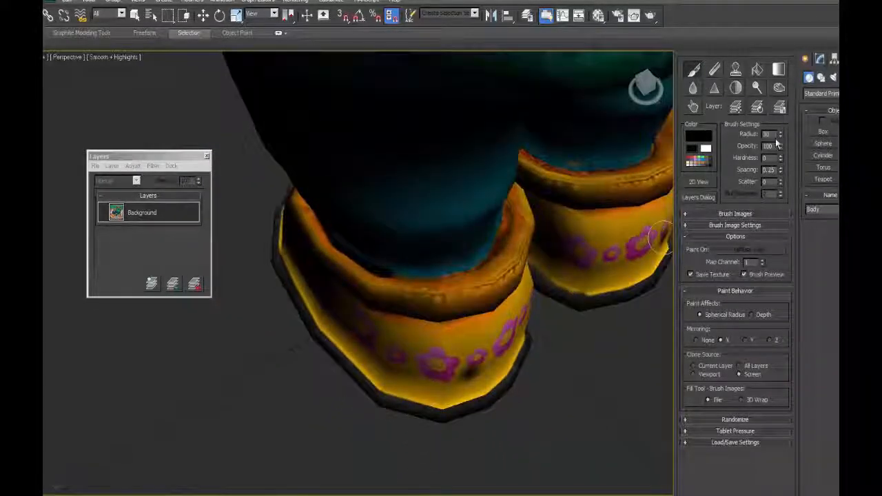
left_click(781, 136)
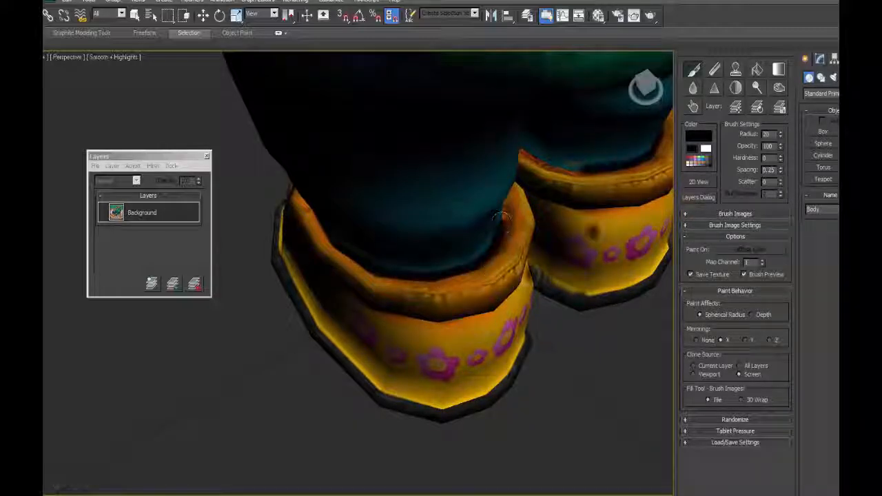
middle_click_drag(482, 262, 539, 201, "alt")
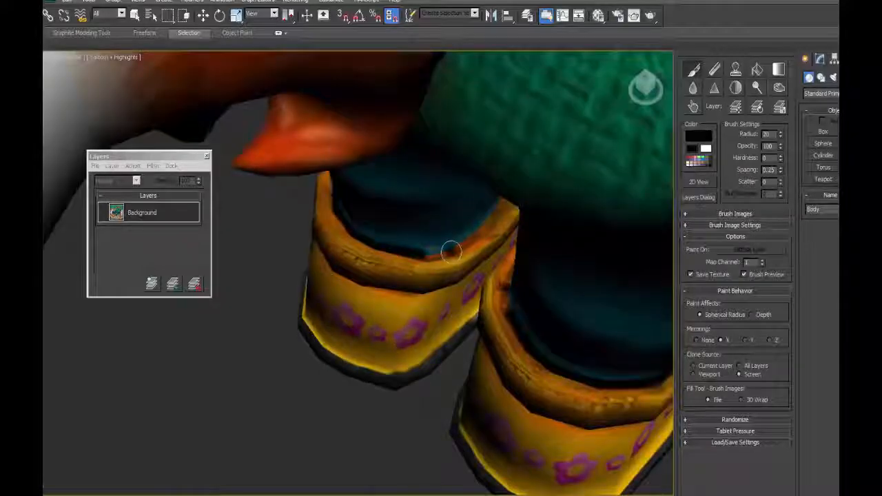
left_click_drag(452, 252, 488, 212)
mouse_move(488, 212)
middle_mouse_down("alt")
mouse_move(556, 311)
mouse_move(521, 165)
middle_mouse_up("alt")
Set the brush radius to 26 and paint the black shadow along the trouser hem at the front of the boots.
mouse_move(439, 319)
middle_mouse_down("alt")
mouse_move(400, 357)
mouse_move(663, 167)
middle_mouse_up("alt")
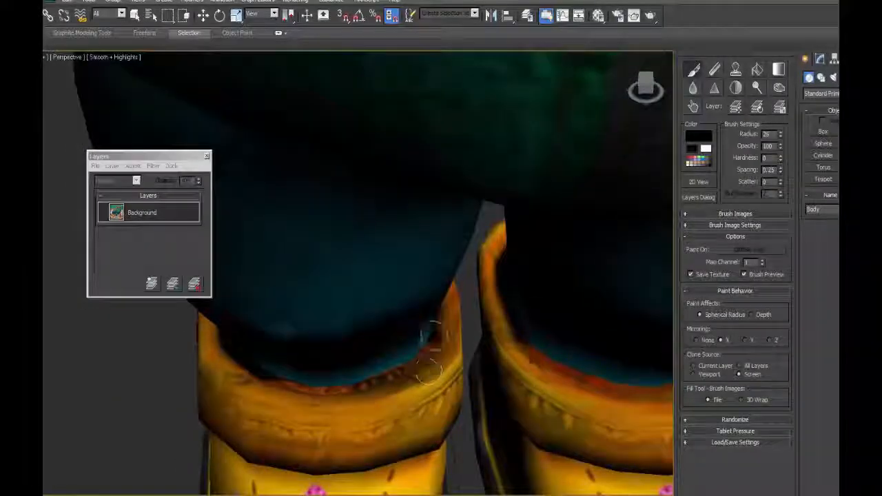
mouse_move(428, 356)
left_mouse_down()
mouse_move(330, 391)
mouse_move(274, 382)
left_mouse_up()
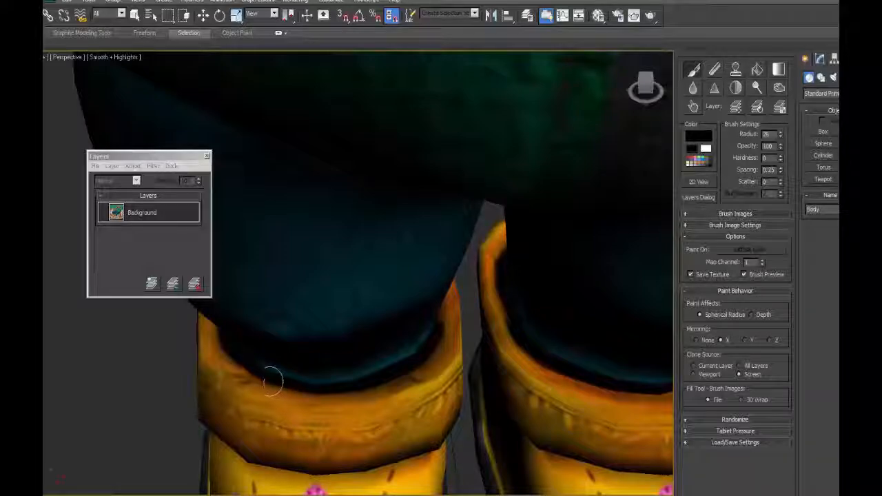
middle_click_drag(298, 390, 423, 412, "alt")
scroll(441, 389, "down", 4)
Lower the brush opacity to 9 and softly shade black around the inside of the boot cuffs from several sides.
middle_click_drag(451, 368, 450, 387, "alt")
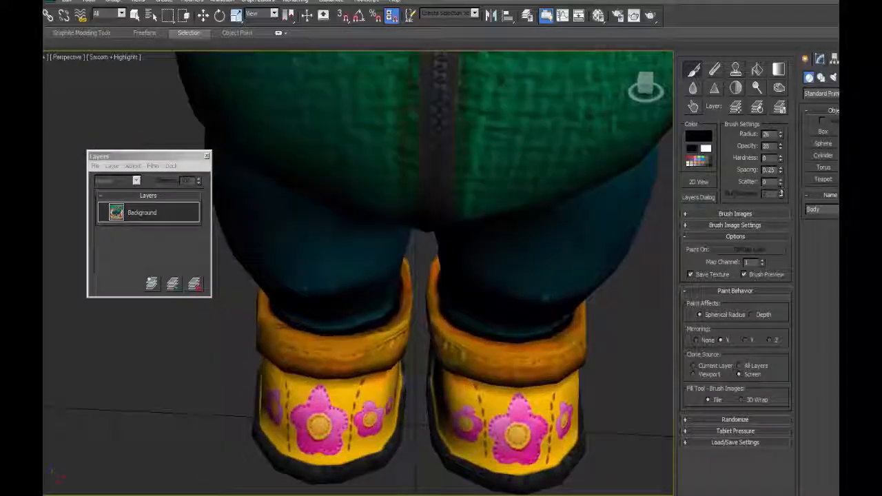
left_click_drag(306, 321, 281, 320)
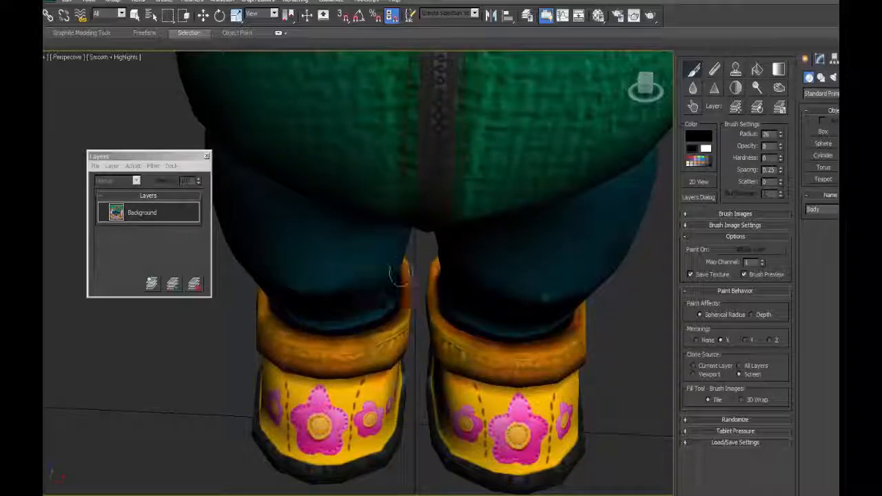
middle_click_drag(400, 276, 524, 345, "alt")
middle_click_drag(450, 357, 503, 336, "alt")
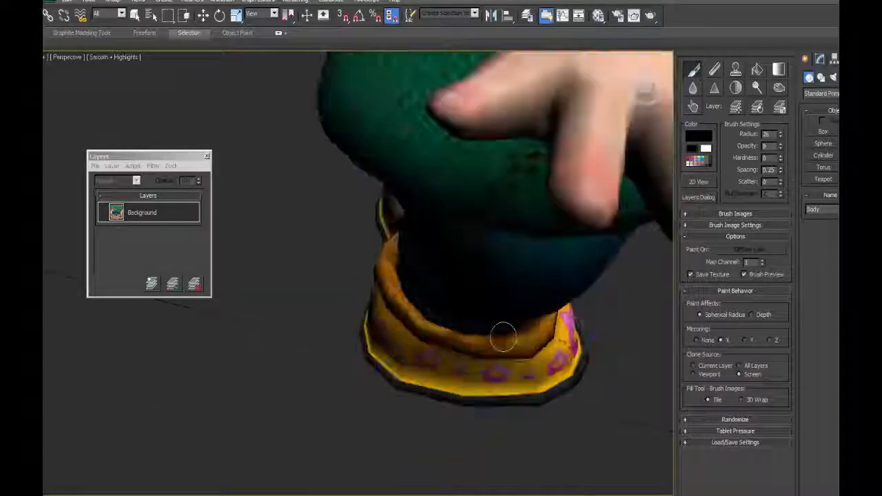
mouse_move(503, 337)
left_mouse_down()
mouse_move(443, 328)
mouse_move(400, 279)
left_mouse_up()
middle_click_drag(400, 279, 468, 275, "alt")
left_click_drag(468, 275, 457, 241)
middle_click_drag(467, 251, 499, 169, "alt")
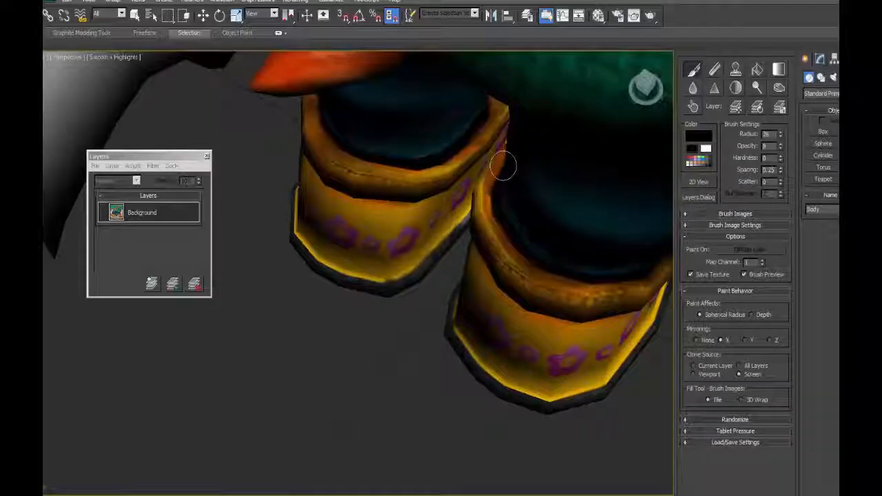
left_click_drag(495, 217, 504, 226)
Inspect the finished textured character from the boots up to the head, from several angles.
middle_click_drag(558, 246, 579, 162, "alt")
scroll(500, 213, "down", 8)
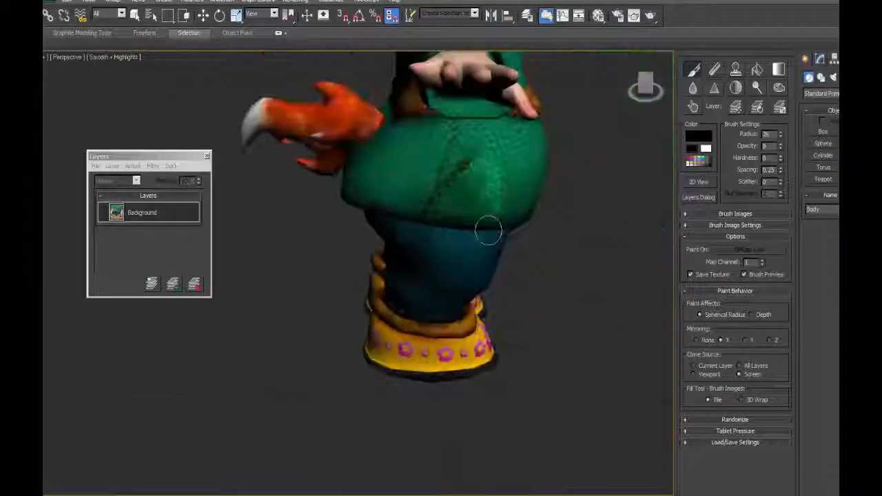
middle_click_drag(492, 193, 372, 309)
middle_click_drag(378, 261, 470, 277, "alt")
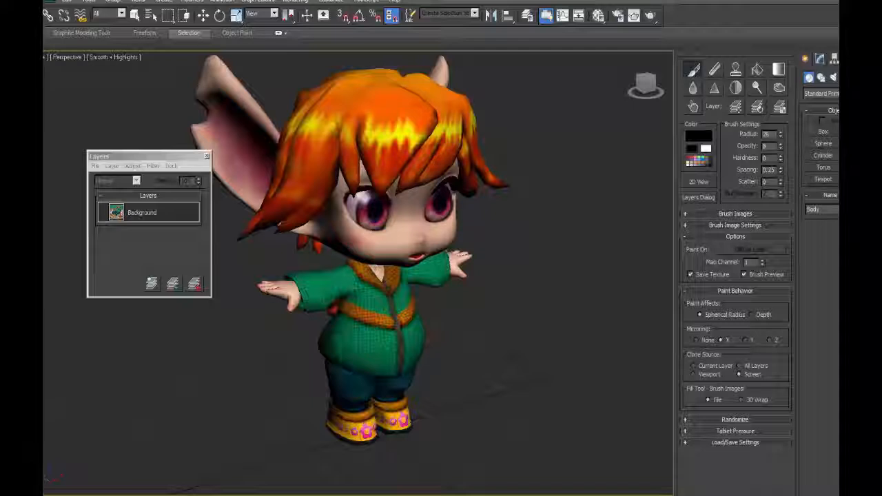
middle_click_drag(358, 275, 641, 272, "alt")
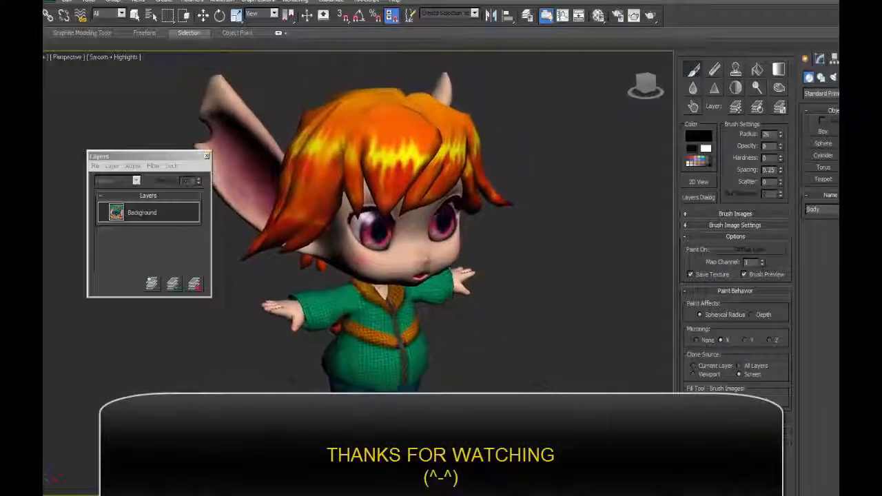
scroll(469, 338, "up", 3)
middle_click_drag(469, 338, 512, 303, "alt")
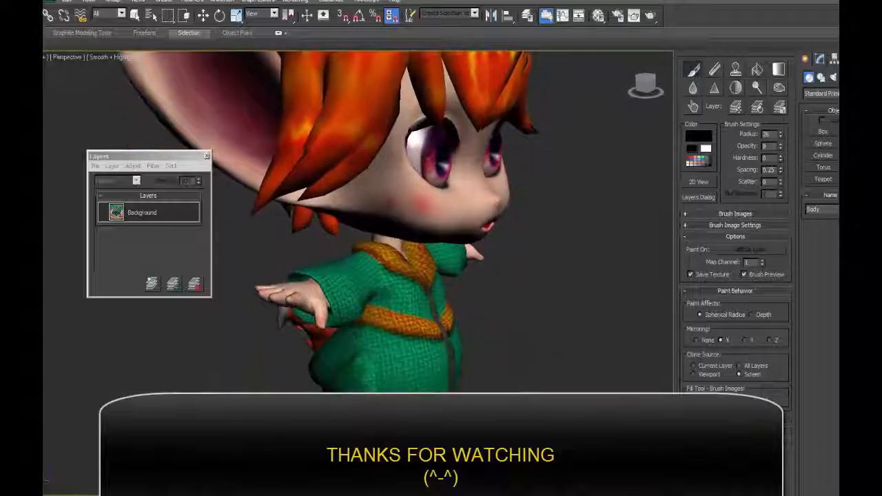